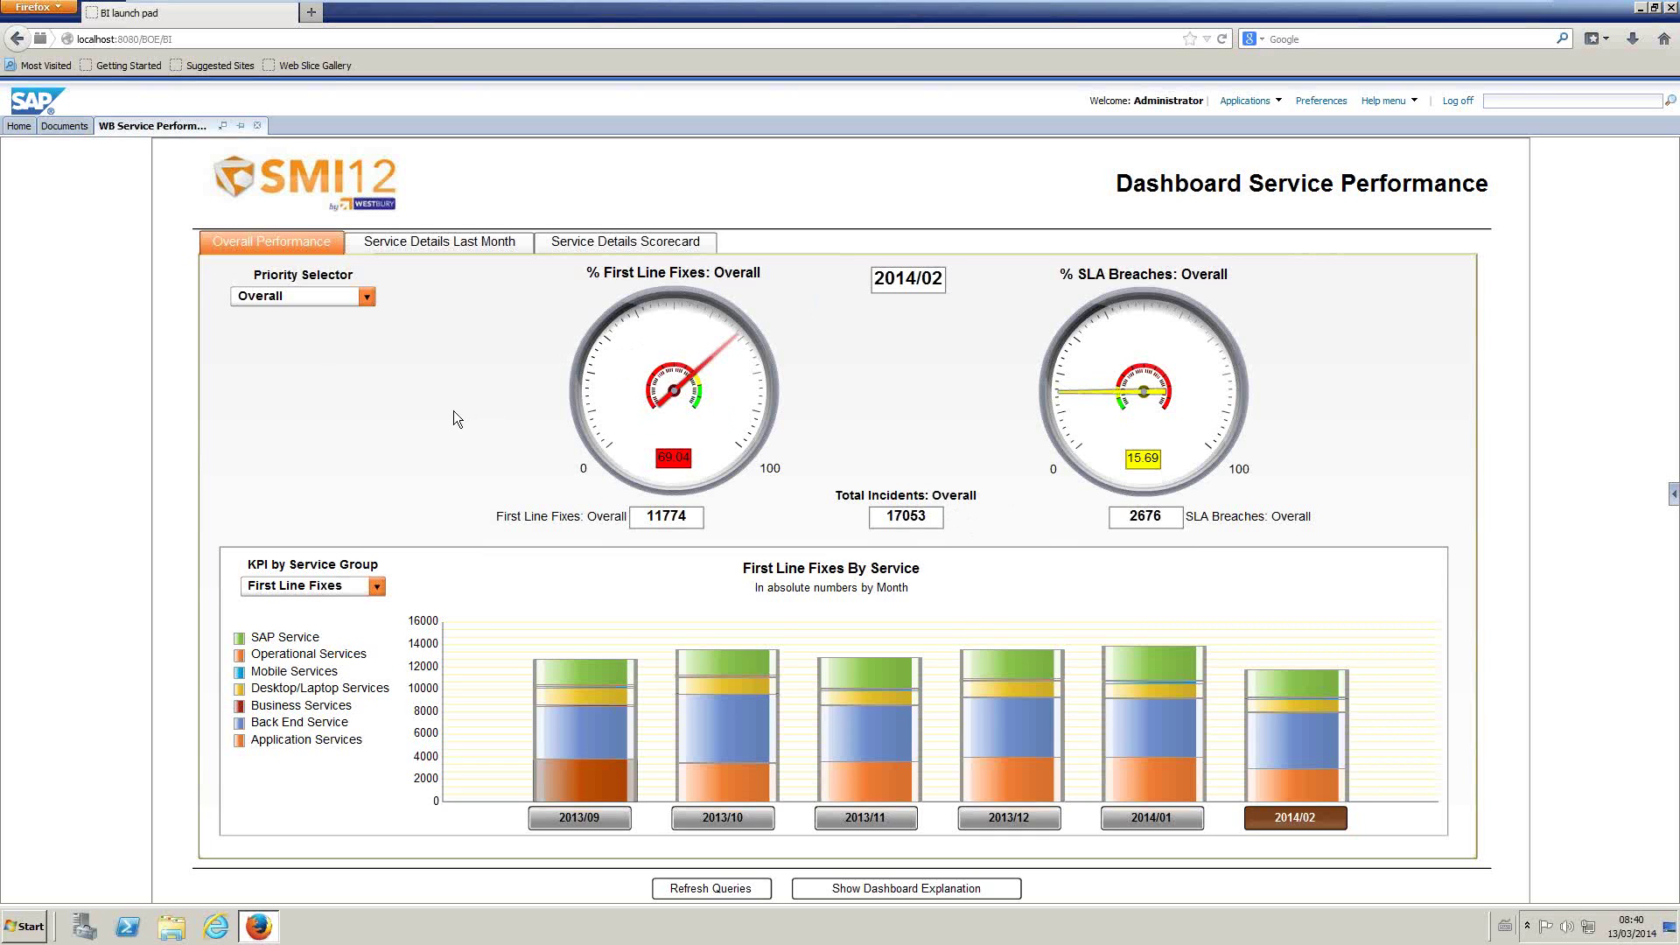
# Step: Filter the Overall Performance gauges by priority 3 - Average, and return the priority selector to Overall
pyautogui.click(367, 297)
pyautogui.click(285, 301)
pyautogui.click(296, 369)
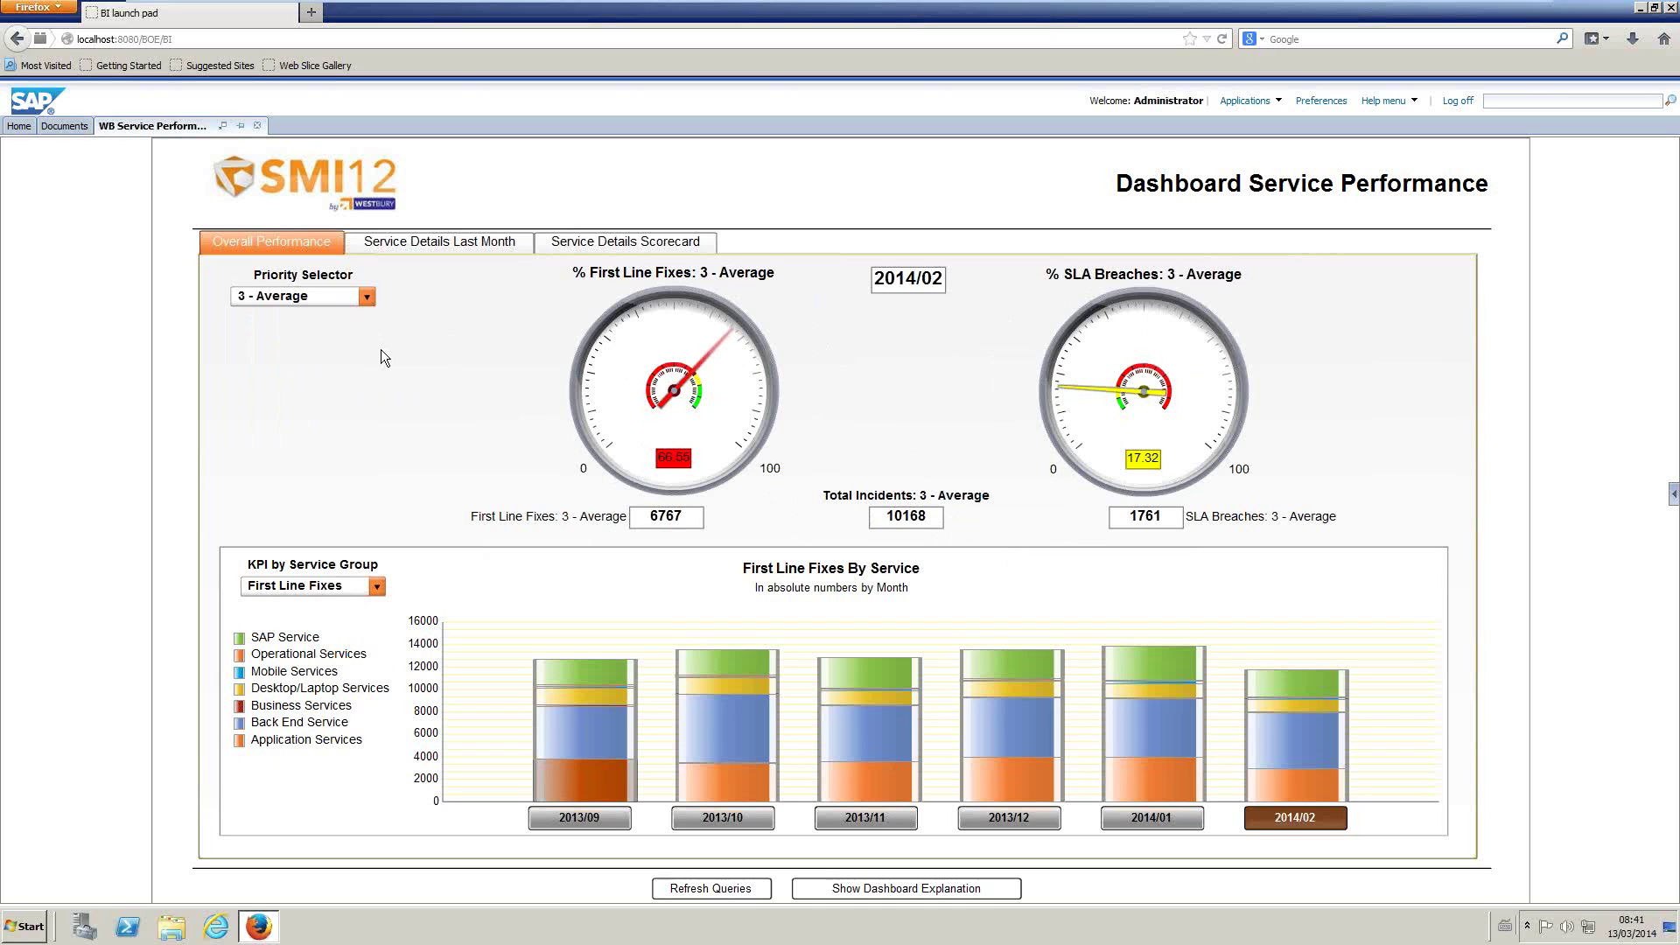
pyautogui.click(366, 298)
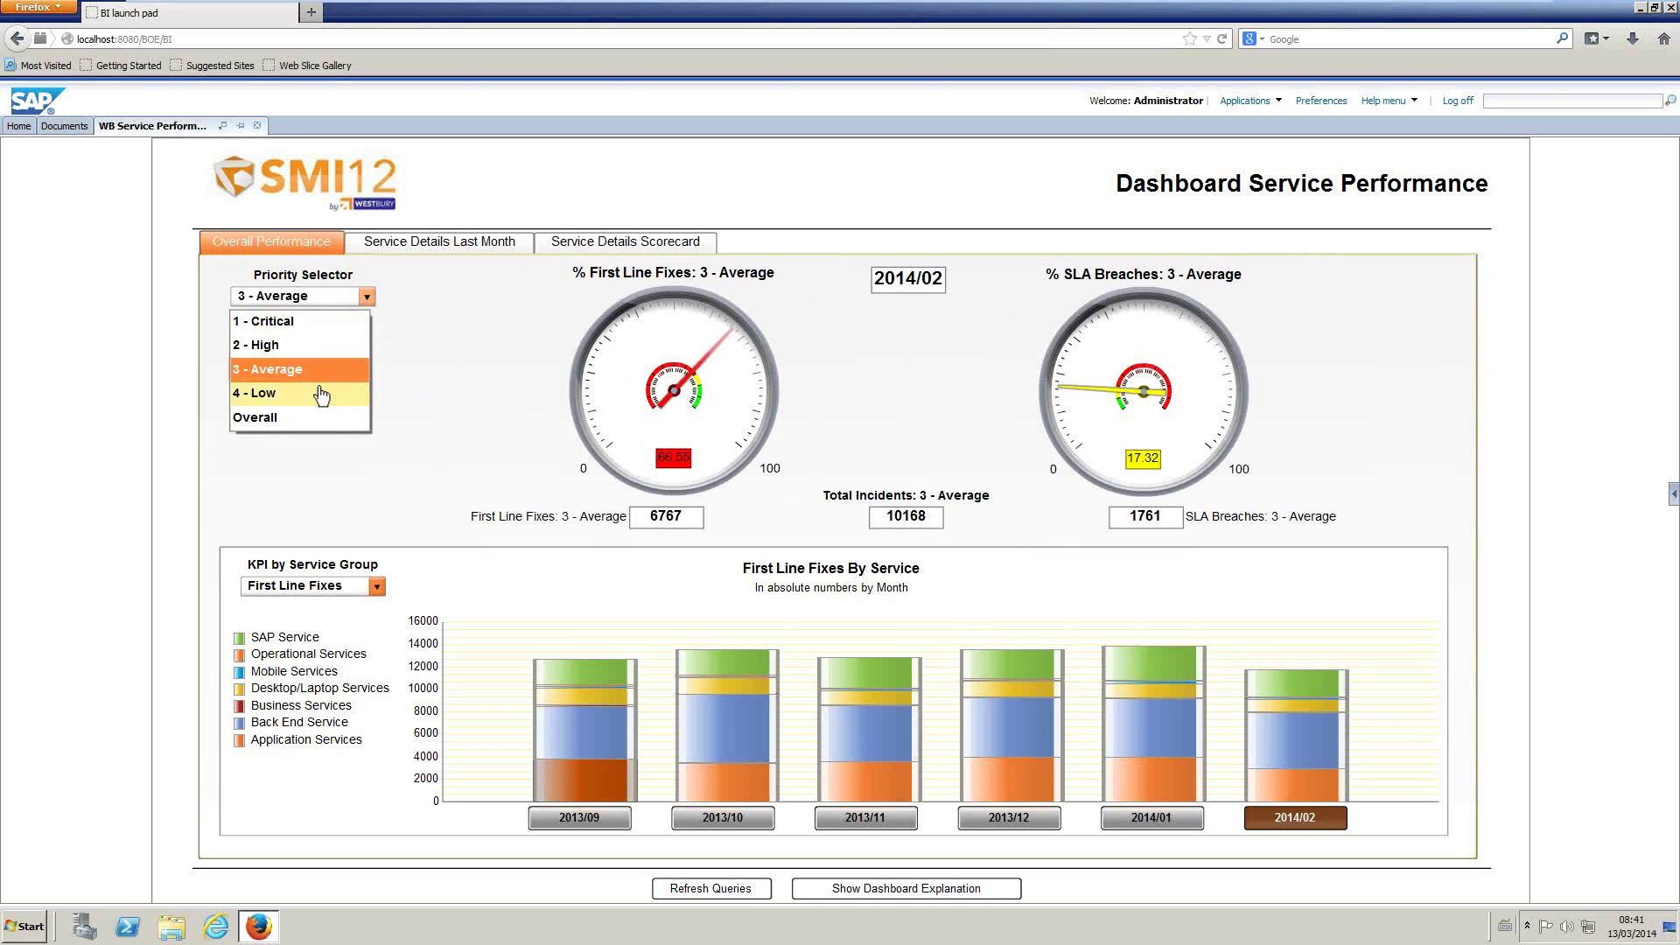
pyautogui.click(326, 420)
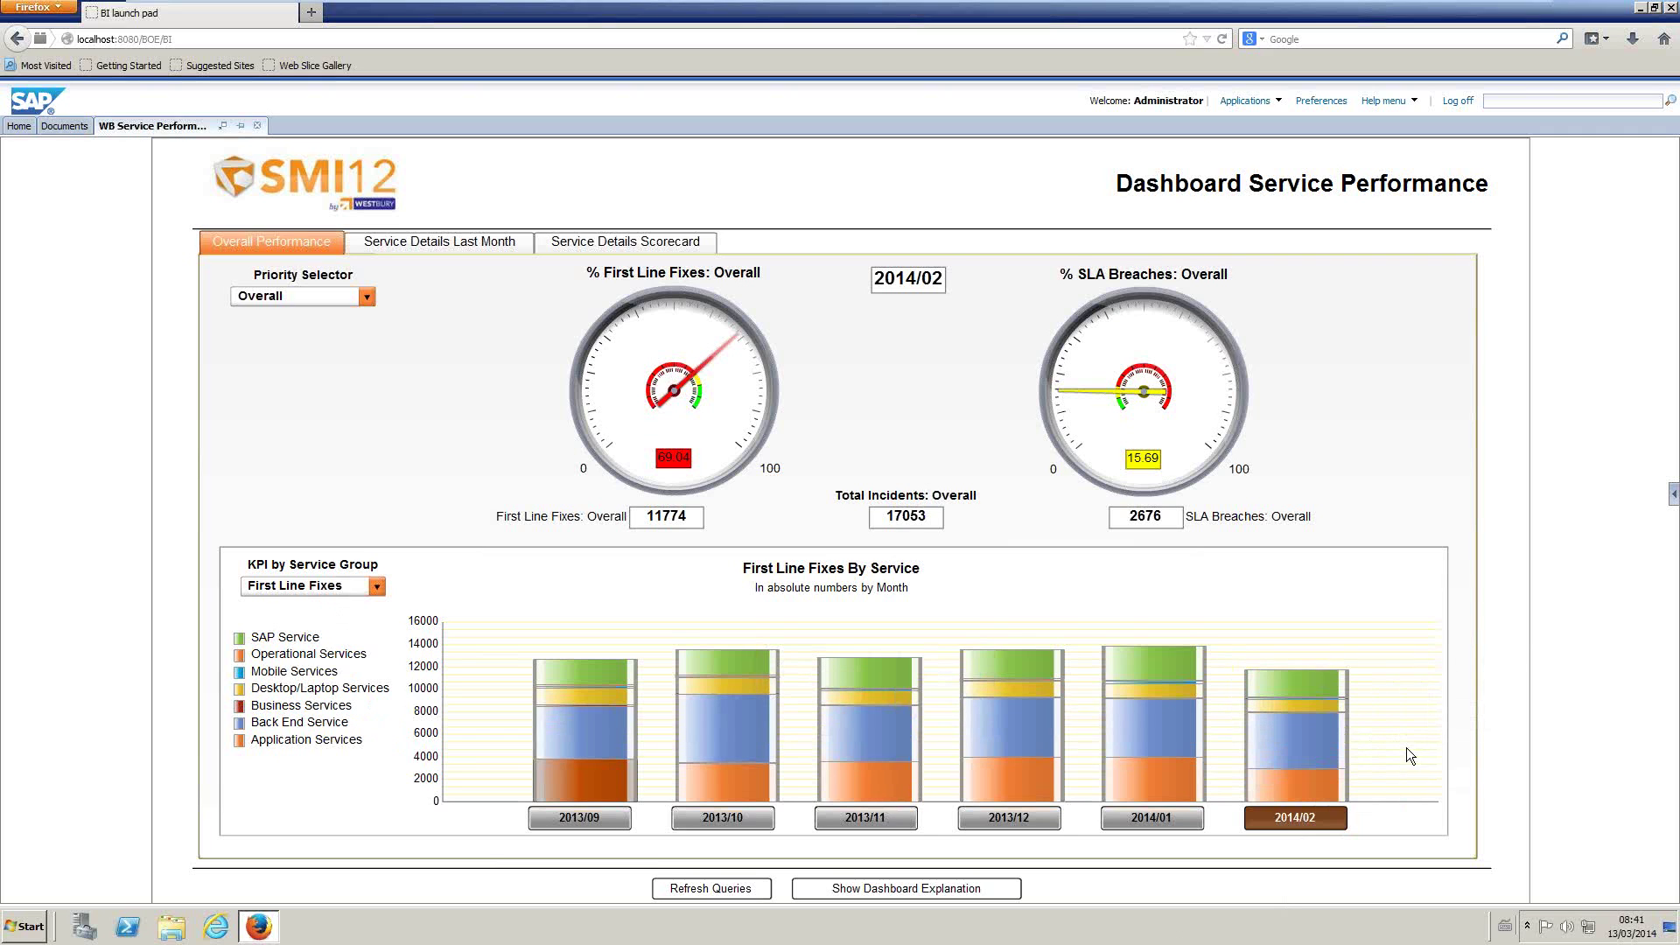
# Step: Inspect the monthly service segments in the First Line Fixes chart and switch the gauges to month 2013/09
pyautogui.moveTo(1315, 700)
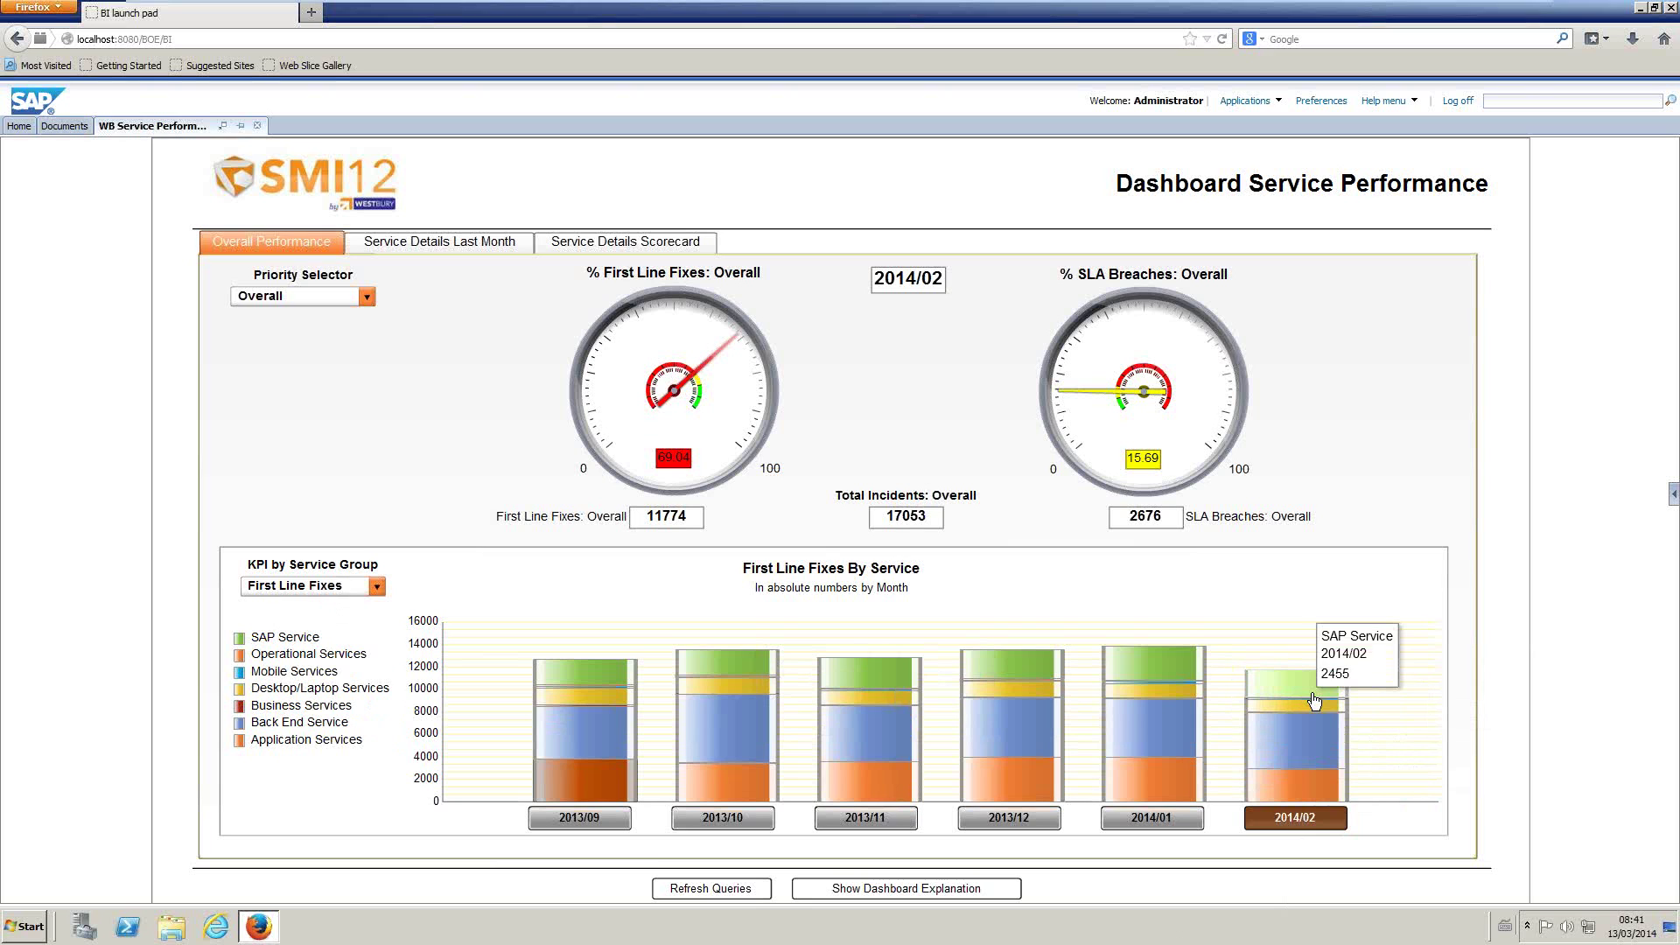
pyautogui.moveTo(1169, 698)
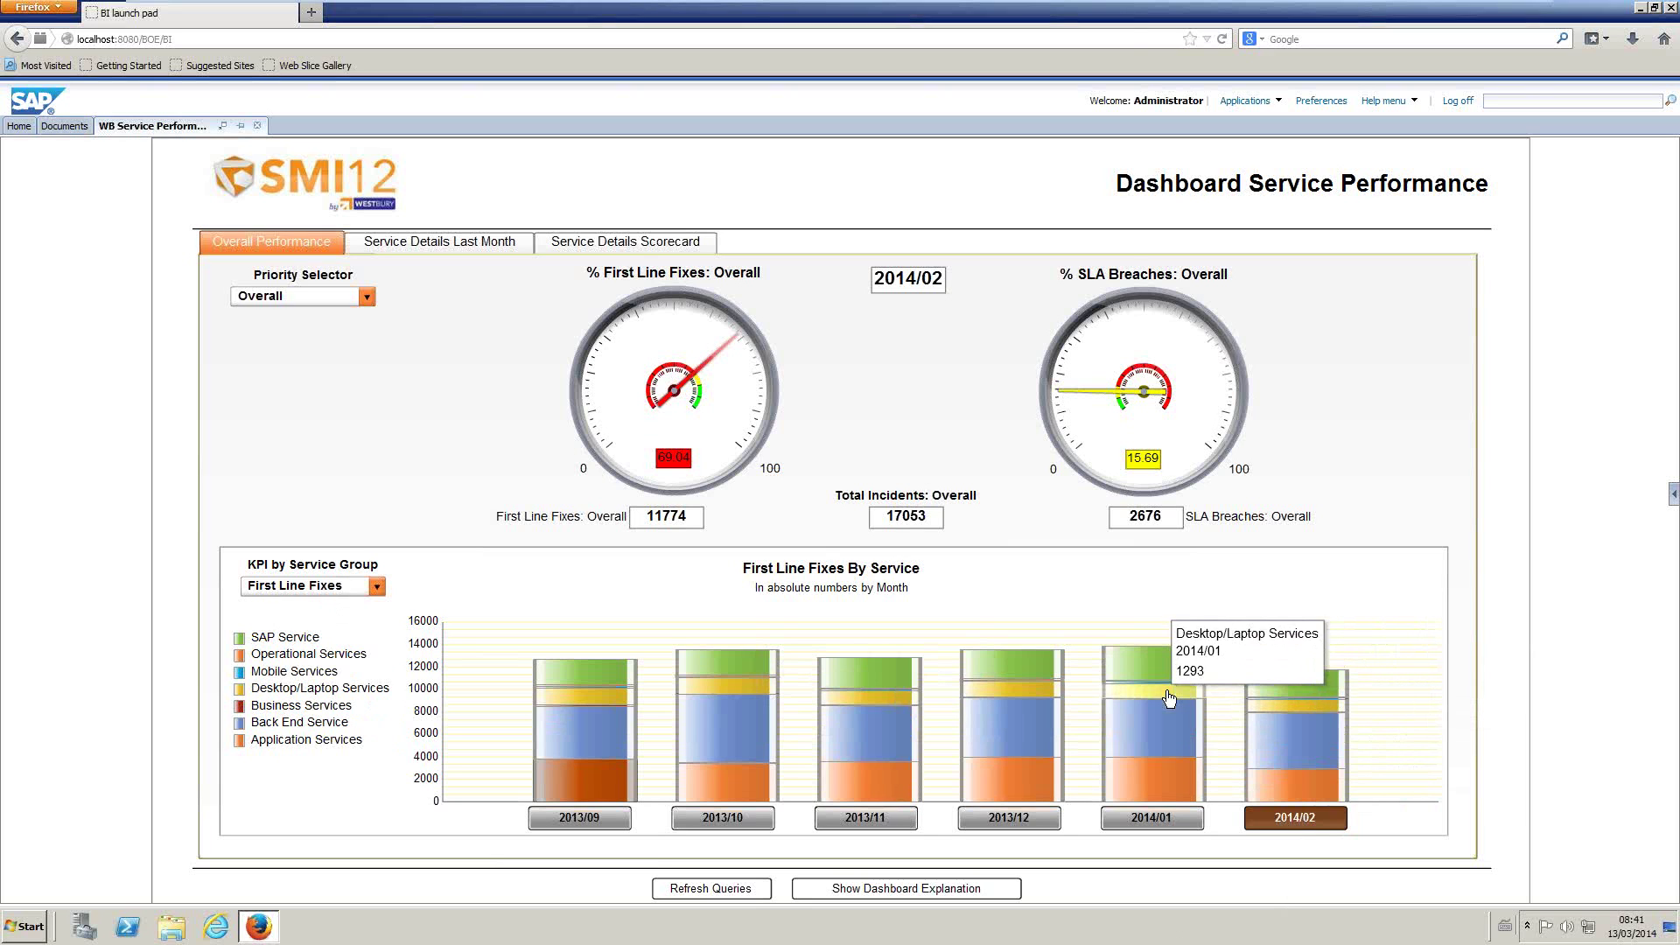
pyautogui.moveTo(1026, 792)
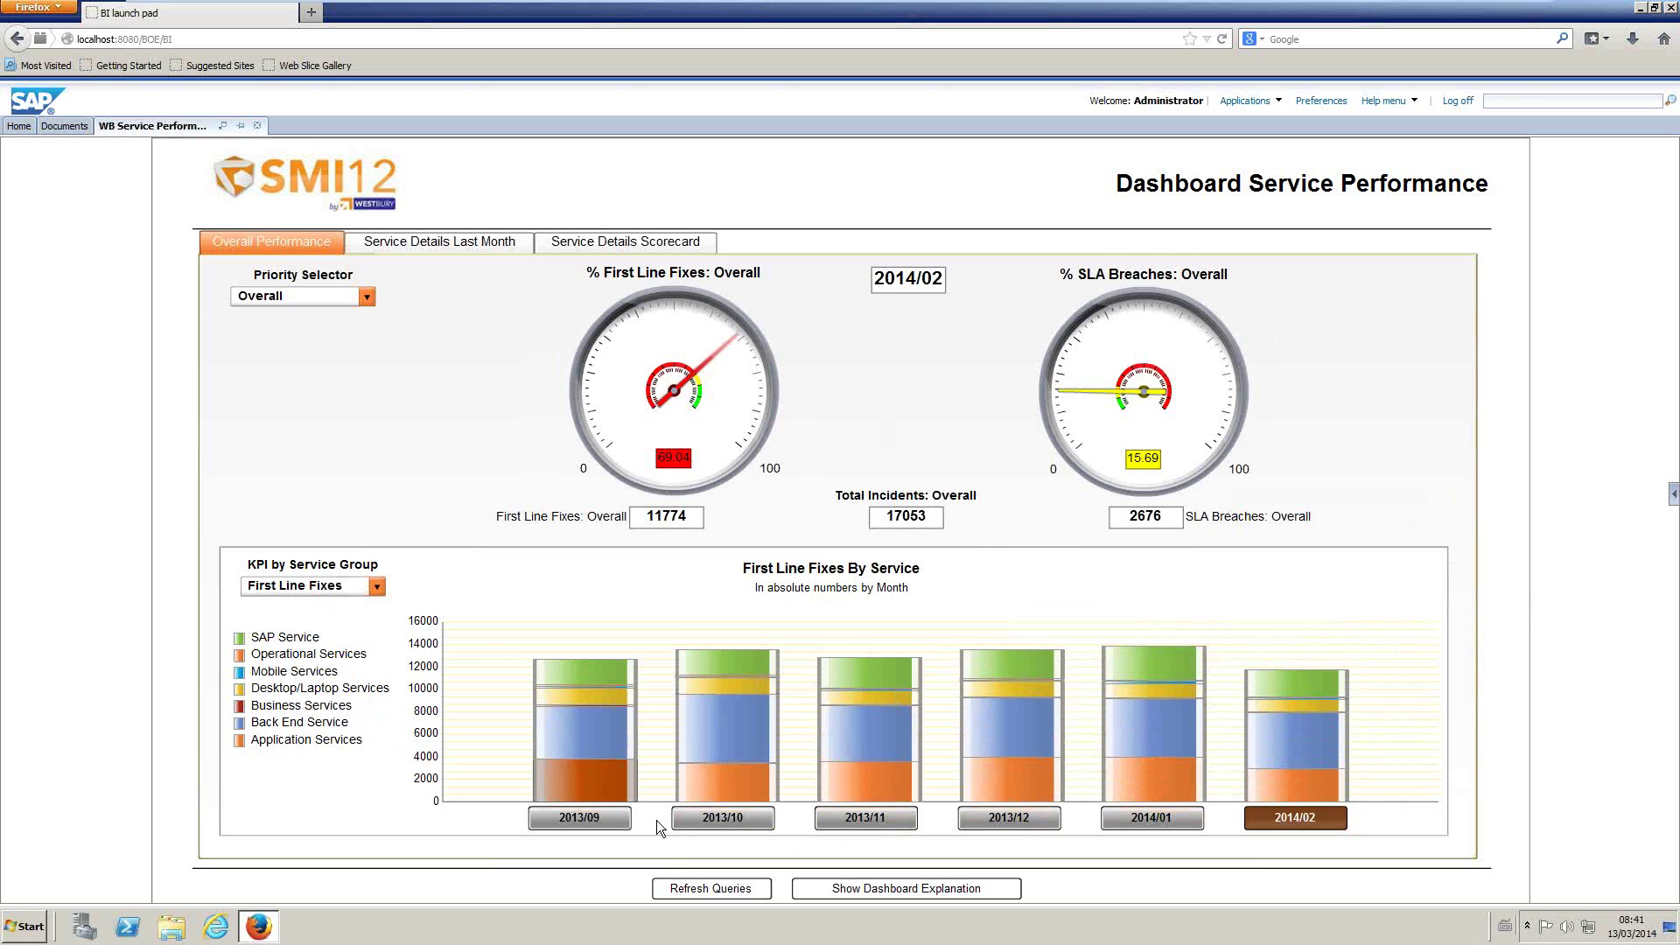
pyautogui.click(585, 821)
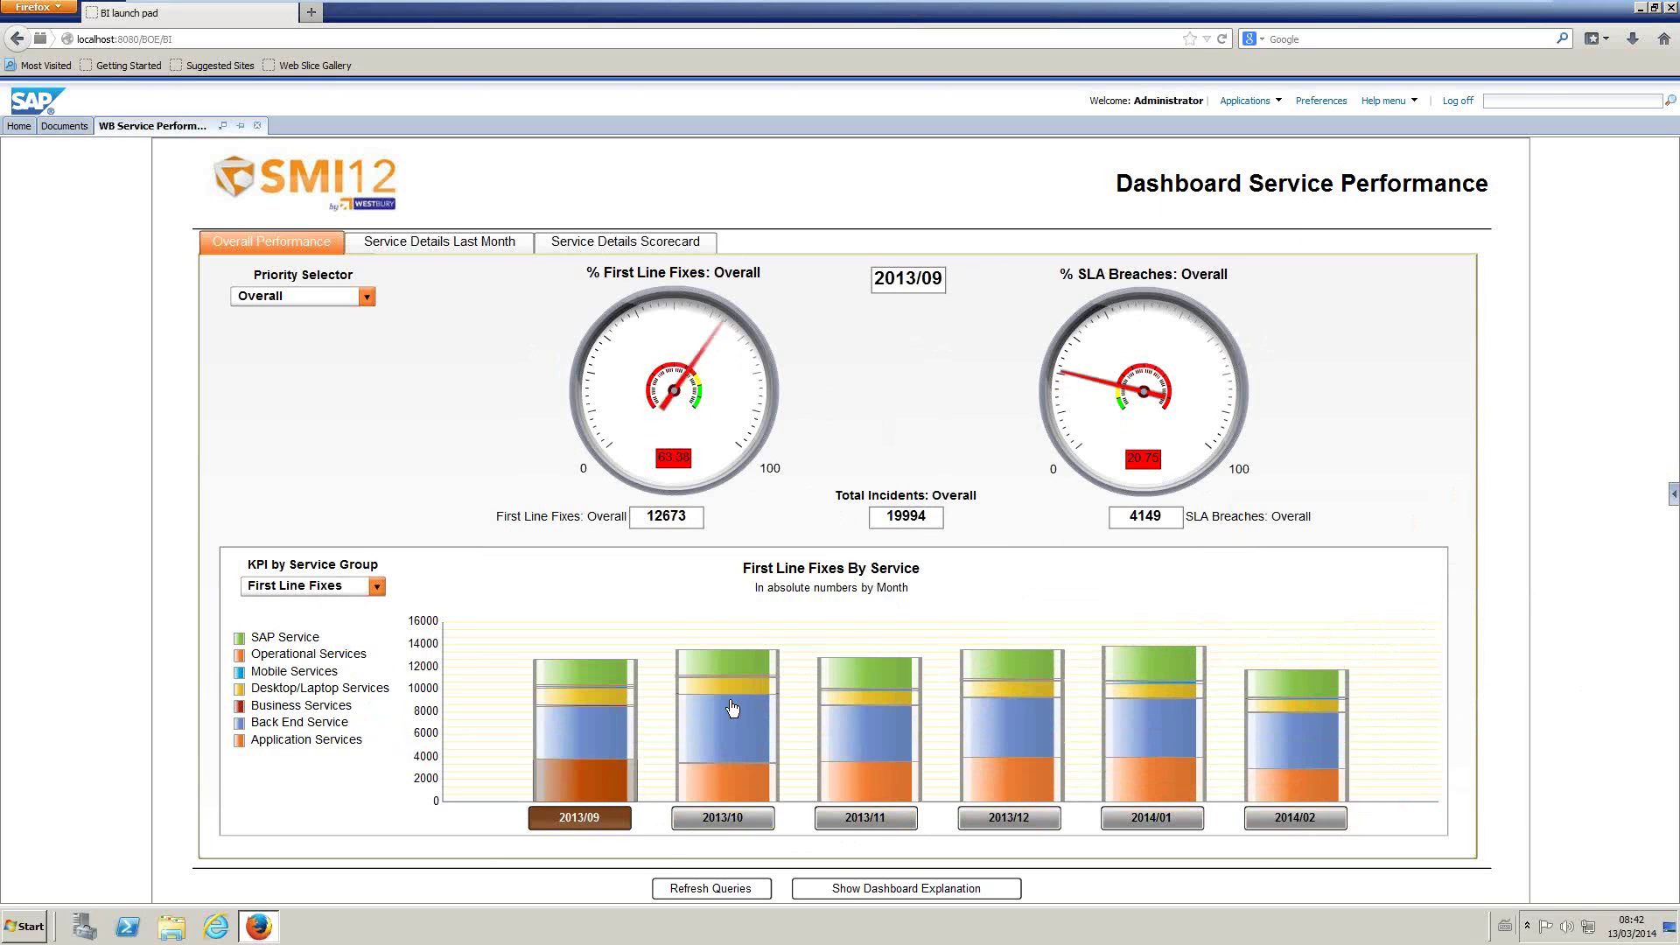
# Step: View the 2013/09 gauges for priority 3 - Average, and set the priority back to Overall
pyautogui.click(329, 308)
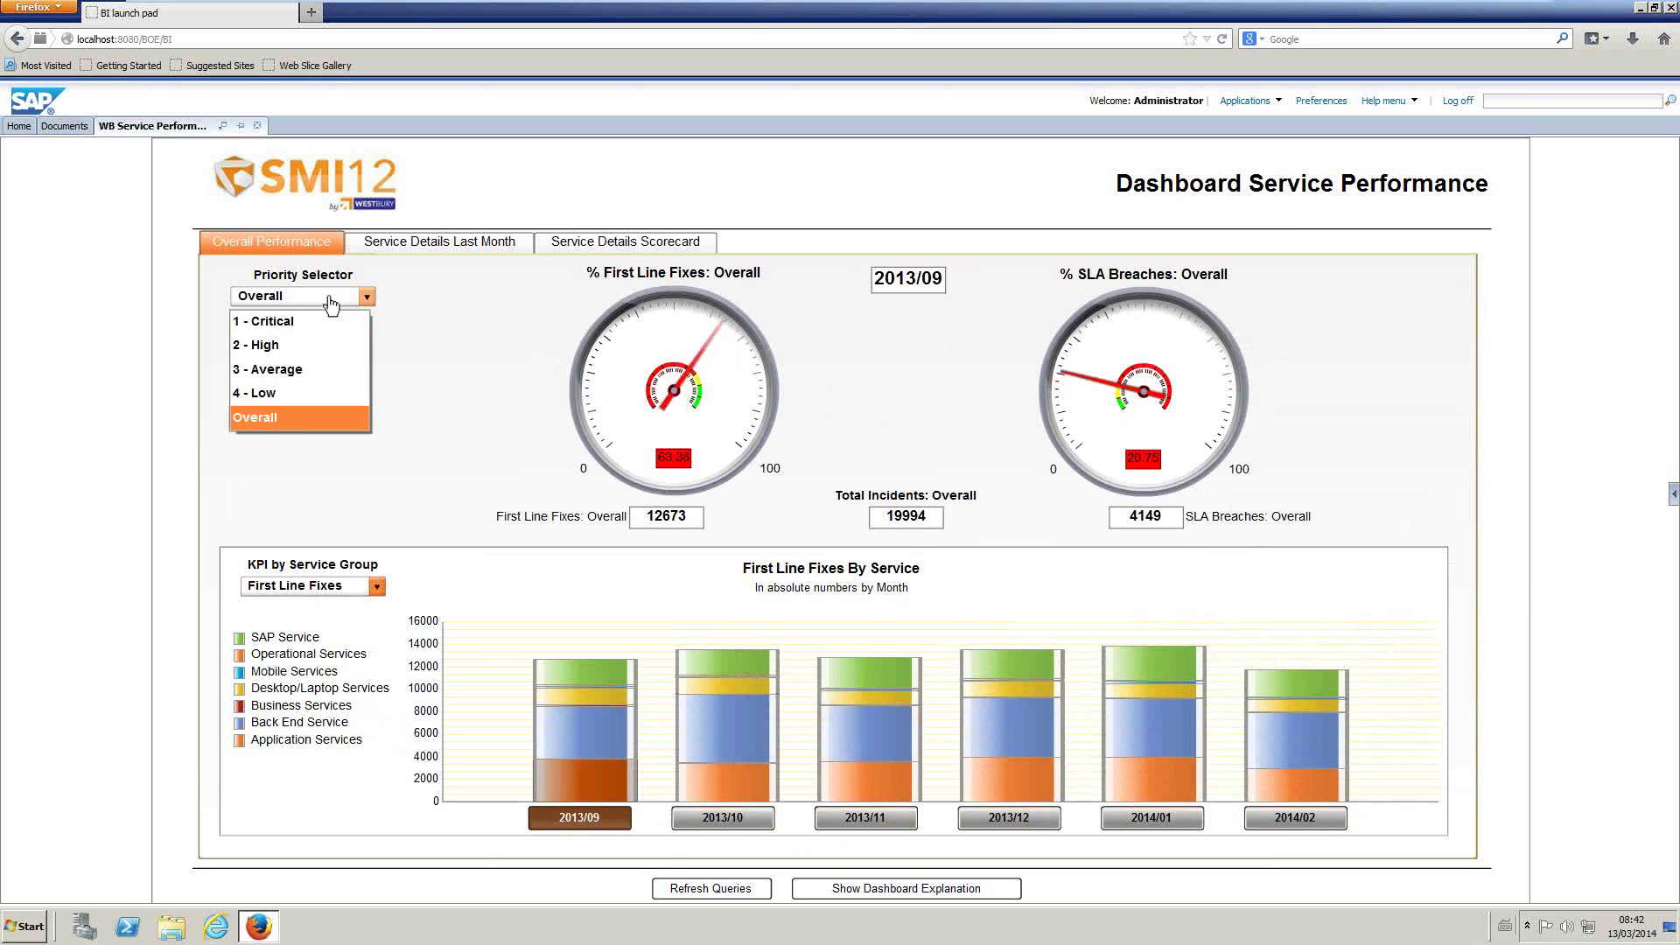
pyautogui.click(305, 365)
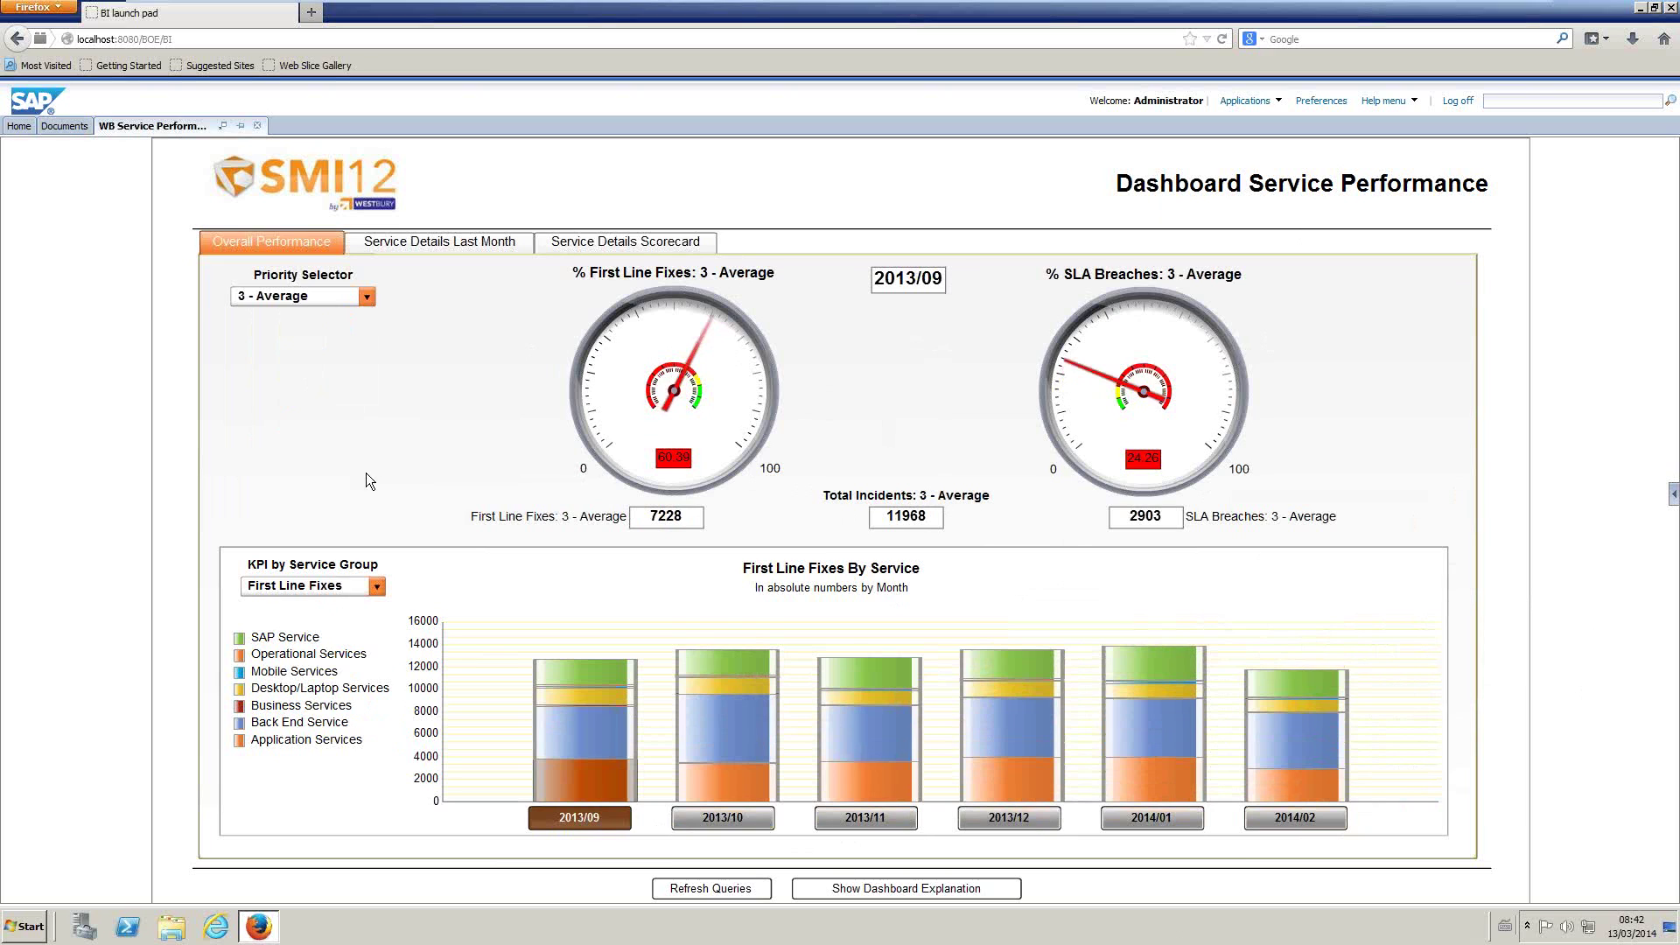
pyautogui.click(367, 296)
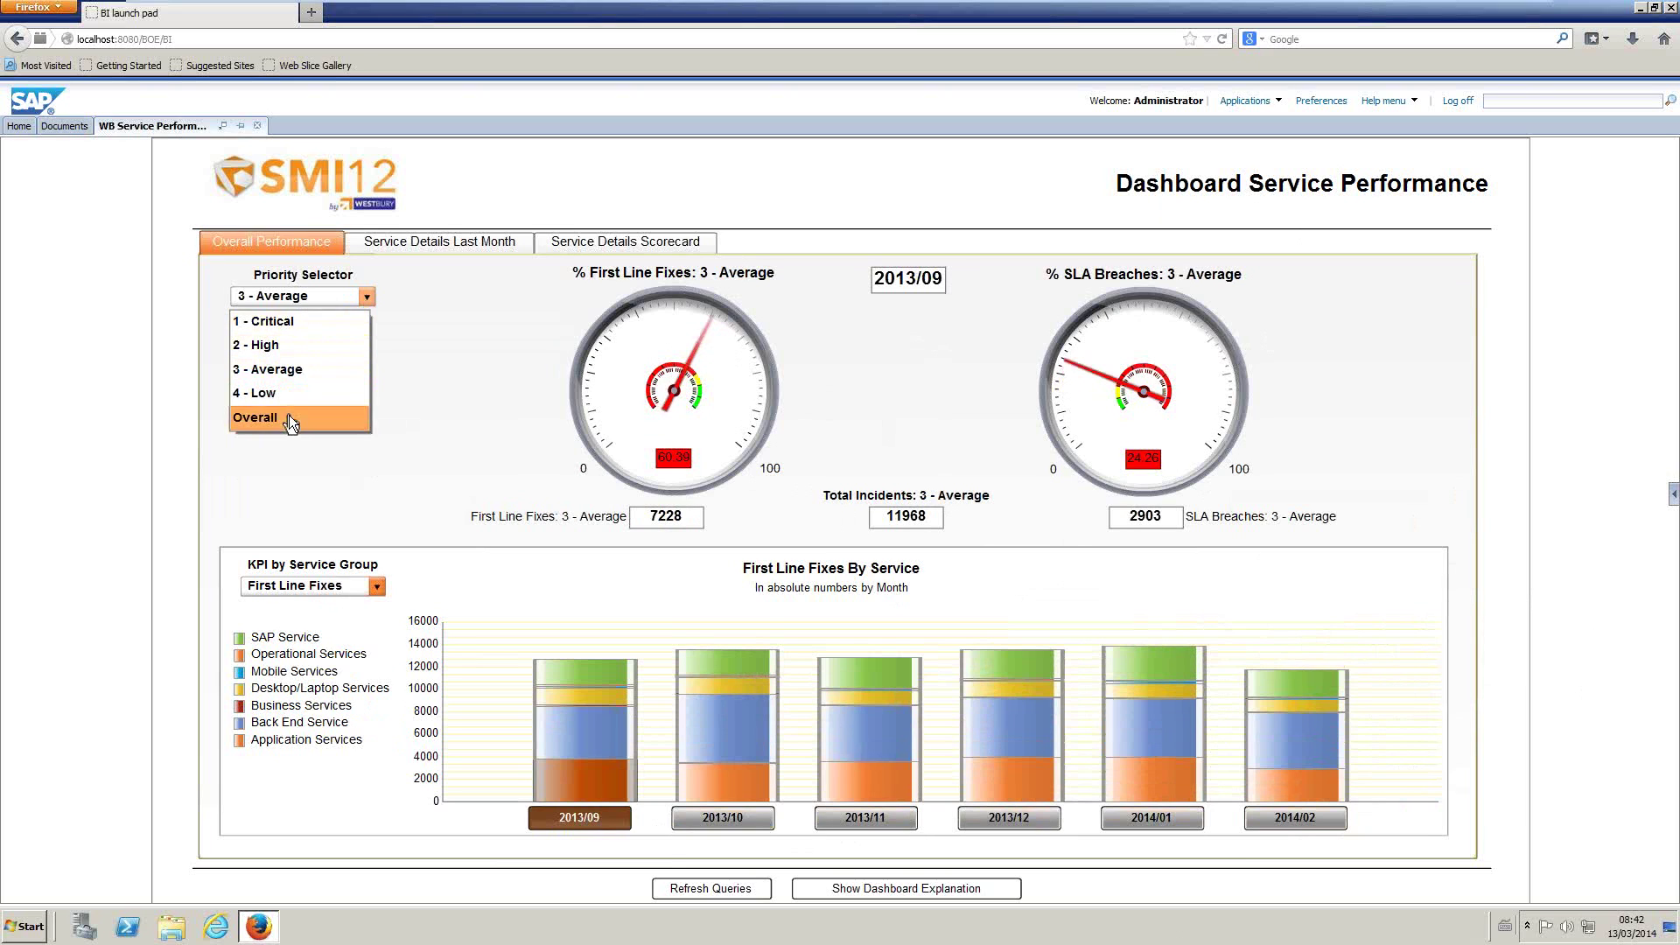
pyautogui.click(333, 418)
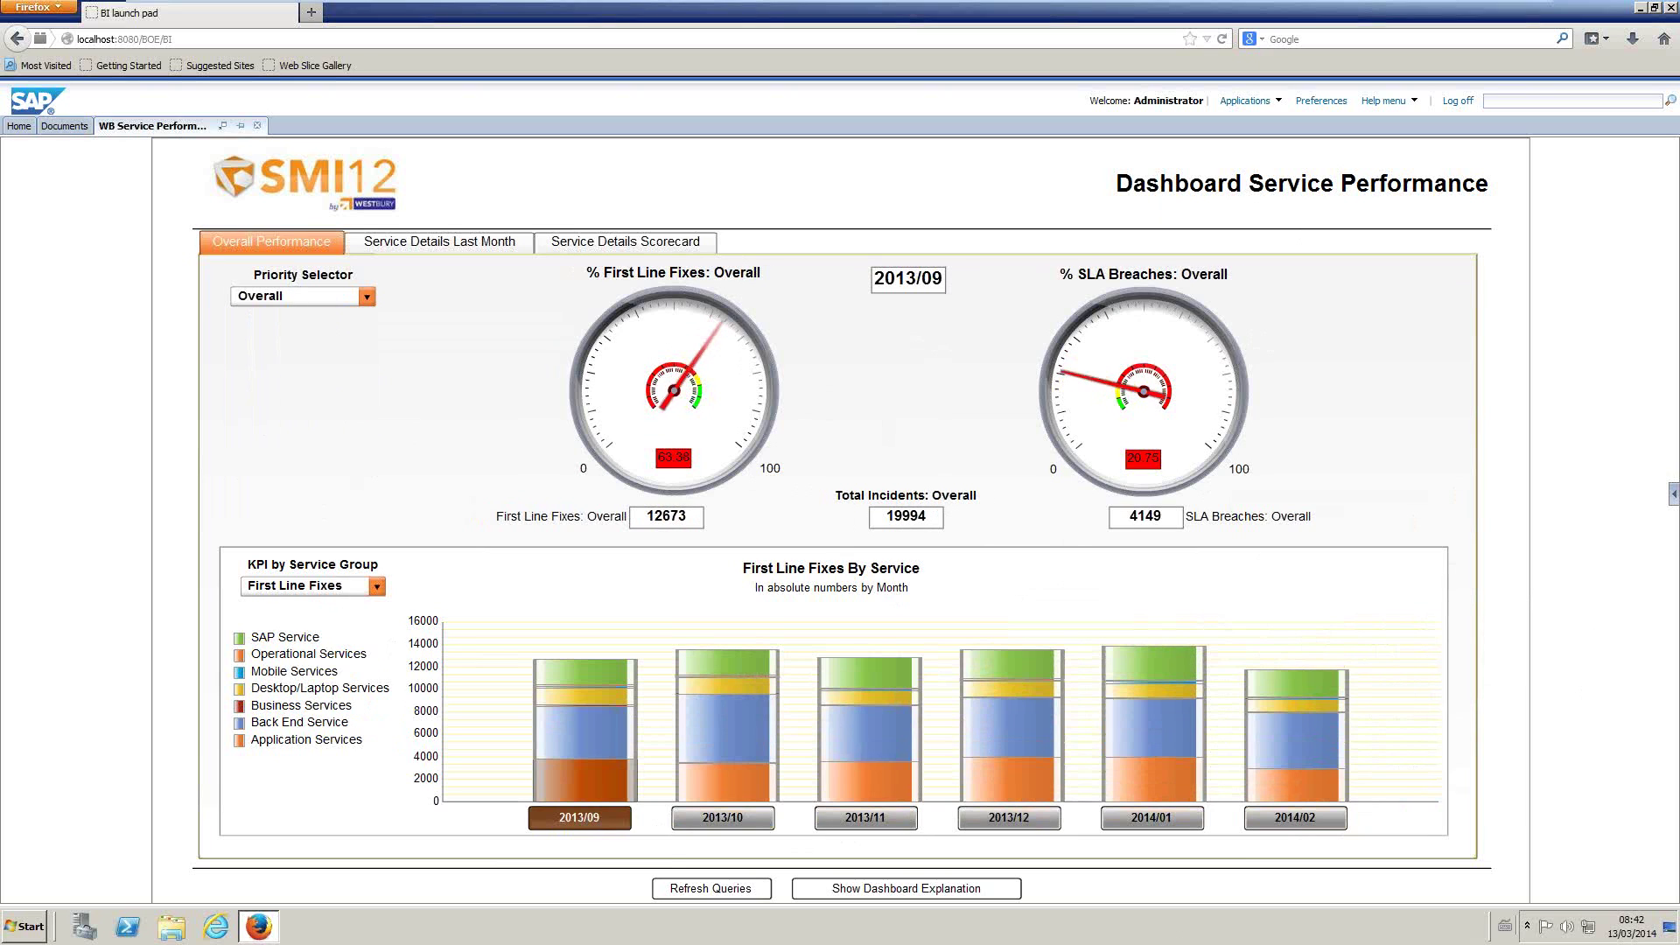
# Step: Switch the KPI by Service Group chart to SLA Breaches
pyautogui.click(376, 588)
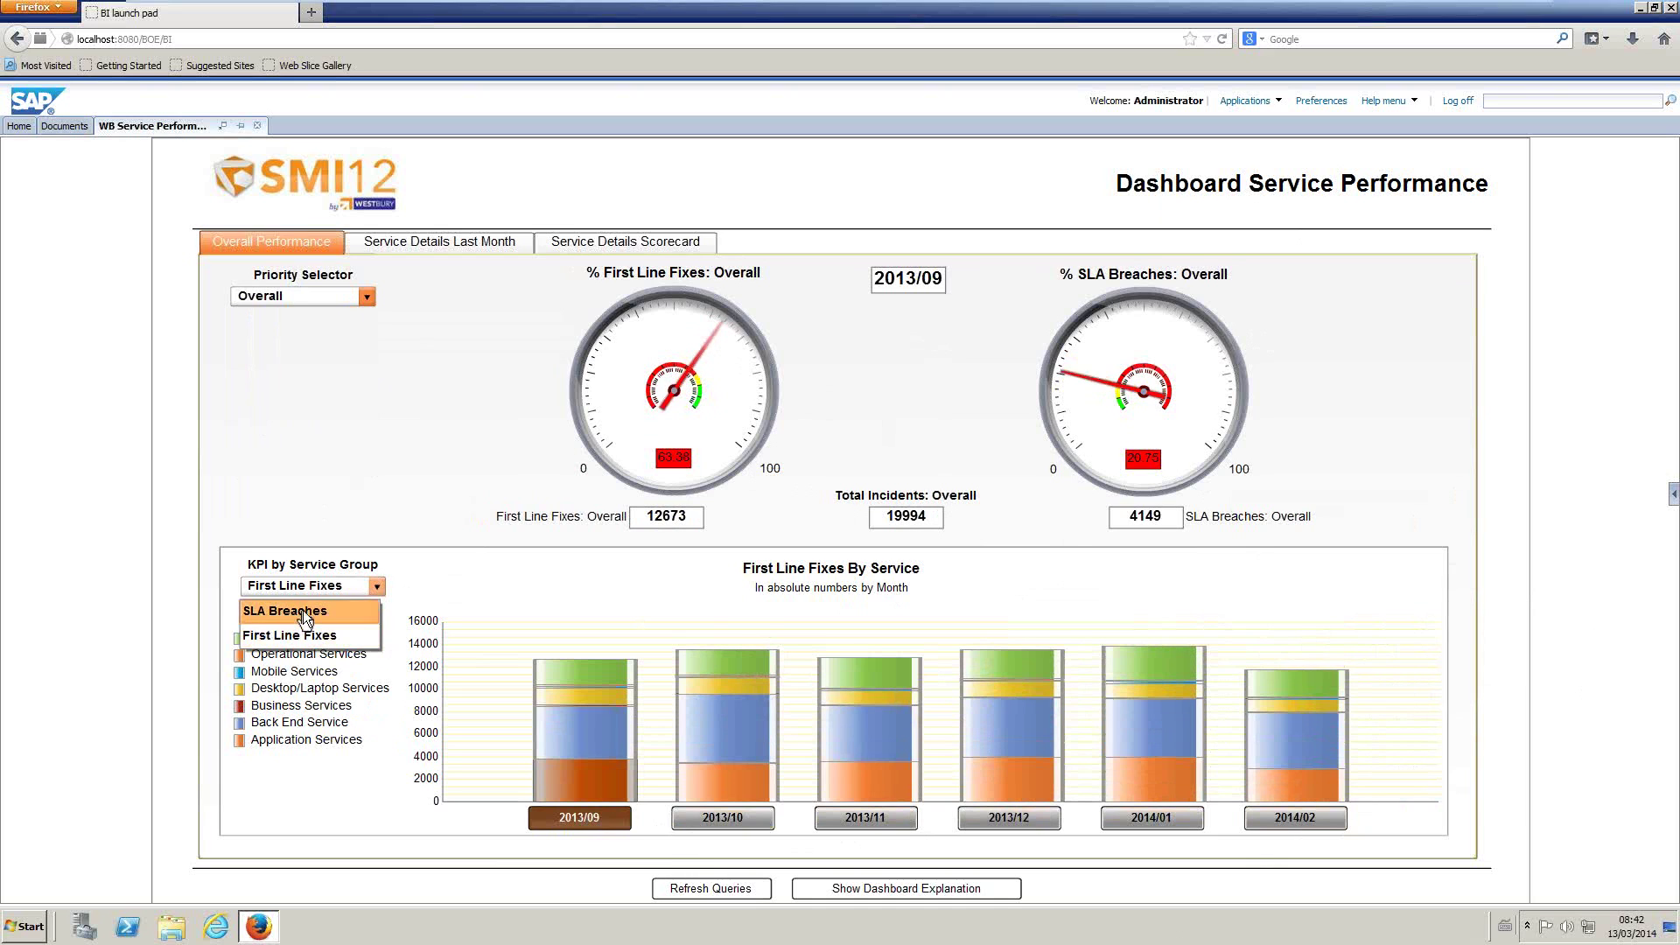
pyautogui.click(303, 610)
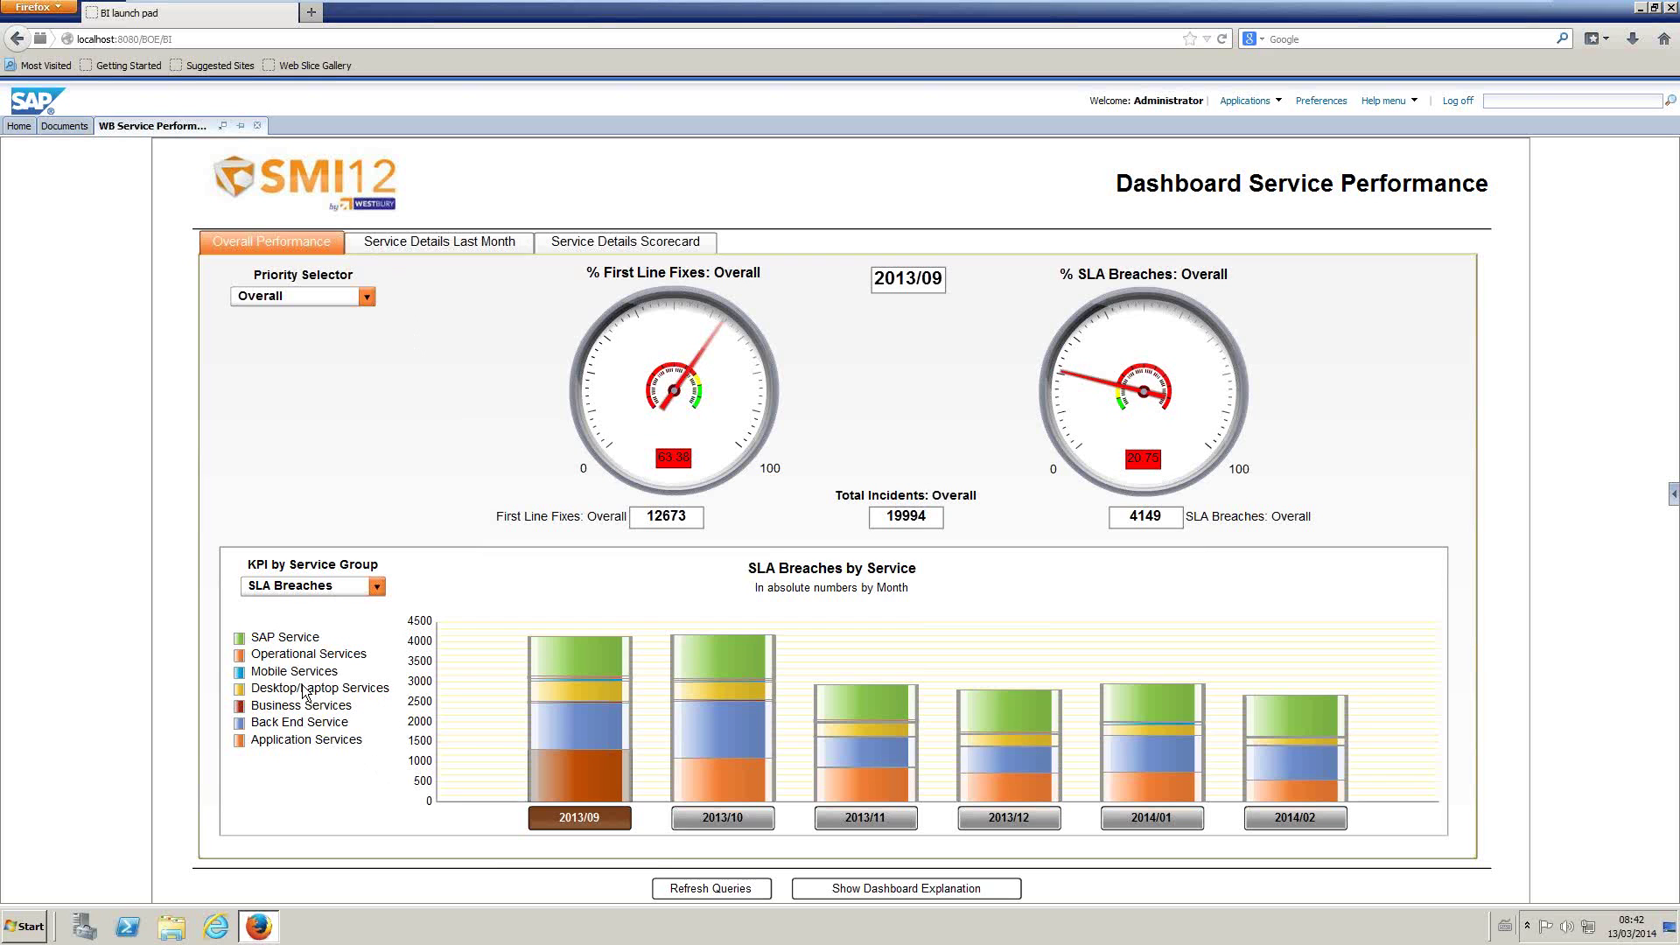
# Step: Open Service Details Last Month and view all services' gauges for priority 2 - High and for 3 - Average
pyautogui.click(438, 242)
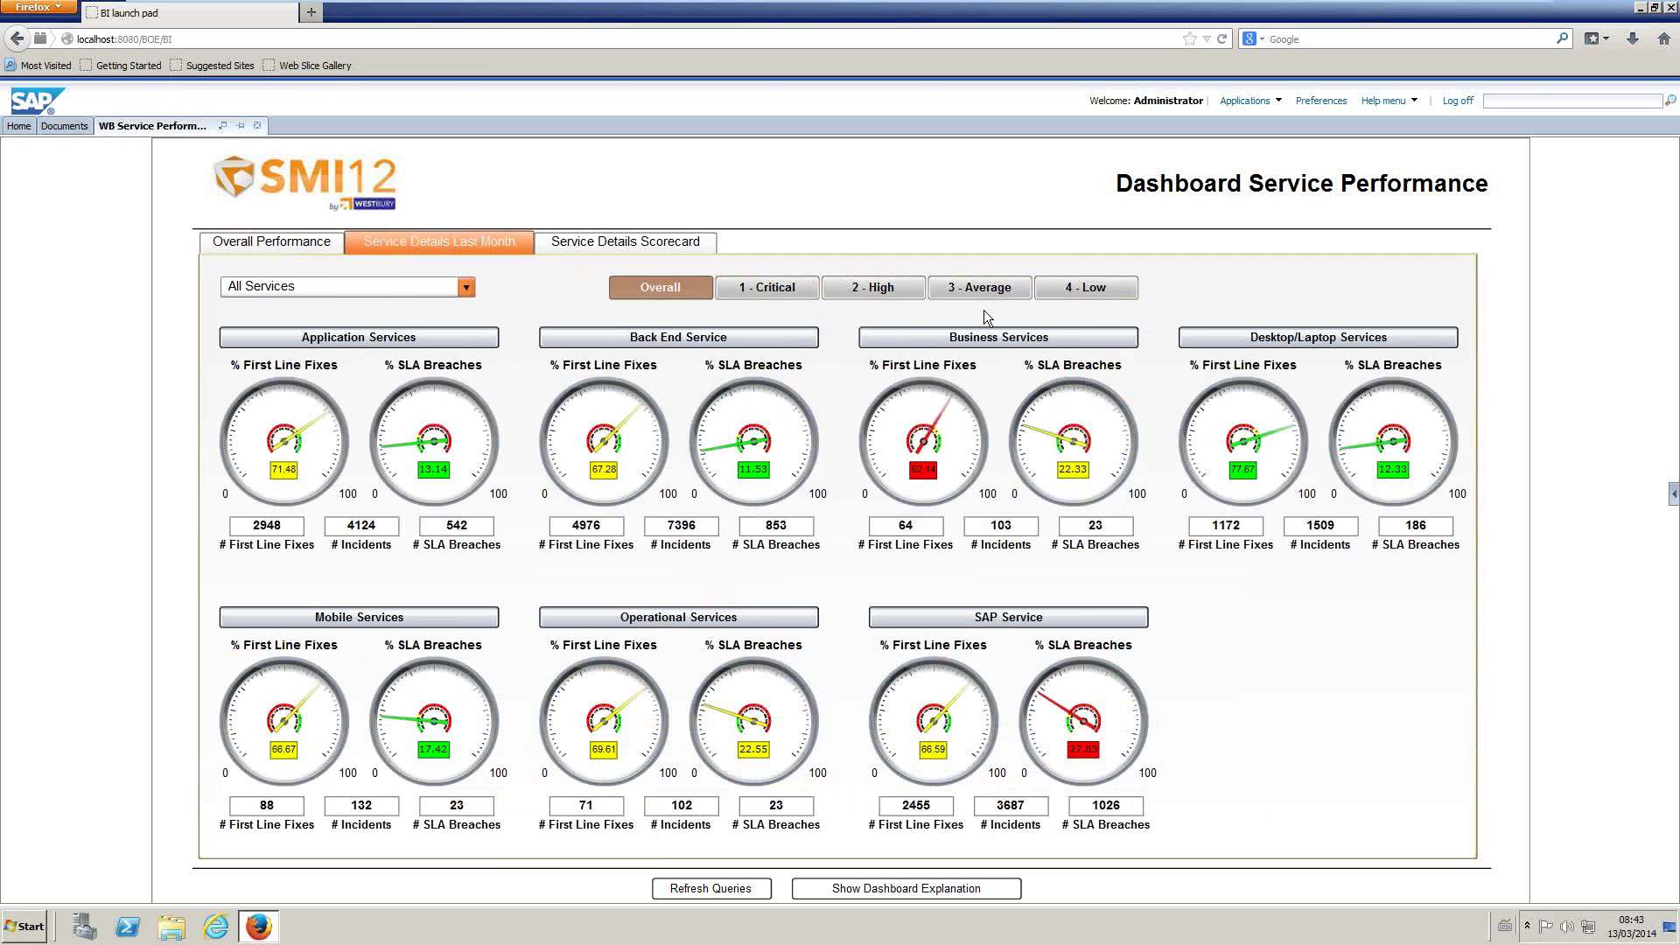
pyautogui.click(878, 291)
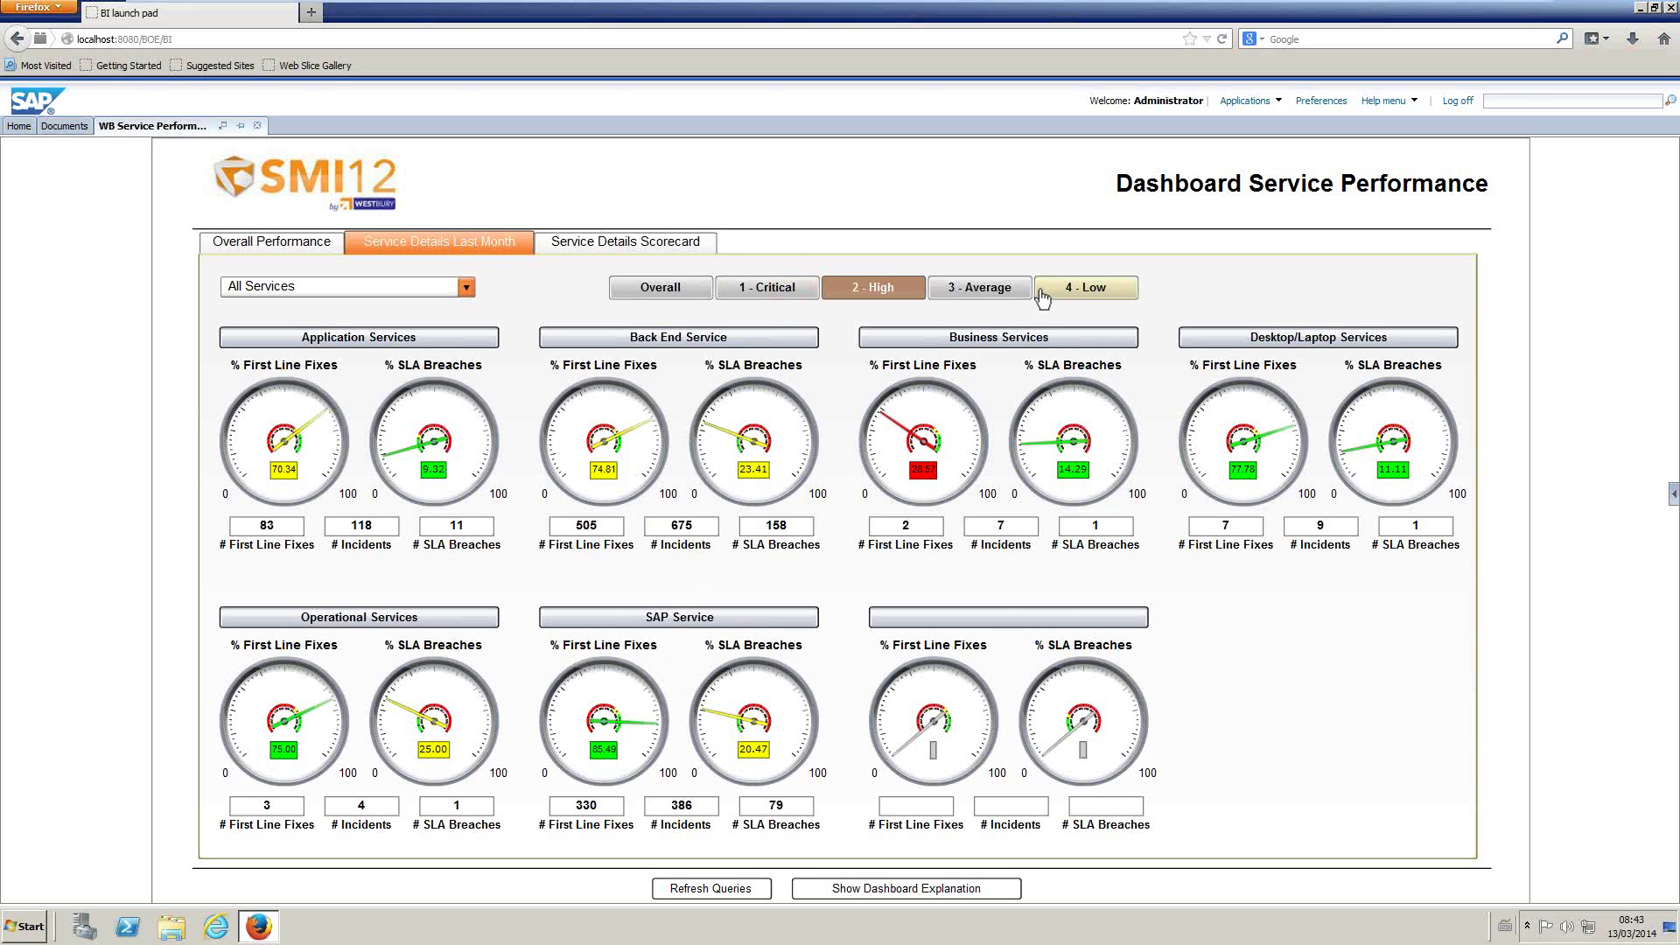
pyautogui.click(985, 288)
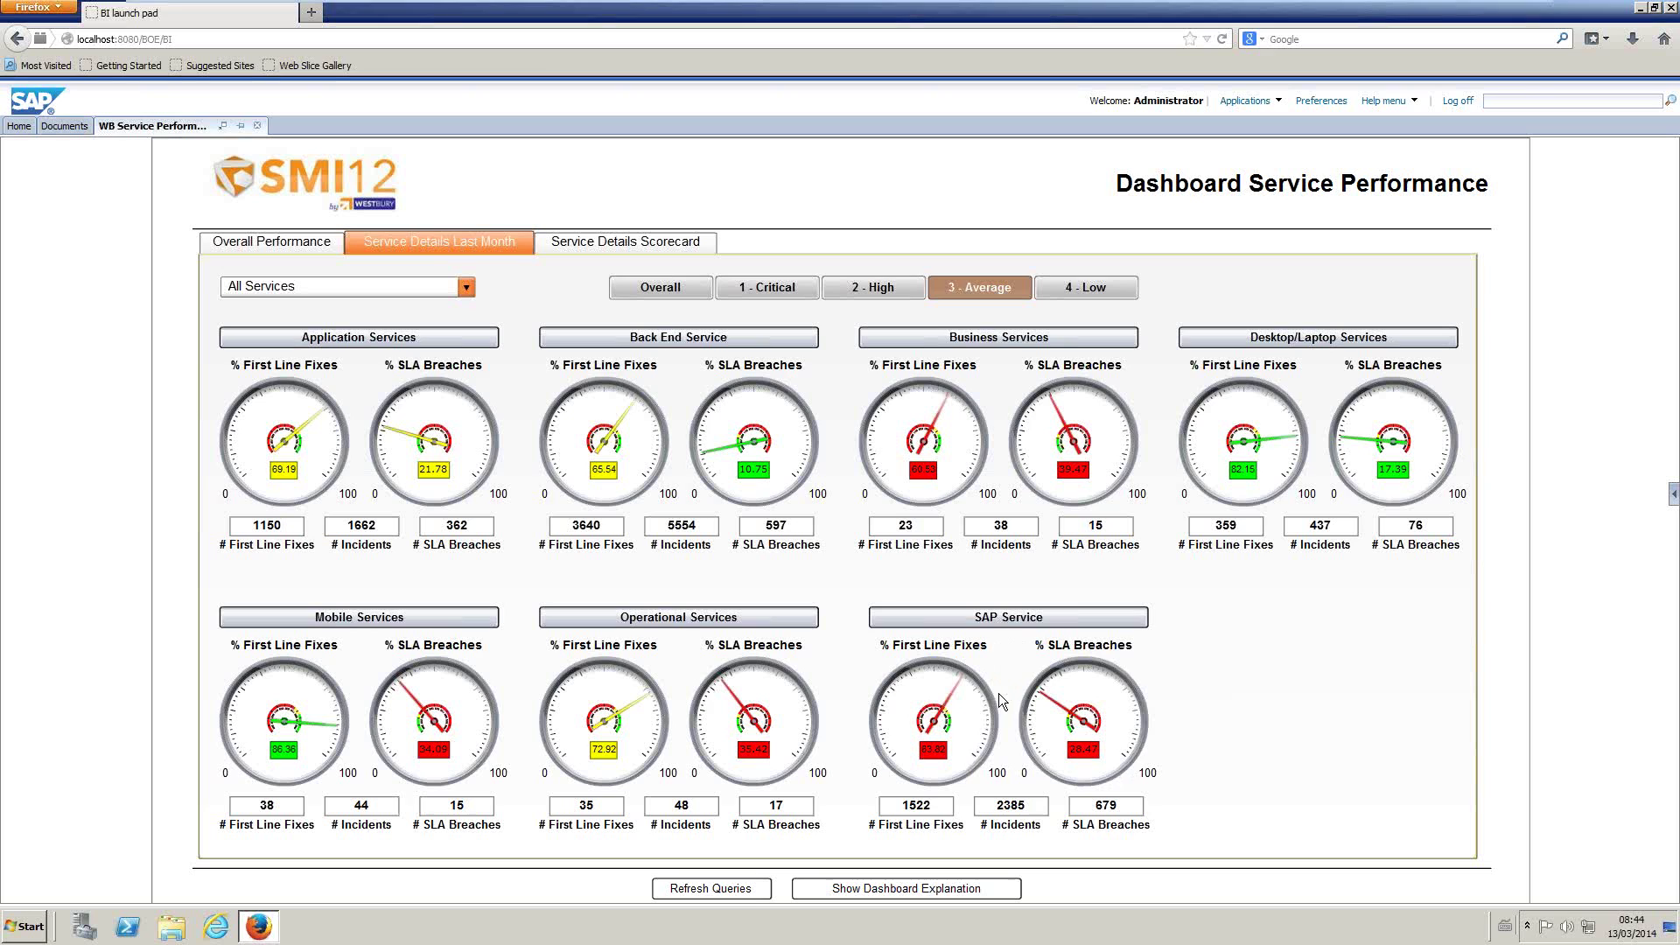
# Step: Filter the last-month service details by service and show the SAP Service
pyautogui.click(459, 289)
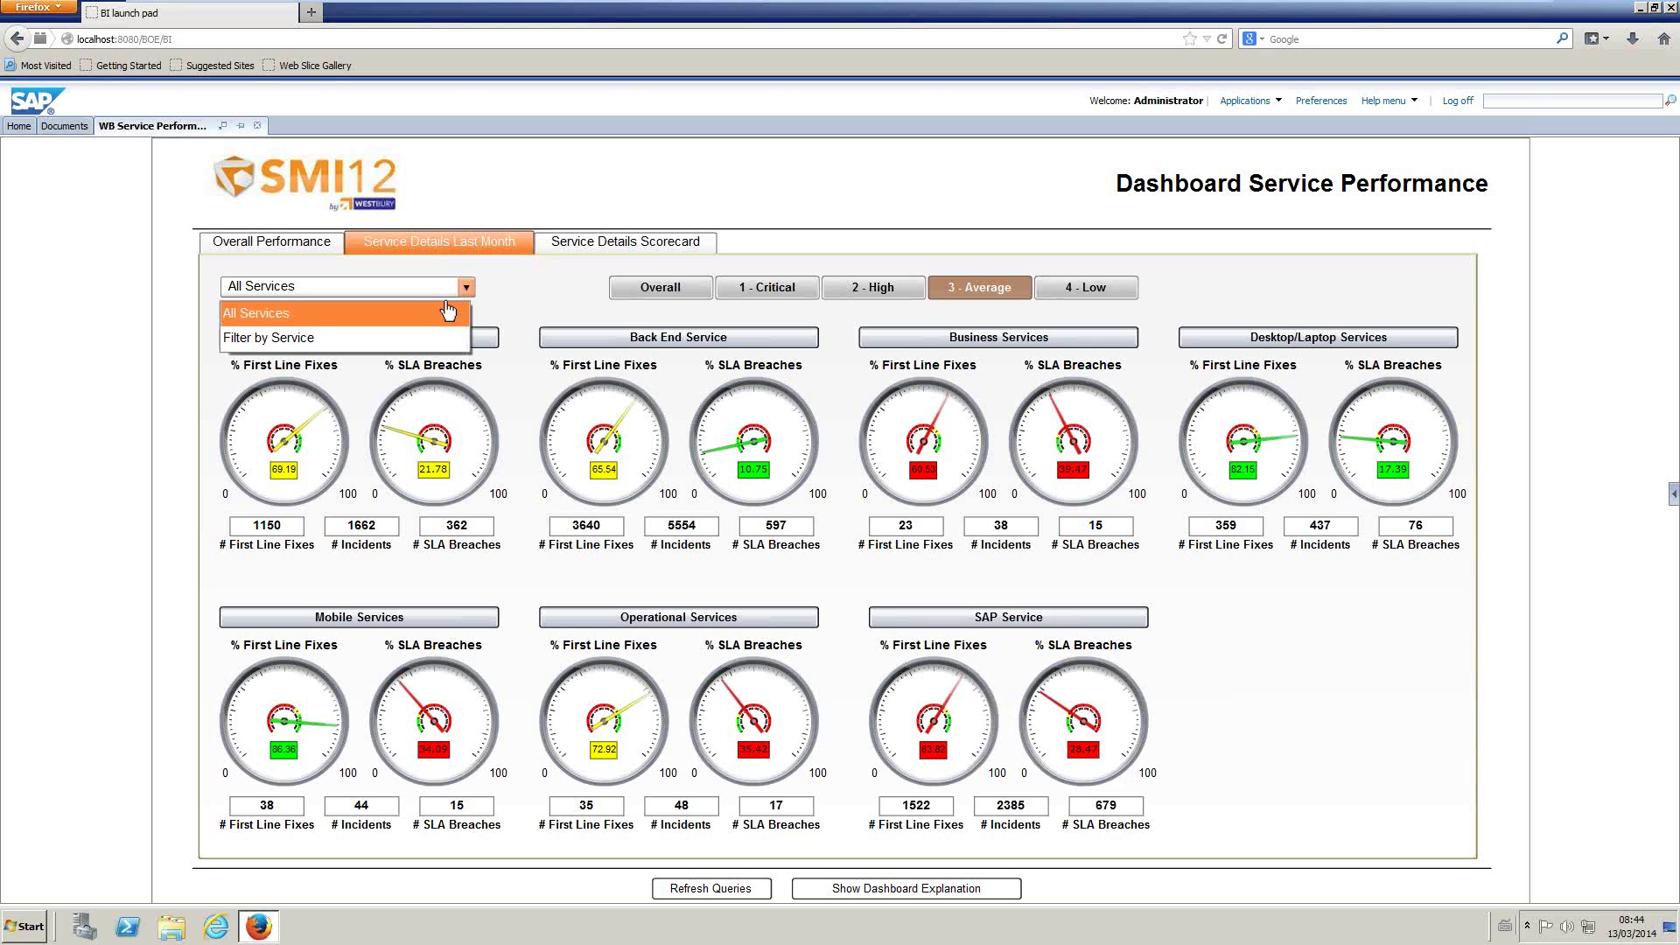
pyautogui.click(292, 336)
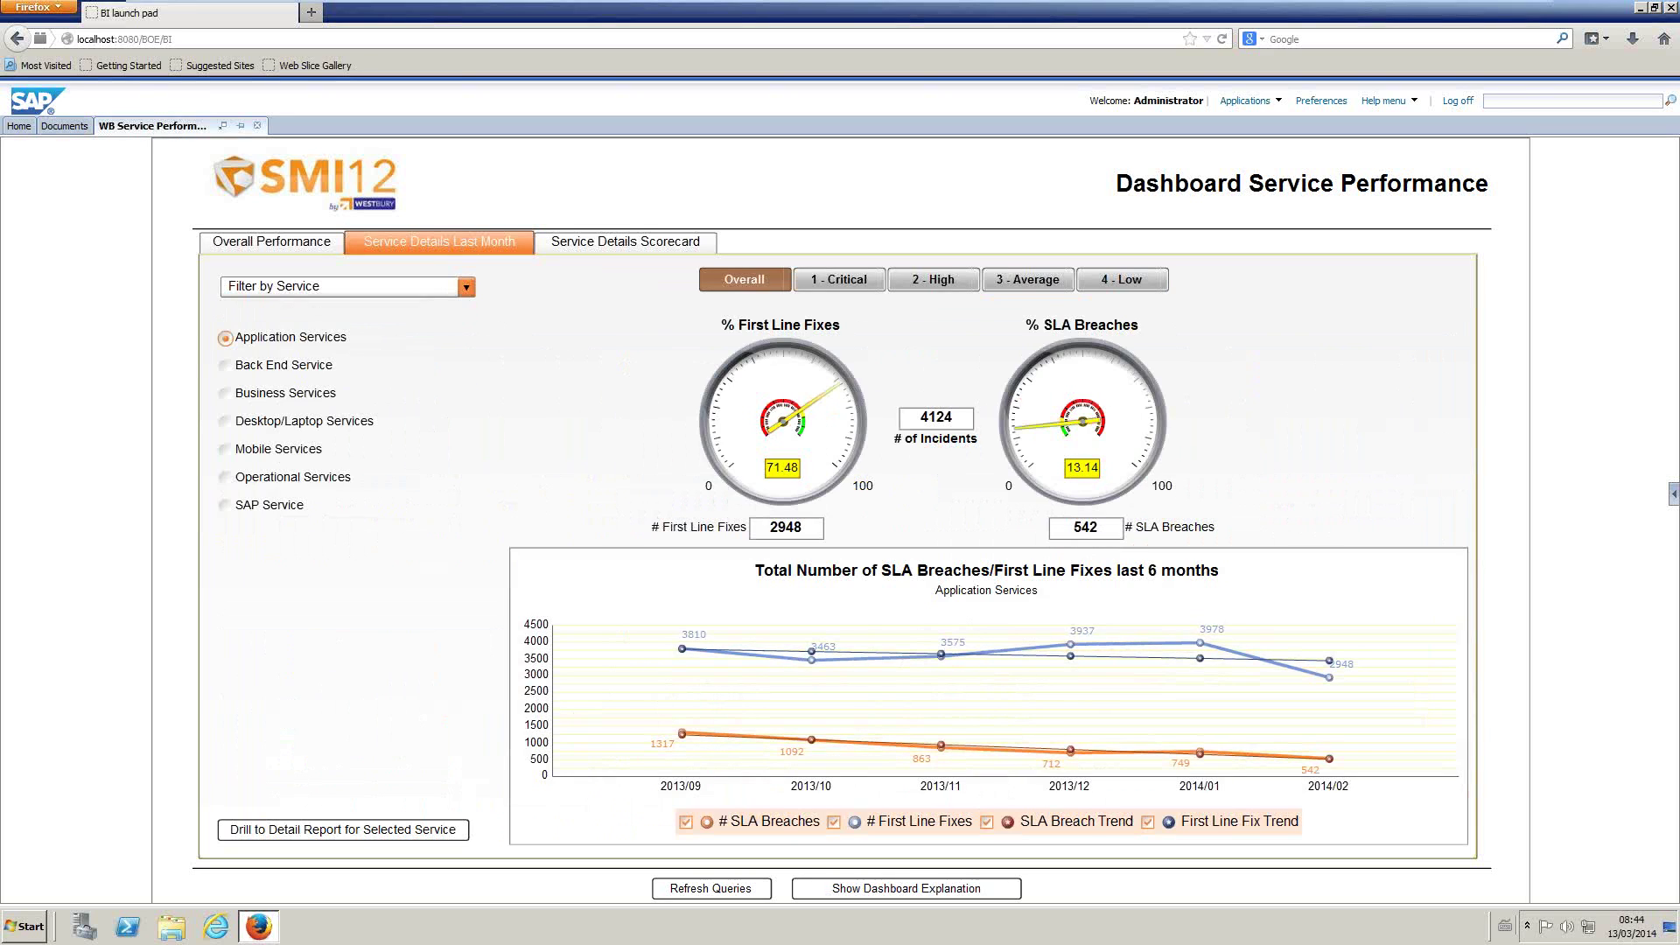
pyautogui.click(225, 508)
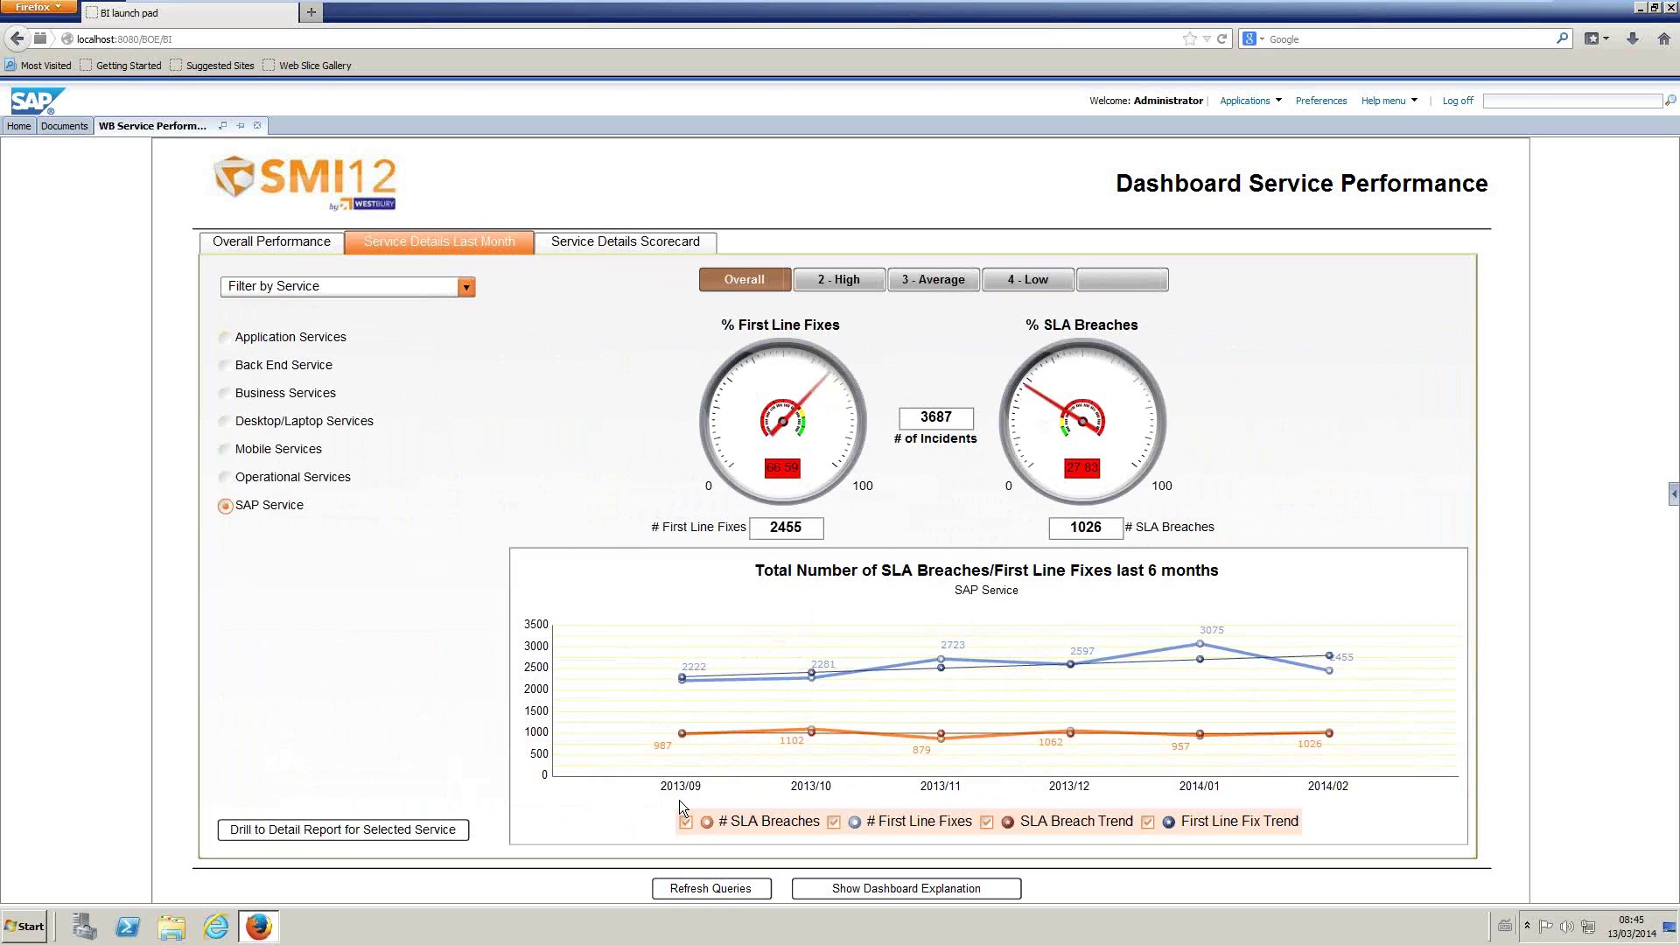
# Step: Hide the # First Line Fixes and First Line Fix Trend series in the SAP Service six-month chart
pyautogui.click(835, 823)
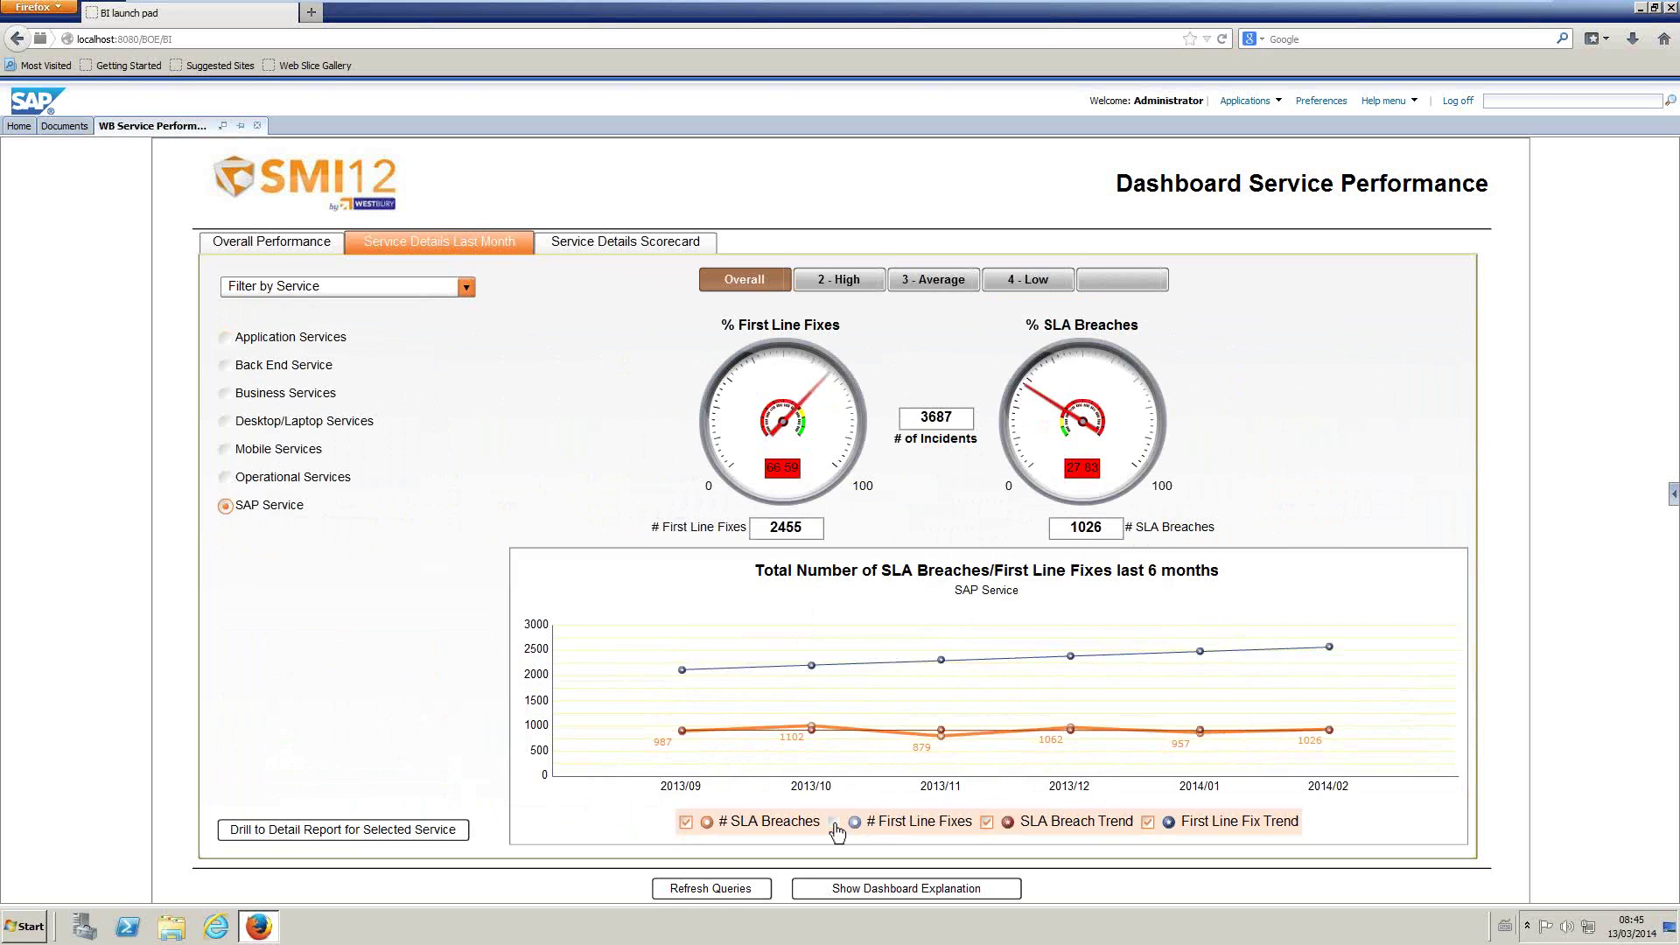
pyautogui.click(987, 823)
pyautogui.click(987, 822)
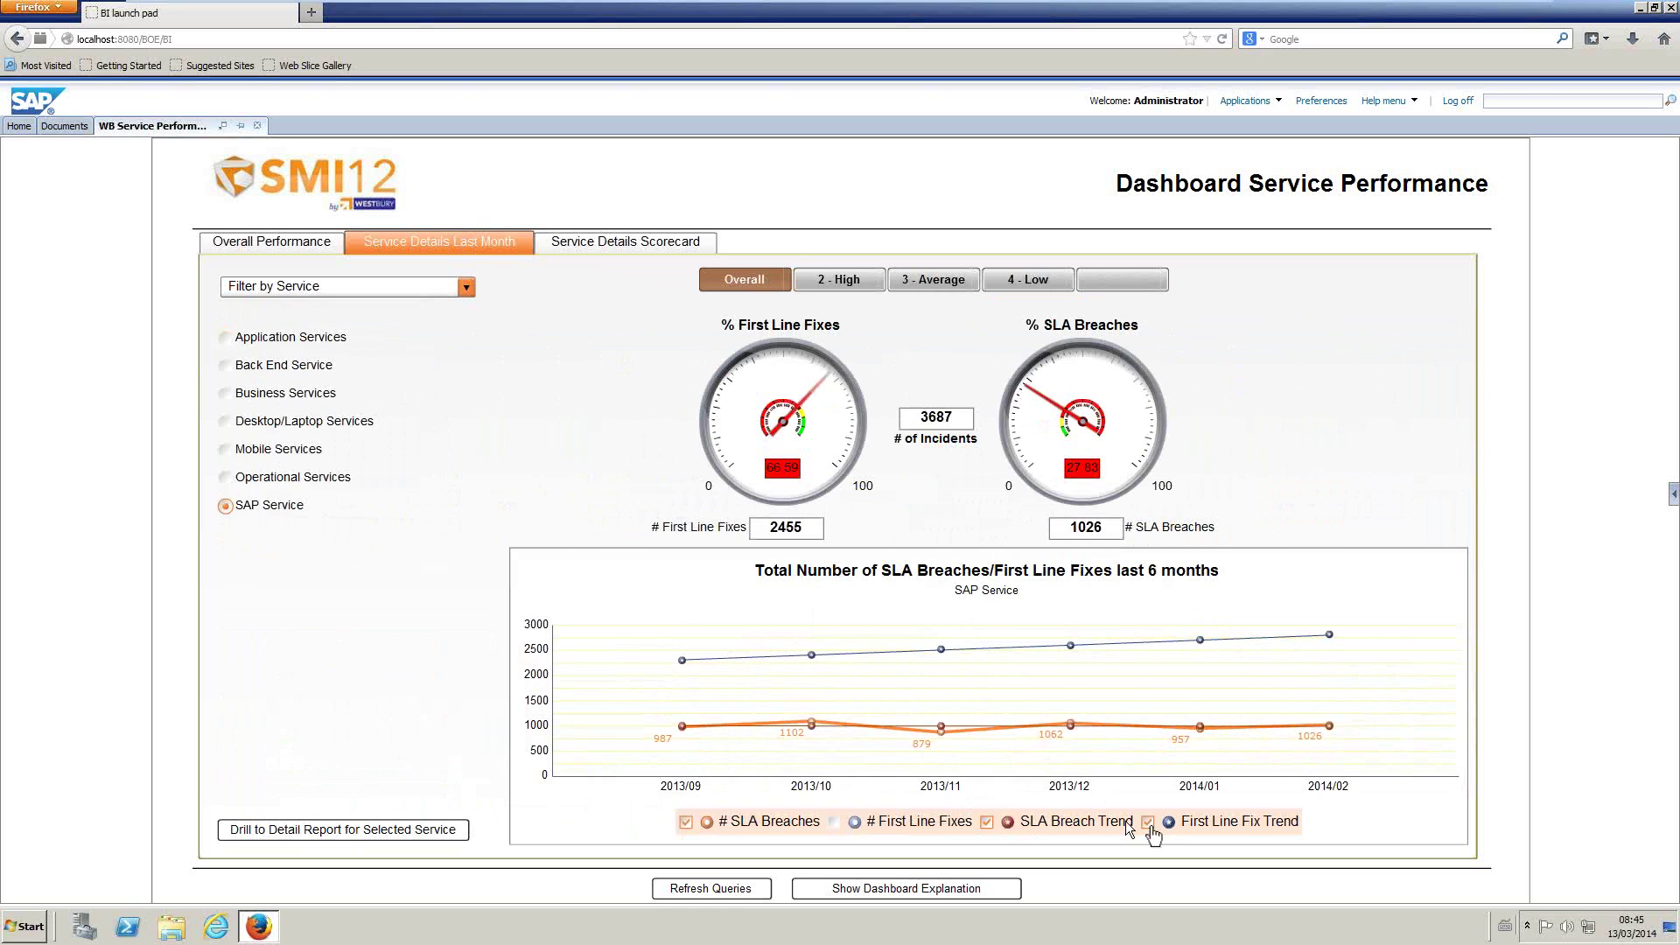
pyautogui.click(1147, 823)
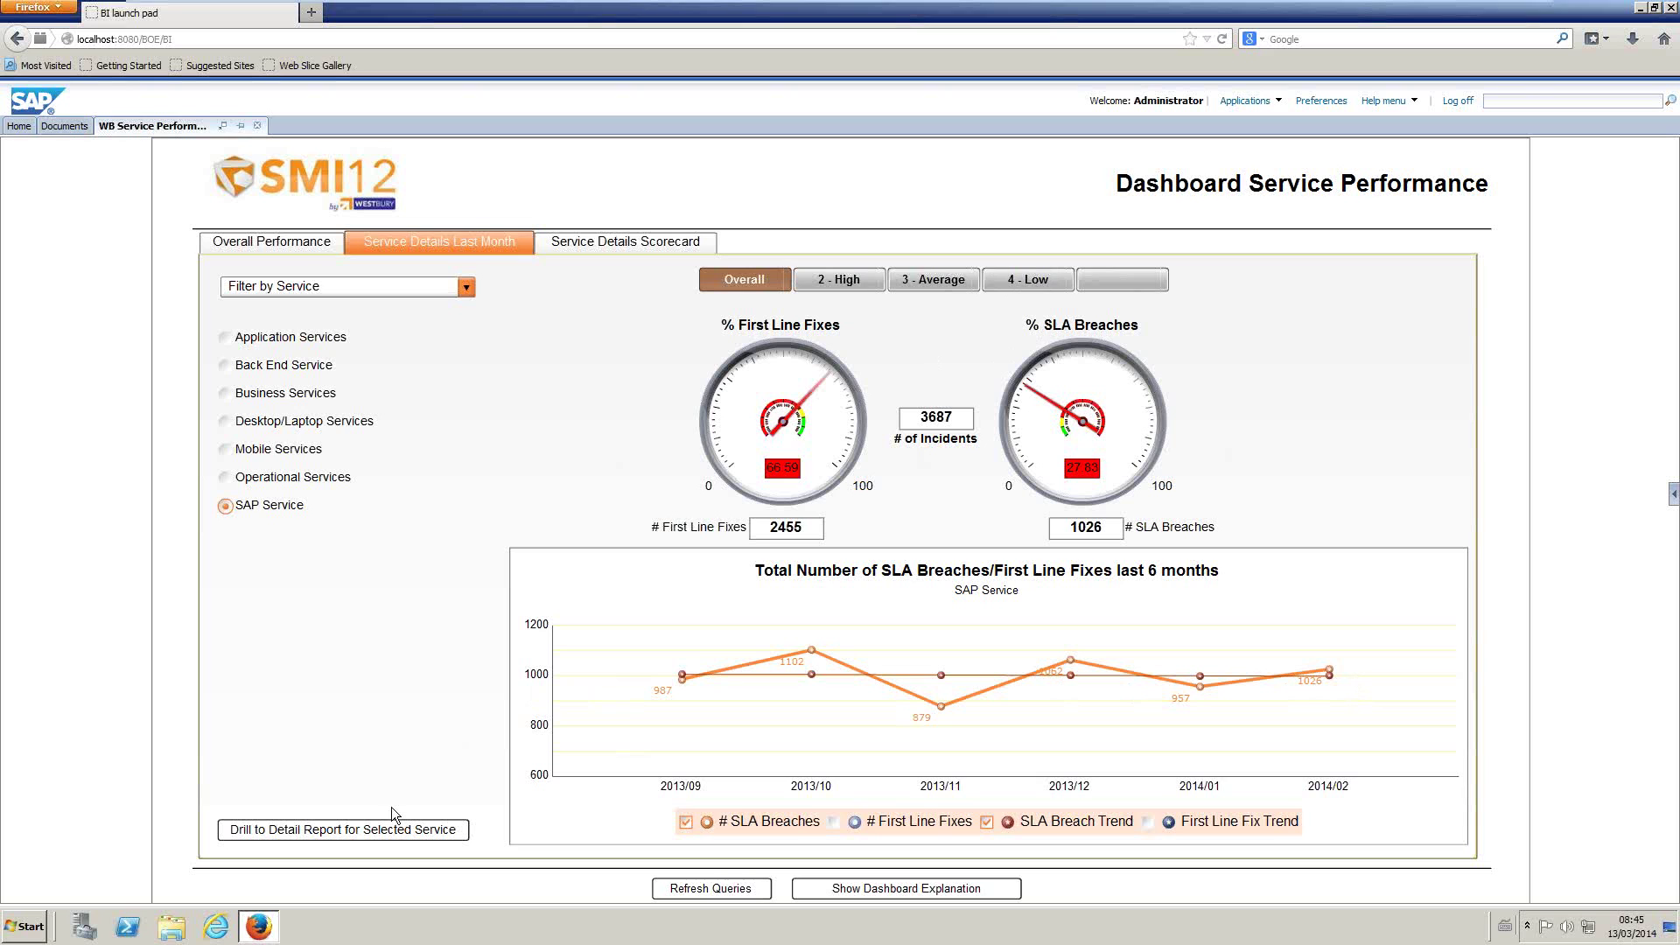
# Step: Launch SAP BusinessObjects Dashboards from the Westbury SMI desktop folder and open the recent model WB Dashboard empty canvas.xlf
pyautogui.click(1642, 8)
pyautogui.doubleClick(32, 402)
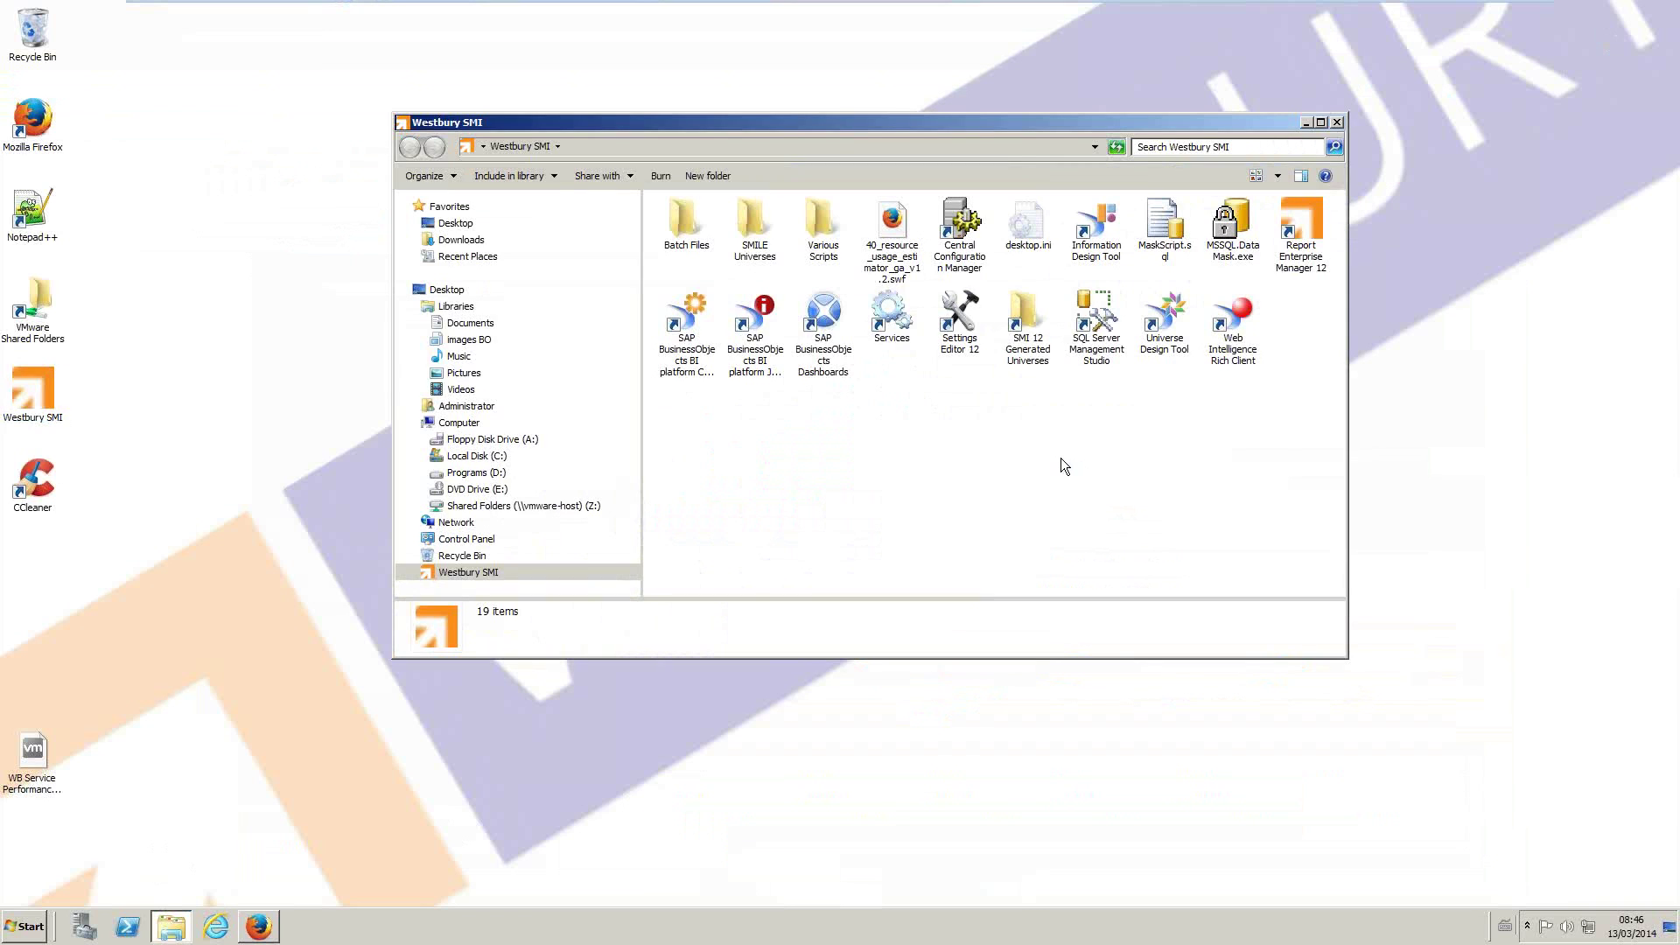
pyautogui.click(826, 374)
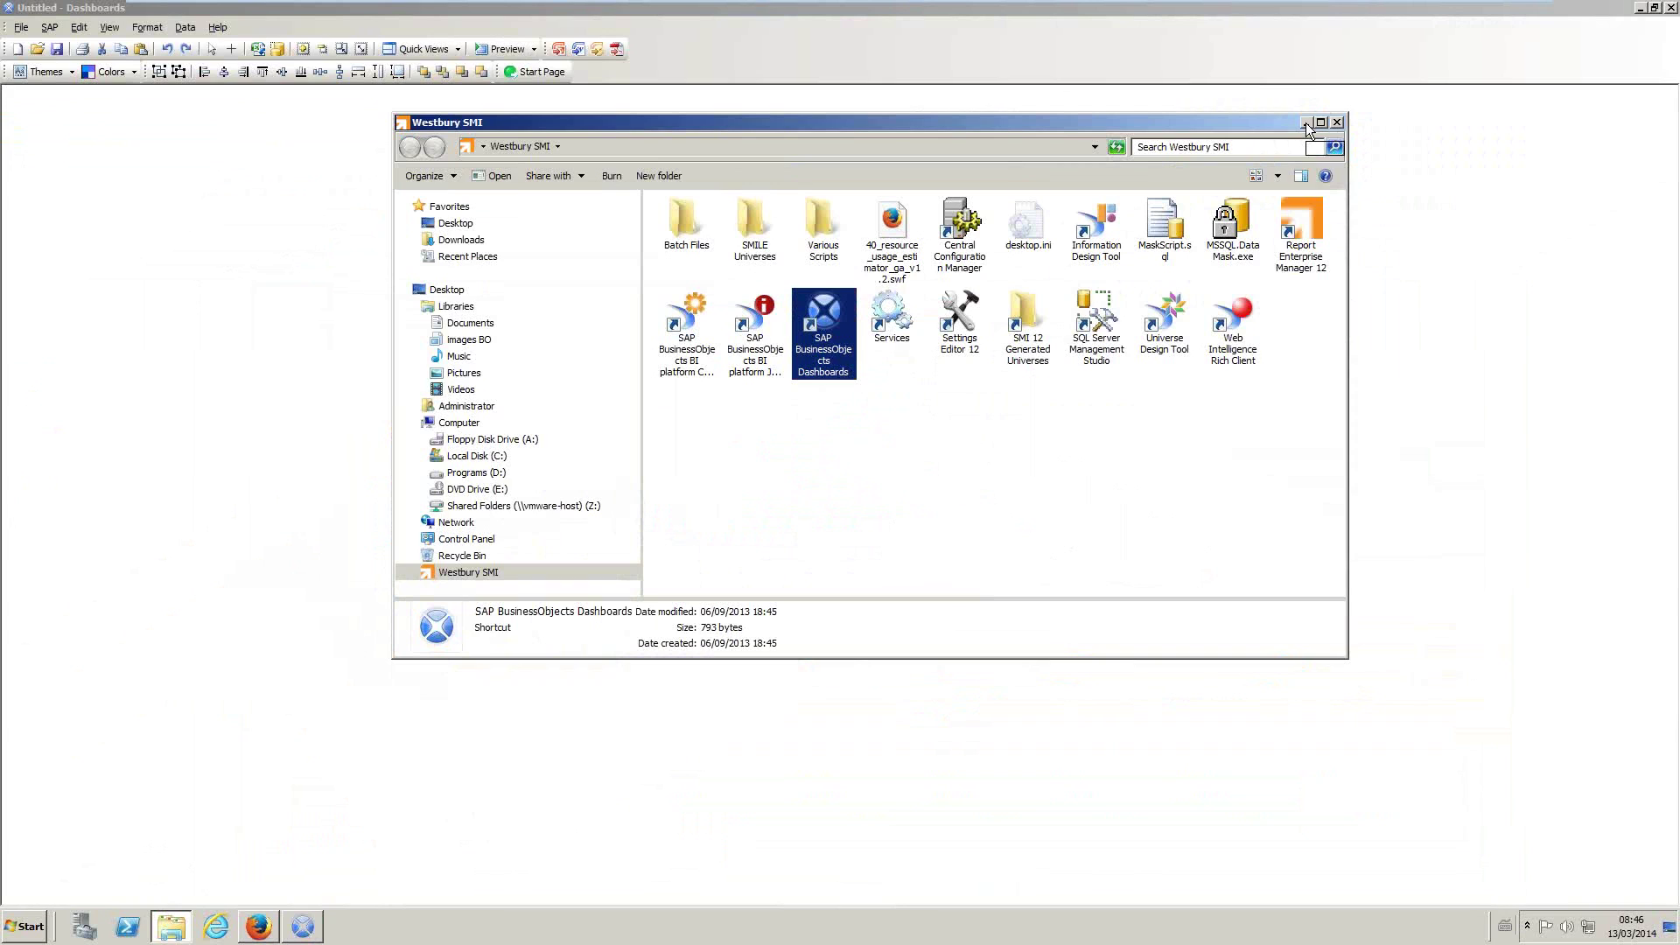
pyautogui.click(1307, 125)
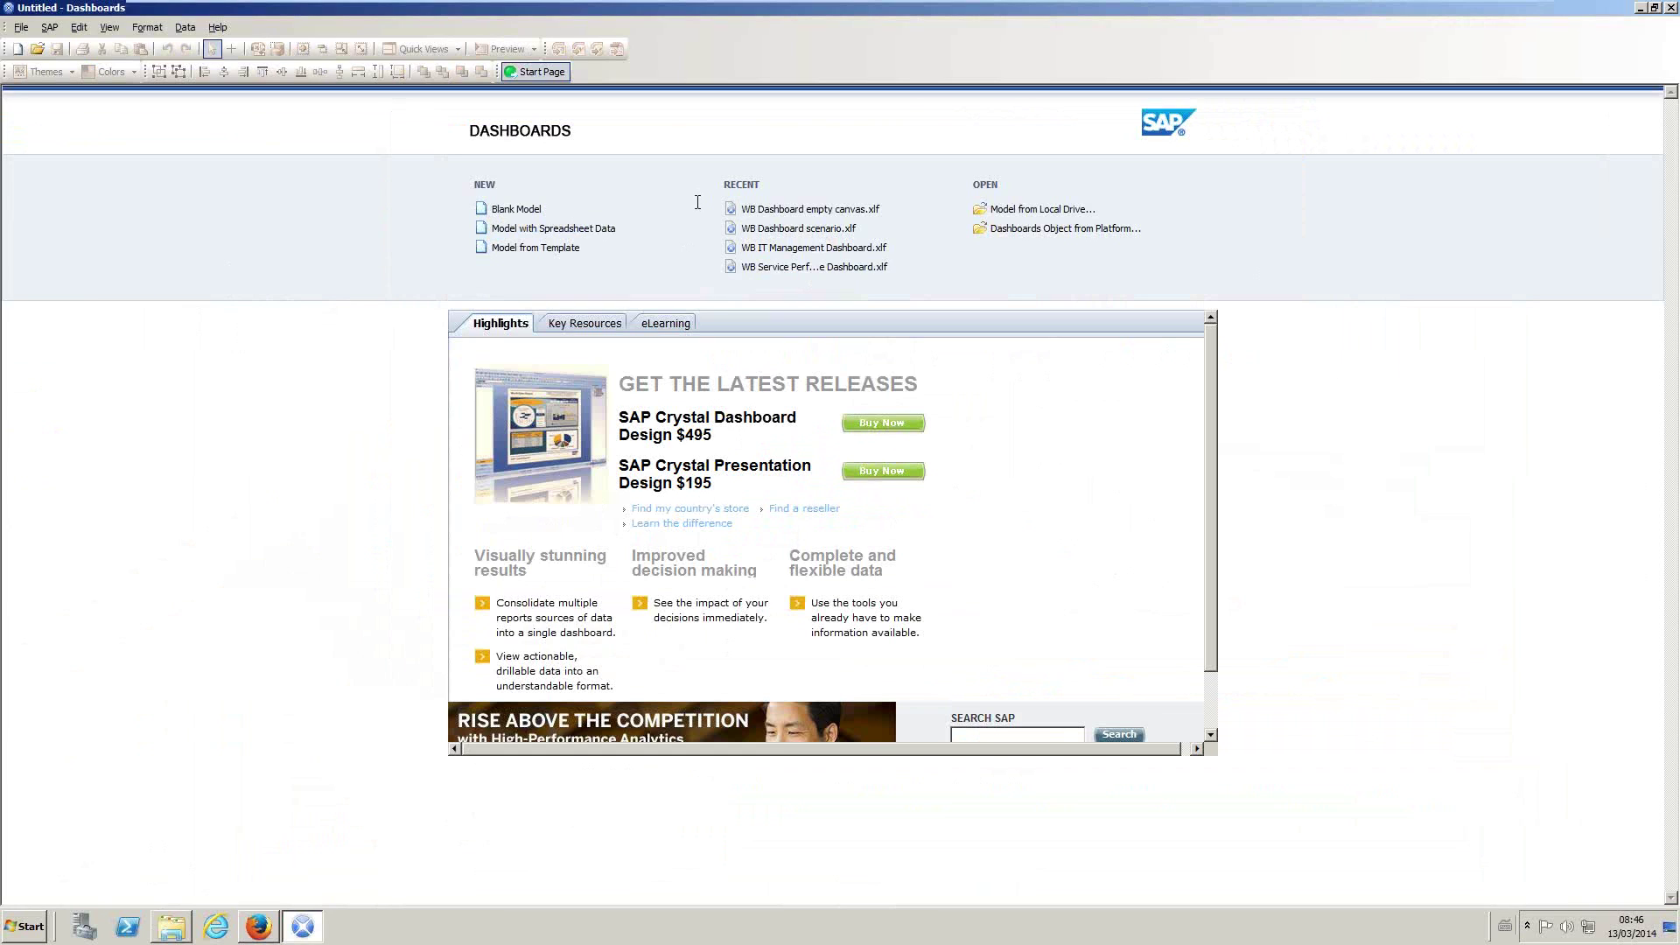
pyautogui.click(820, 208)
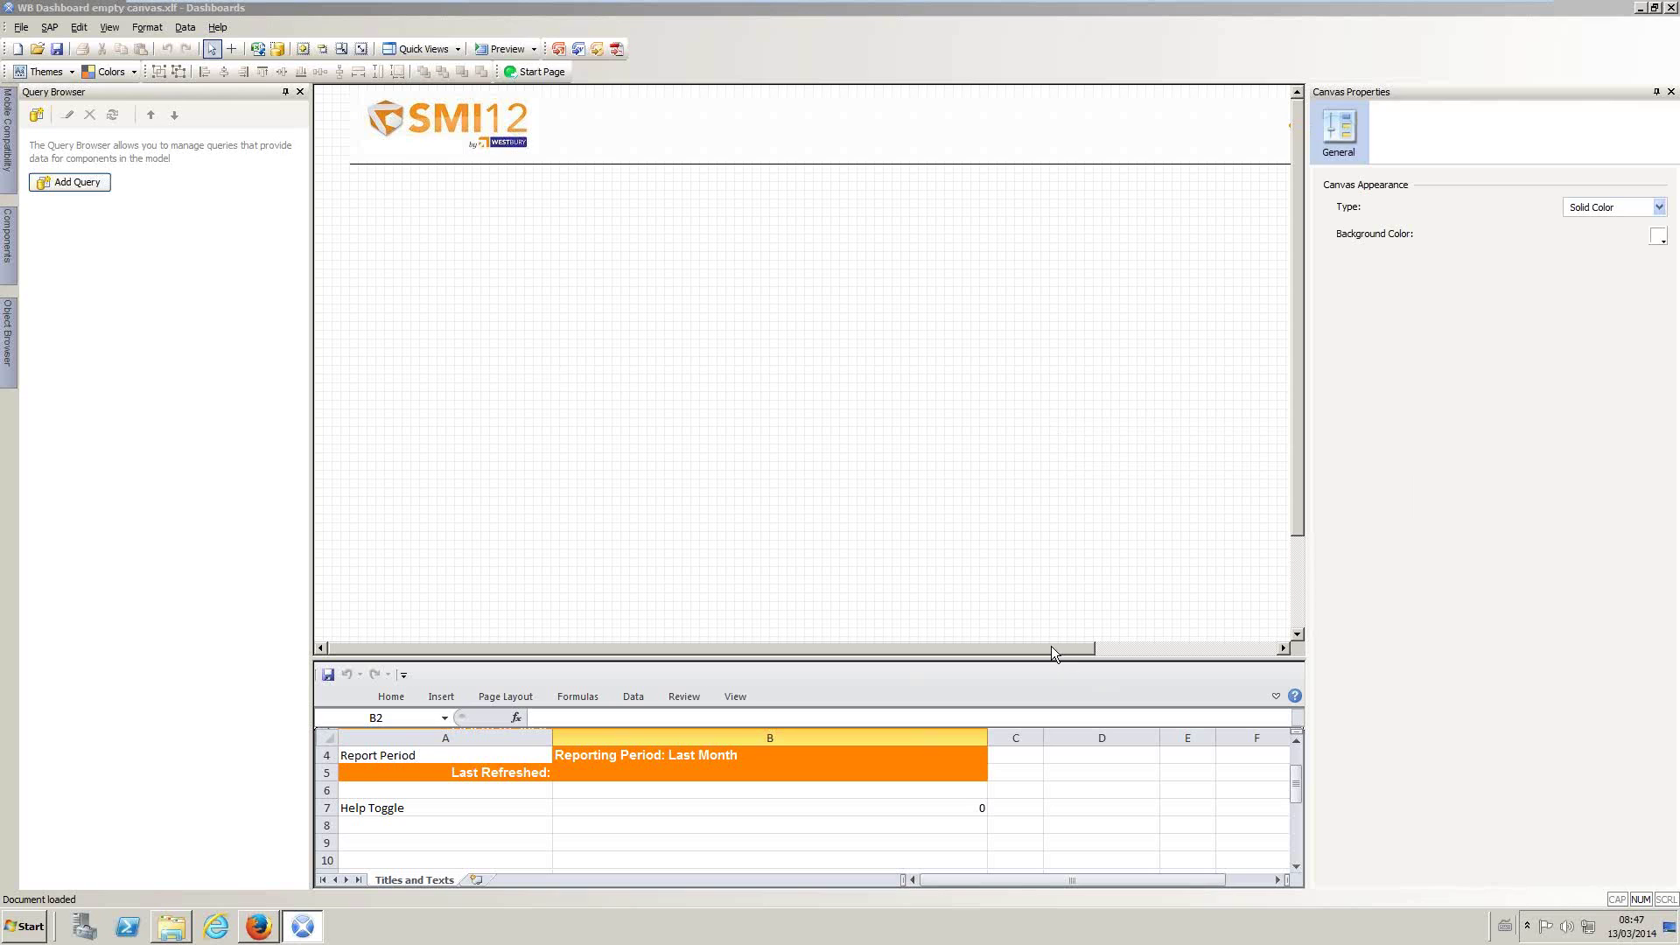
# Step: Review the layout of the empty dashboard canvas, from its header logo and title to its footer
pyautogui.moveTo(1075, 647); pyautogui.dragTo(1157, 650)
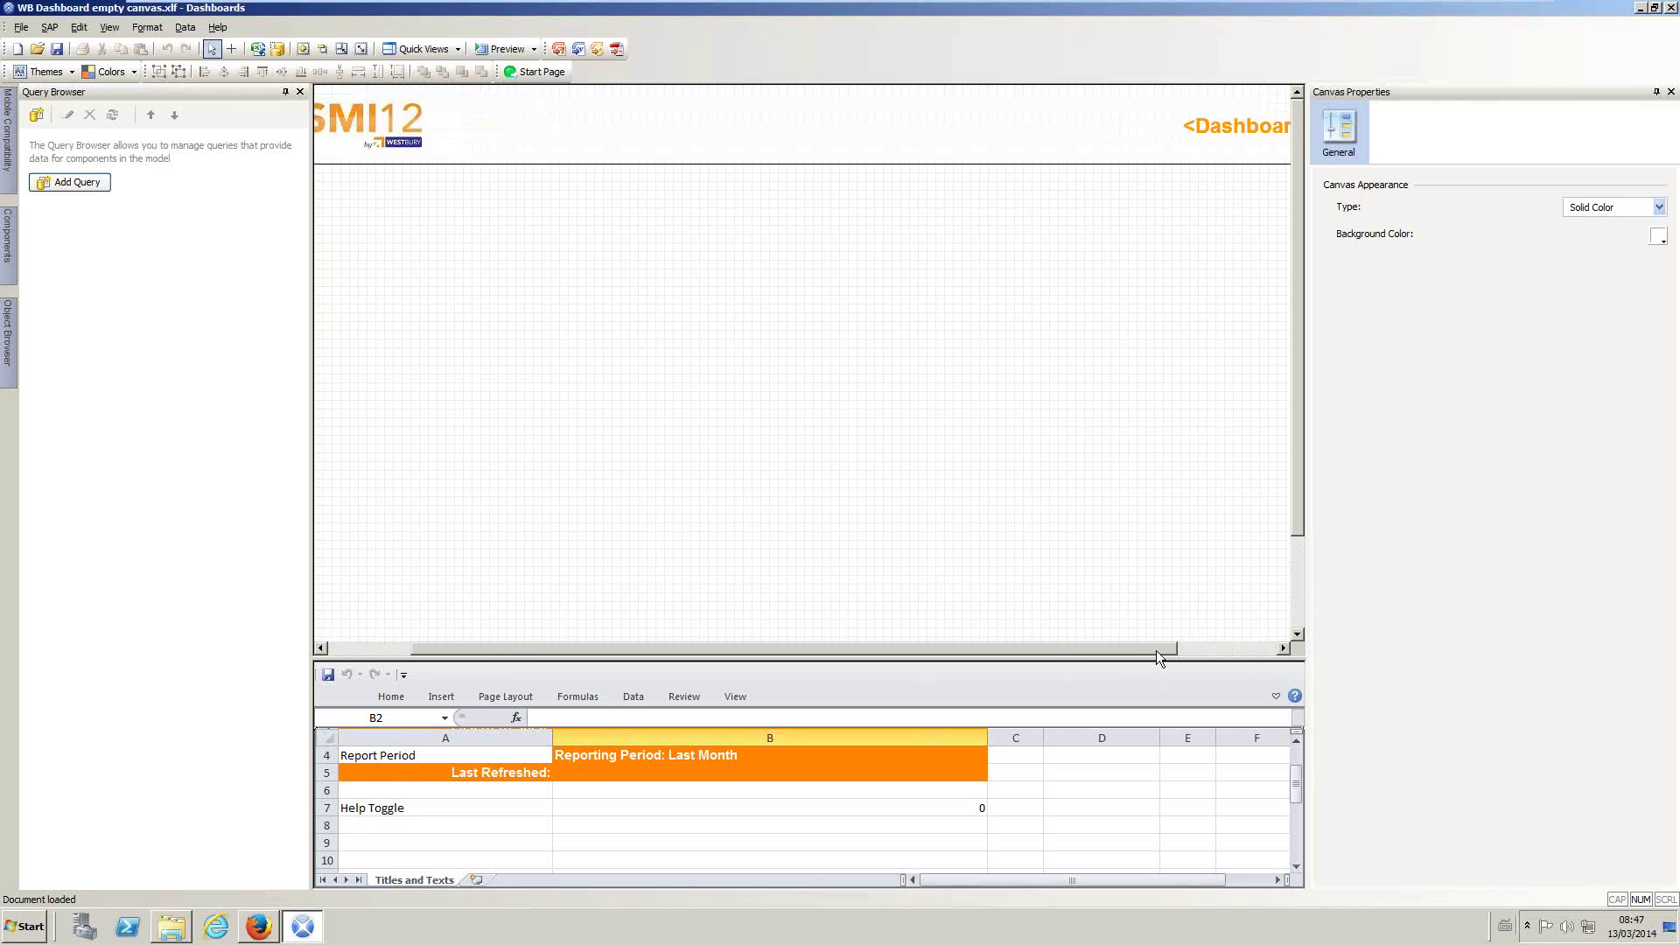
pyautogui.click(1297, 553)
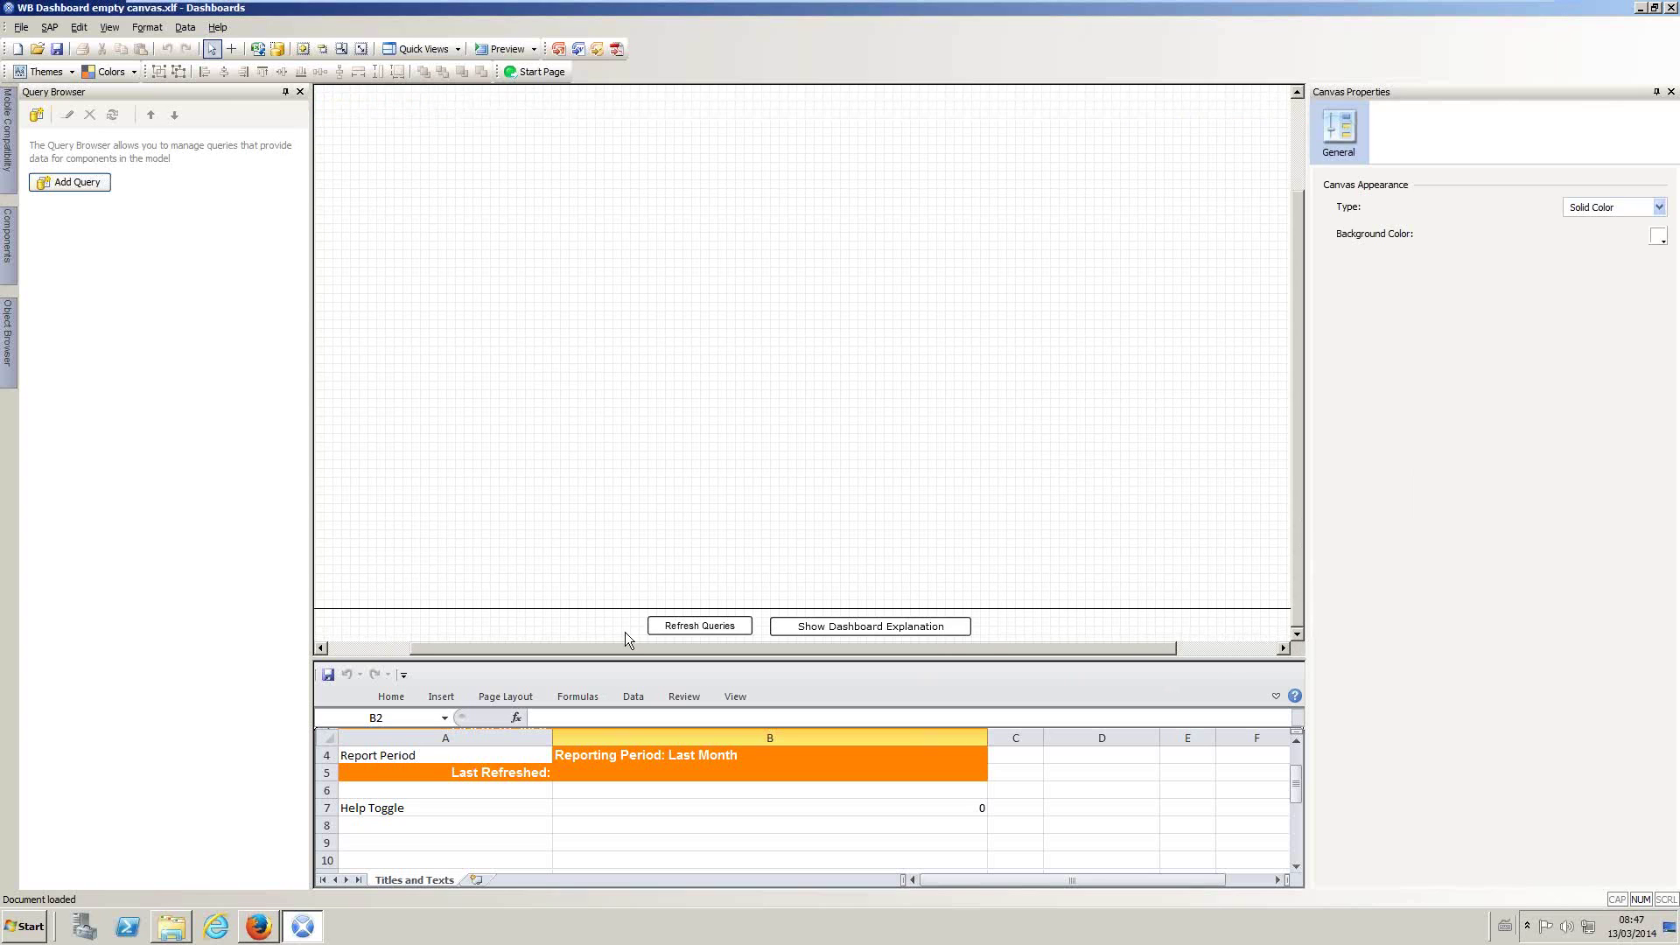
pyautogui.moveTo(984, 649); pyautogui.dragTo(823, 651)
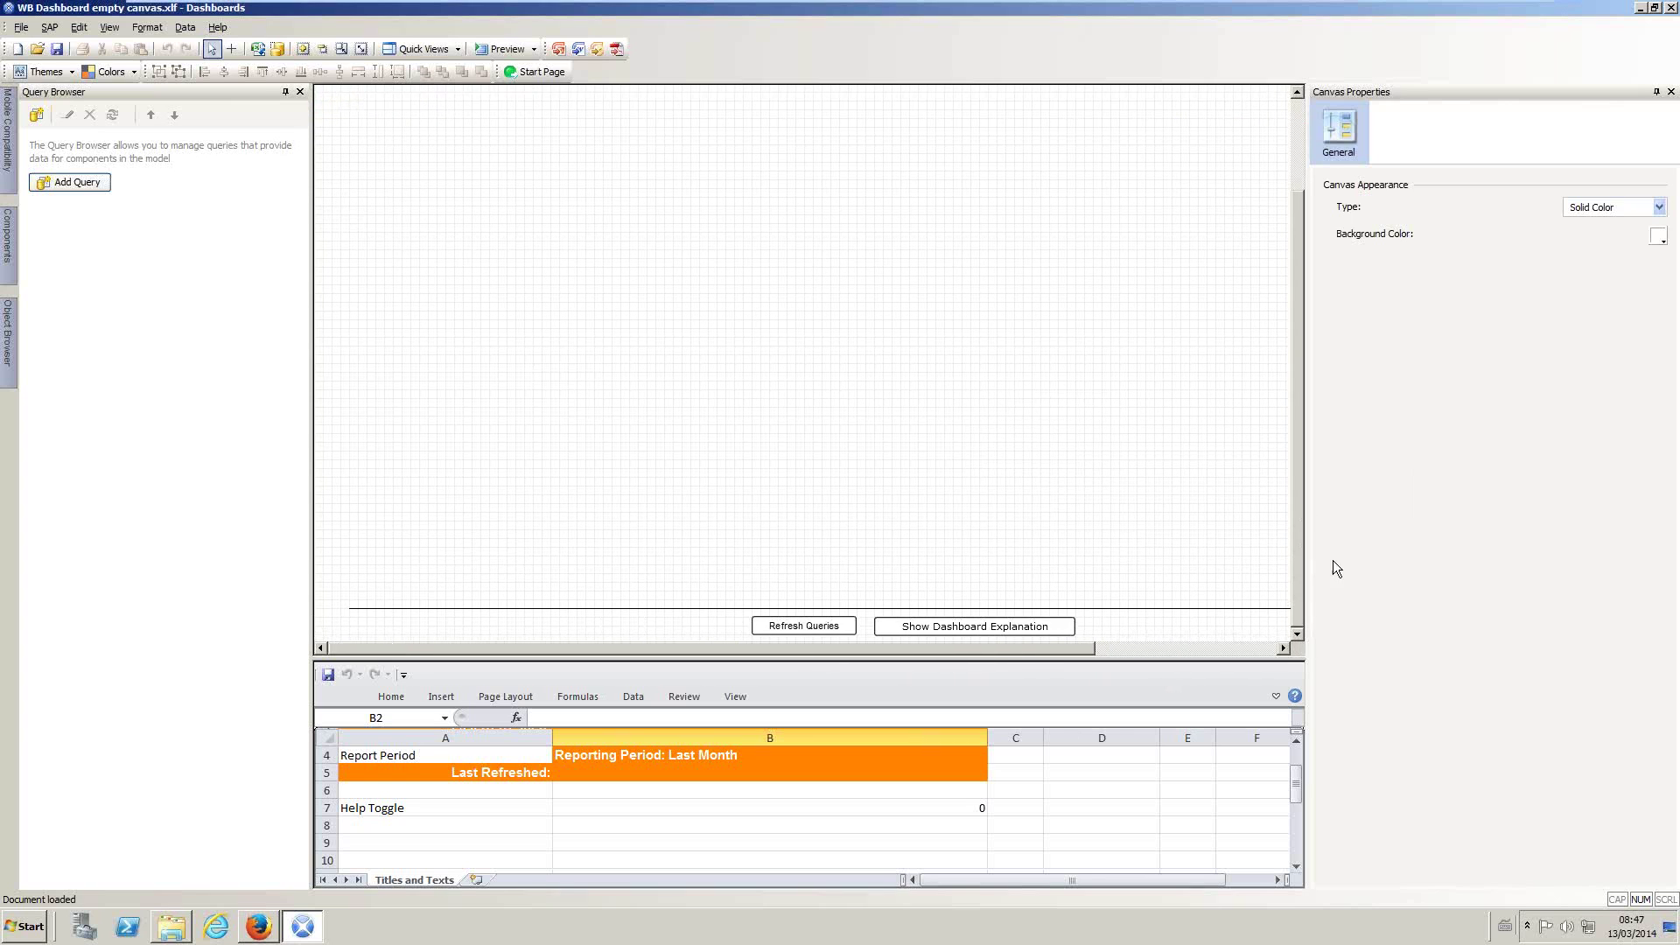
pyautogui.moveTo(1291, 550); pyautogui.dragTo(1295, 411)
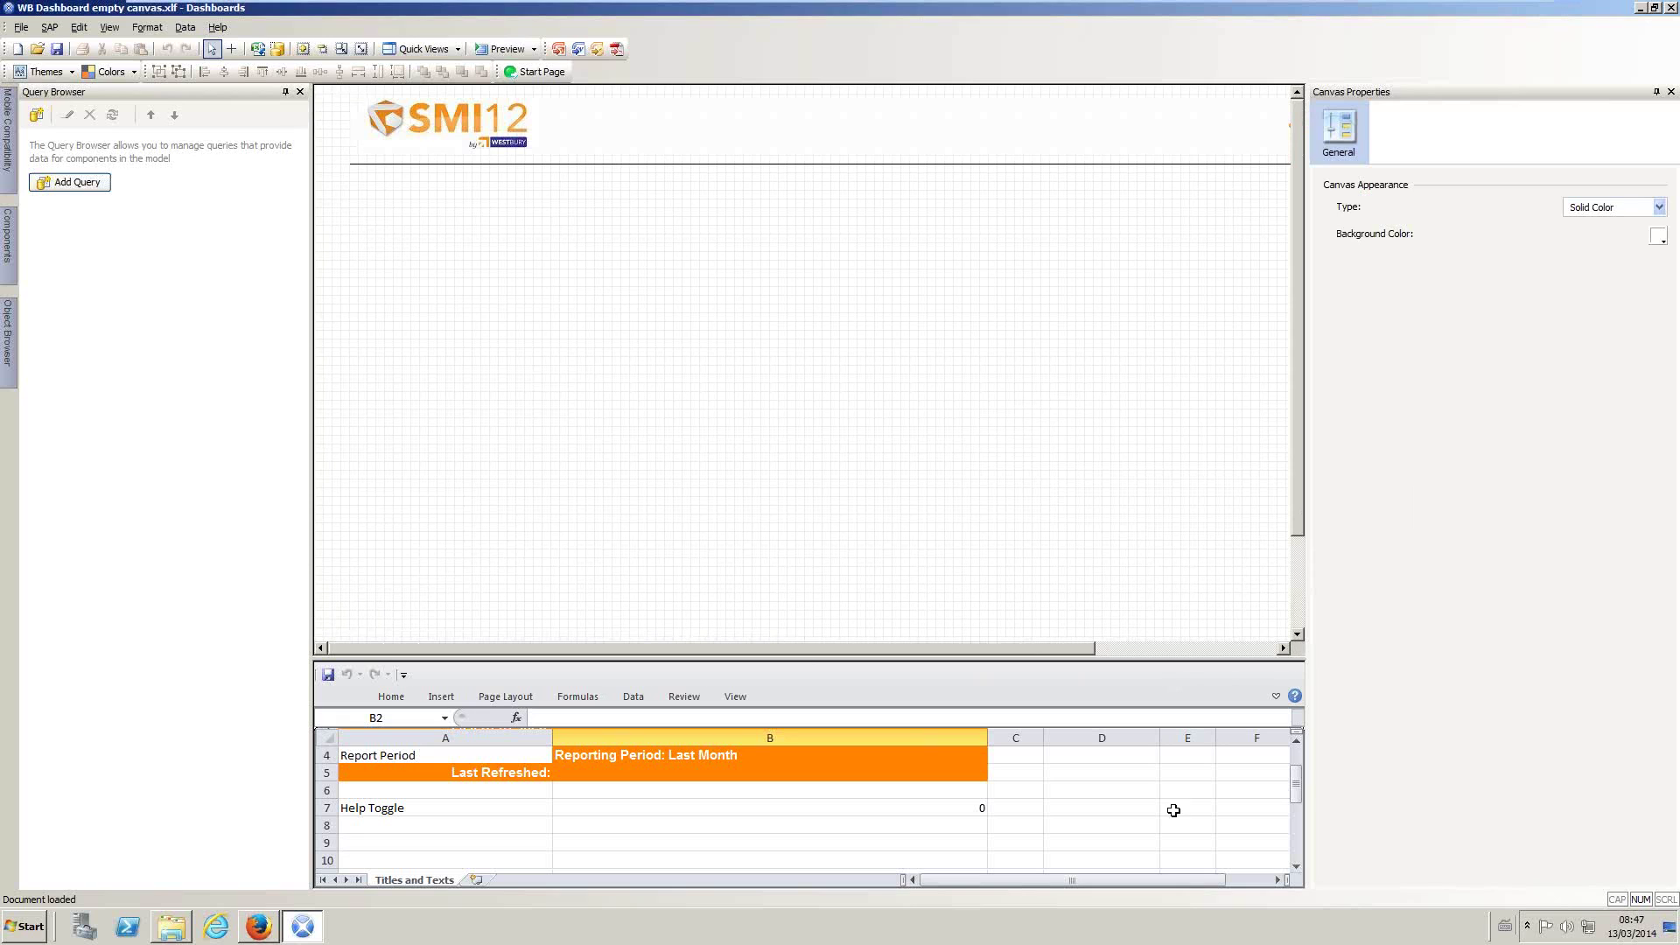
pyautogui.moveTo(943, 648); pyautogui.dragTo(1017, 670)
# Step: Start adding a query and log on to BusinessObjects Enterprise system WB_SMI_JACK:7400 by entering the account password
pyautogui.click(98, 182)
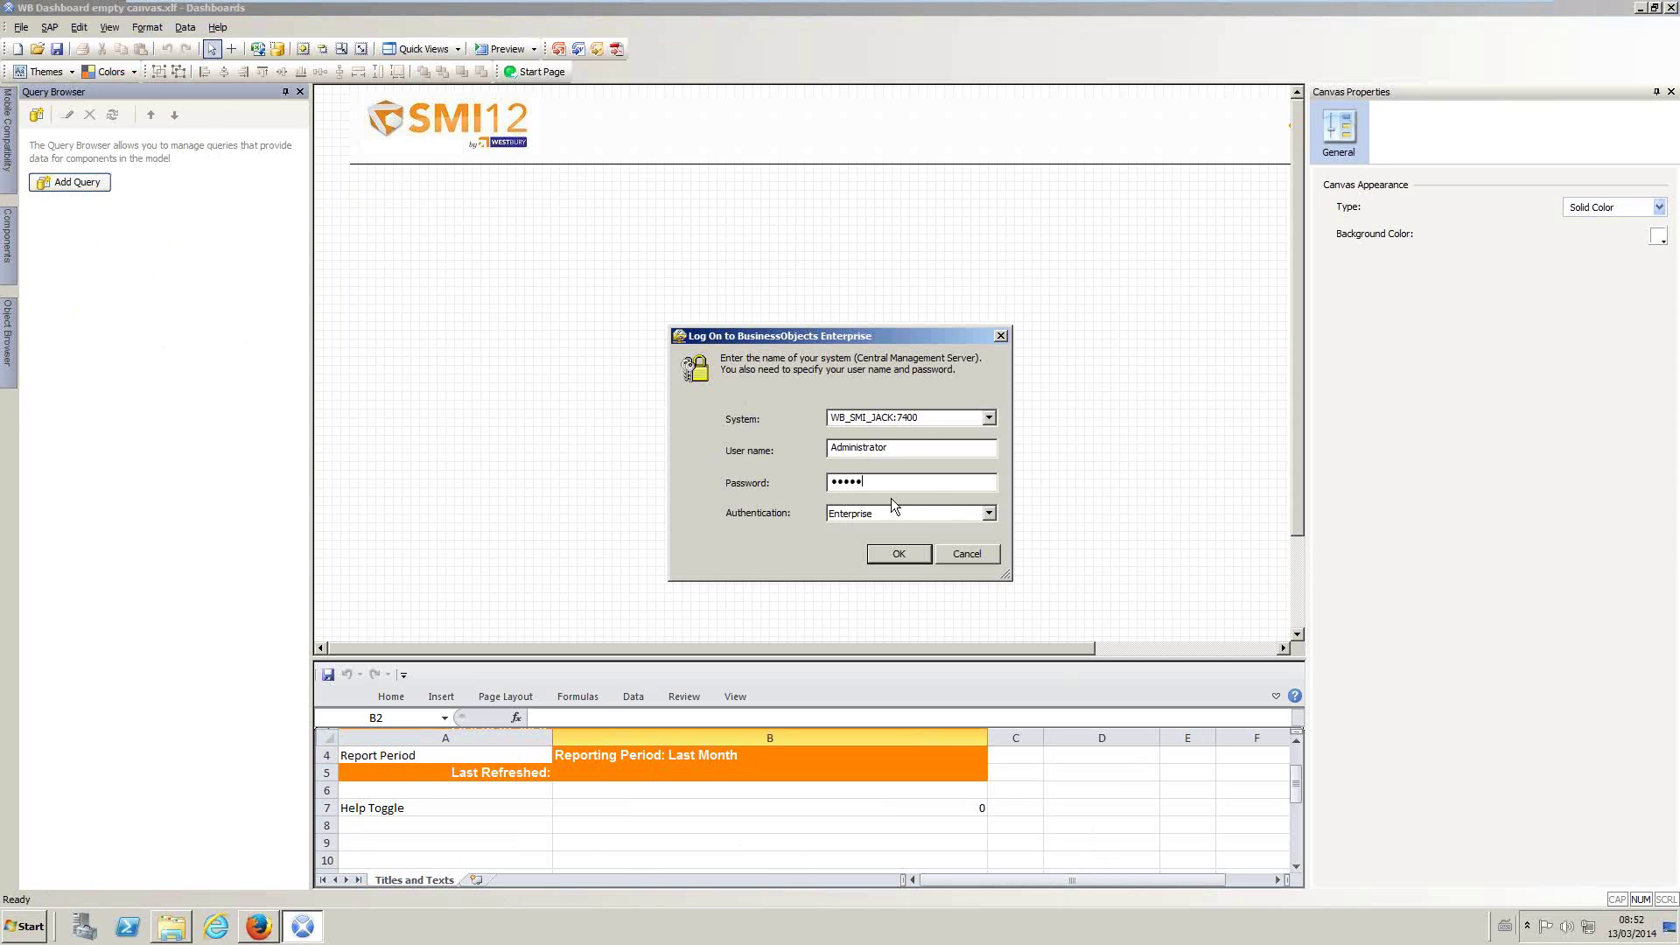
pyautogui.press('BackSpace')
pyautogui.press('BackSpace')
pyautogui.press('BackSpace')
pyautogui.press('BackSpace')
pyautogui.press('BackSpace')
pyautogui.press('BackSpace')
pyautogui.write('********')
pyautogui.press('Return')
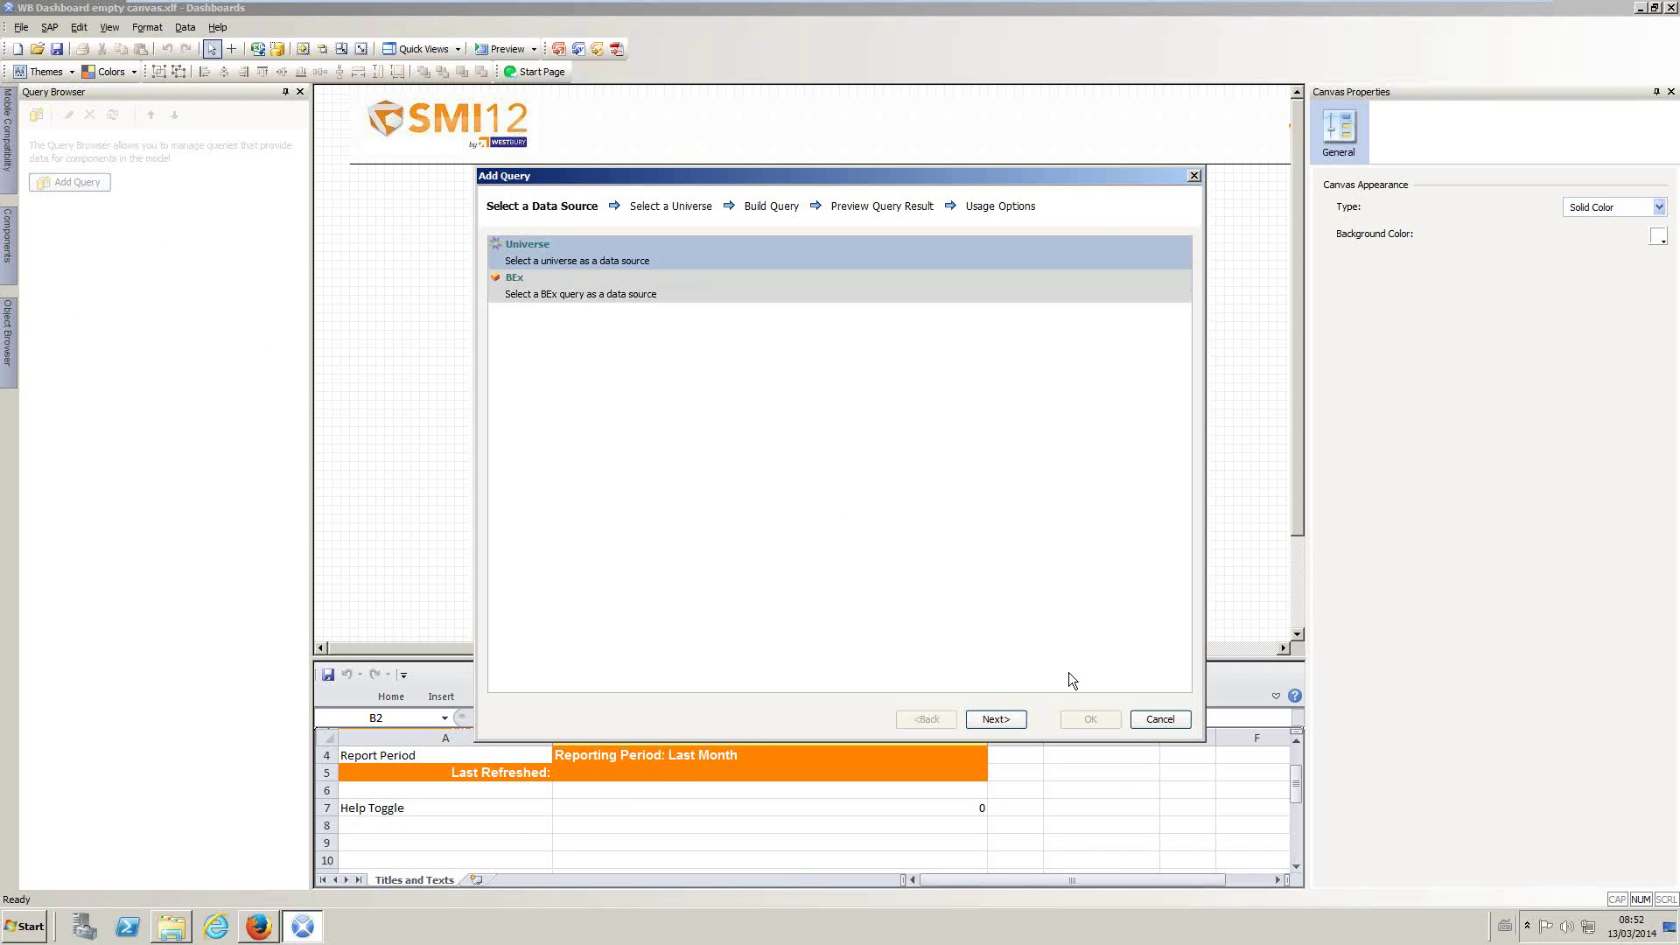
# Step: Choose a universe as the data source and select SMI Incident Management.unx from the SMI 12 Dashboard folder
pyautogui.click(996, 719)
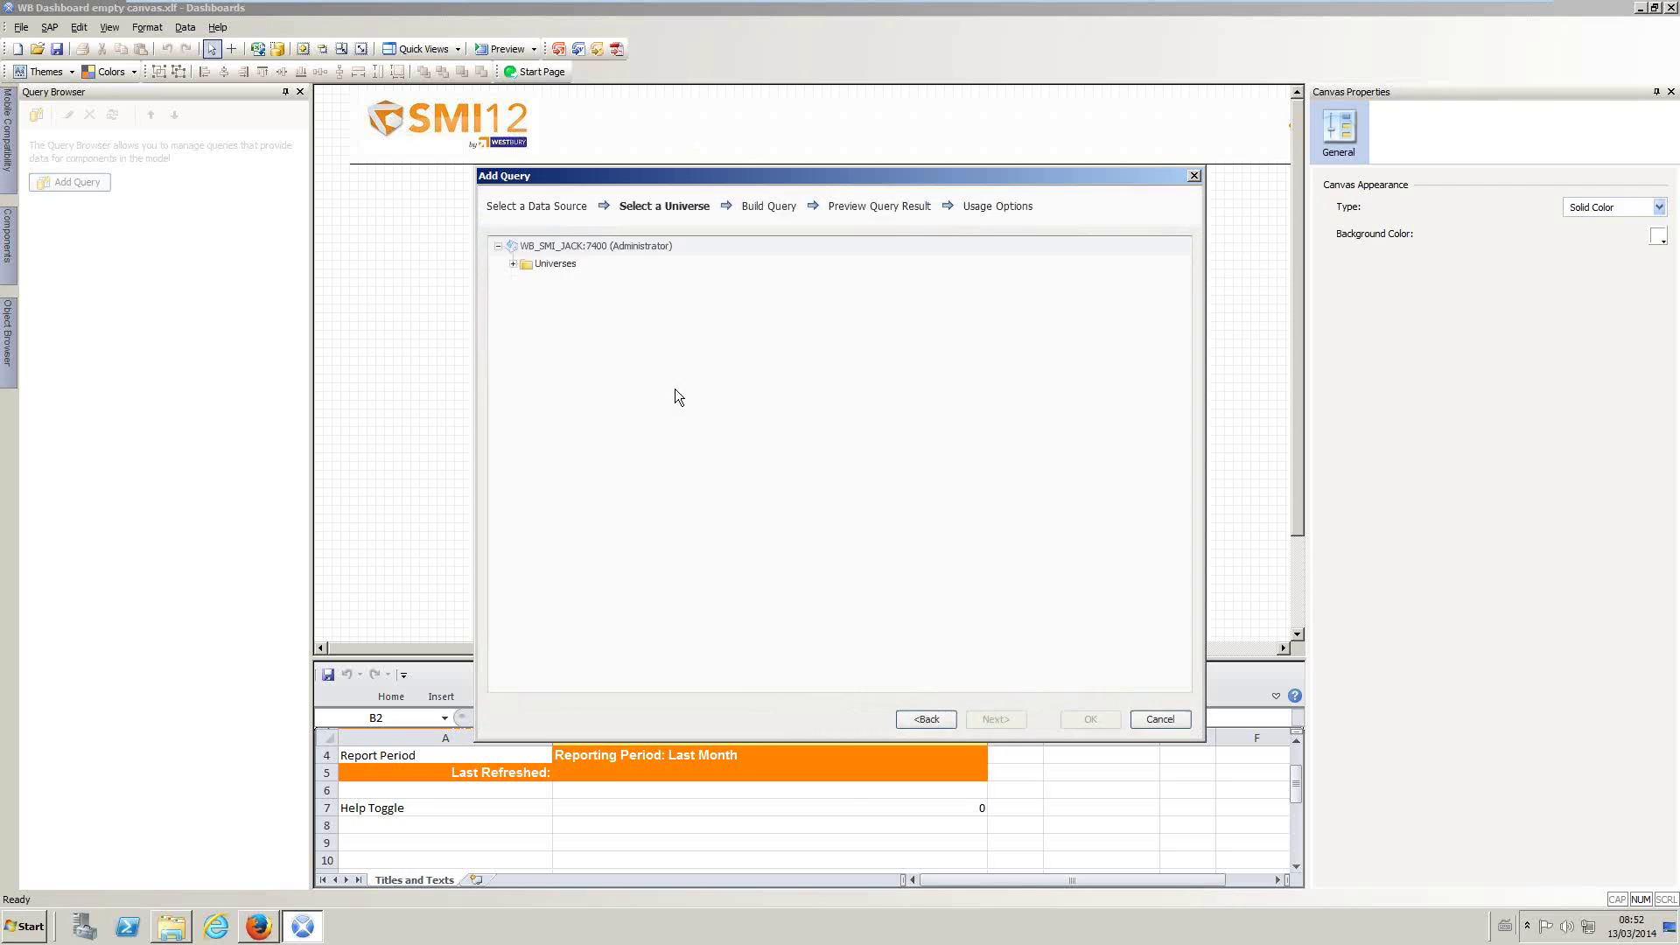
pyautogui.click(513, 263)
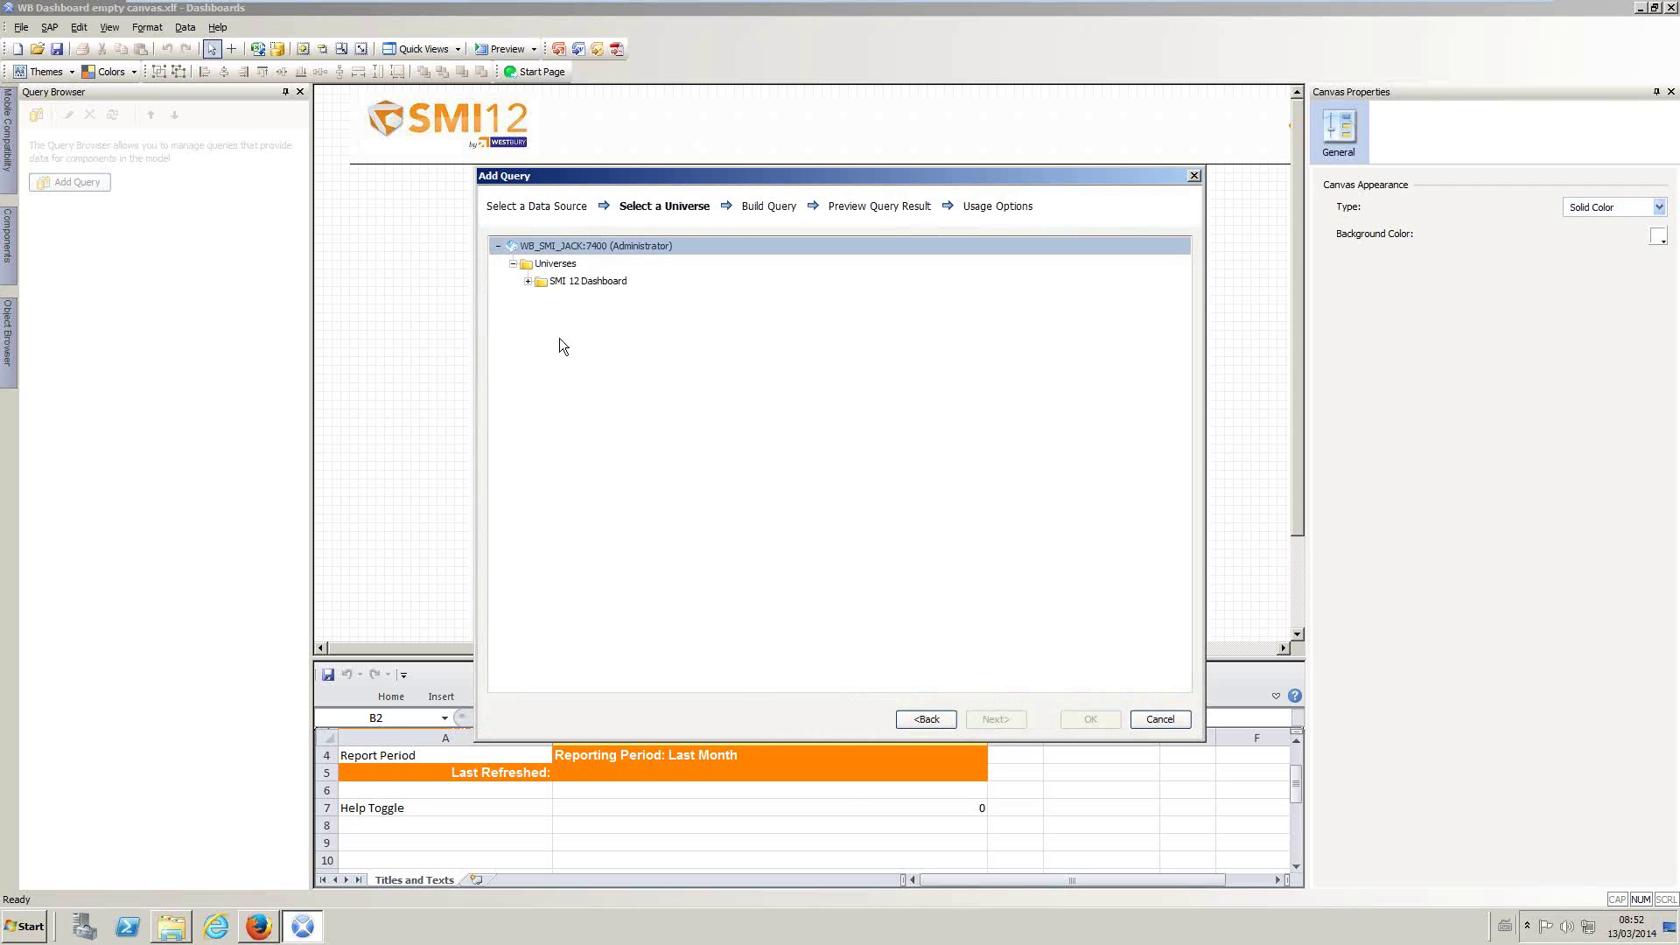
pyautogui.click(528, 280)
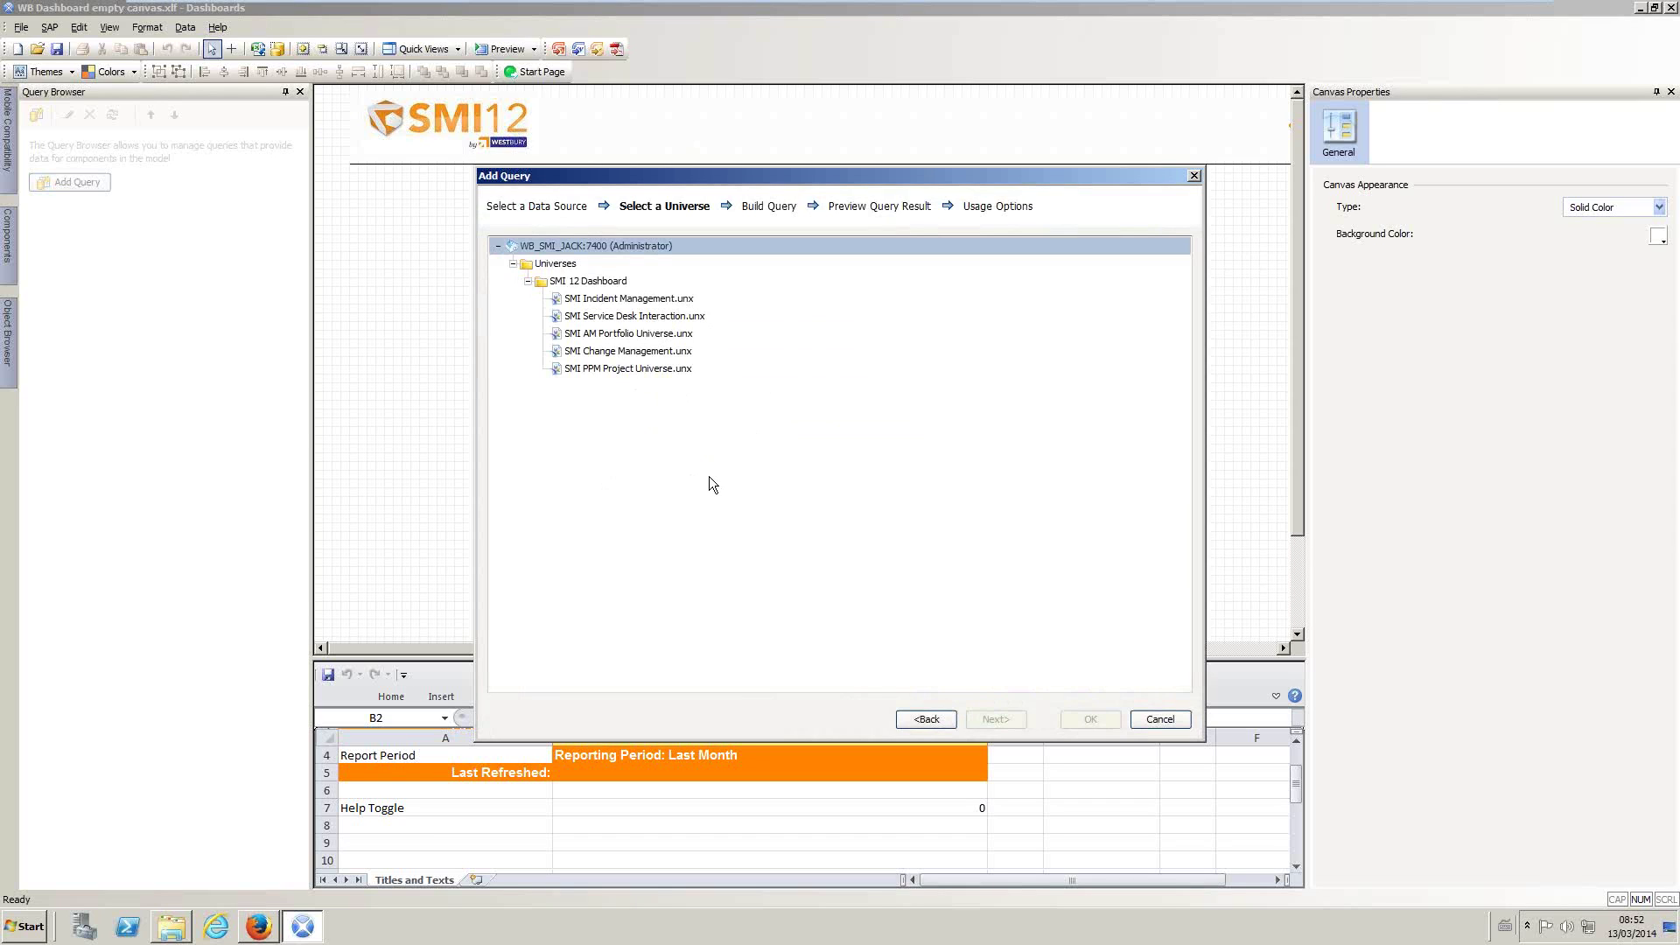
pyautogui.click(648, 301)
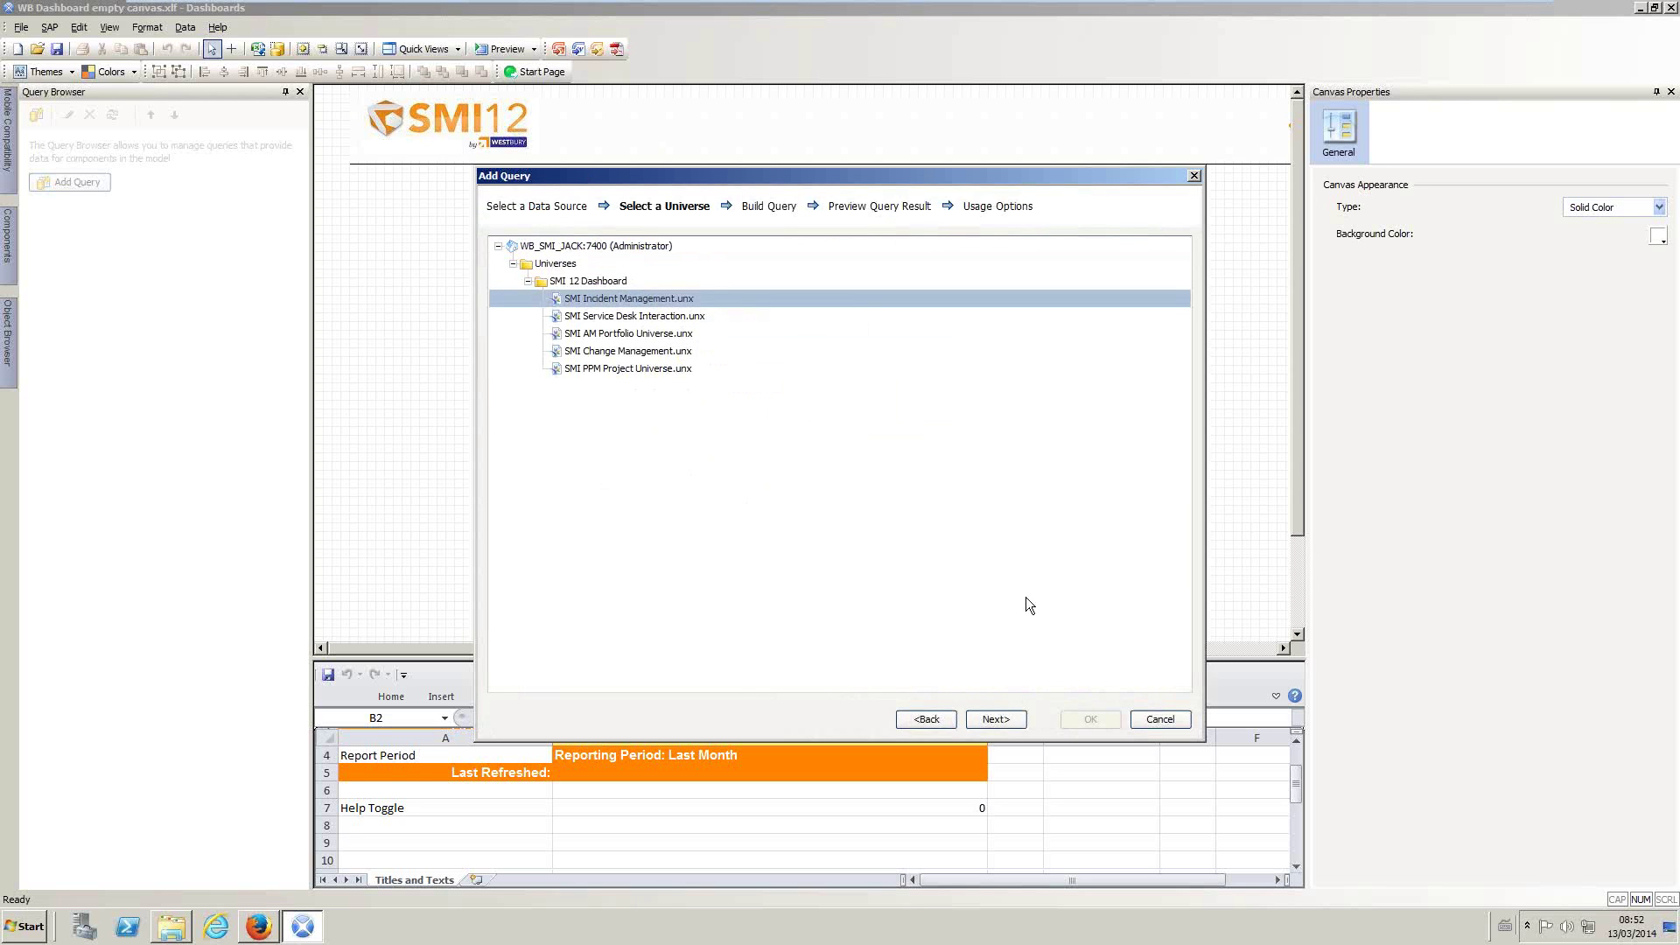
pyautogui.click(1002, 718)
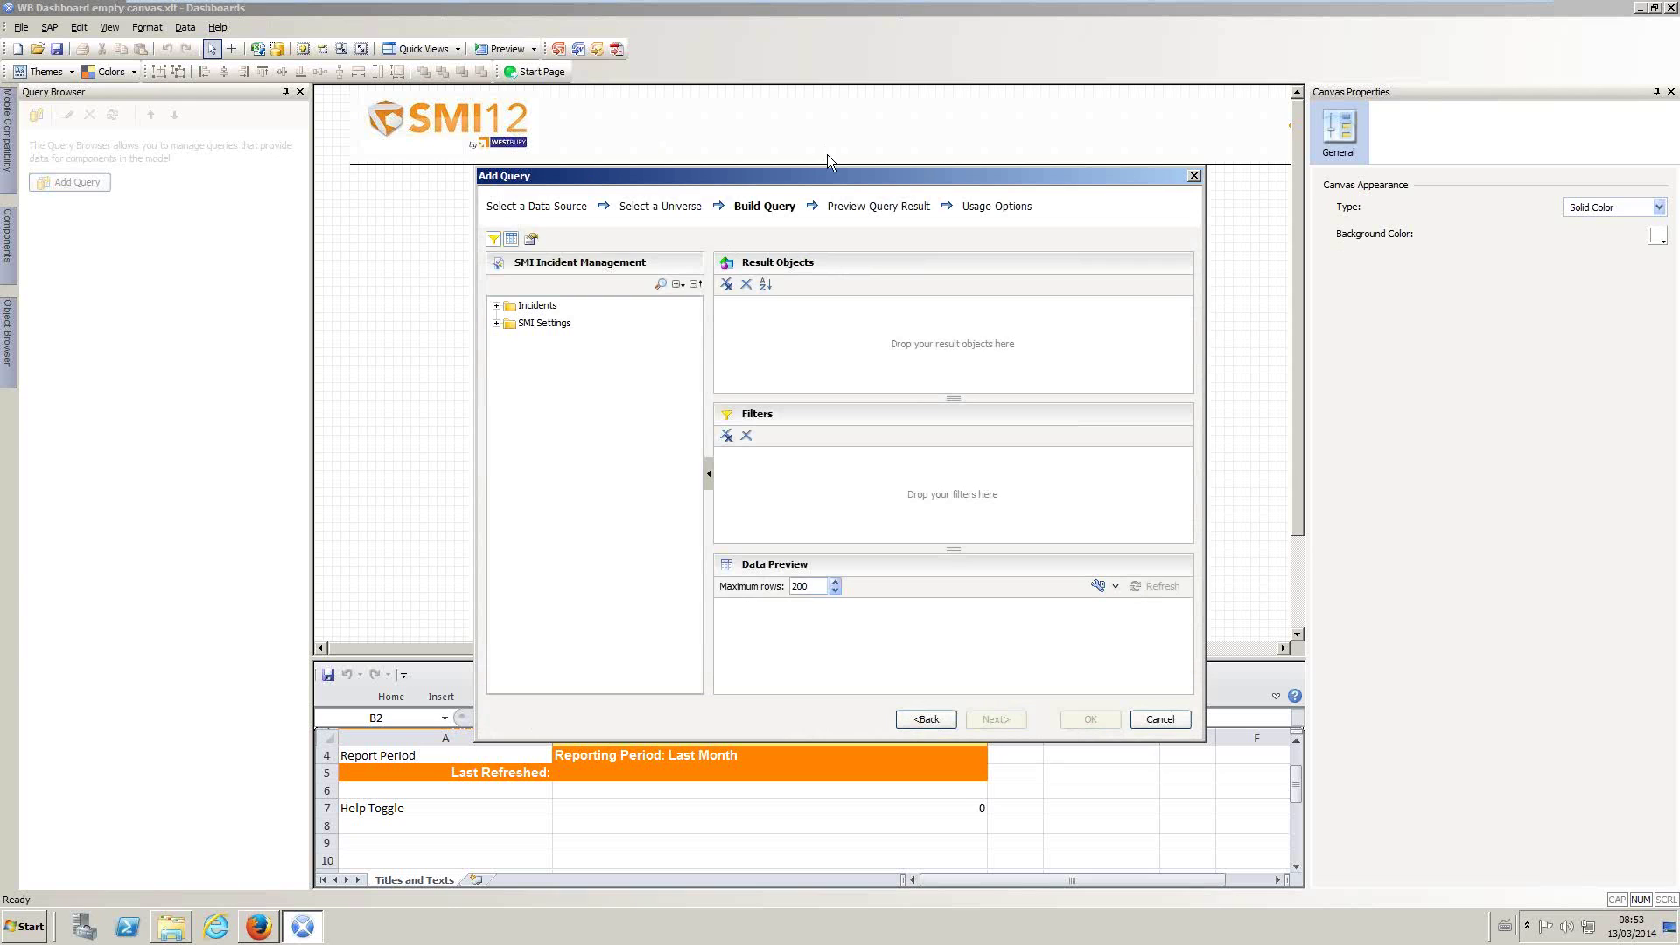
# Step: Enlarge the query window and examine the Incidents folders and the measures in Metrics - Percentages
pyautogui.moveTo(827, 182); pyautogui.dragTo(764, 134)
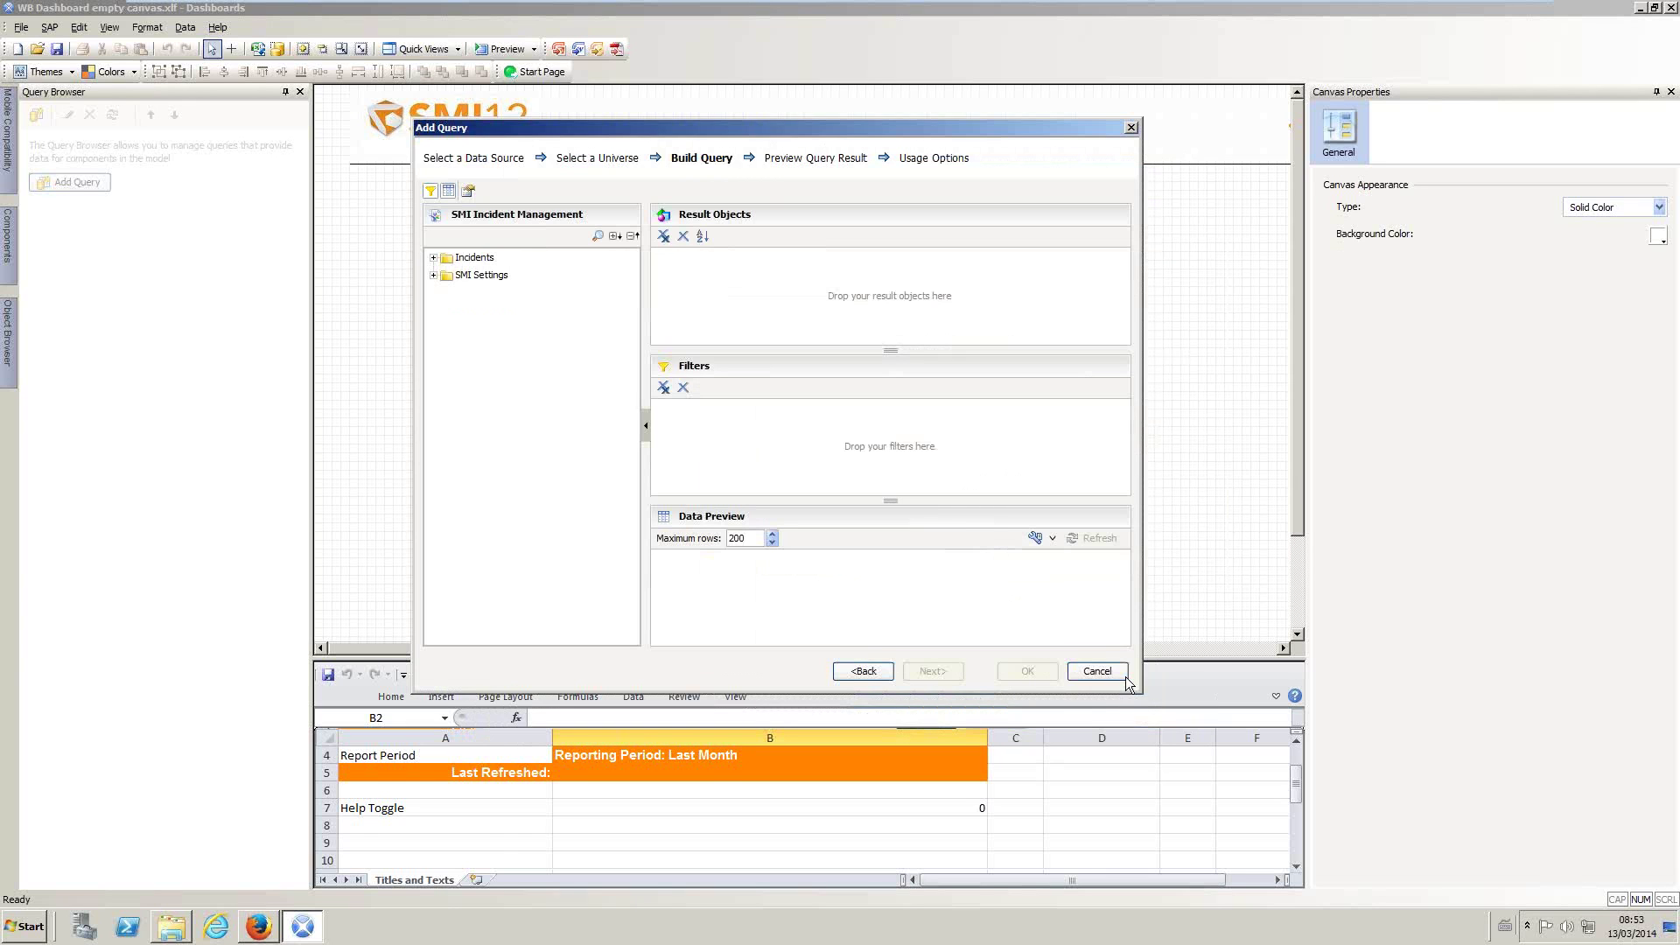
pyautogui.moveTo(1211, 760); pyautogui.dragTo(1278, 798)
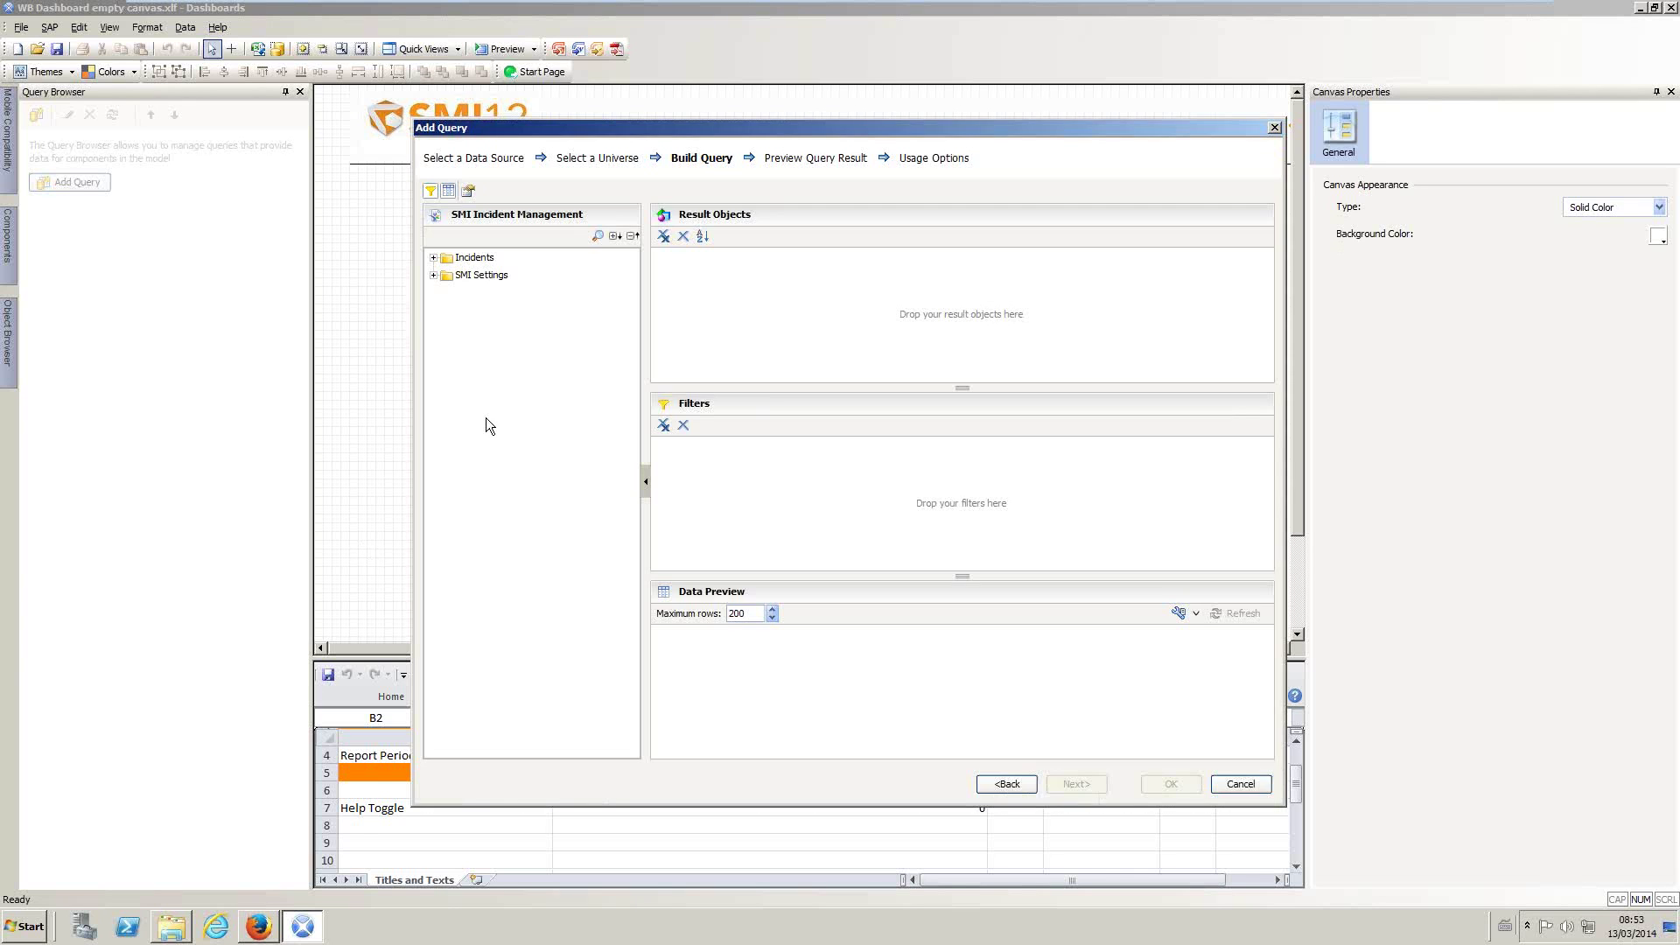
pyautogui.click(435, 262)
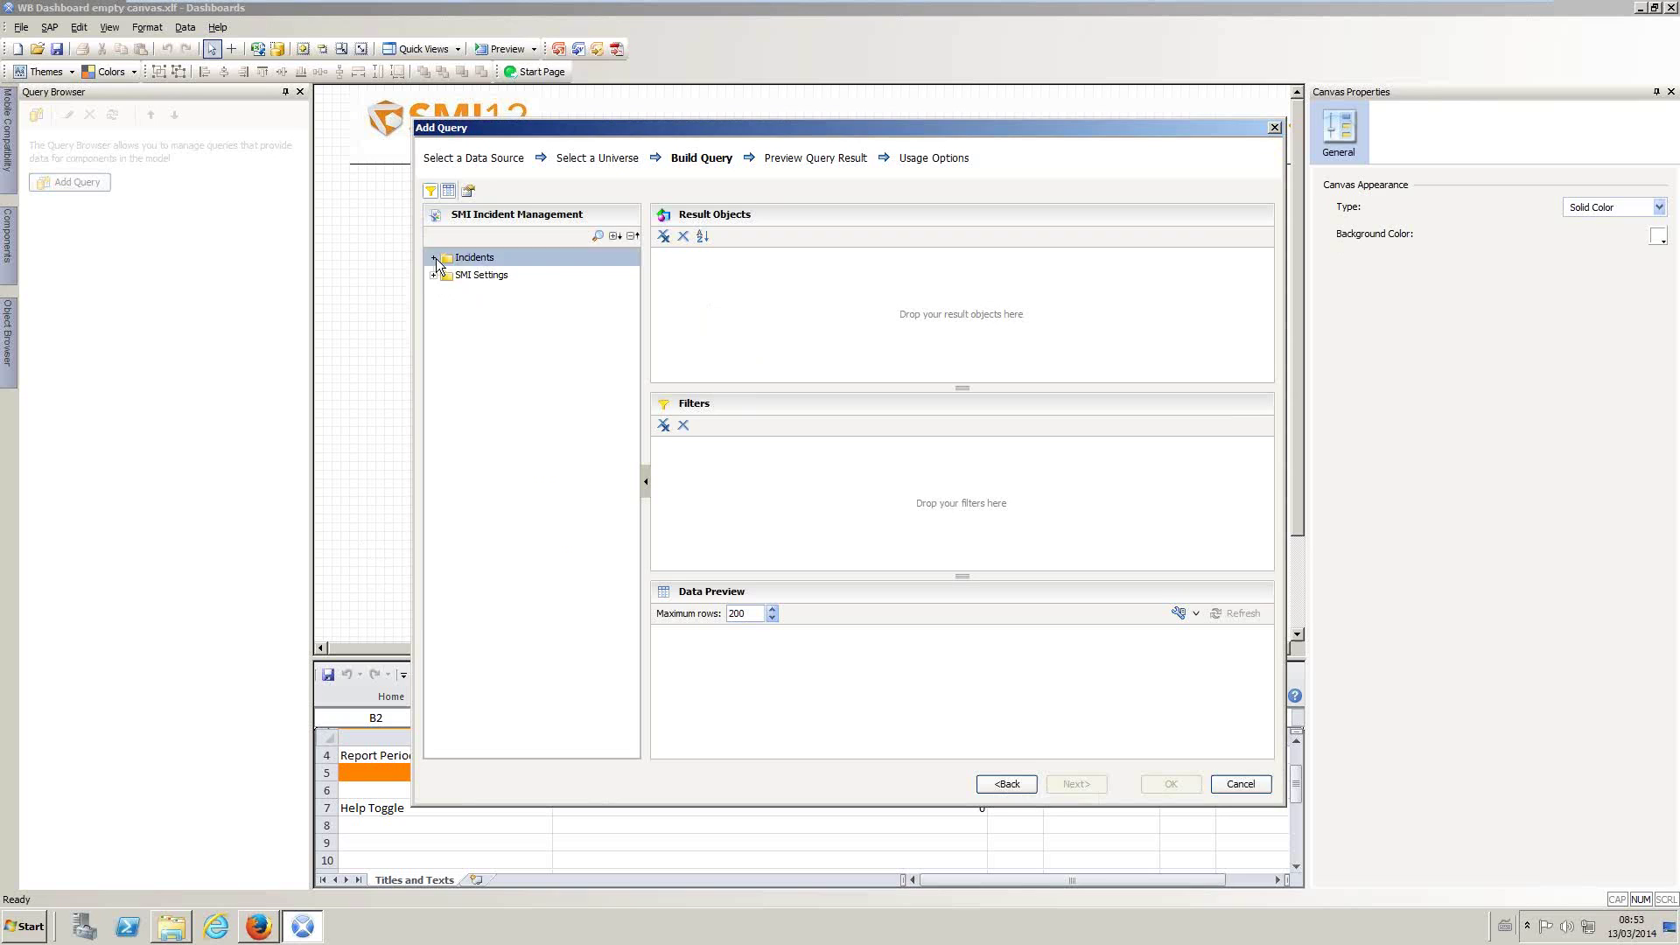
pyautogui.click(434, 258)
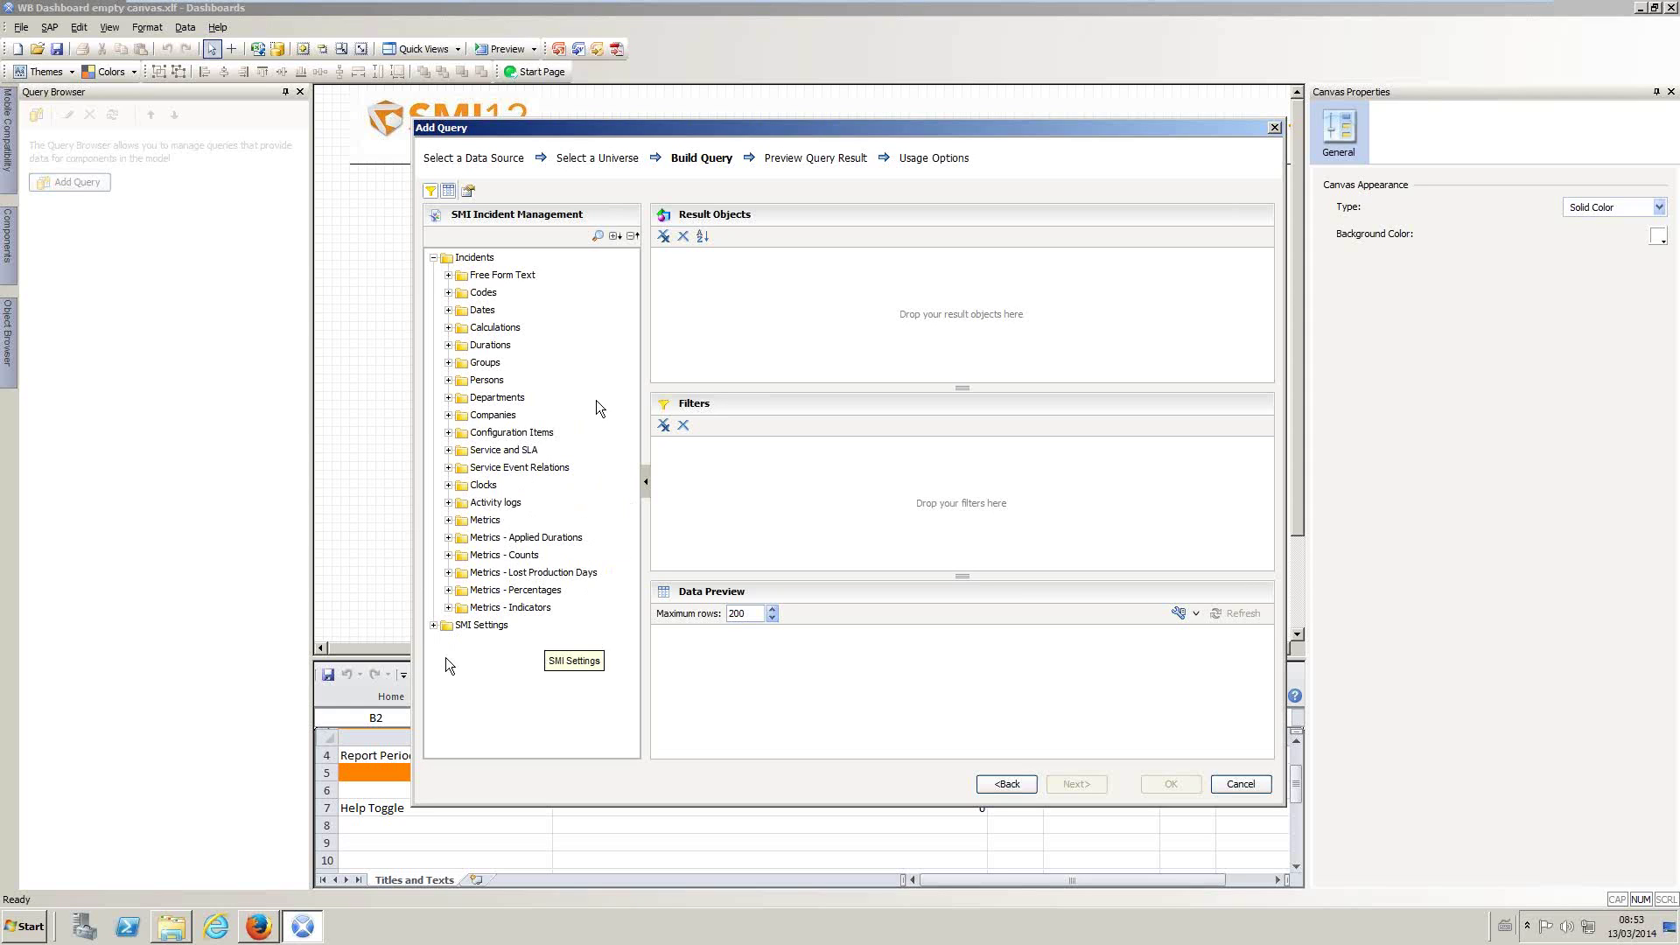
pyautogui.click(448, 590)
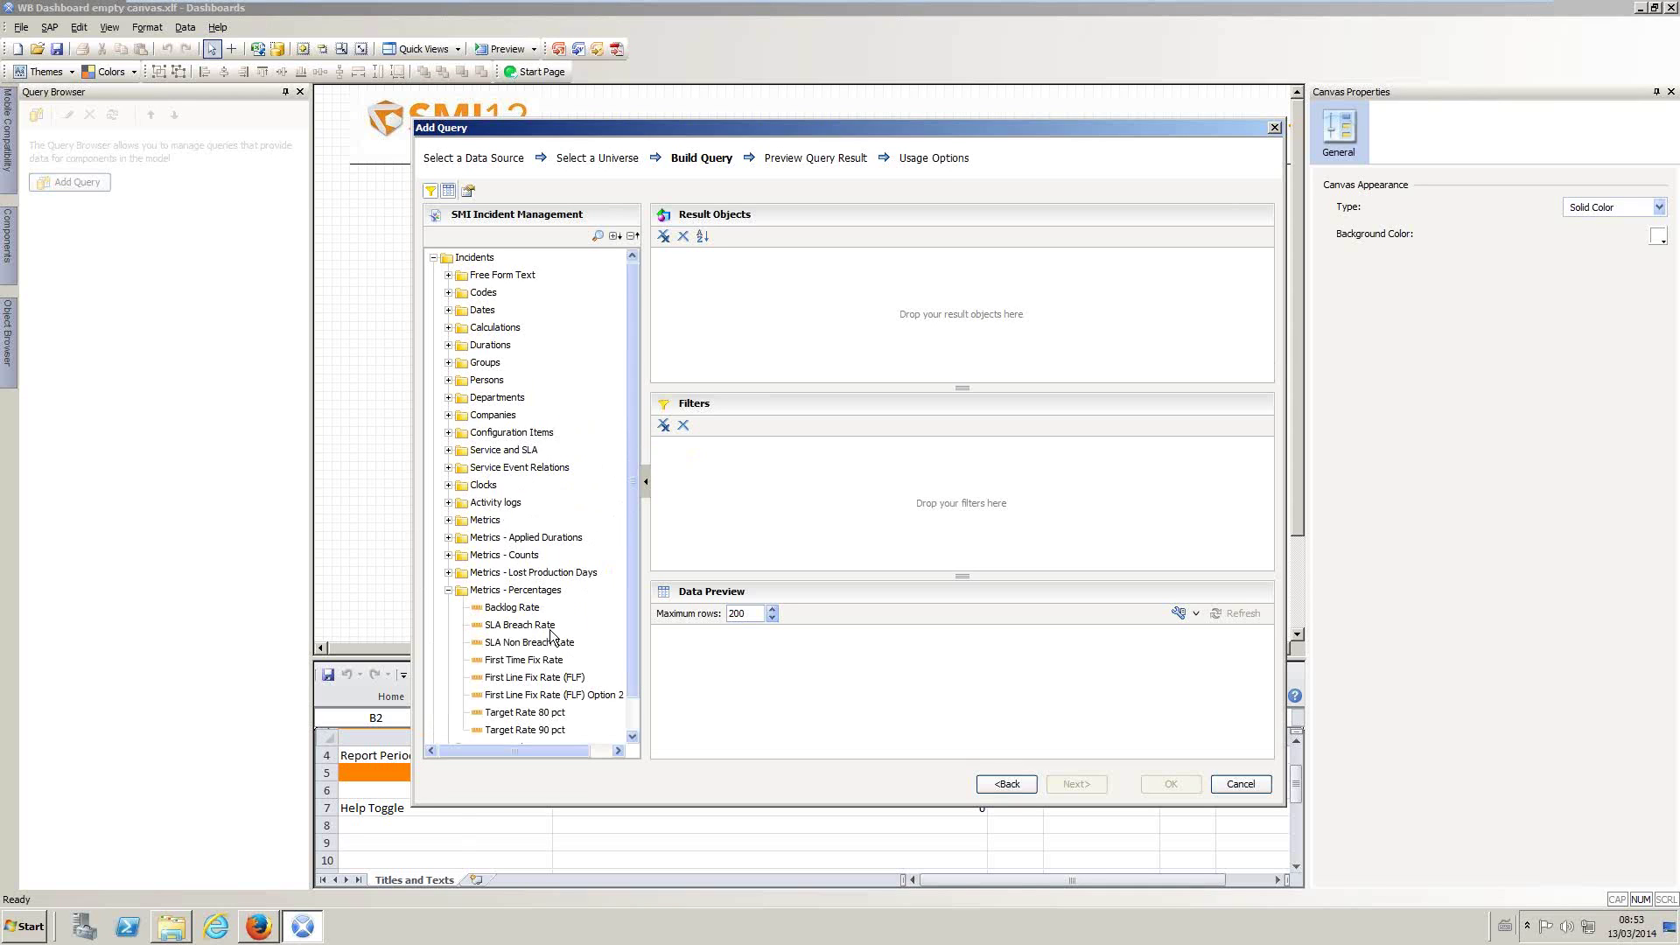
pyautogui.scroll(-1, 551, 645)
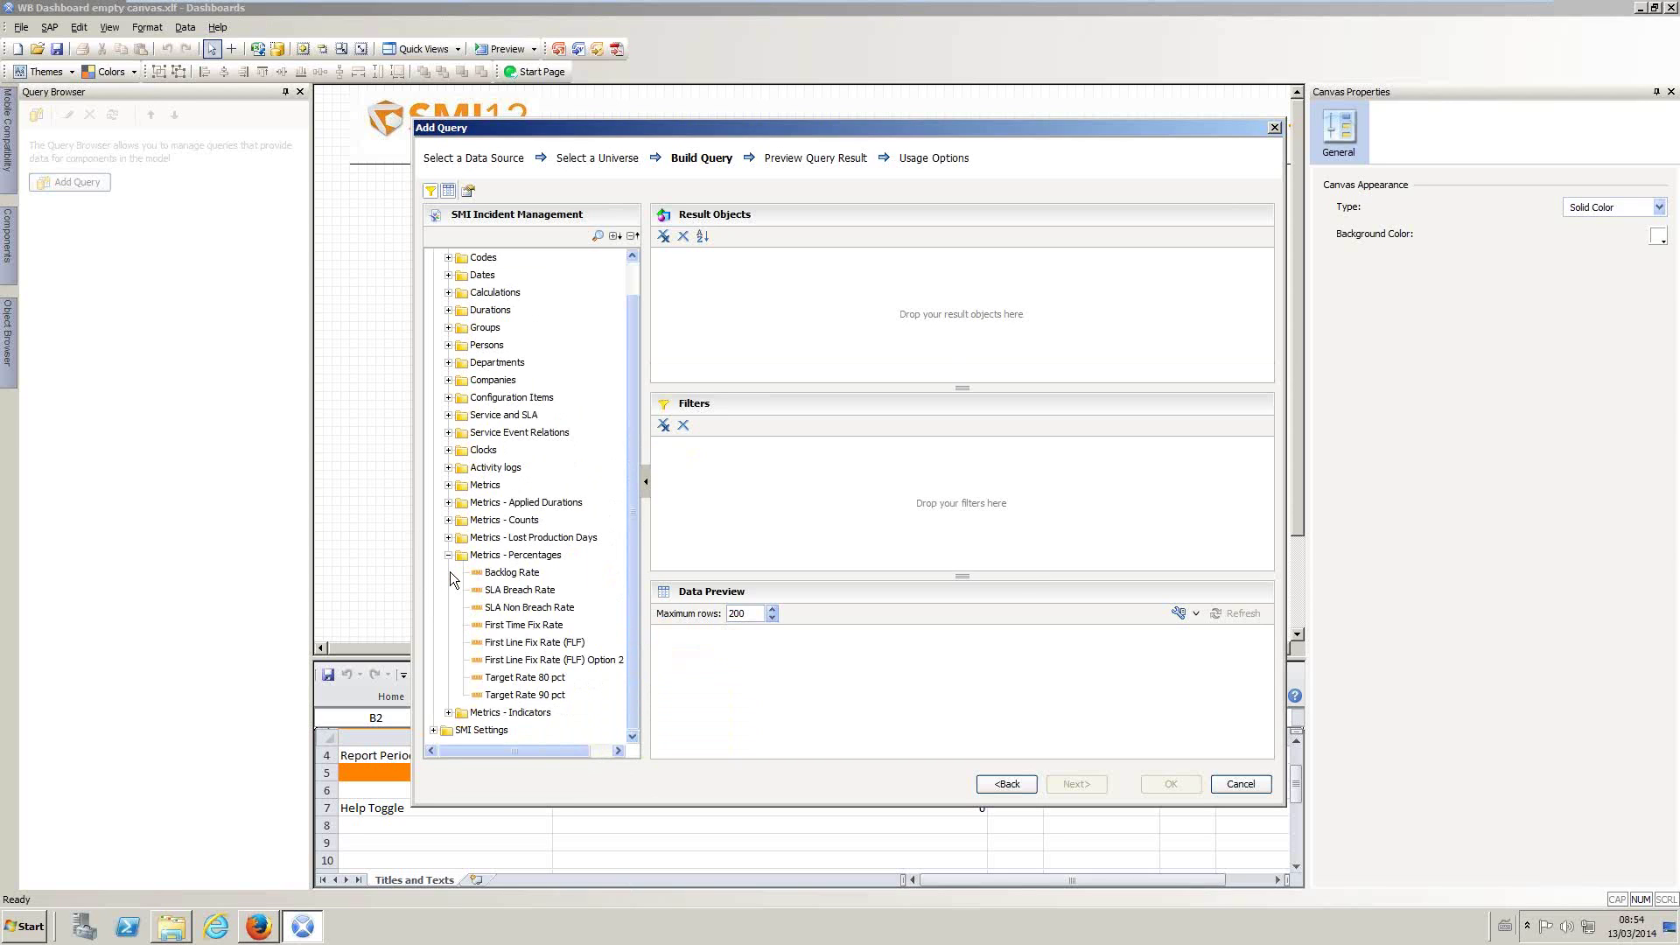
pyautogui.moveTo(510, 573); pyautogui.dragTo(569, 679)
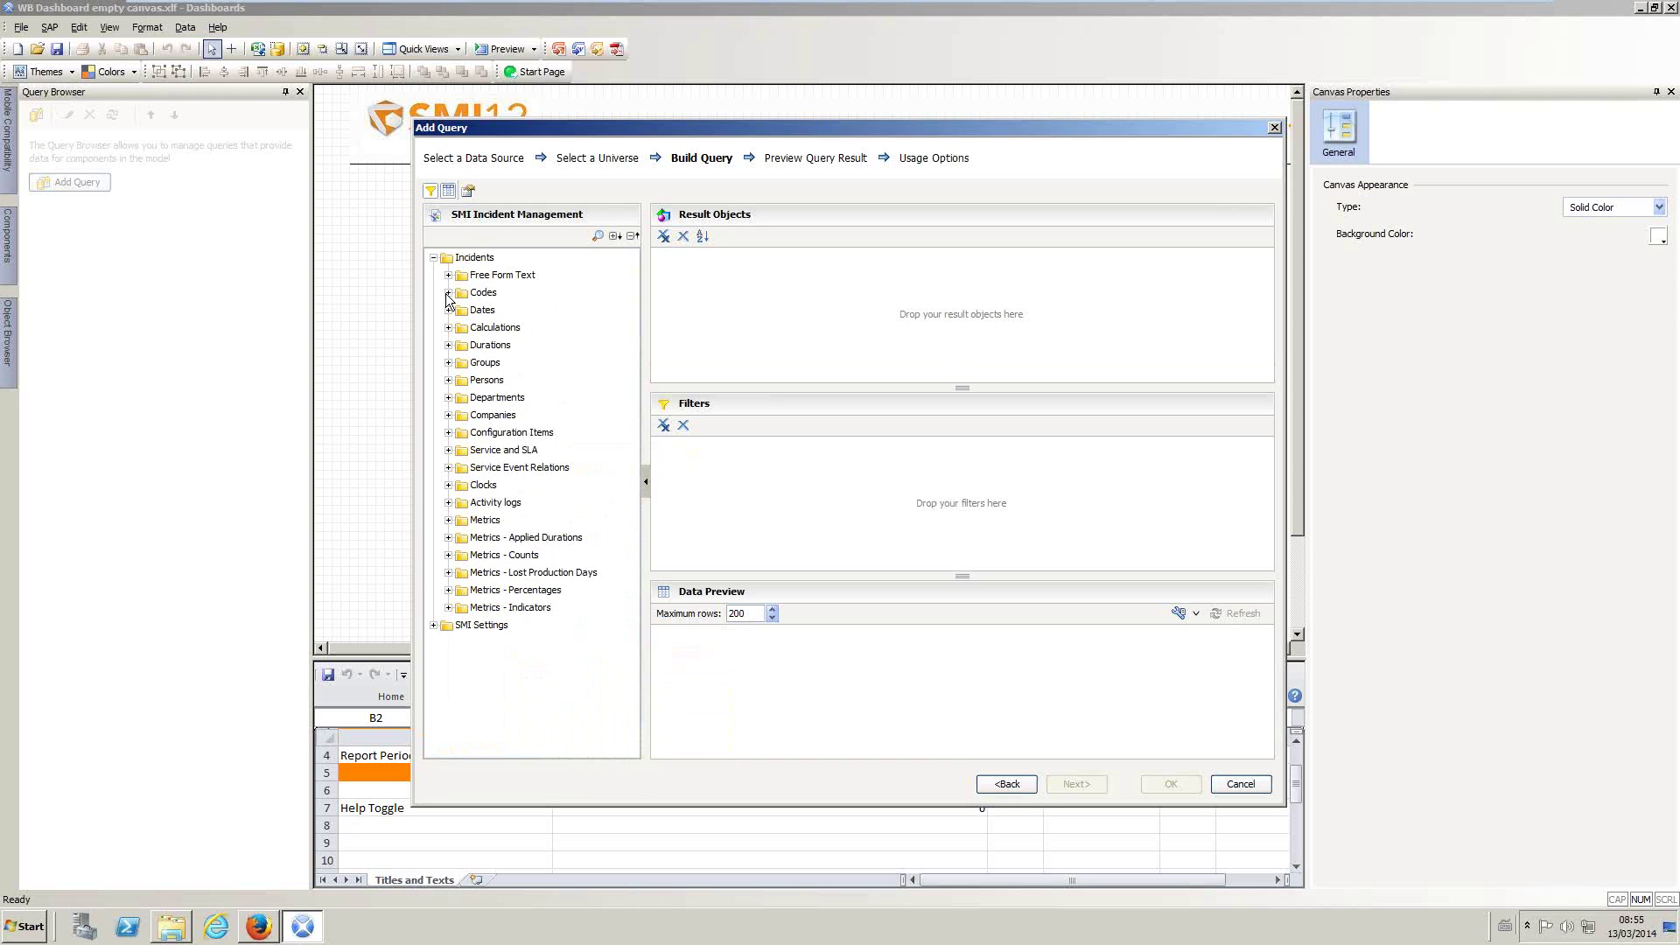
# Step: Add Area from the Incidents Codes folder to the query's result objects
pyautogui.click(447, 293)
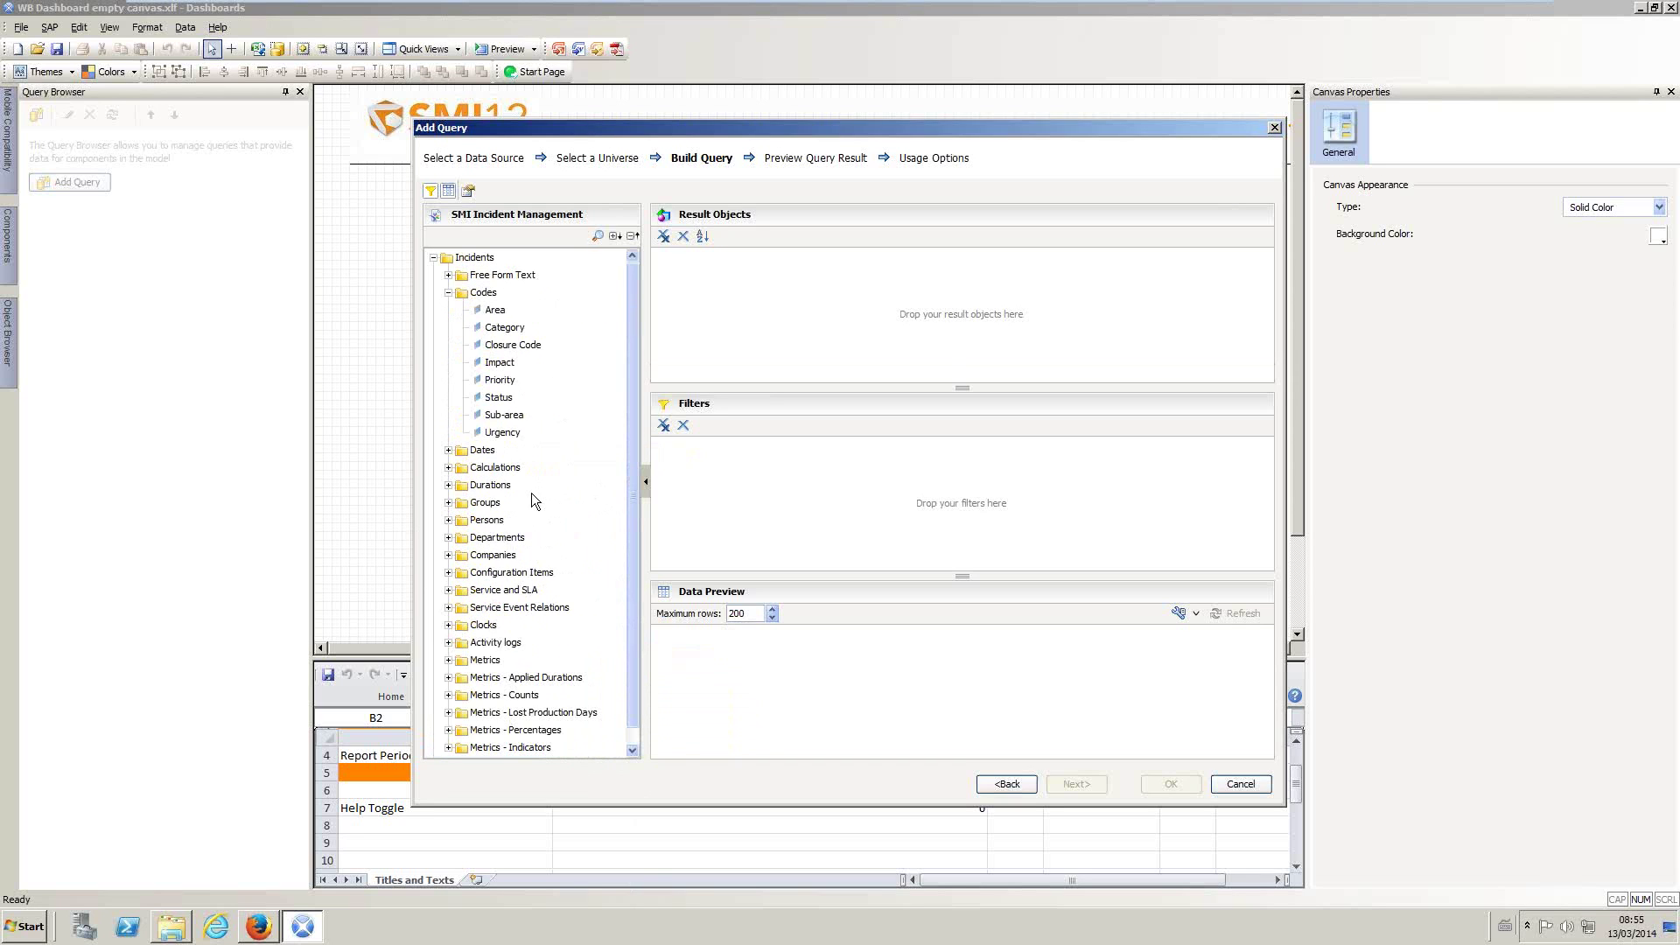
pyautogui.doubleClick(495, 311)
pyautogui.click(448, 293)
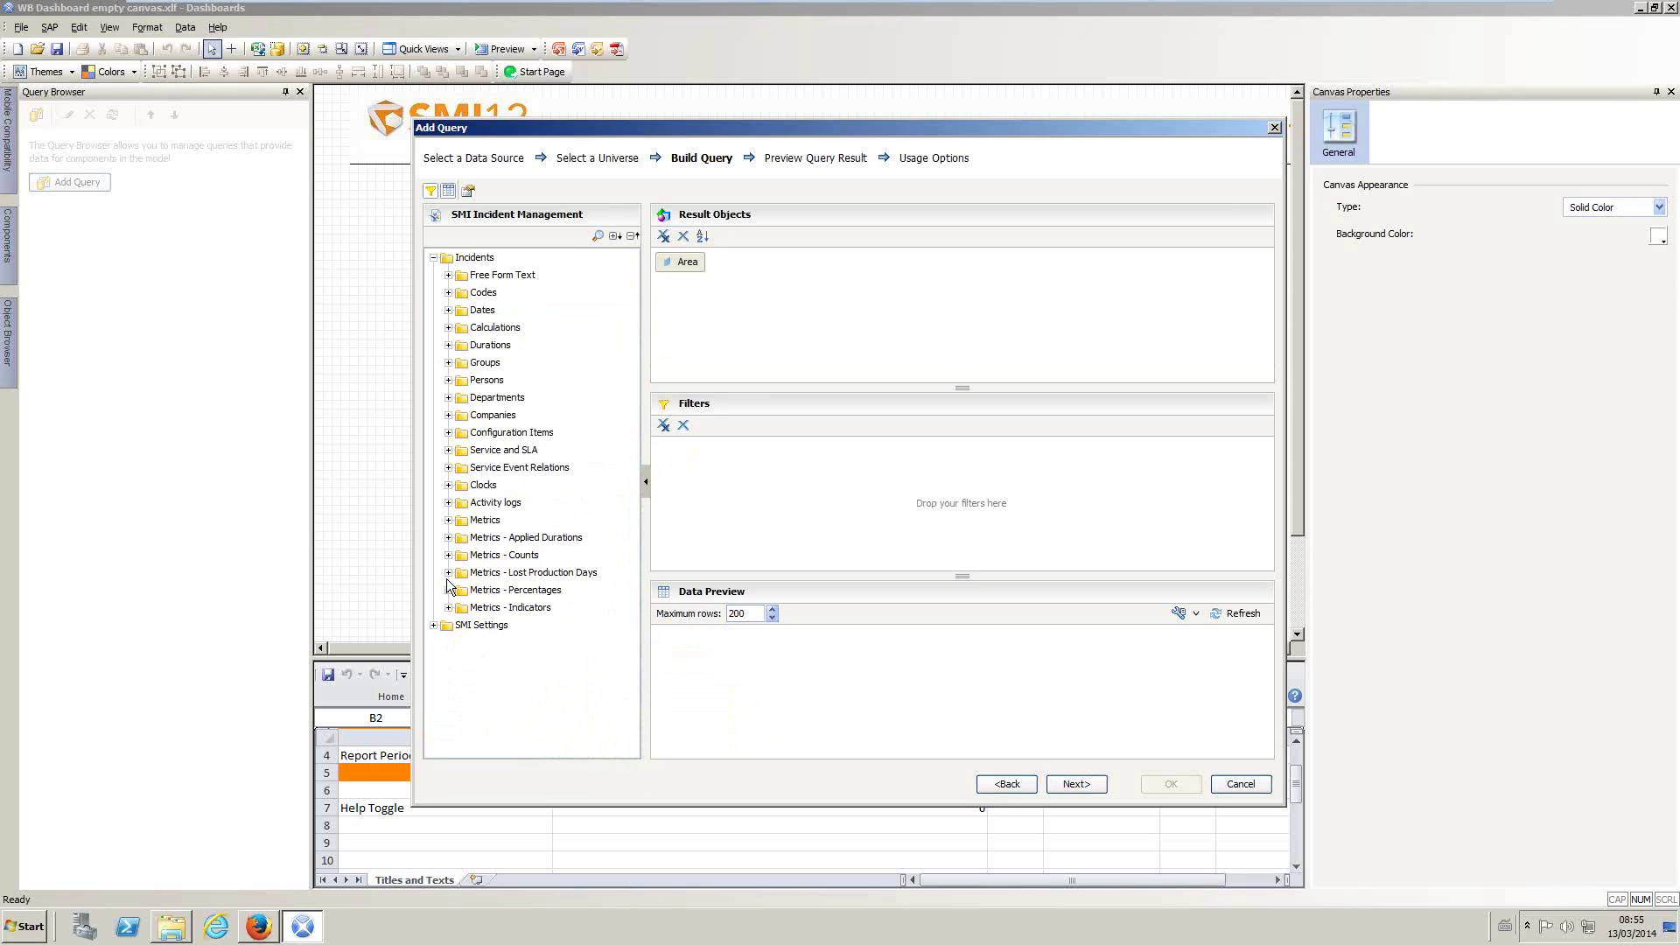
# Step: Add SLA Non Breach Rate and Target Rate 80 pct from Metrics - Percentages to the result objects
pyautogui.click(526, 643)
pyautogui.doubleClick(528, 644)
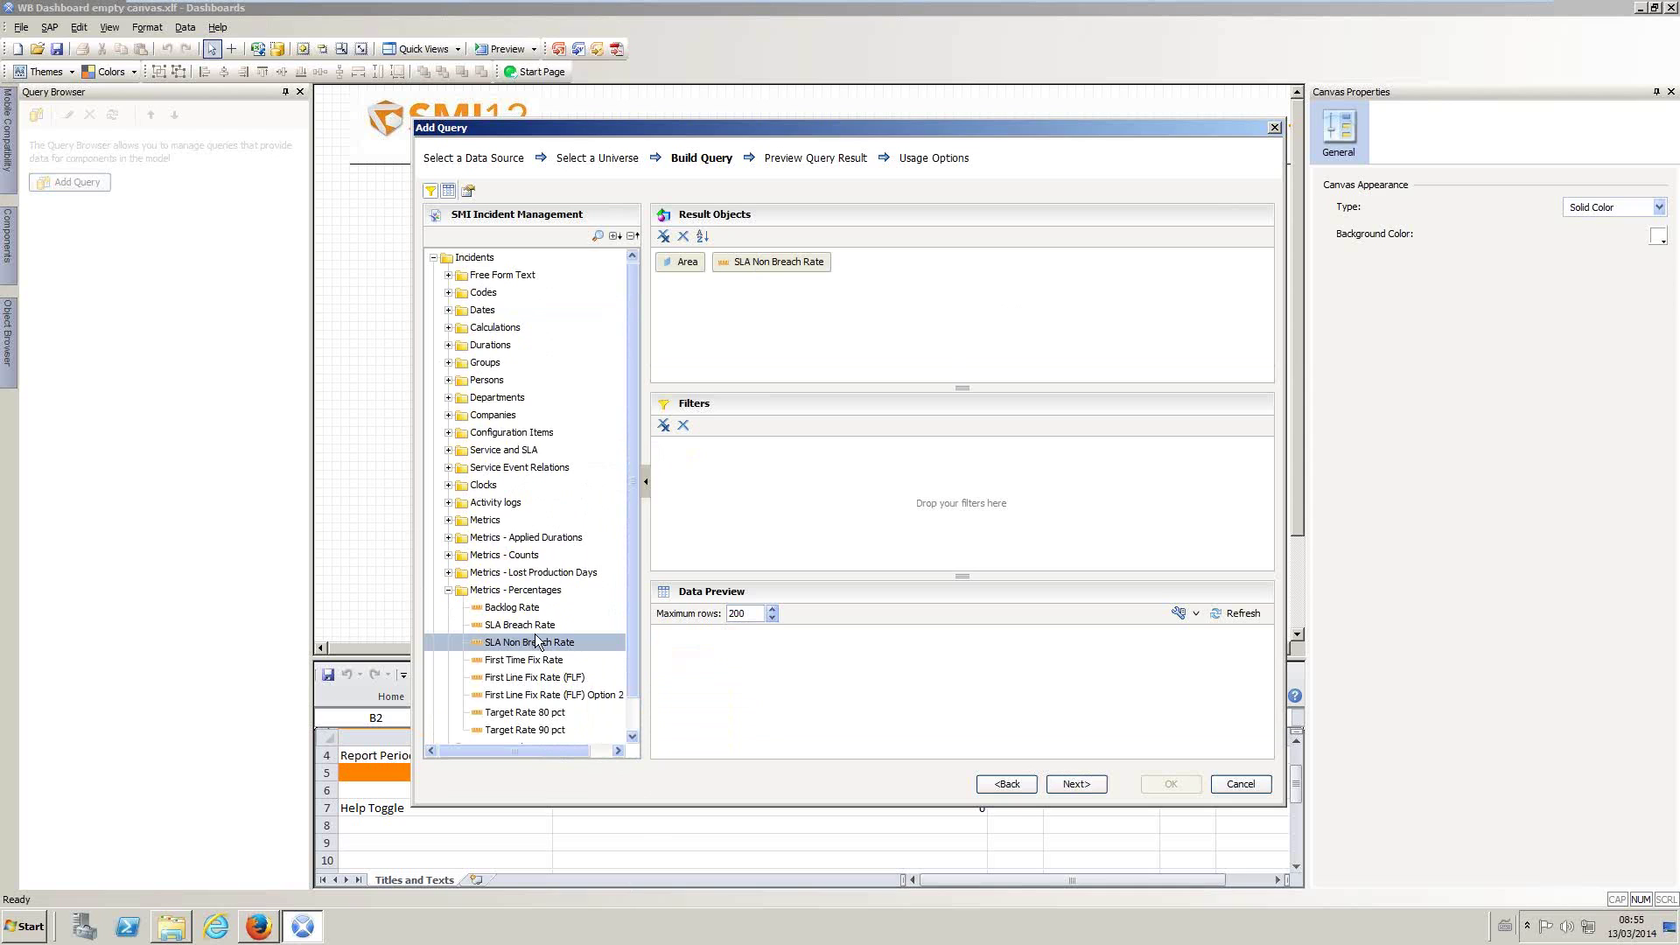
pyautogui.scroll(-1, 530, 647)
pyautogui.click(529, 678)
pyautogui.doubleClick(531, 678)
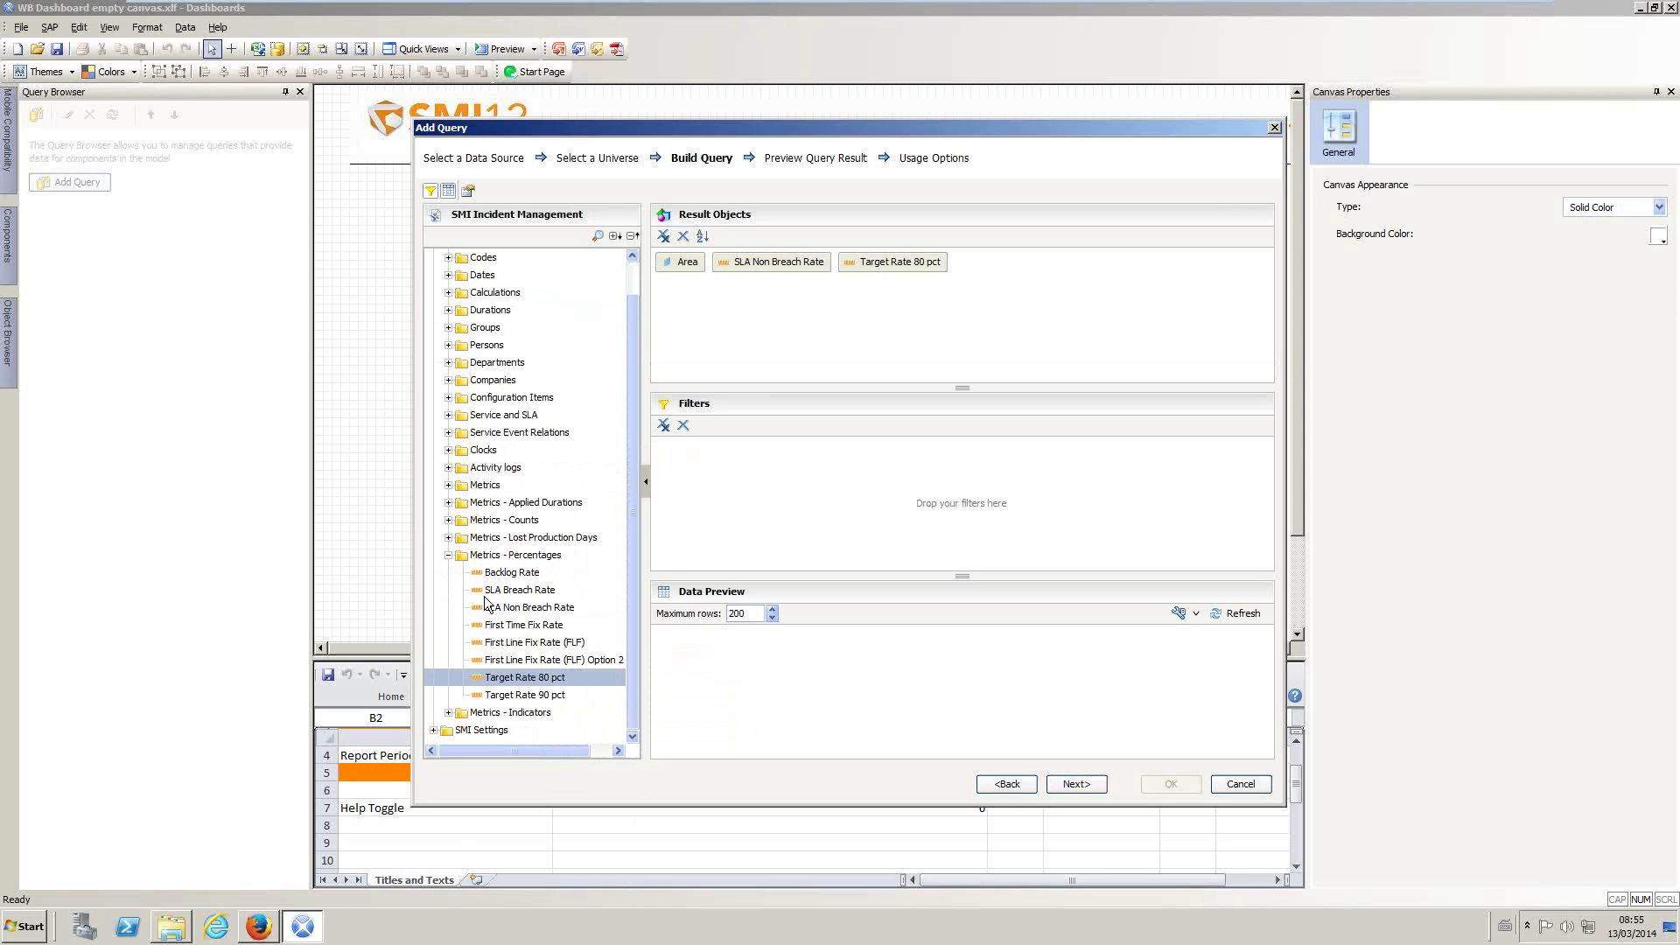
pyautogui.click(448, 556)
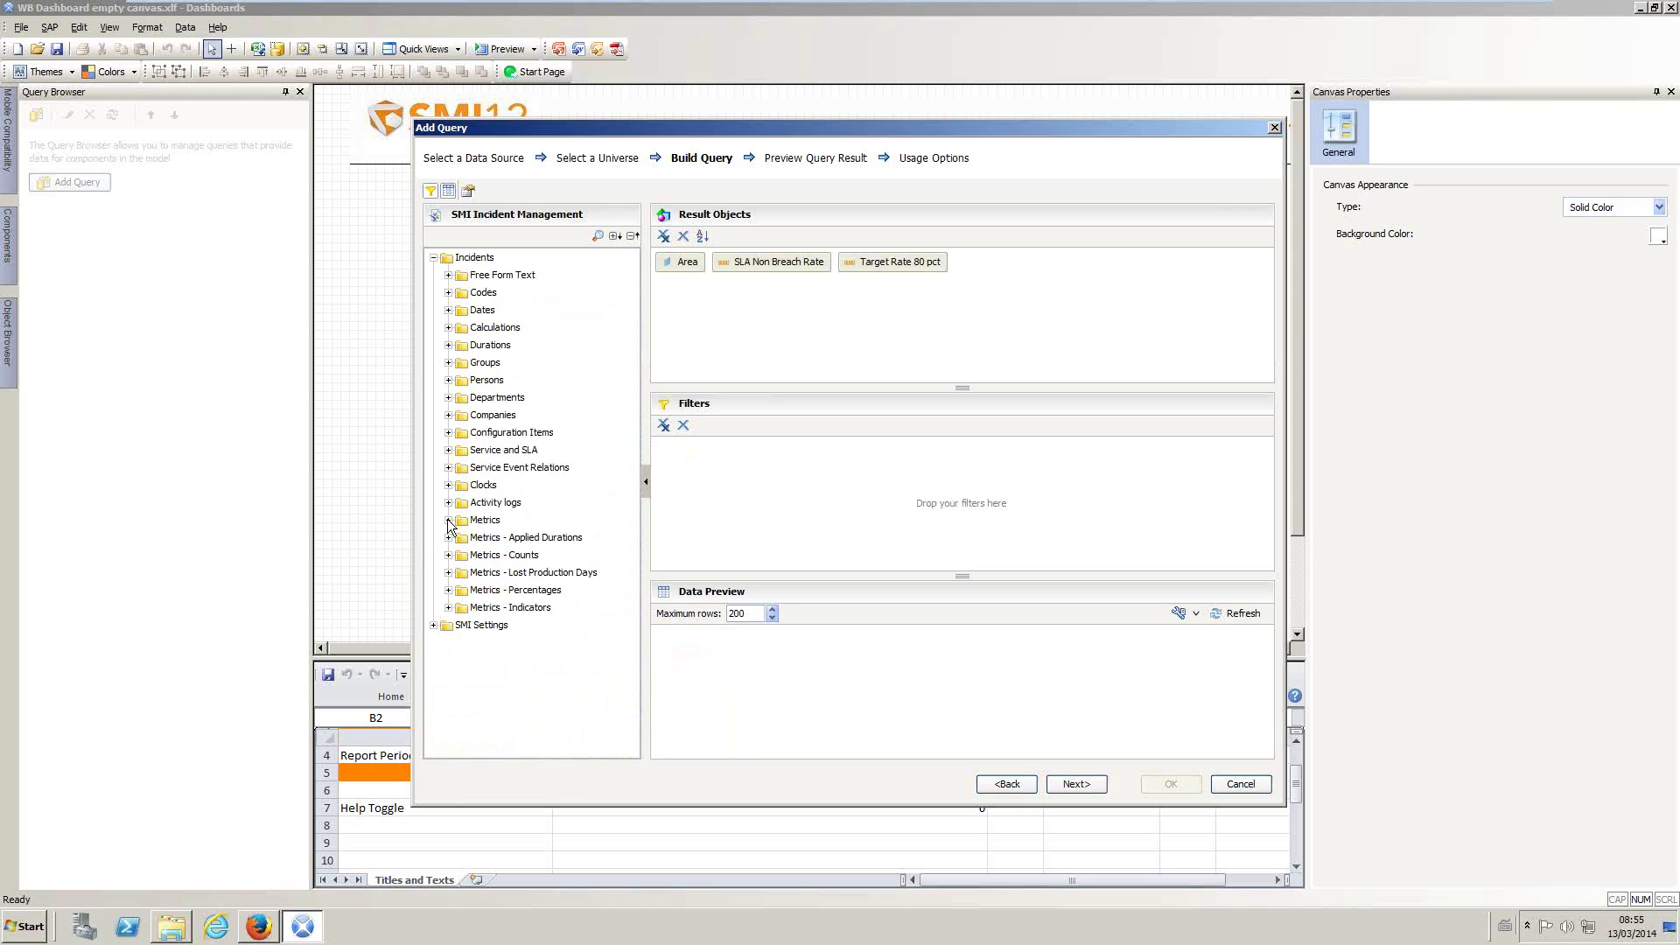
# Step: Filter the query with the predefined condition Close Time (Last Month) from the Dates folder
pyautogui.click(448, 309)
pyautogui.click(464, 345)
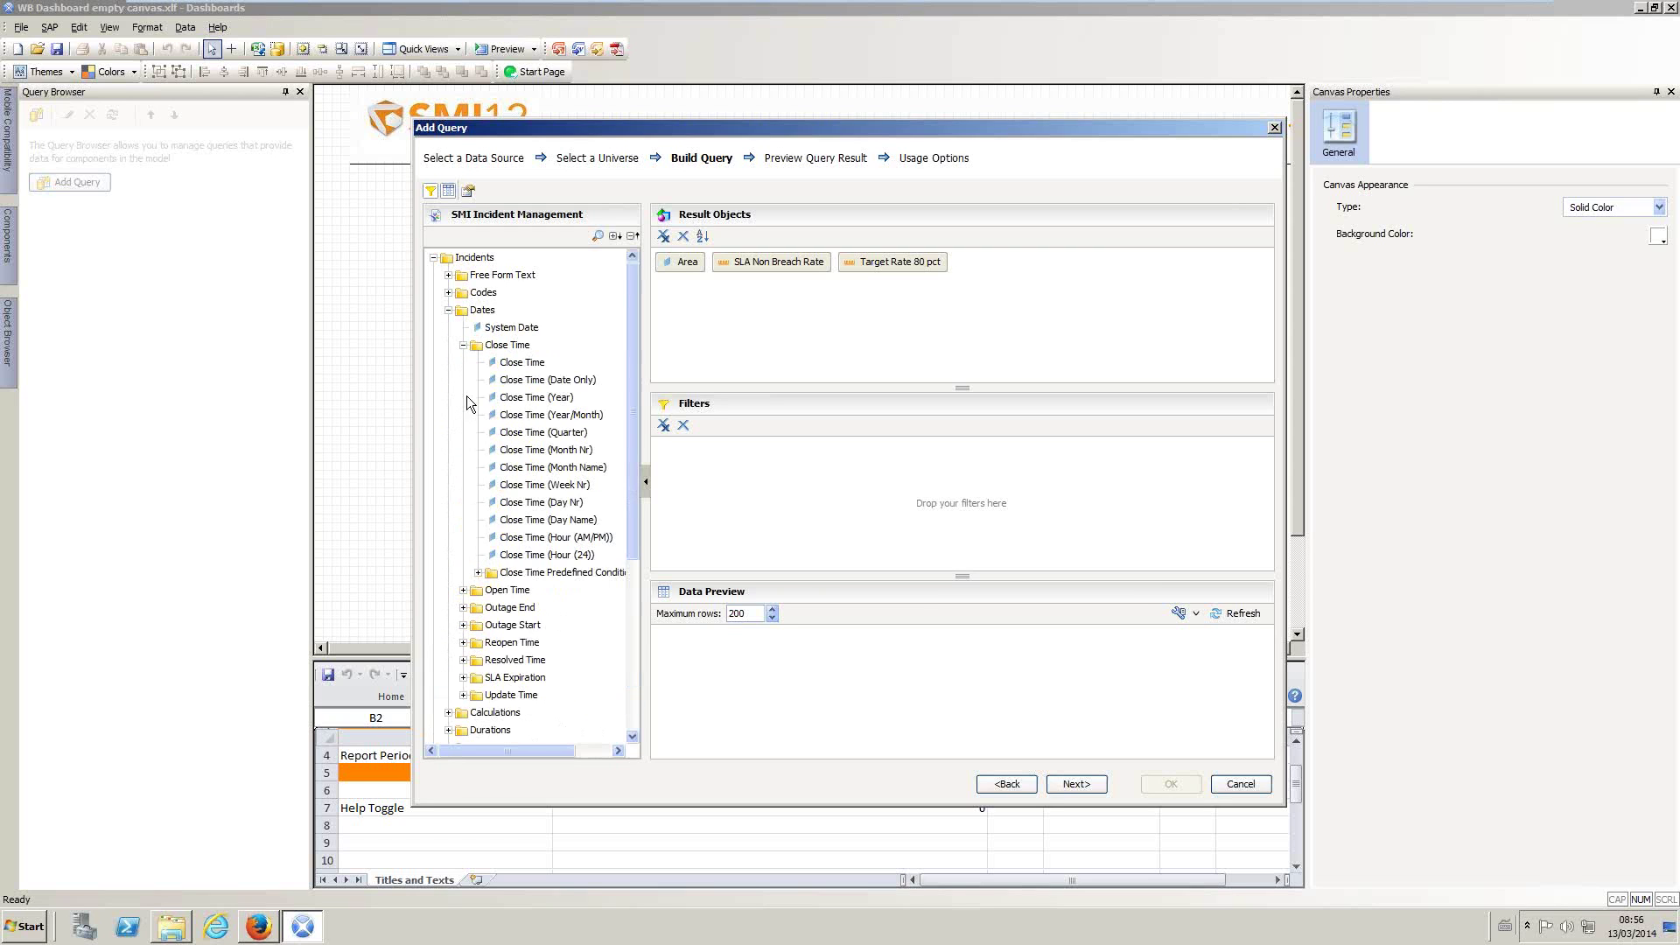
pyautogui.click(478, 572)
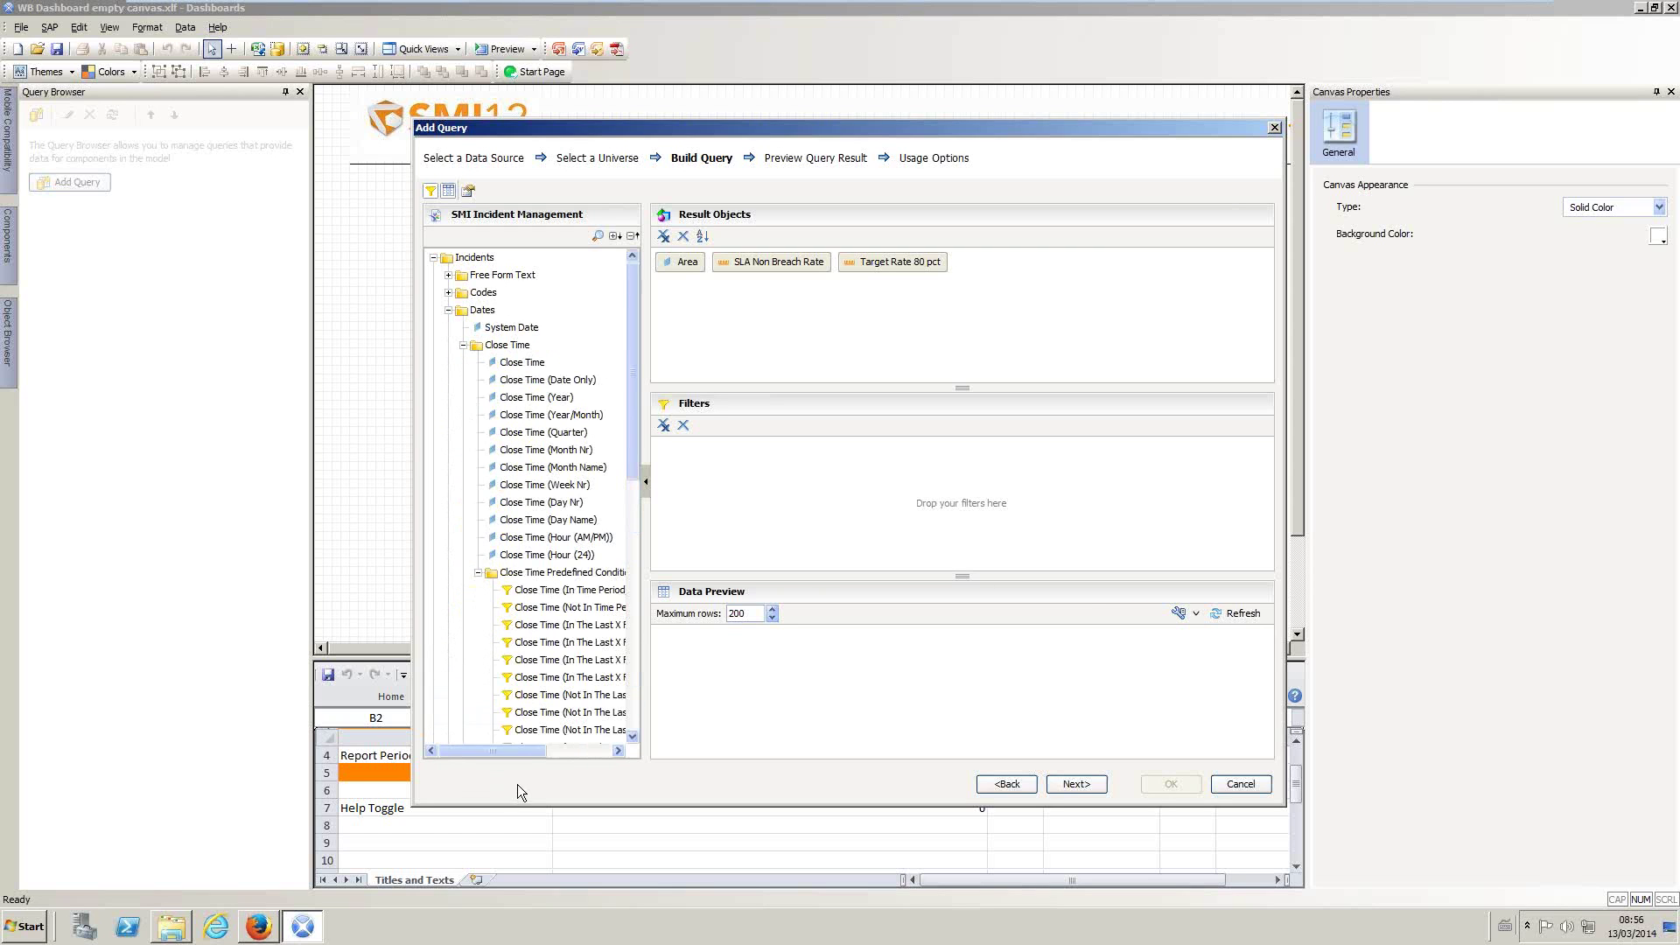
pyautogui.click(569, 753)
pyautogui.scroll(-3, 525, 665)
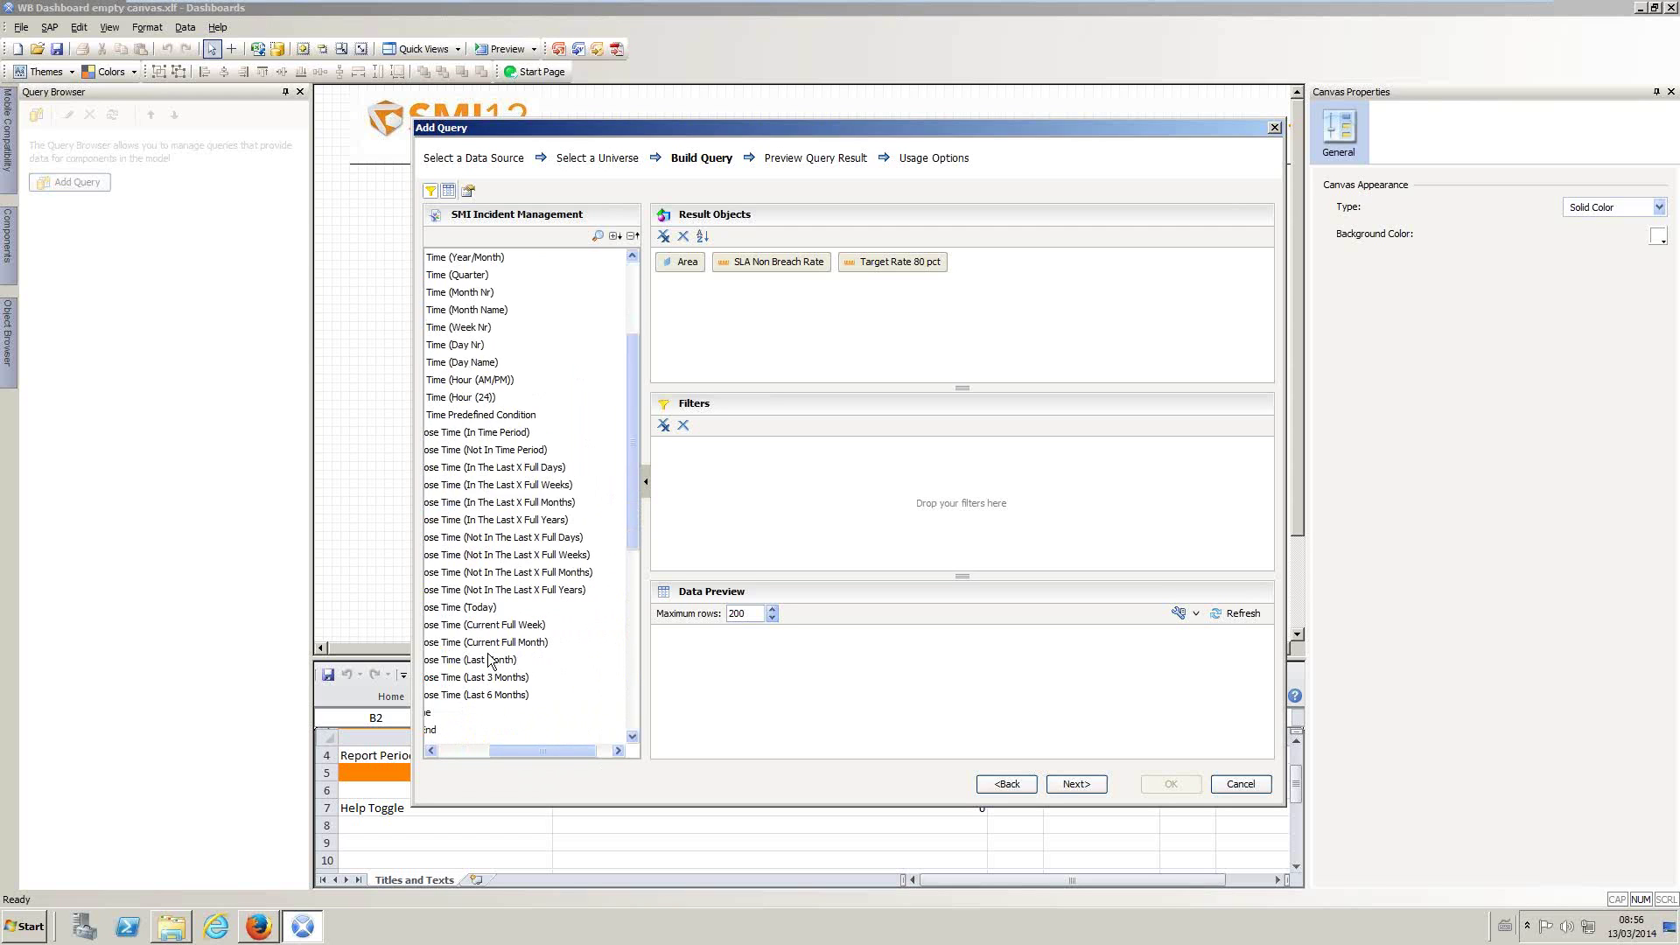
pyautogui.moveTo(490, 662); pyautogui.dragTo(832, 509)
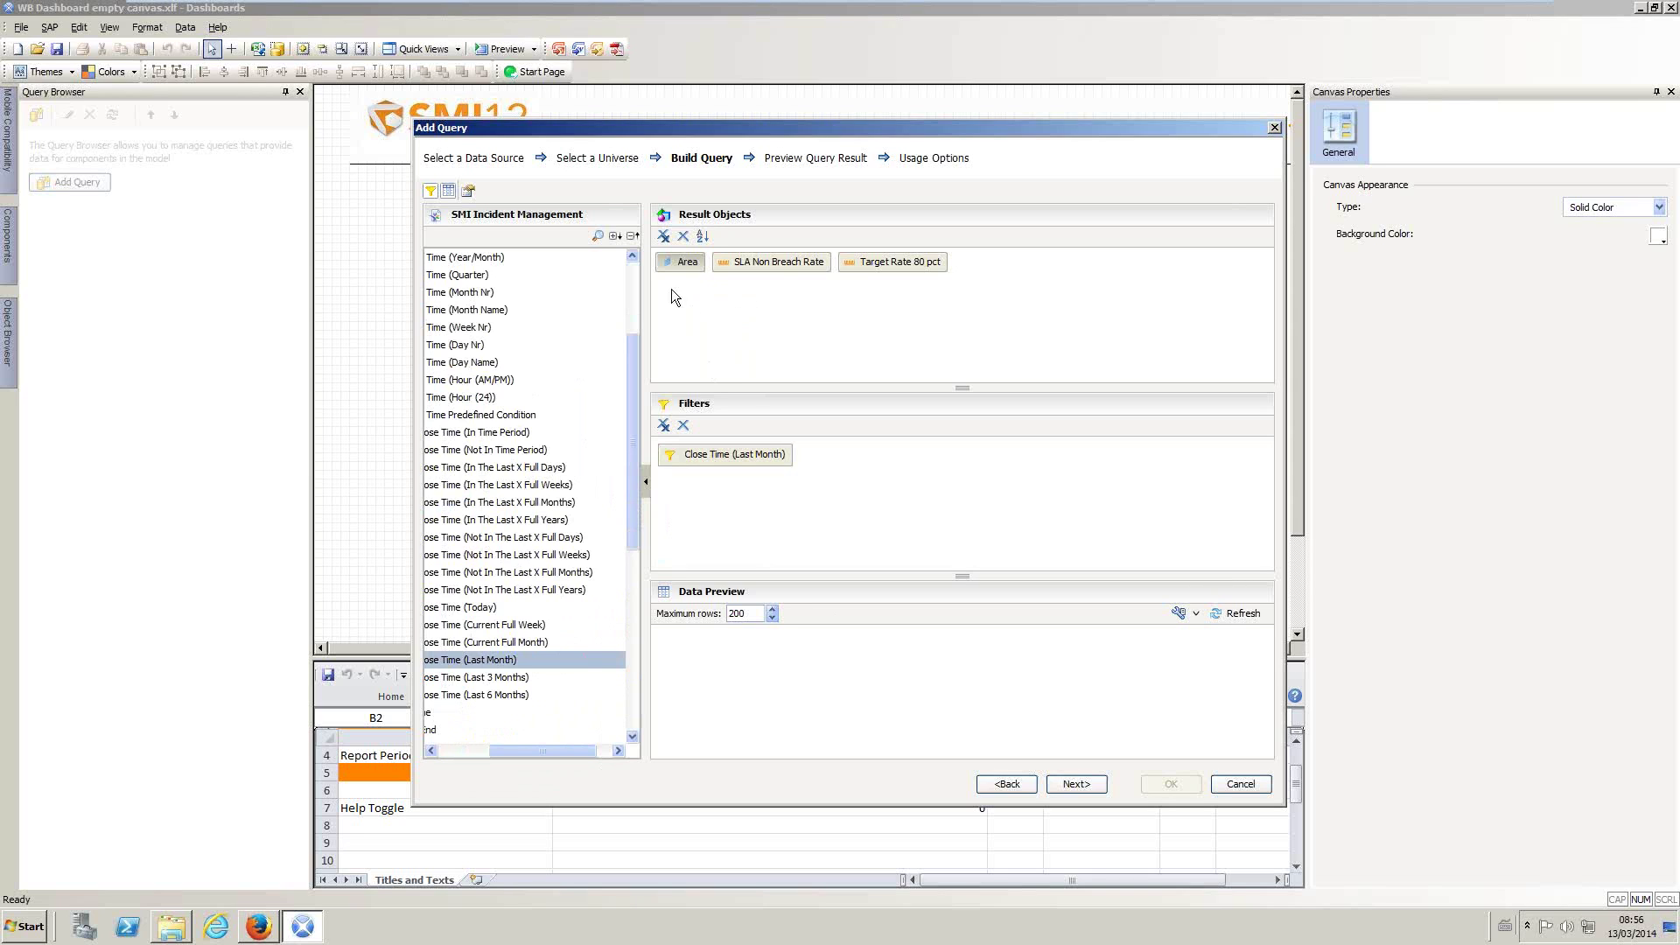
# Step: Sort the query results by Area in ascending order
pyautogui.click(704, 239)
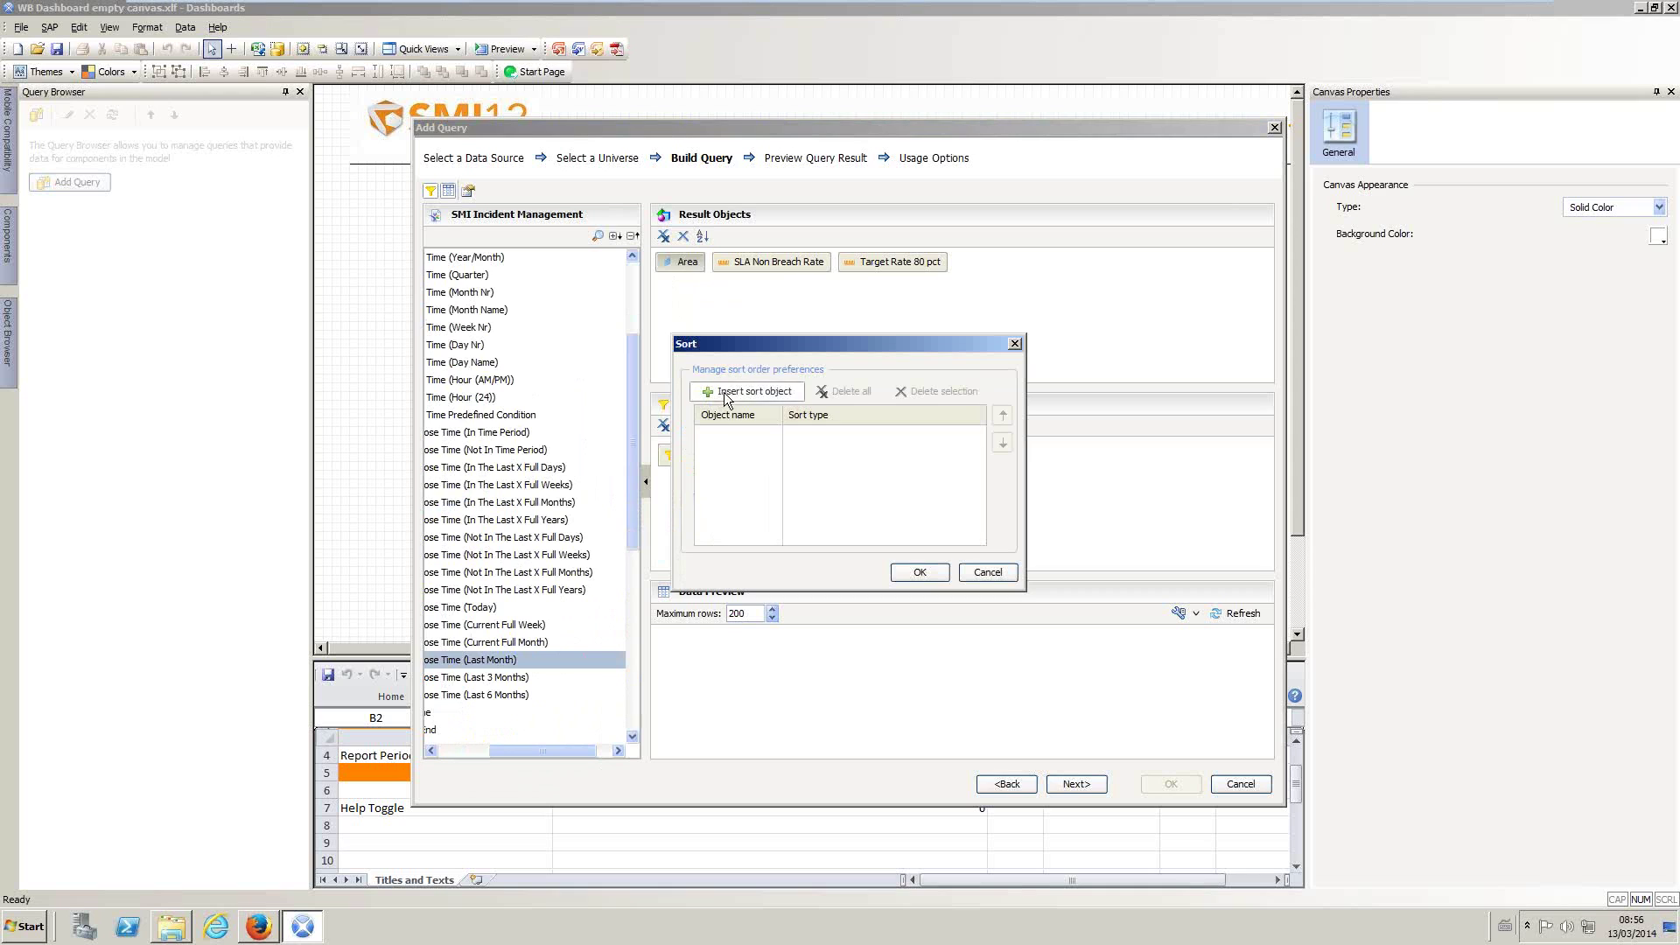
pyautogui.click(726, 396)
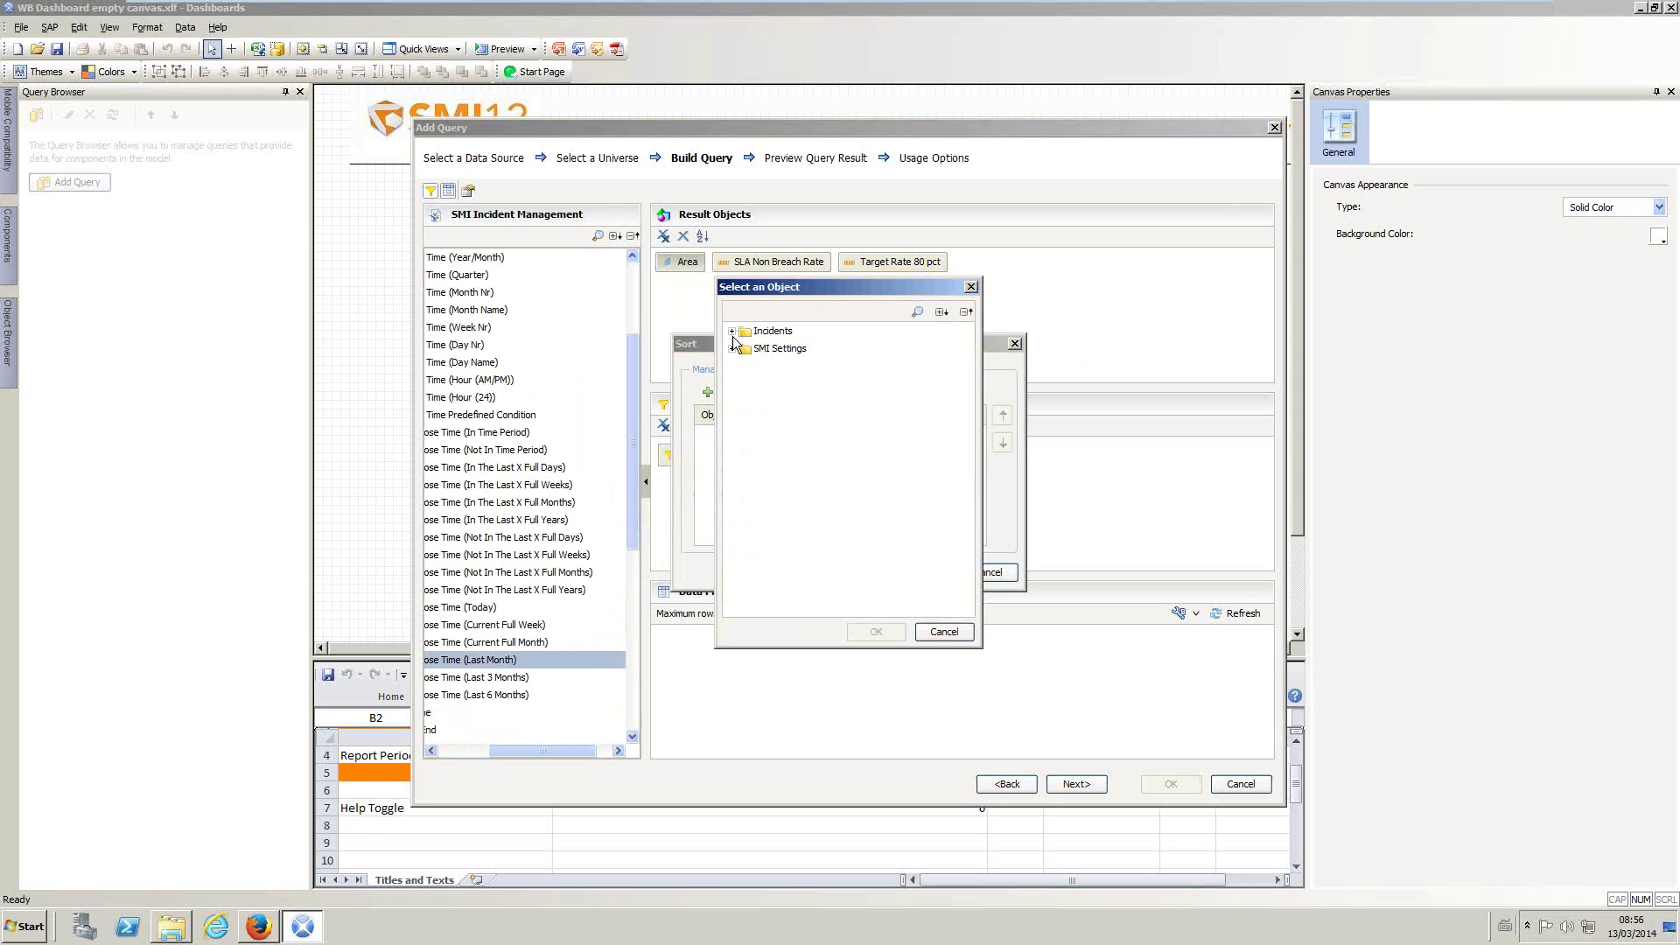
pyautogui.click(732, 333)
pyautogui.click(747, 366)
pyautogui.click(793, 383)
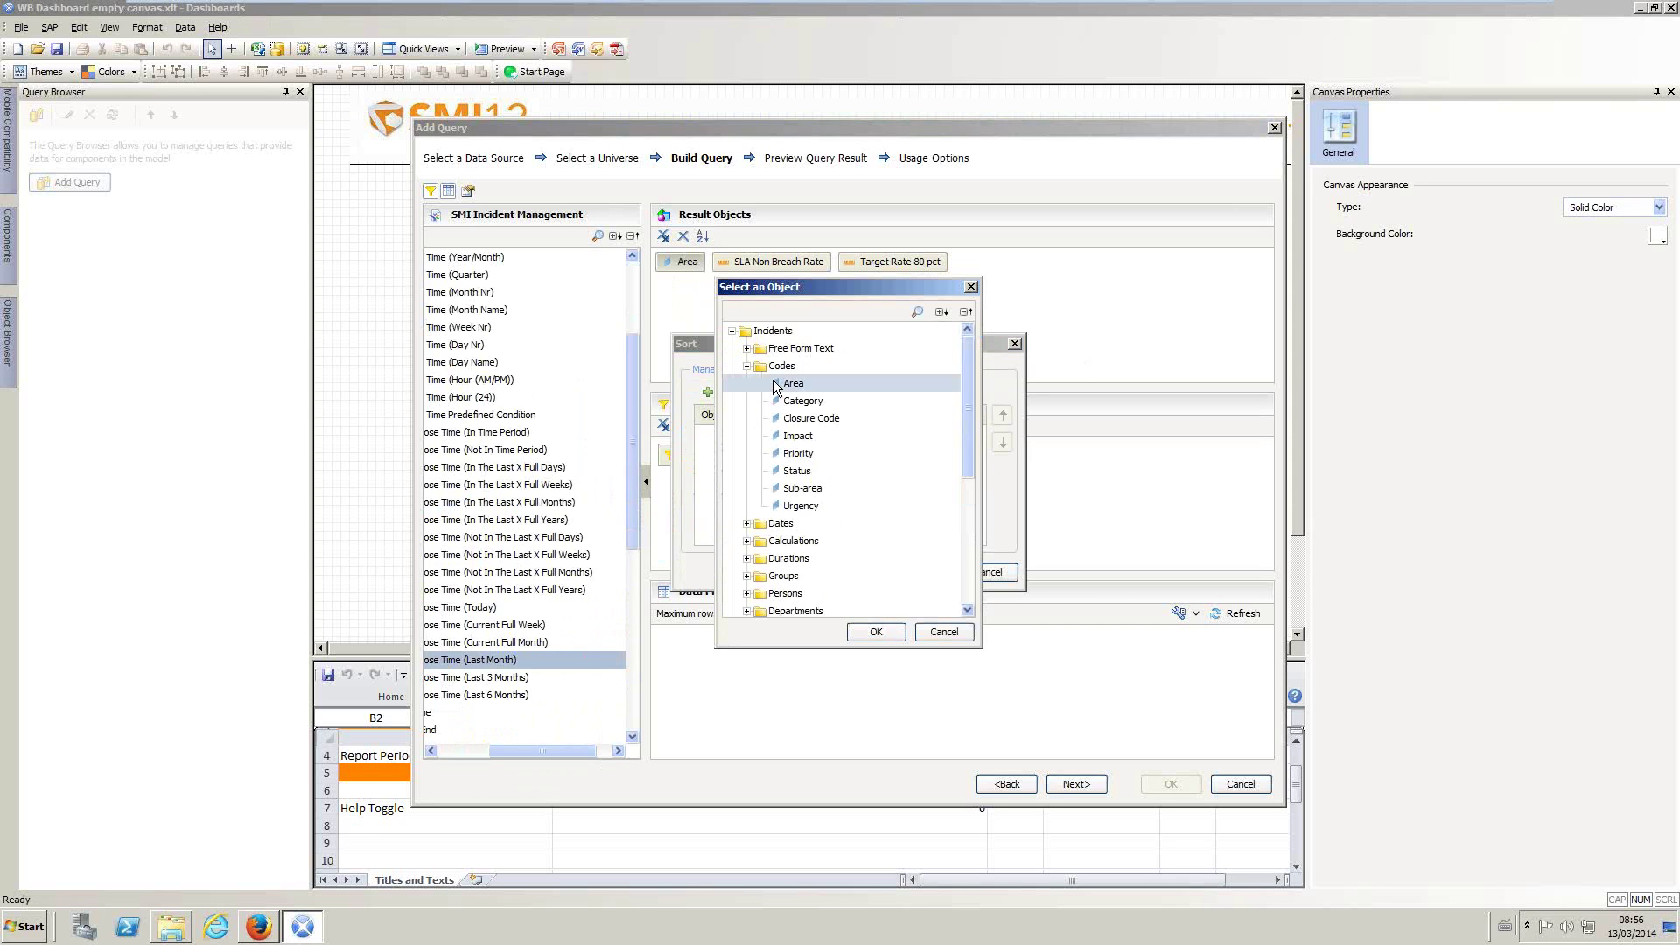
pyautogui.click(875, 632)
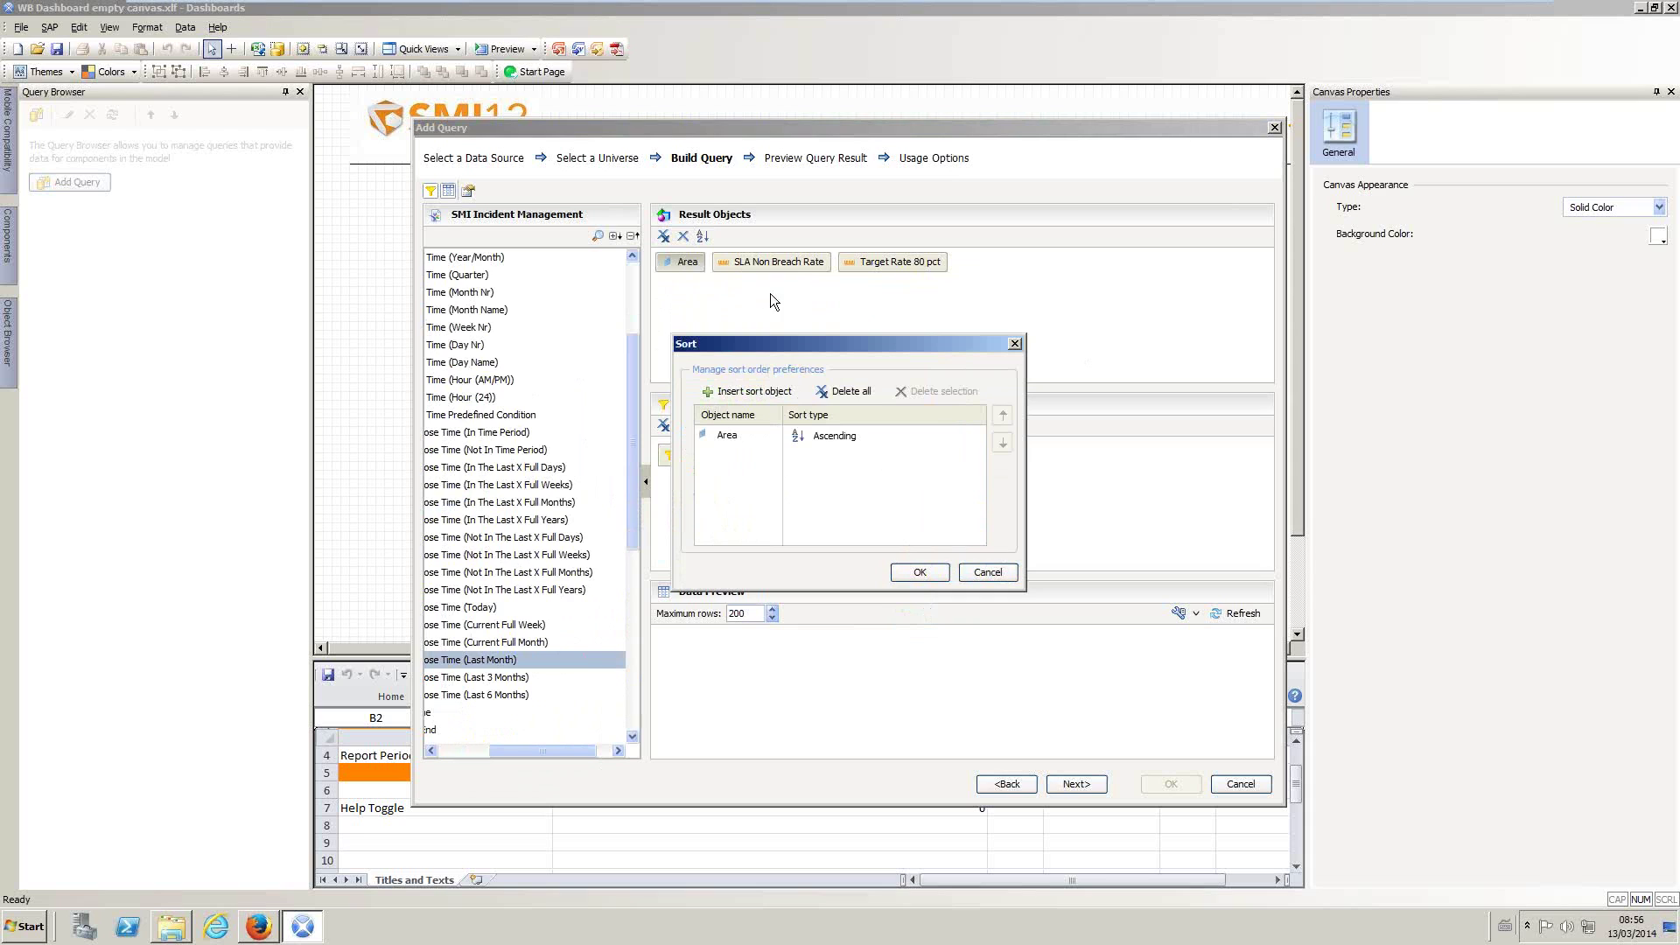
pyautogui.click(919, 573)
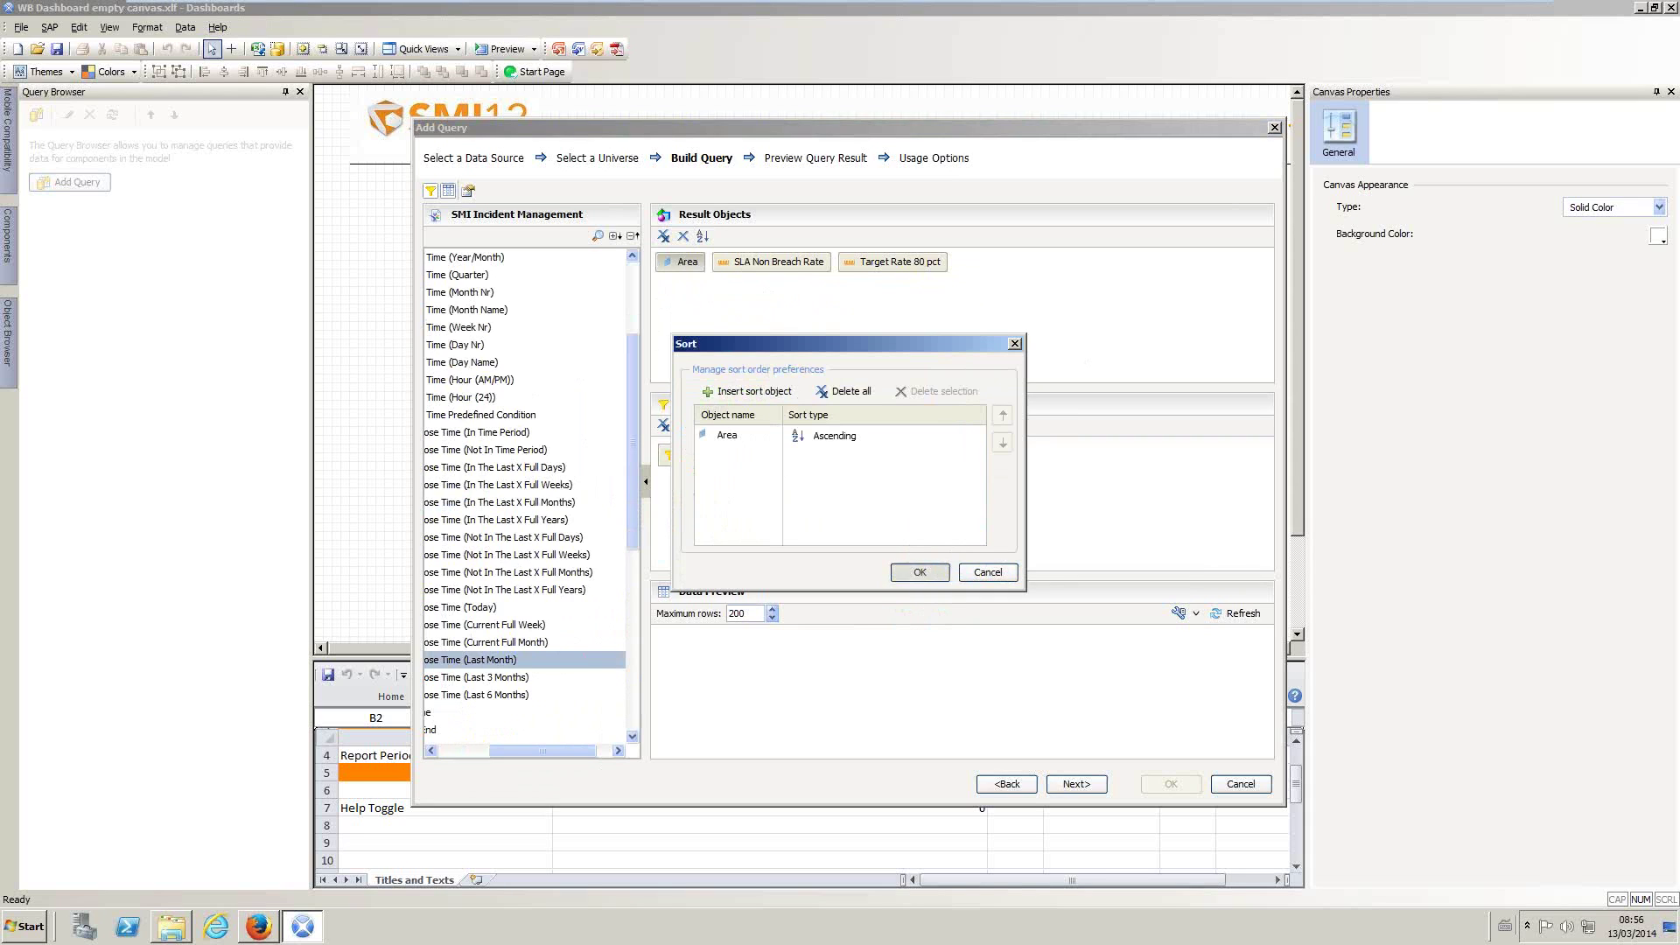
# Step: Preview the query result with a wider SLA Non Breach Rate column, and finish the query with the default usage options
pyautogui.click(1078, 784)
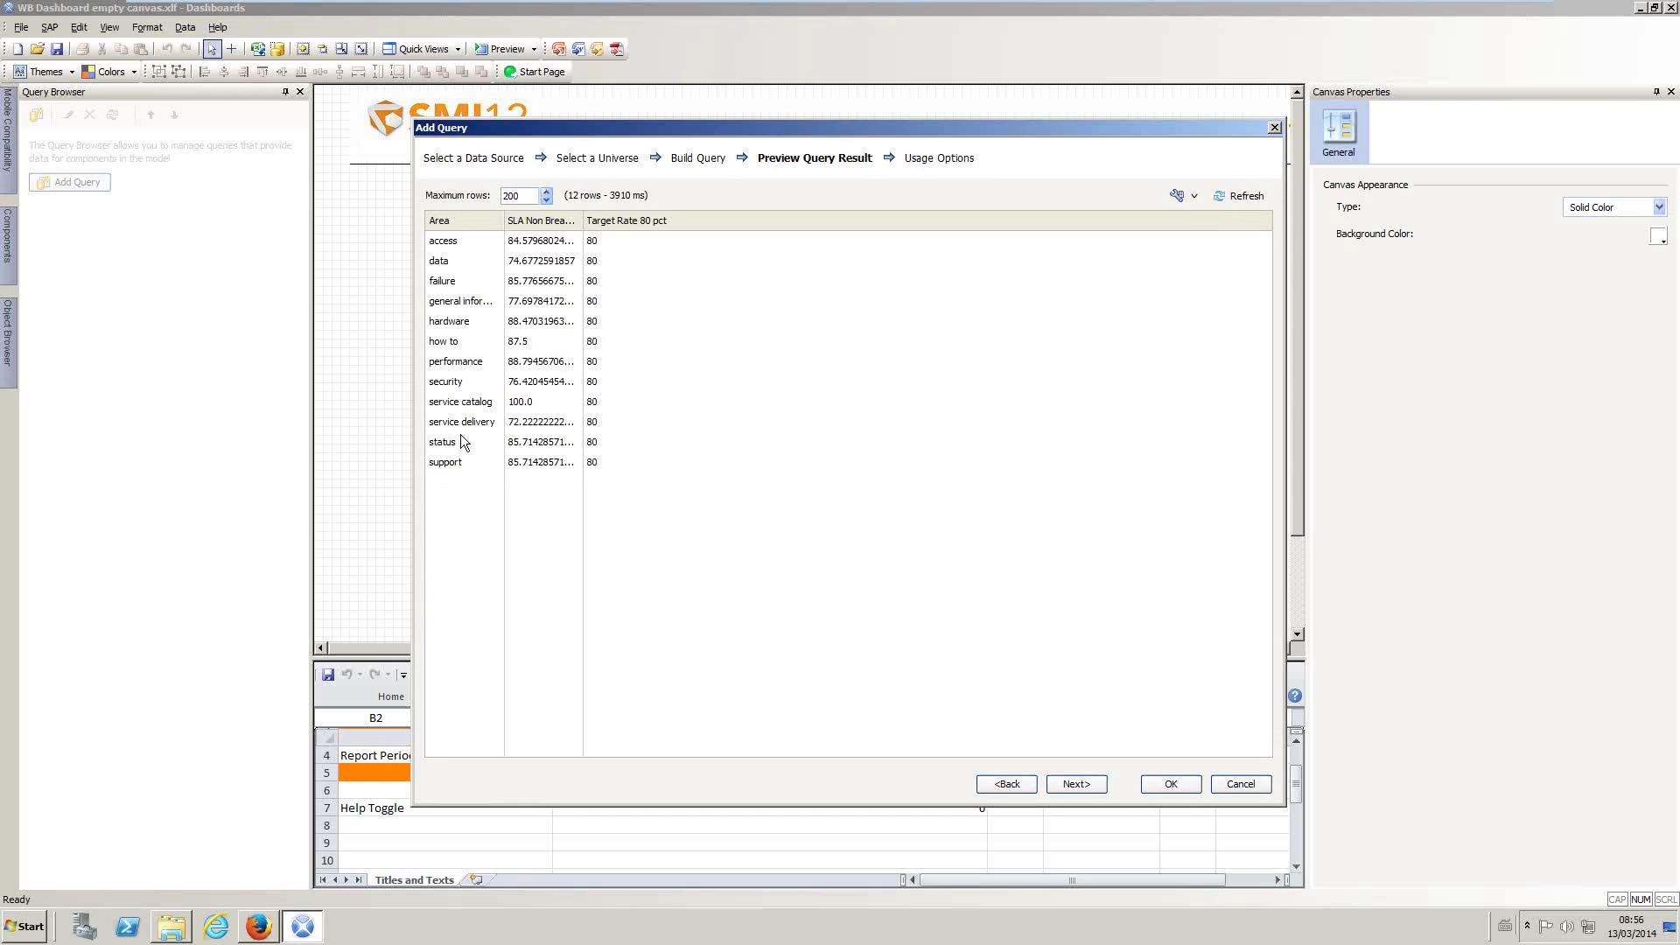
pyautogui.moveTo(583, 220); pyautogui.dragTo(625, 223)
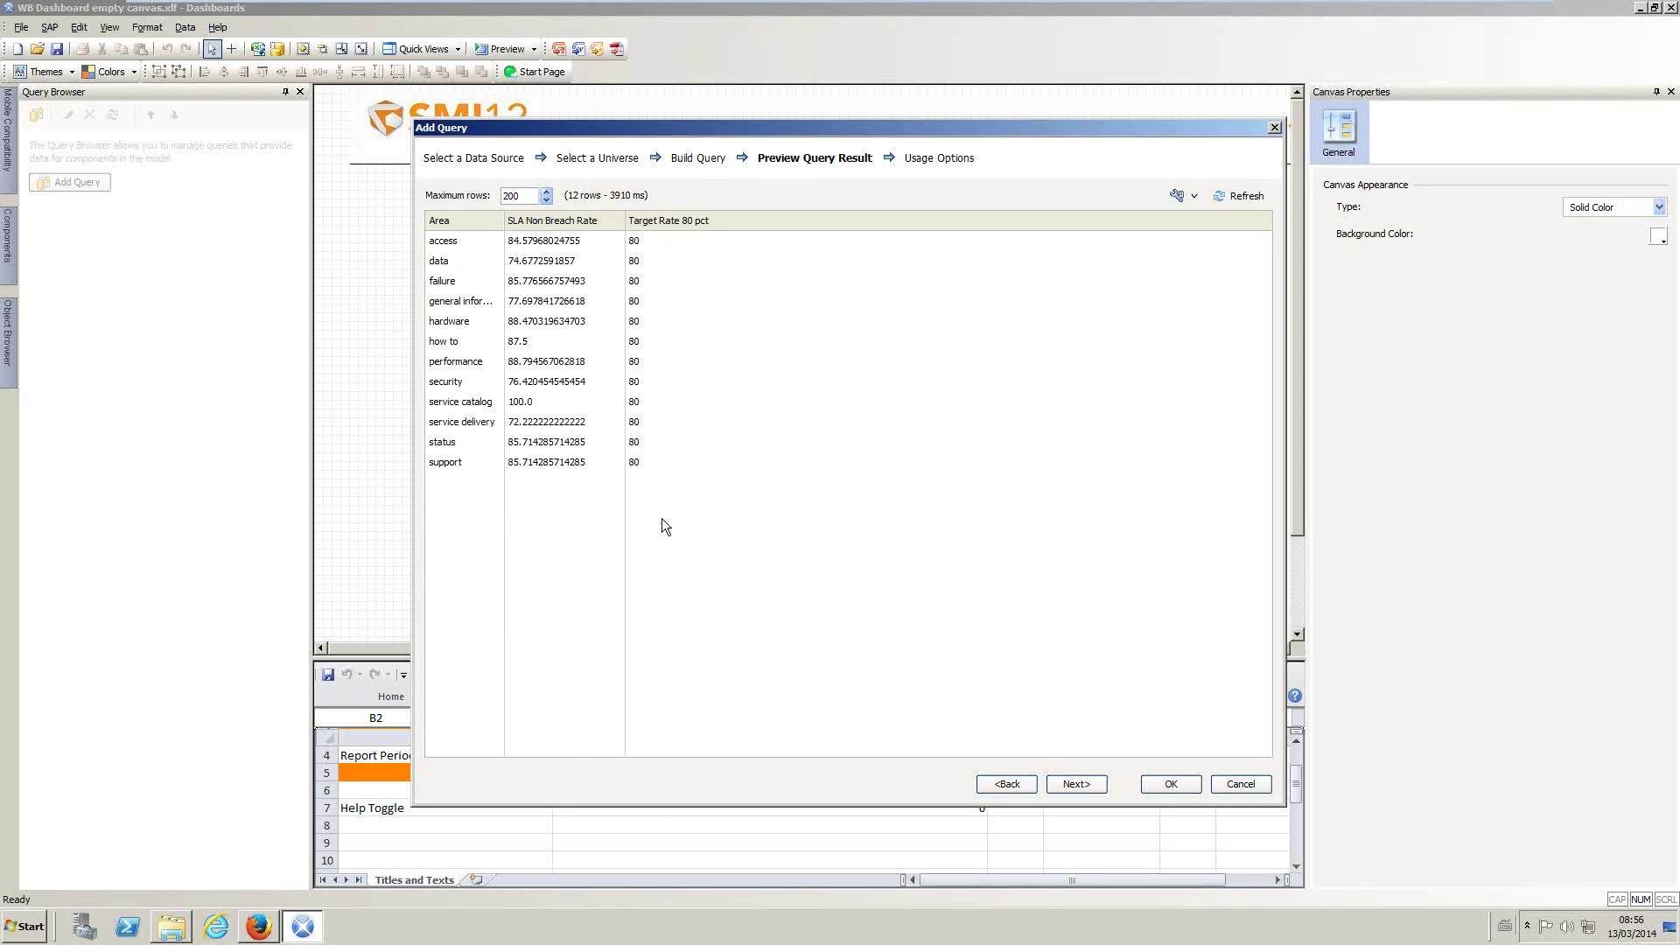
pyautogui.click(1084, 785)
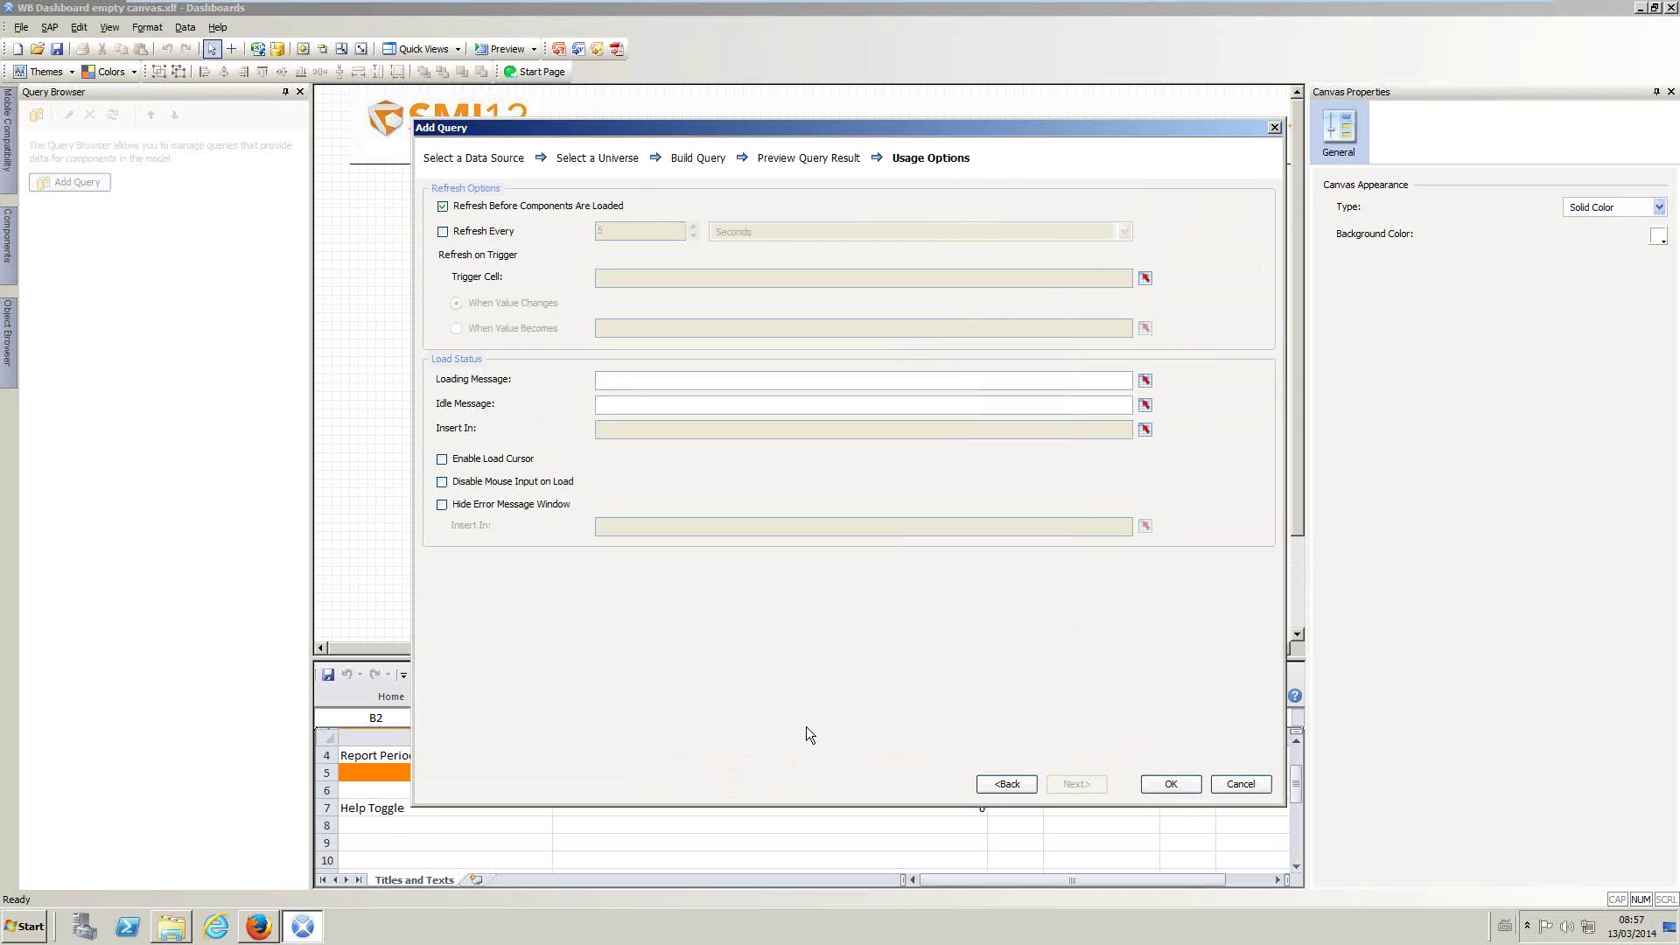
pyautogui.click(1171, 784)
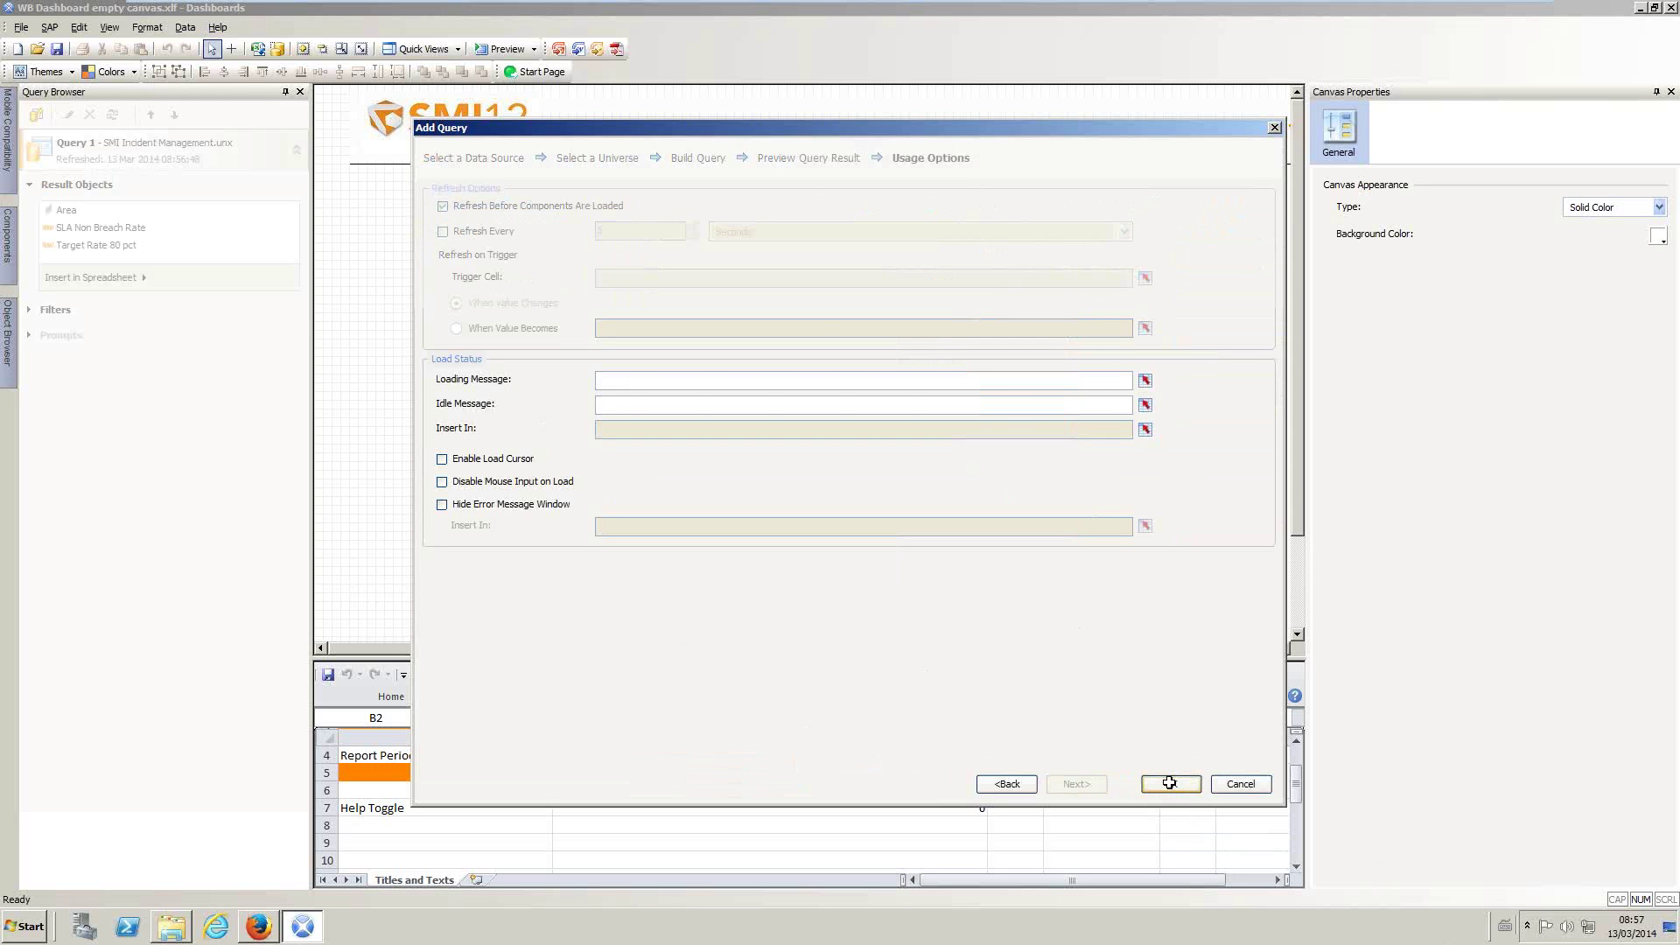
pyautogui.click(7, 332)
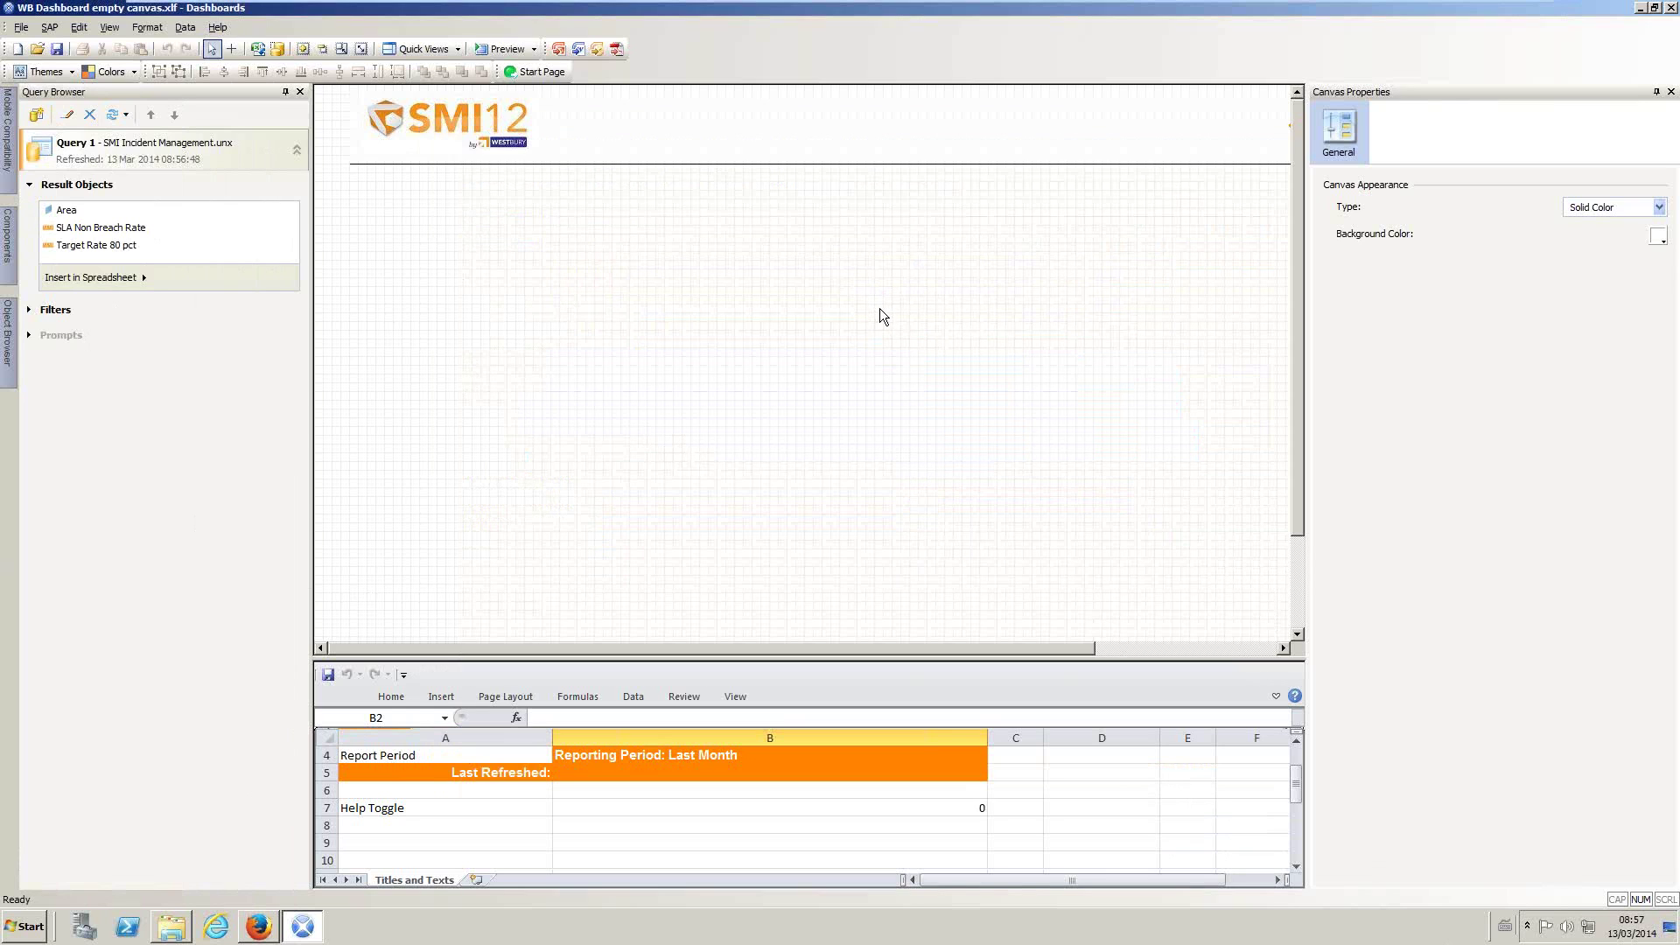
# Step: Add a worksheet named "Non Breach Rate last month" and widen its columns A to C
pyautogui.click(475, 881)
pyautogui.doubleClick(484, 880)
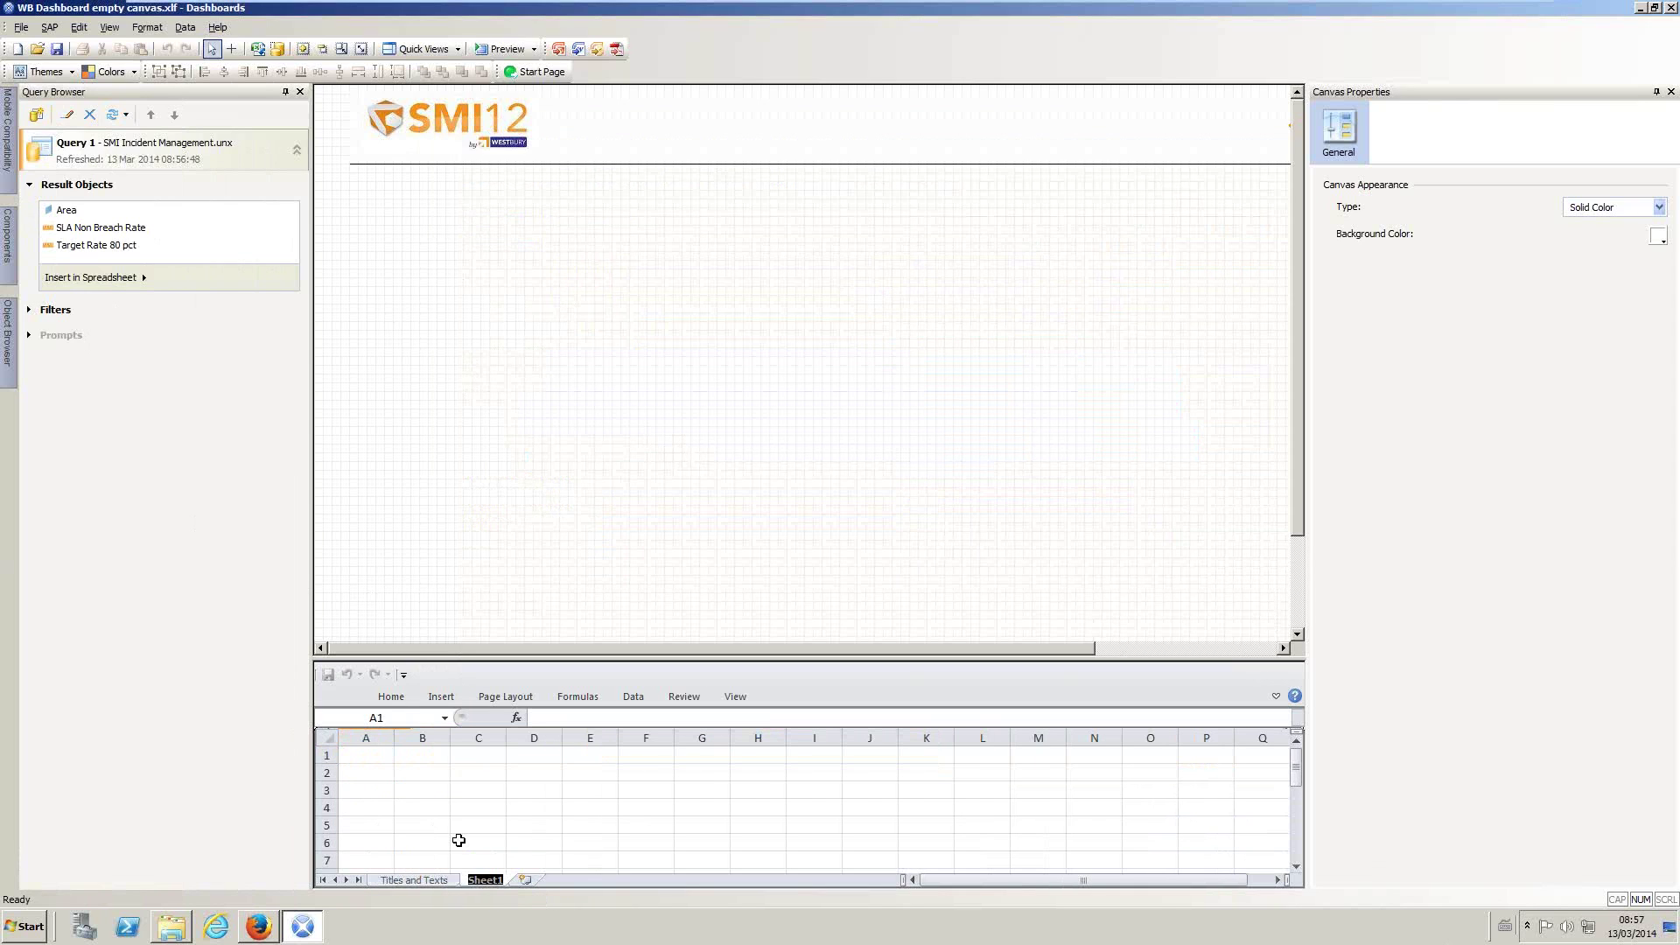
pyautogui.write('Non Breach Rate last month')
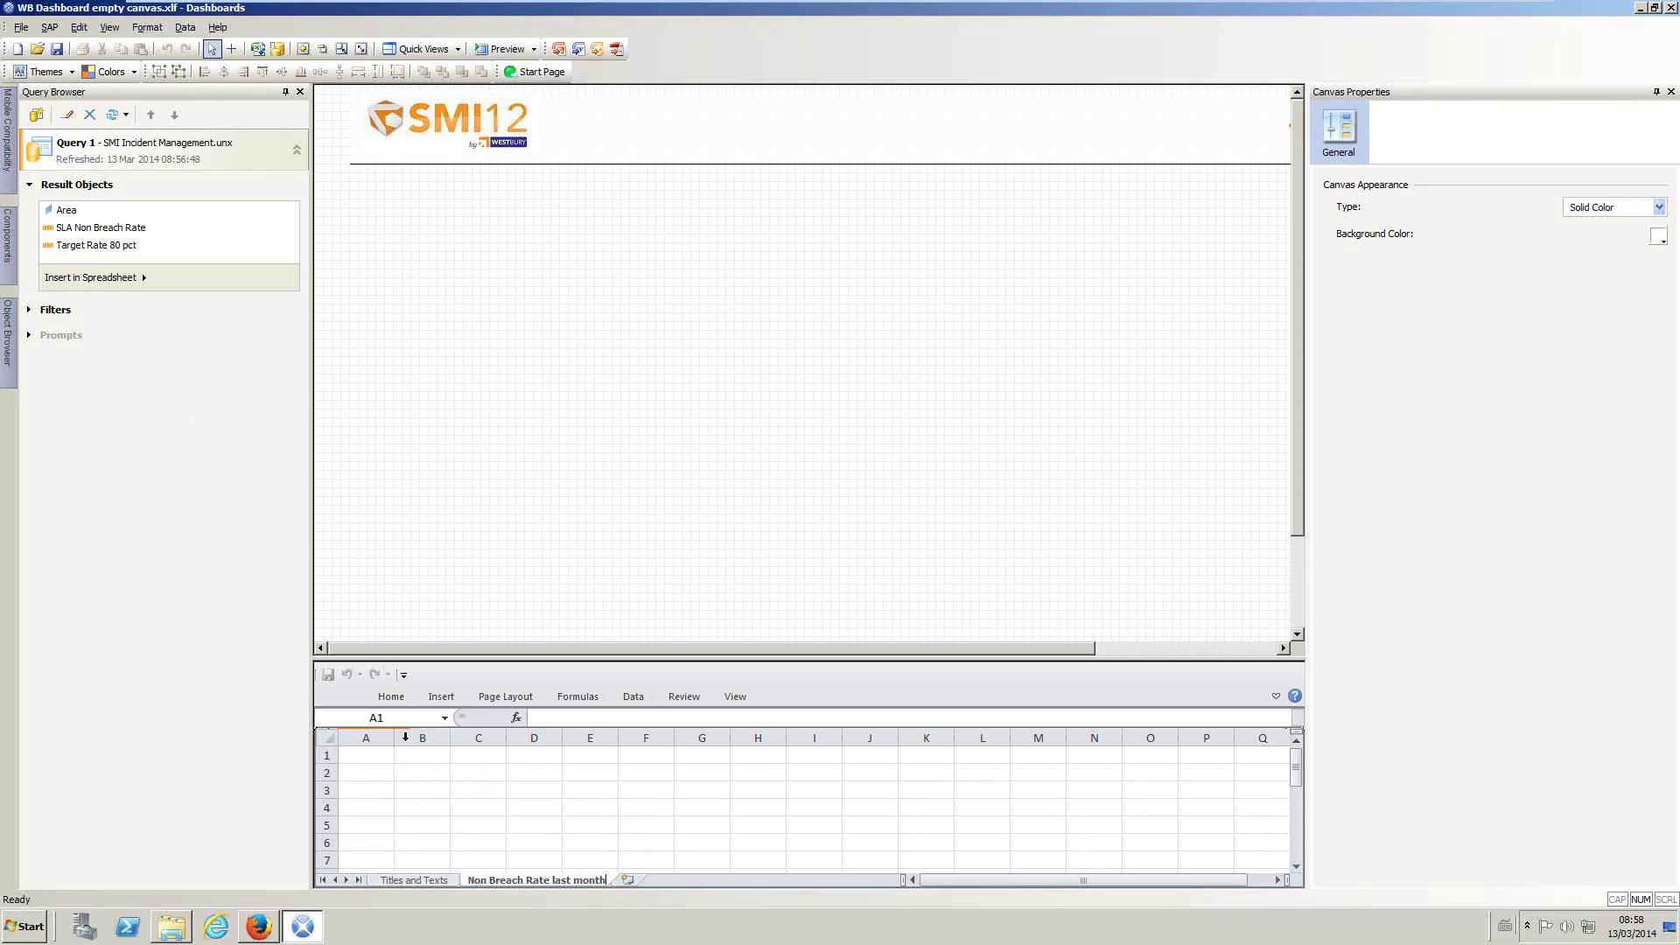
pyautogui.moveTo(390, 741); pyautogui.dragTo(681, 742)
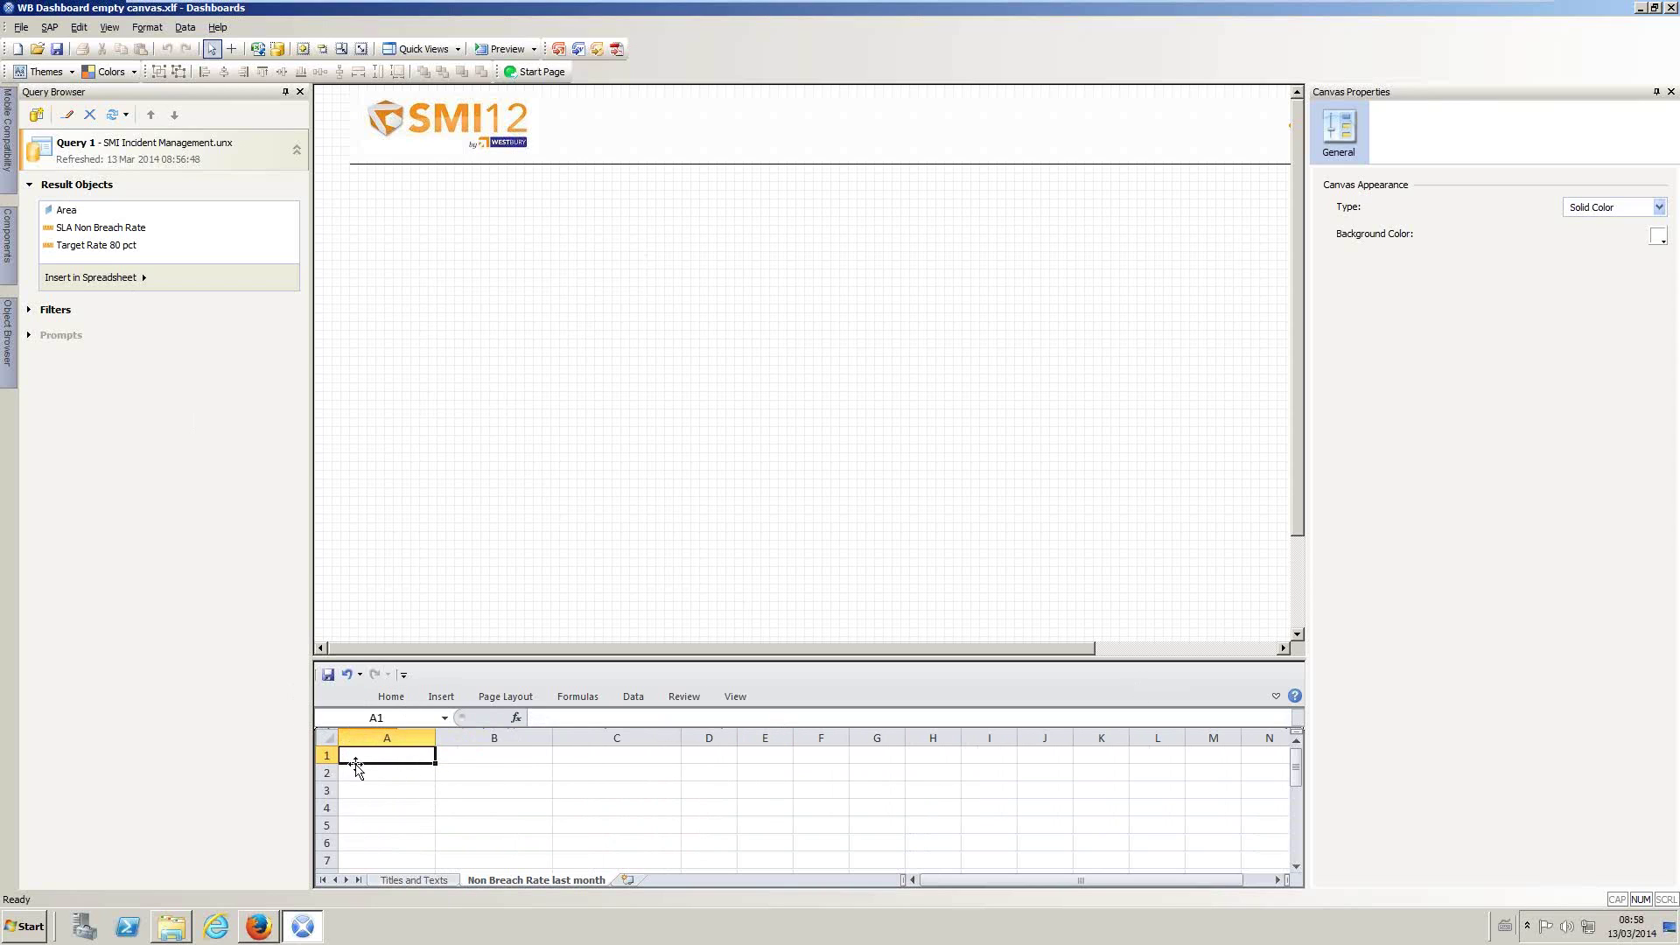
# Step: Enter the headers Area, Non Breach Rate and Target in cells A1 to C1, narrowing column C and widening column A
pyautogui.doubleClick(408, 755)
pyautogui.write('Area')
pyautogui.click(506, 757)
pyautogui.write('Non Breach Rate')
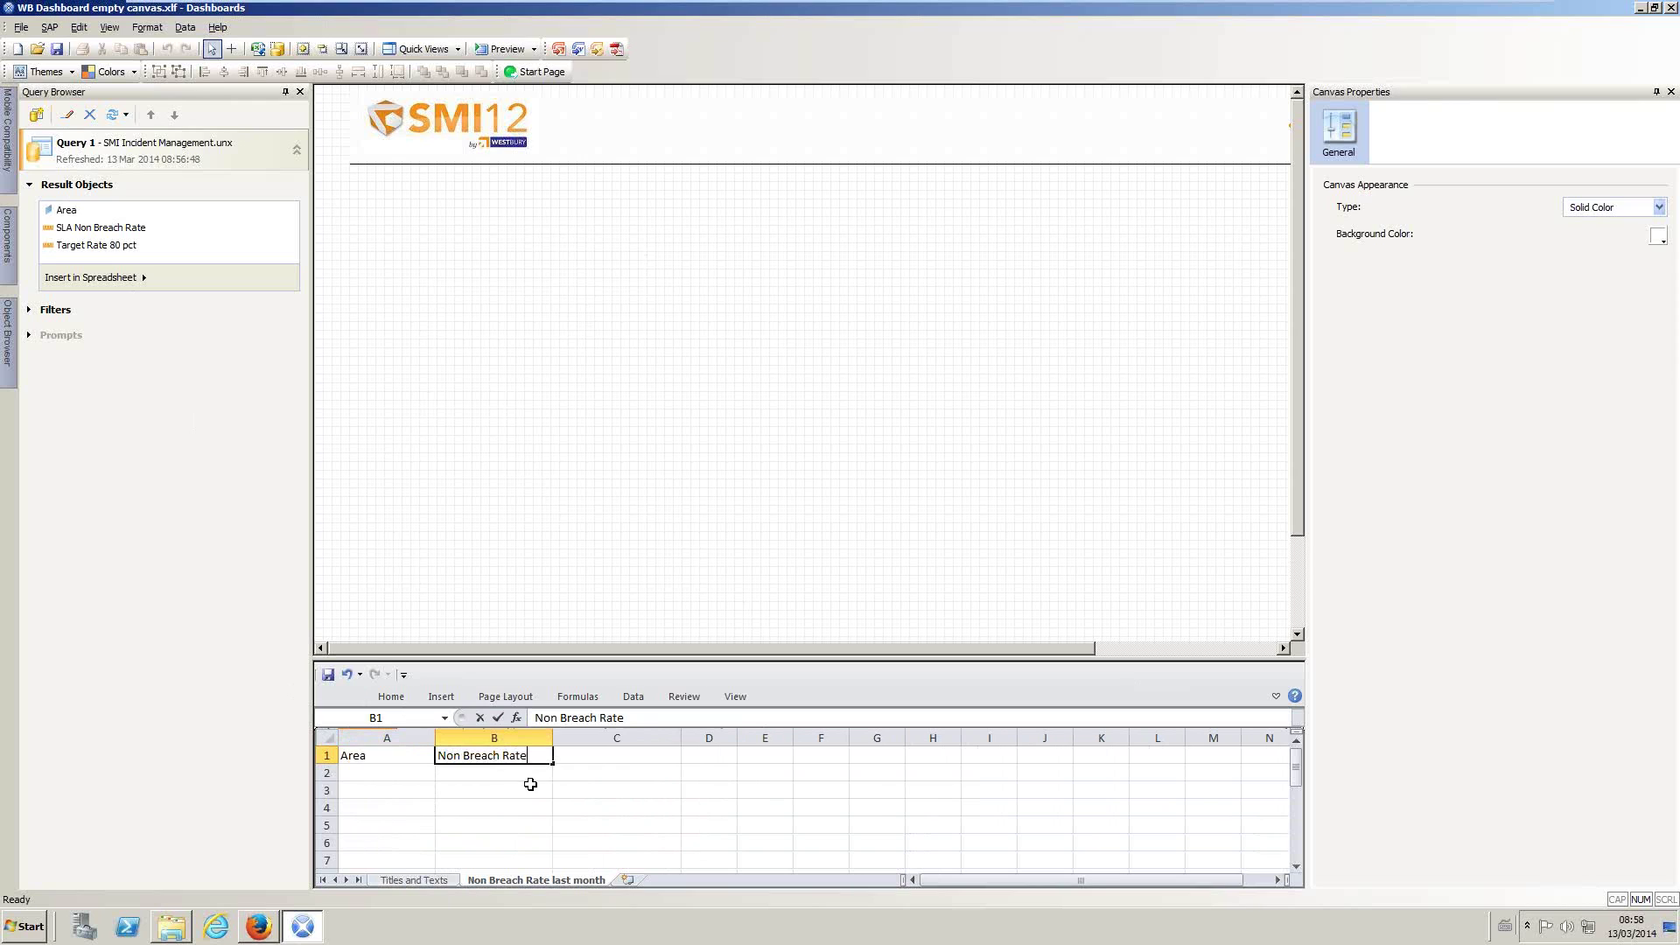
pyautogui.click(643, 756)
pyautogui.write('Target')
pyautogui.click(703, 750)
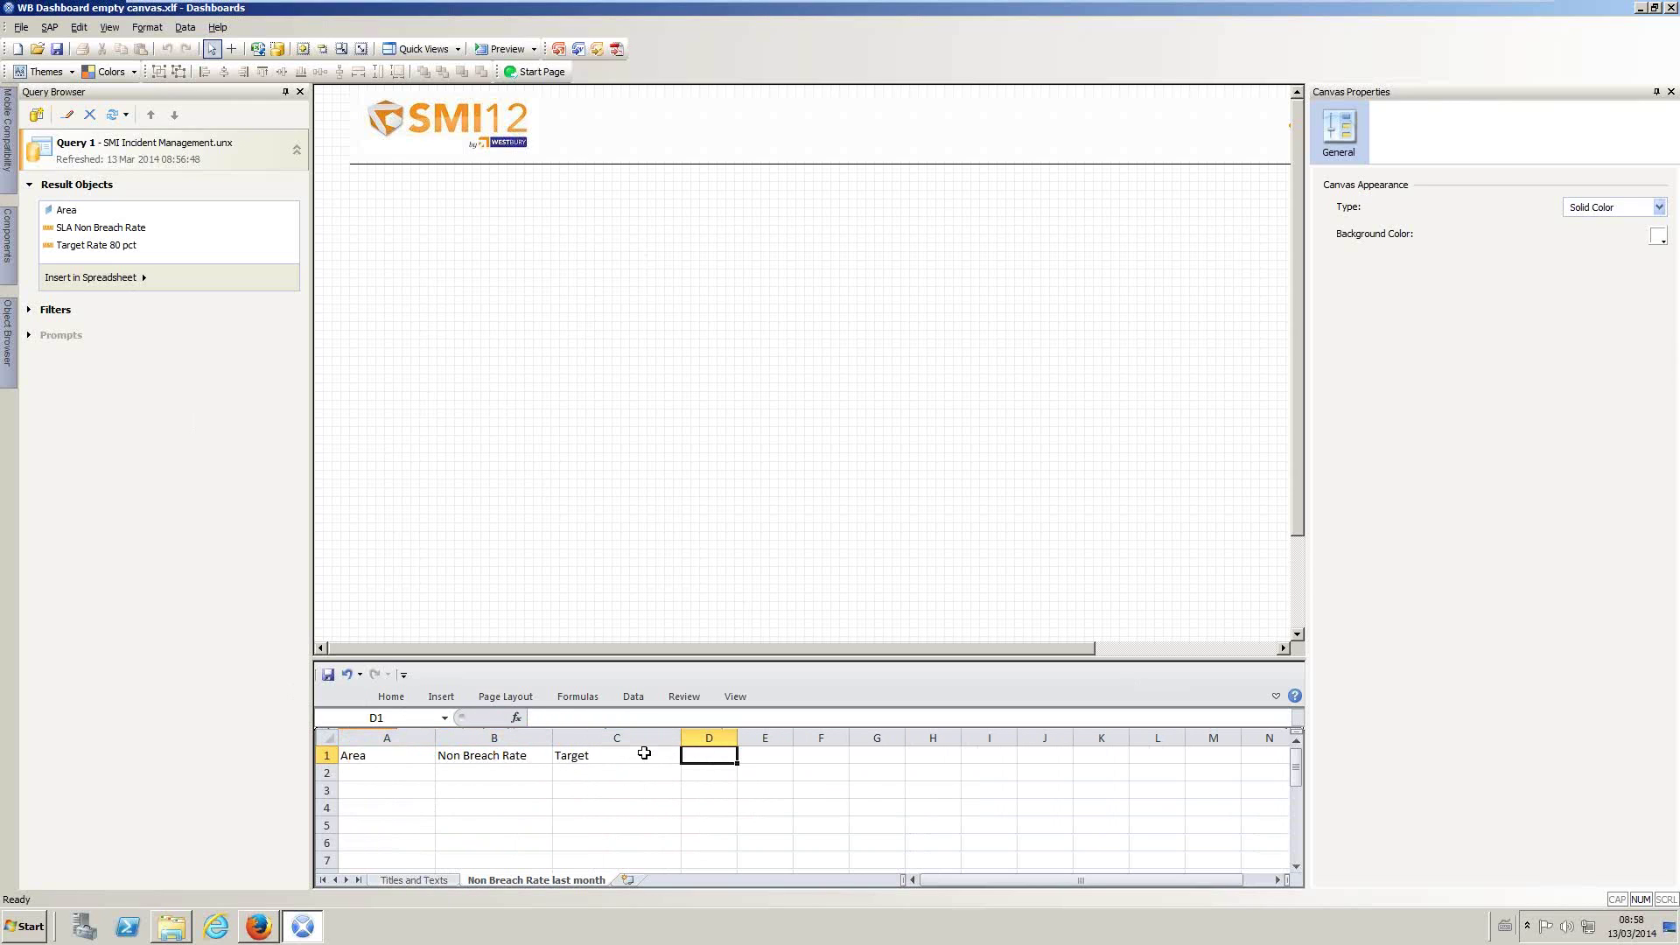
pyautogui.moveTo(681, 738); pyautogui.dragTo(646, 739)
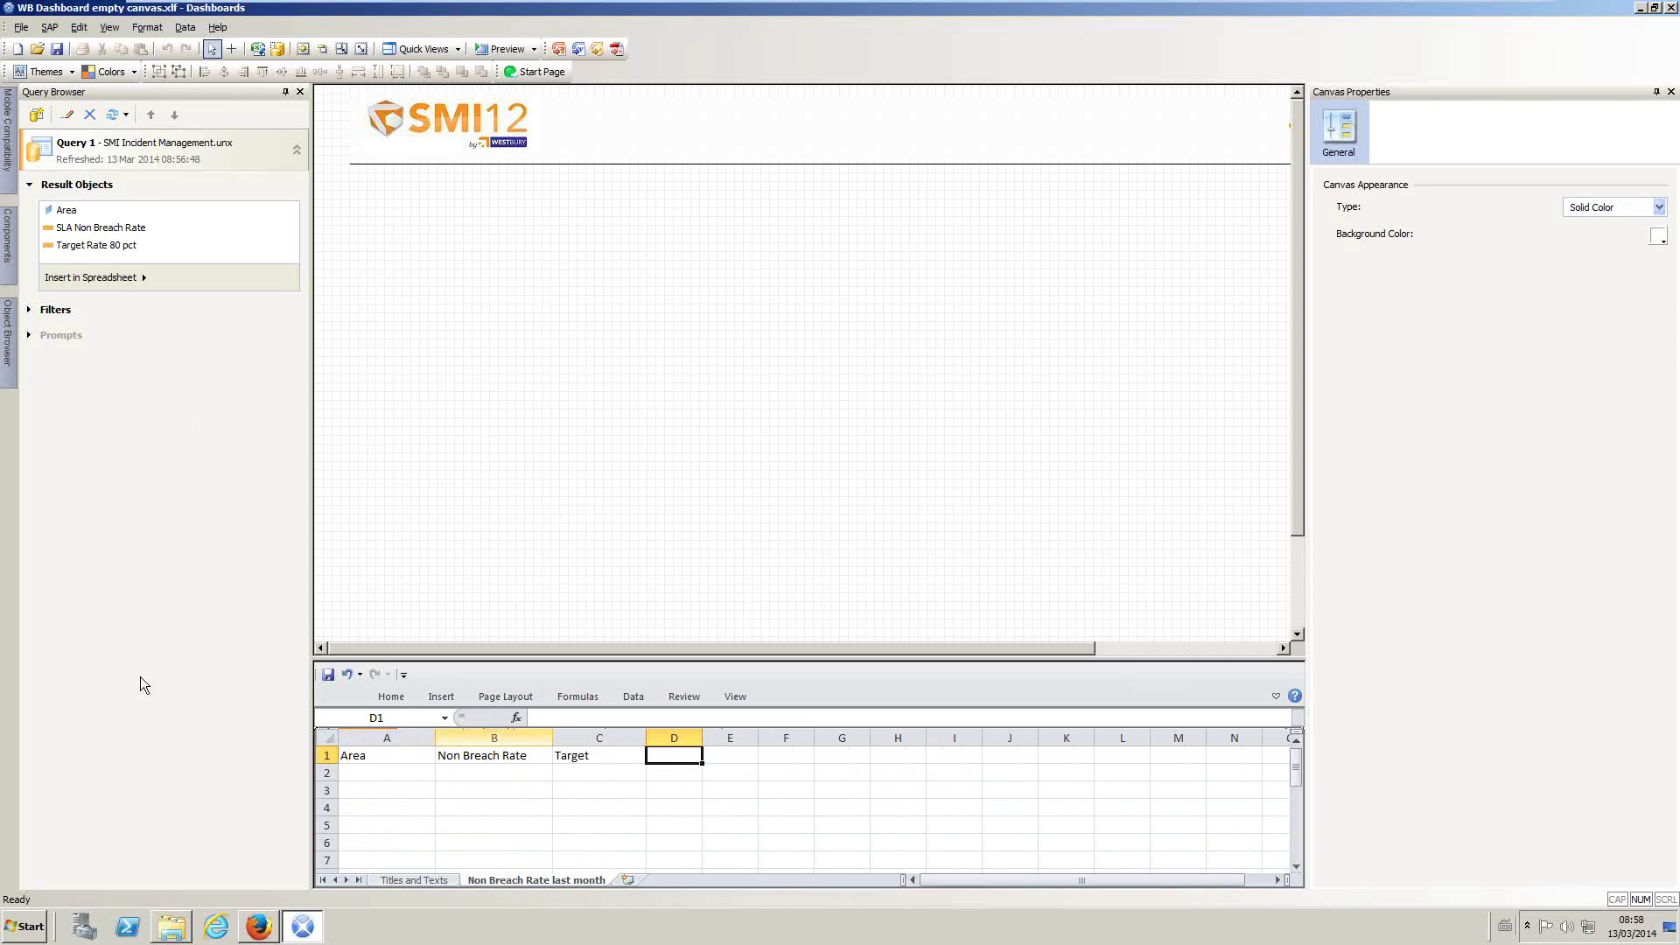
pyautogui.moveTo(445, 738); pyautogui.dragTo(501, 740)
# Step: Bind the query's Area result object to cells A2:A50 of the Non Breach Rate last month sheet
pyautogui.click(67, 212)
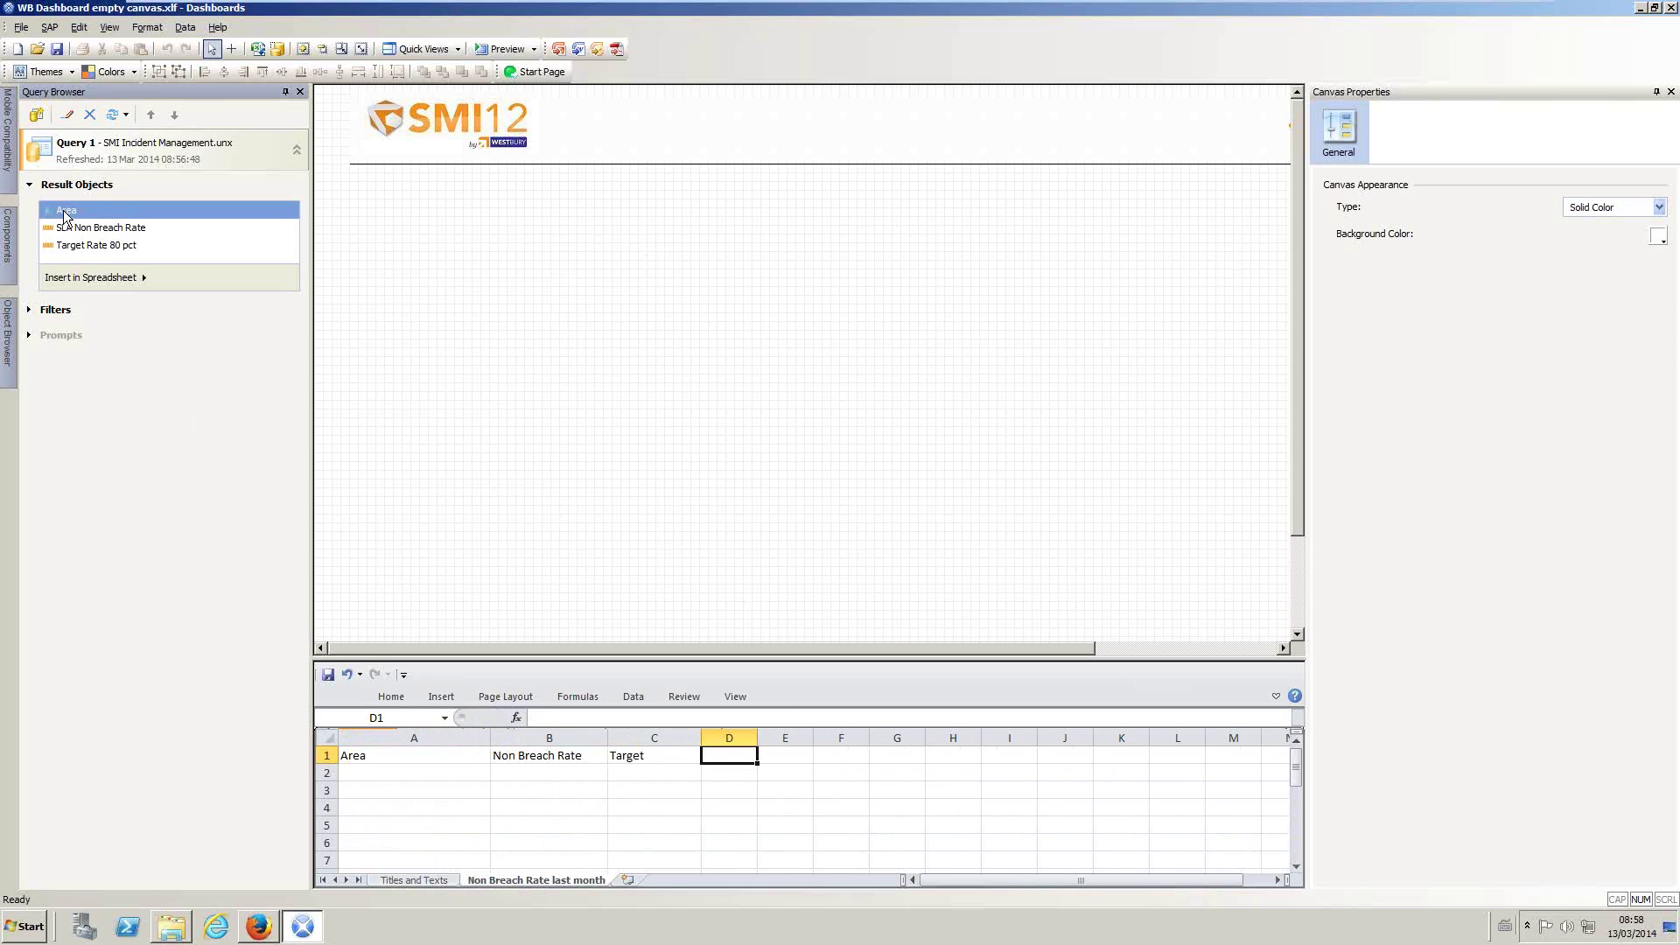
pyautogui.click(135, 280)
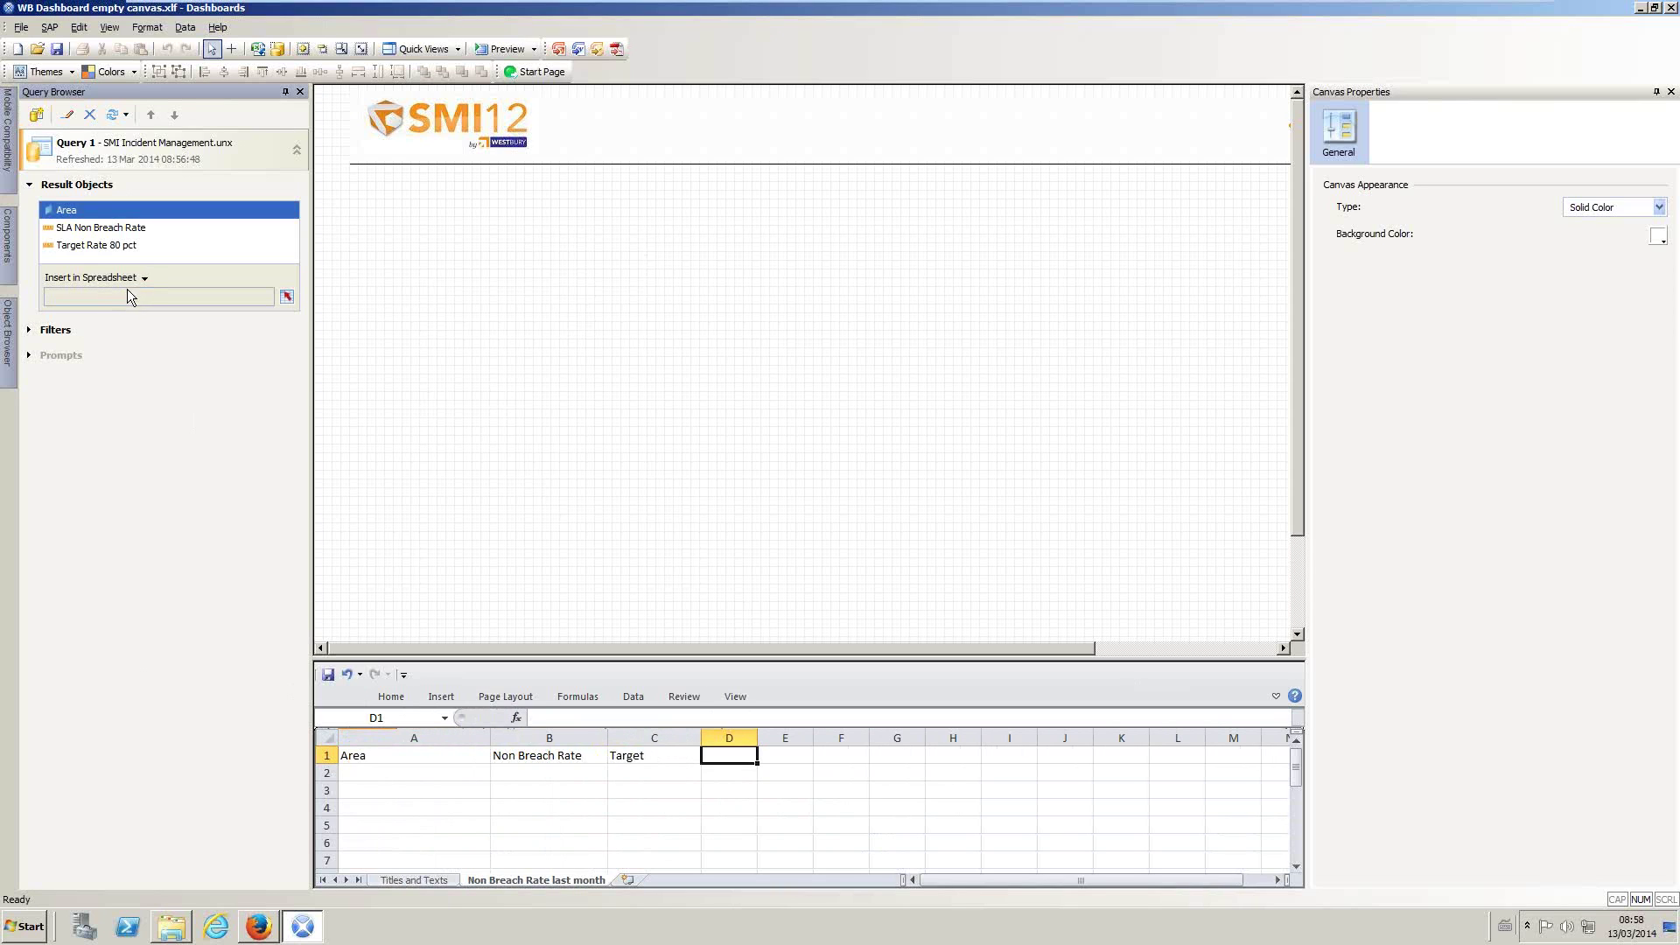
pyautogui.click(287, 297)
pyautogui.moveTo(390, 771); pyautogui.dragTo(393, 842)
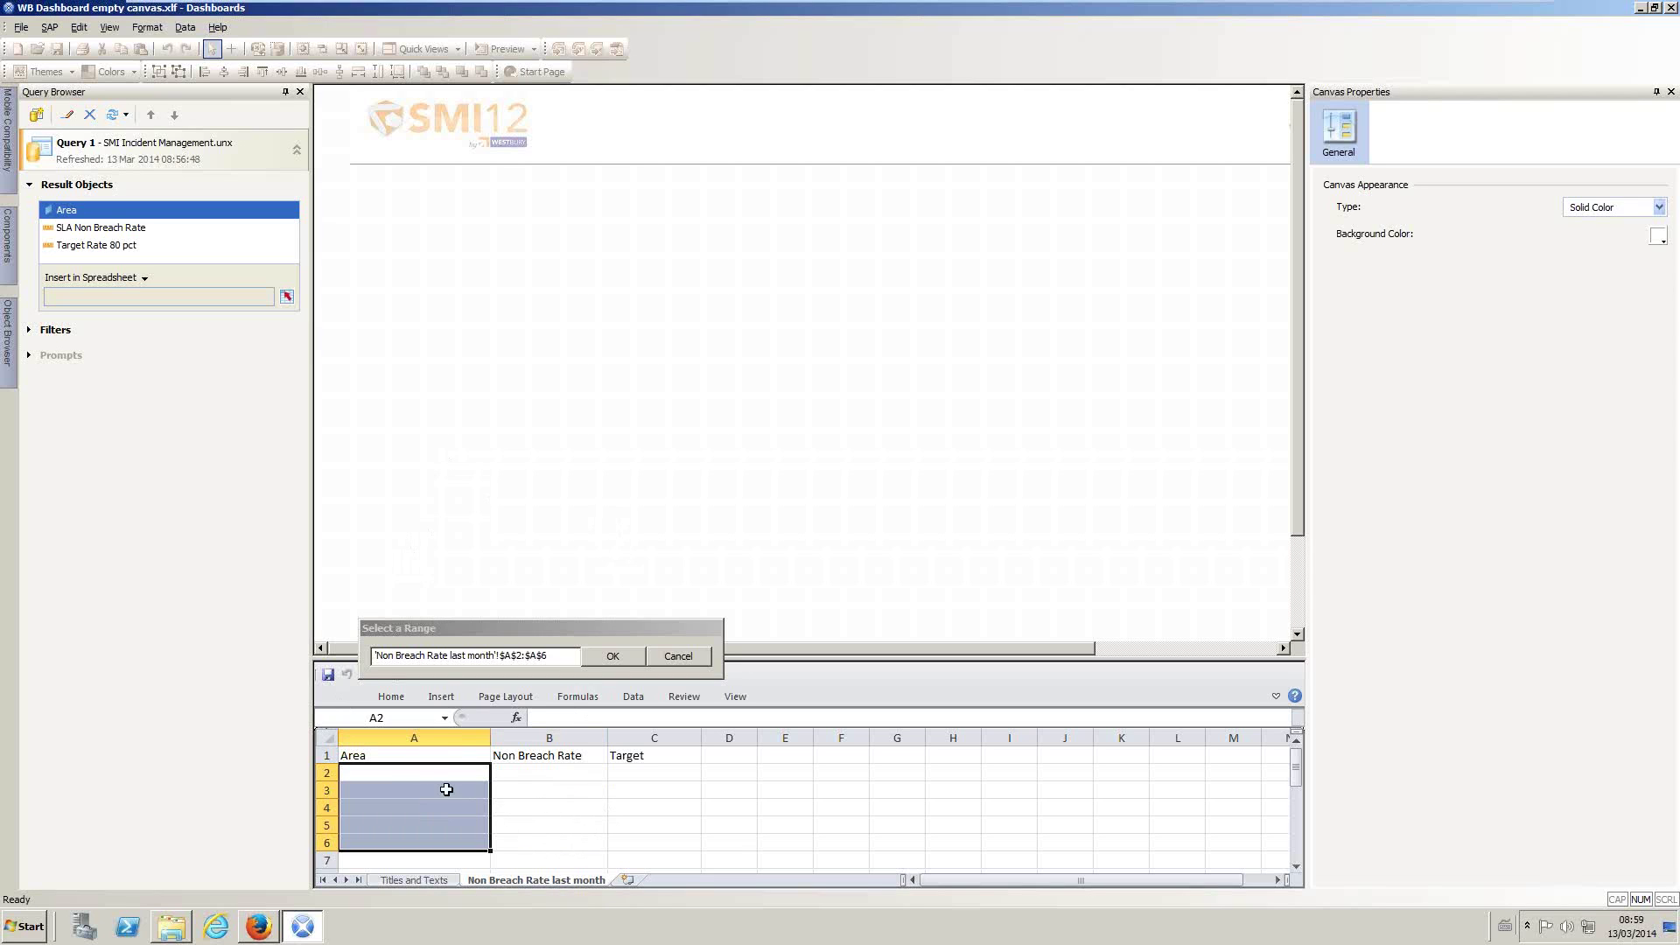
pyautogui.click(549, 655)
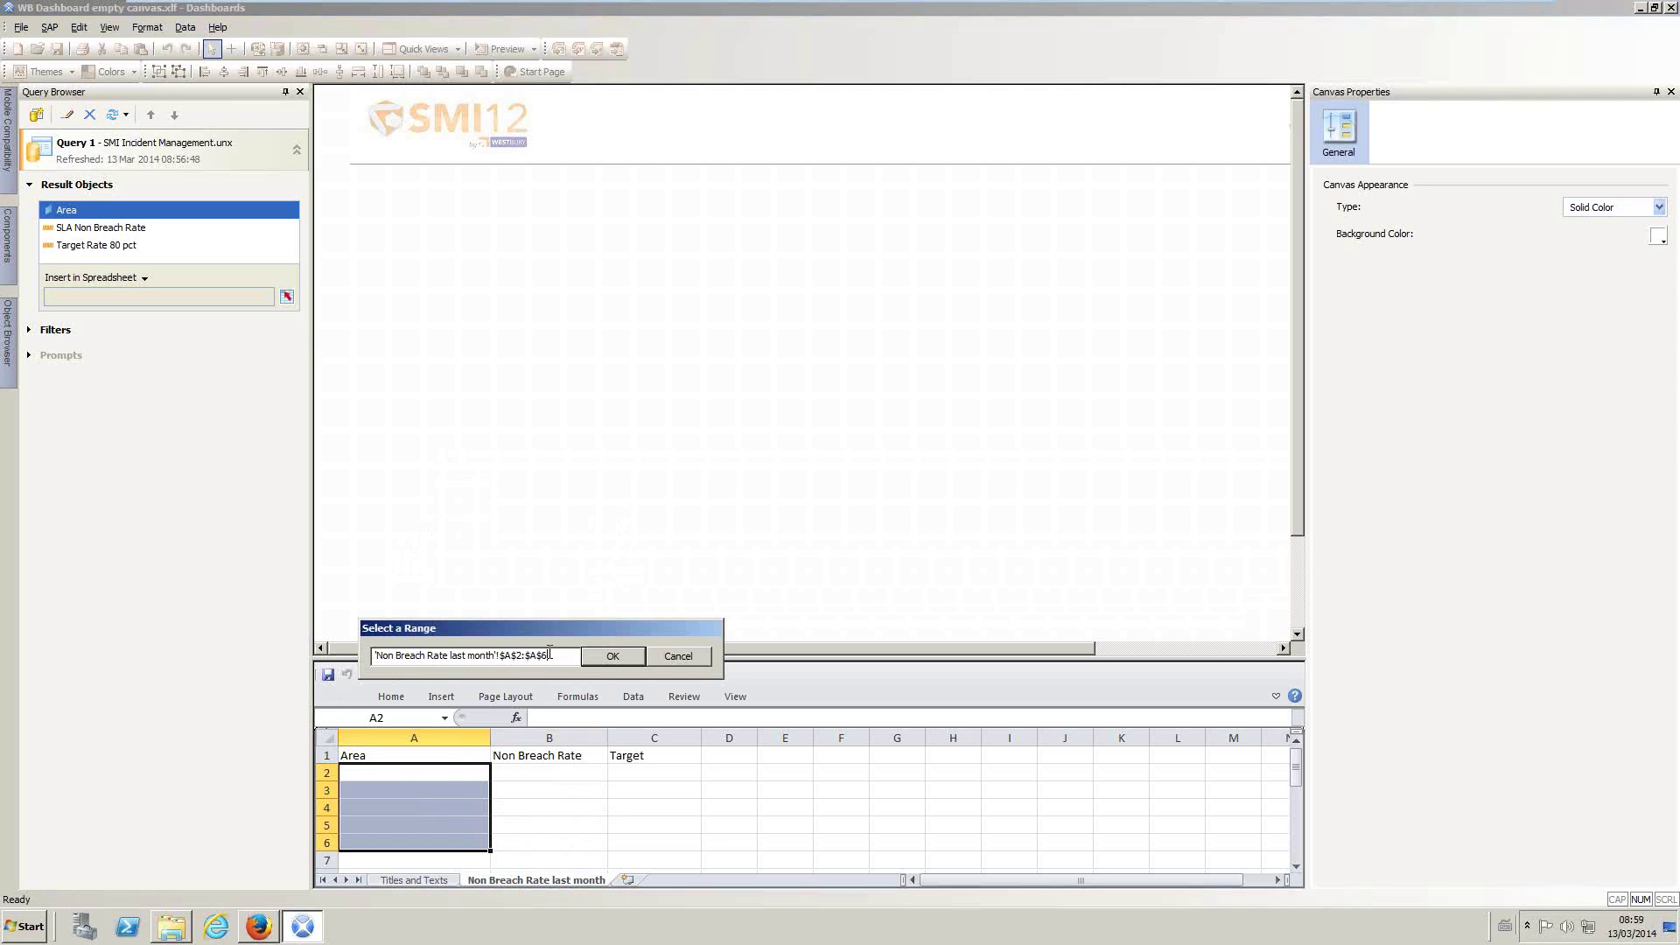
pyautogui.write('50')
pyautogui.click(604, 656)
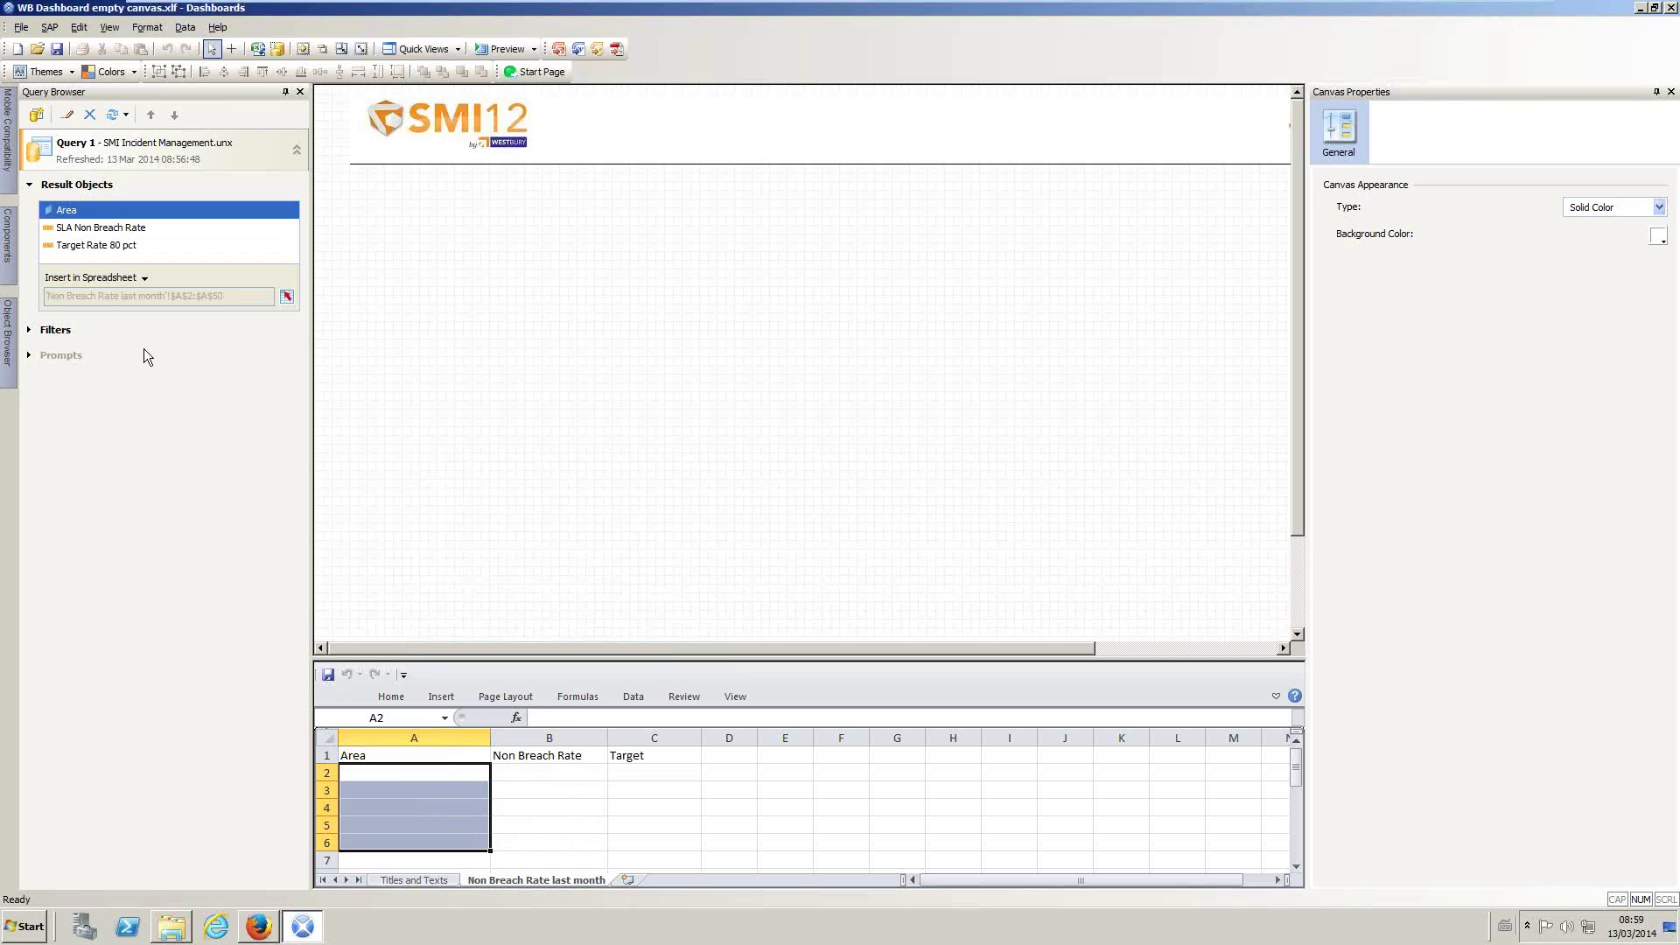
# Step: Bind the SLA Non Breach Rate result object to cells B2:B50 of the same sheet
pyautogui.click(87, 228)
pyautogui.click(287, 297)
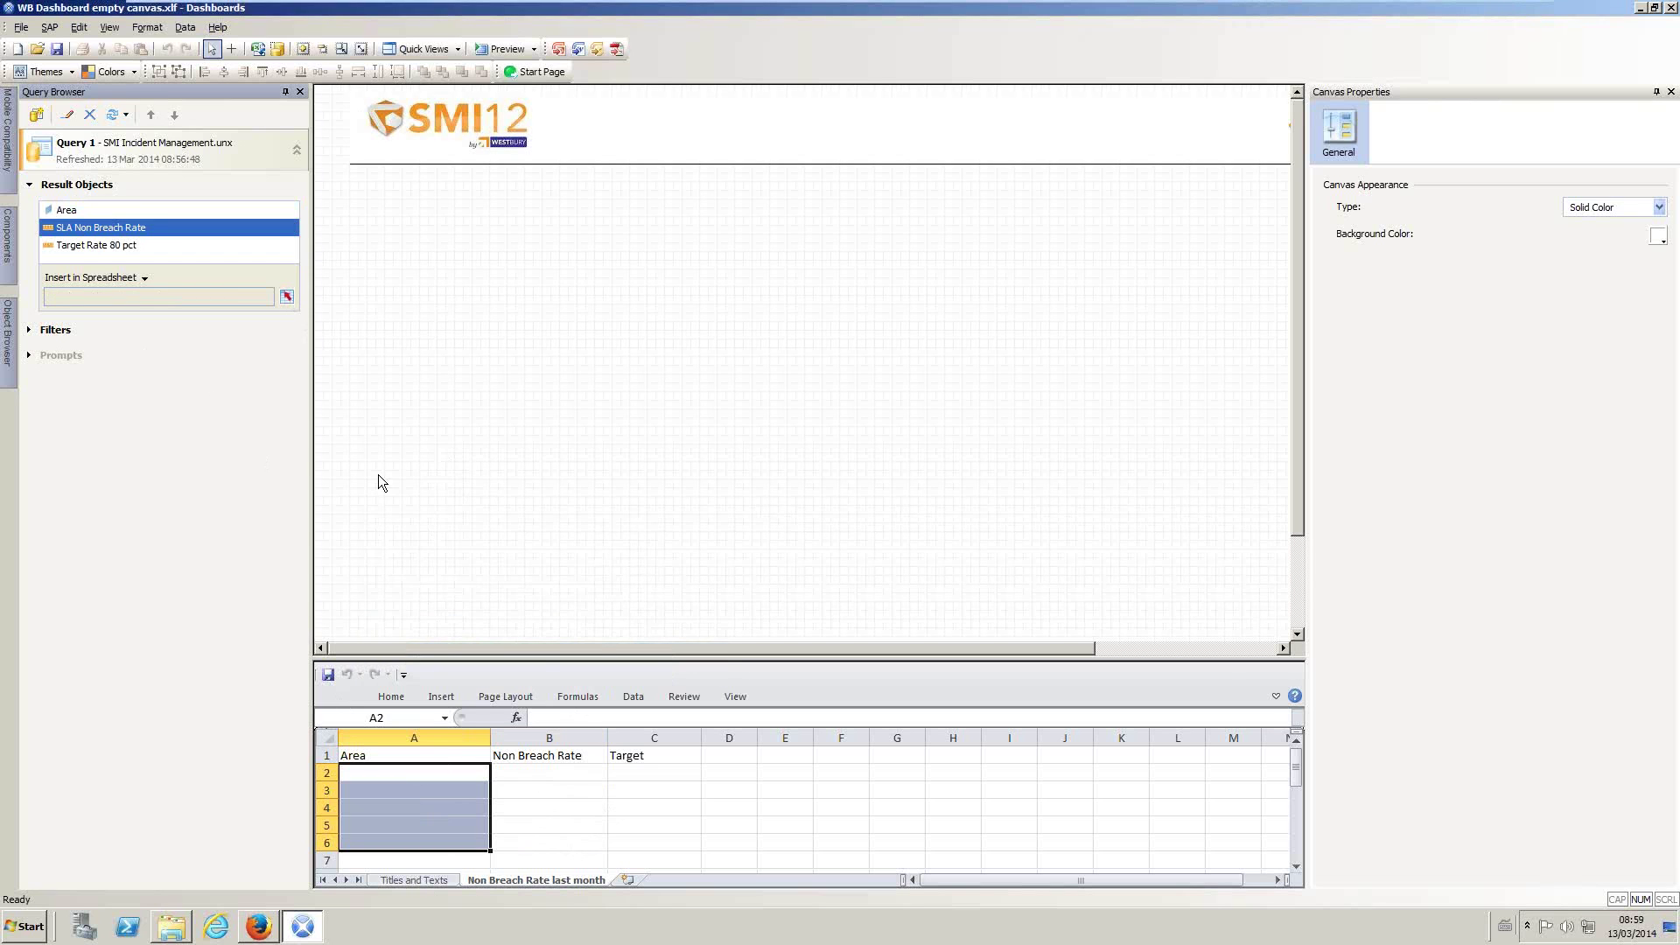
pyautogui.moveTo(541, 777); pyautogui.dragTo(541, 865)
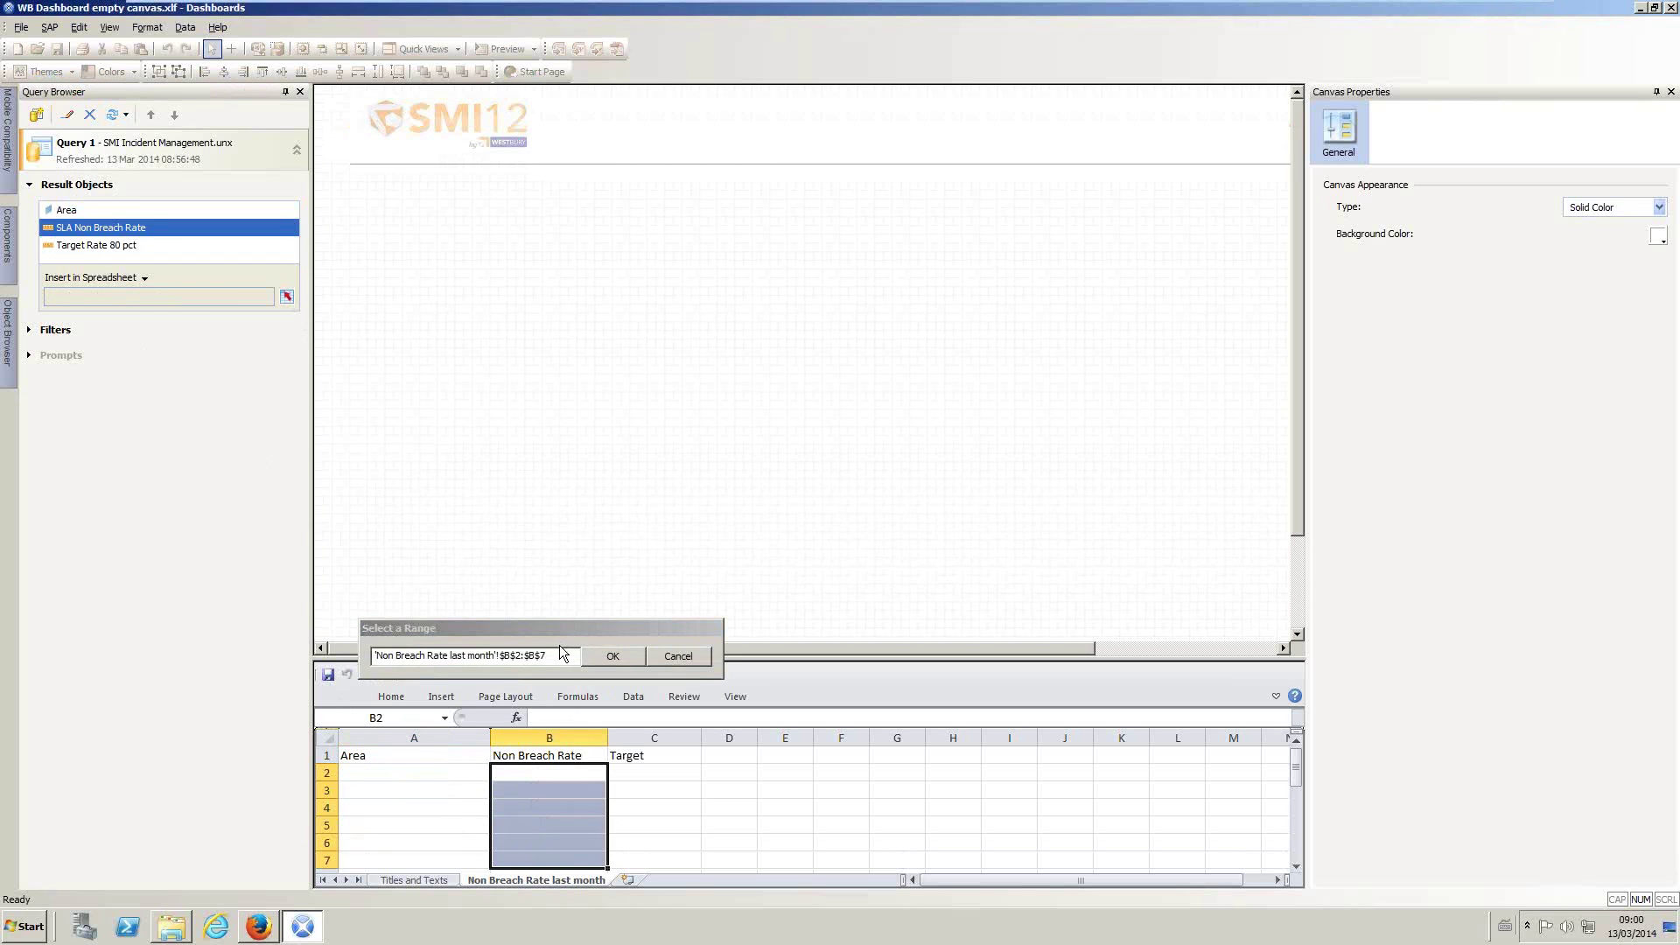
pyautogui.click(559, 657)
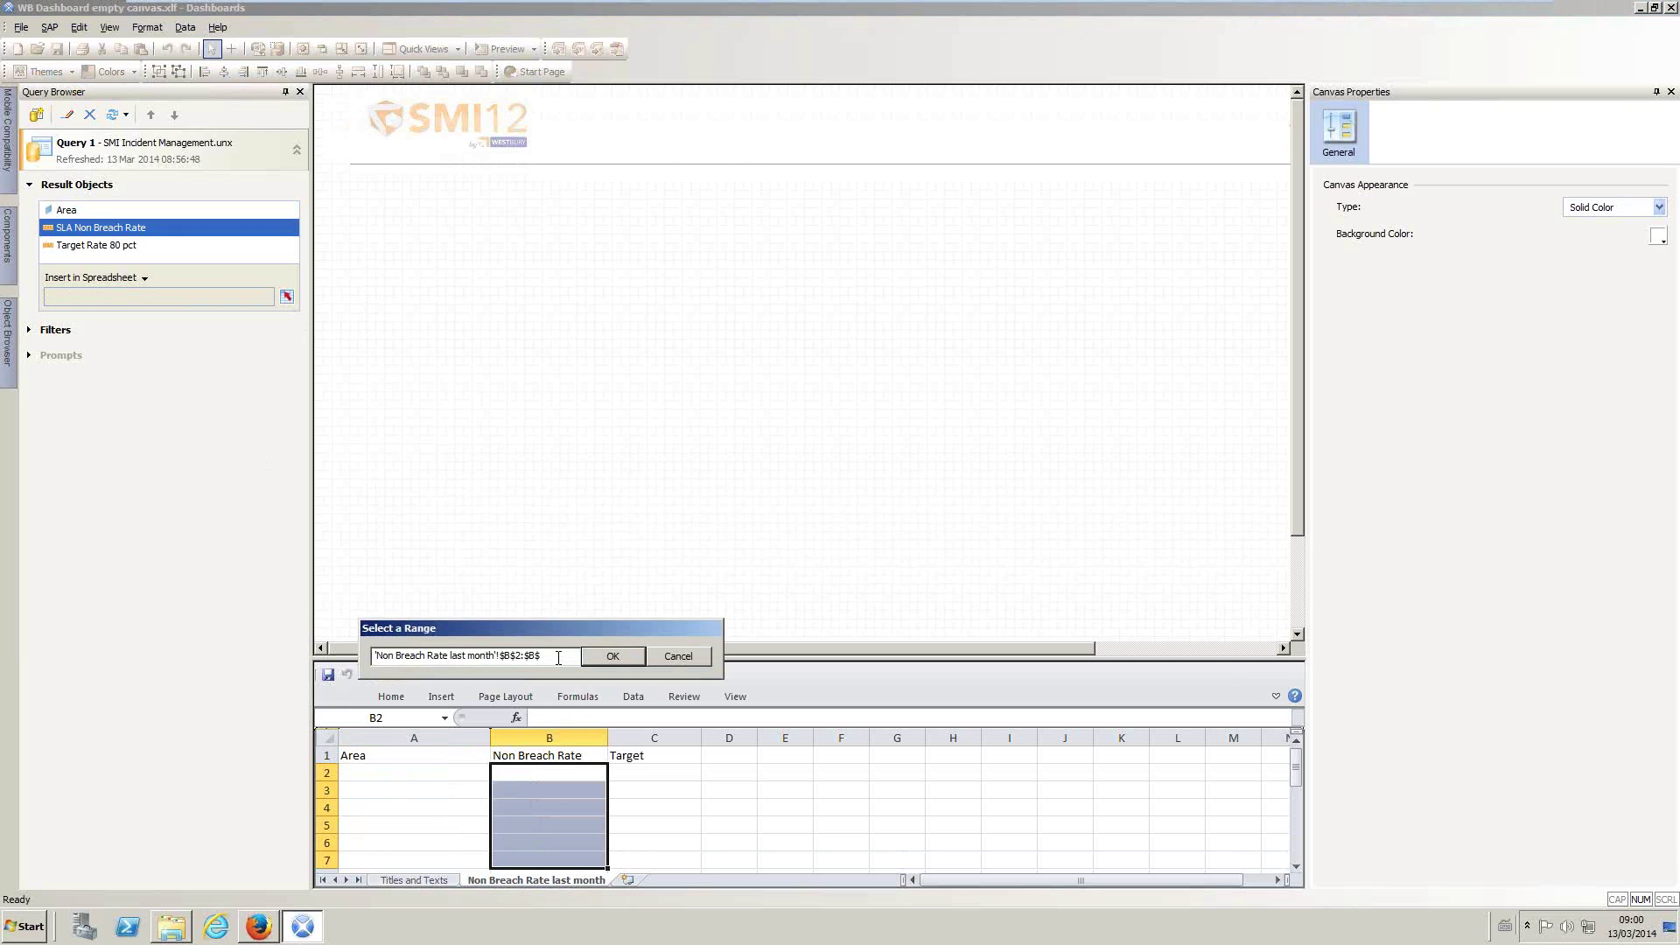
pyautogui.write('50')
pyautogui.click(612, 656)
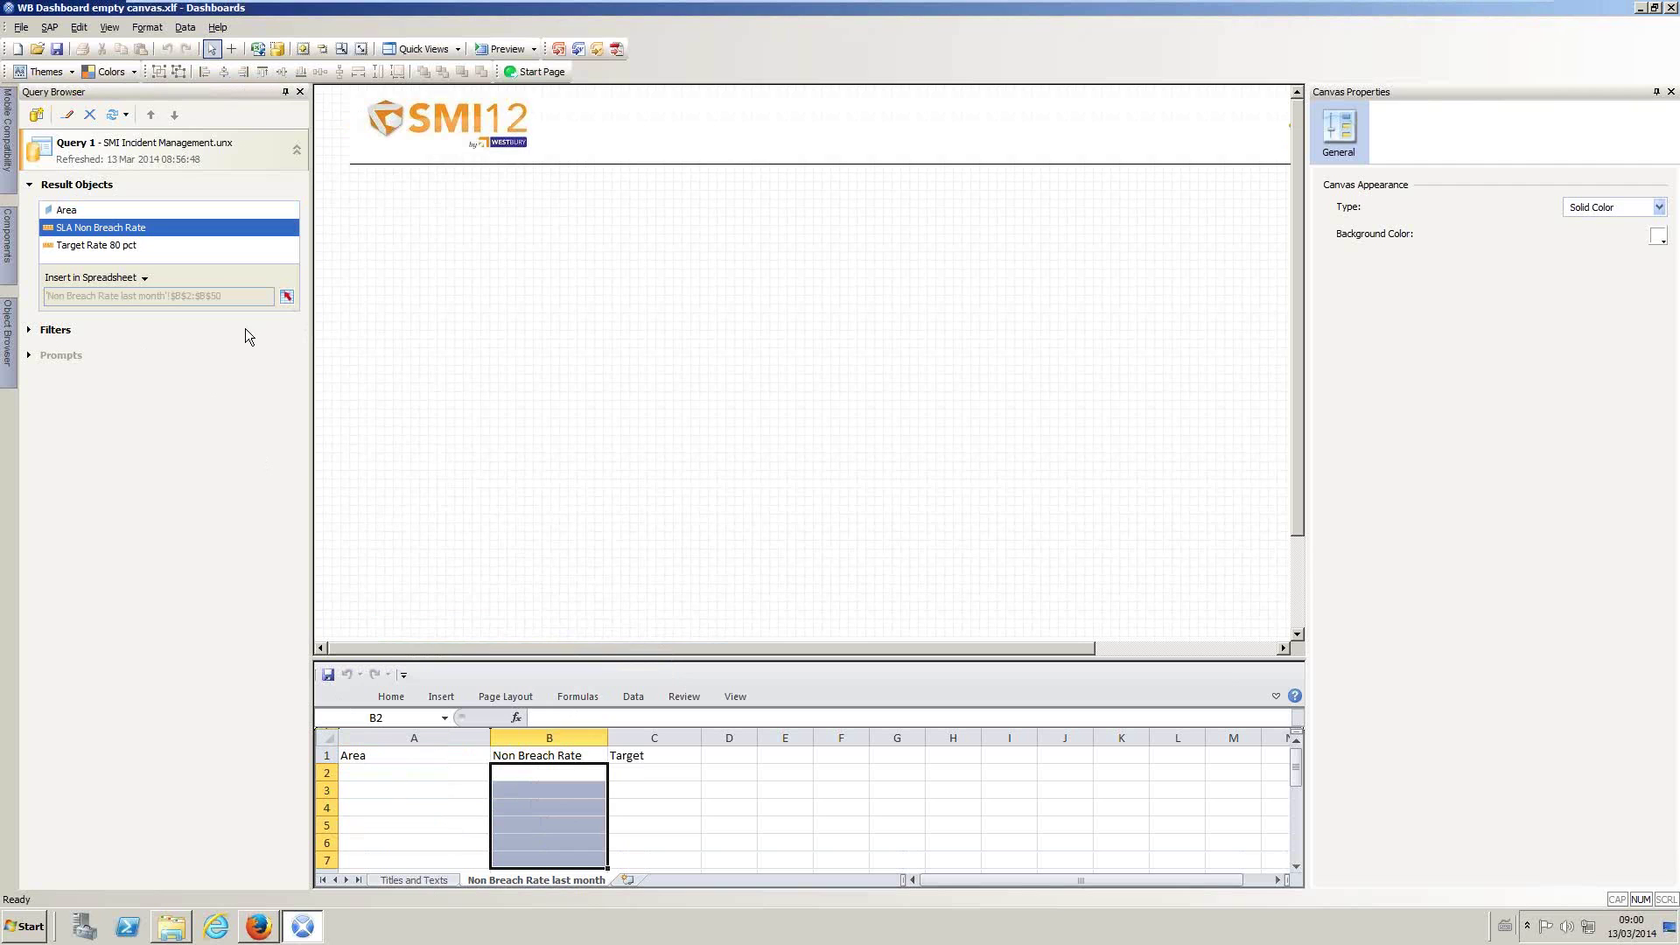
# Step: Bind the Target Rate 80 pct result object to cells C2:C50 of the same sheet
pyautogui.click(77, 245)
pyautogui.click(288, 298)
pyautogui.moveTo(631, 774); pyautogui.dragTo(635, 840)
pyautogui.click(557, 663)
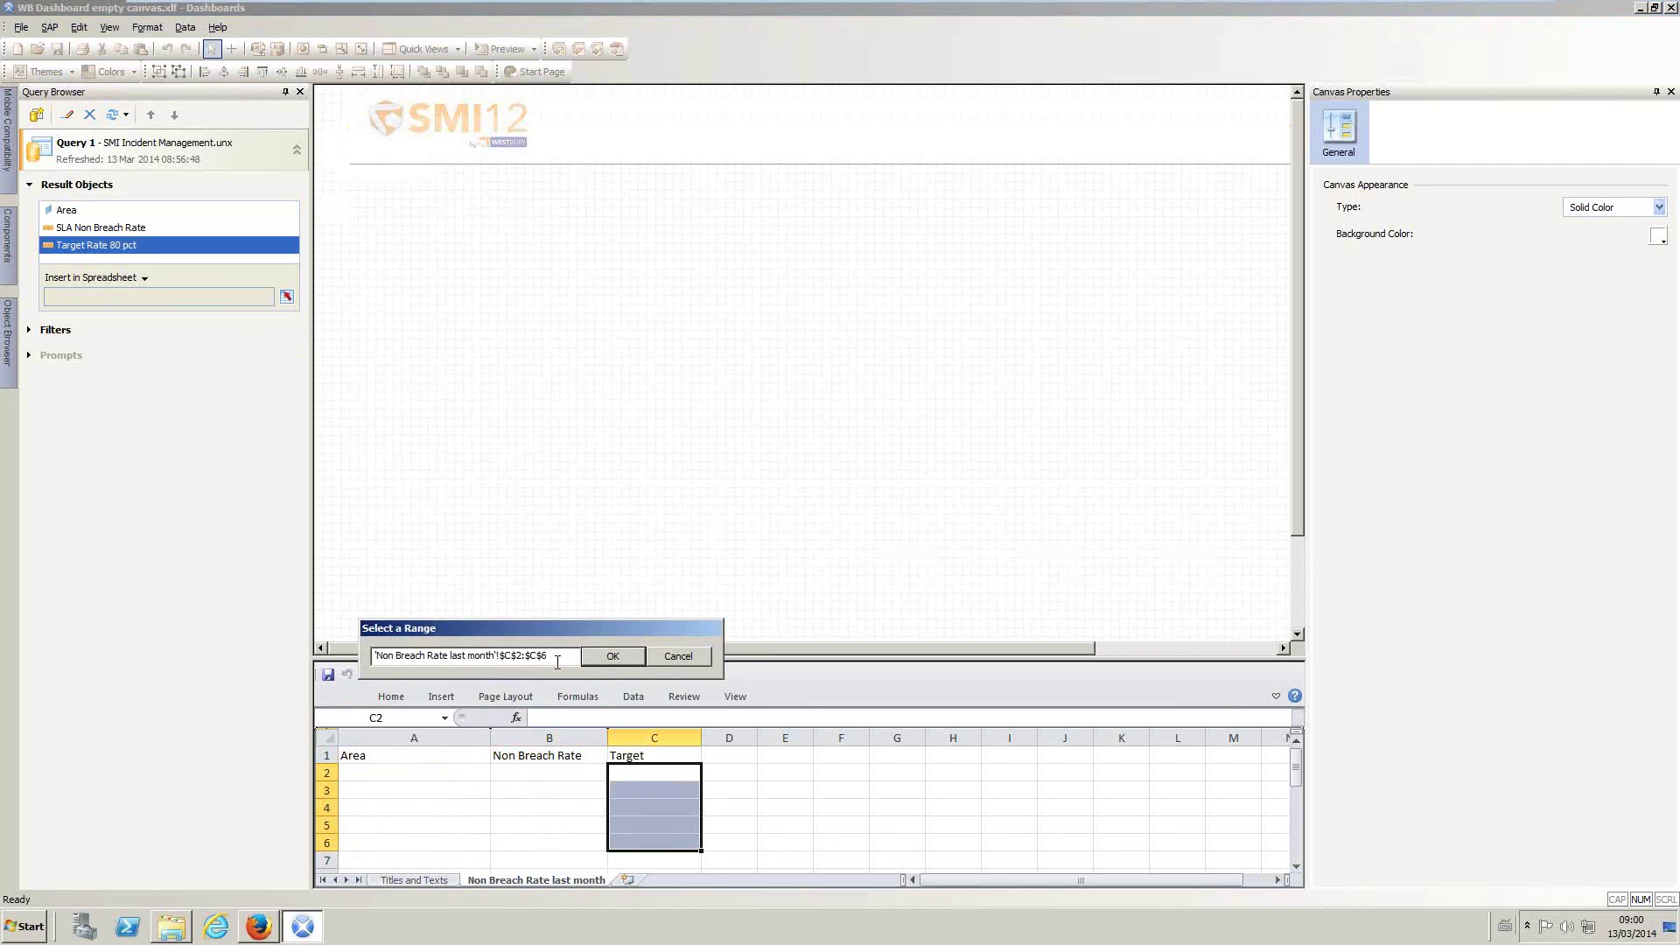
pyautogui.click(611, 655)
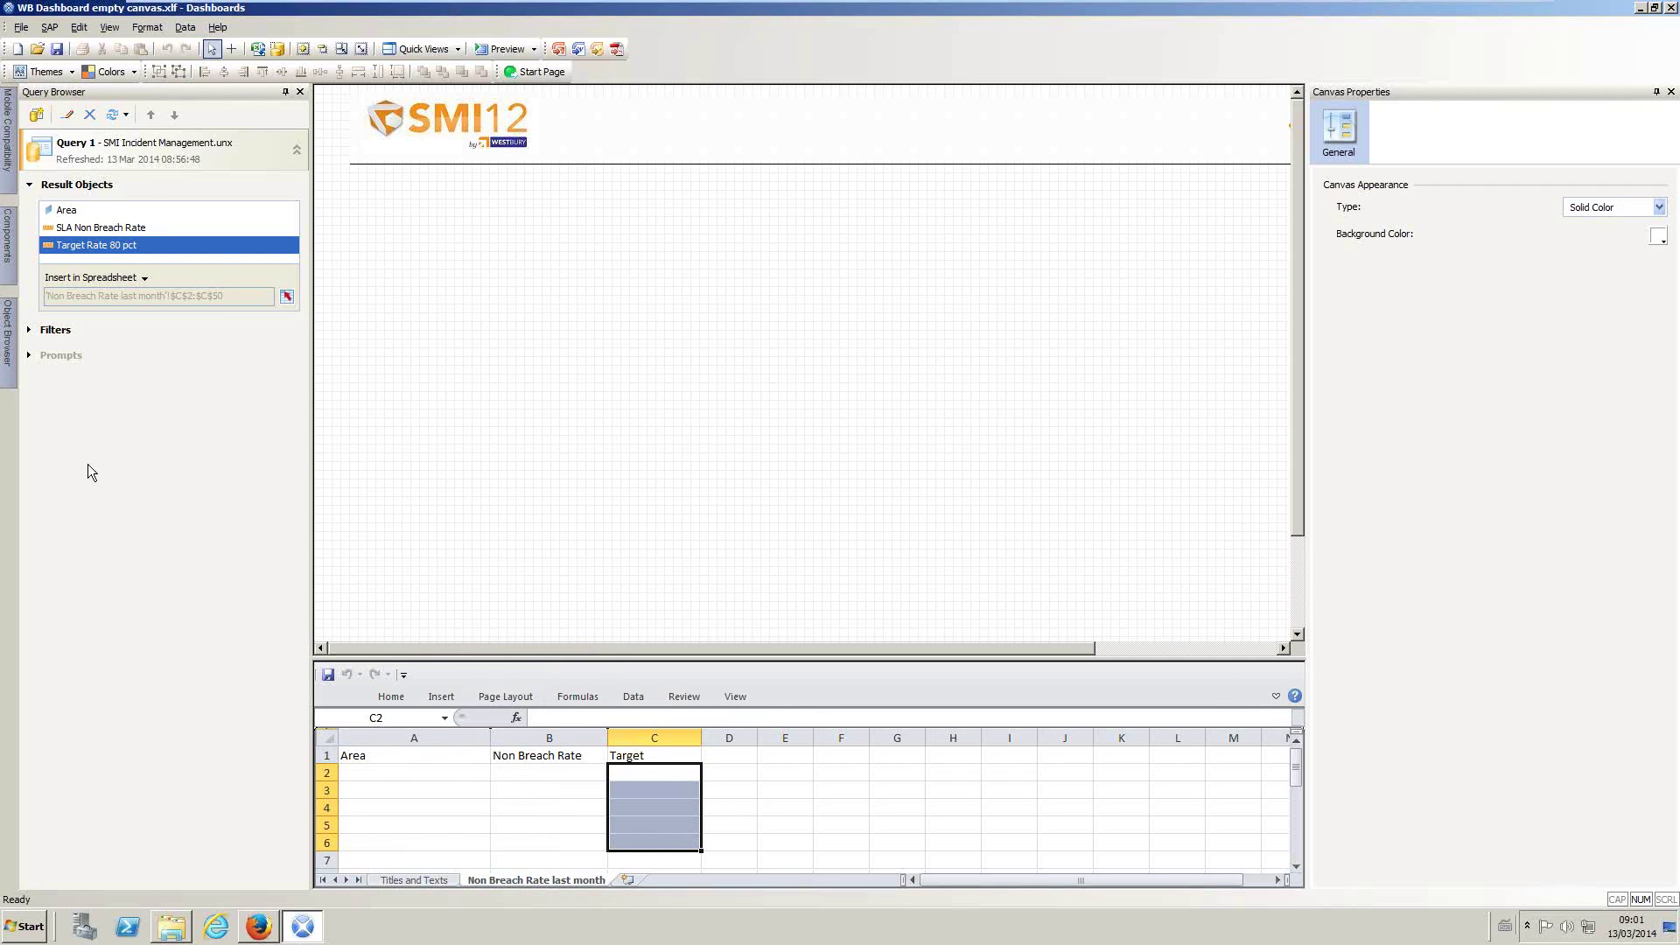
# Step: Place a Column Line Chart on the canvas below the SMI12 logo and make it taller
pyautogui.click(9, 254)
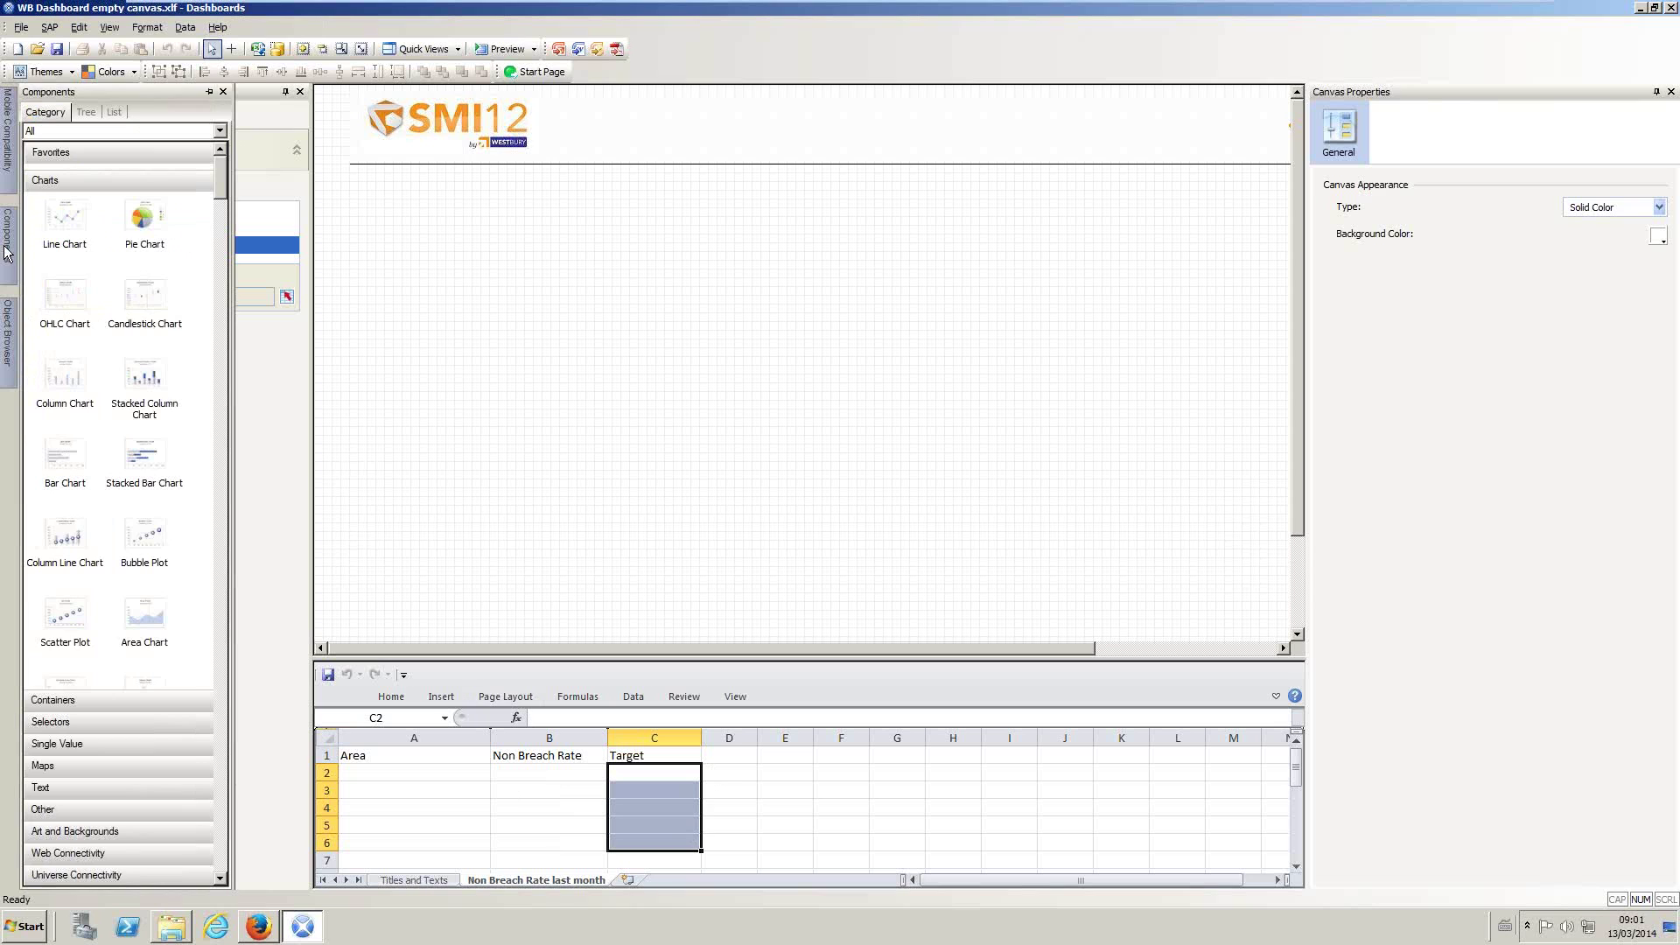
pyautogui.moveTo(224, 182)
pyautogui.mouseDown()
pyautogui.moveTo(220, 275)
pyautogui.moveTo(224, 173)
pyautogui.mouseUp()
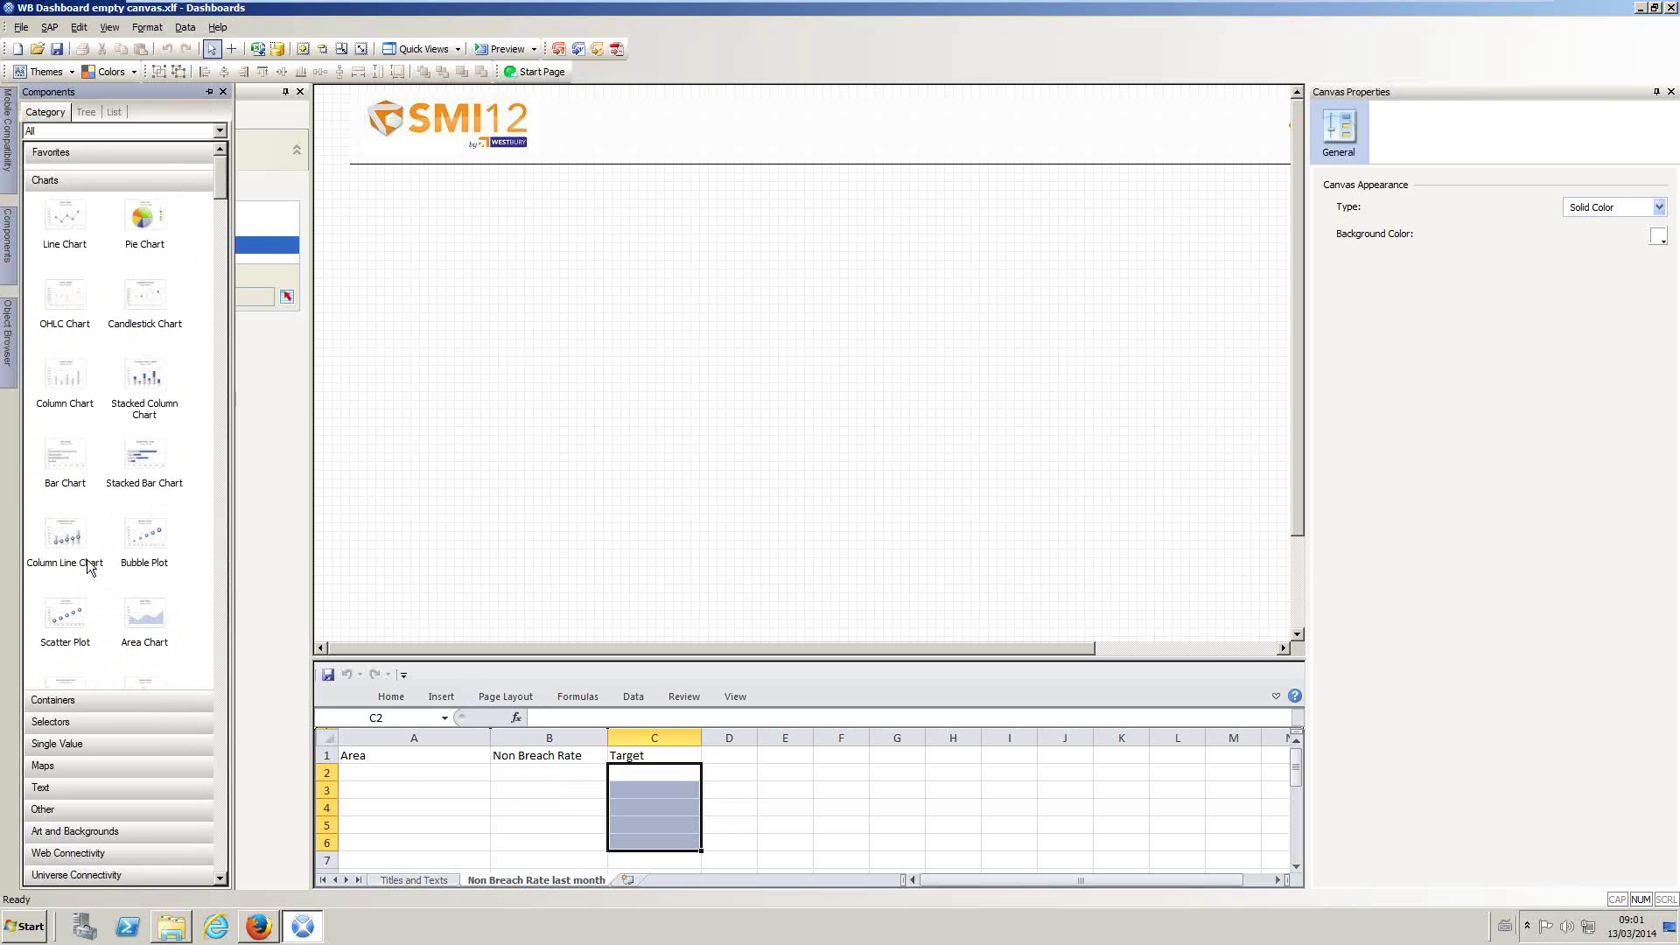
pyautogui.moveTo(74, 544); pyautogui.dragTo(364, 191)
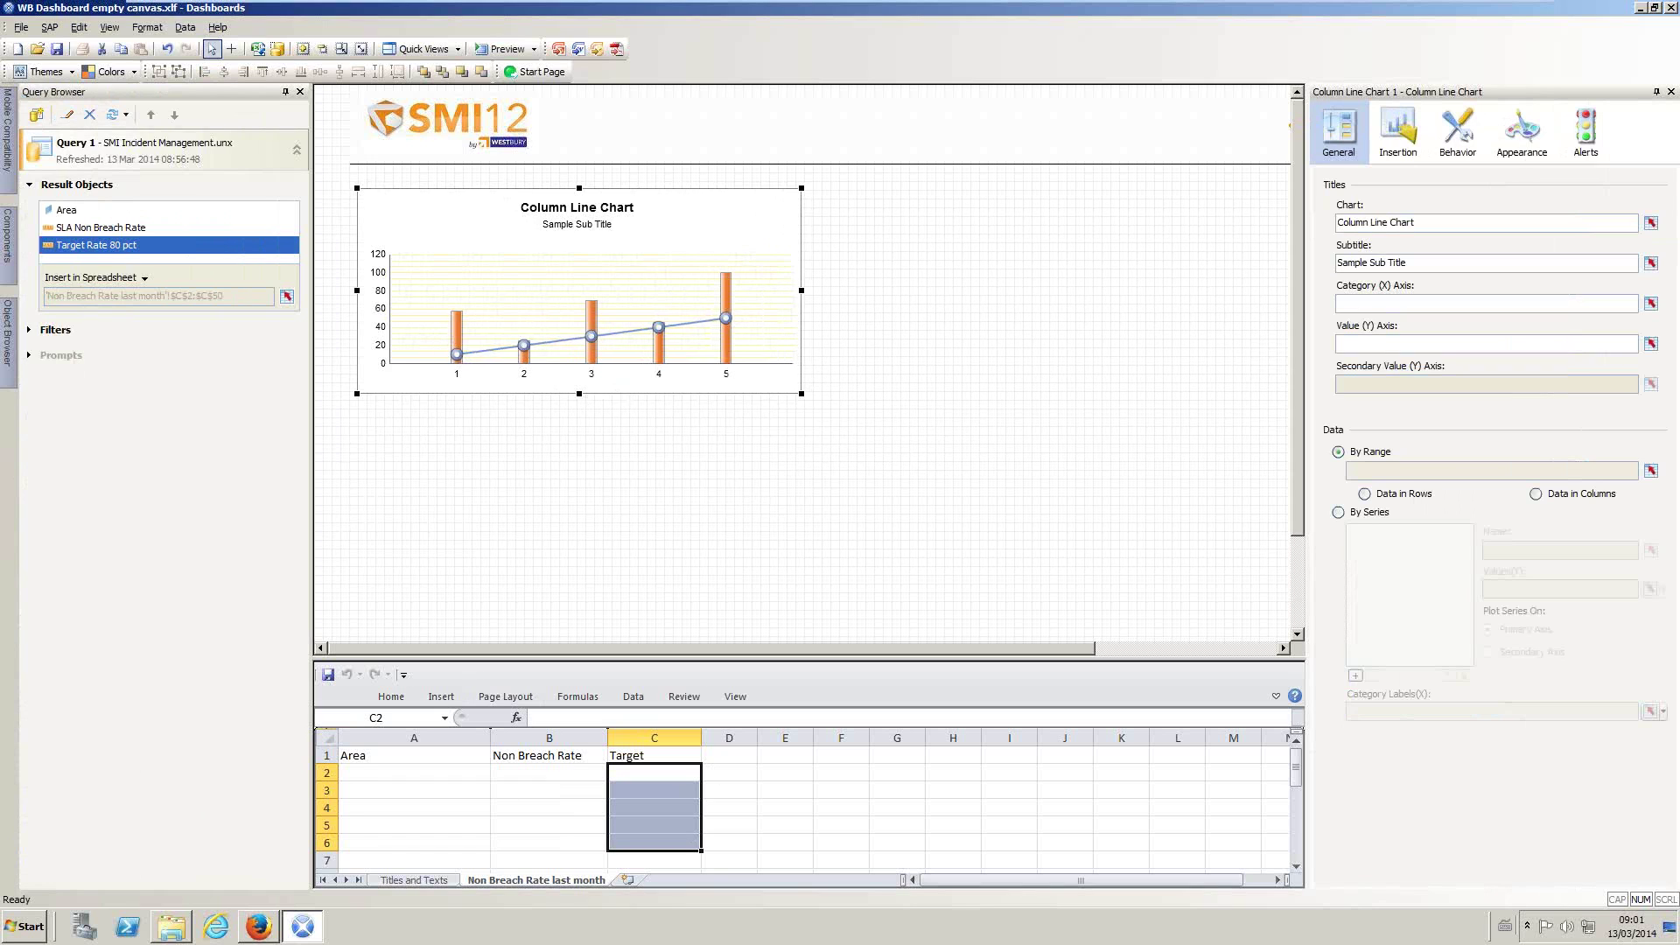
pyautogui.moveTo(576, 479); pyautogui.dragTo(582, 492)
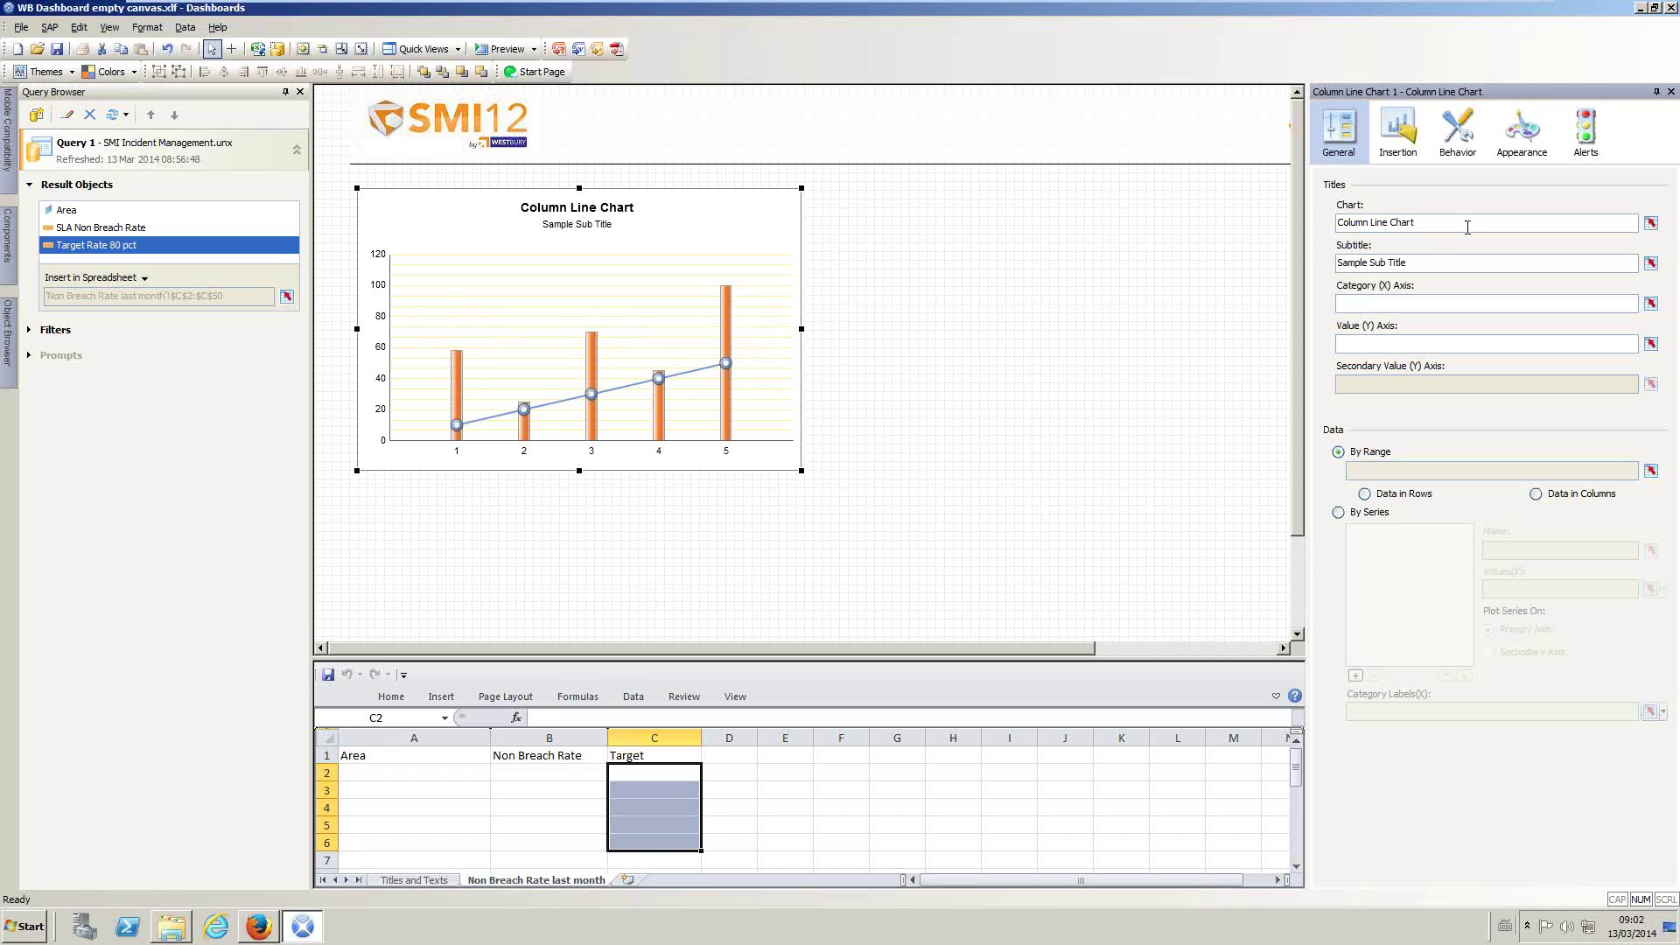
# Step: Set the chart title to "Non Breach Rate by Area" and its subtitle to "Closed Last Month"
pyautogui.moveTo(1468, 224); pyautogui.dragTo(1336, 224)
pyautogui.write('Non Breach Rate by Are')
pyautogui.tripleClick(1332, 264)
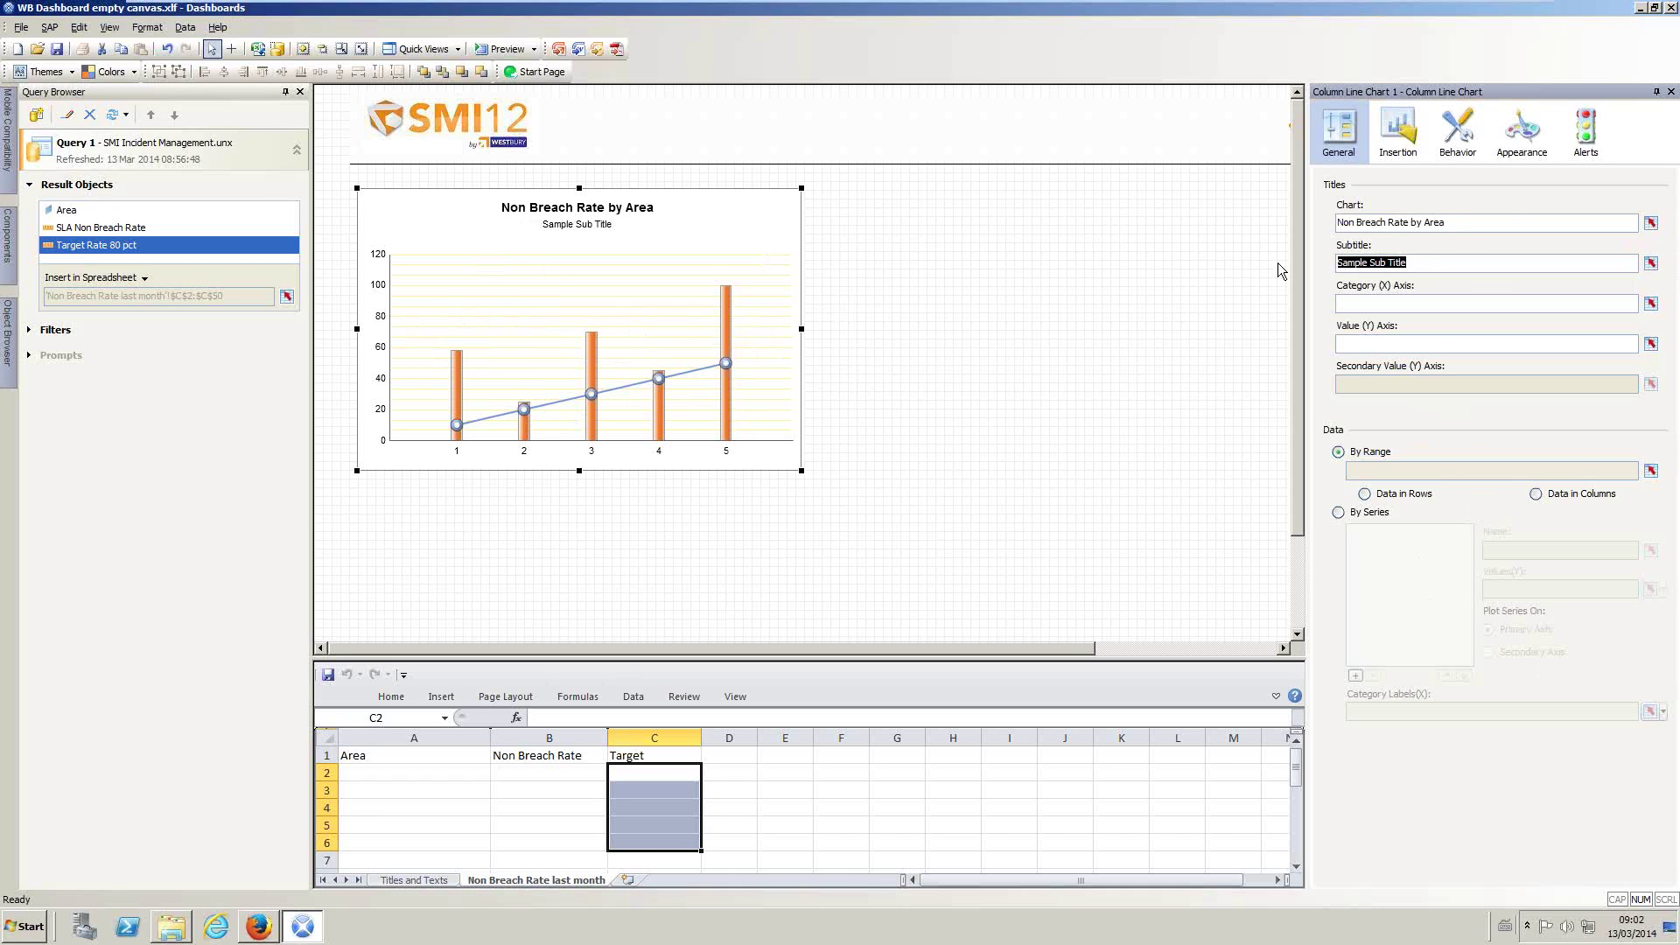
pyautogui.write('Closed Last Month')
# Step: Link the chart's category (X) axis title to the Area header in A1 and the value (Y) axis title to B1
pyautogui.click(1419, 304)
pyautogui.click(1650, 304)
pyautogui.click(402, 758)
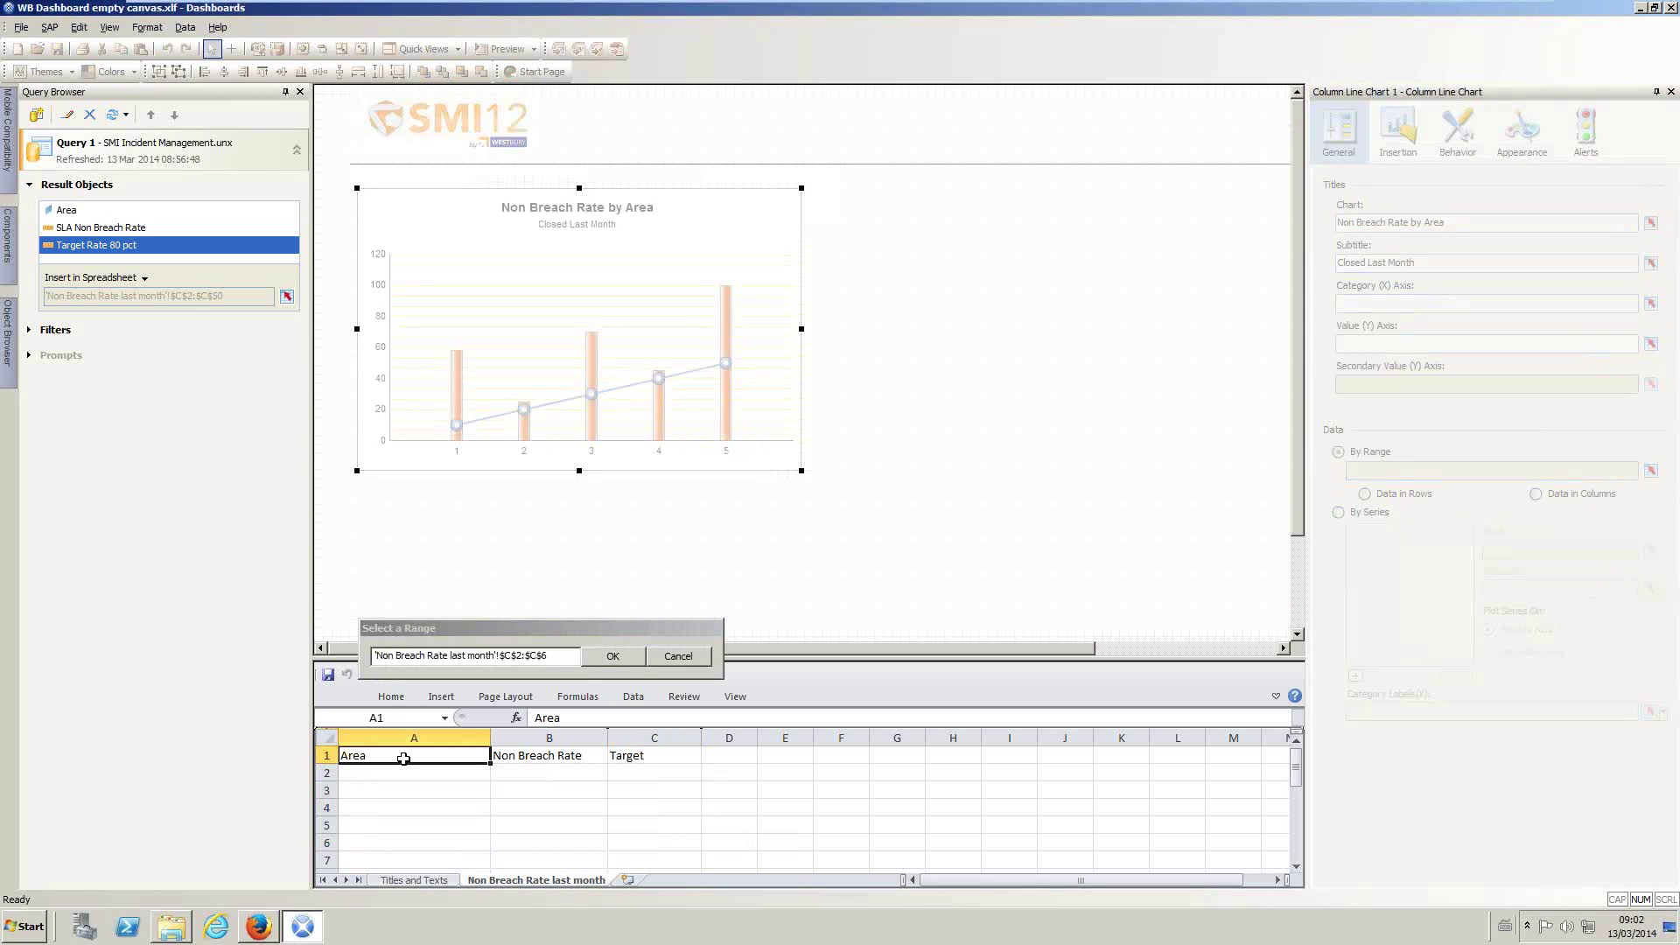
pyautogui.click(620, 662)
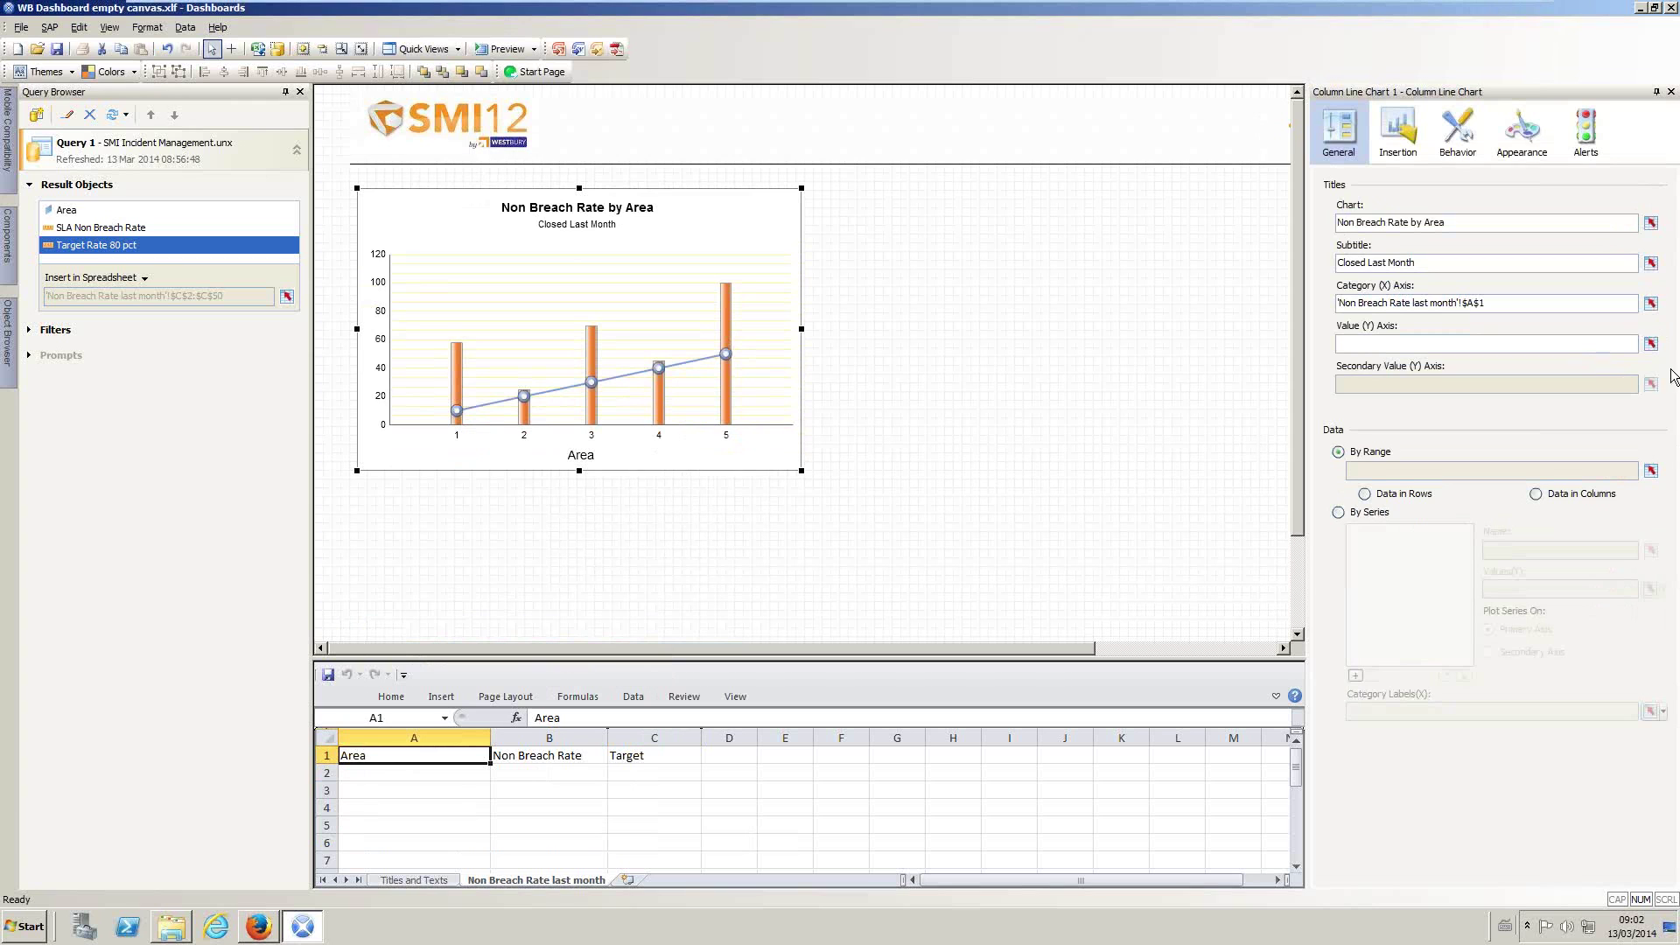
pyautogui.click(1651, 343)
pyautogui.click(561, 755)
pyautogui.click(612, 655)
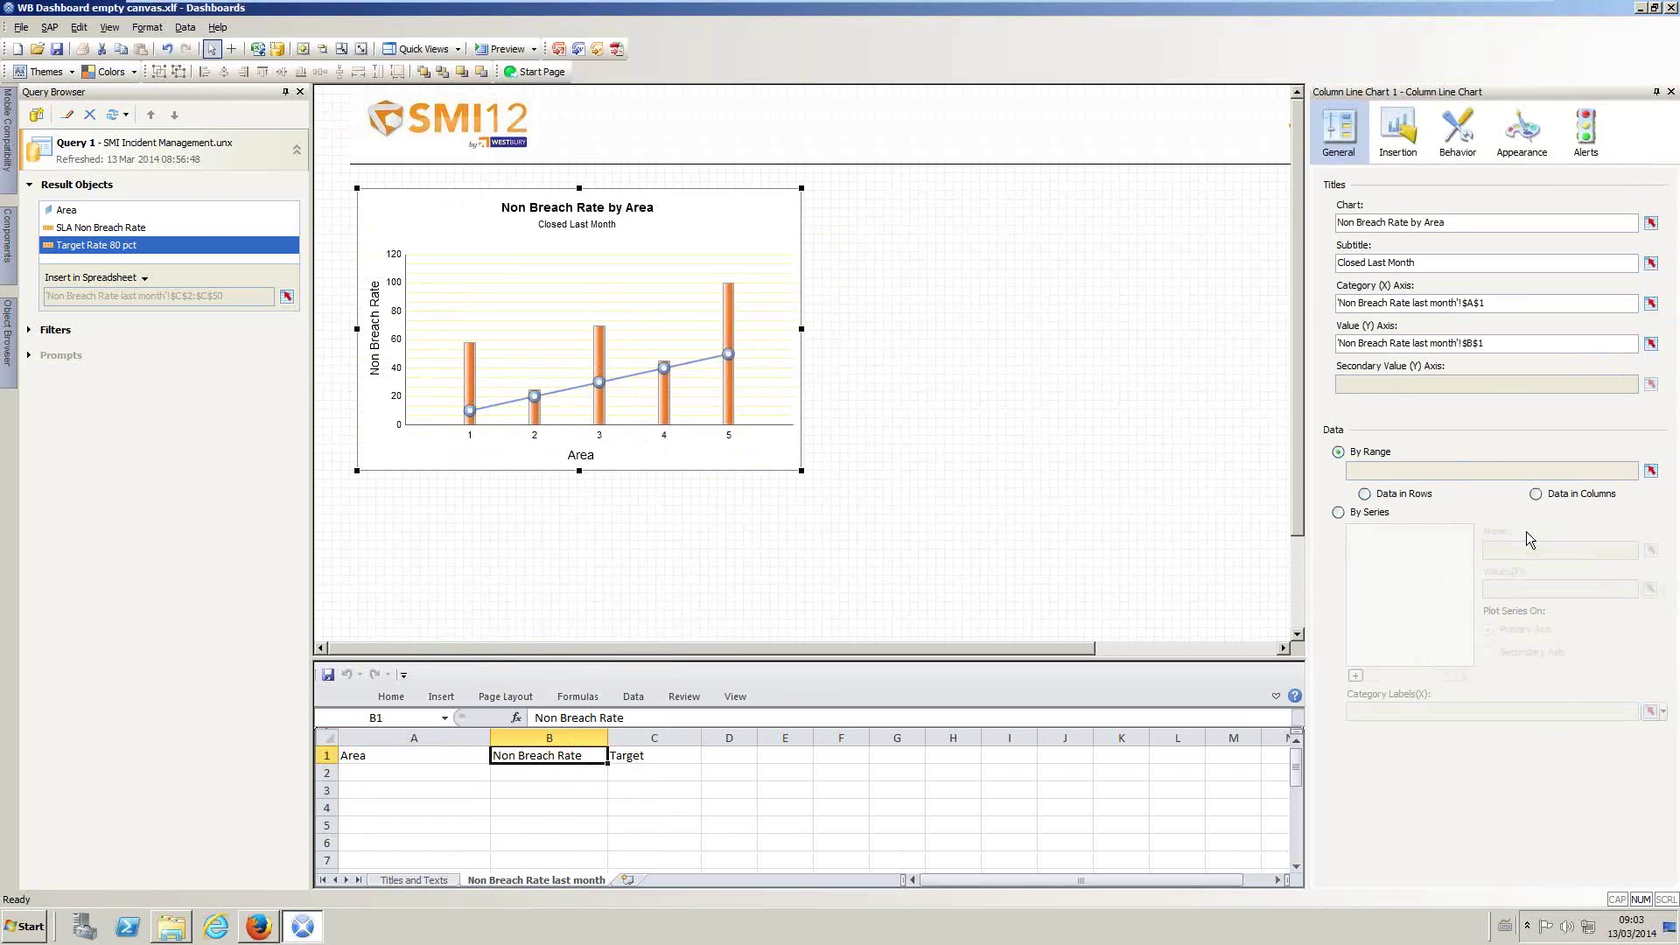
pyautogui.moveTo(549, 773); pyautogui.dragTo(549, 843)
pyautogui.scroll(1, 669, 771)
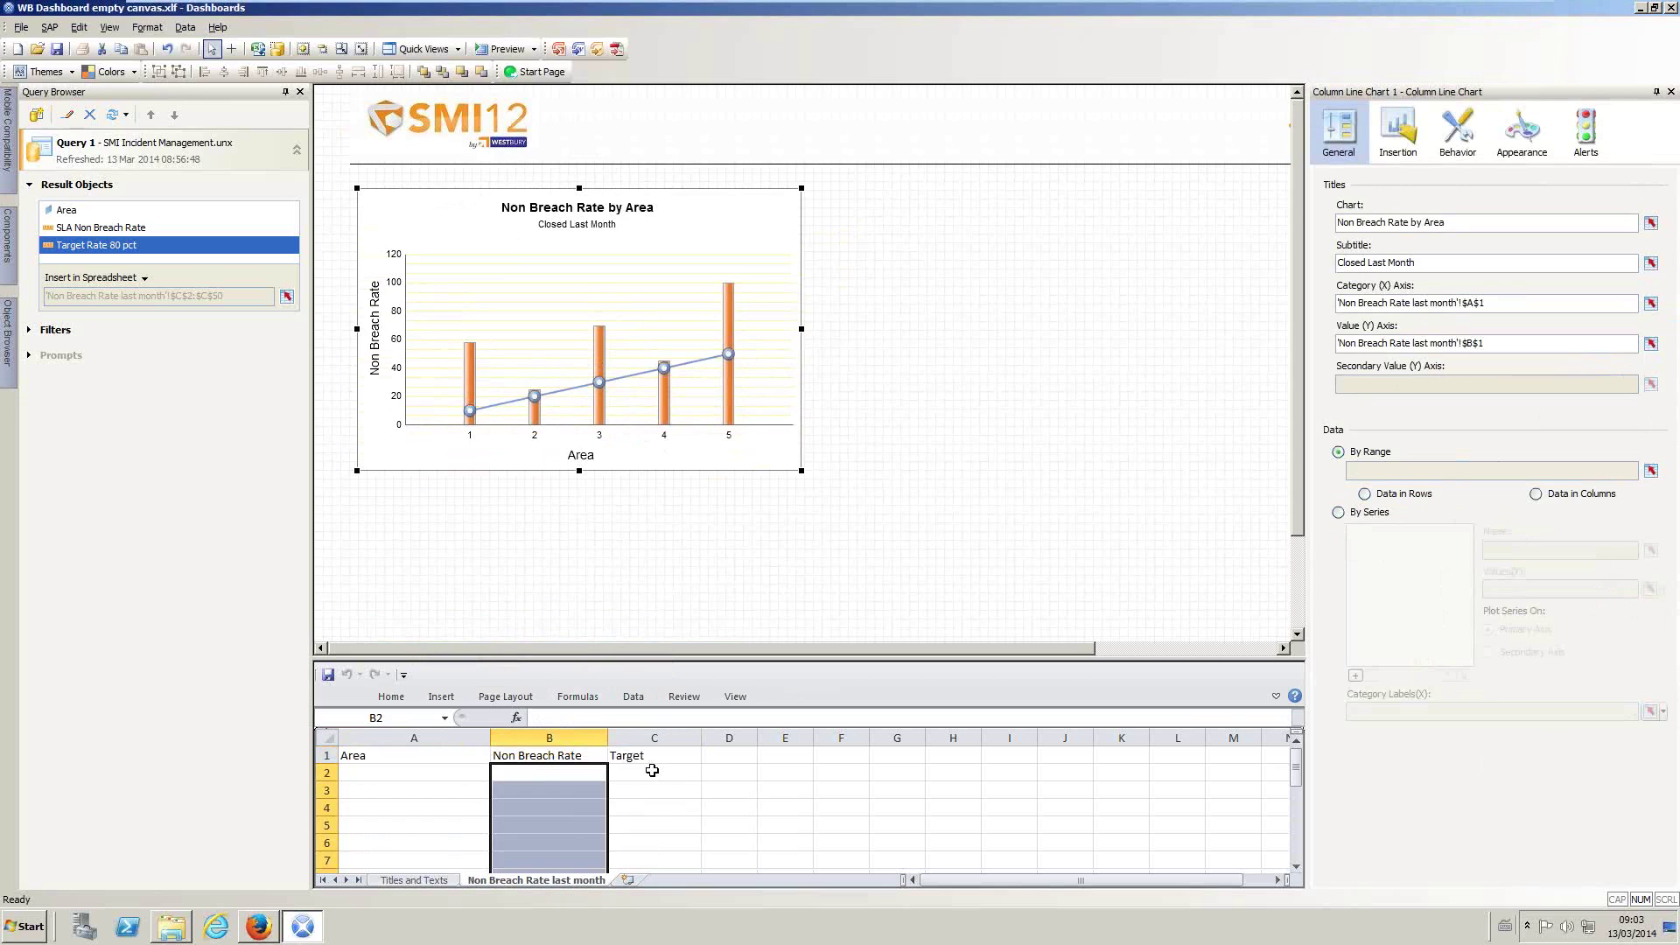
pyautogui.moveTo(648, 772); pyautogui.dragTo(647, 842)
pyautogui.moveTo(527, 768); pyautogui.dragTo(537, 788)
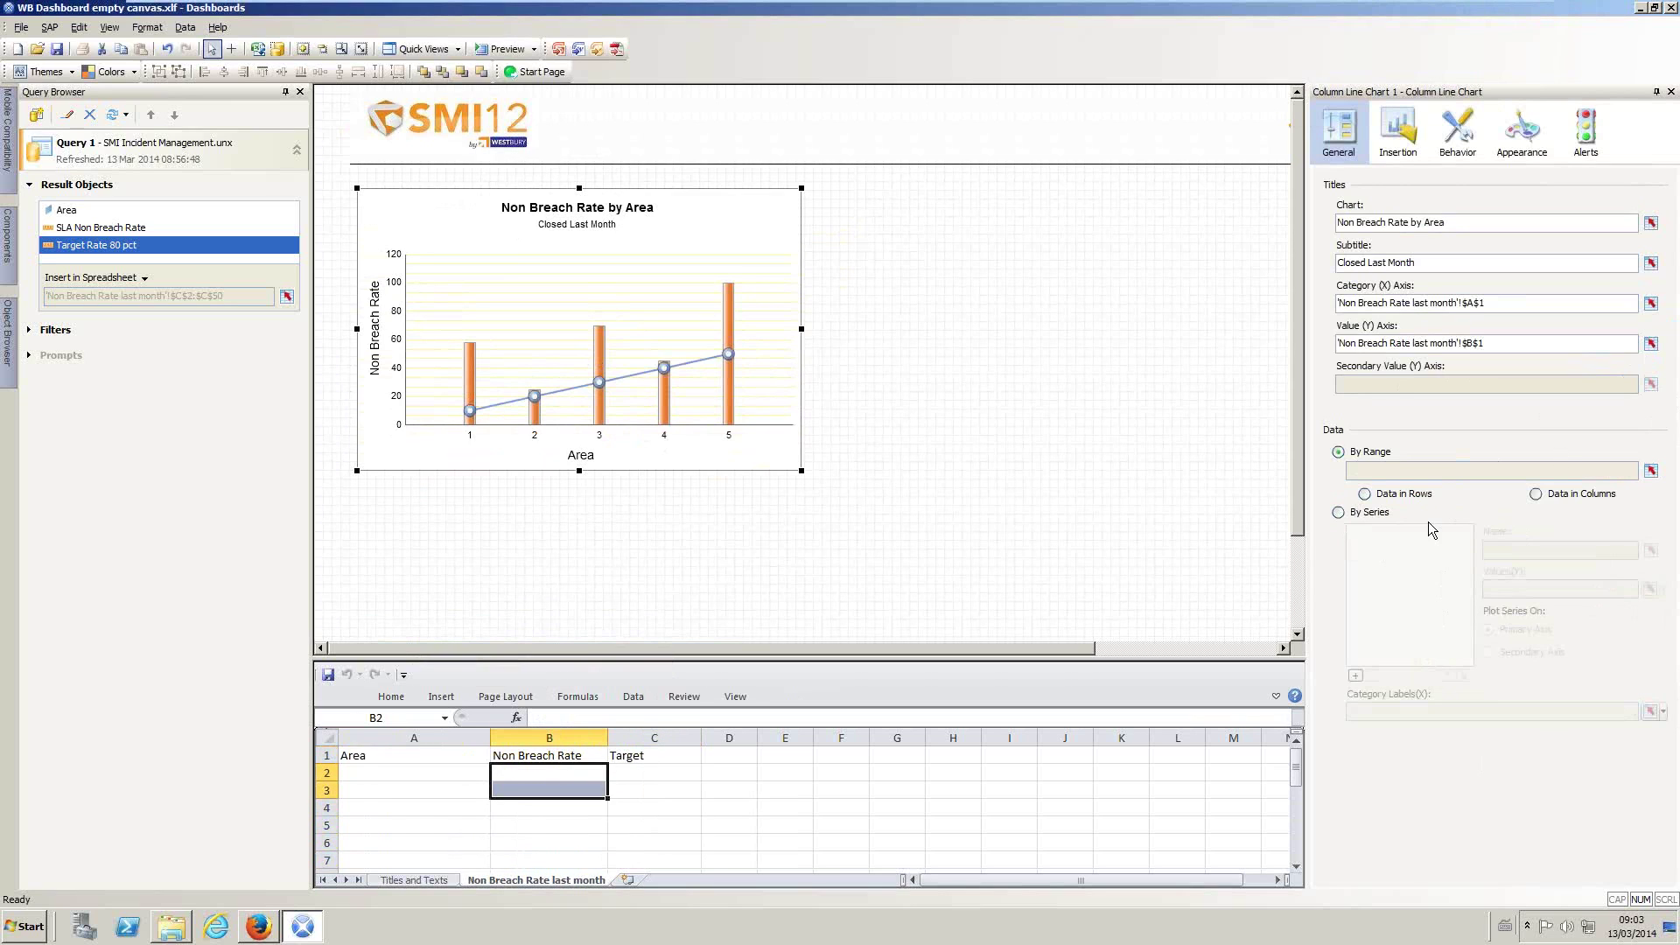
# Step: Define the chart data by series and add a first series named from the Non Breach Rate header in B1
pyautogui.click(1339, 514)
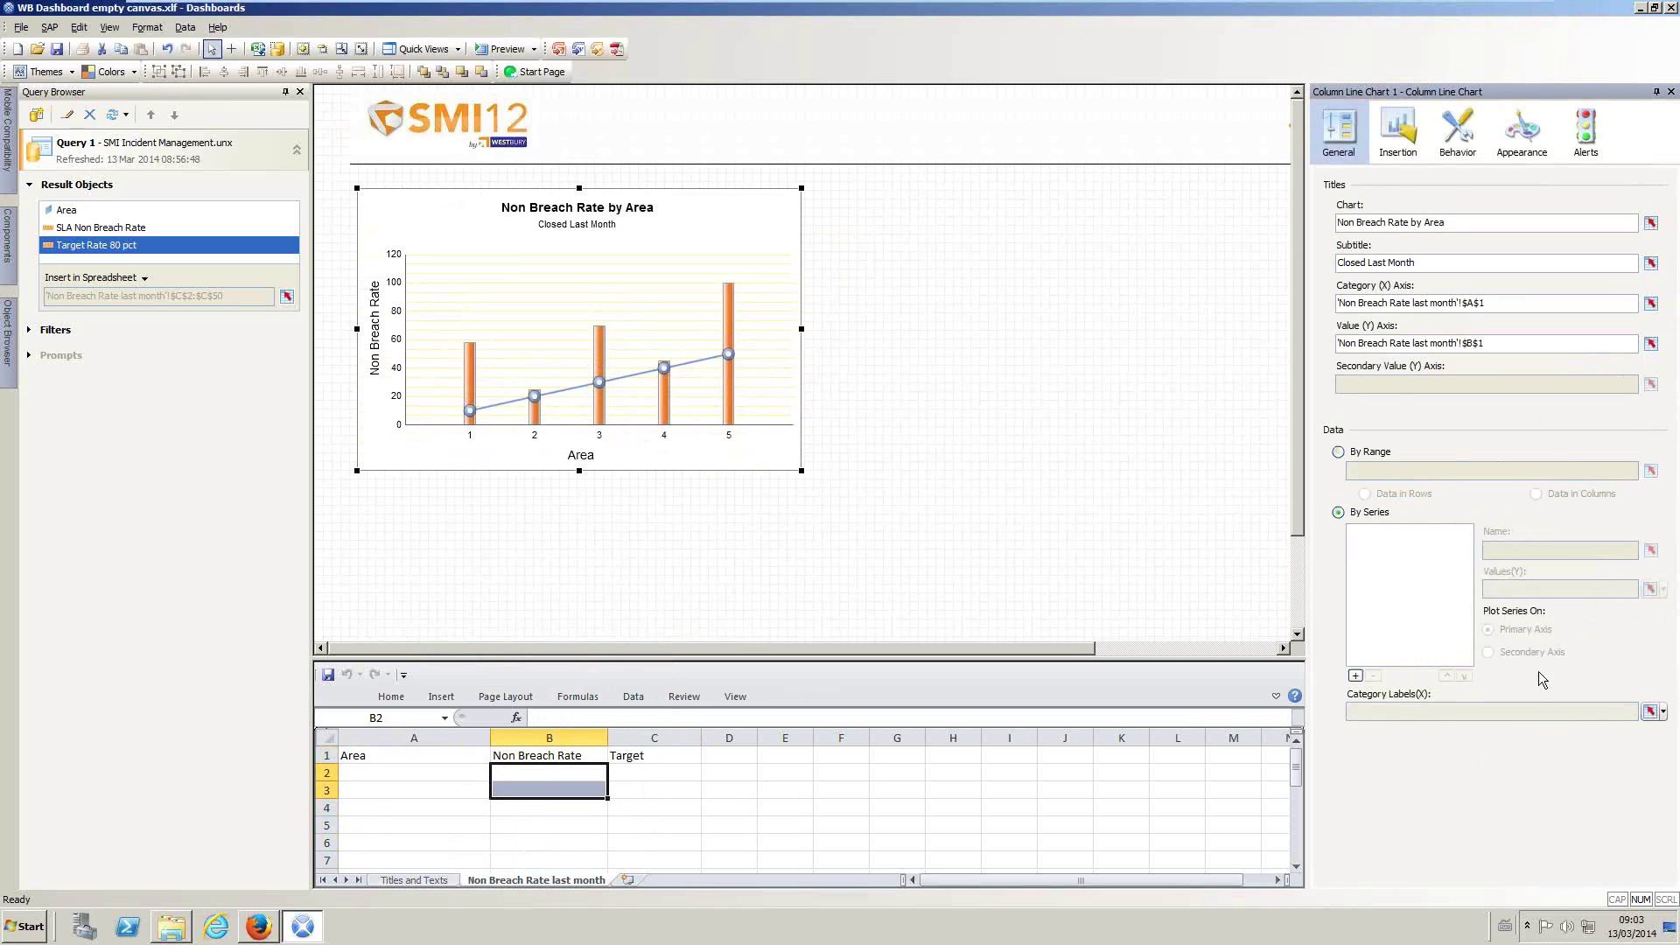
pyautogui.click(1356, 676)
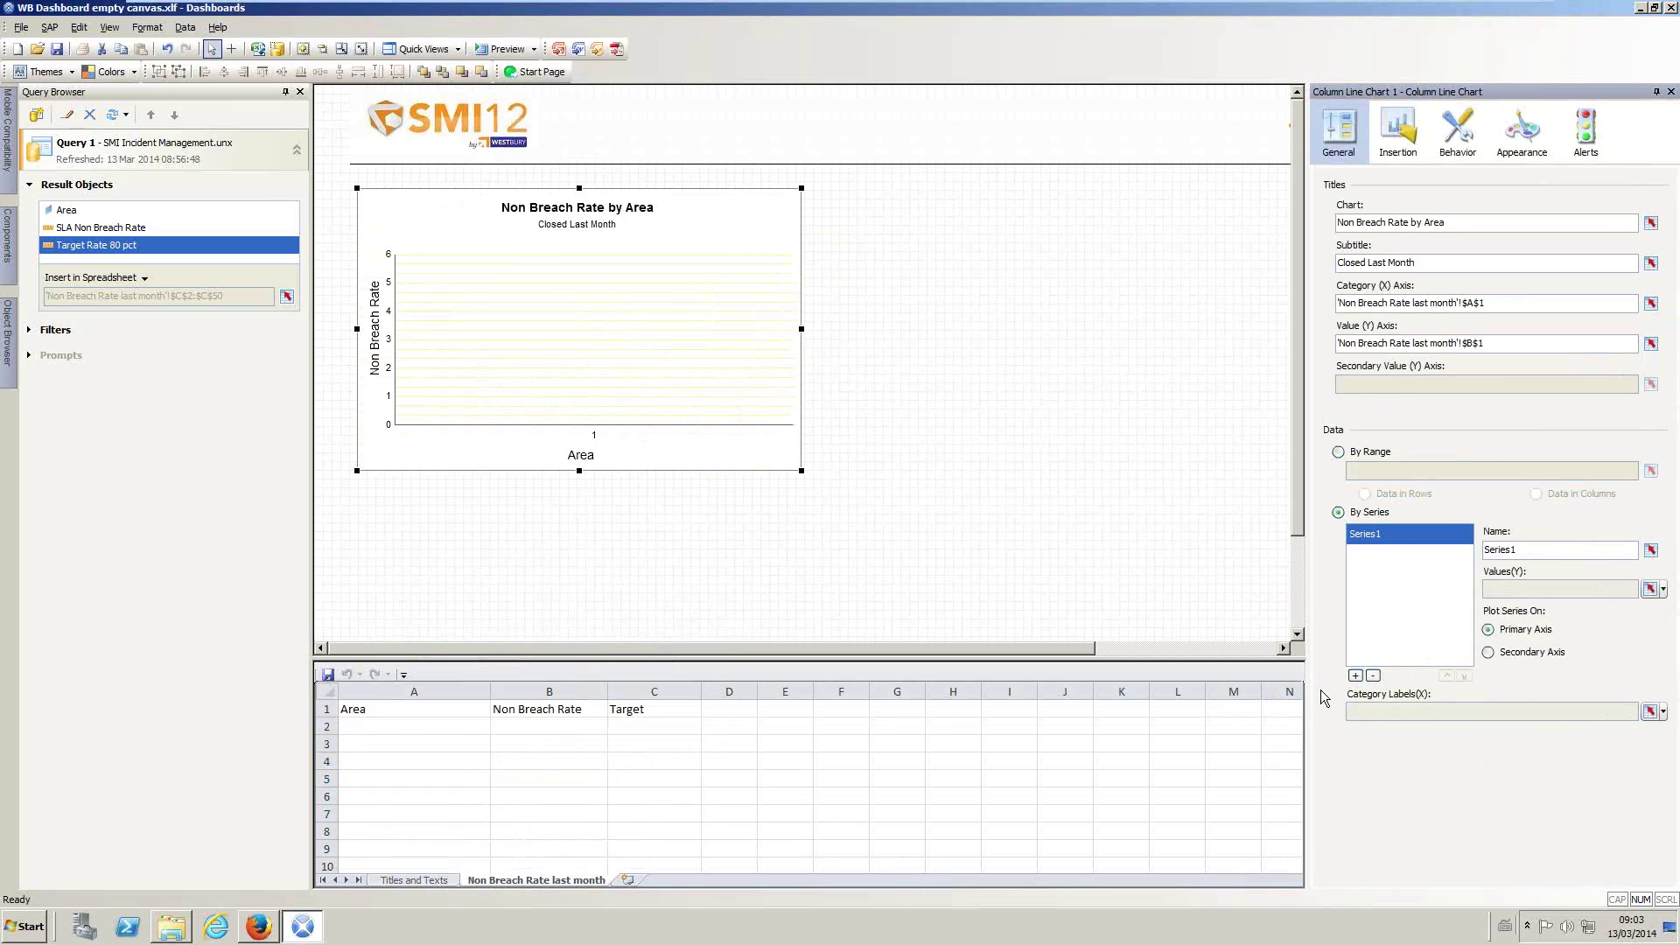
pyautogui.click(1650, 550)
pyautogui.click(538, 755)
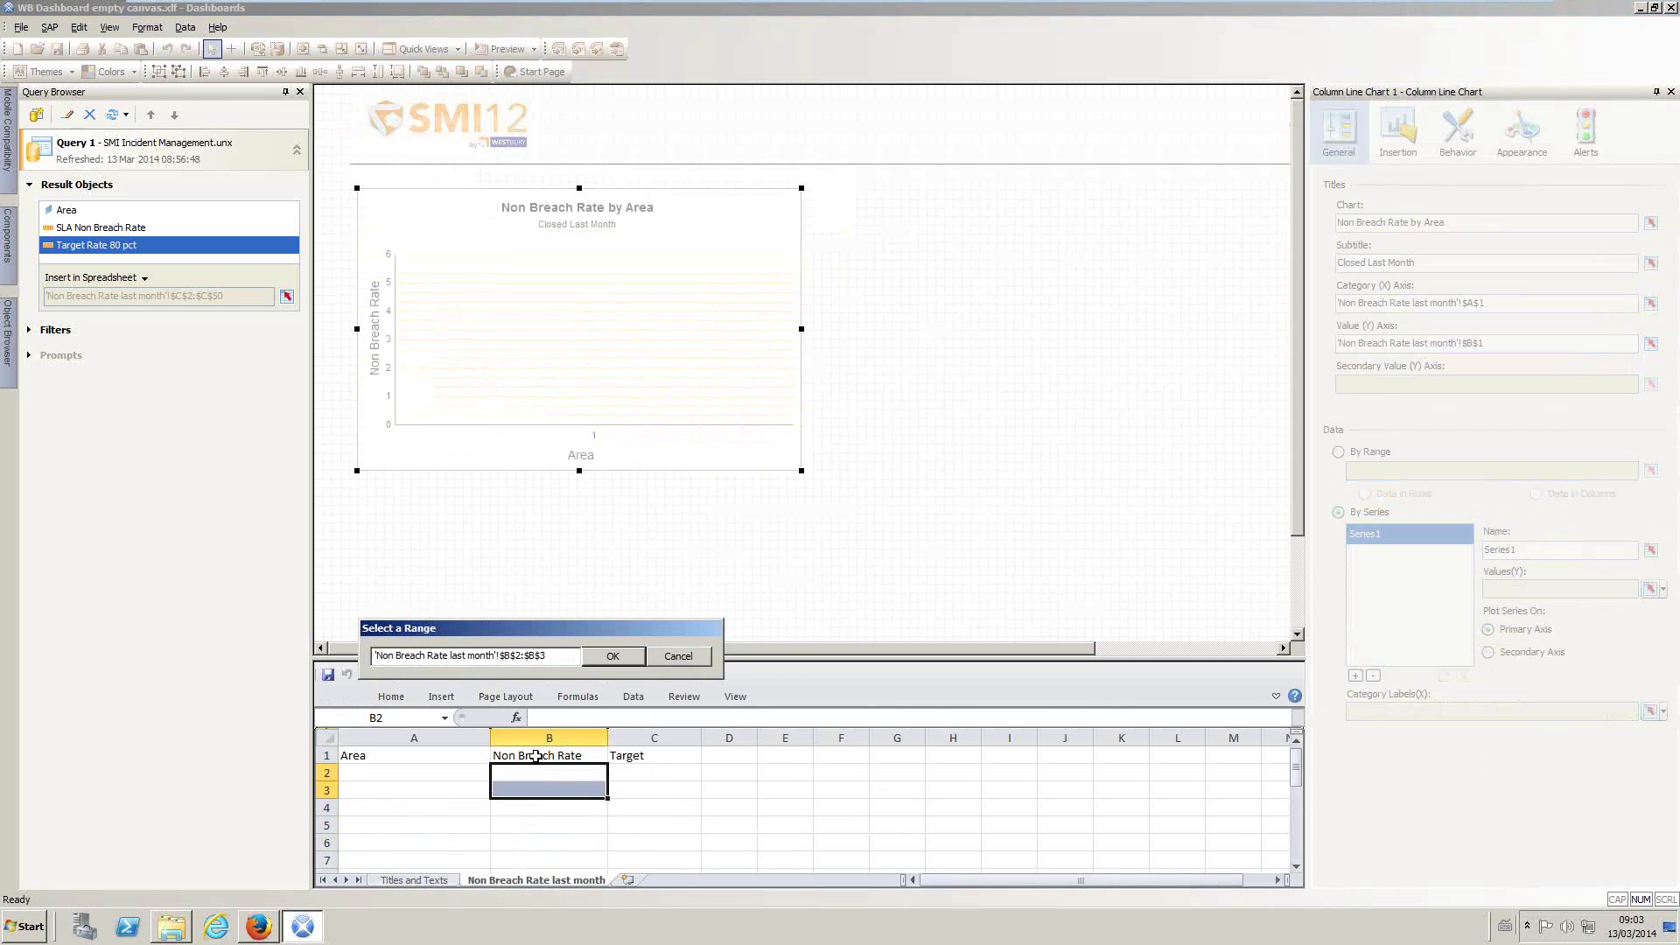
pyautogui.click(614, 658)
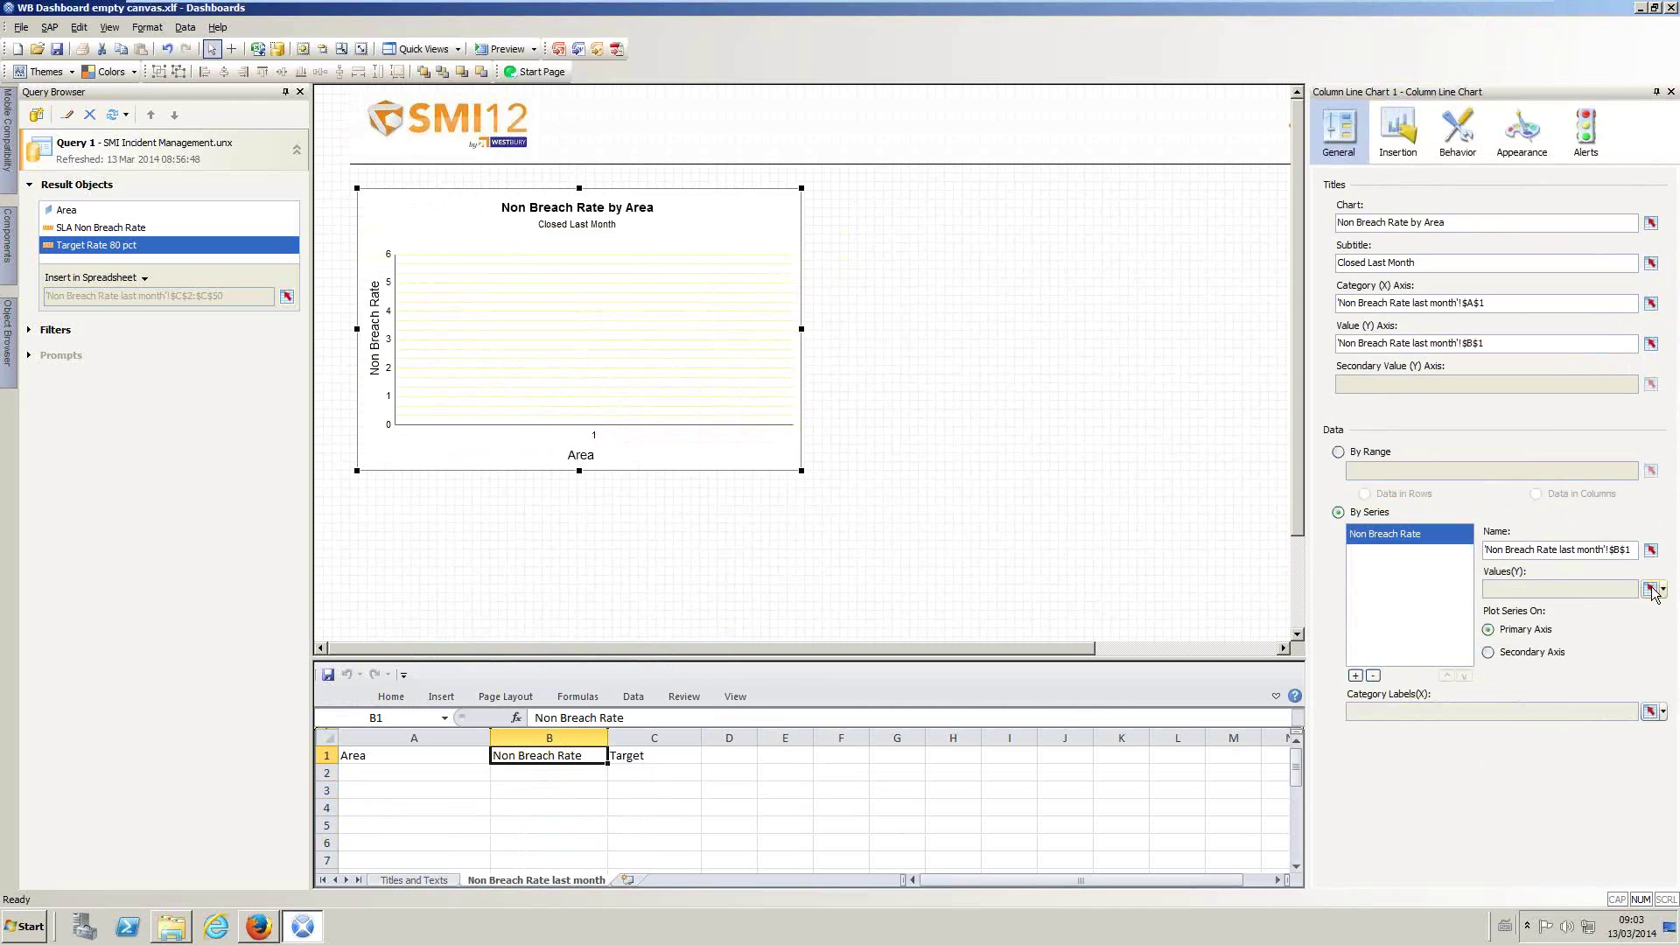
# Step: Set the Non Breach Rate series' Y values to the range B2:B50
pyautogui.click(1651, 589)
pyautogui.moveTo(552, 772); pyautogui.dragTo(564, 861)
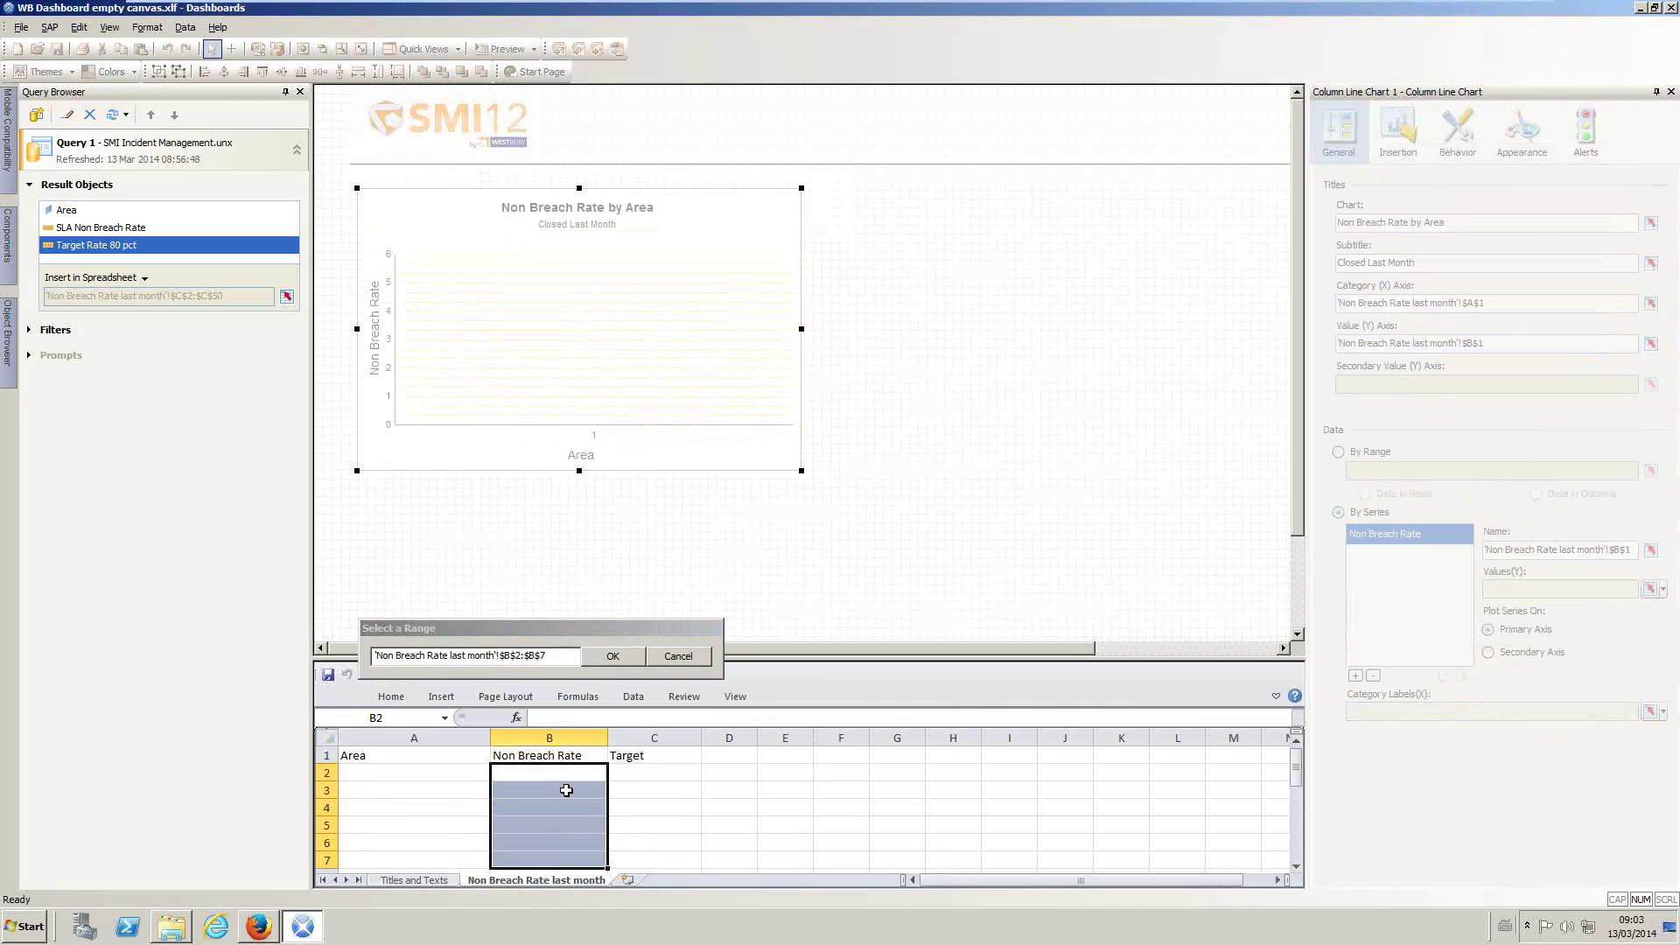
pyautogui.click(559, 655)
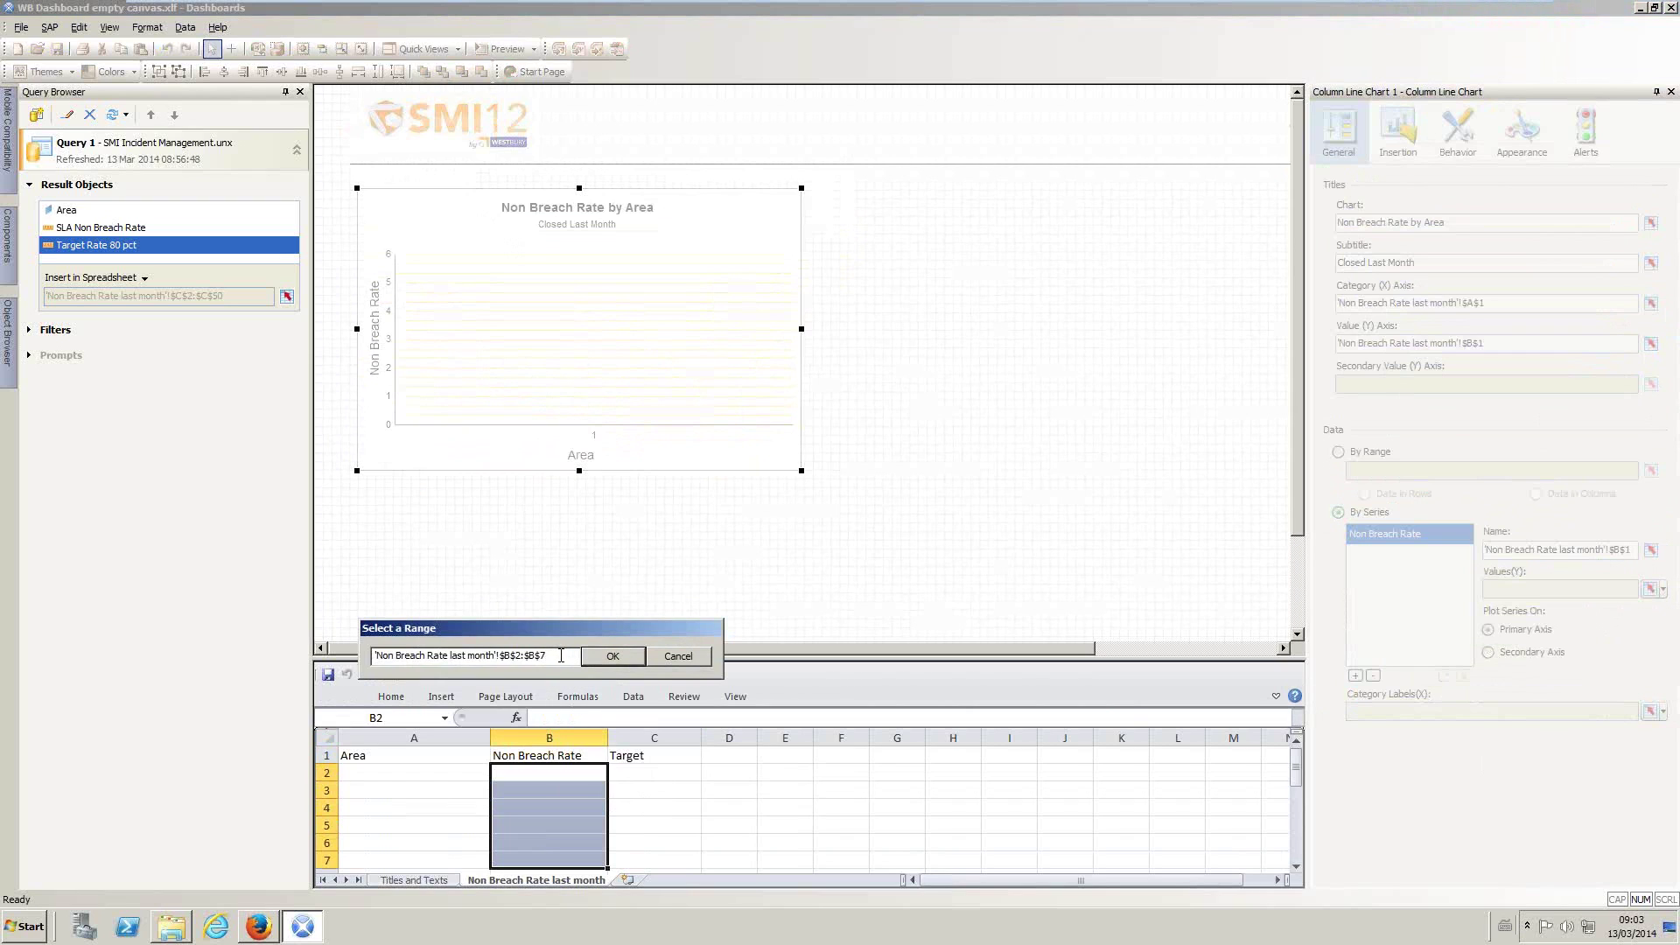
pyautogui.press('BackSpace')
pyautogui.click(628, 655)
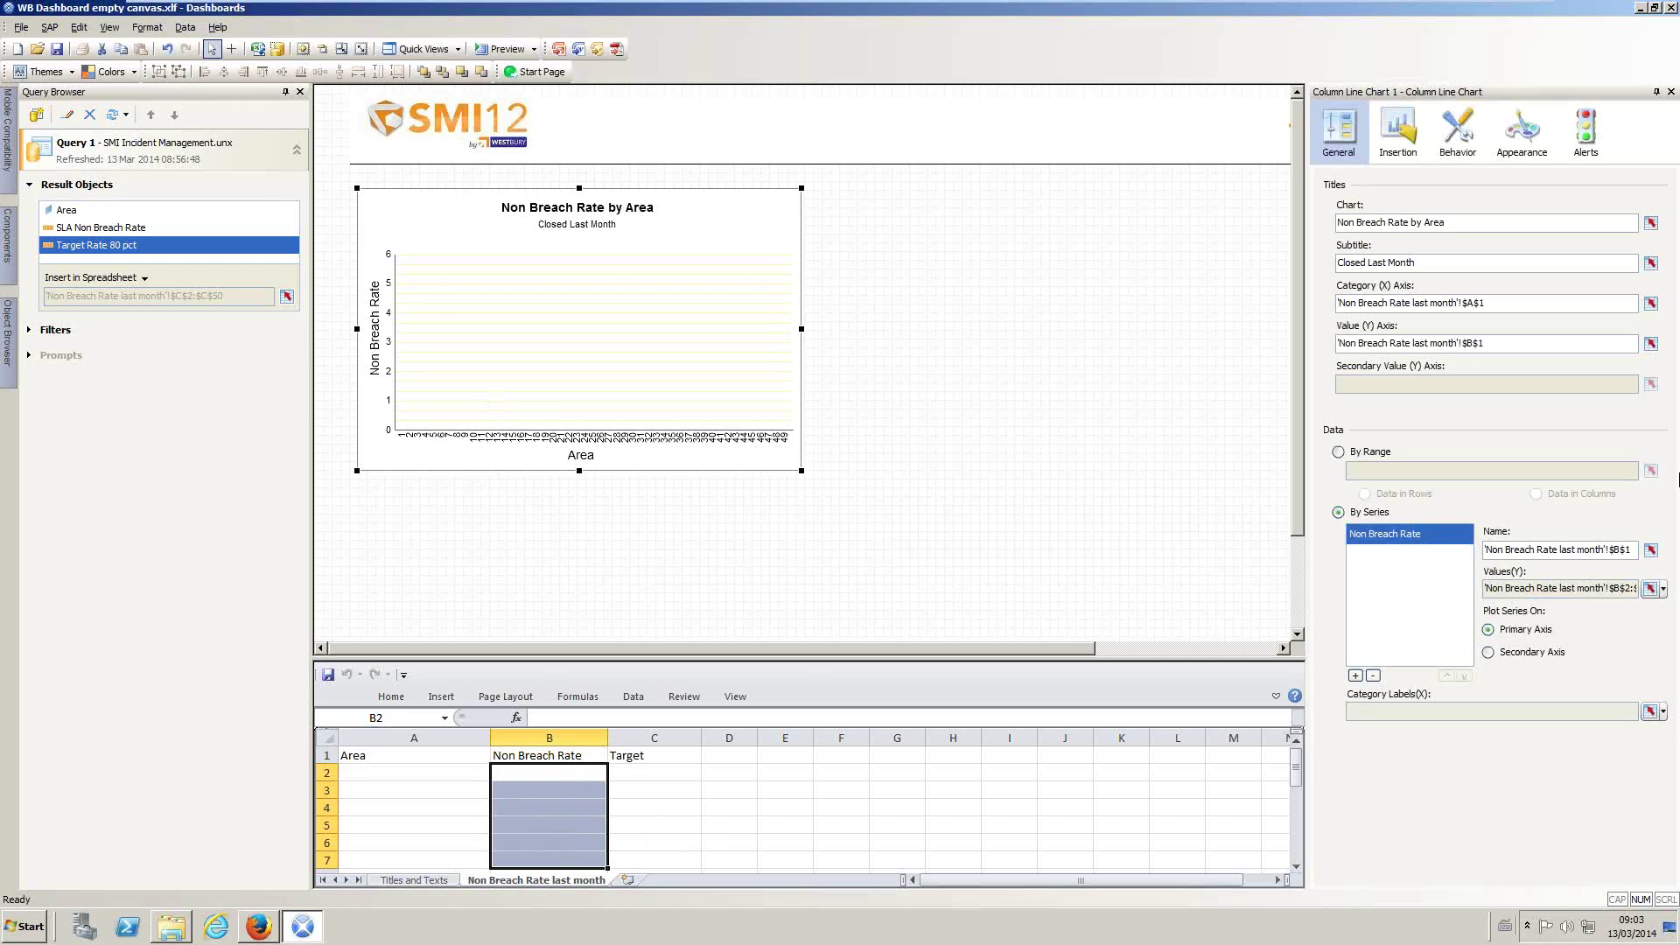
# Step: Add a second series named from the Target header in C1 and plot it on the secondary axis
pyautogui.click(1357, 675)
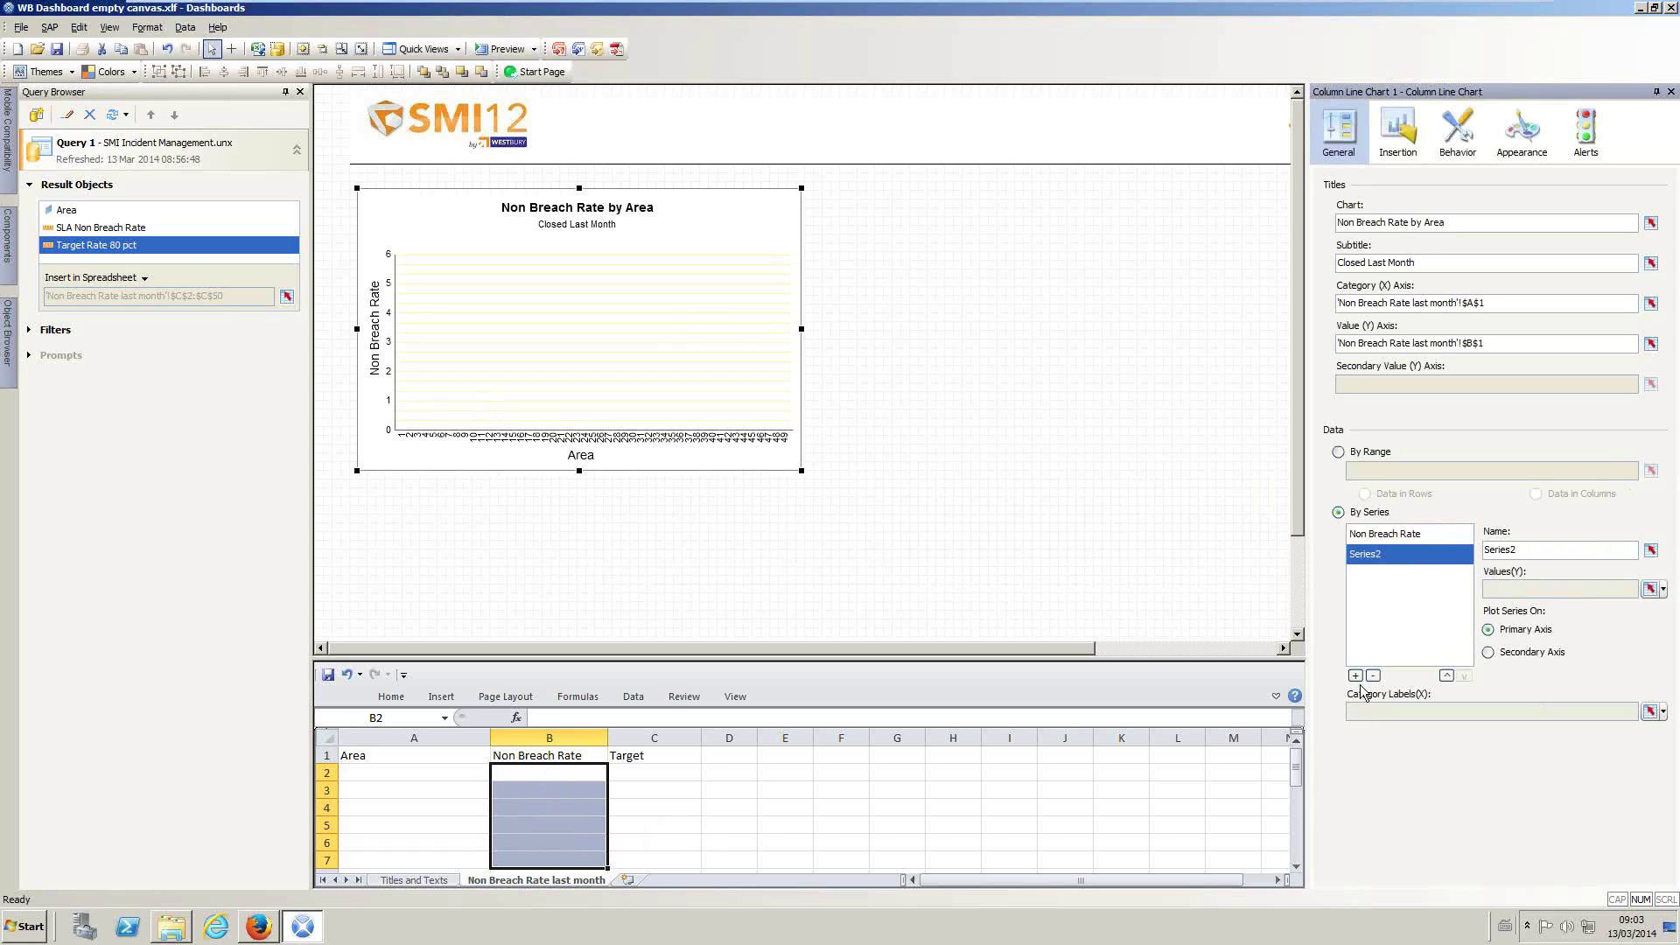
pyautogui.click(1650, 551)
pyautogui.click(653, 758)
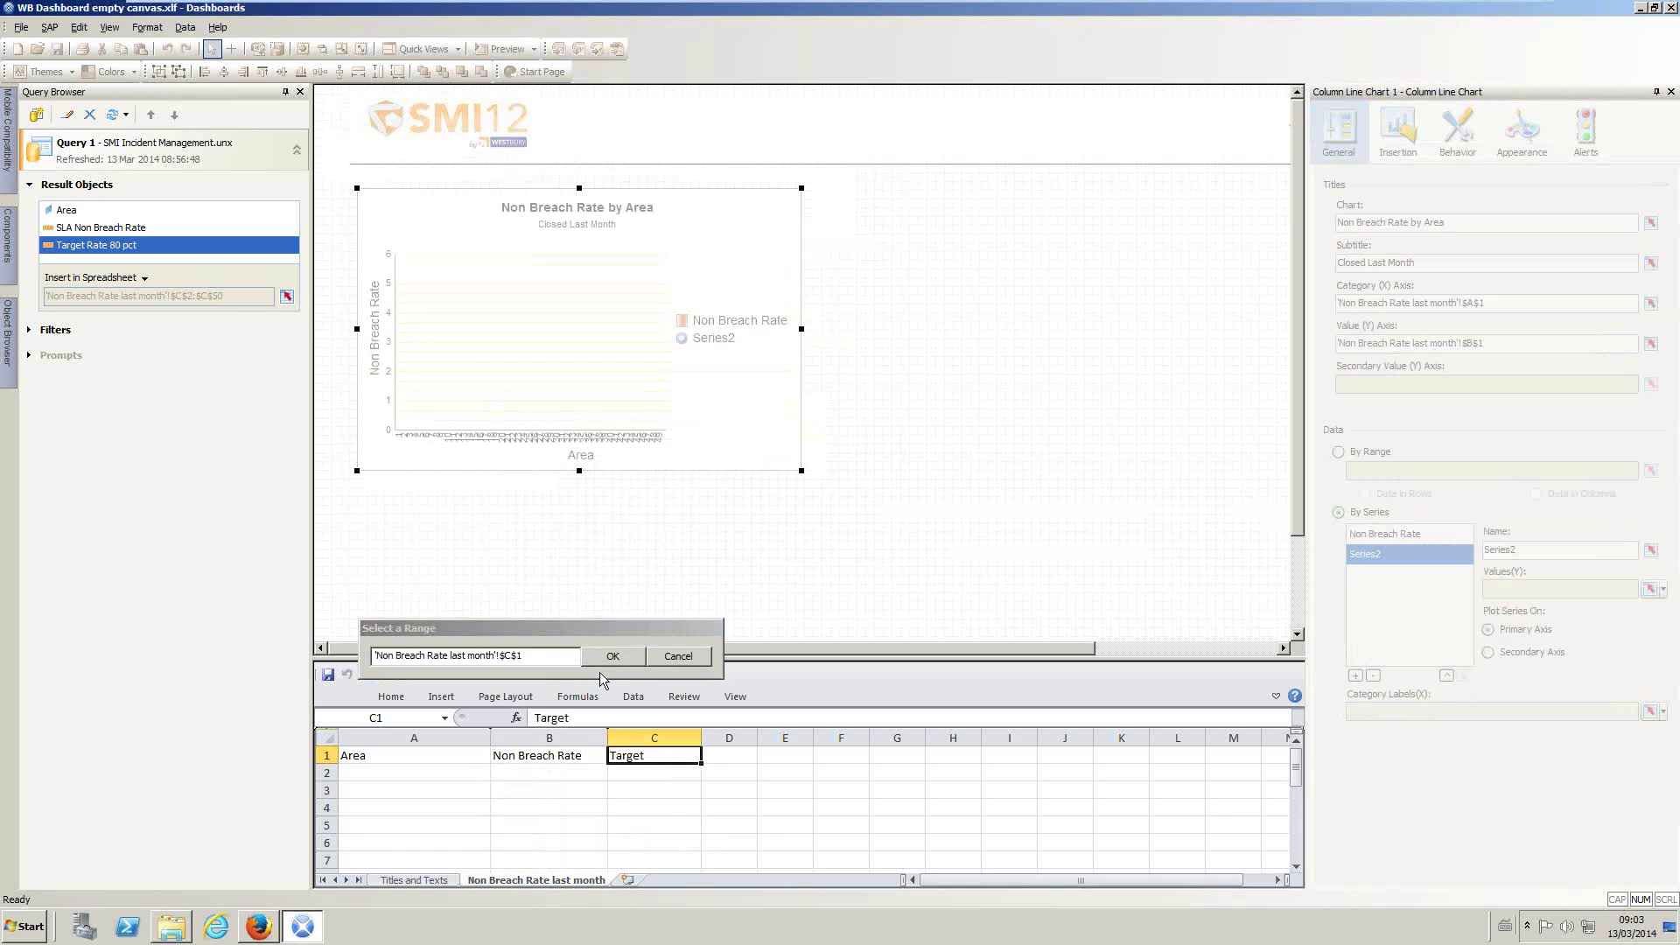
pyautogui.click(607, 659)
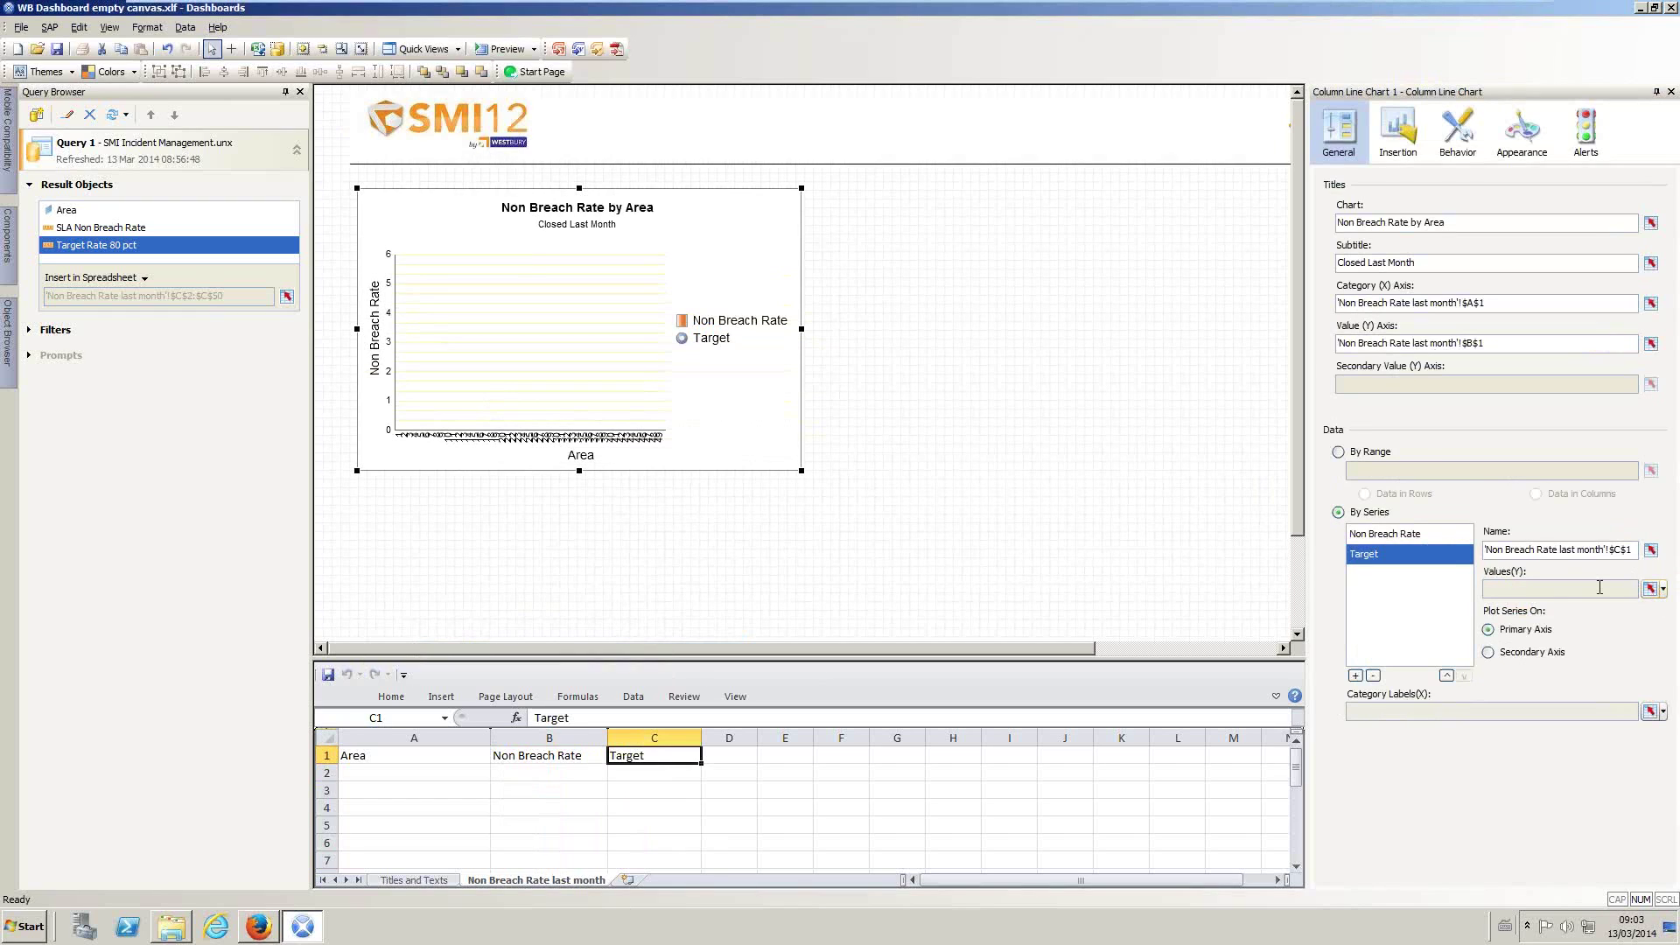
pyautogui.click(1489, 653)
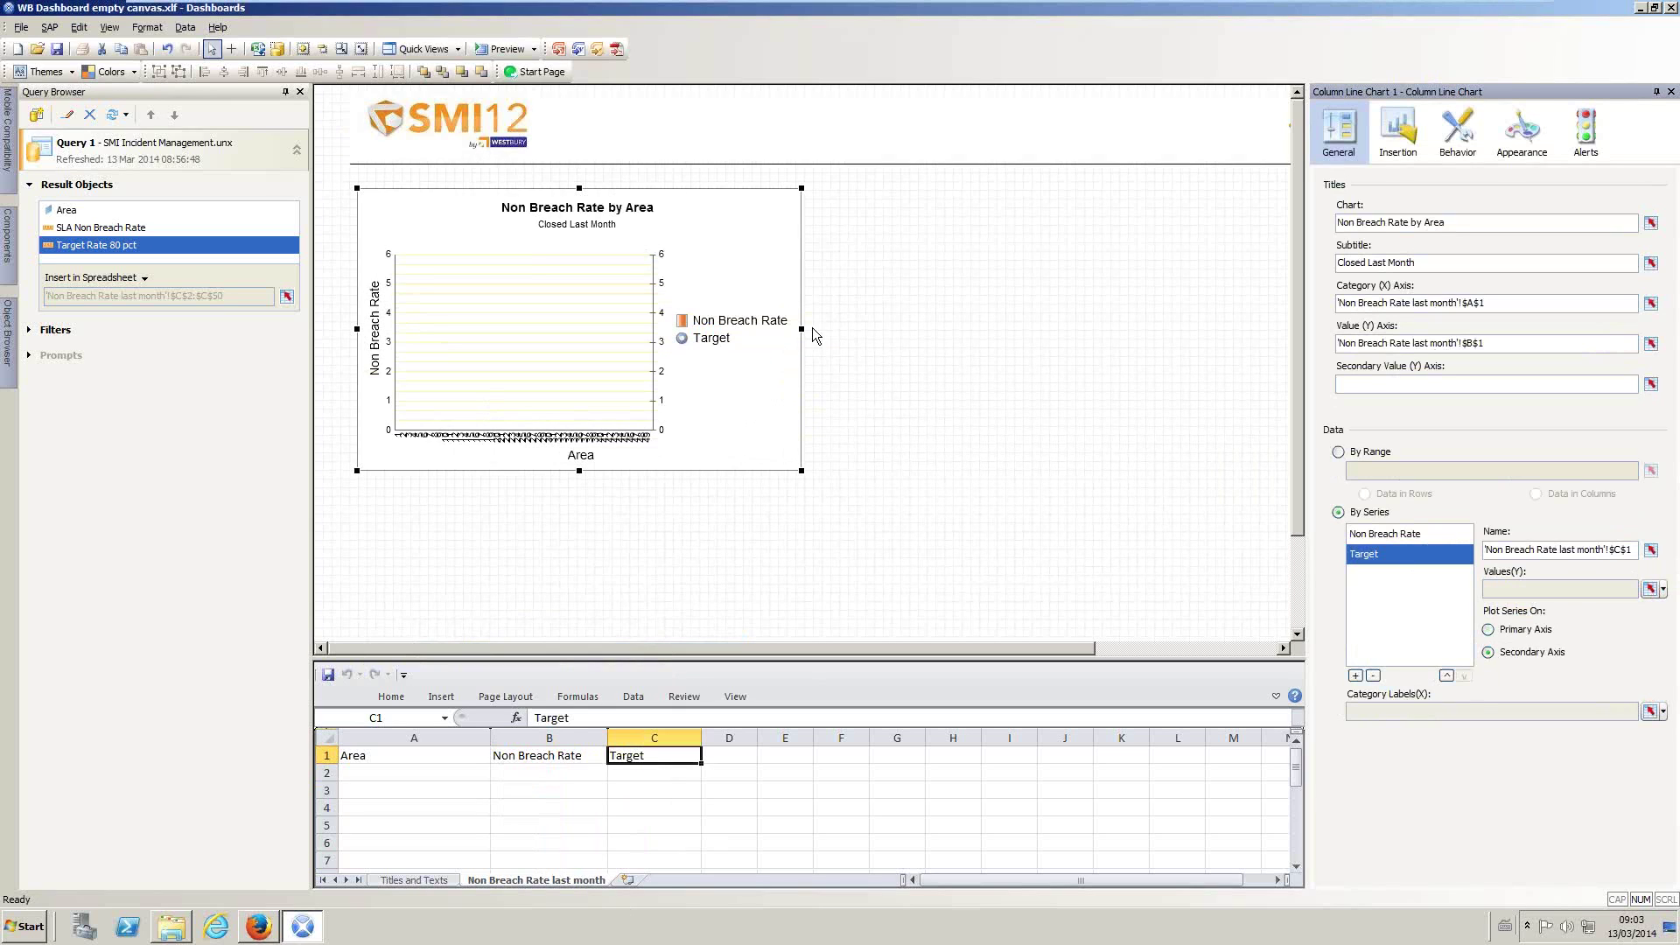
# Step: Set the Target series' Y values to the range C2:C50 on the Non Breach Rate last month sheet
pyautogui.click(1650, 589)
pyautogui.moveTo(623, 772); pyautogui.dragTo(630, 863)
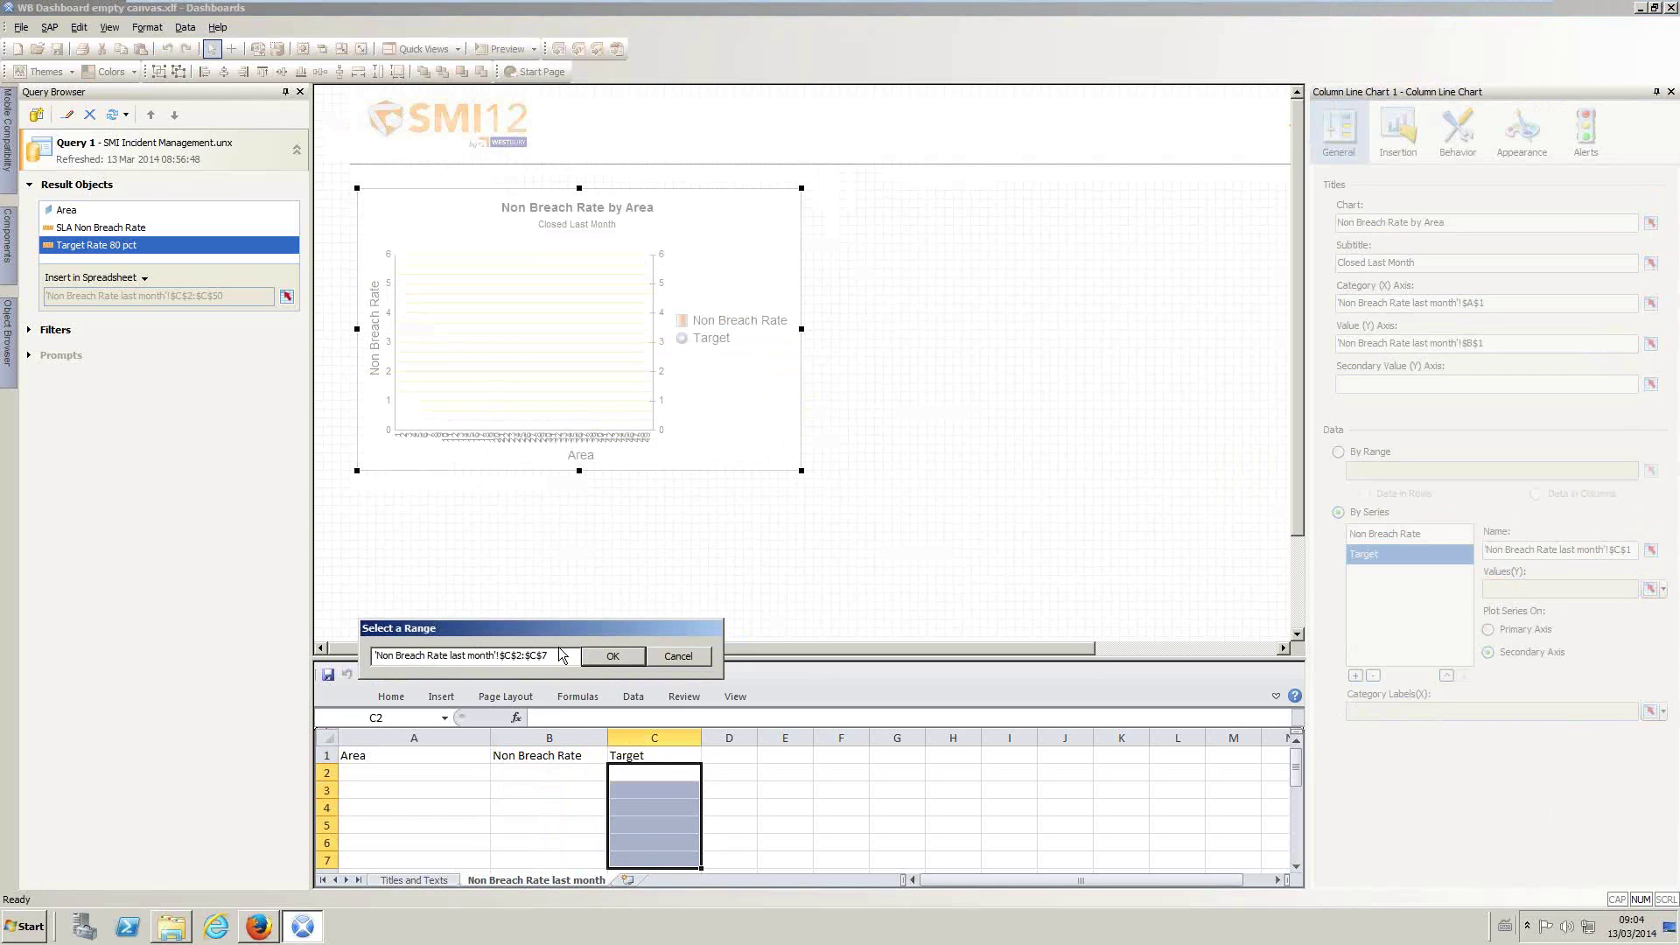
pyautogui.write('0')
pyautogui.click(614, 656)
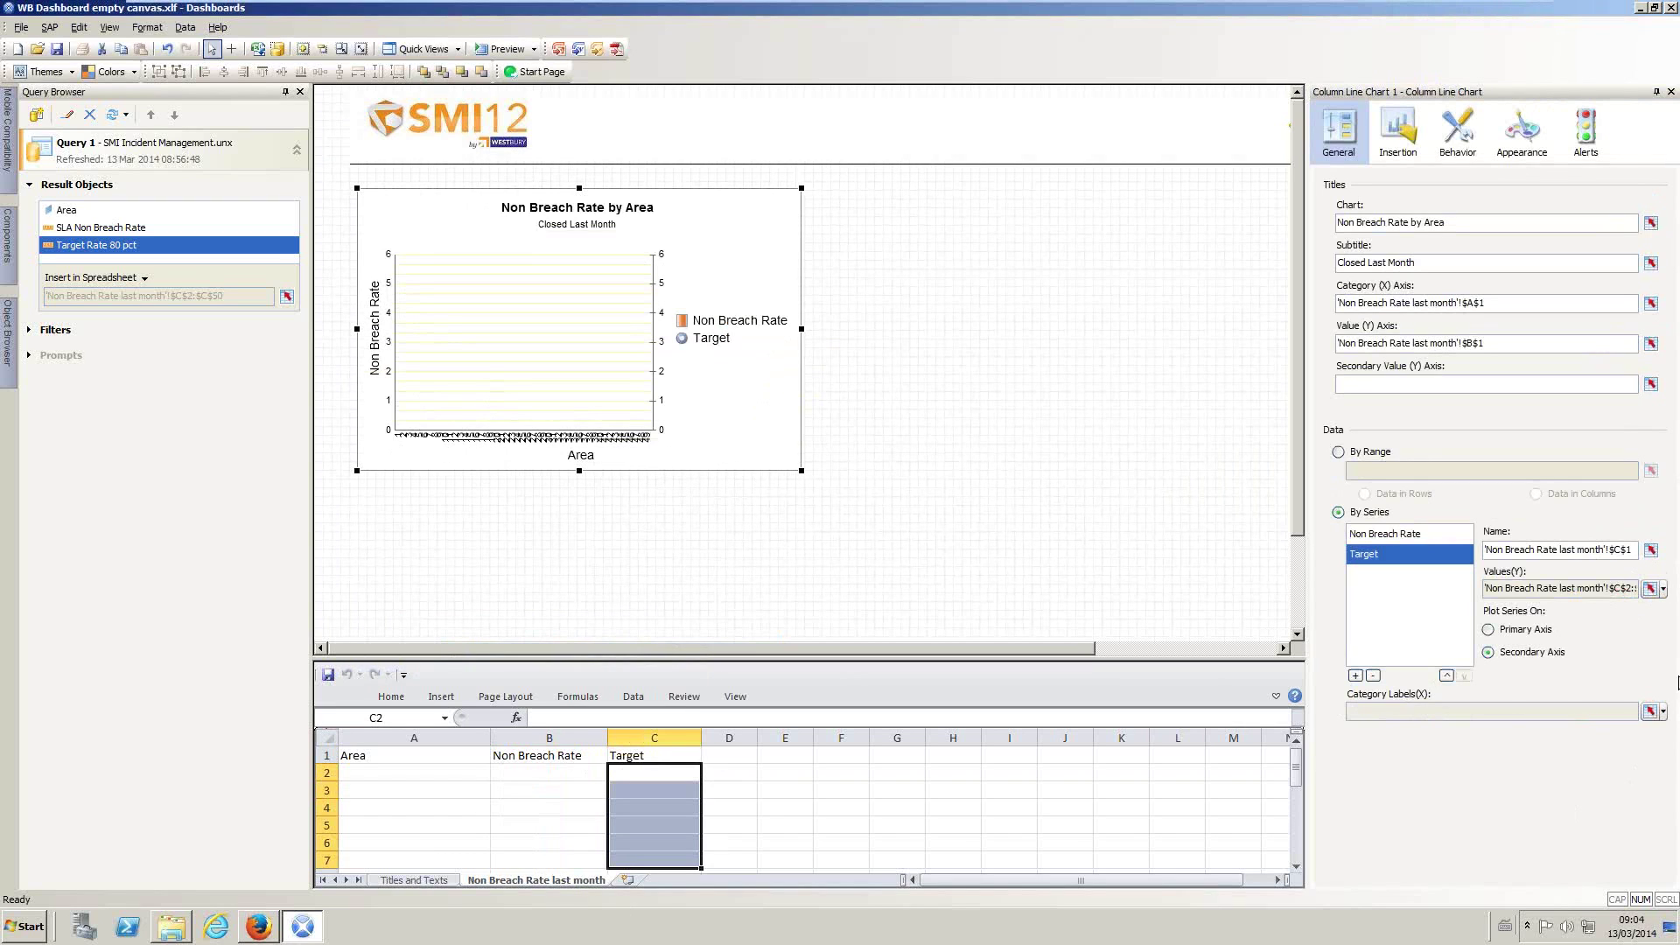
# Step: Set the chart's category (X) labels to the range A2:A50 on the Non Breach Rate last month sheet
pyautogui.click(1651, 711)
pyautogui.moveTo(395, 773); pyautogui.dragTo(392, 860)
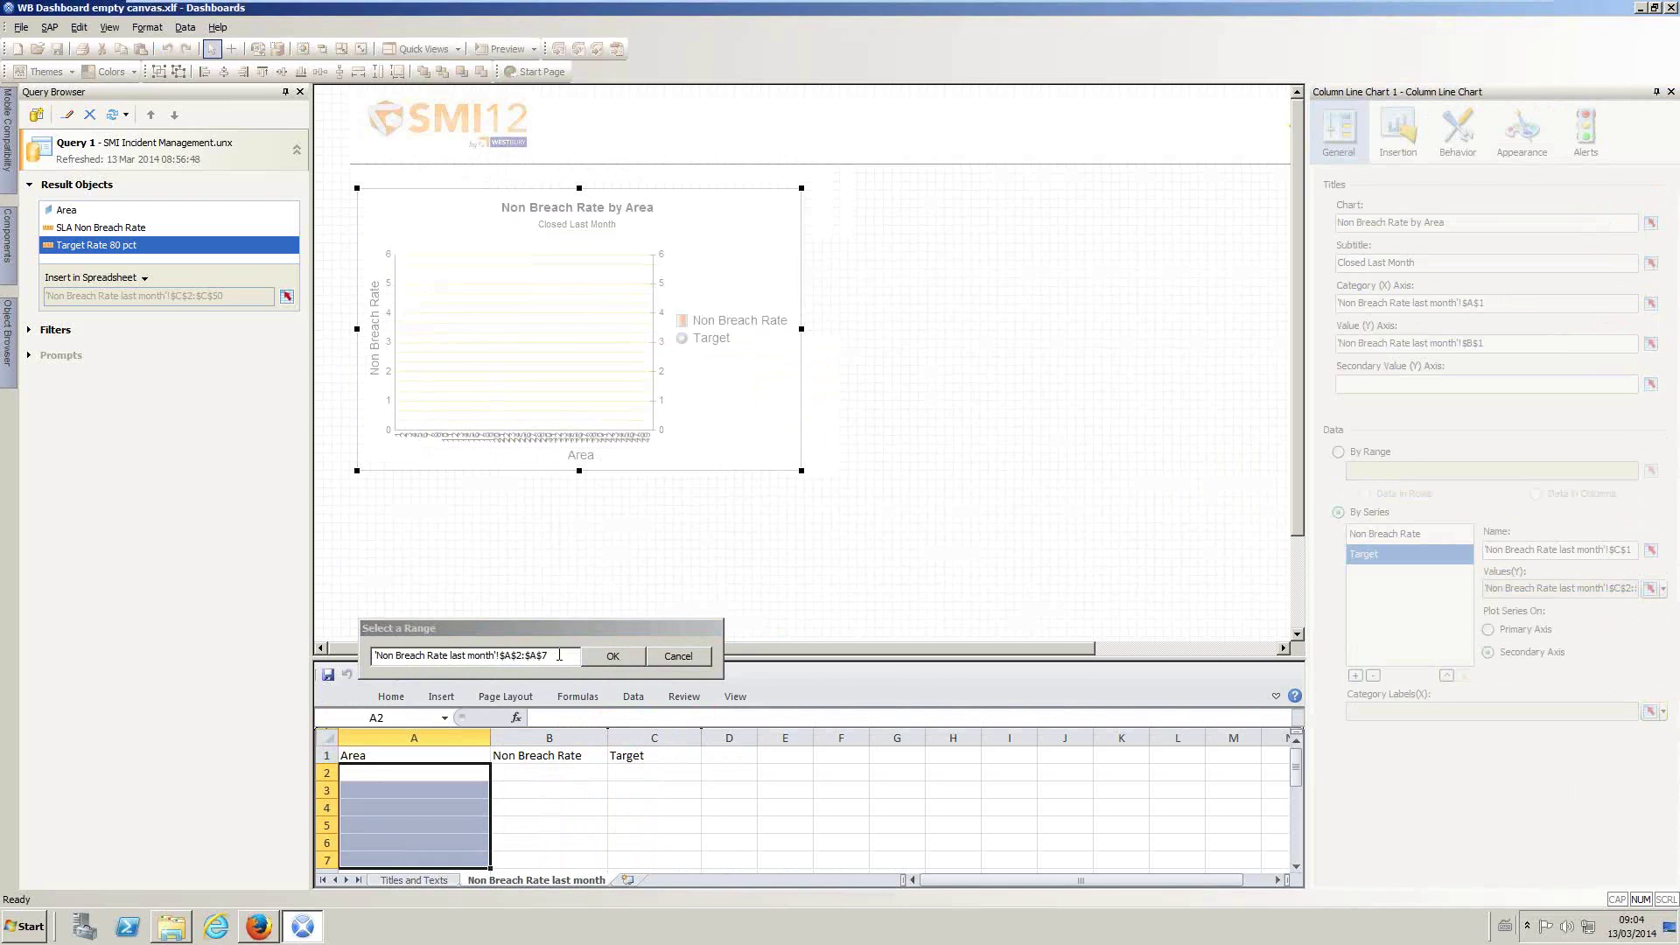
pyautogui.click(570, 650)
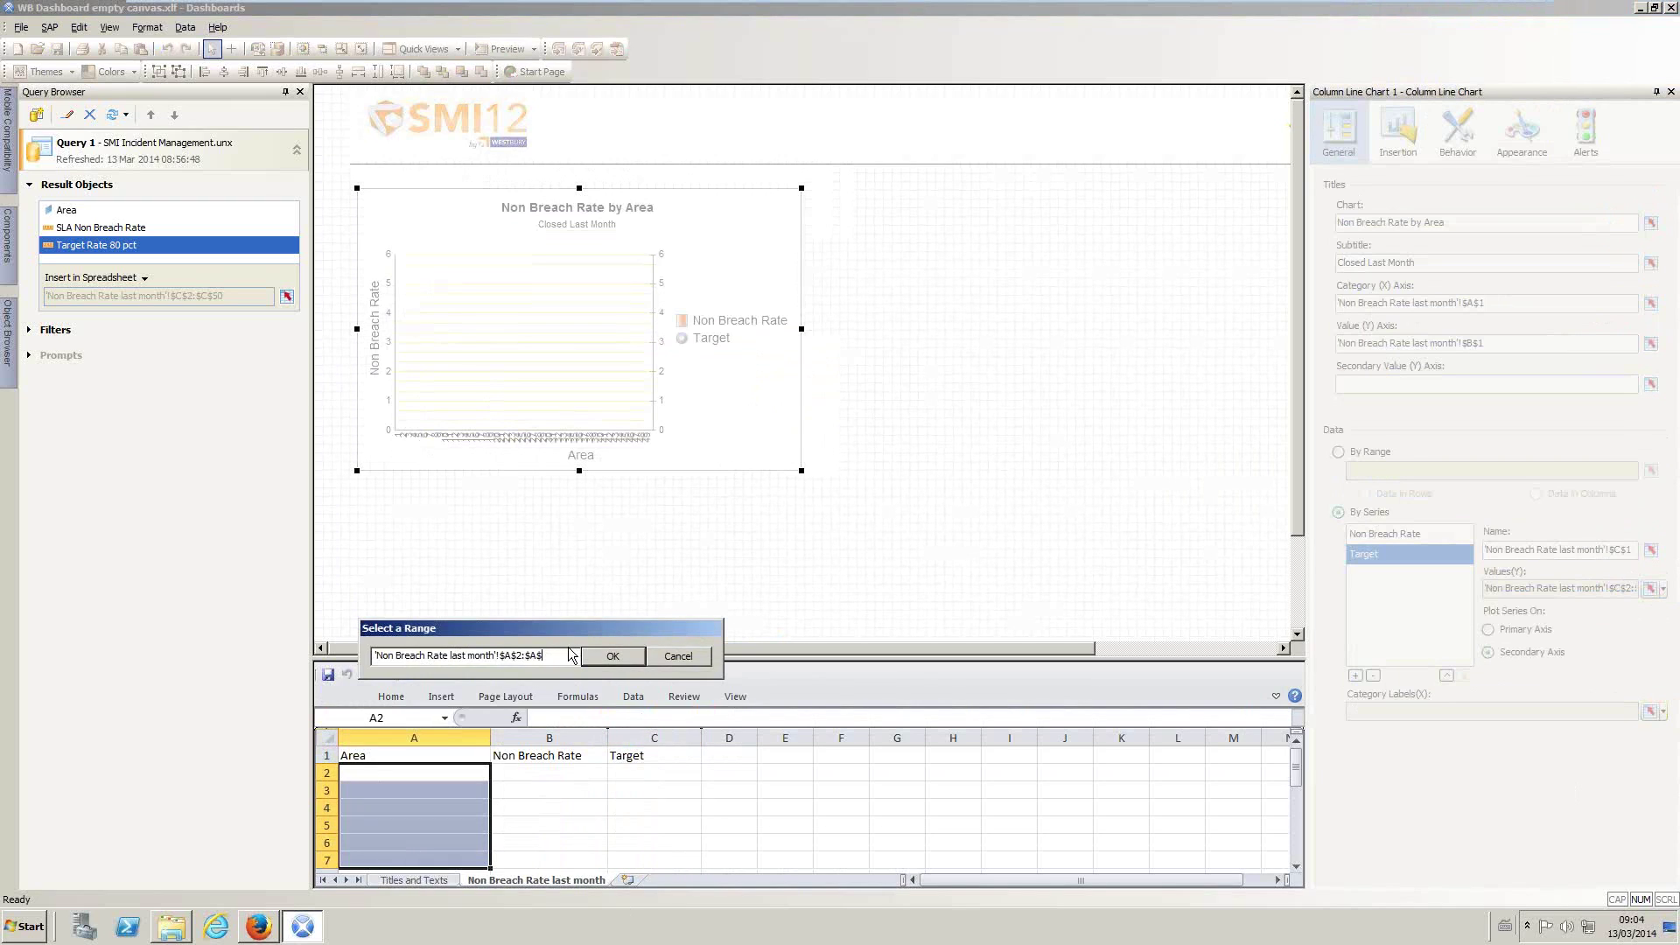
pyautogui.write('50')
pyautogui.click(623, 657)
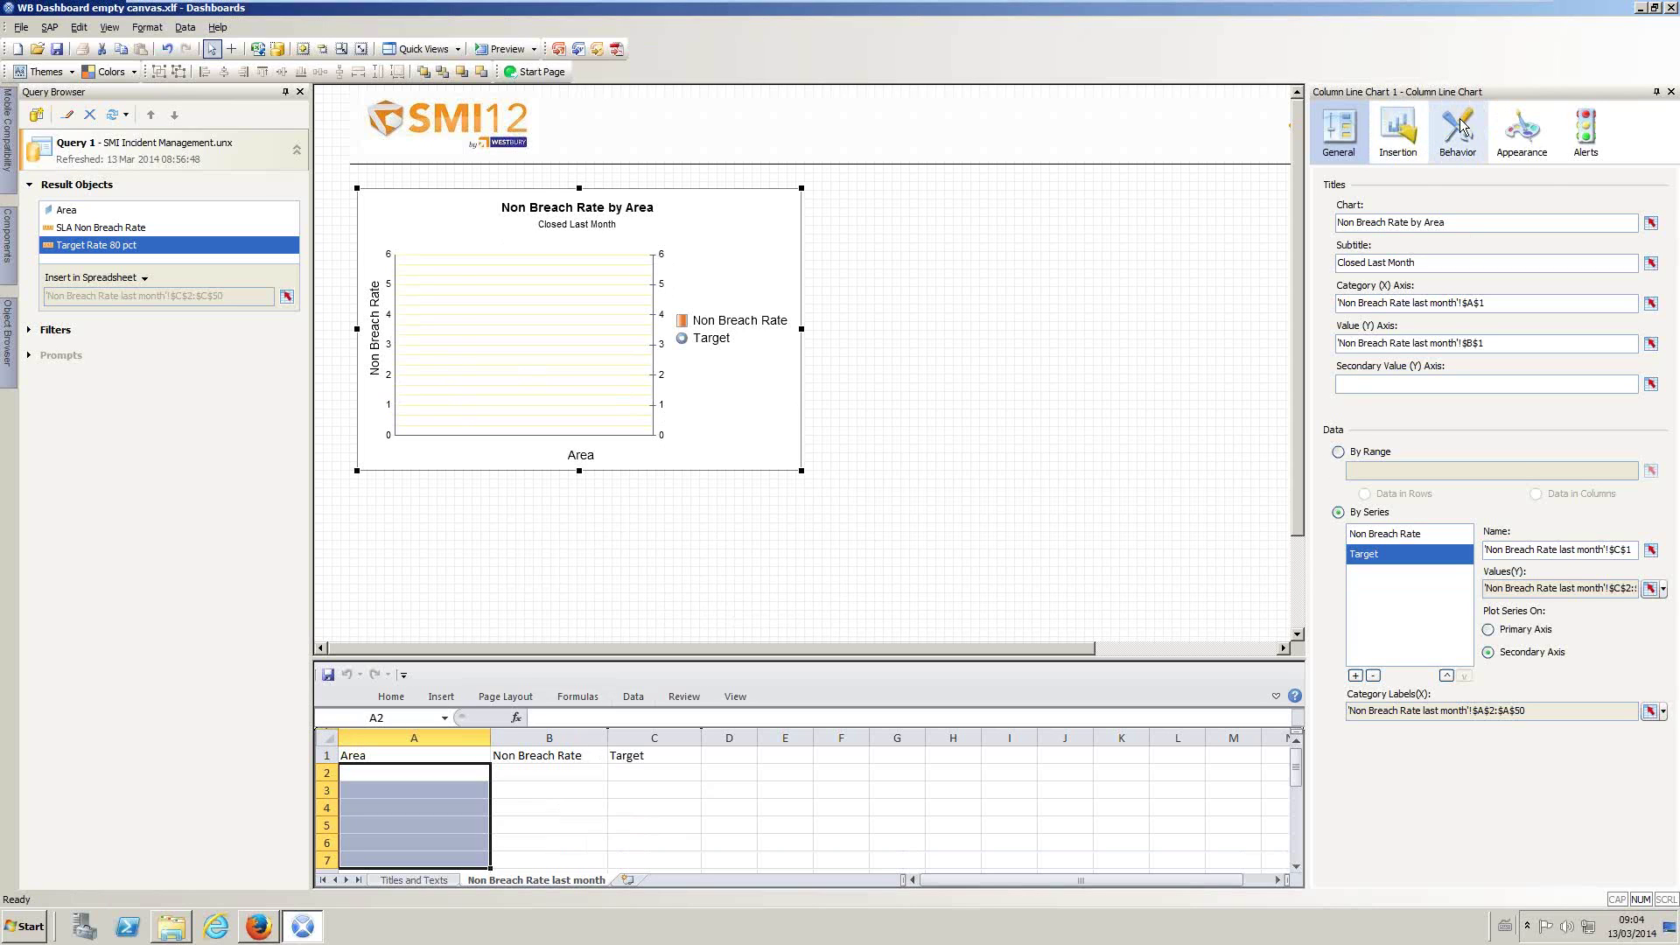
pyautogui.click(1513, 134)
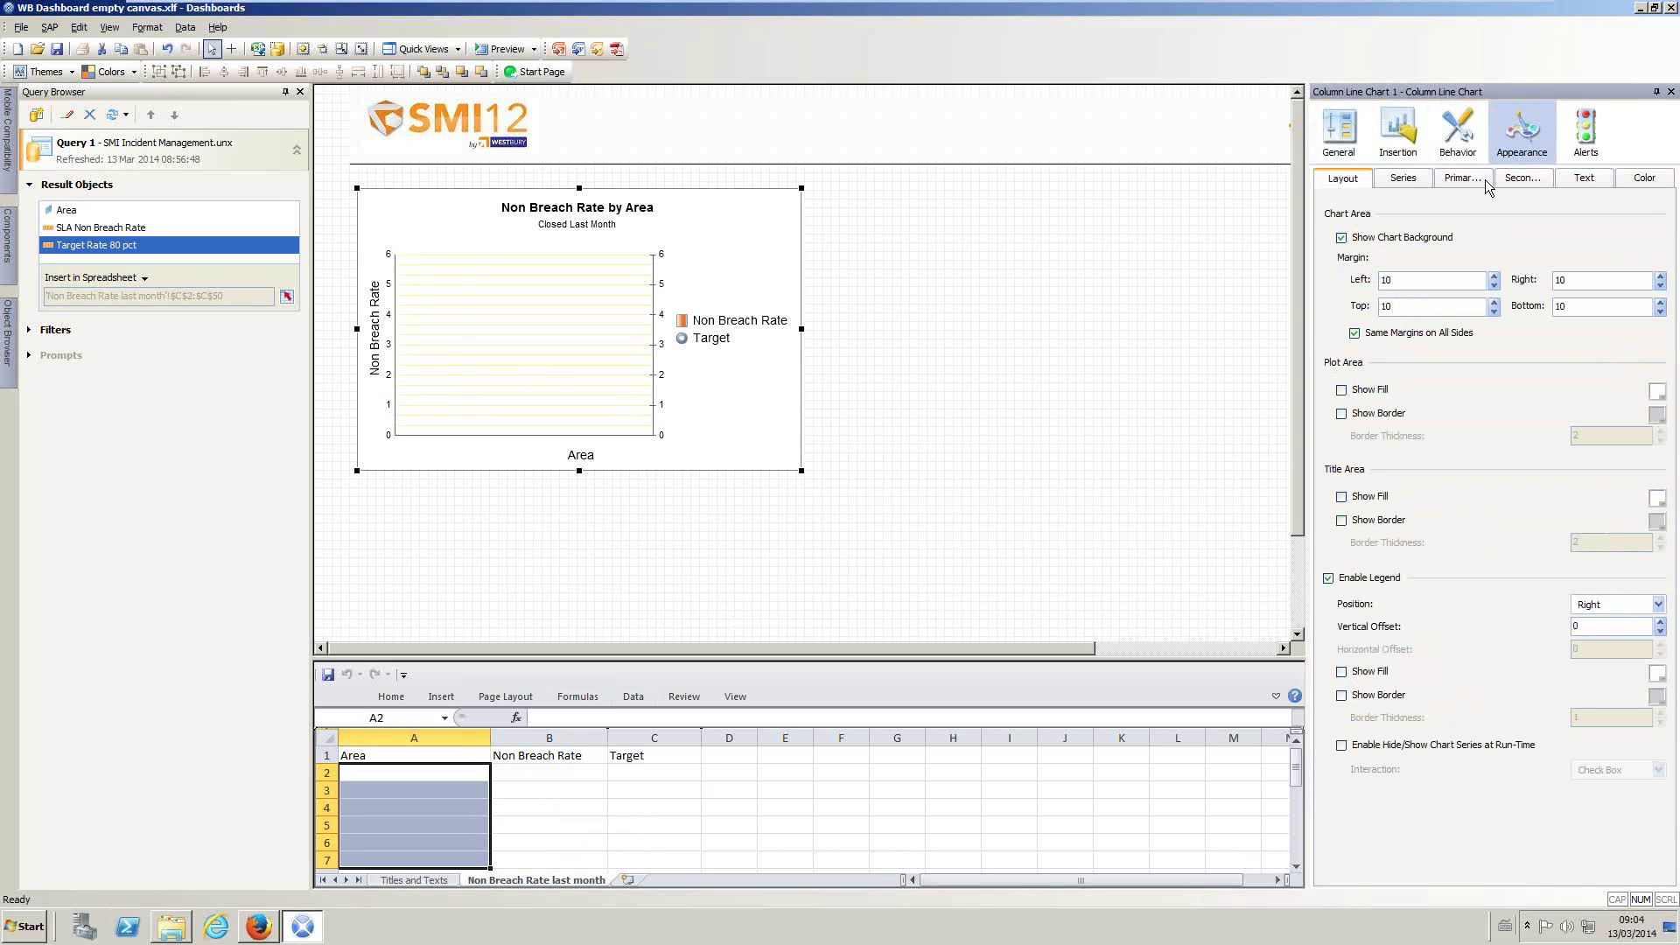
pyautogui.click(1403, 179)
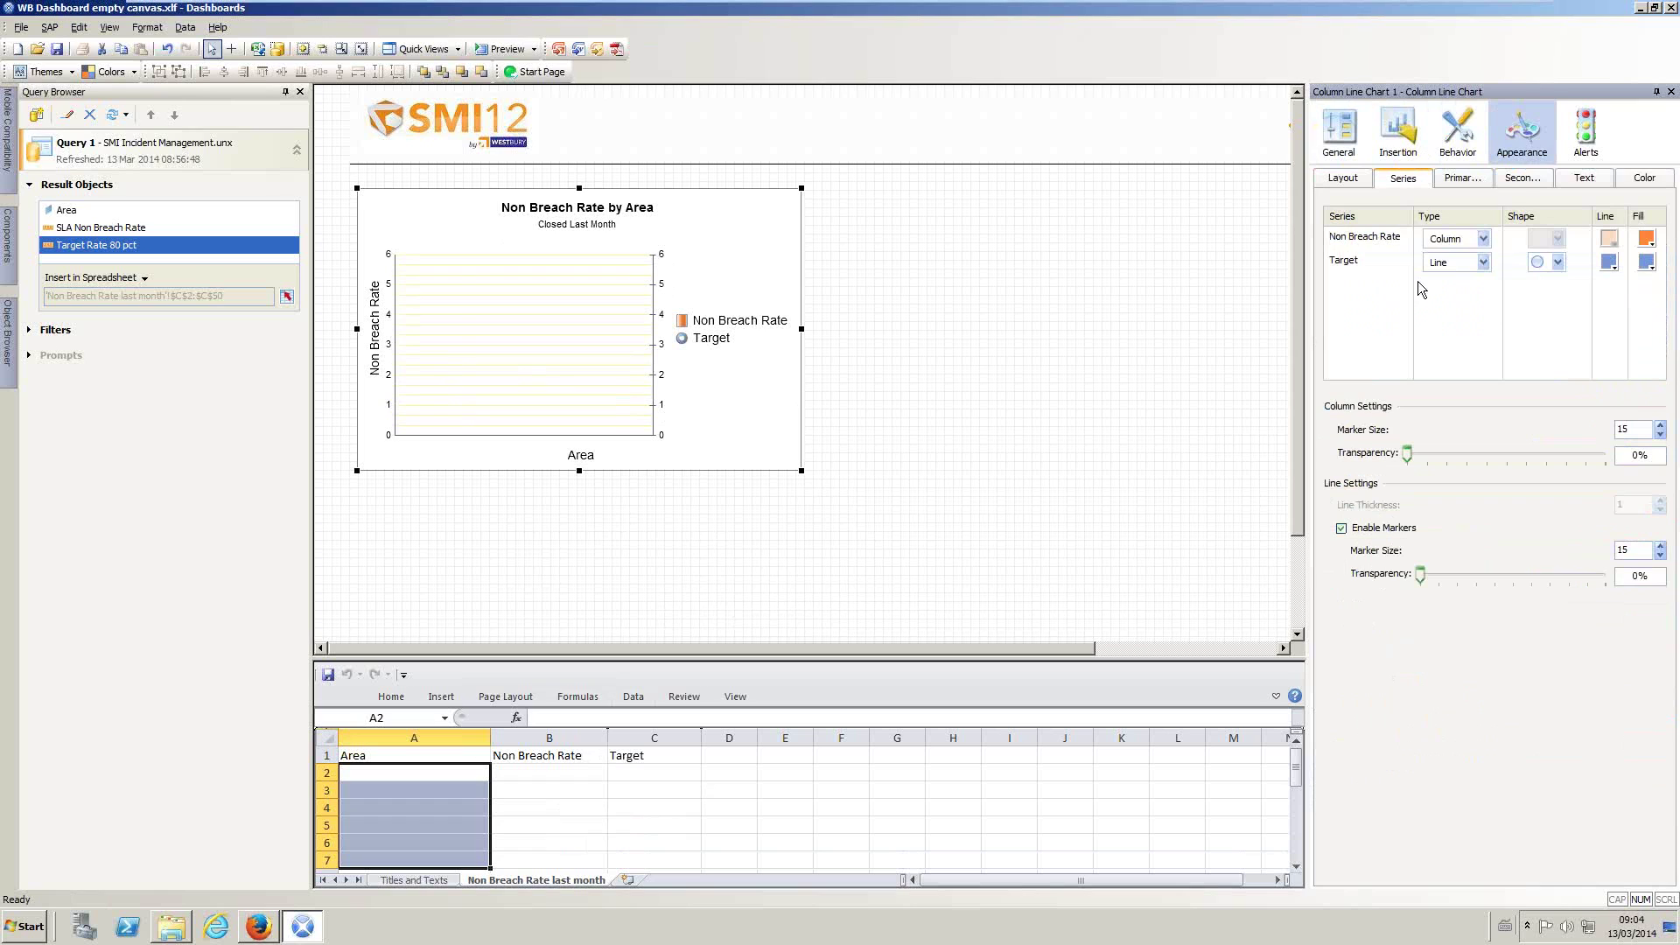
pyautogui.click(1462, 178)
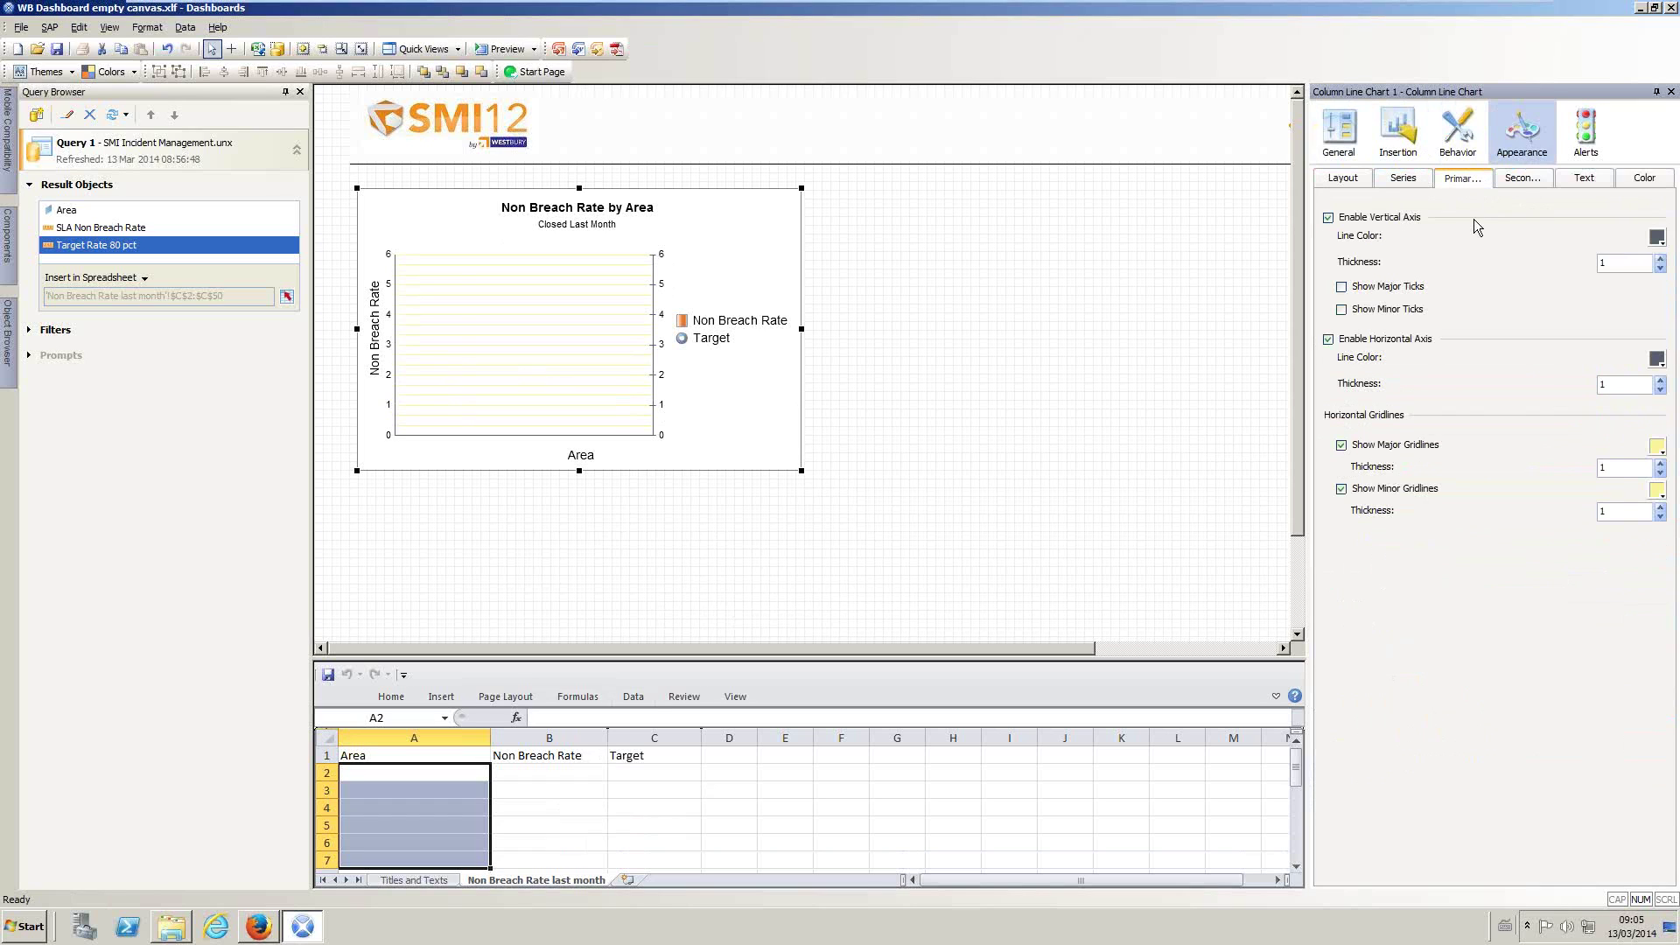
pyautogui.click(1529, 180)
pyautogui.click(1337, 181)
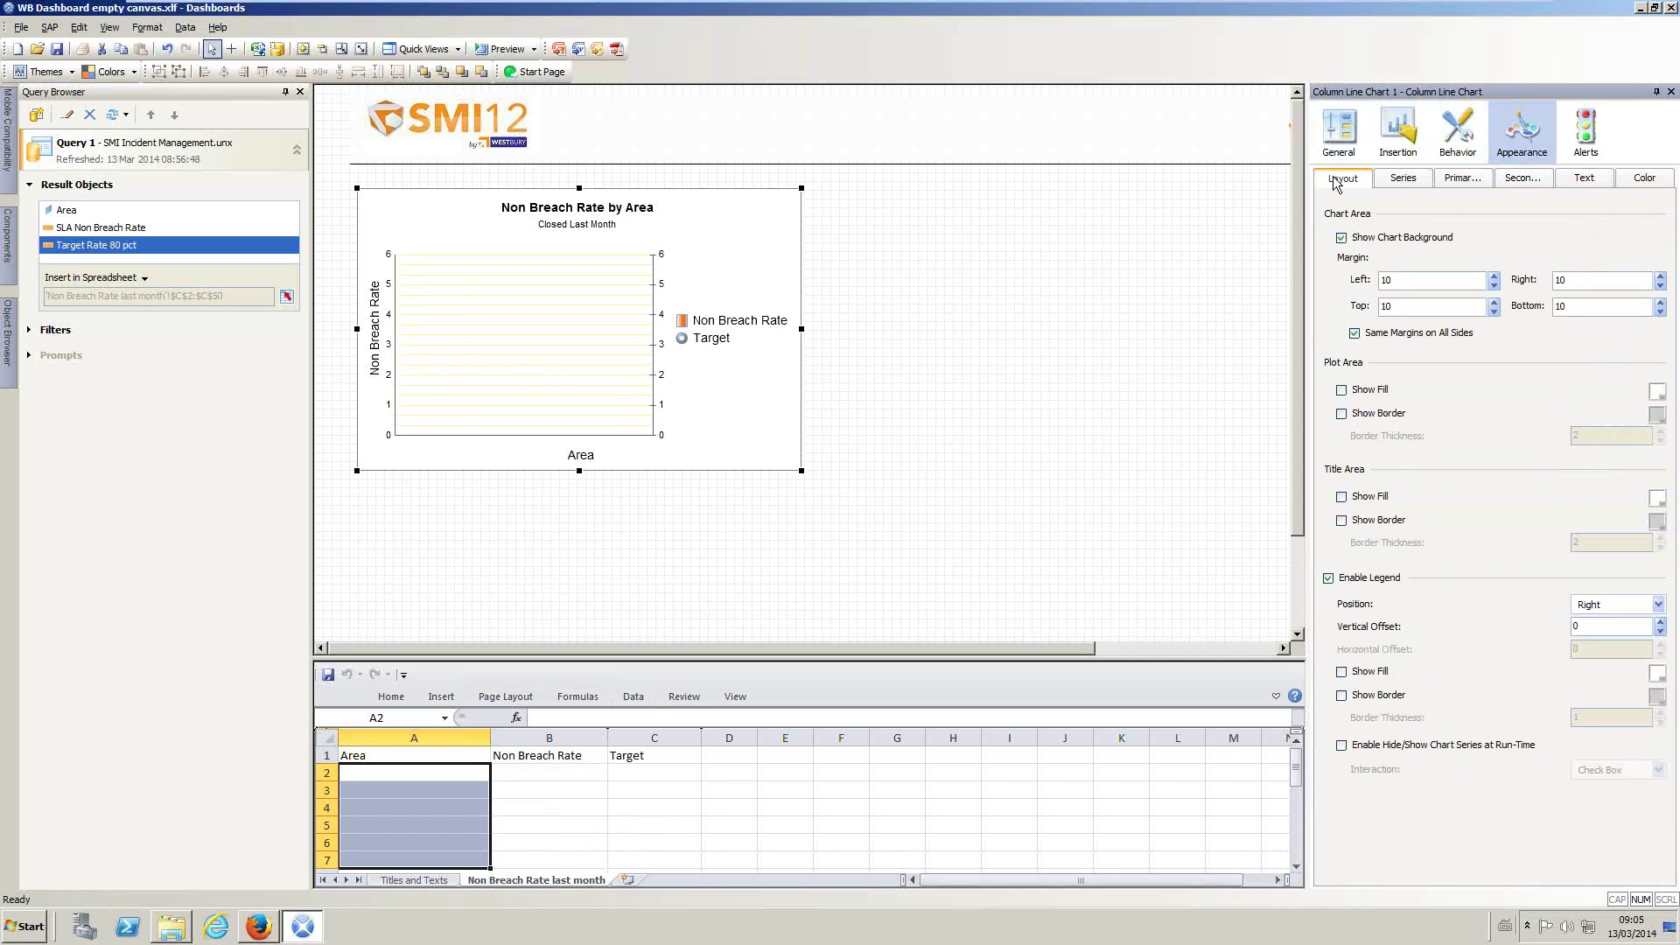
# Step: Make the chart ignore blank cells at the end of the range in both series and values
pyautogui.click(1456, 143)
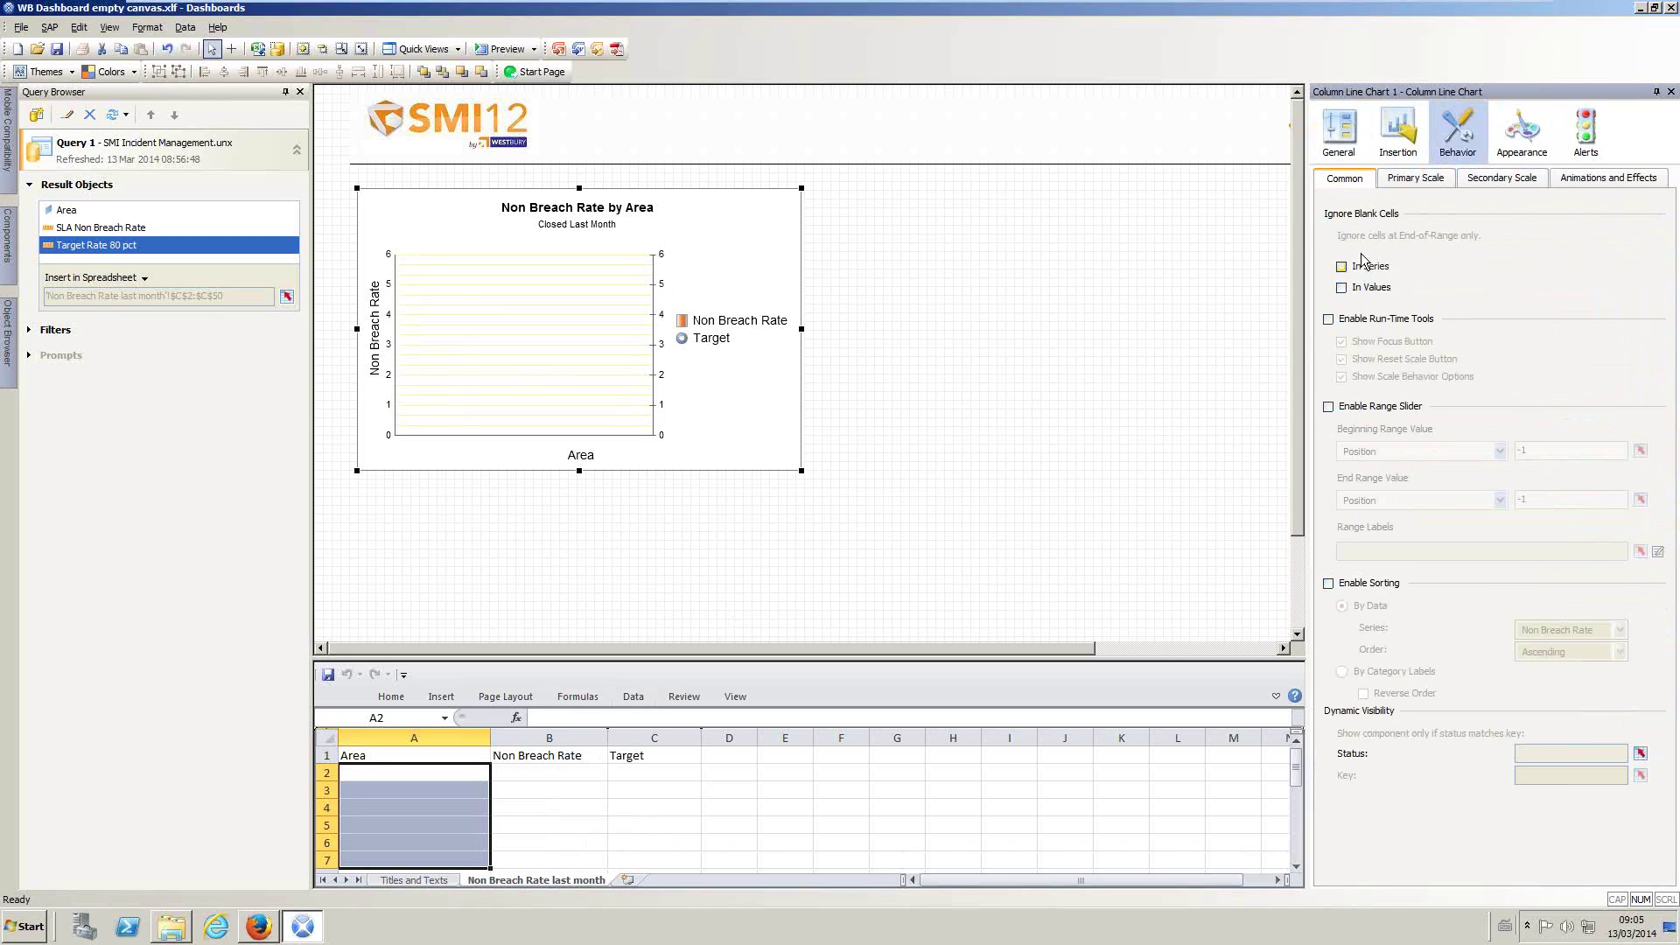
pyautogui.click(1342, 267)
pyautogui.click(1342, 288)
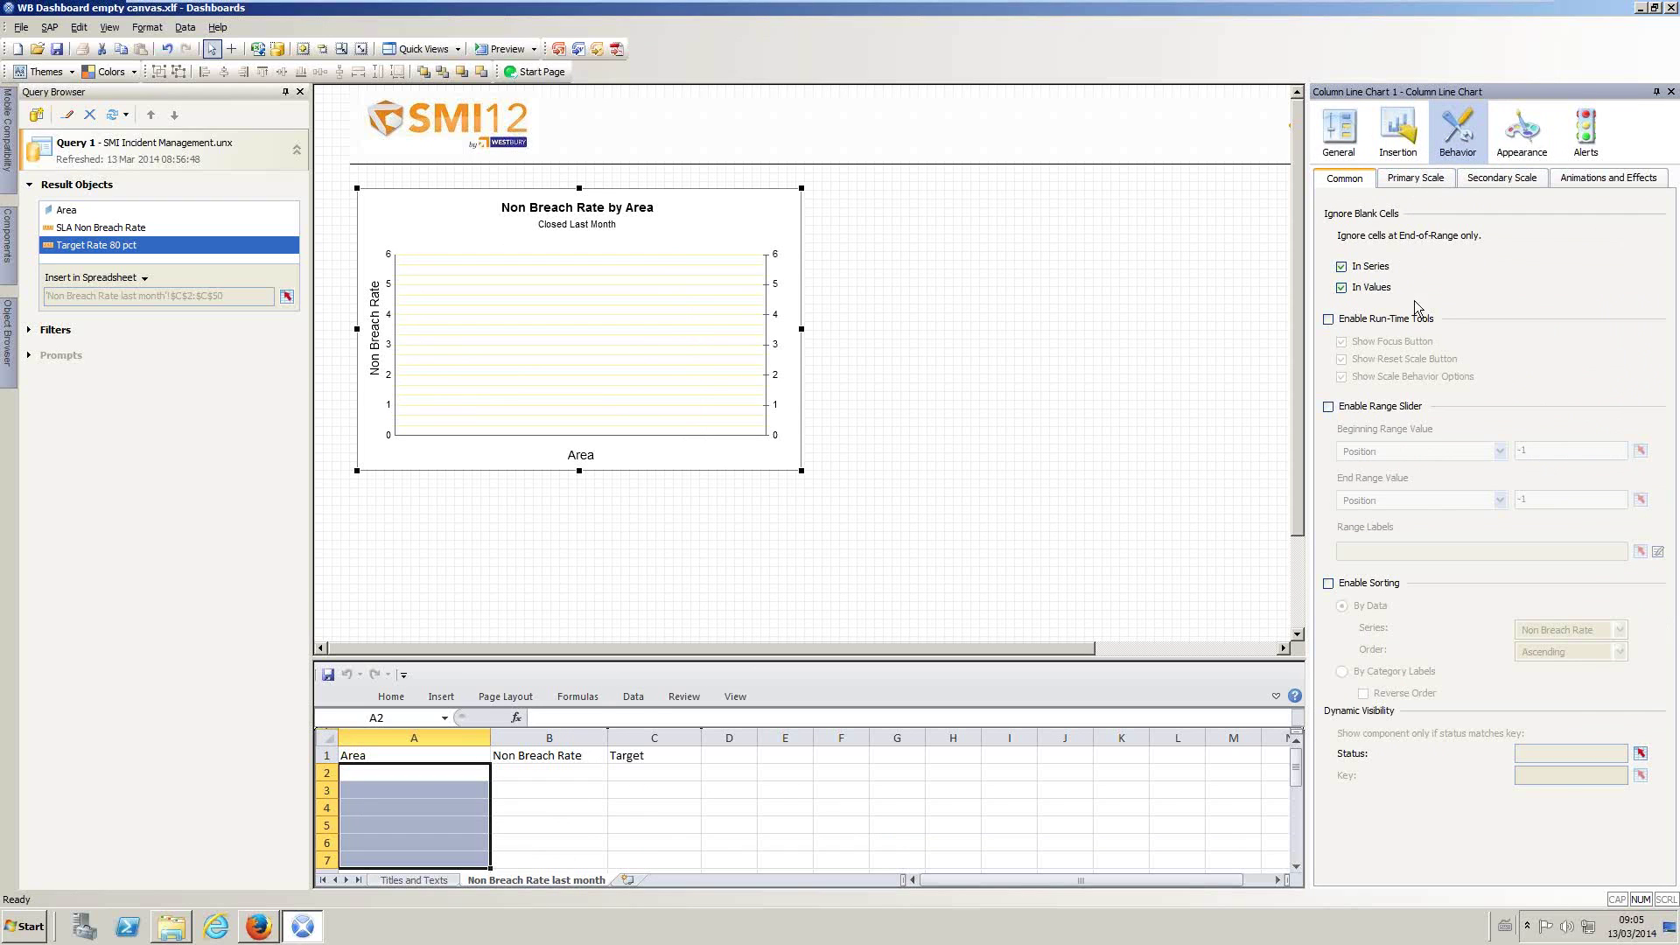
# Step: Give the primary Y axis a manual scale with a maximum limit of 100 and 5 divisions
pyautogui.click(1429, 179)
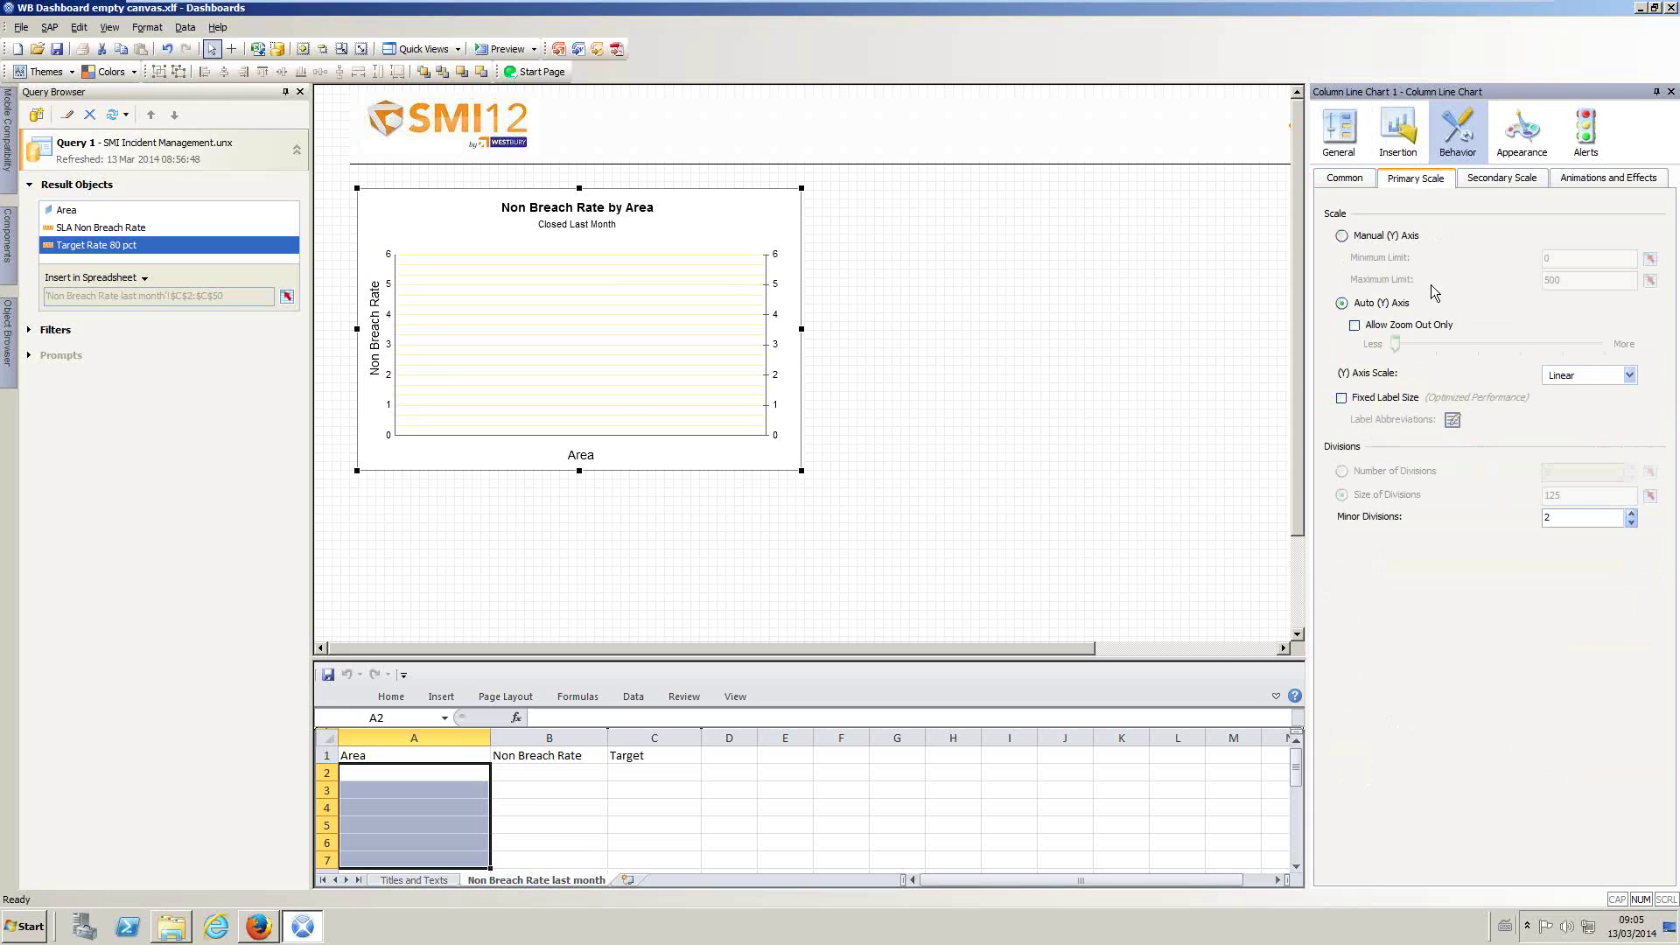
pyautogui.click(1341, 235)
pyautogui.write('100')
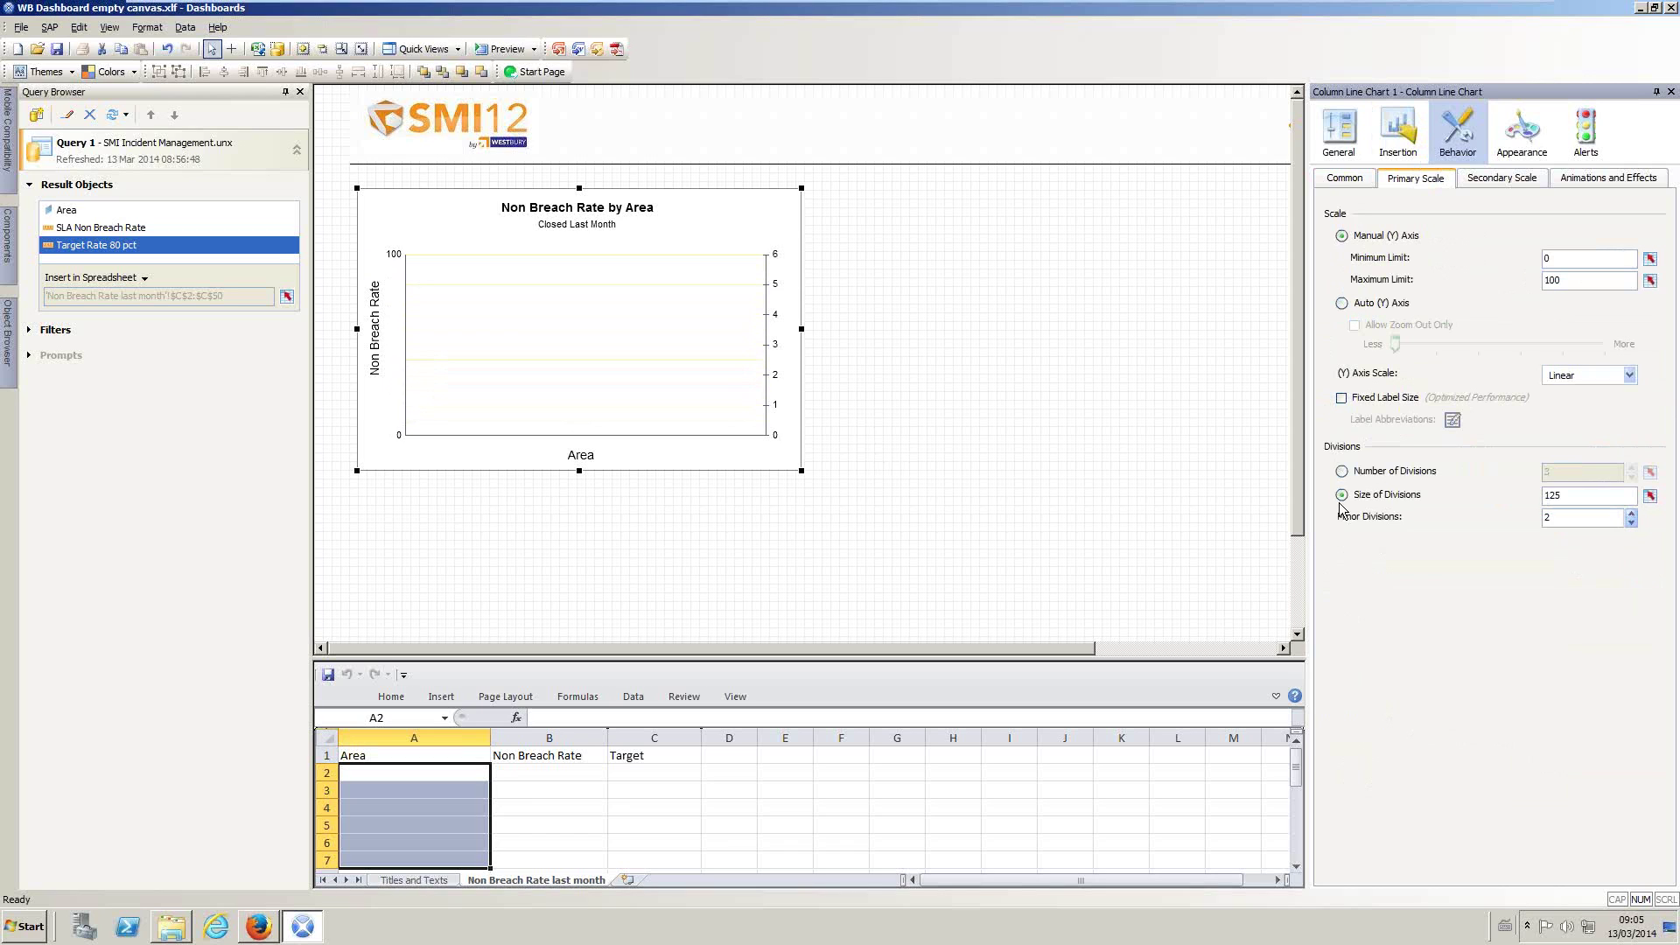
pyautogui.click(1493, 472)
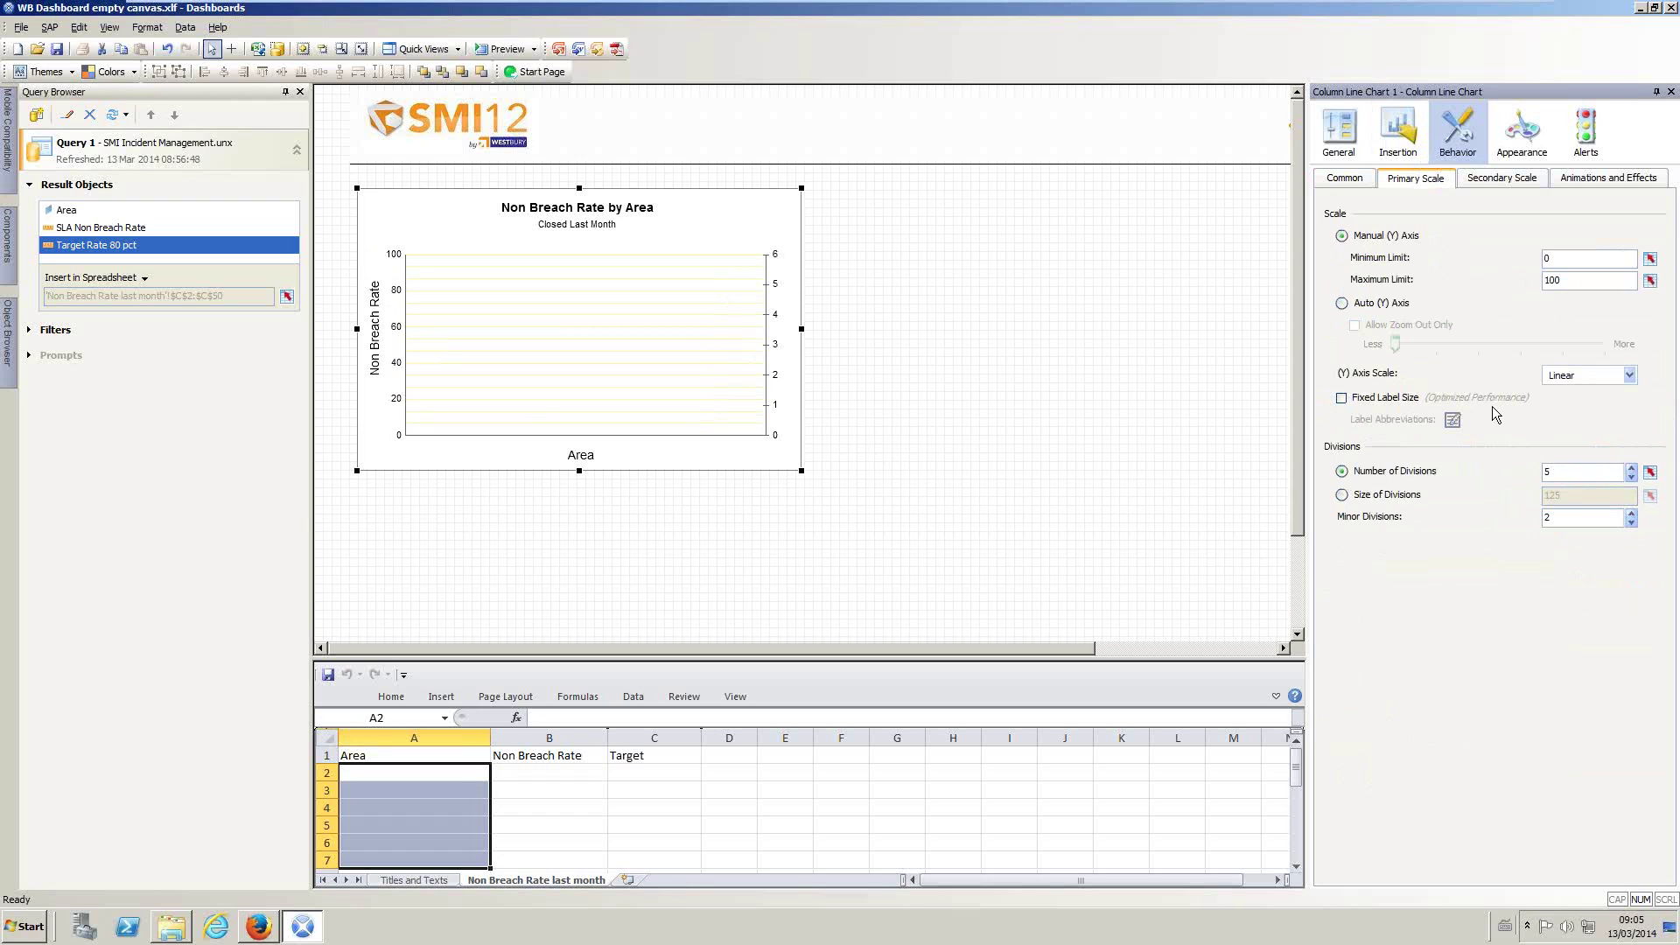
# Step: Give the secondary Y axis a manual scale with a maximum limit of 100 and 5 divisions
pyautogui.click(1497, 178)
pyautogui.click(1348, 236)
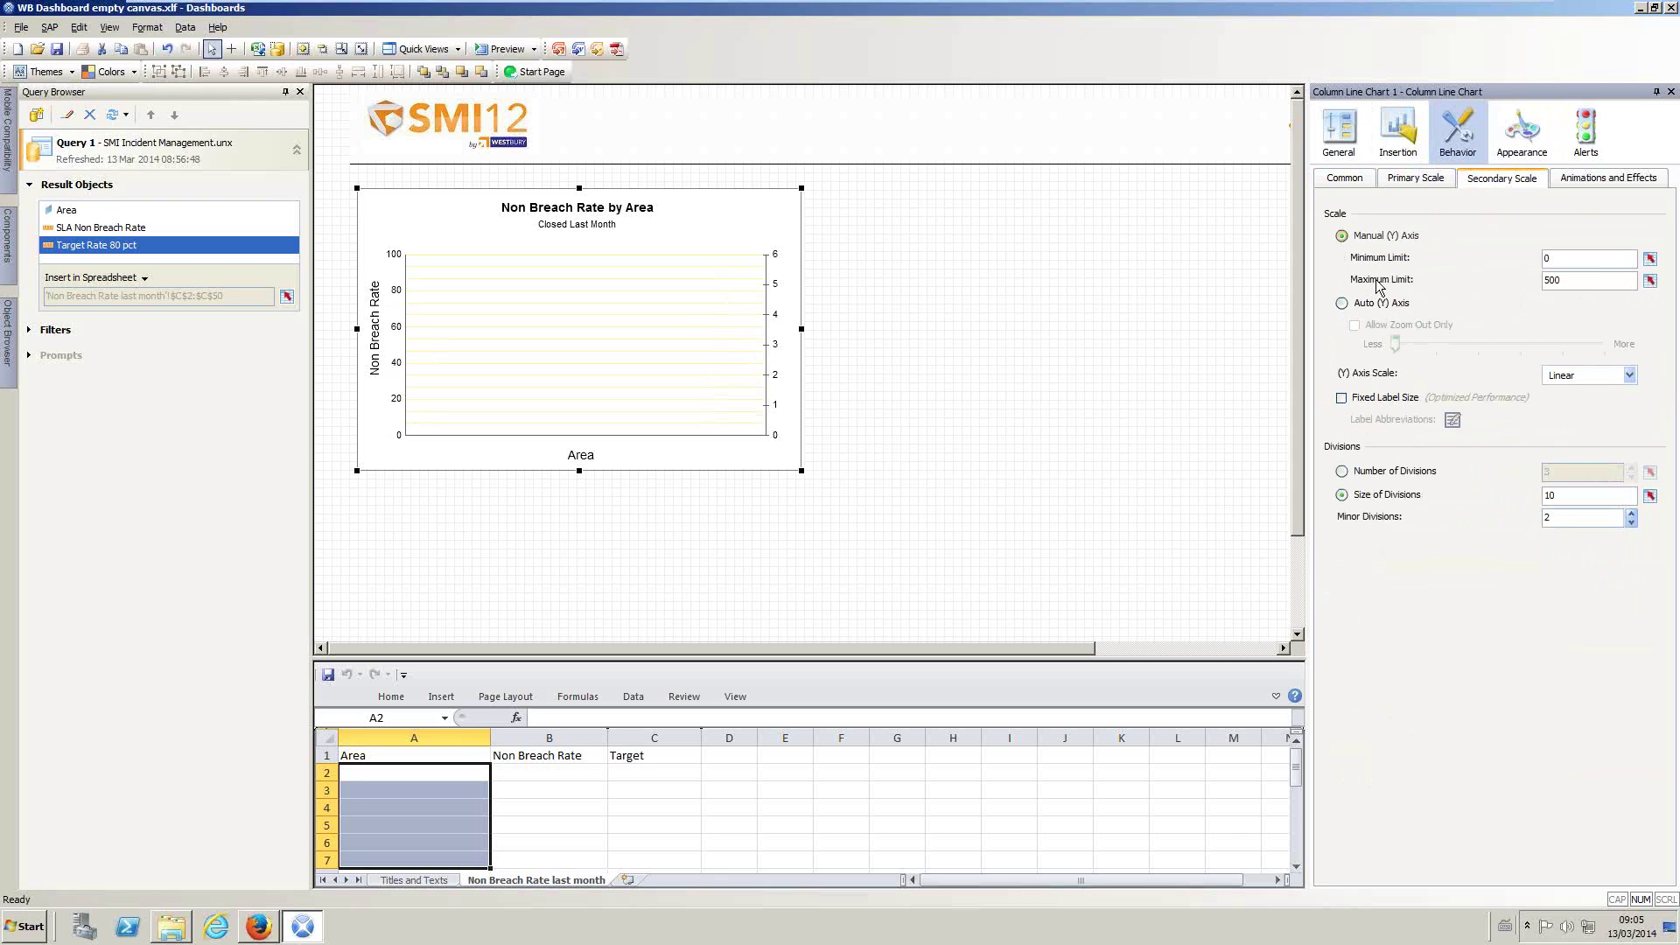
pyautogui.doubleClick(1577, 280)
pyautogui.write('100')
pyautogui.press('Return')
pyautogui.click(1345, 473)
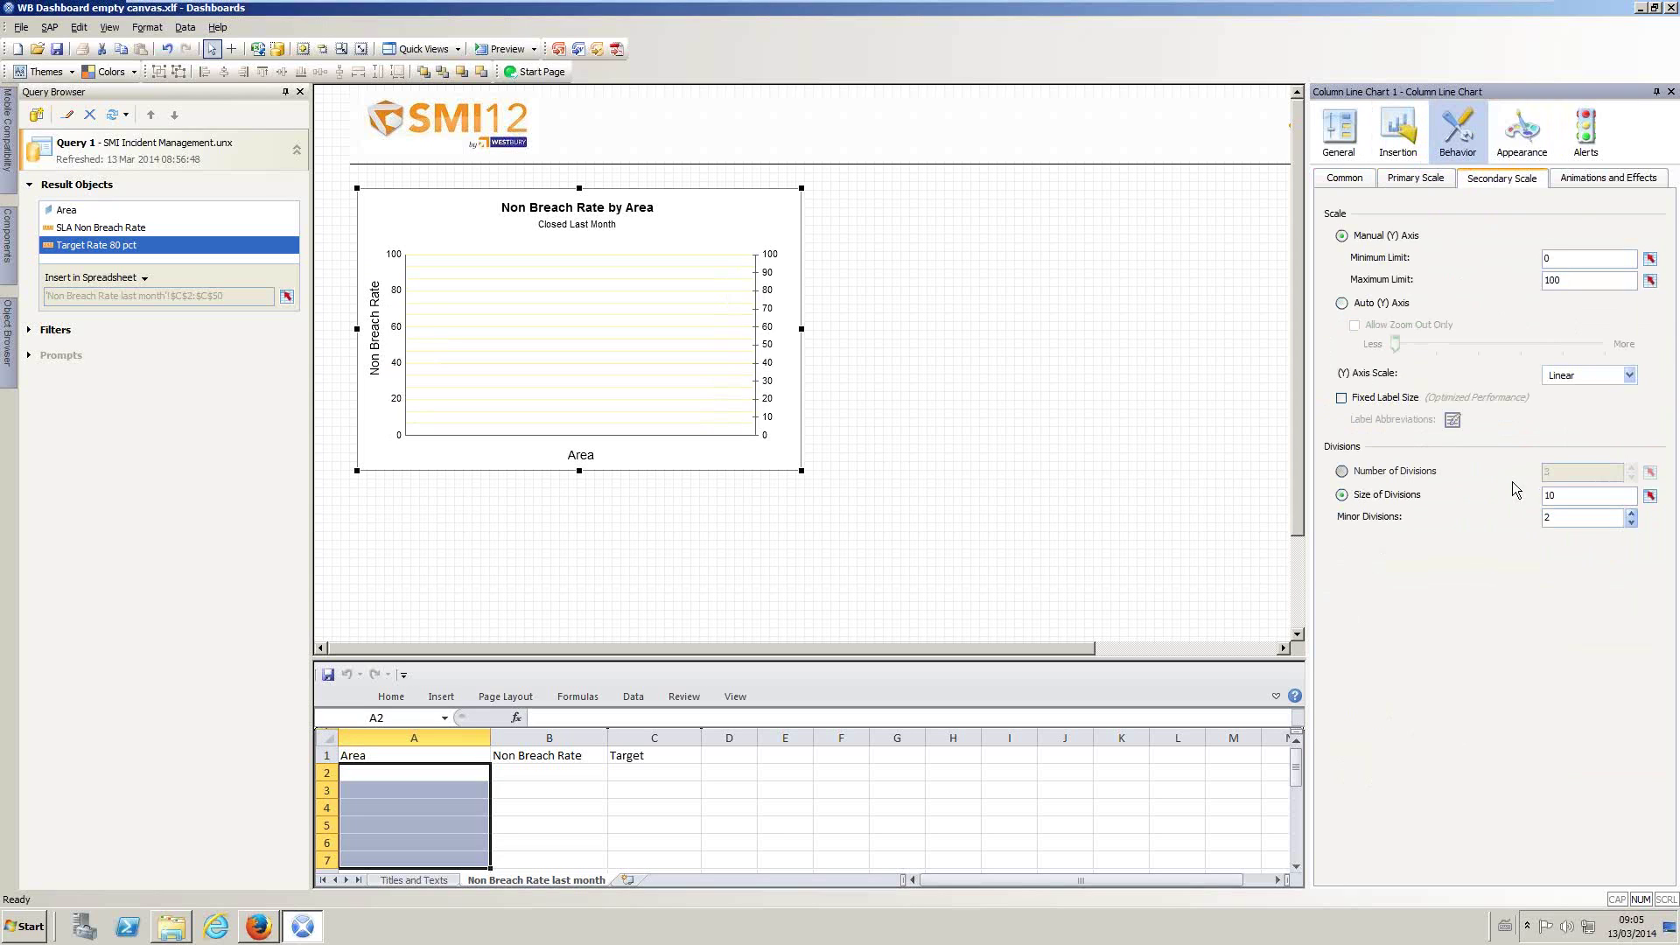
pyautogui.press('BackSpace')
pyautogui.write('5')
pyautogui.press('Return')
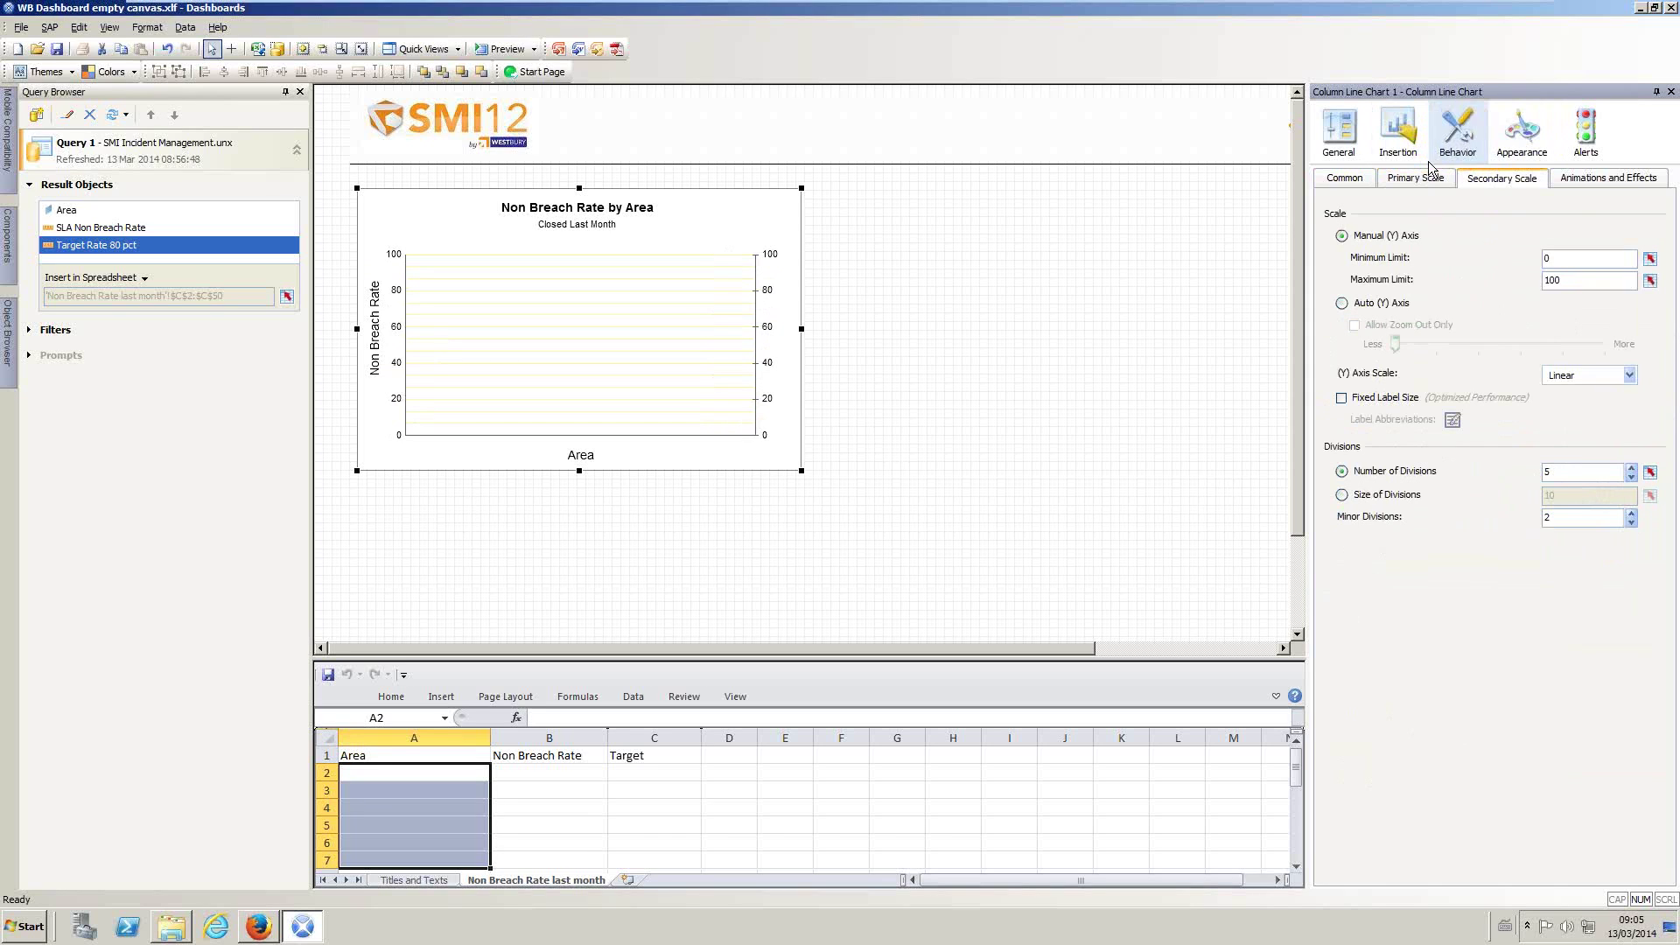
# Step: Color the Target series' line green and disable its markers
pyautogui.click(1517, 140)
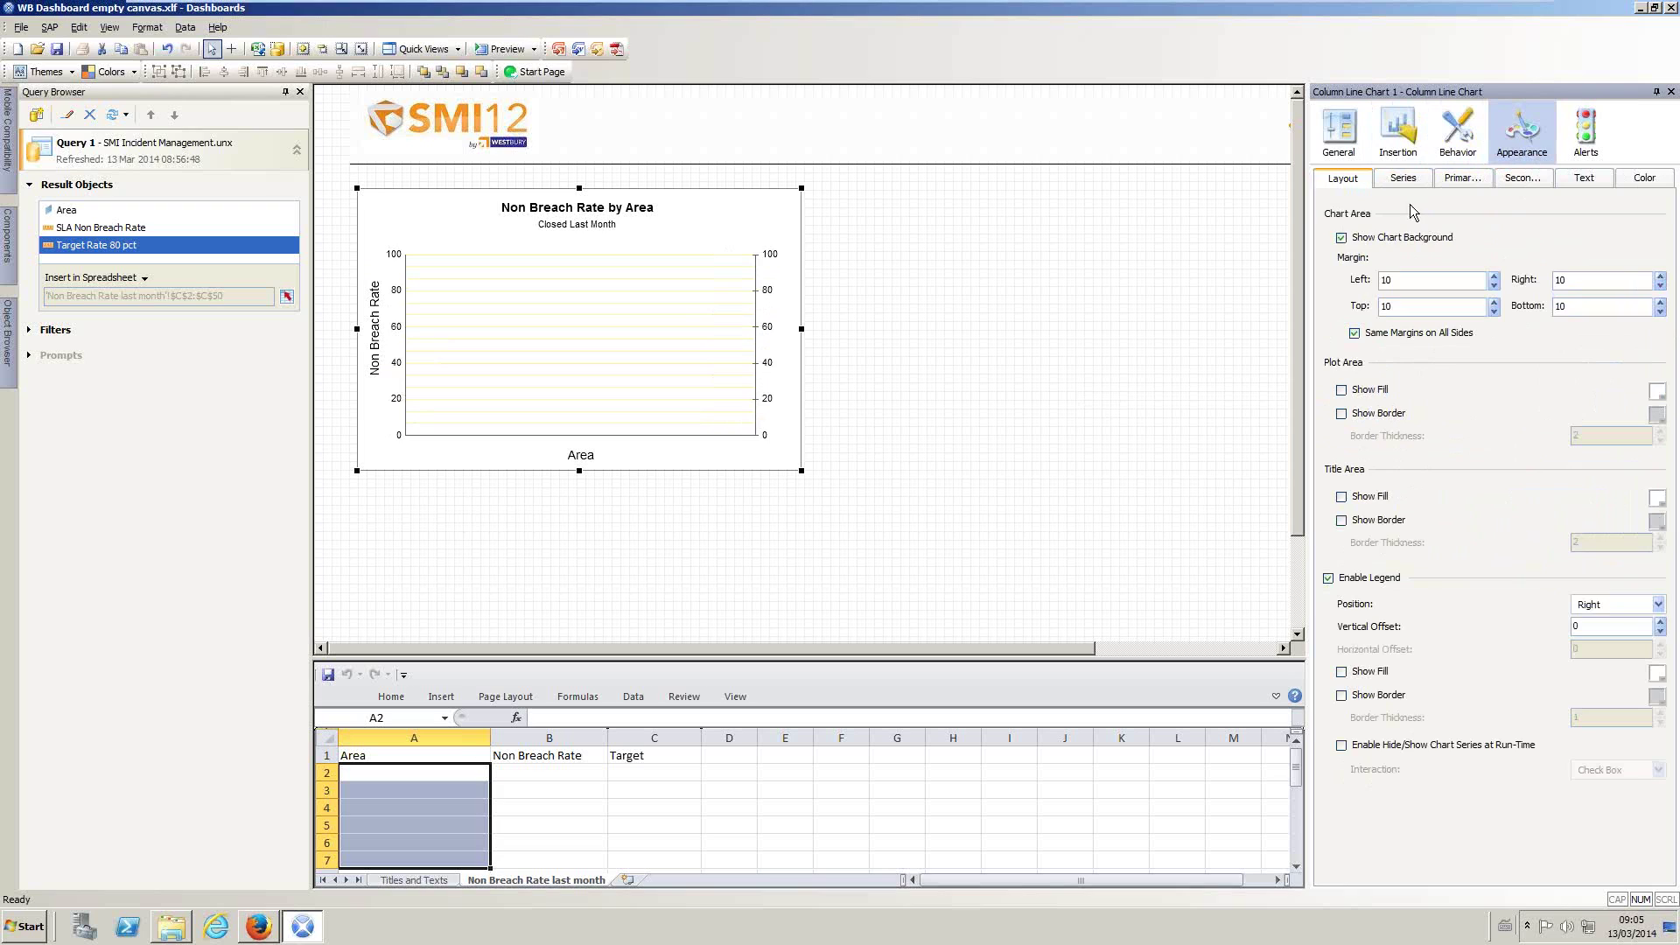
pyautogui.click(1407, 181)
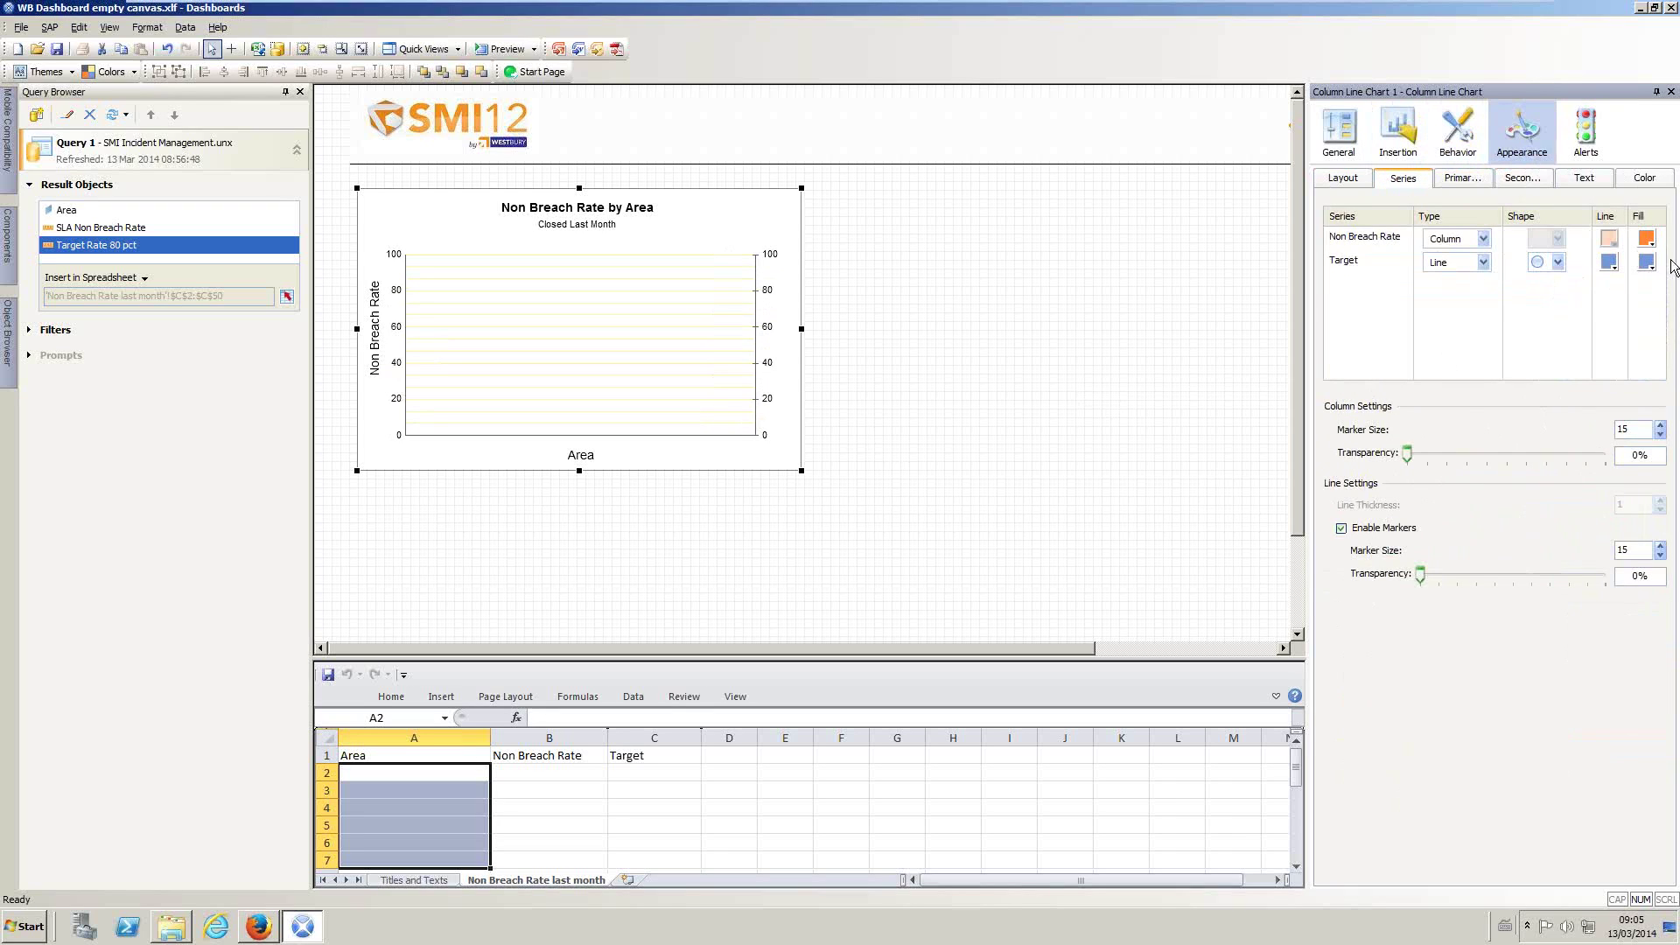
pyautogui.click(1609, 263)
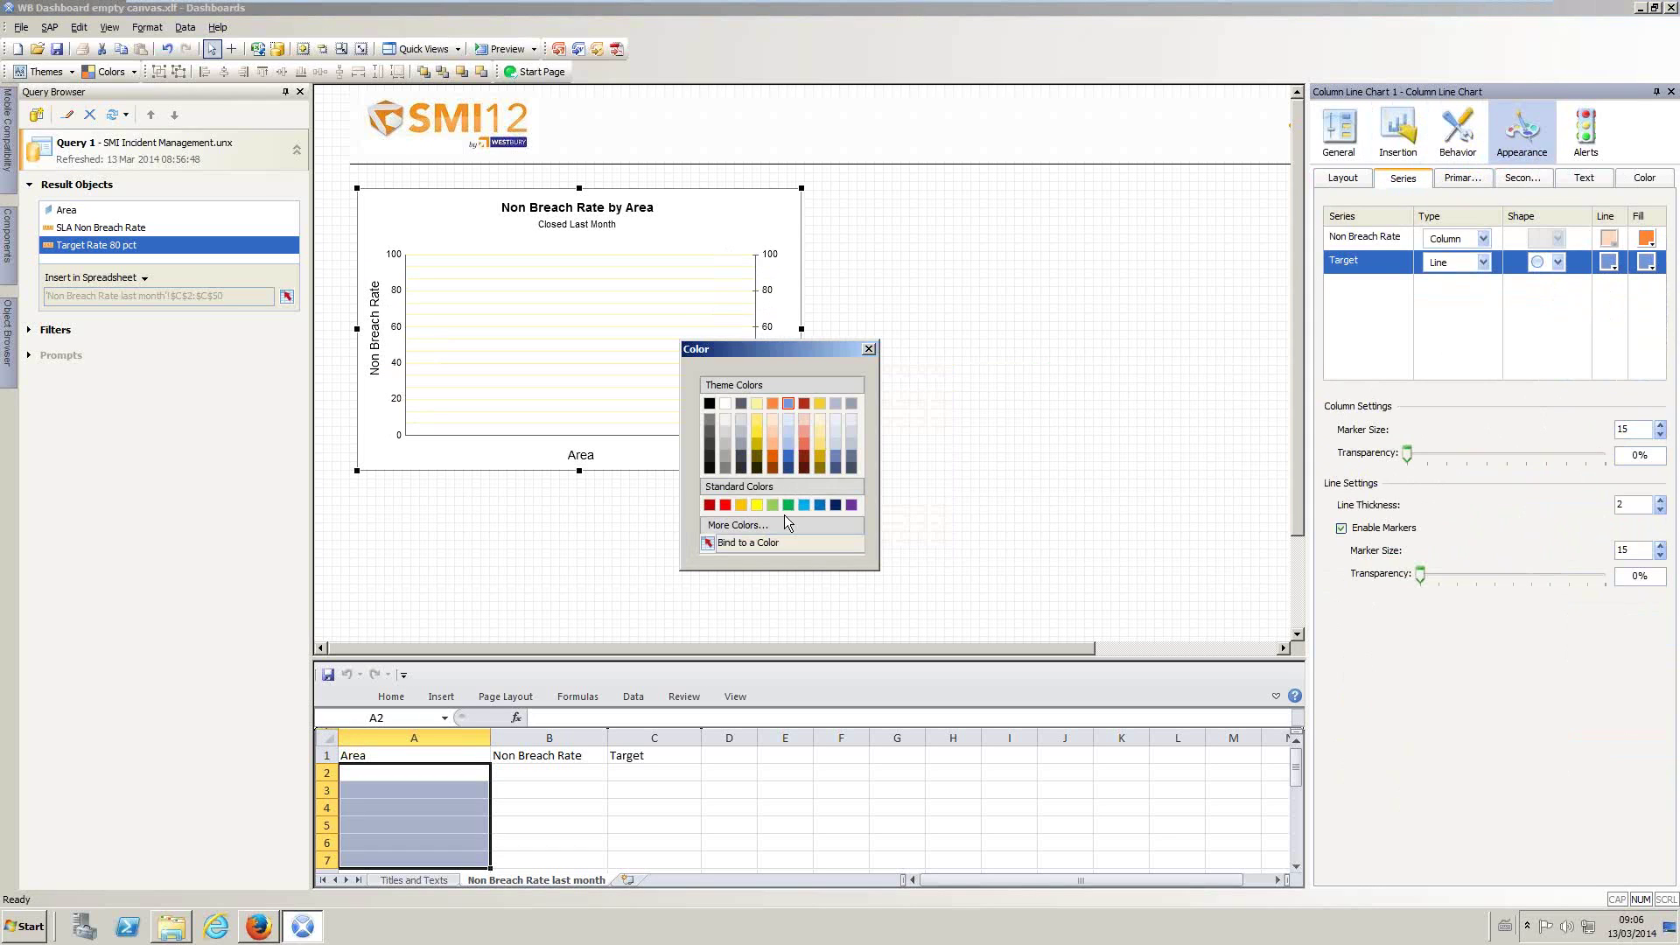
pyautogui.click(789, 505)
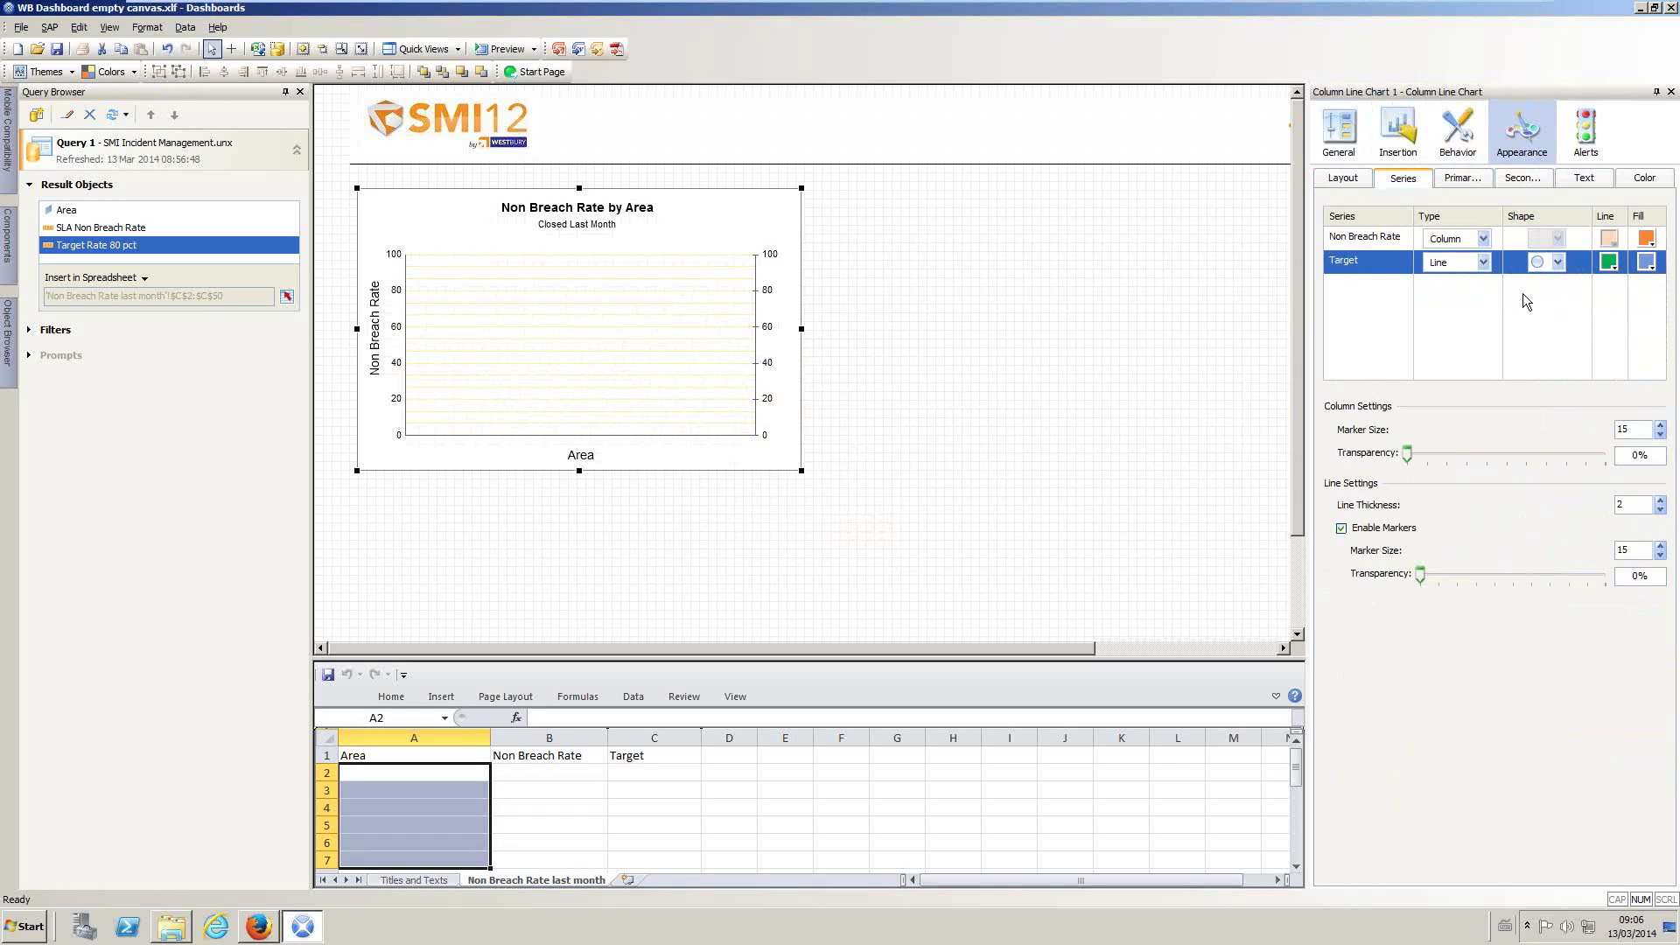
pyautogui.click(1341, 529)
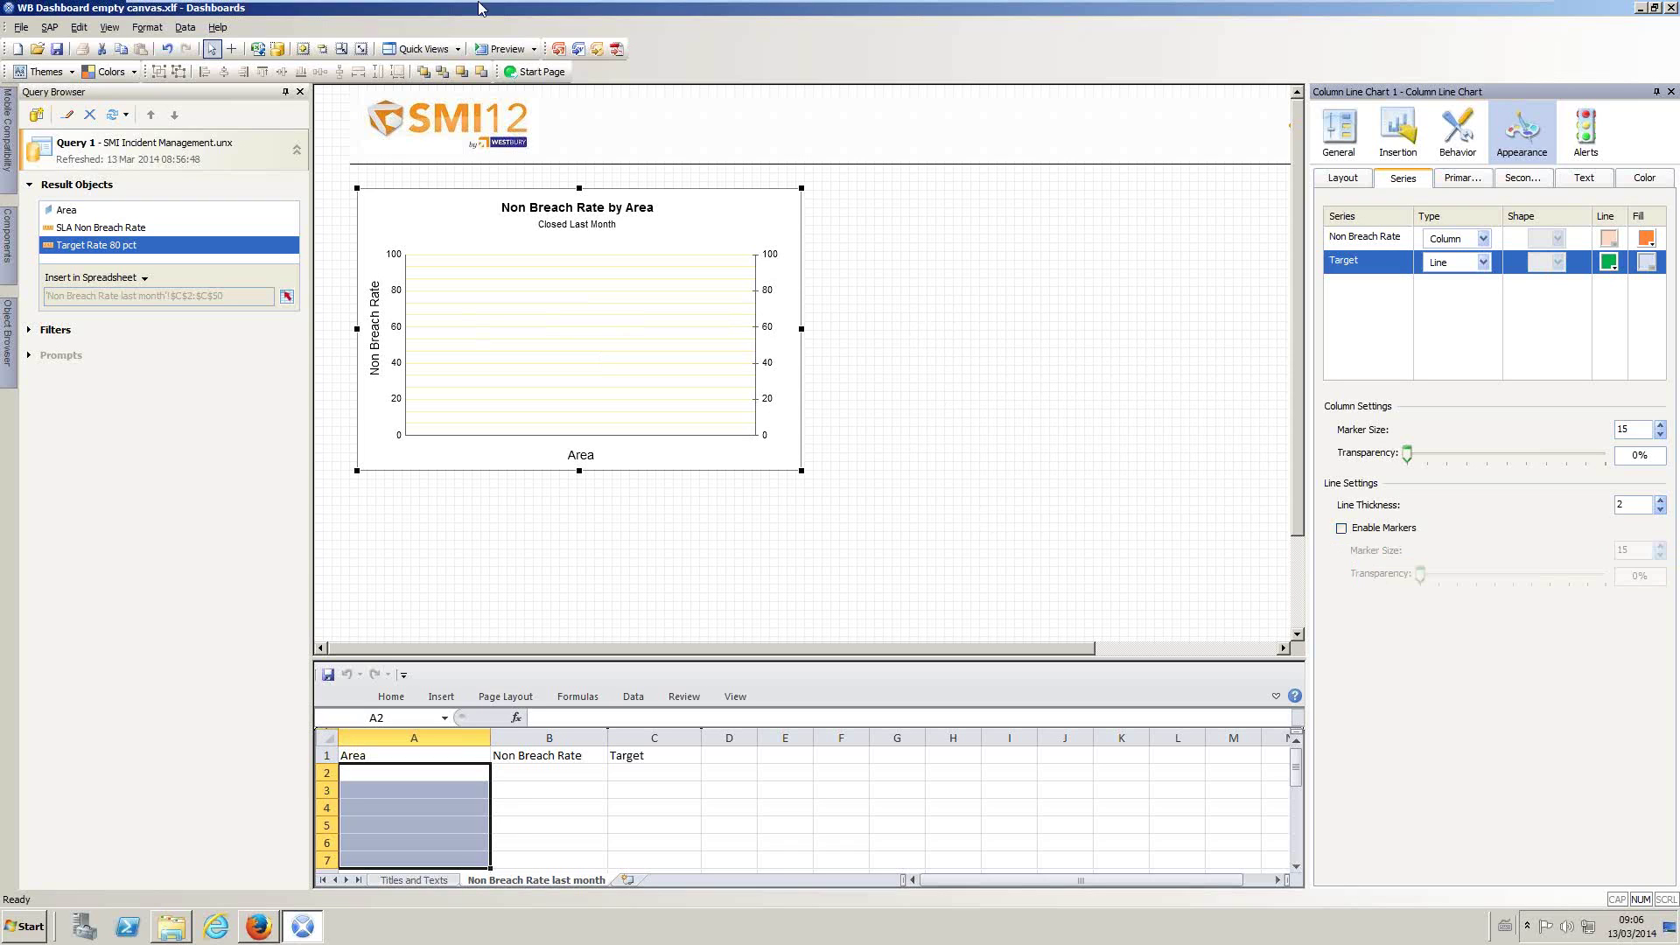
# Step: Preview the dashboard and examine the non-breach rate columns against the target line
pyautogui.click(500, 49)
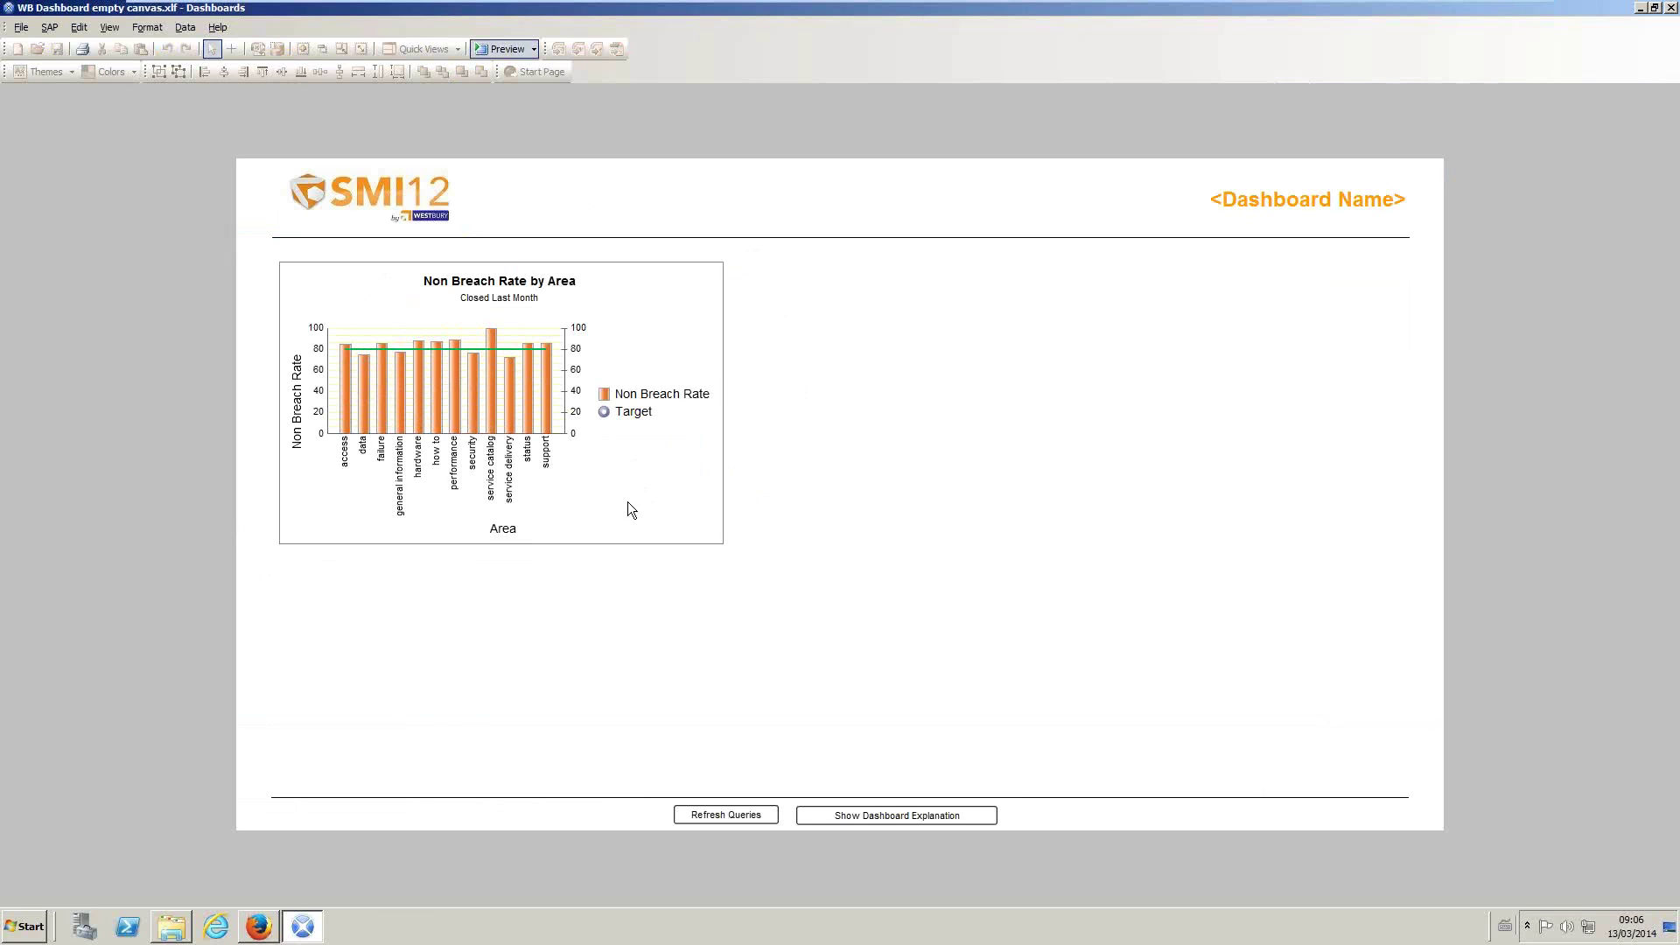
pyautogui.moveTo(346, 362)
pyautogui.moveTo(539, 350)
# Step: Save a snapshot of the current Excel data, overwriting Snapshot SLA Dashboard.xls in My Documents
pyautogui.click(21, 27)
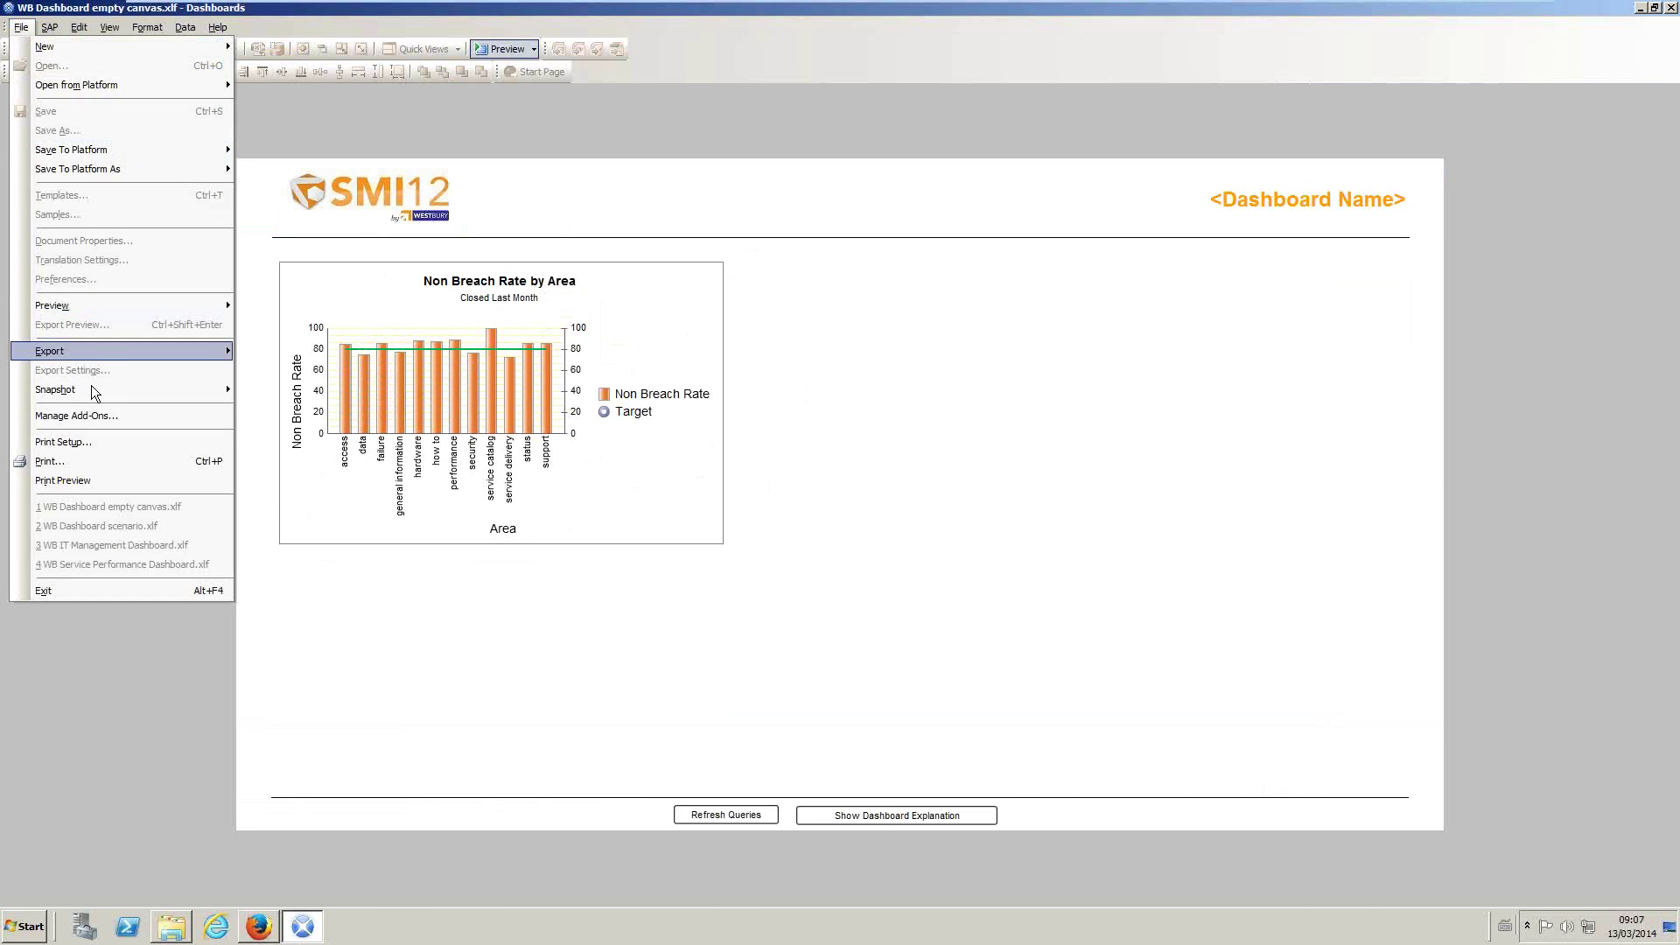
pyautogui.moveTo(90, 386)
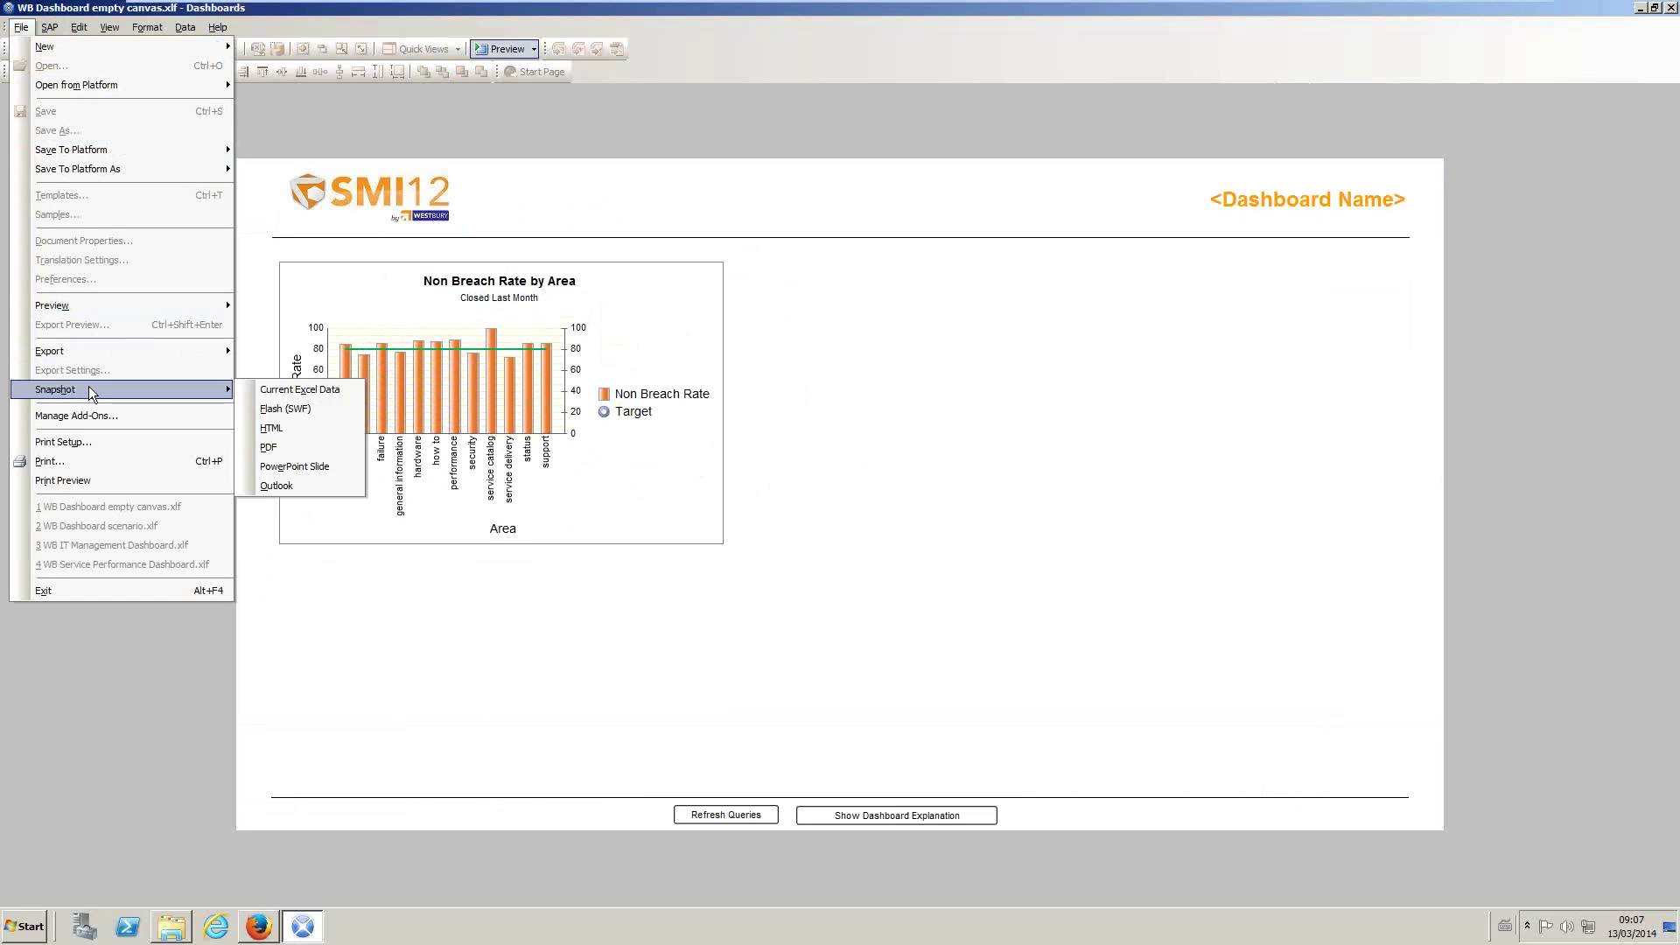
pyautogui.click(328, 389)
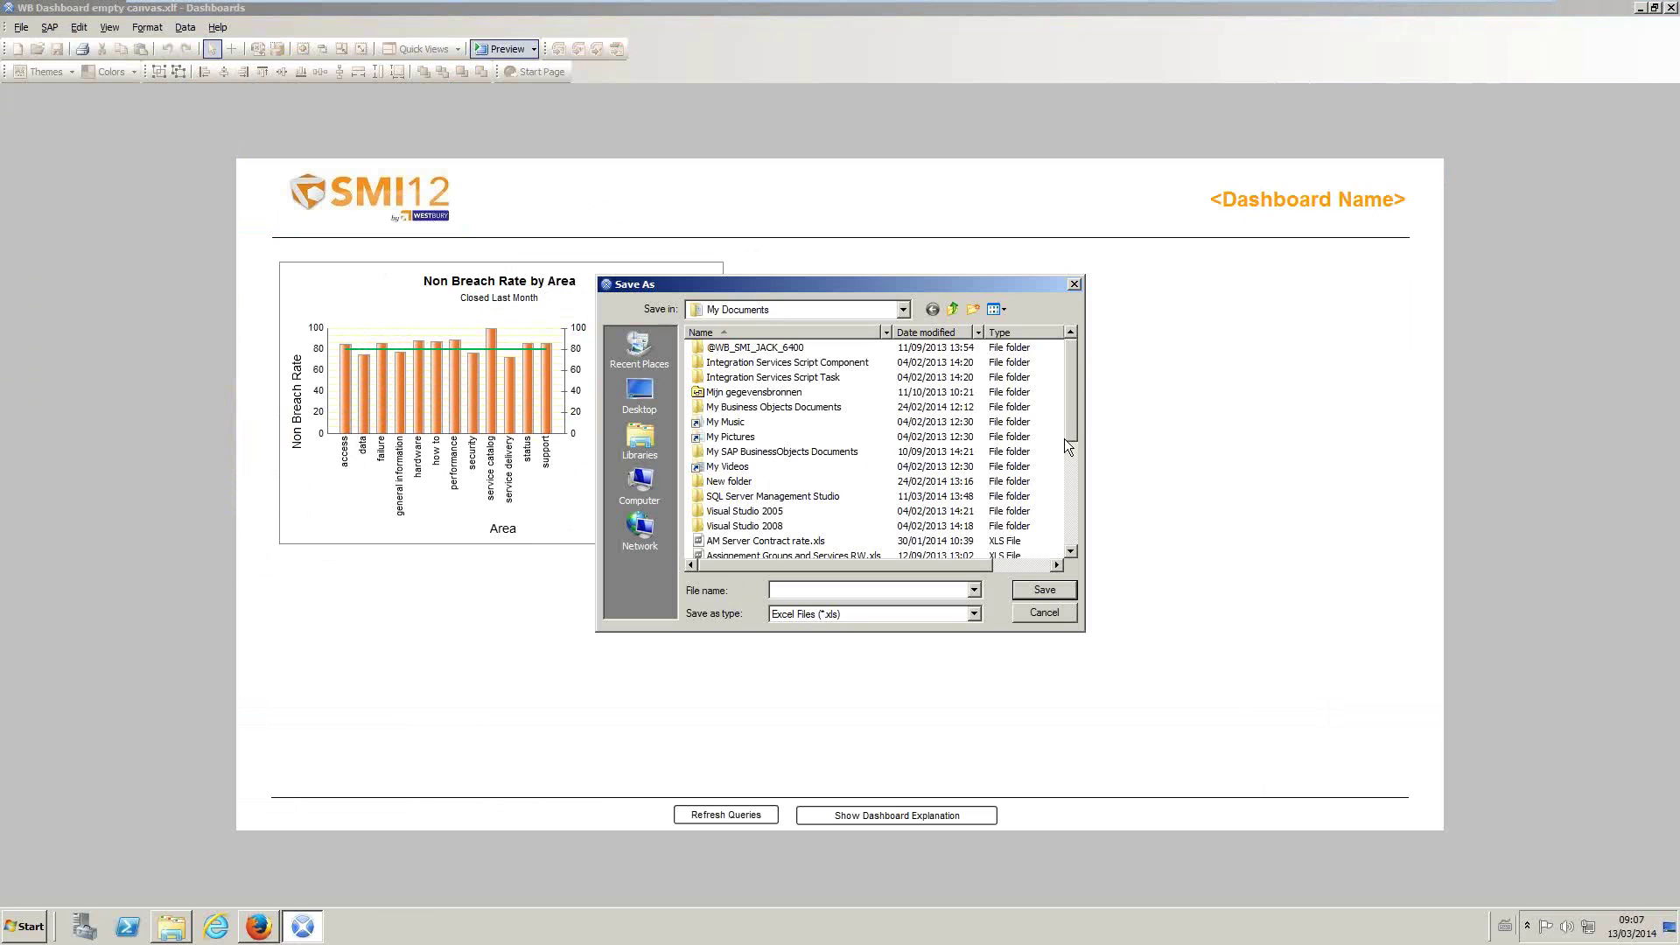
pyautogui.moveTo(1071, 427); pyautogui.dragTo(1075, 474)
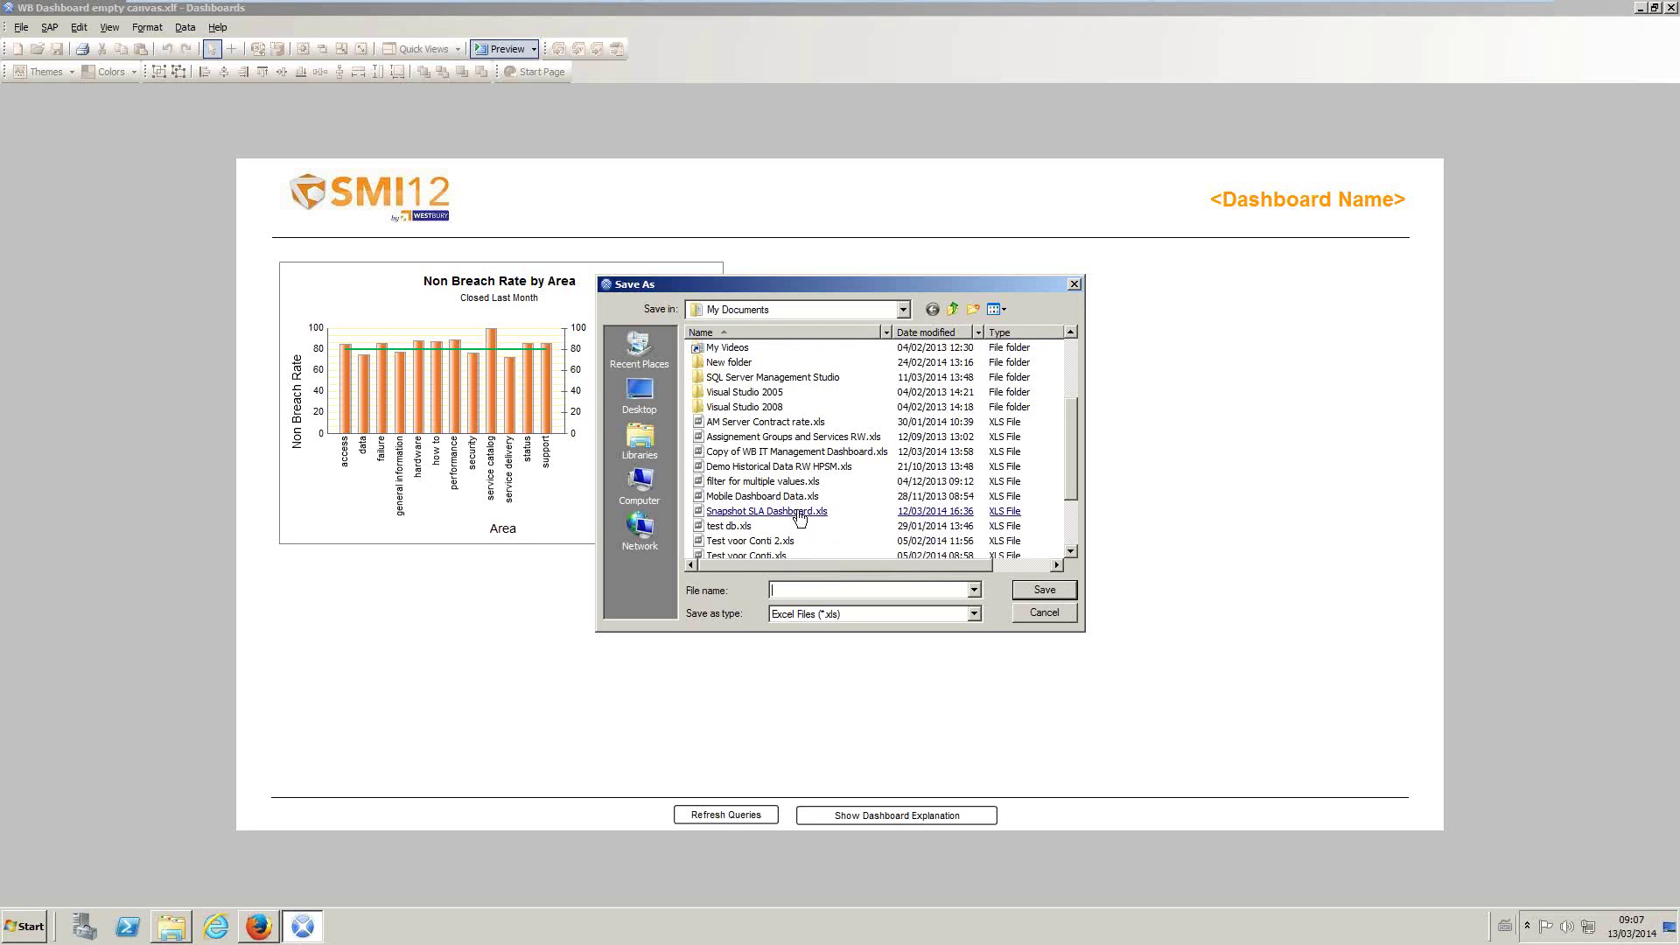
pyautogui.doubleClick(799, 517)
pyautogui.click(910, 467)
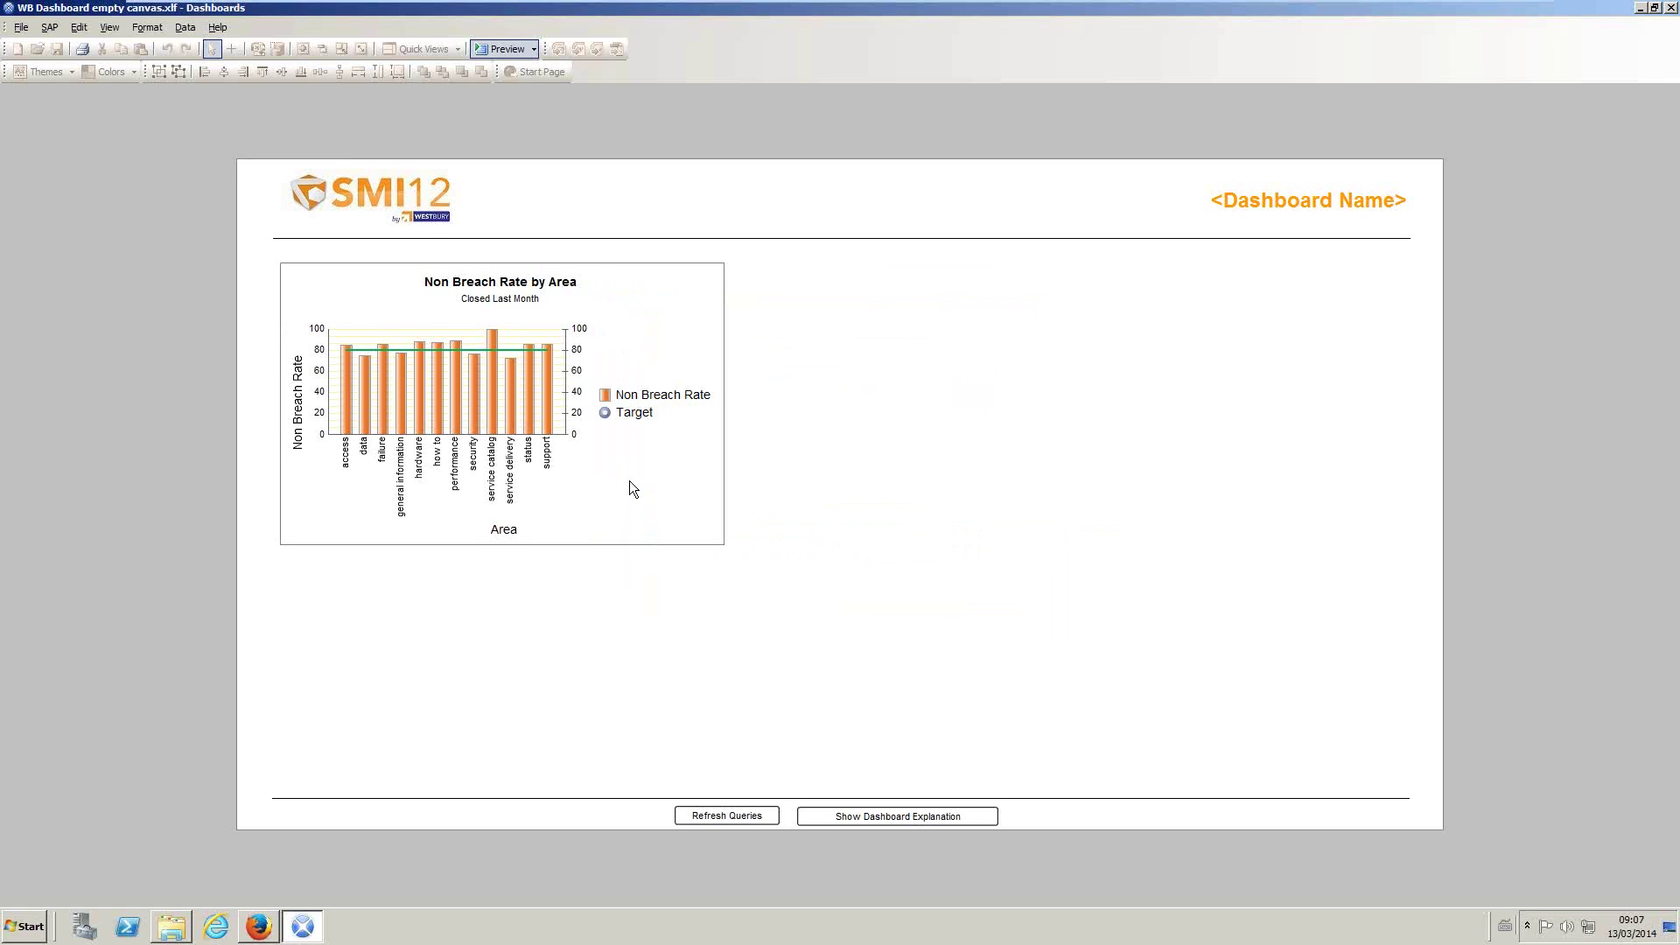
# Step: Leave the preview and import Snapshot SLA Dashboard.xls into the dashboard's spreadsheet
pyautogui.click(505, 49)
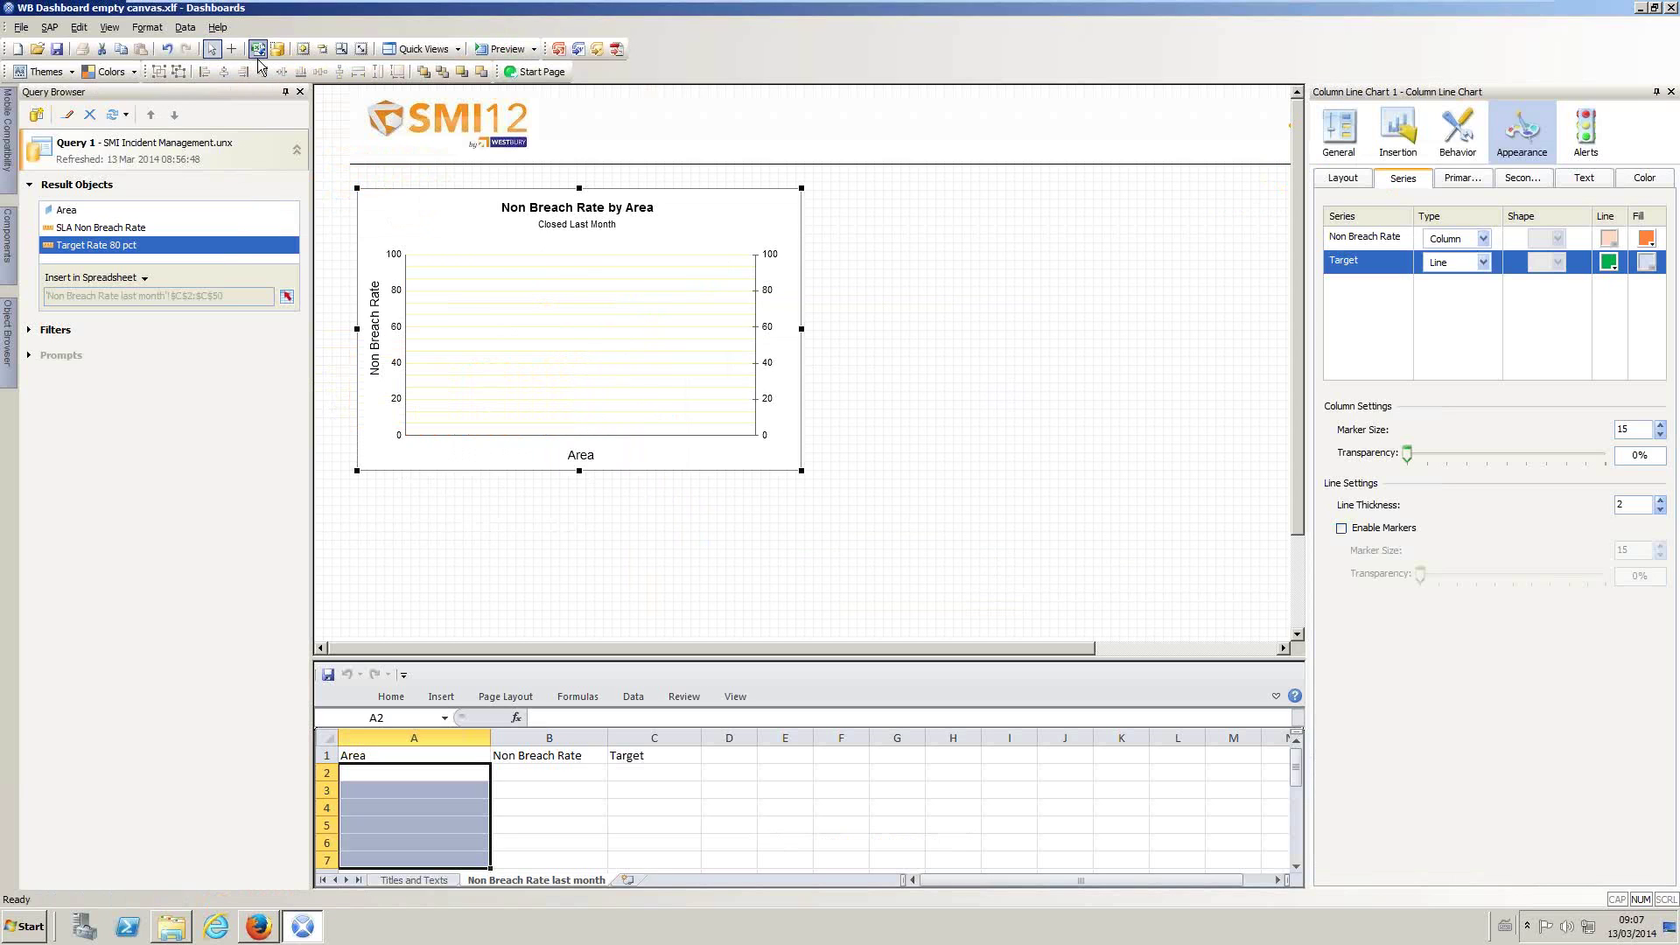
pyautogui.click(257, 48)
pyautogui.moveTo(1066, 374); pyautogui.dragTo(1075, 448)
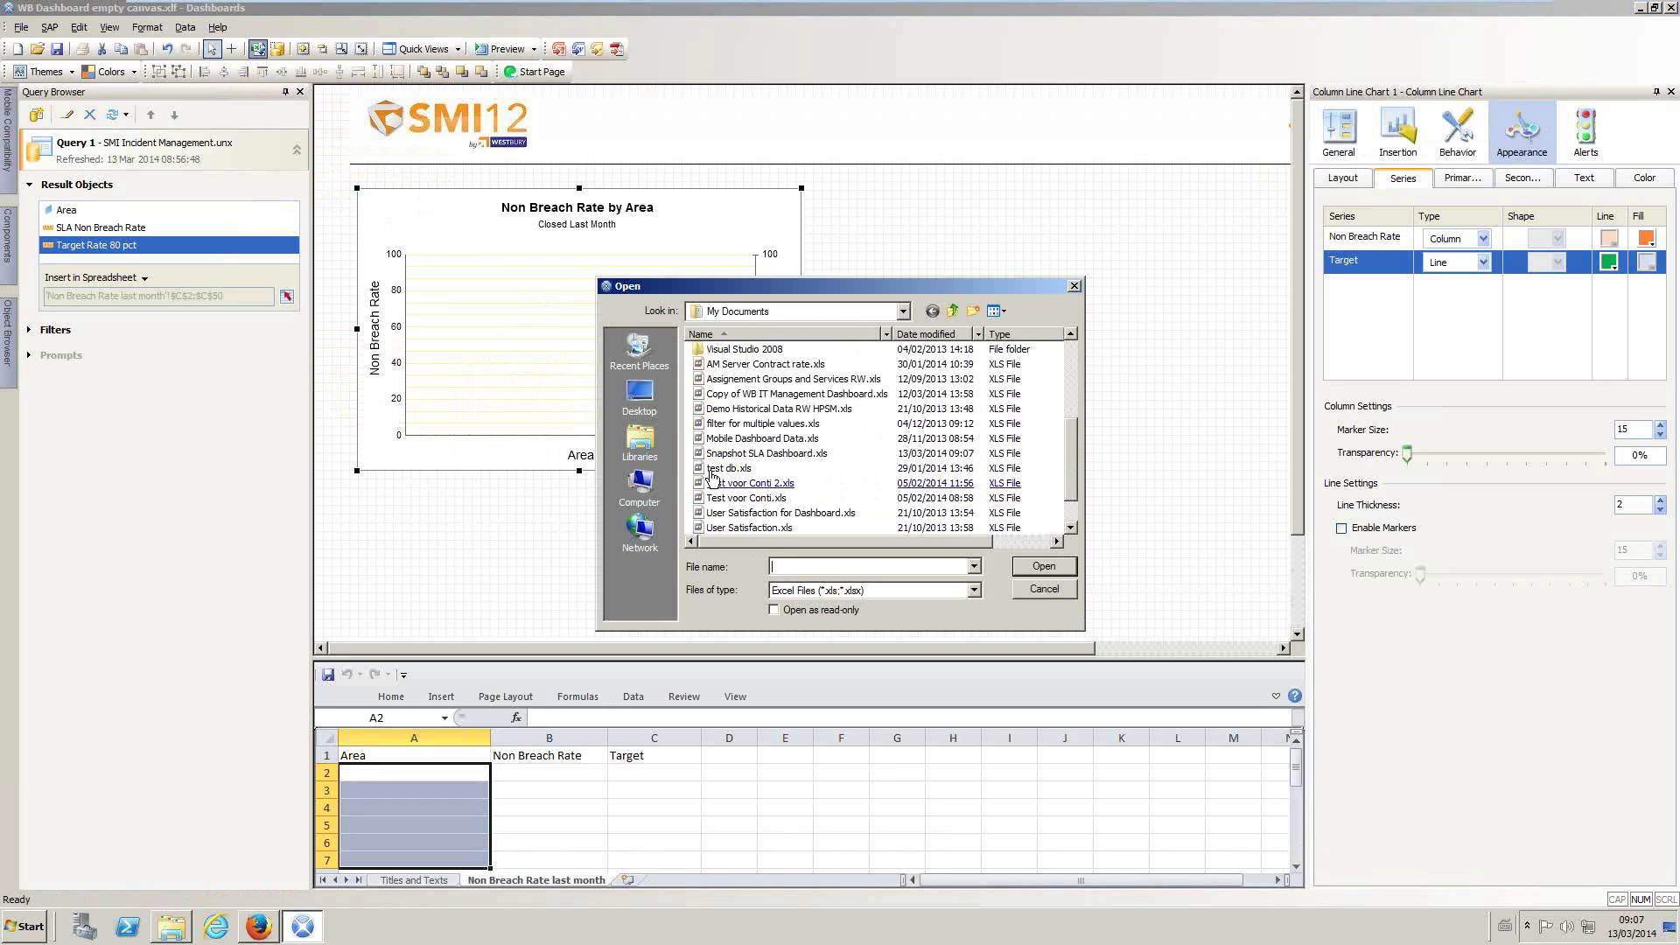
pyautogui.doubleClick(752, 453)
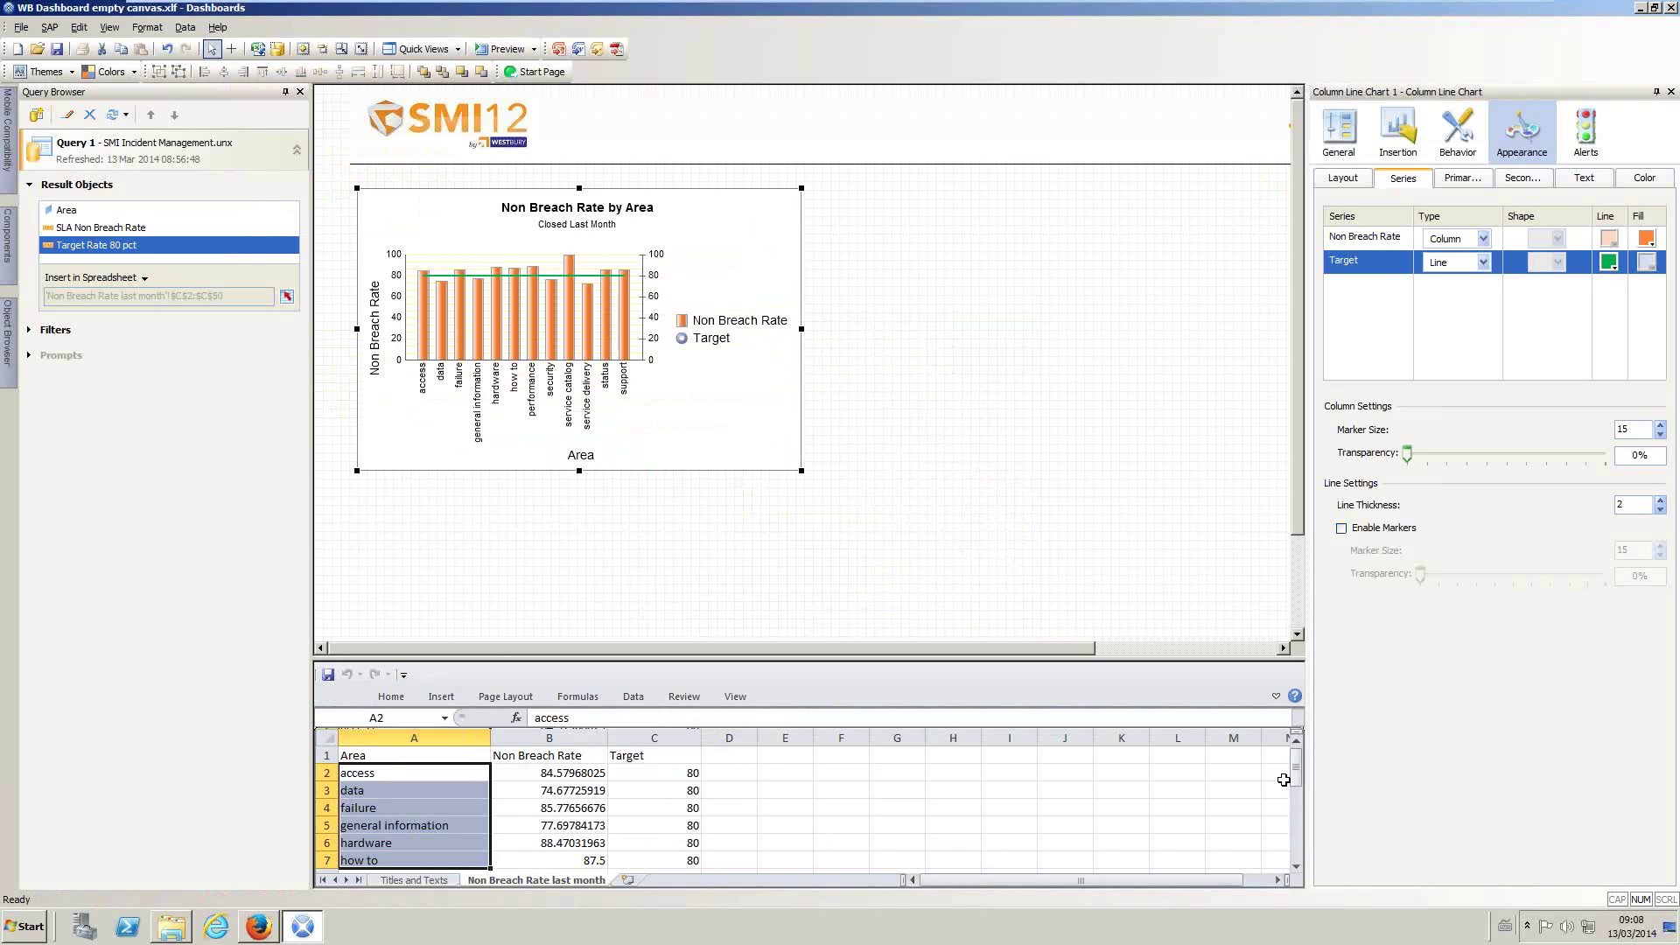
pyautogui.moveTo(1297, 783)
pyautogui.mouseDown()
pyautogui.moveTo(1300, 842)
pyautogui.moveTo(1295, 758)
pyautogui.mouseUp()
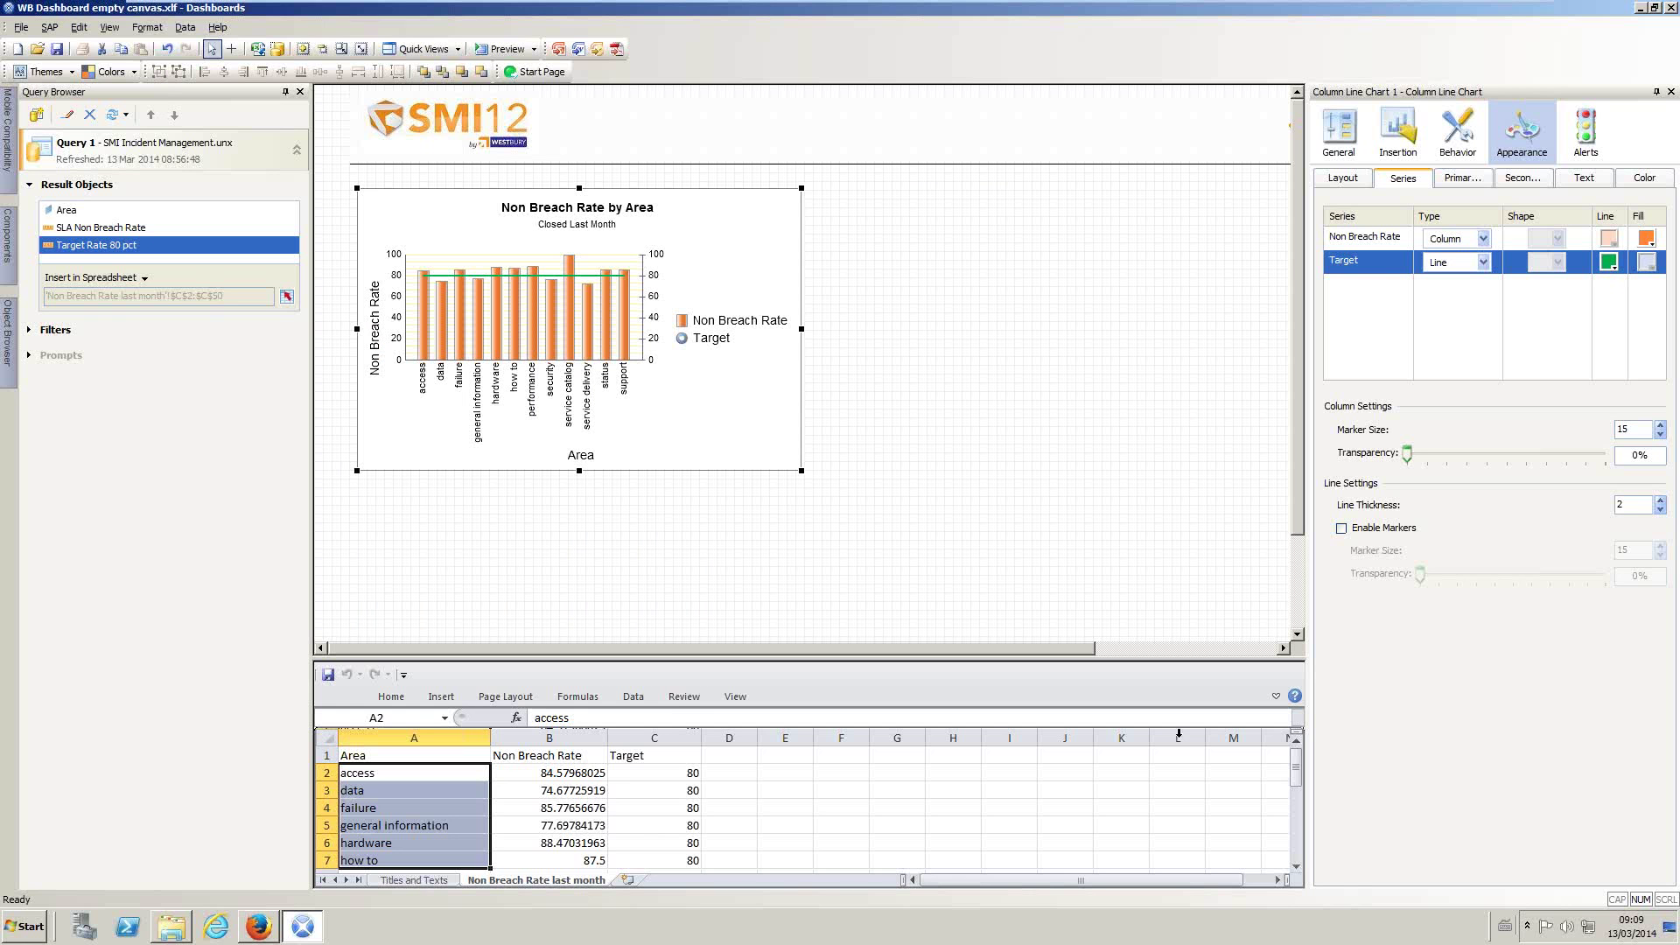
pyautogui.click(1177, 738)
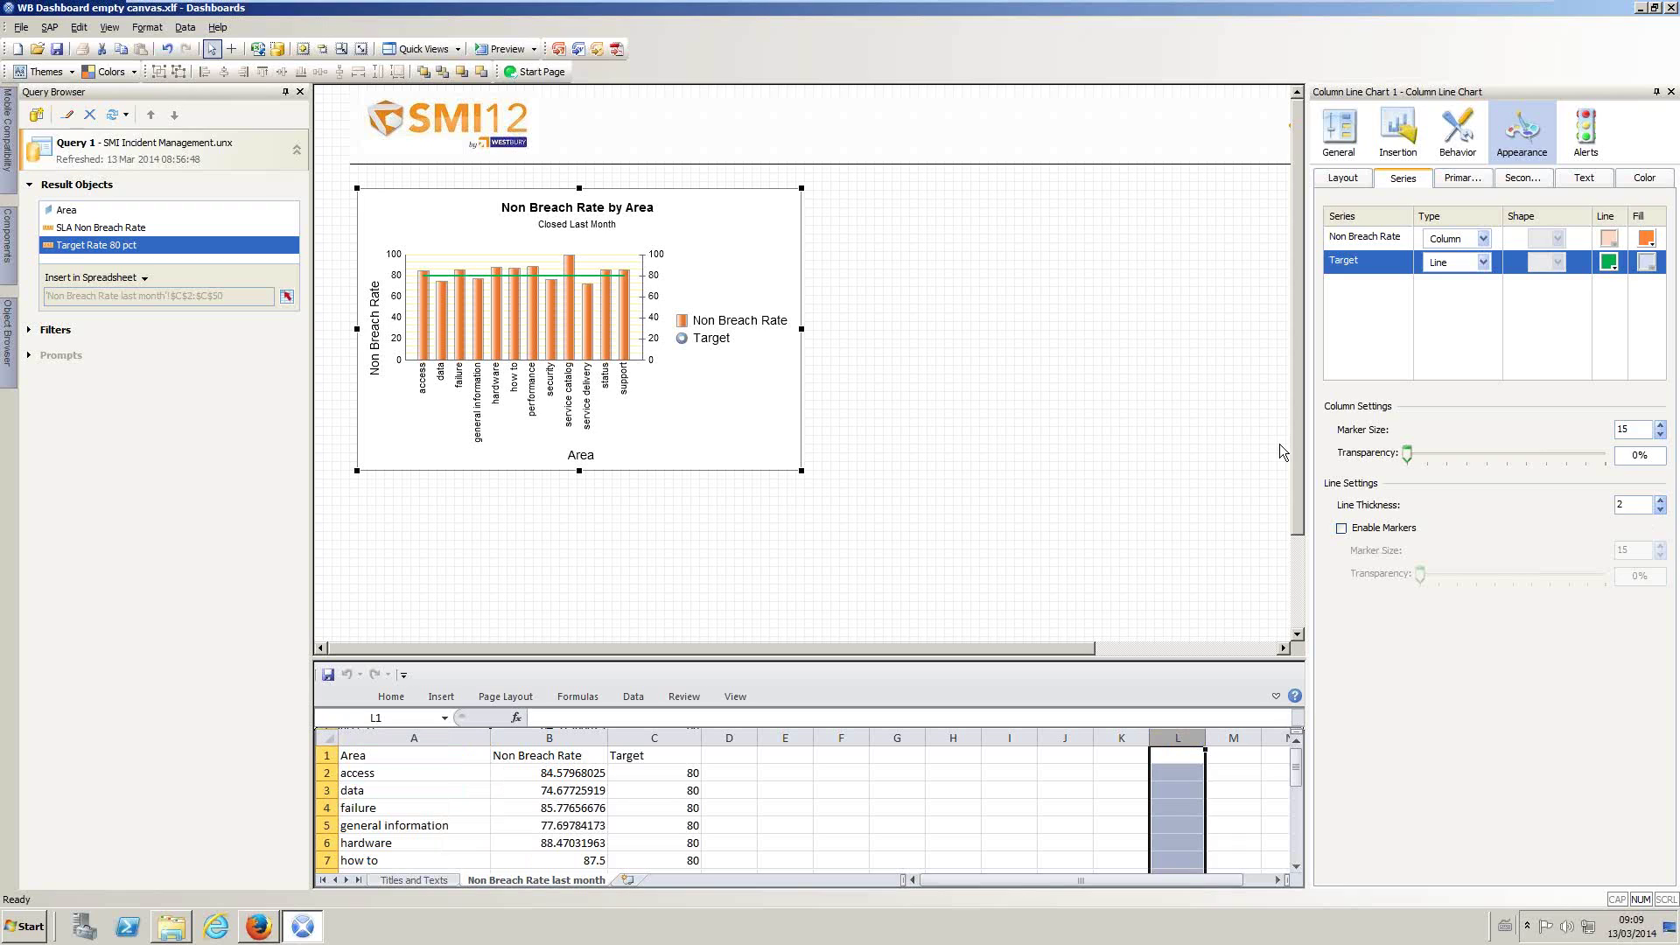
pyautogui.click(1174, 441)
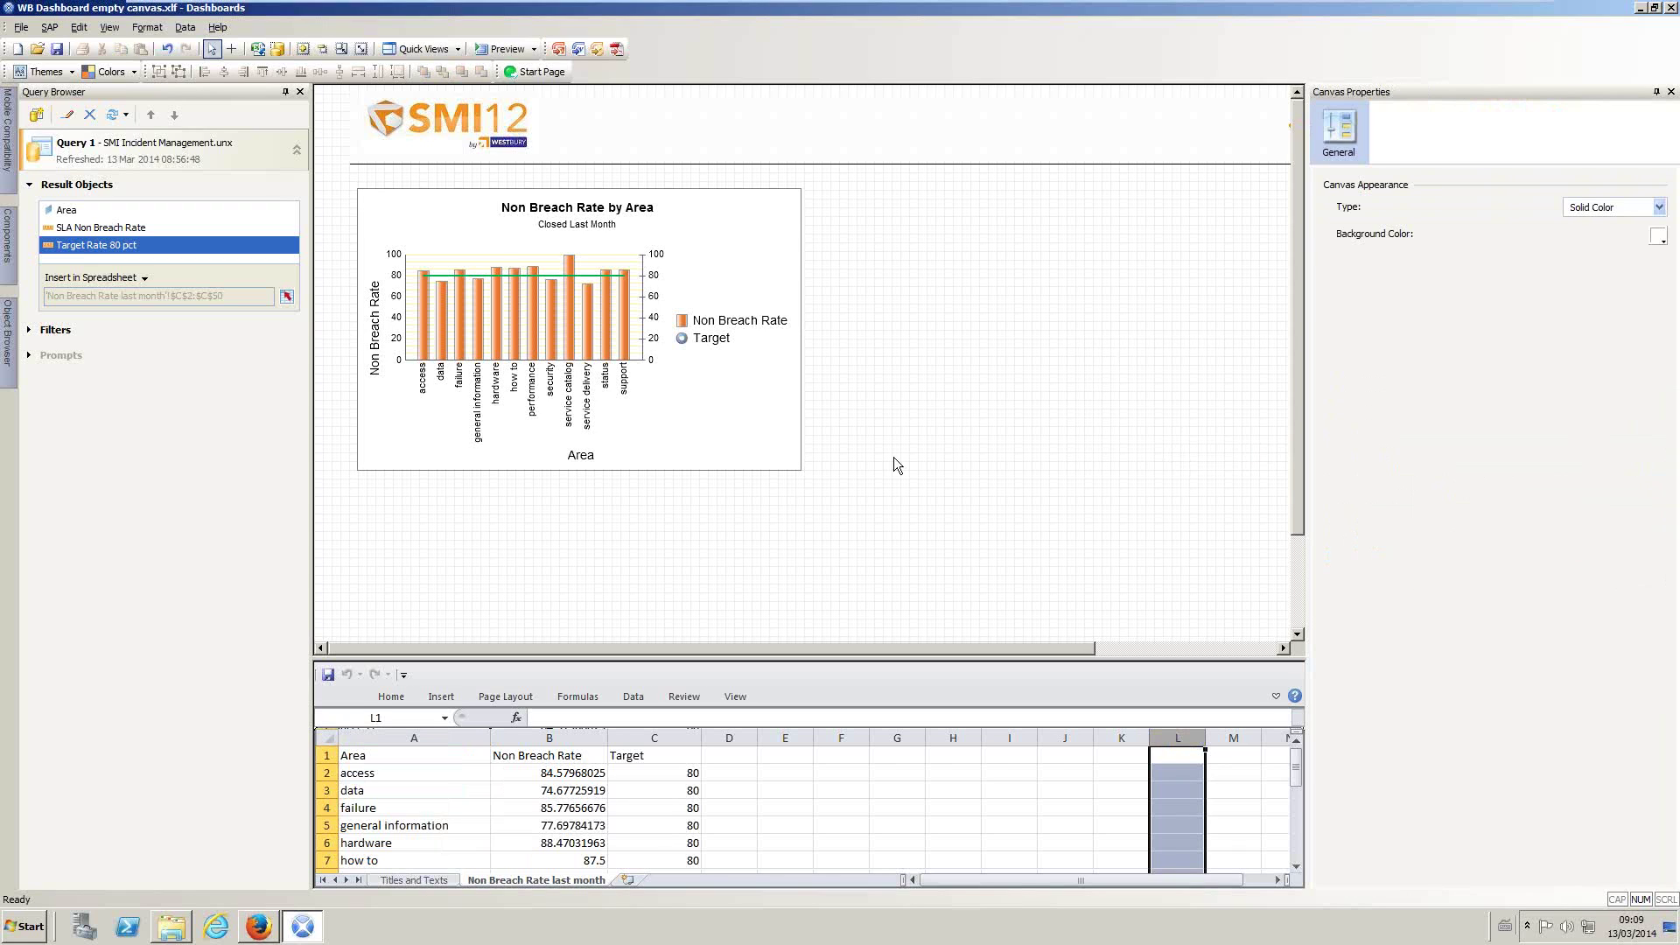
pyautogui.click(744, 426)
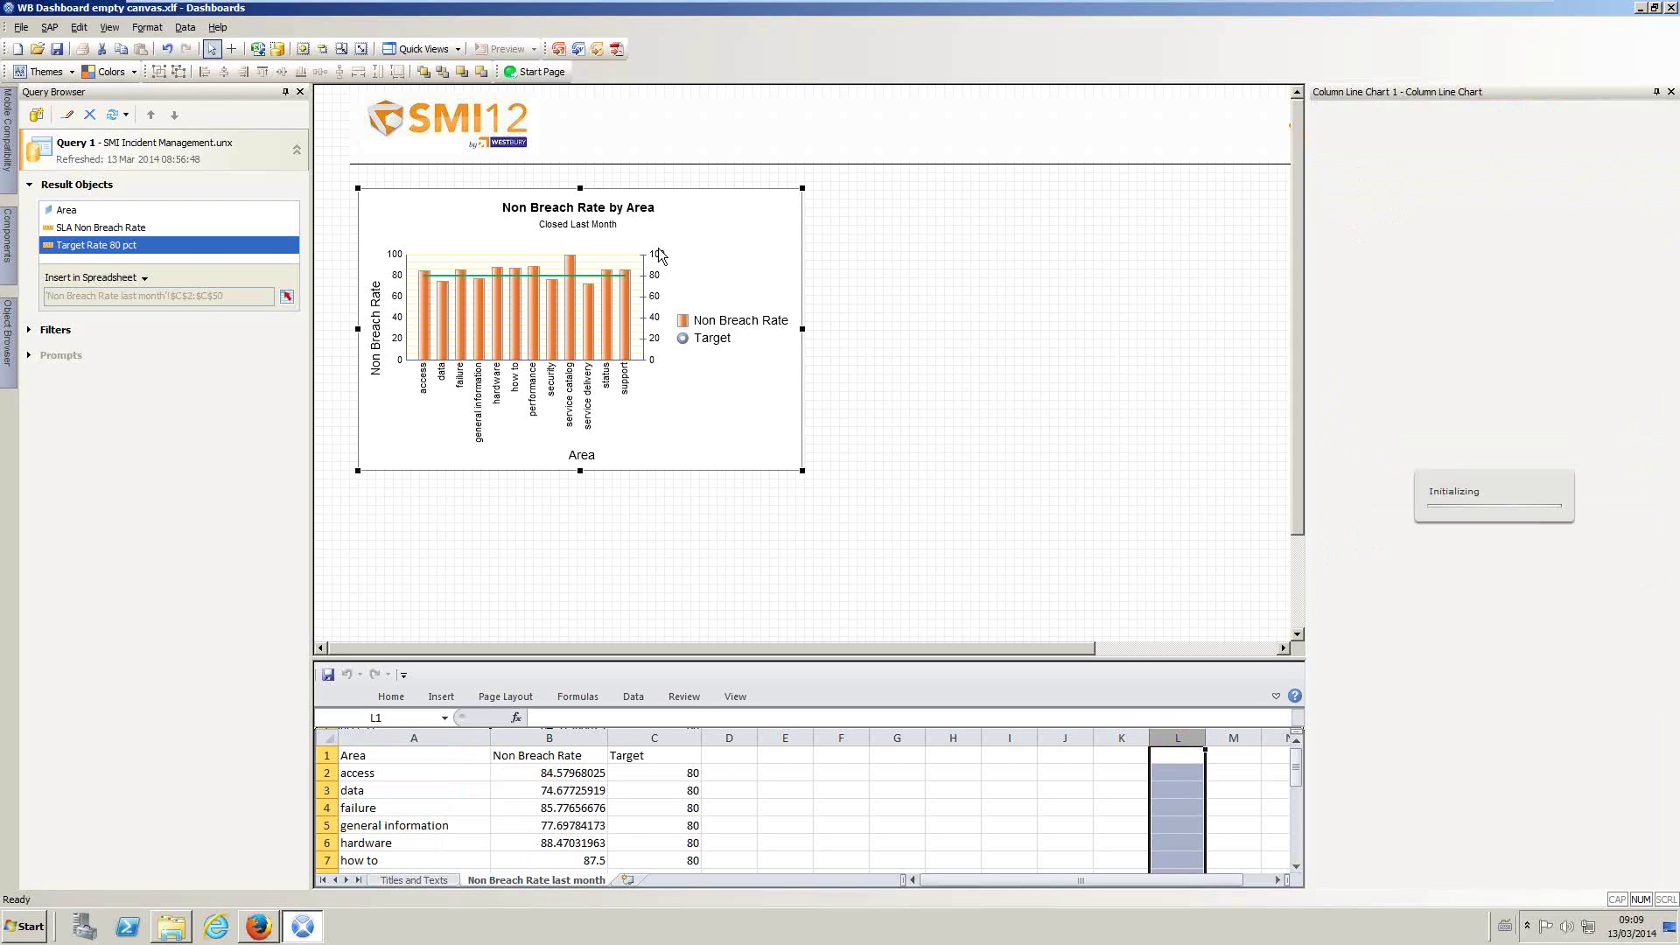
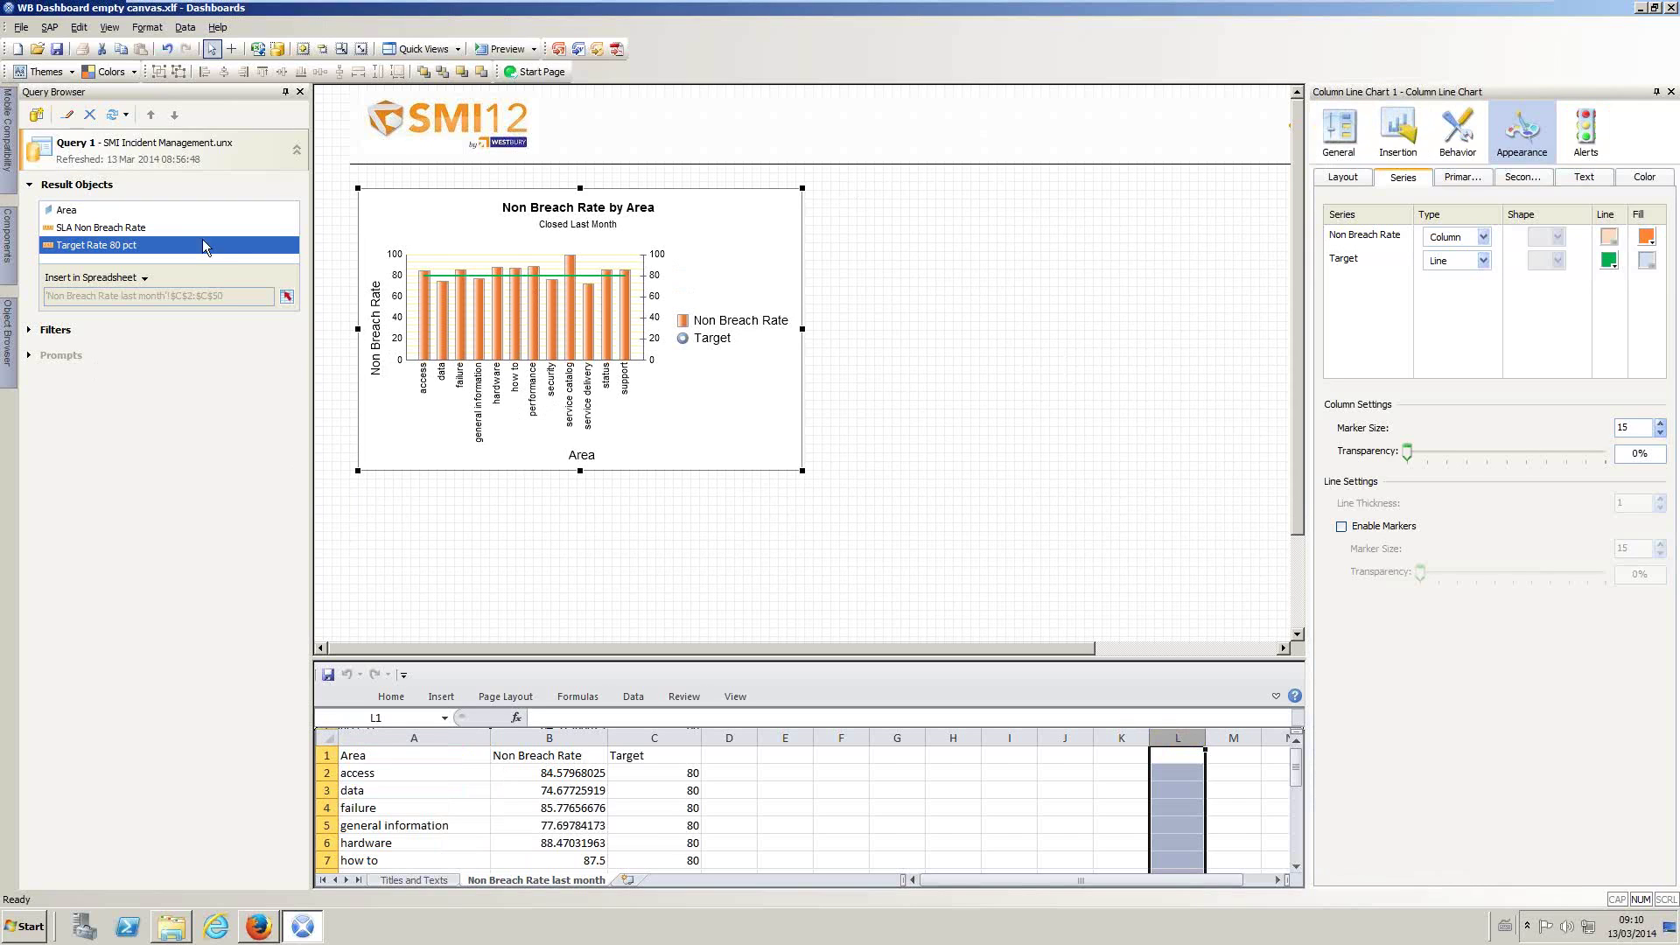
# Step: Start a new query on the SMI Incident Management.unx universe from the SMI 12 Dashboard folder
pyautogui.click(36, 114)
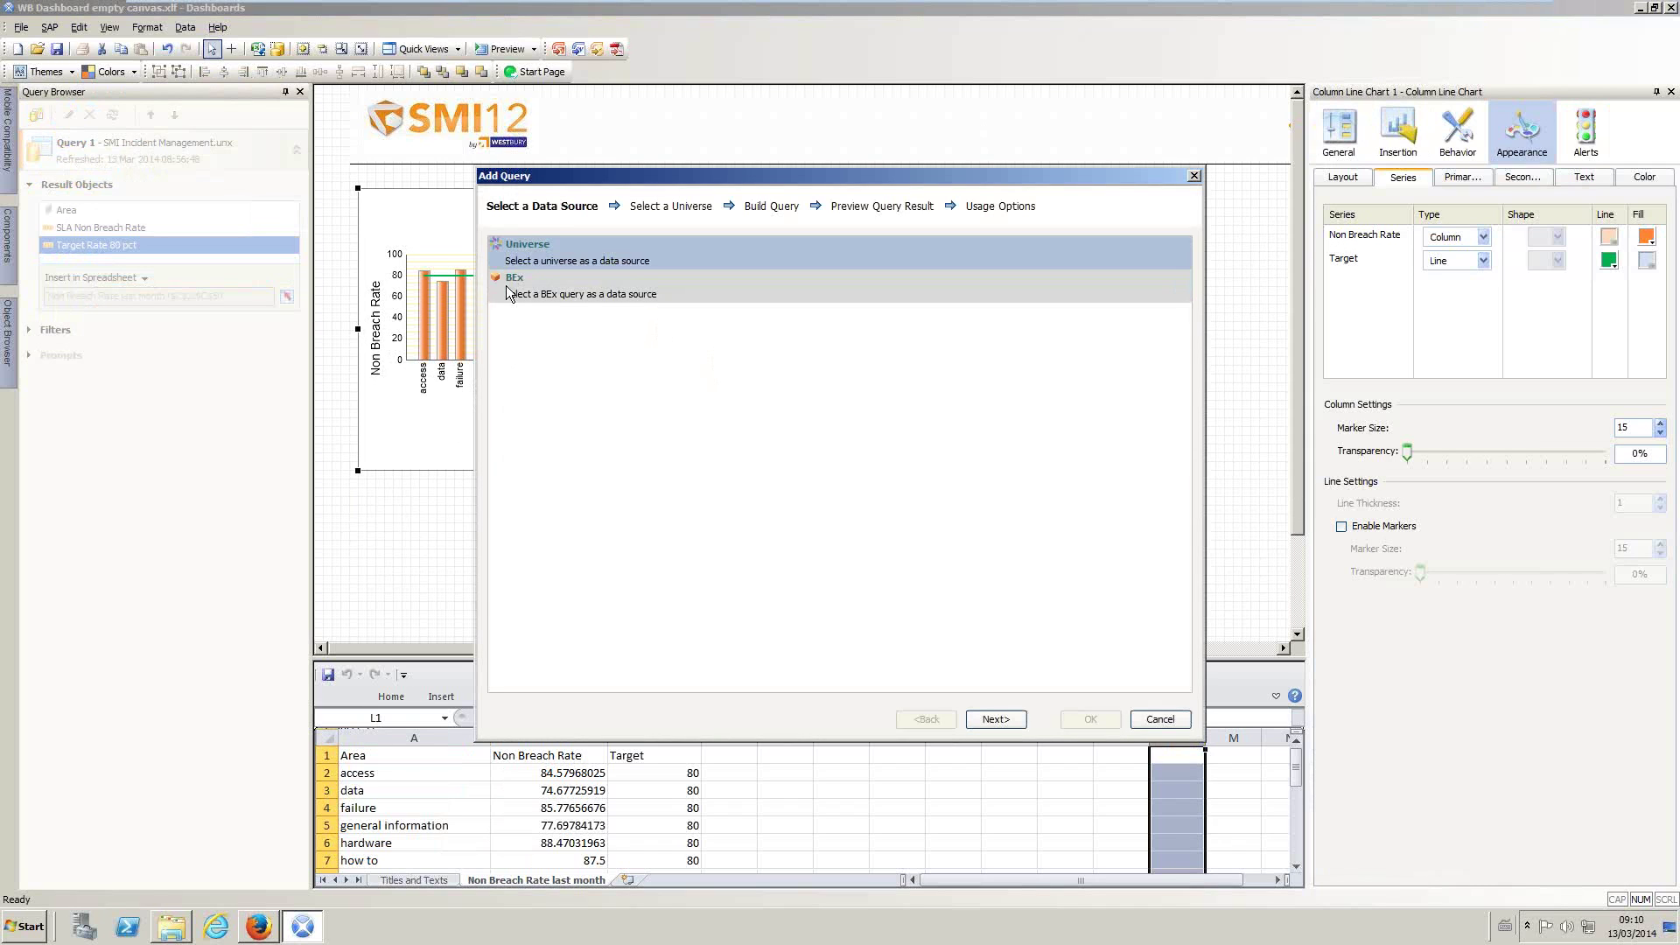
pyautogui.doubleClick(523, 261)
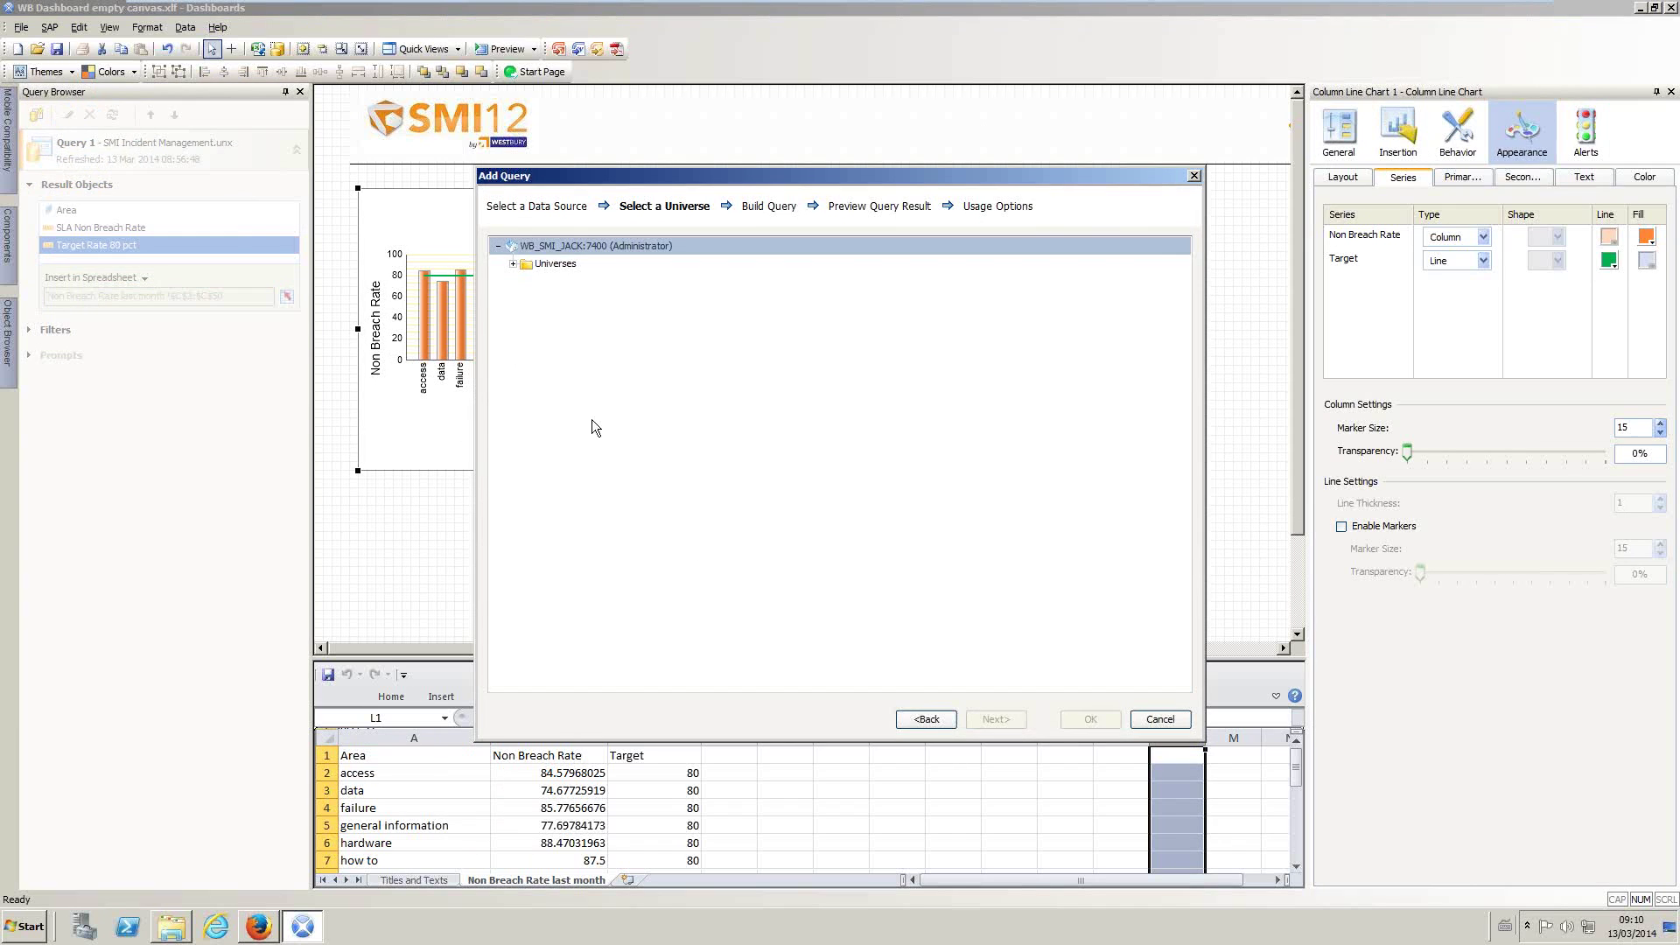
pyautogui.click(514, 264)
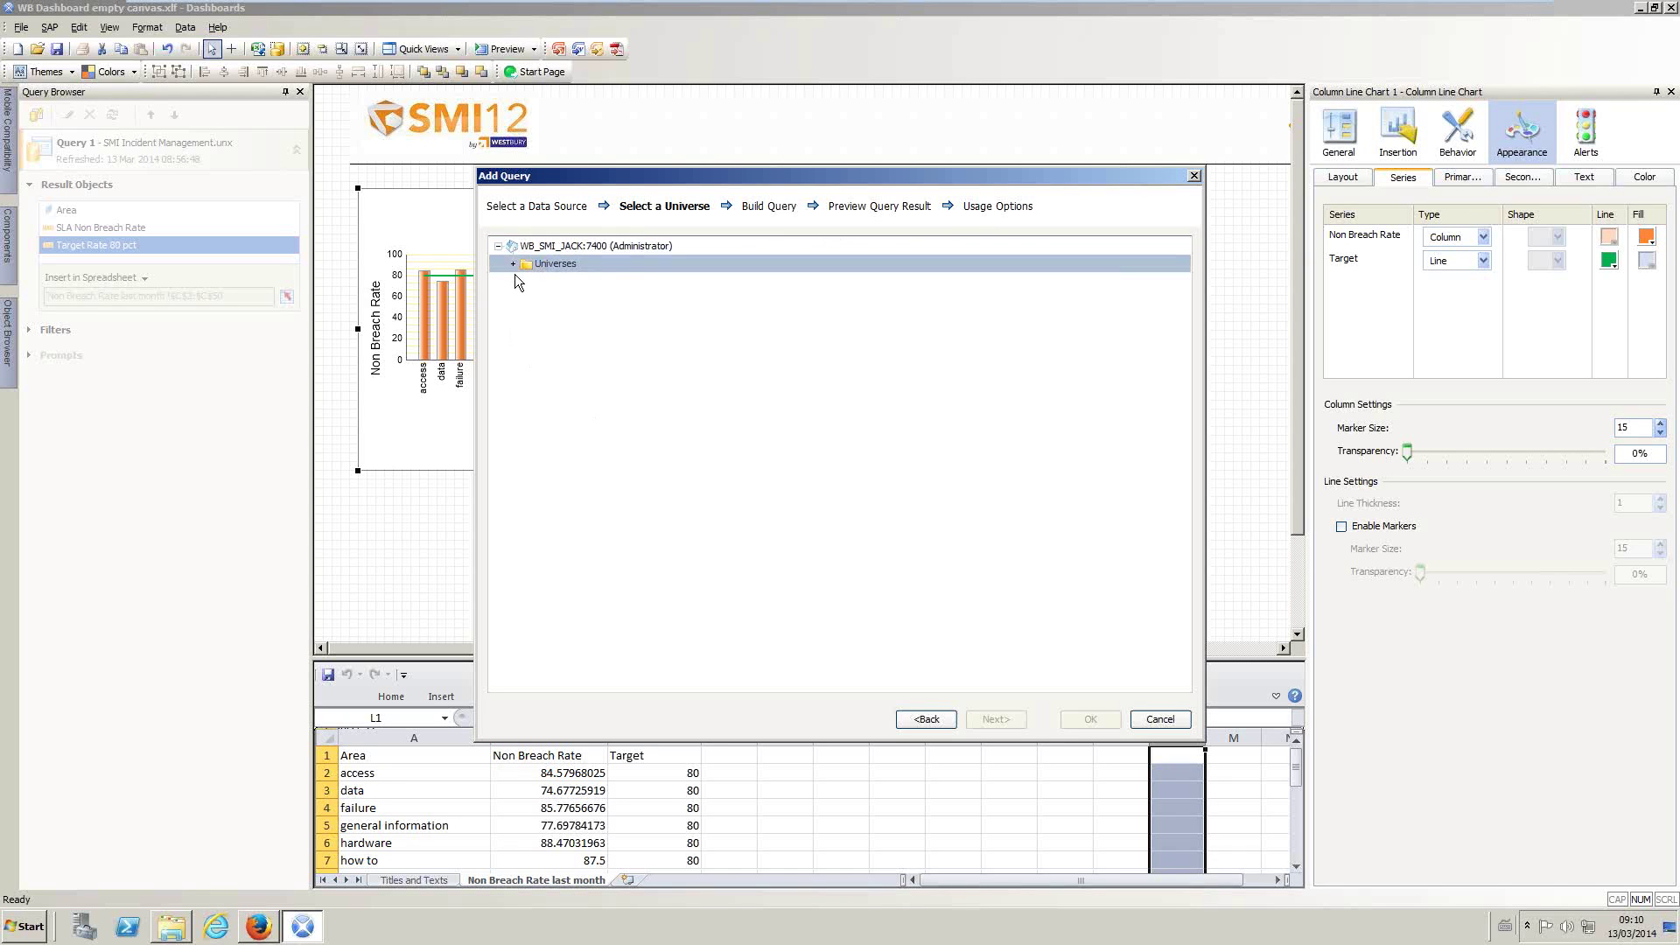
pyautogui.click(528, 282)
pyautogui.click(560, 299)
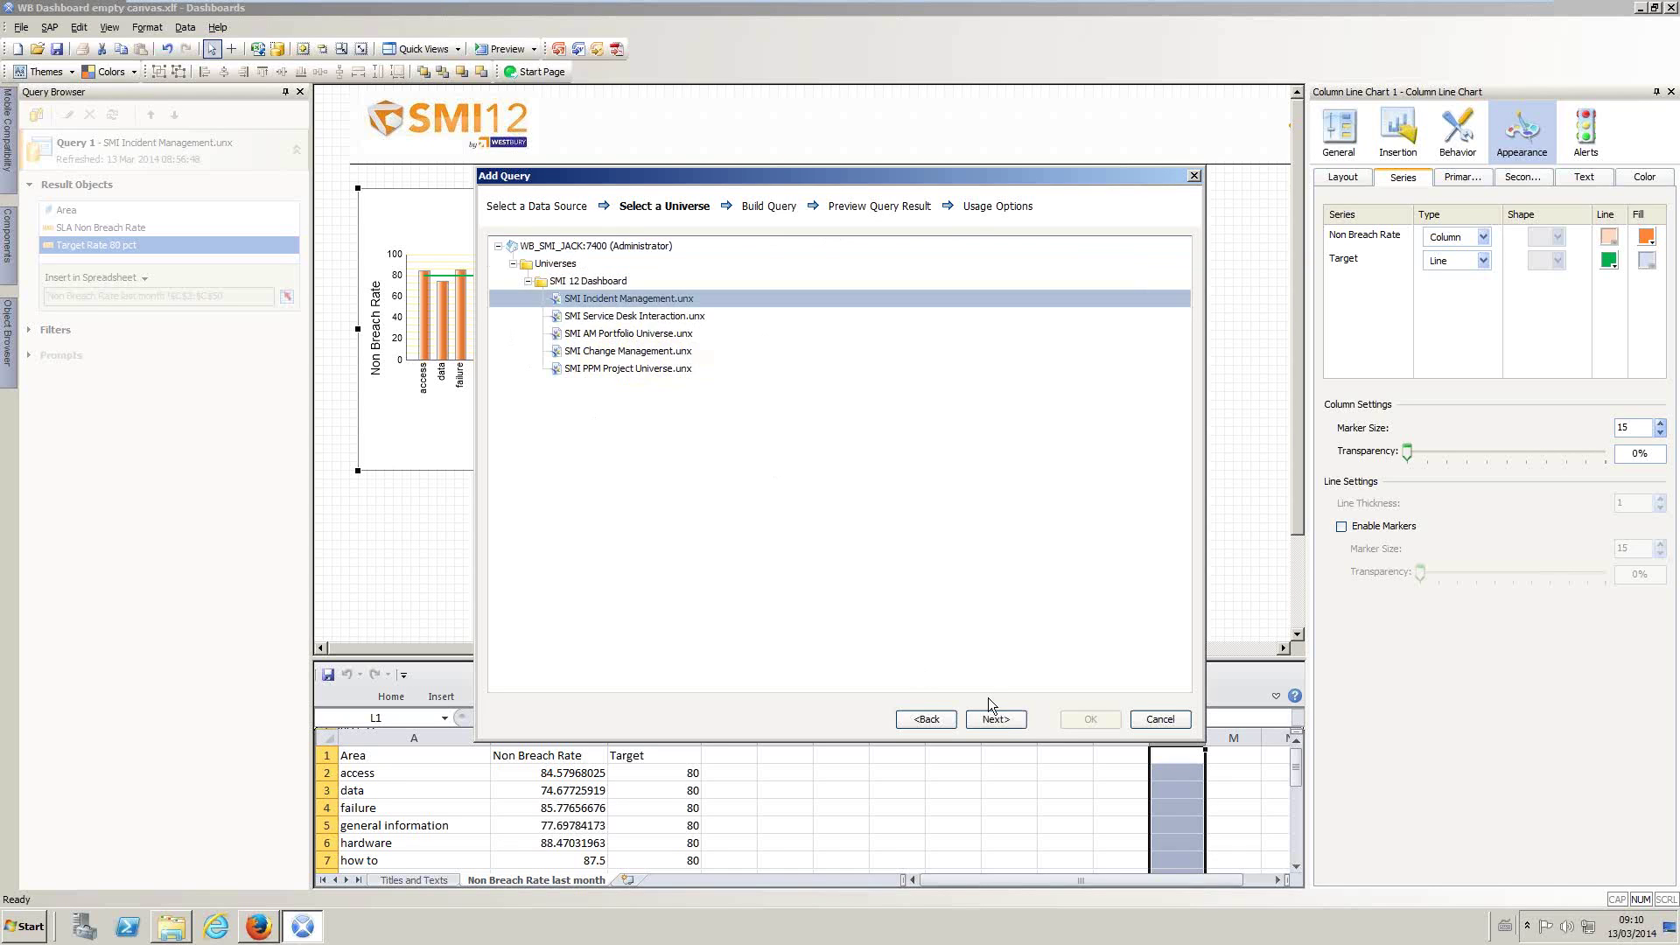
pyautogui.click(1000, 719)
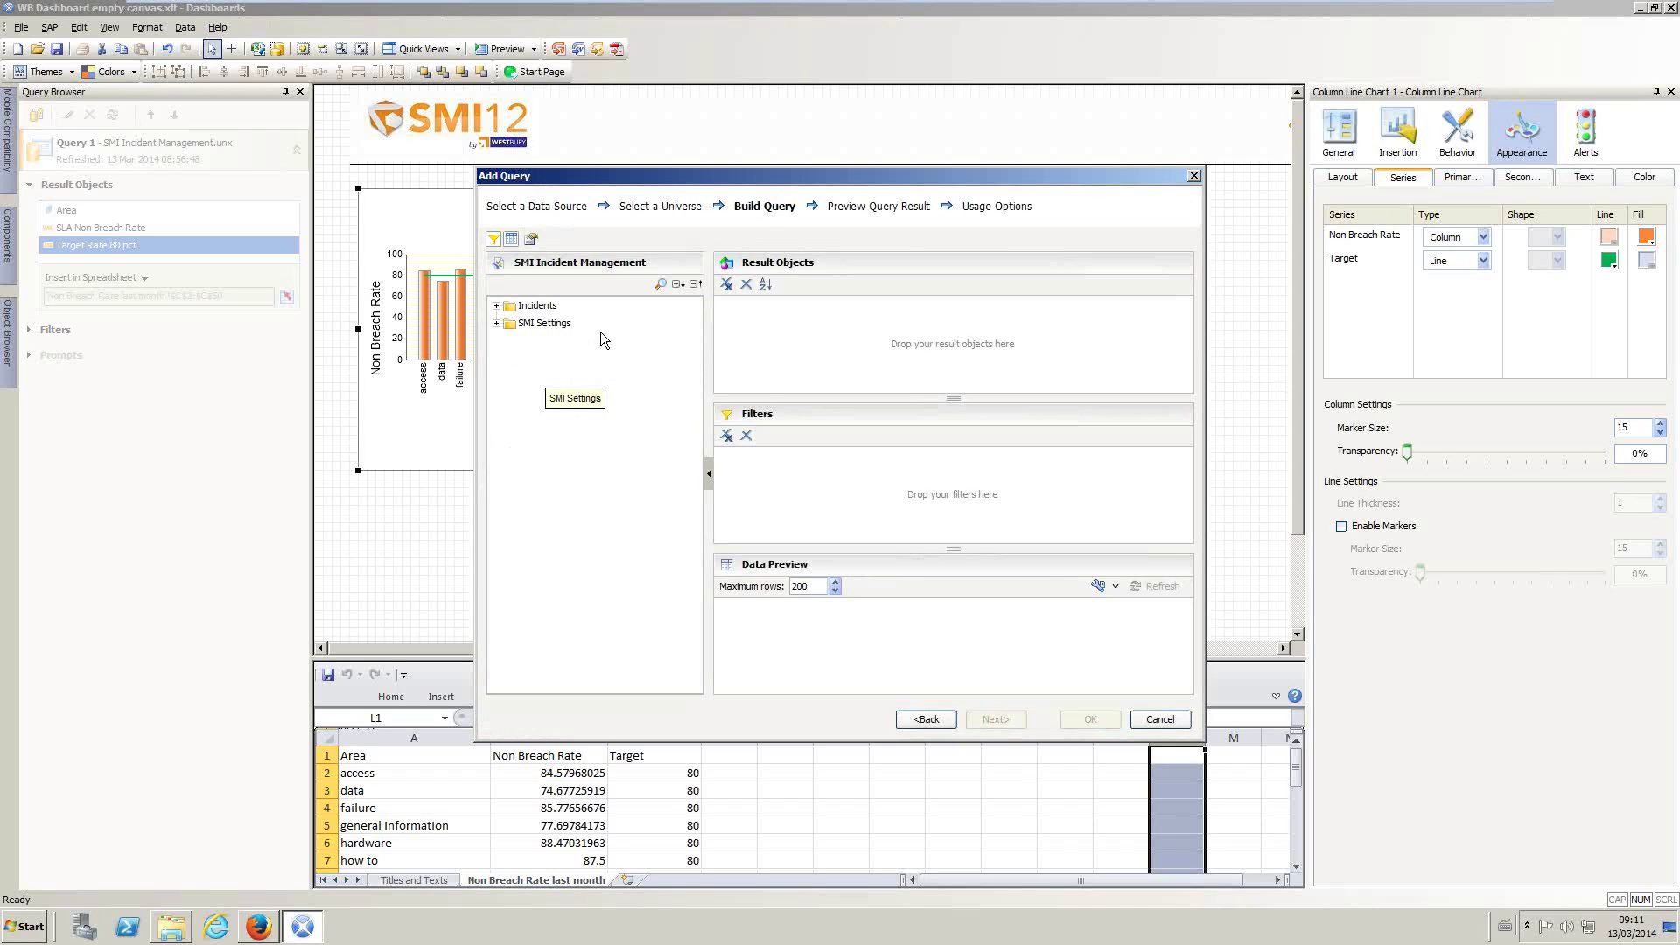
# Step: Add Area and Close Time (Year/Month) from the Incidents codes and dates to the query's result objects
pyautogui.click(497, 306)
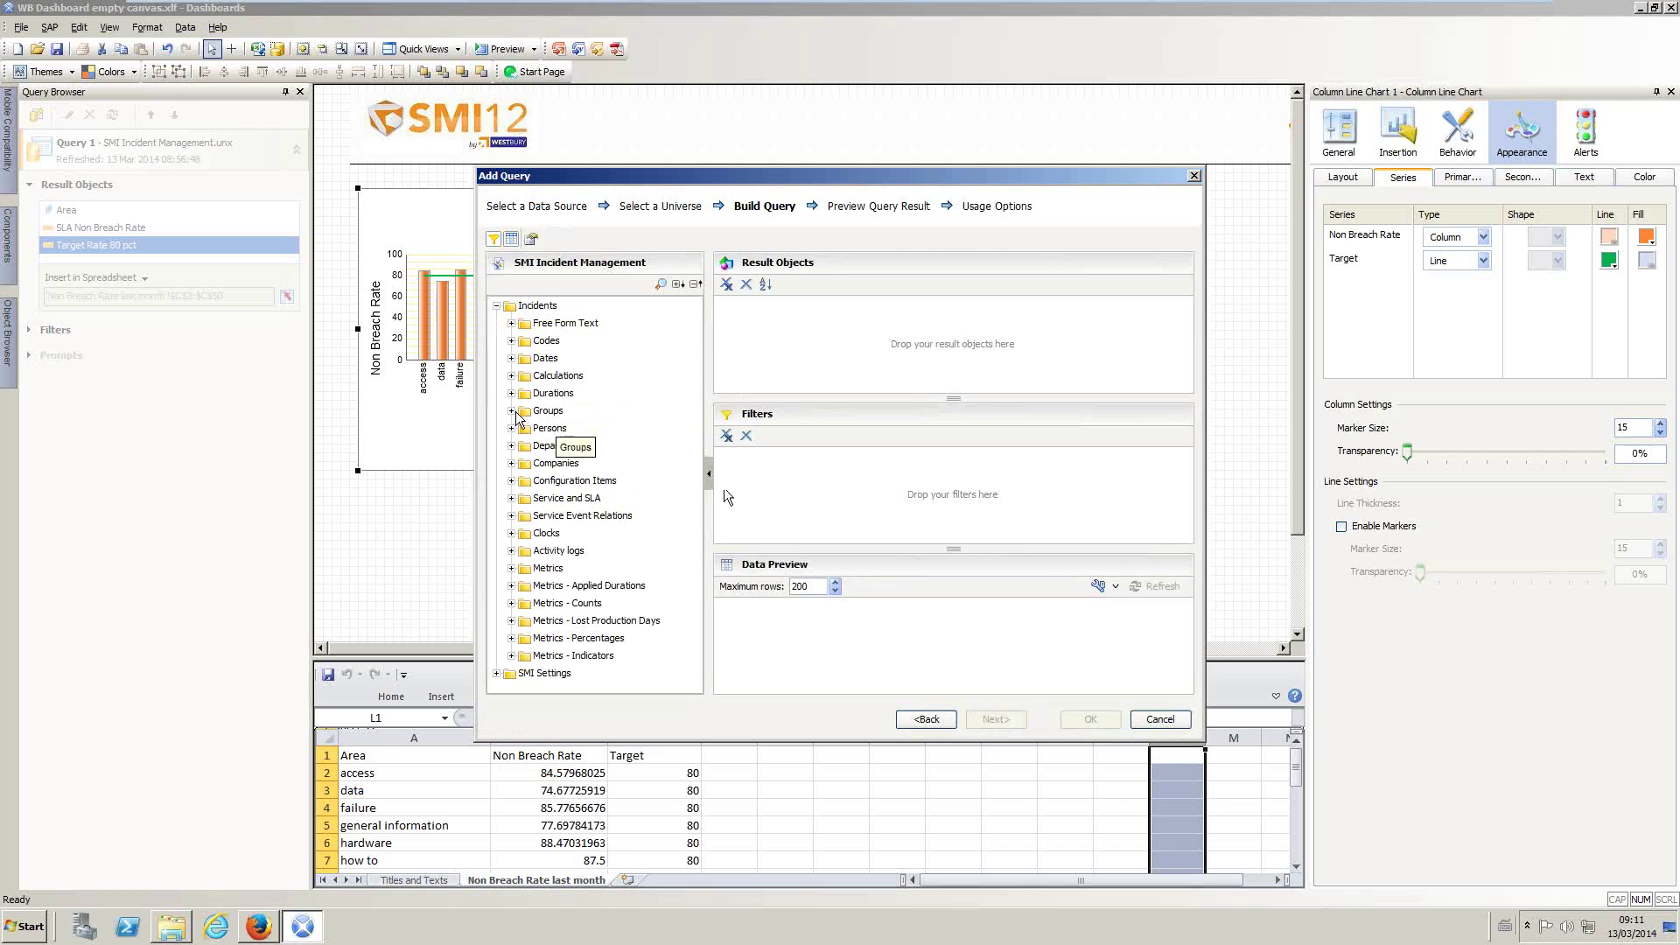
pyautogui.click(512, 358)
pyautogui.click(512, 340)
pyautogui.doubleClick(563, 362)
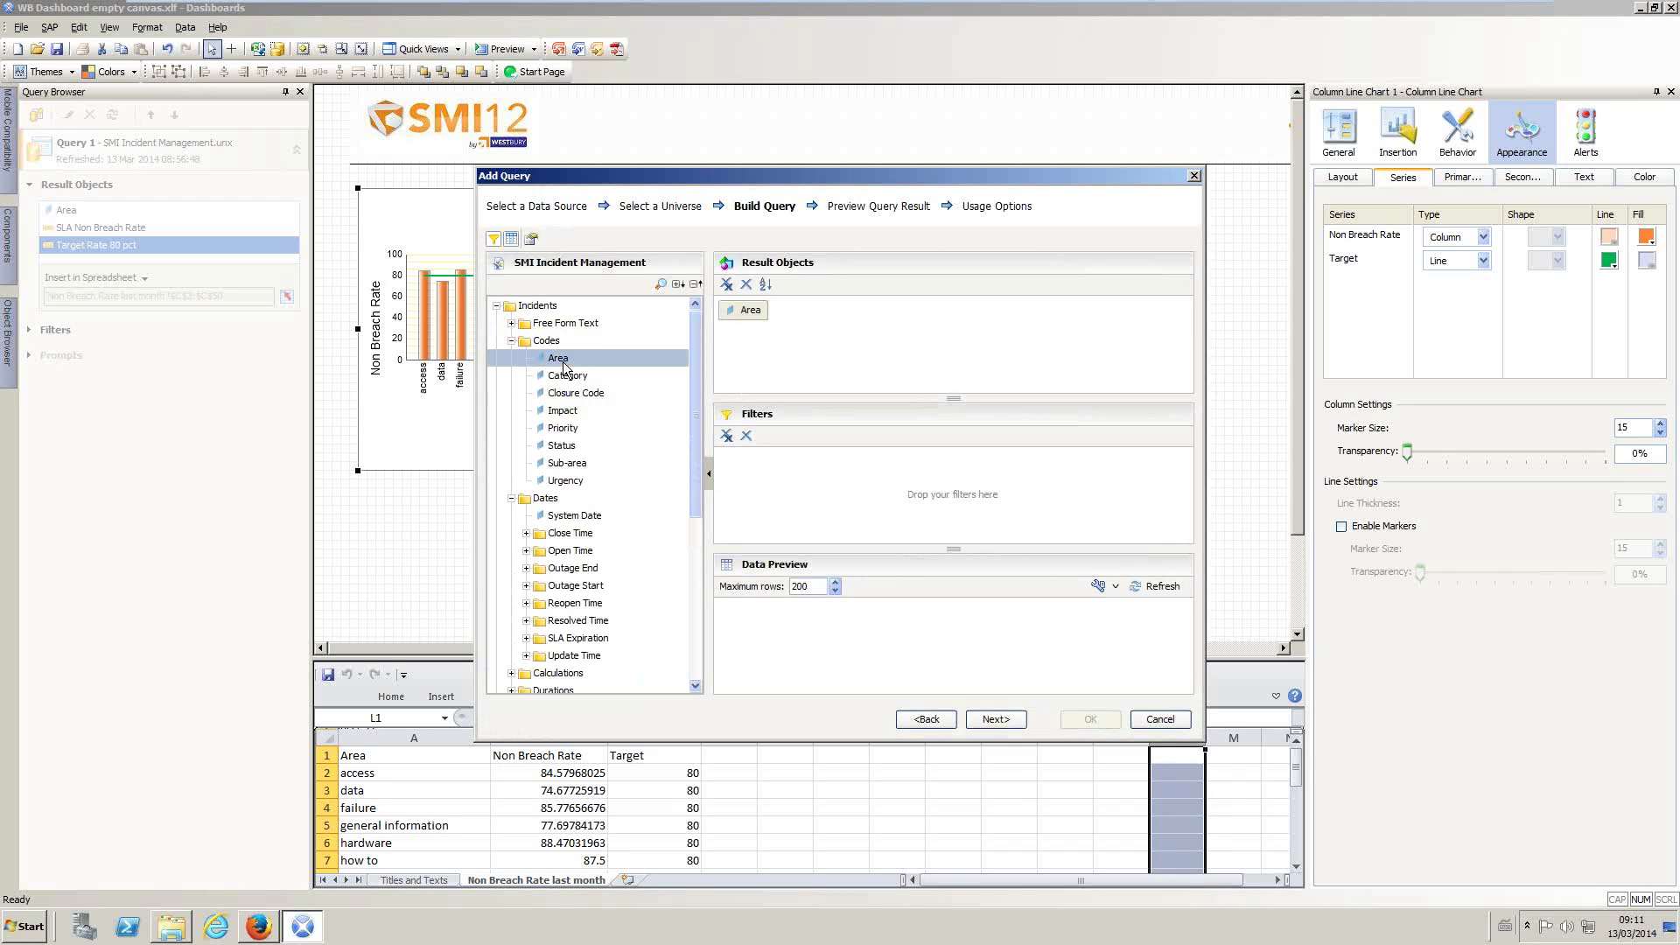
pyautogui.click(529, 533)
pyautogui.scroll(-4, 542, 547)
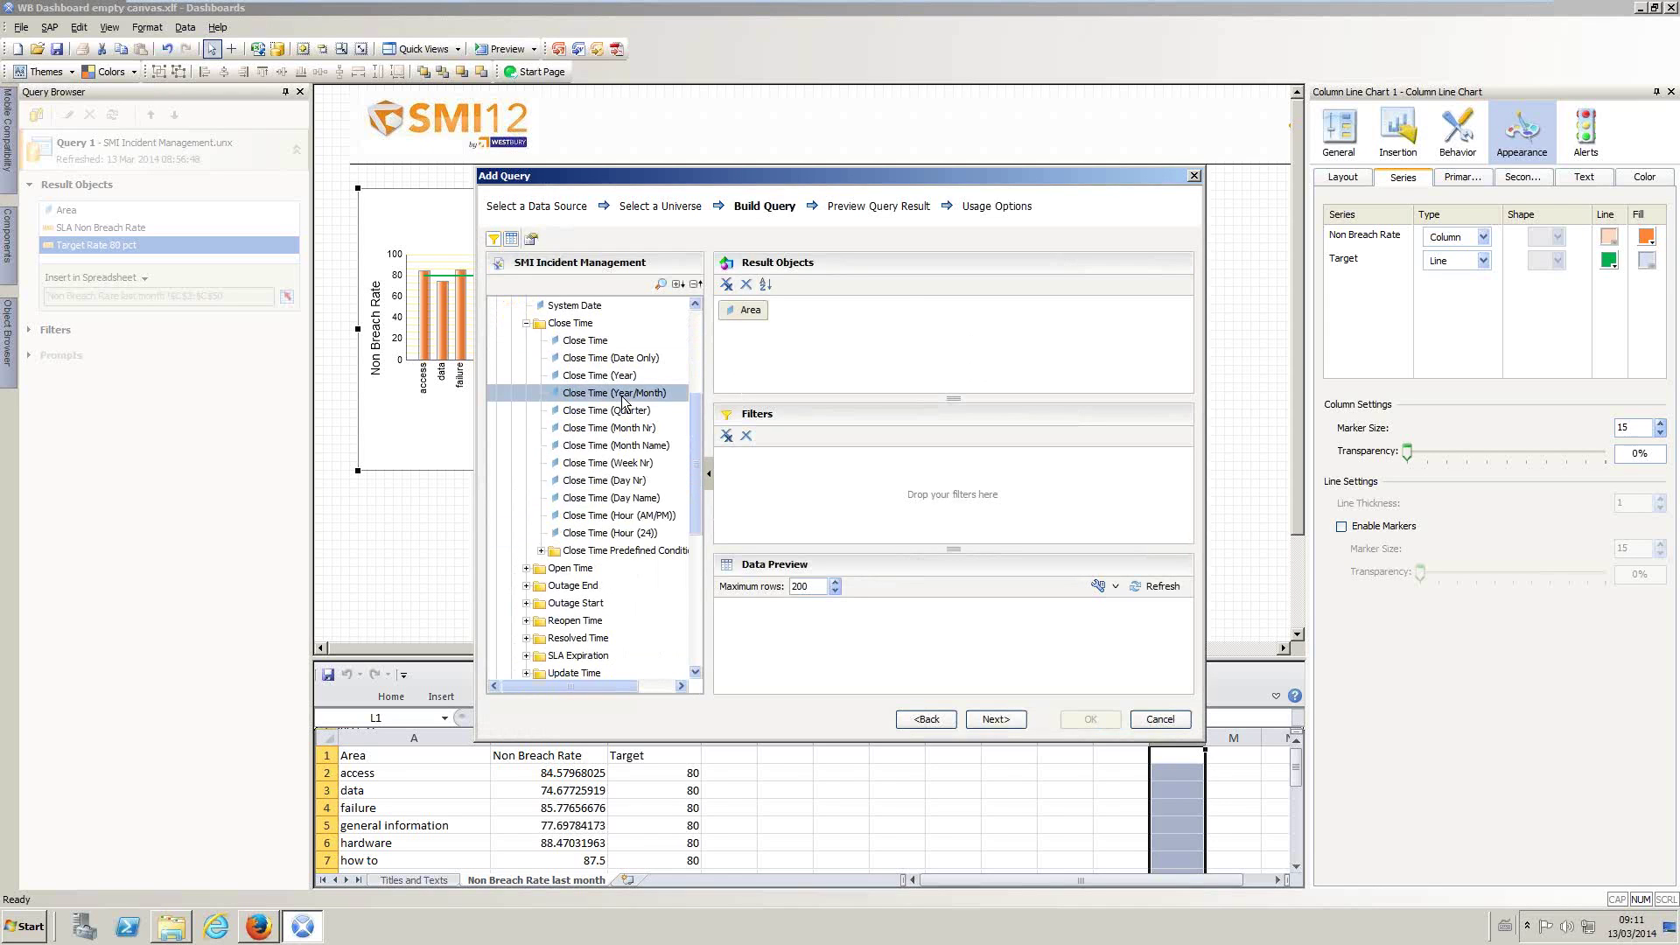
pyautogui.doubleClick(624, 398)
# Step: Filter the query with the predefined condition Close Time (Last 6 Months)
pyautogui.click(541, 550)
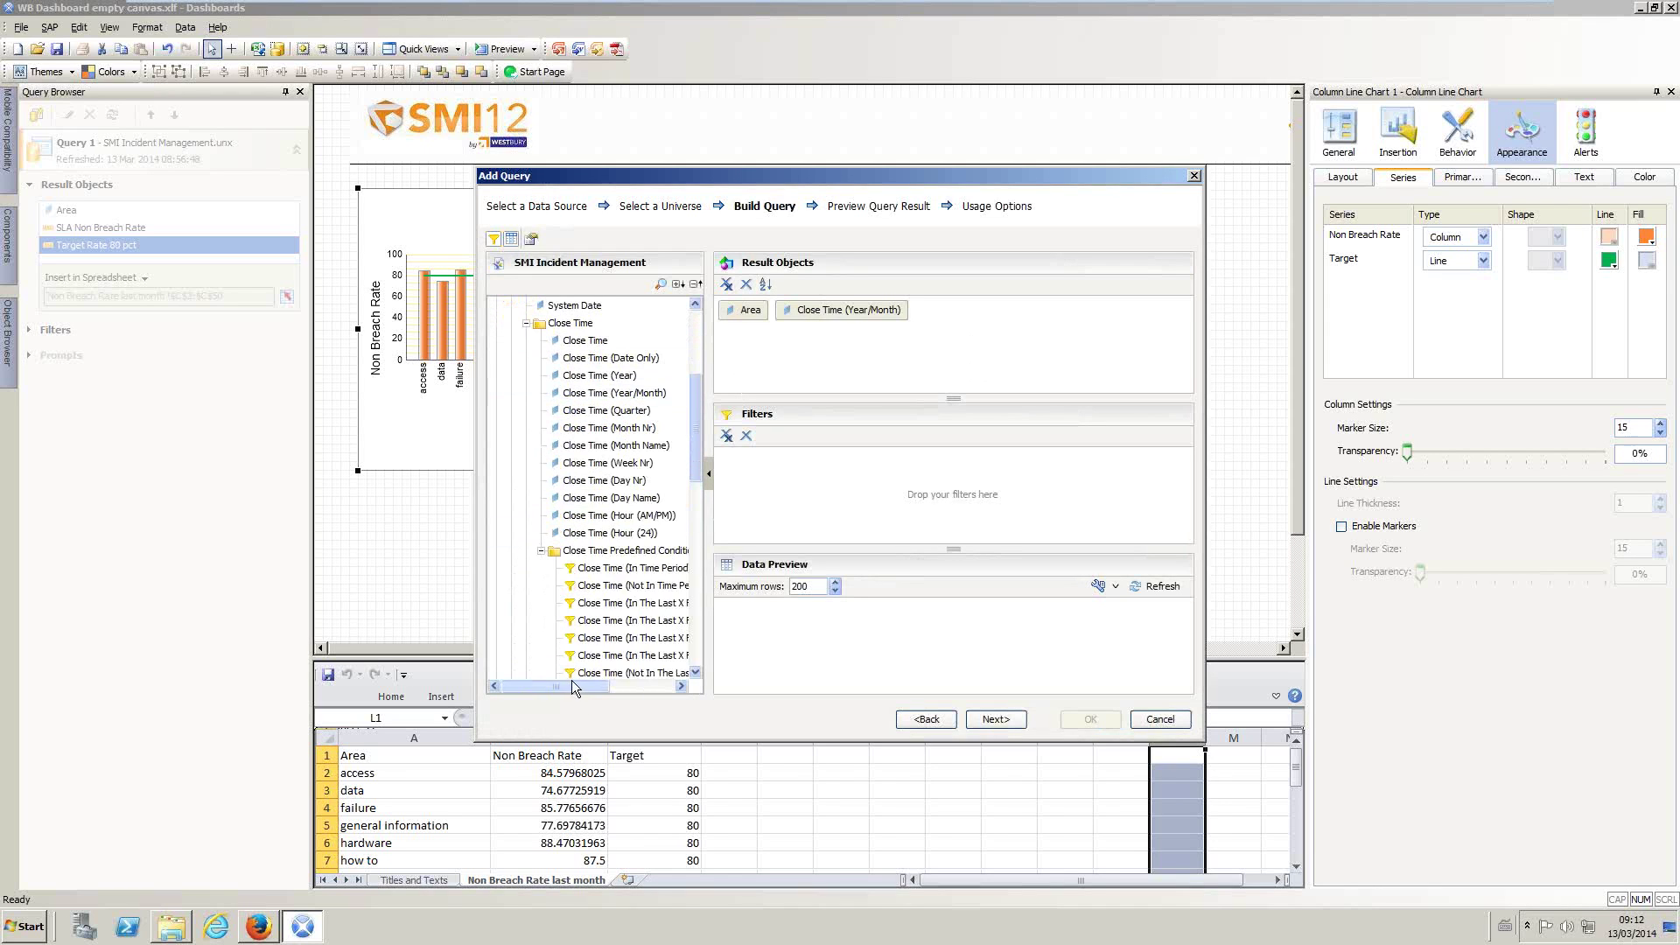
pyautogui.moveTo(575, 686); pyautogui.dragTo(621, 686)
pyautogui.scroll(-5, 550, 584)
pyautogui.moveTo(548, 569); pyautogui.dragTo(887, 485)
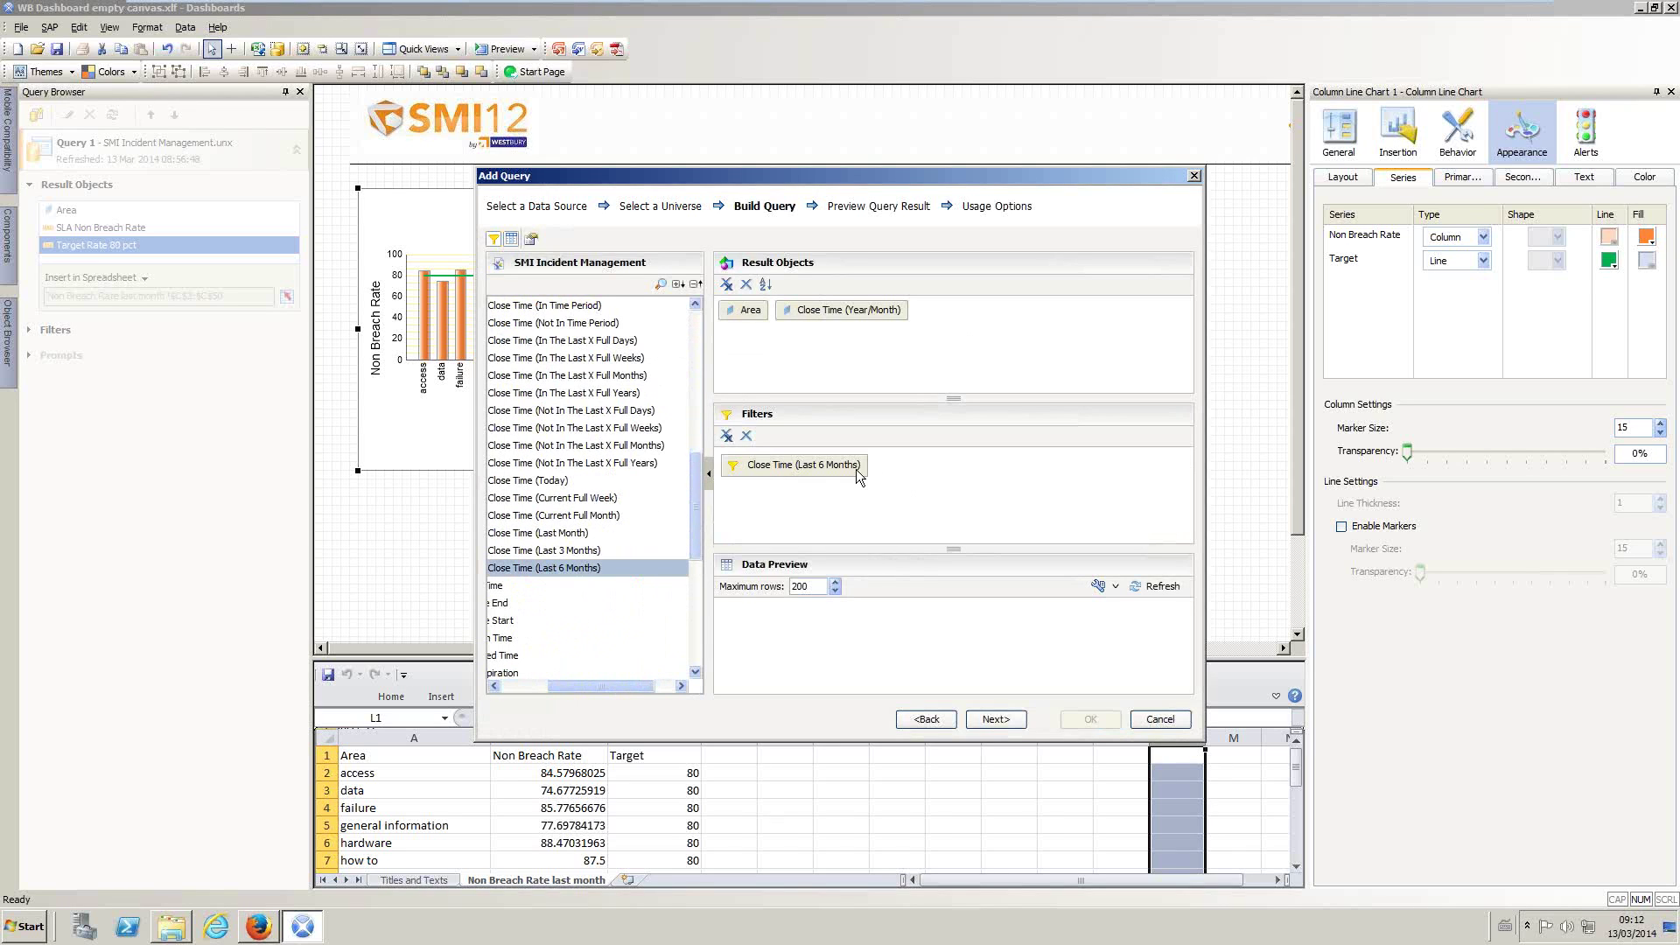
# Step: Add the percentage metrics SLA Non Breach Rate and Target Rate 80 pct to the query's result objects
pyautogui.moveTo(621, 686); pyautogui.dragTo(565, 686)
pyautogui.scroll(10, 603, 510)
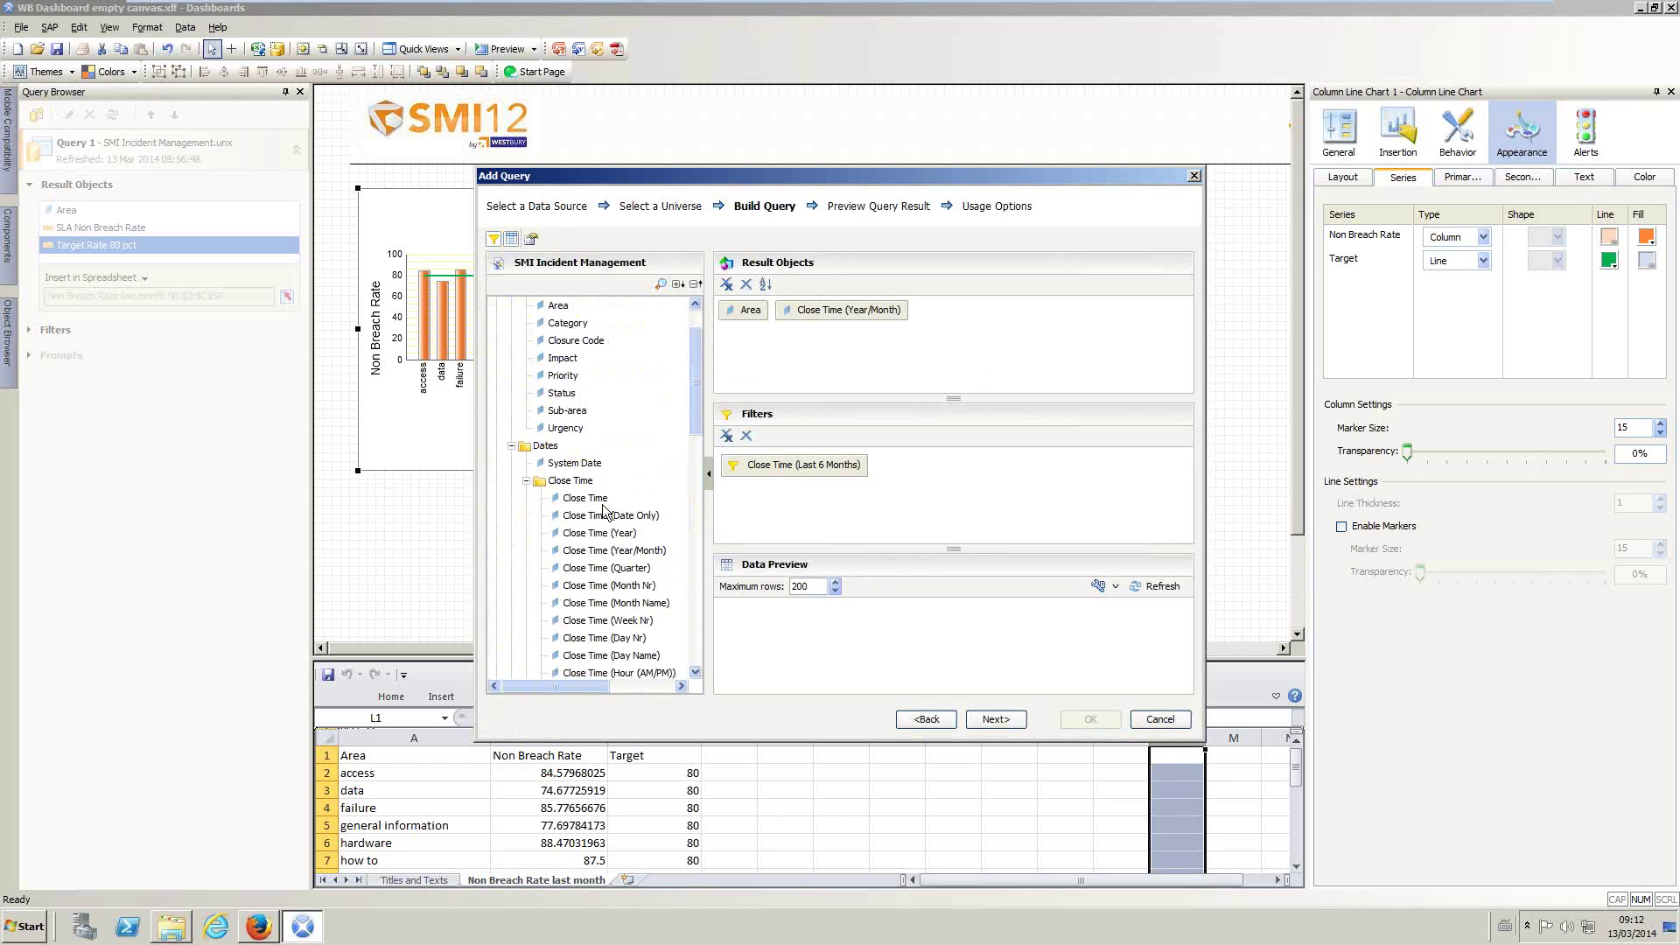
pyautogui.click(526, 481)
pyautogui.click(511, 445)
pyautogui.scroll(-2, 526, 487)
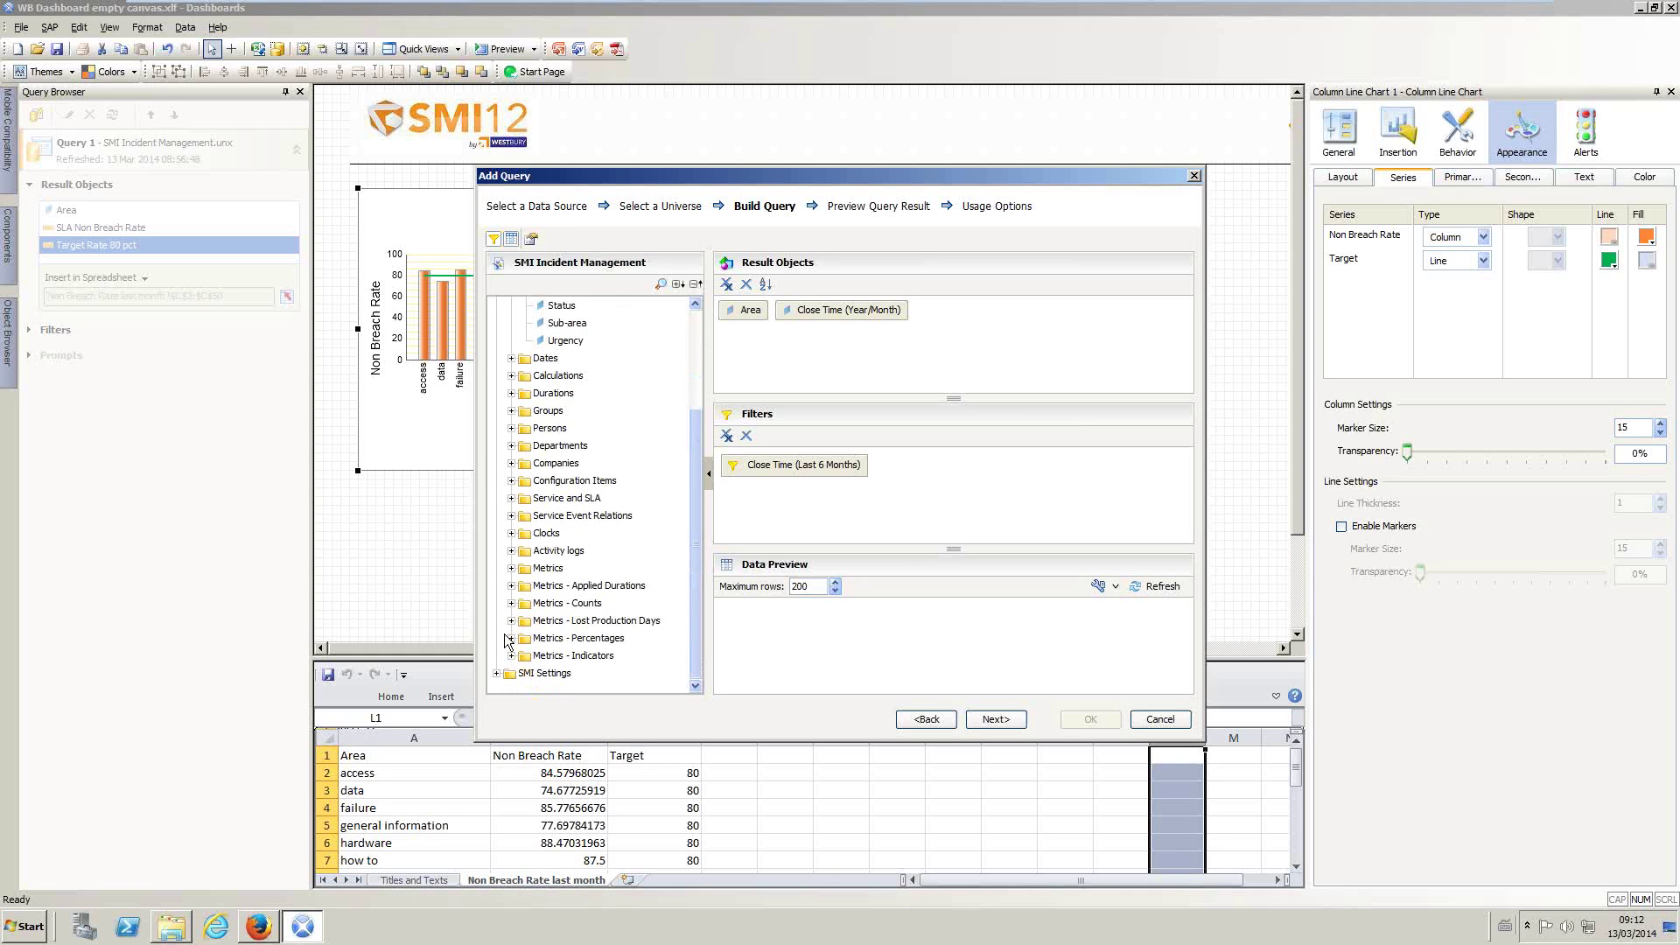
pyautogui.scroll(-3, 519, 648)
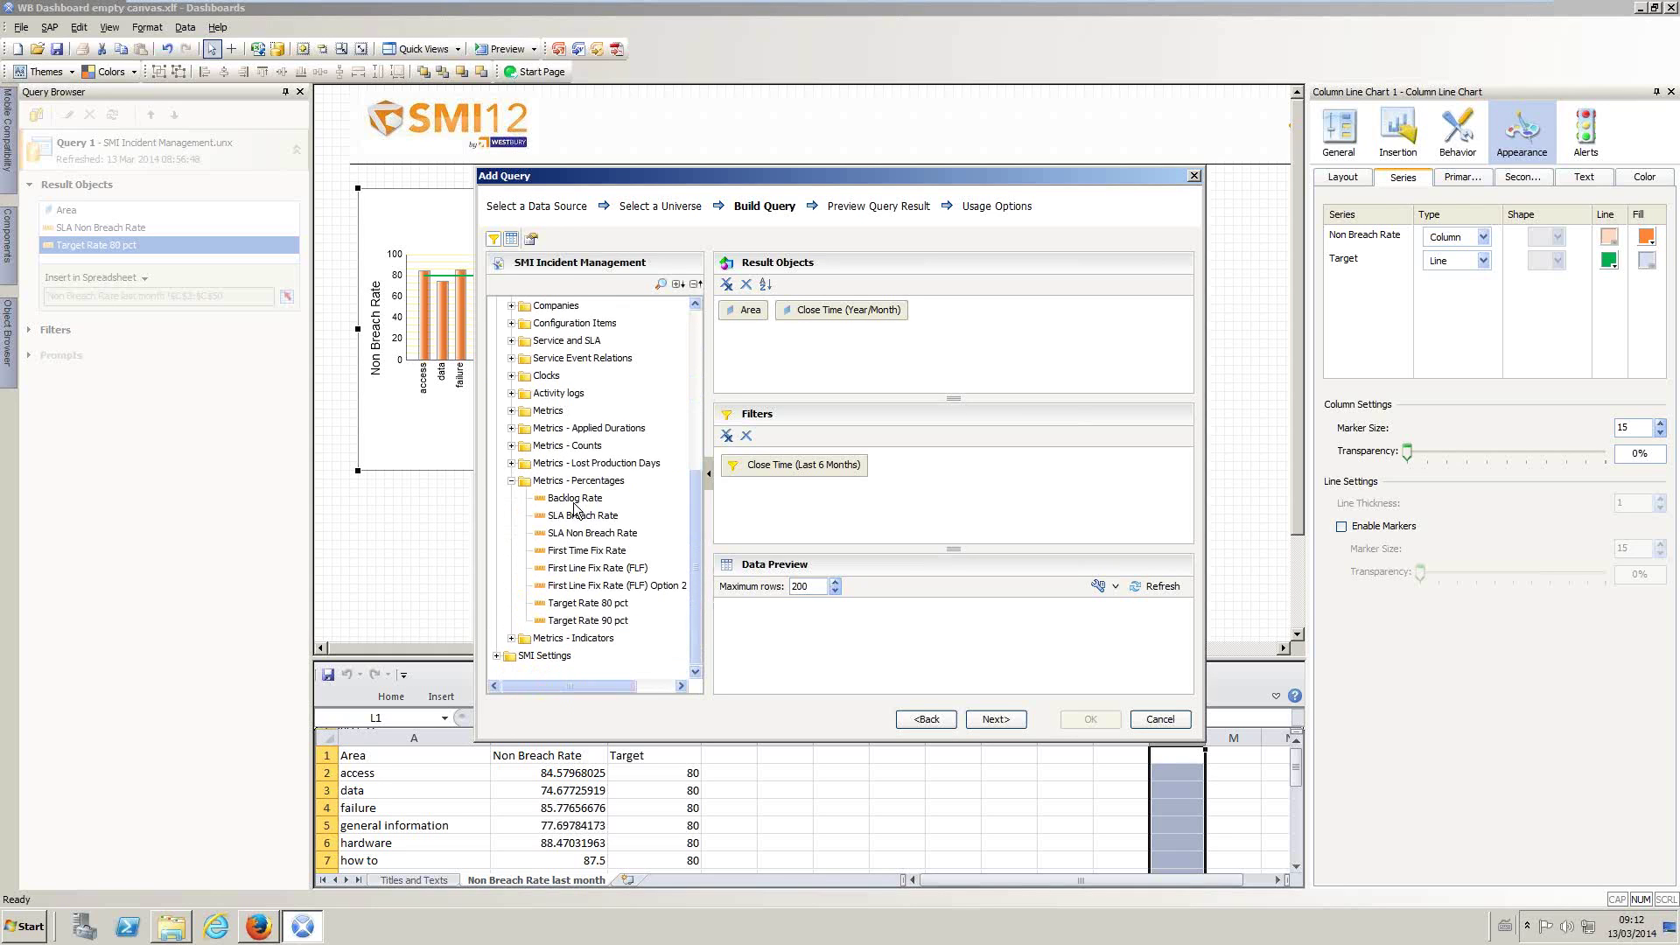
pyautogui.doubleClick(592, 534)
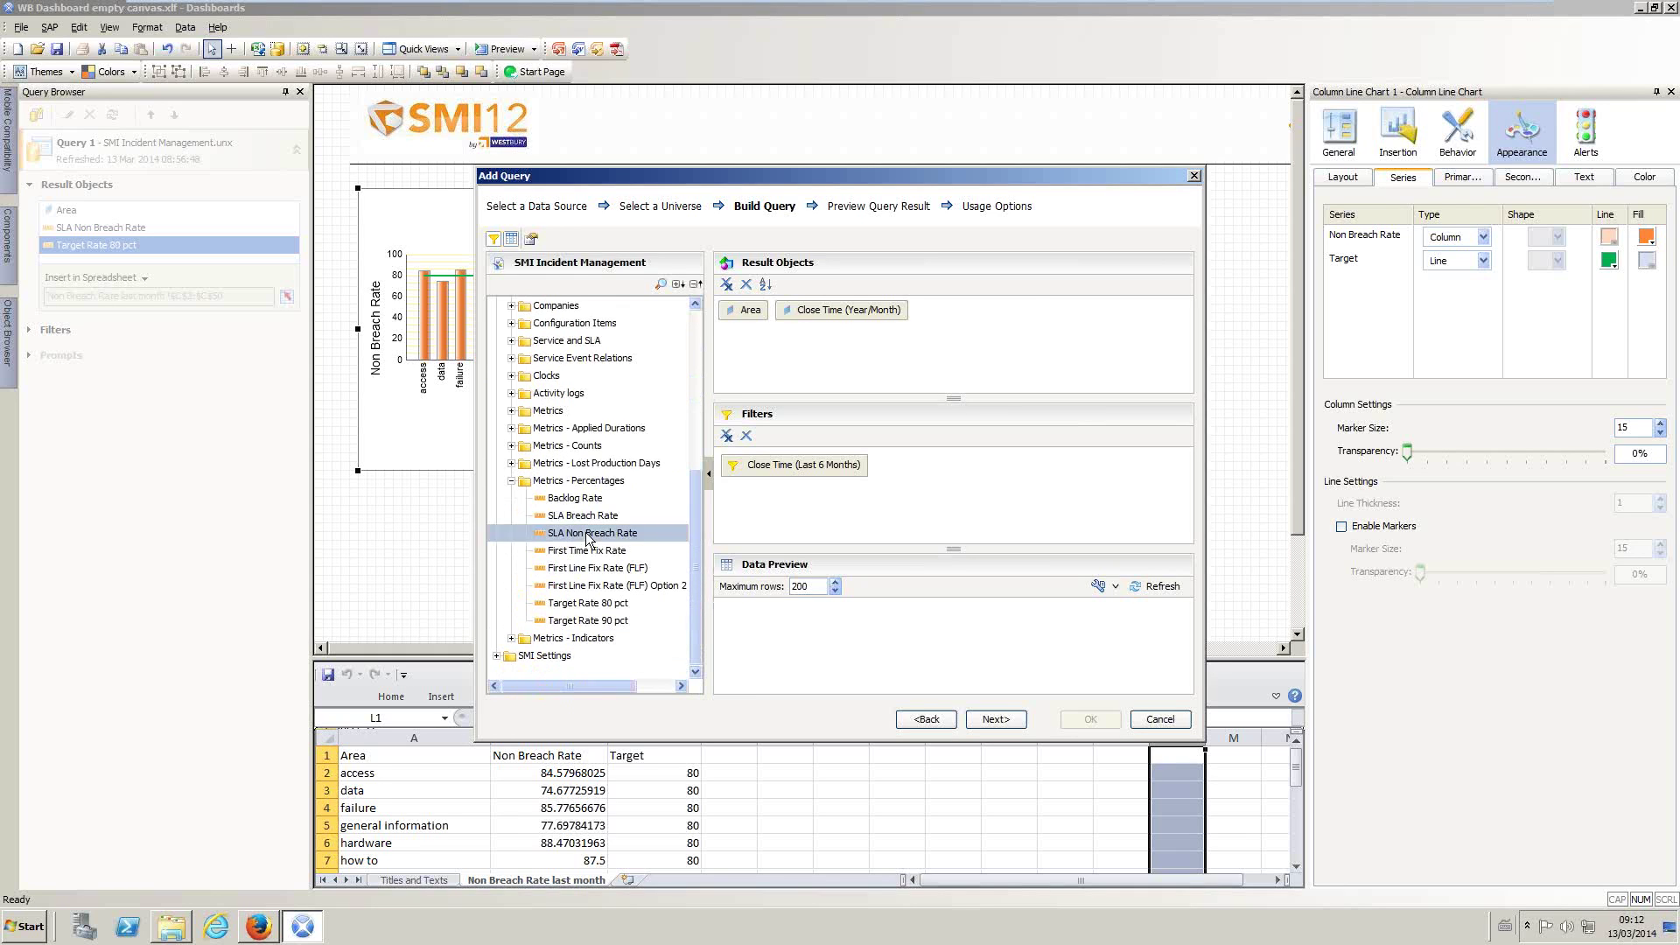
pyautogui.doubleClick(595, 604)
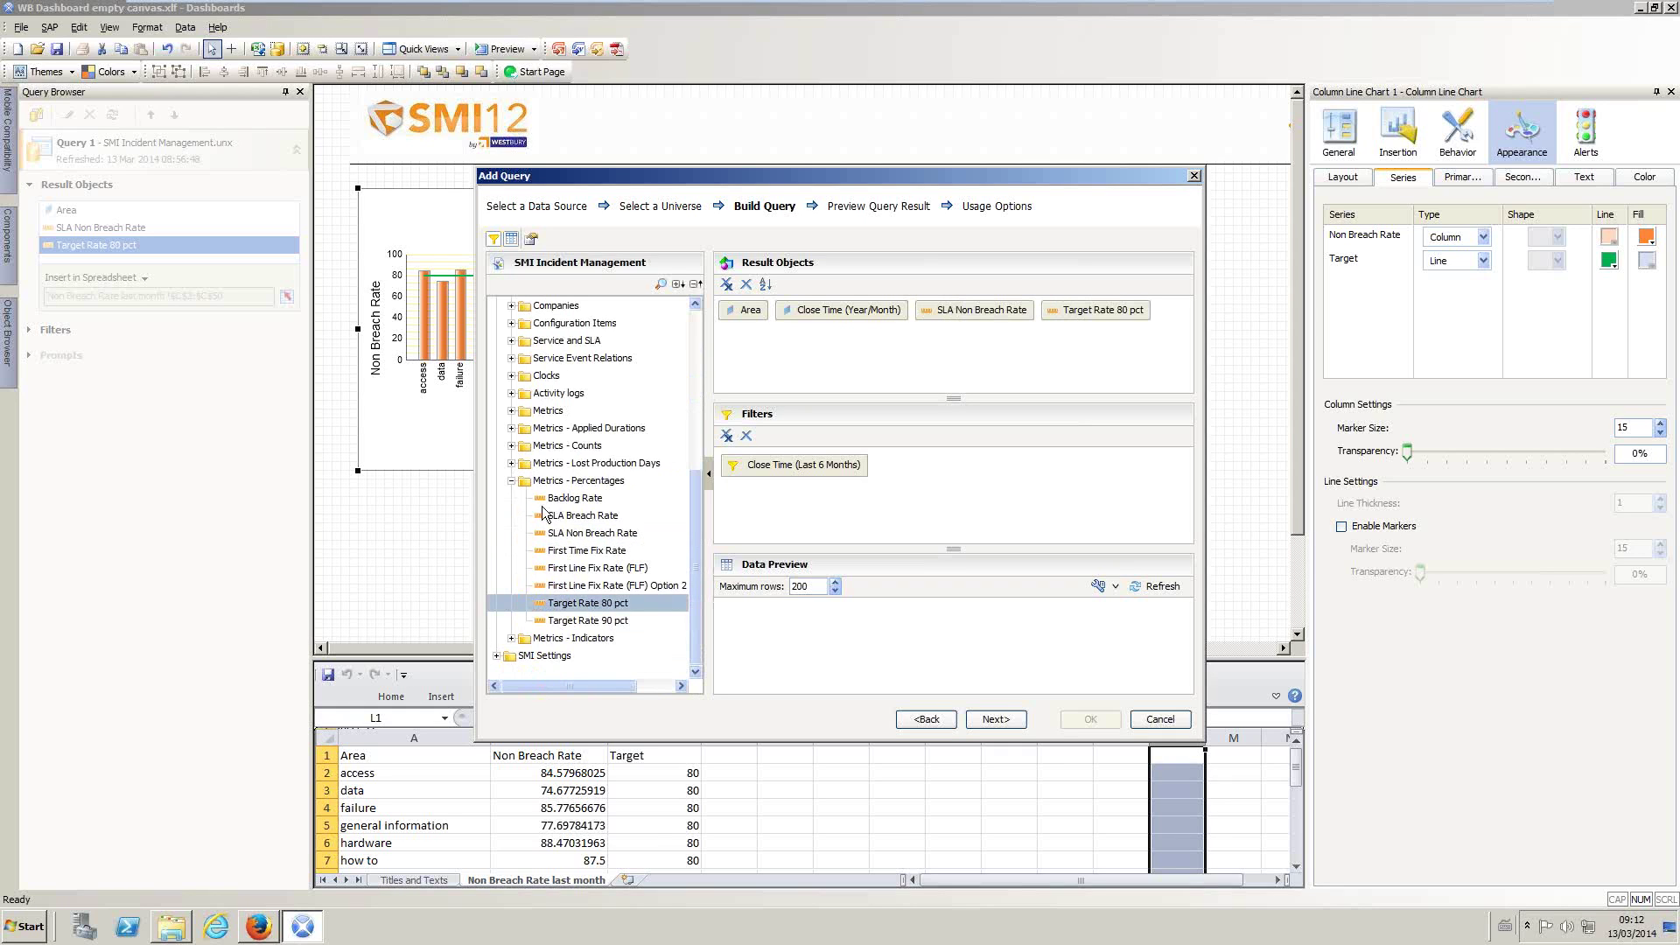
# Step: Add Area as the first ascending sort object of the query
pyautogui.scroll(6, 725, 262)
pyautogui.click(767, 284)
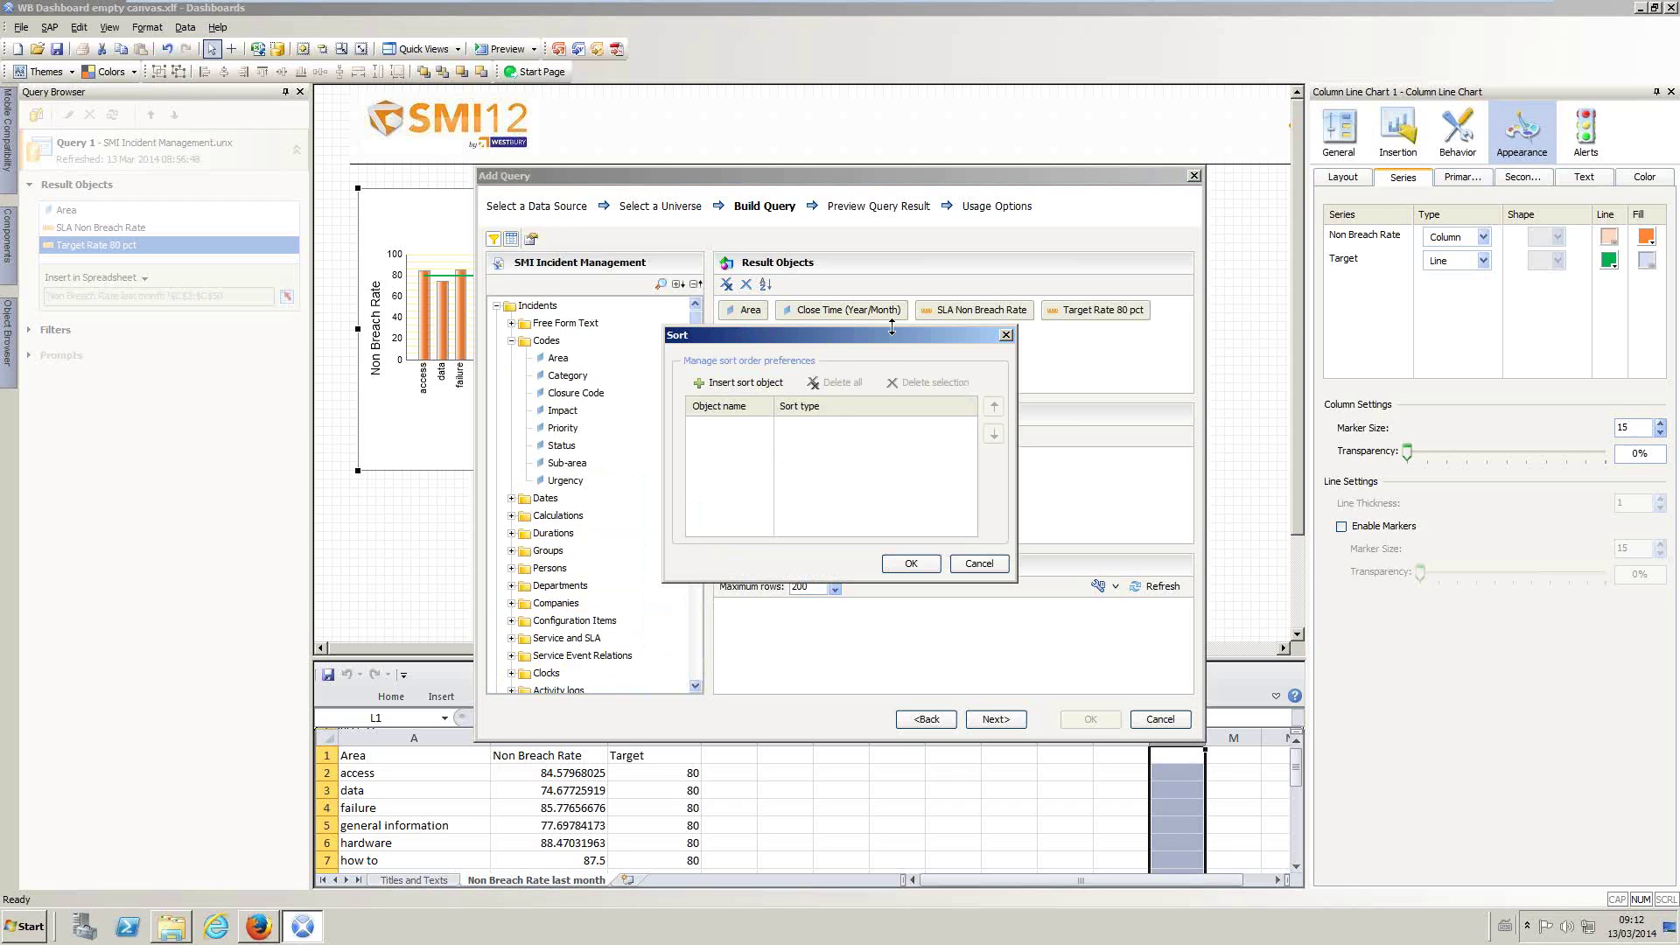
pyautogui.click(710, 386)
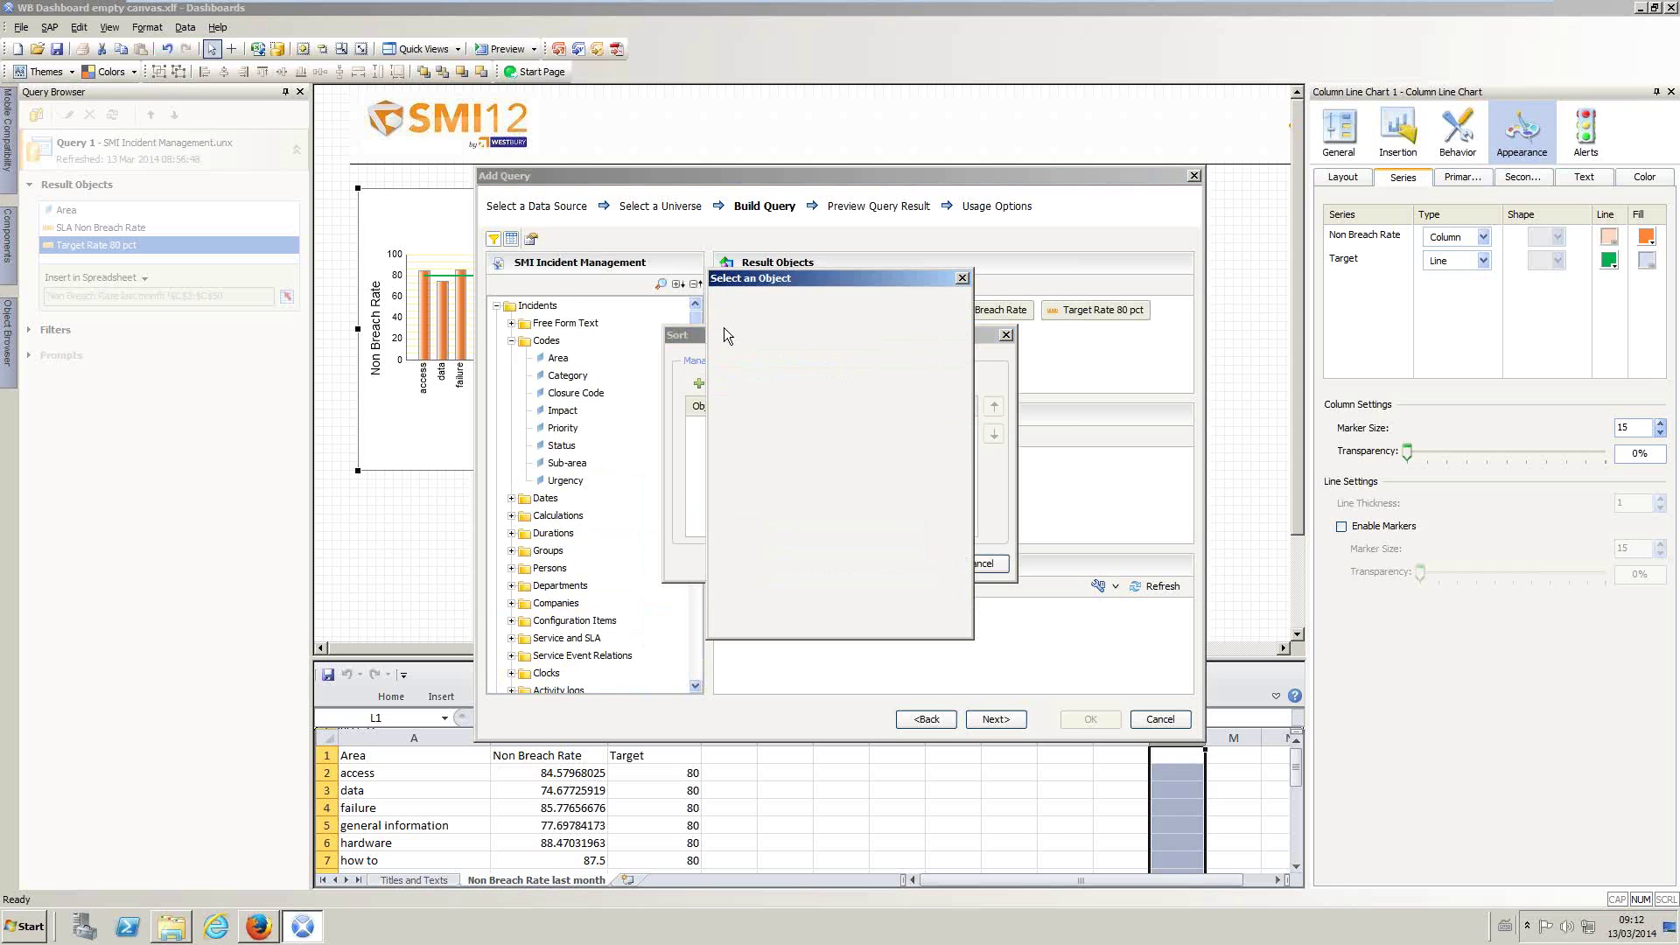
pyautogui.click(724, 323)
pyautogui.click(738, 357)
pyautogui.click(783, 375)
pyautogui.doubleClick(783, 375)
# Step: Add Close Time (Year/Month) as the second ascending sort object and apply the sort order
pyautogui.click(728, 385)
pyautogui.click(724, 323)
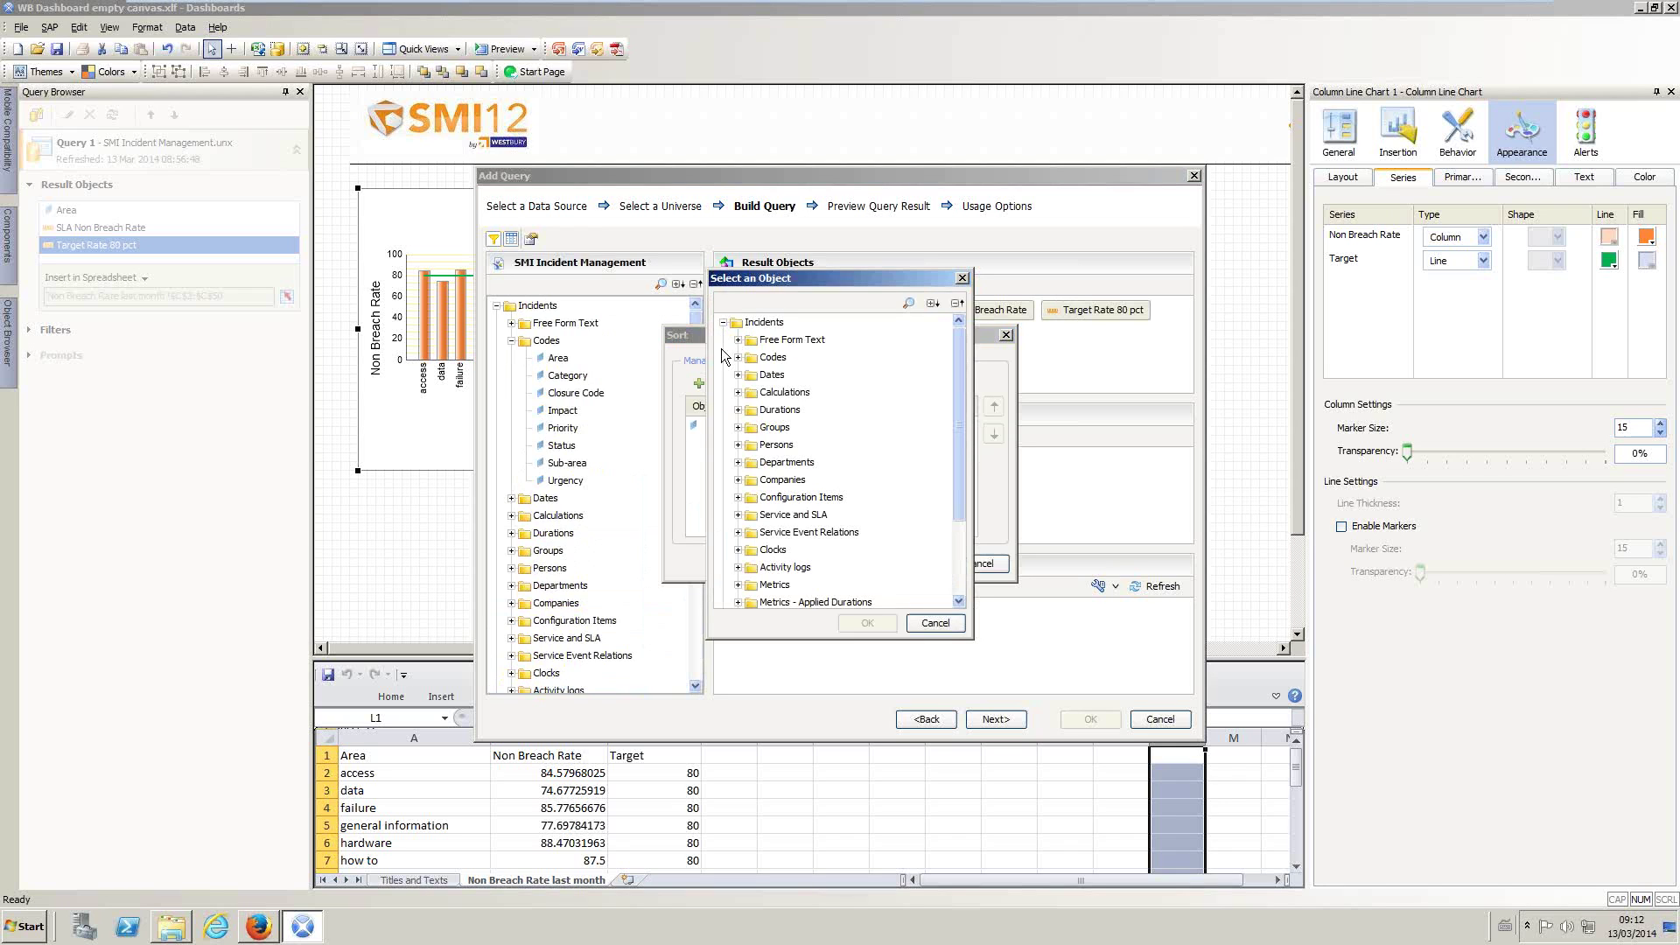
pyautogui.click(738, 375)
pyautogui.click(753, 410)
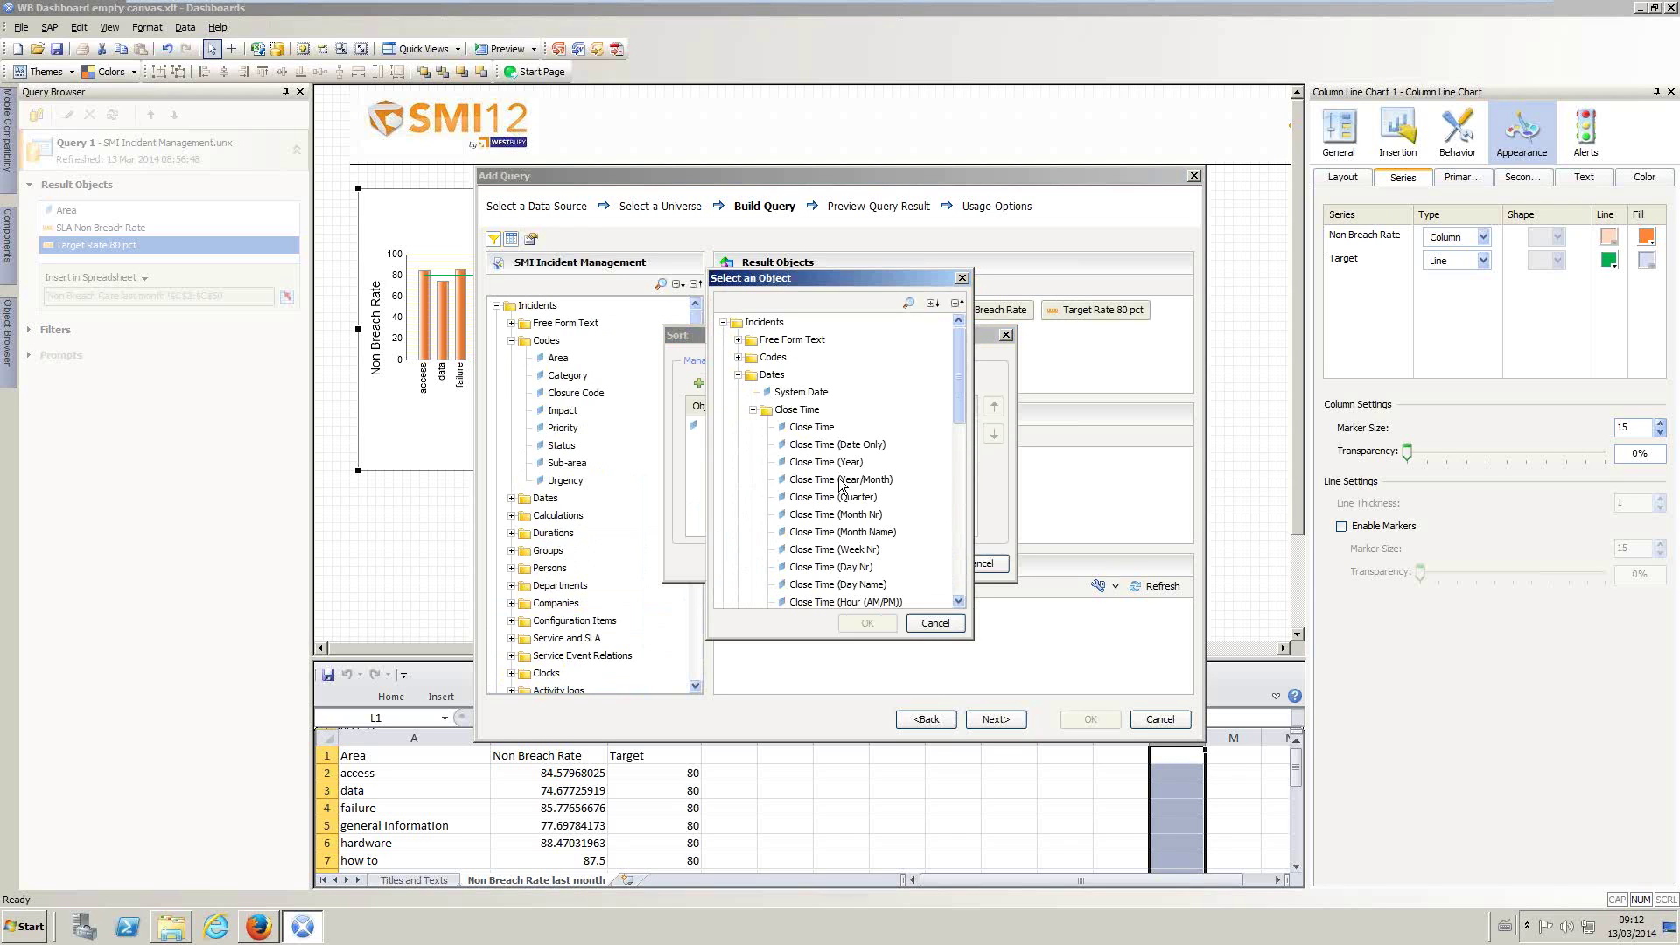
pyautogui.click(838, 480)
pyautogui.click(882, 624)
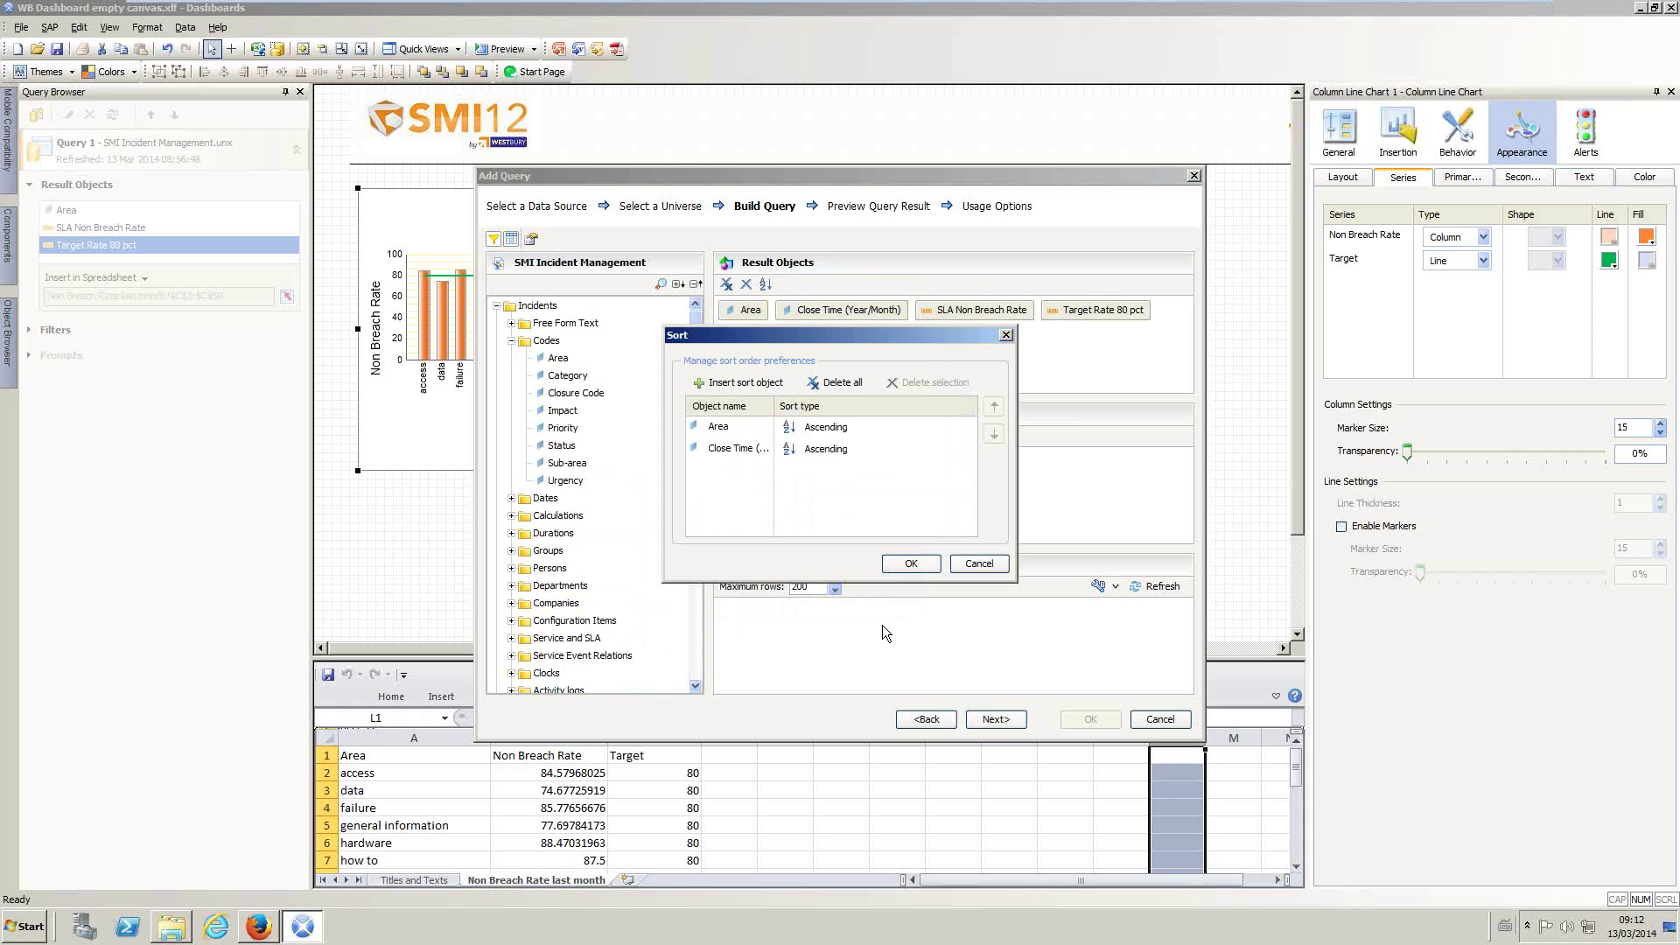
pyautogui.click(910, 564)
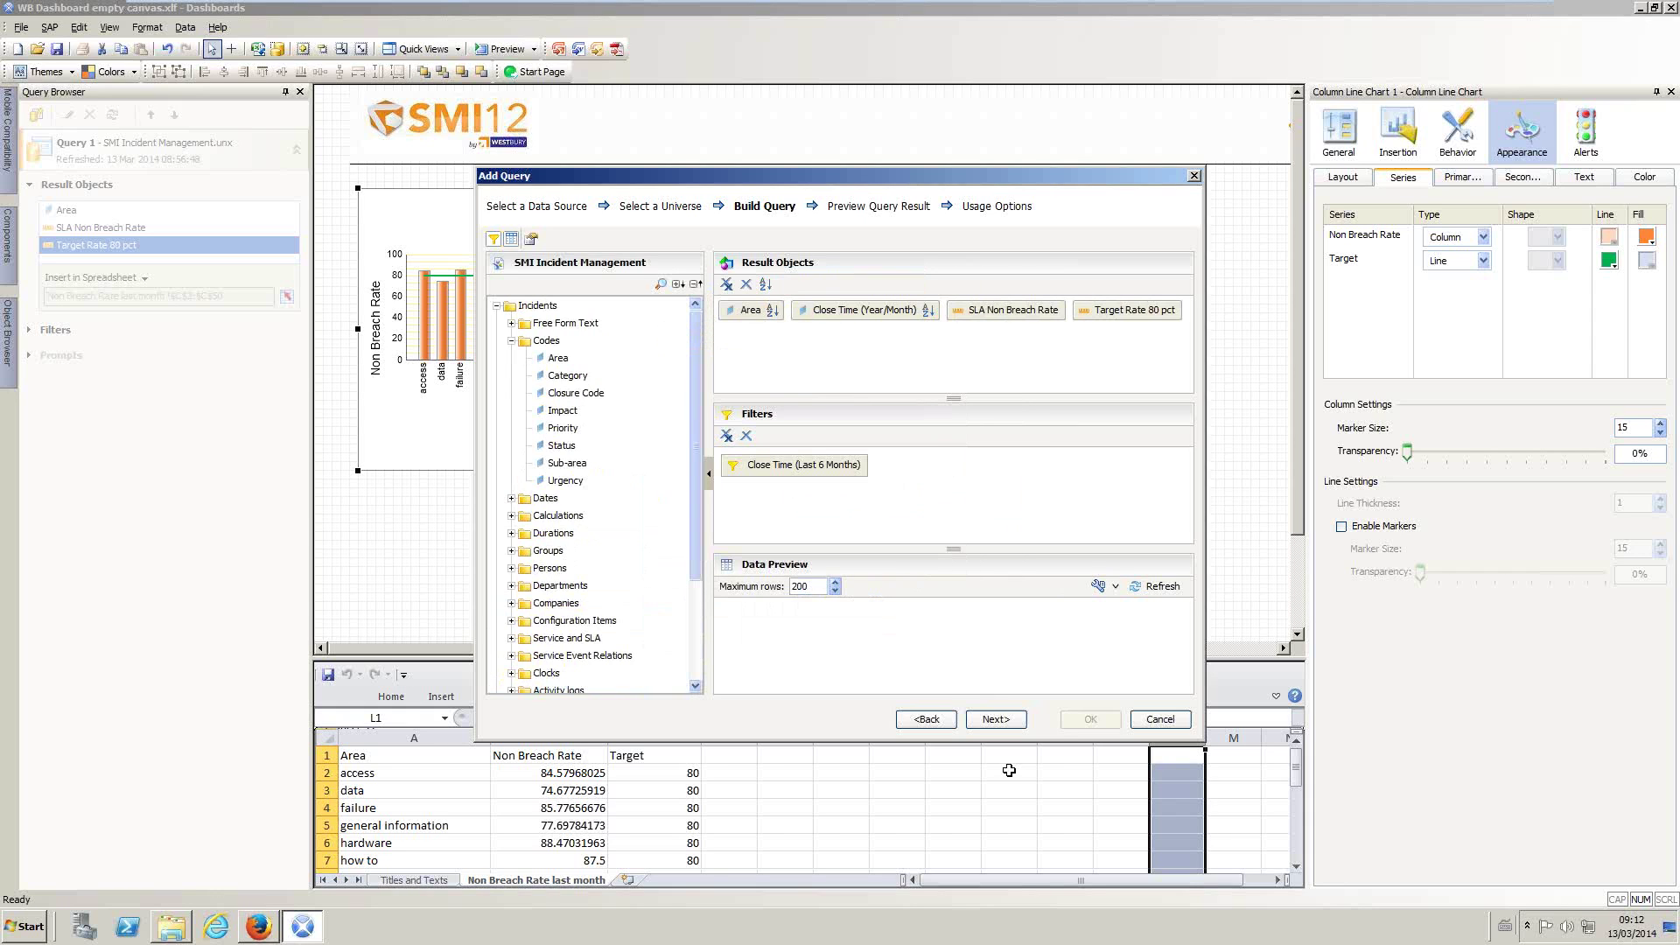
# Step: Preview the query result, review the monthly rows per area, and finish adding the query
pyautogui.click(997, 719)
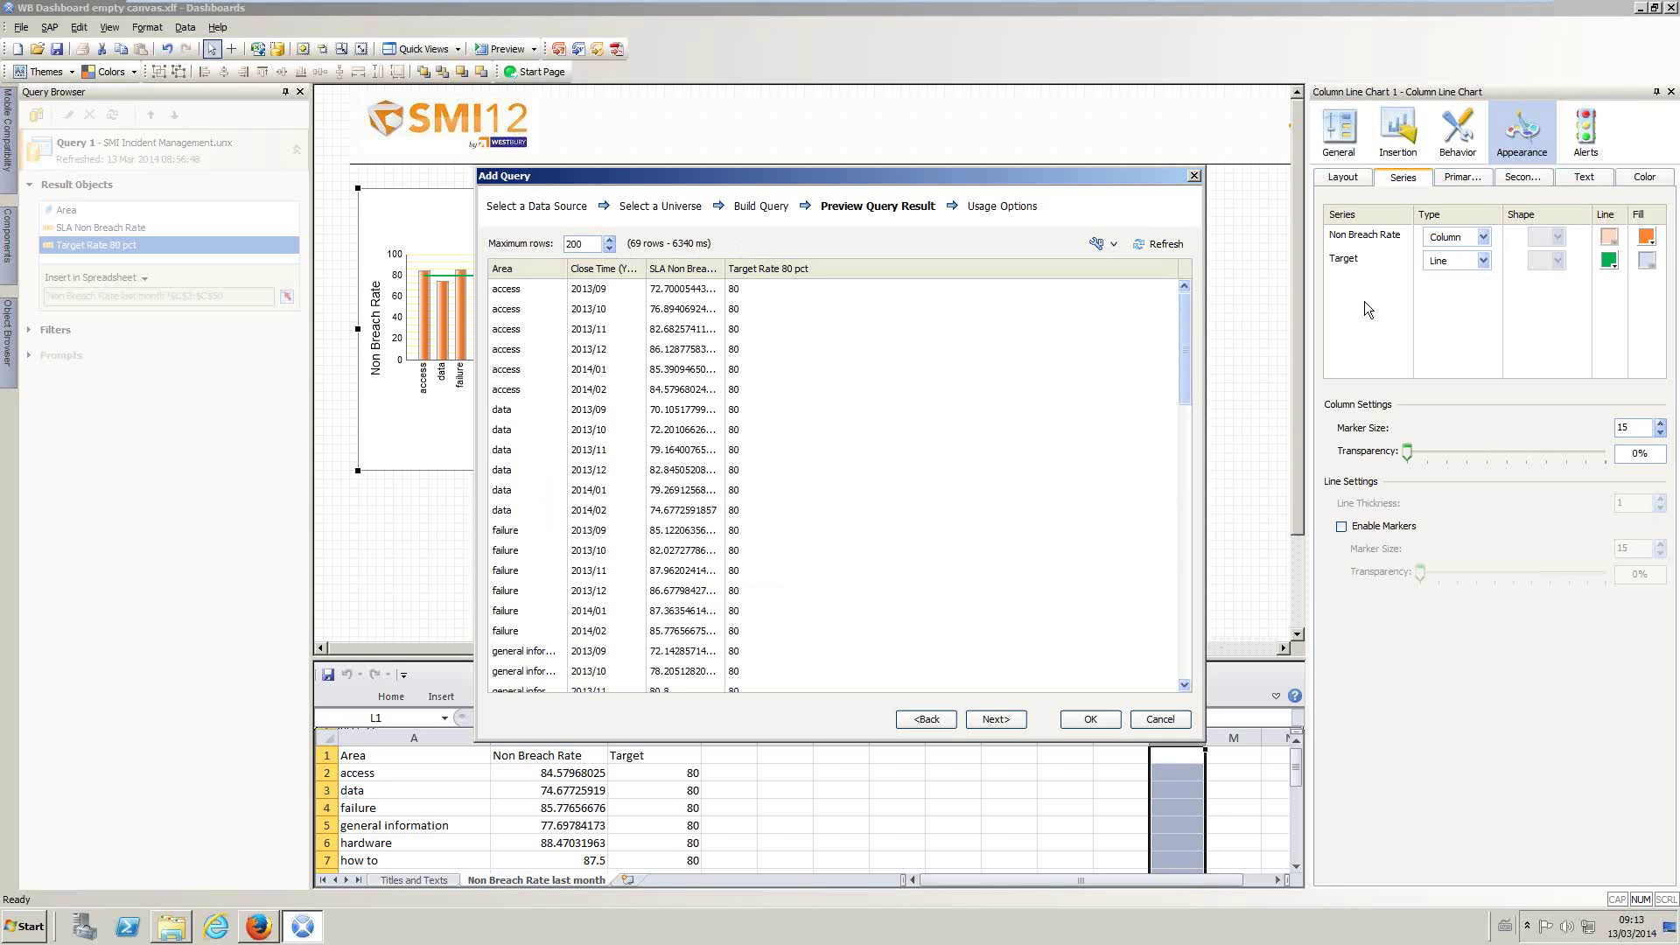
pyautogui.moveTo(1181, 352)
pyautogui.mouseDown()
pyautogui.moveTo(1201, 670)
pyautogui.moveTo(1185, 348)
pyautogui.mouseUp()
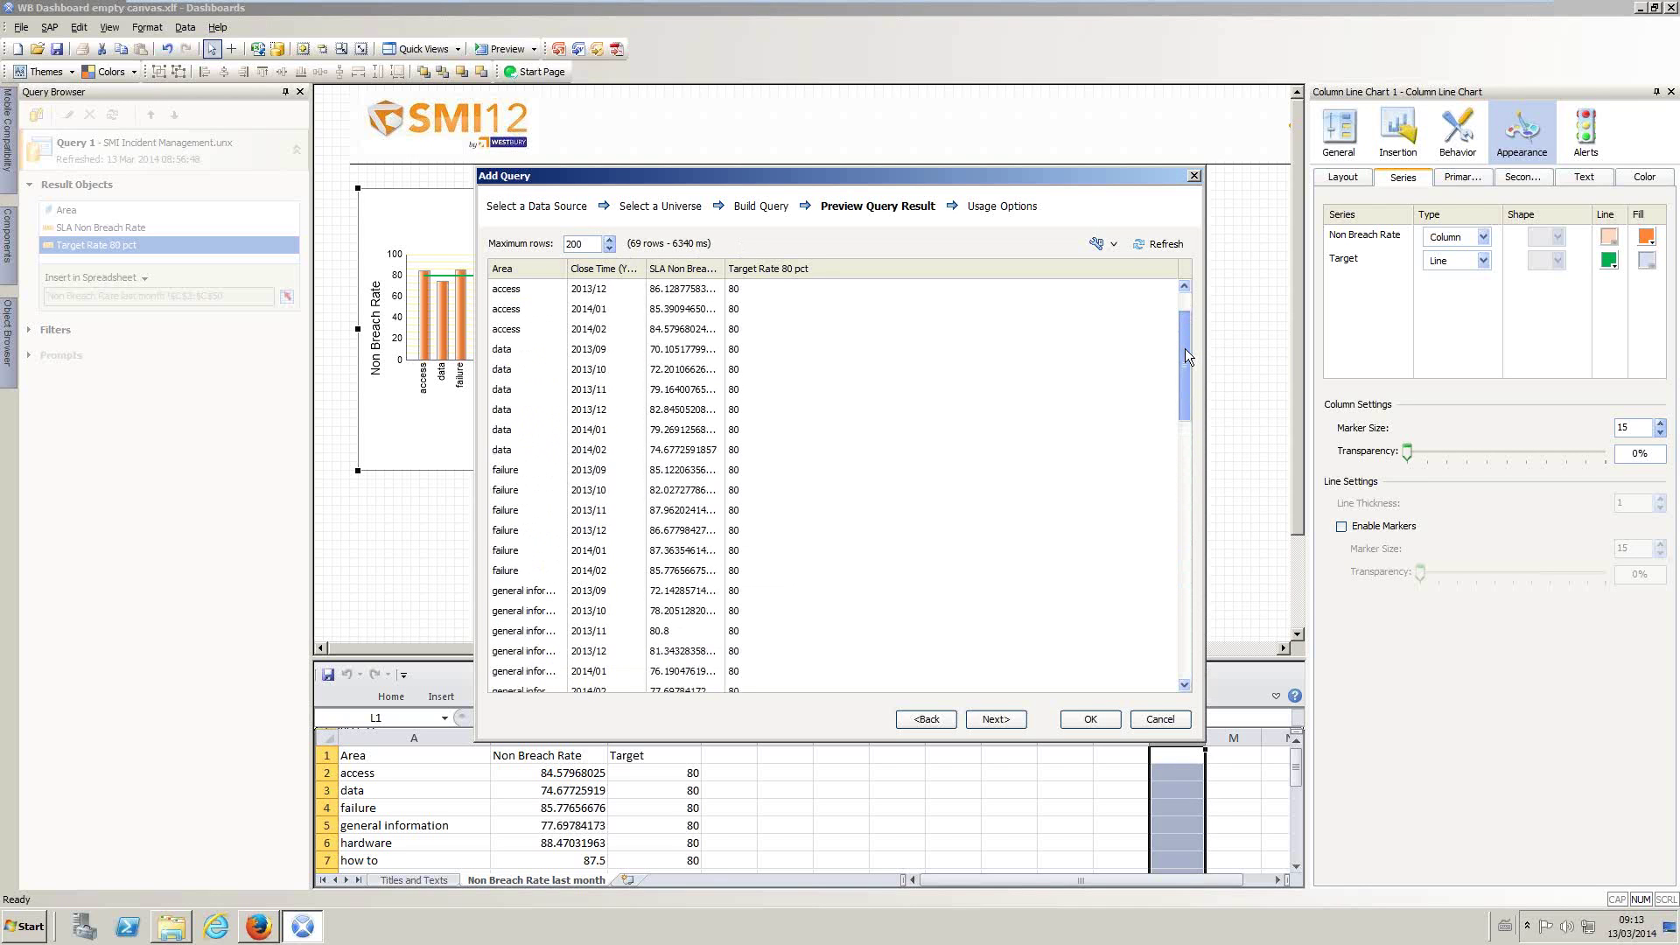
pyautogui.scroll(-15, 1167, 499)
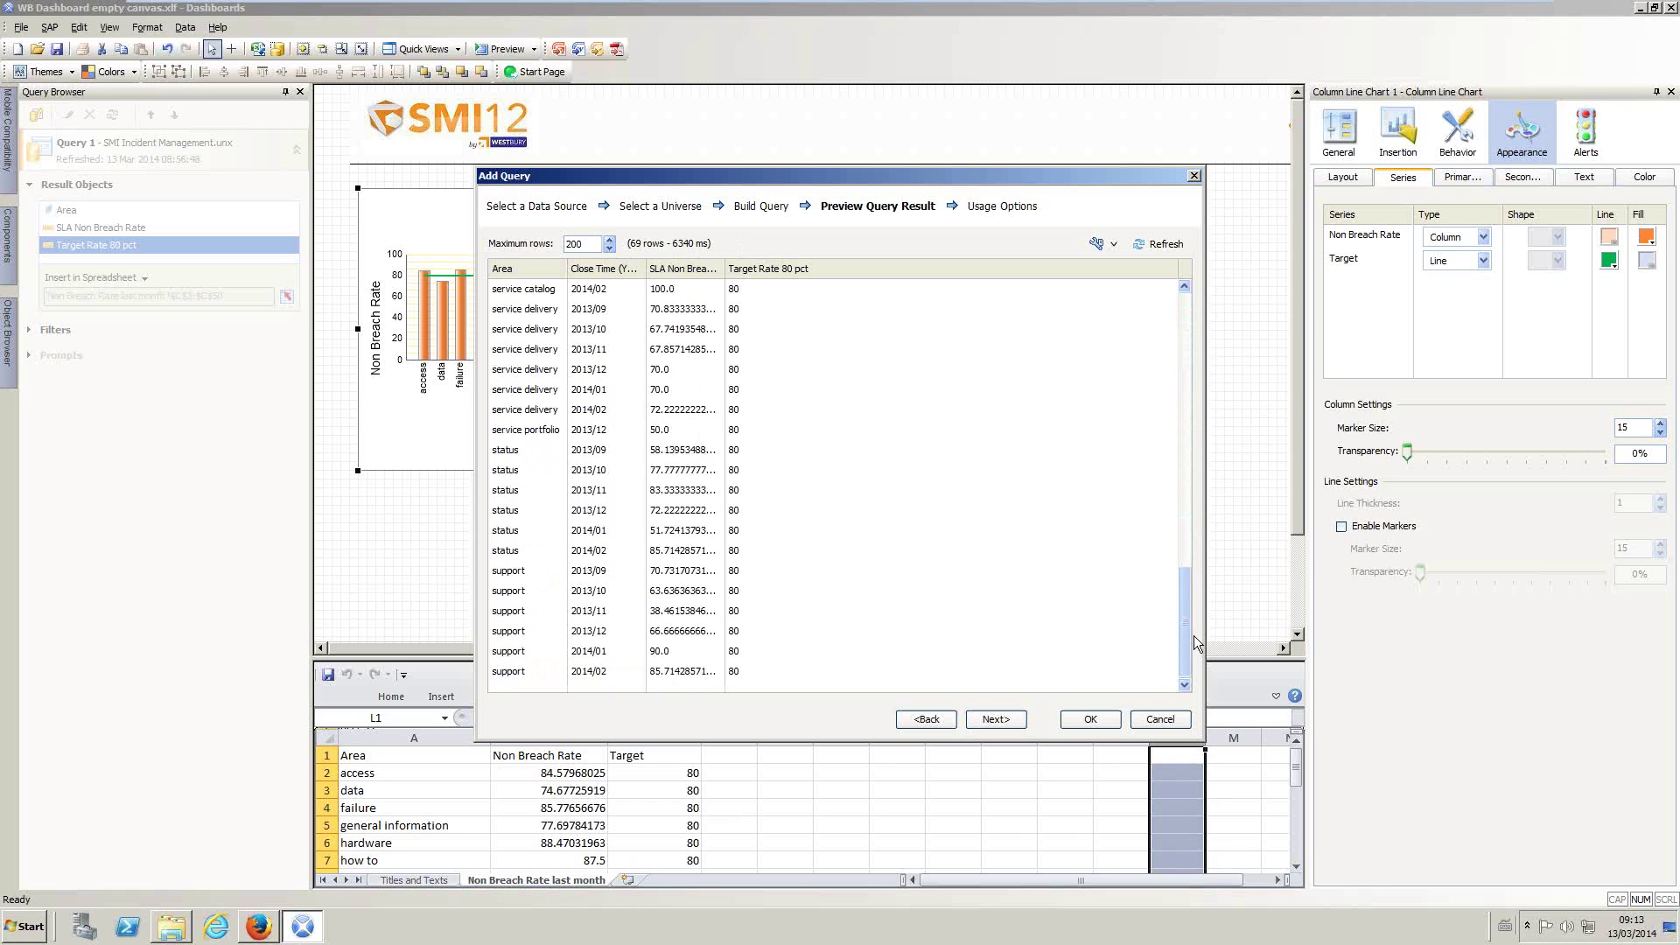
pyautogui.moveTo(1188, 612); pyautogui.dragTo(1167, 285)
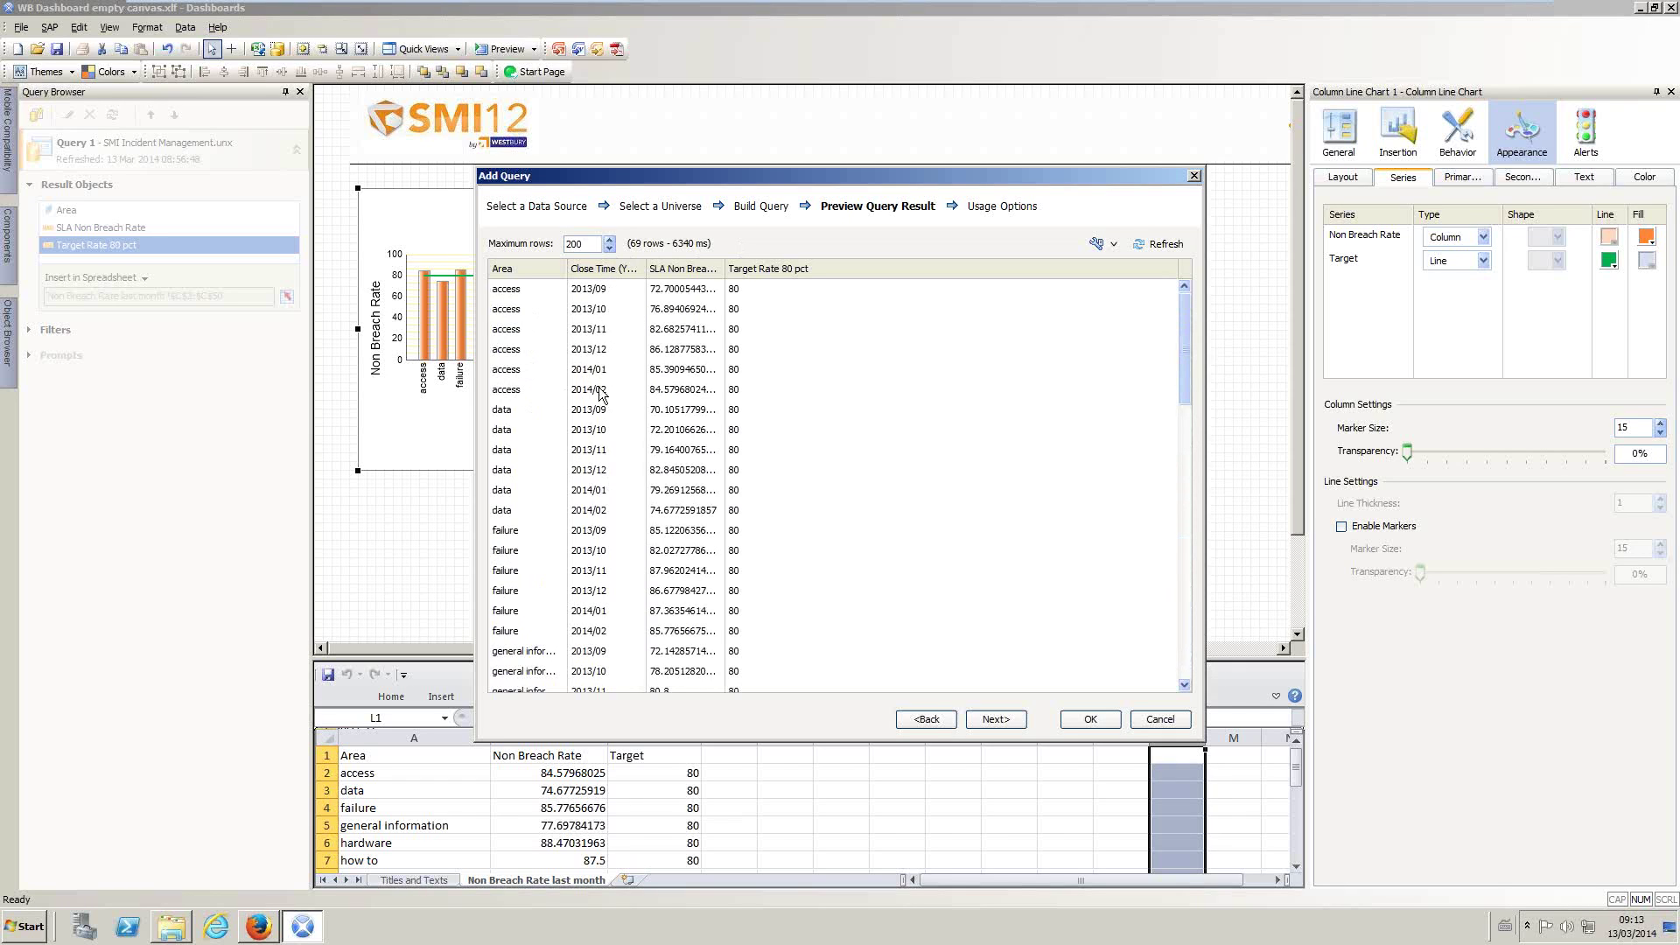
pyautogui.click(1079, 719)
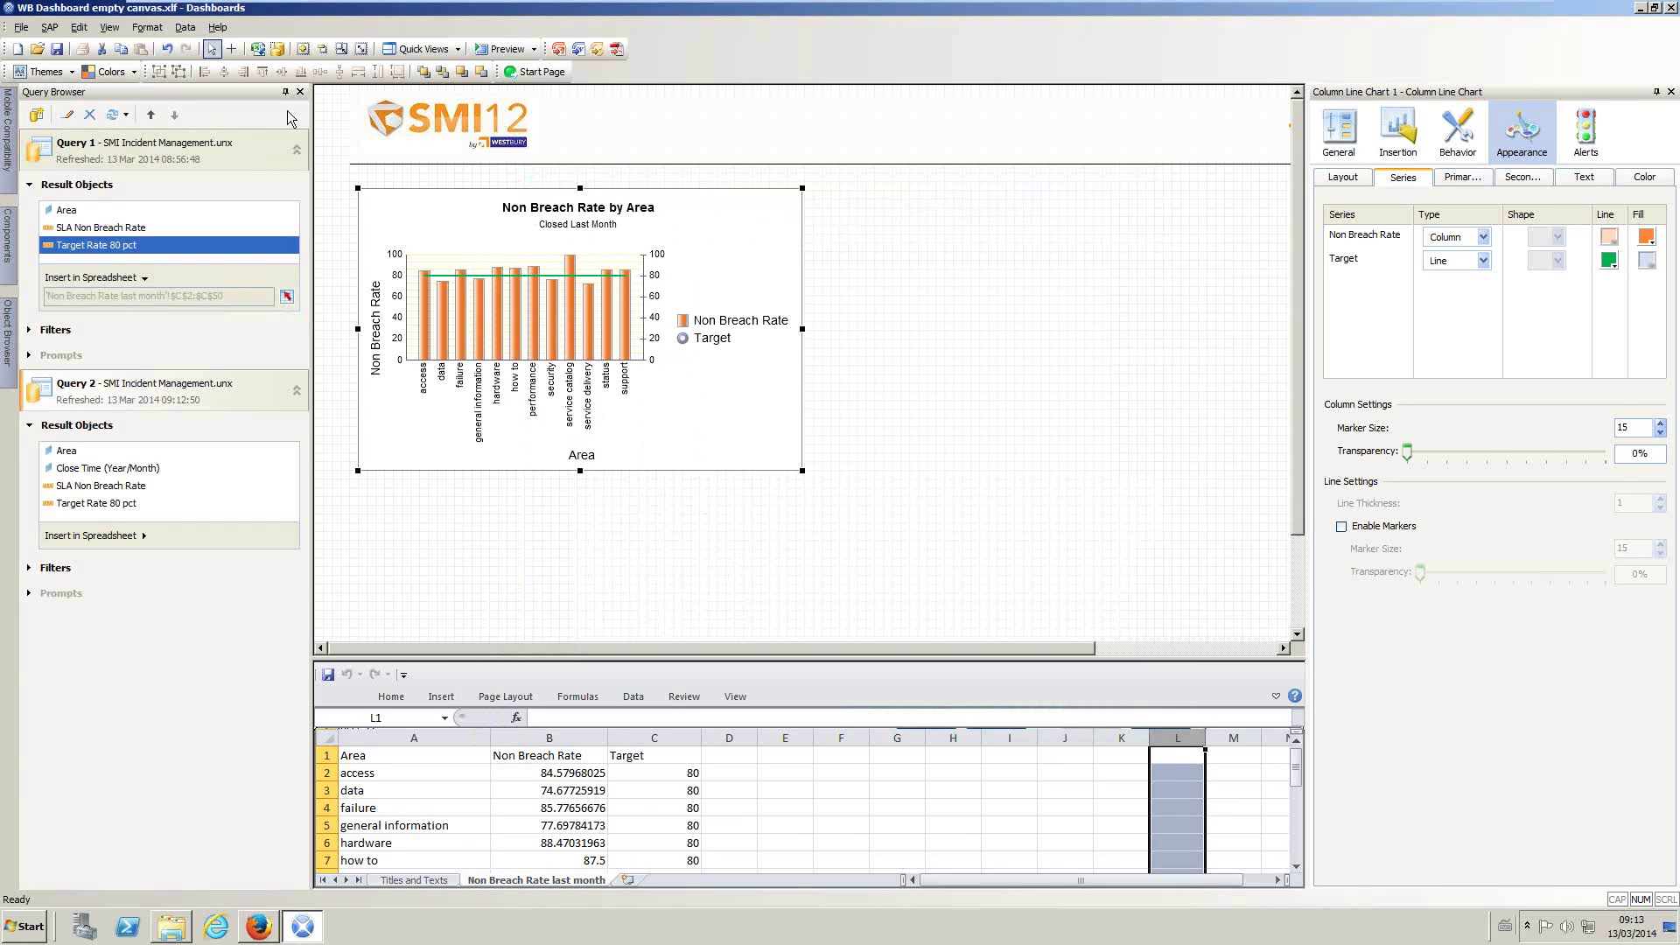
# Step: Collapse Query 1 and add a new worksheet named "Last 6 months RAW"
pyautogui.click(294, 150)
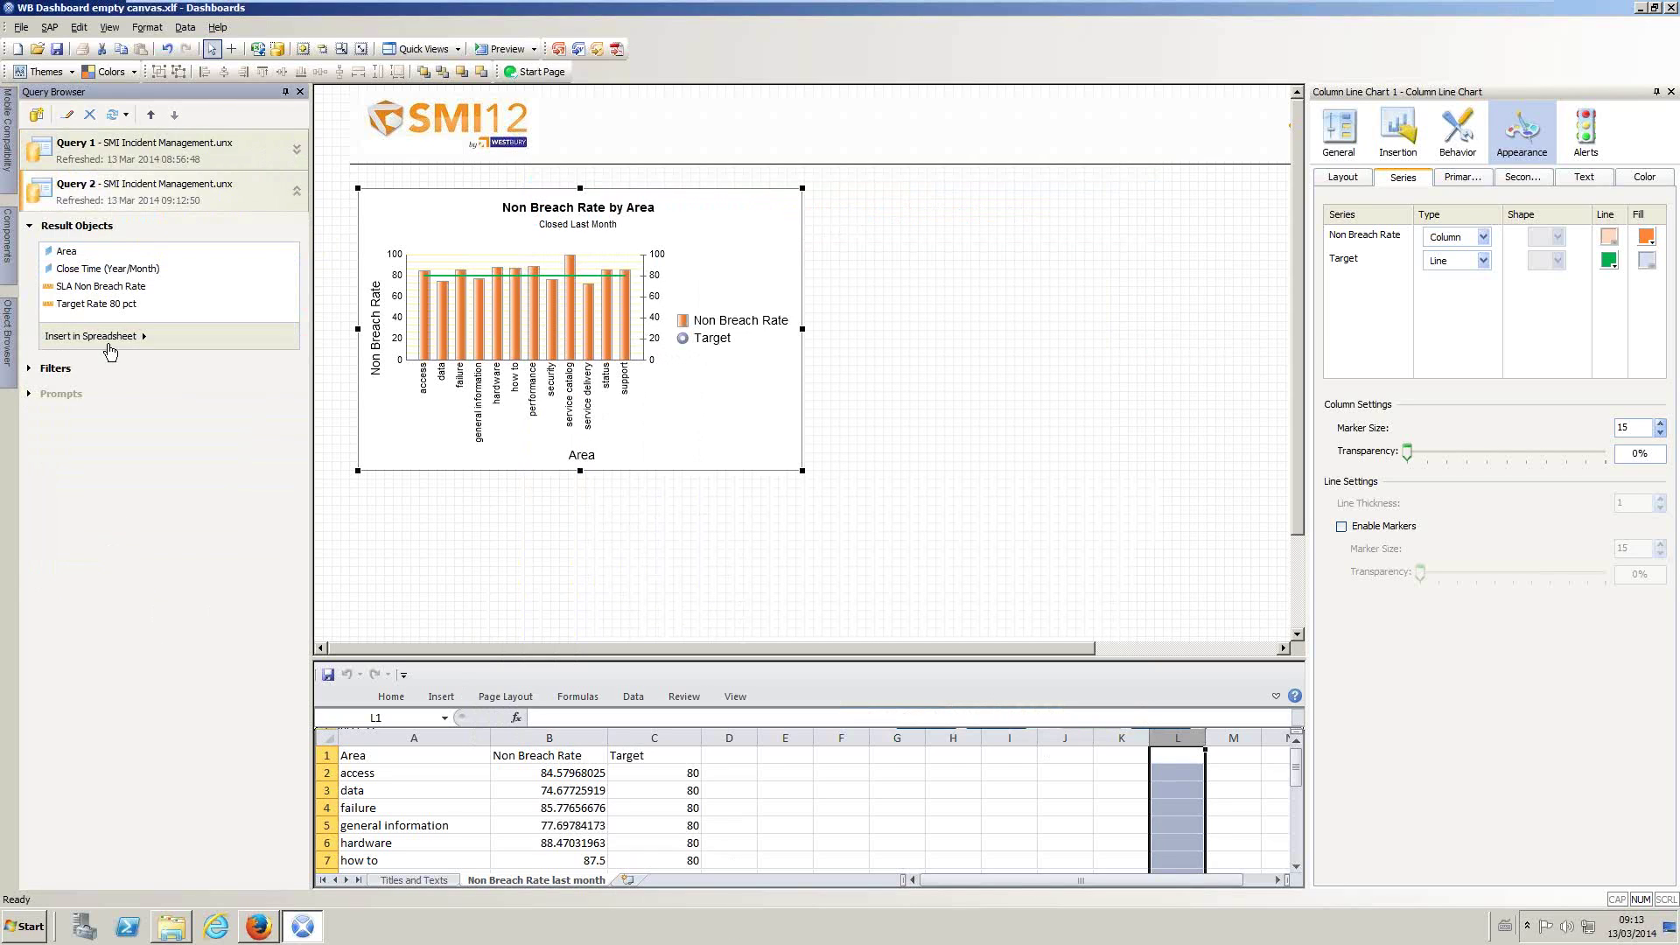
pyautogui.click(627, 881)
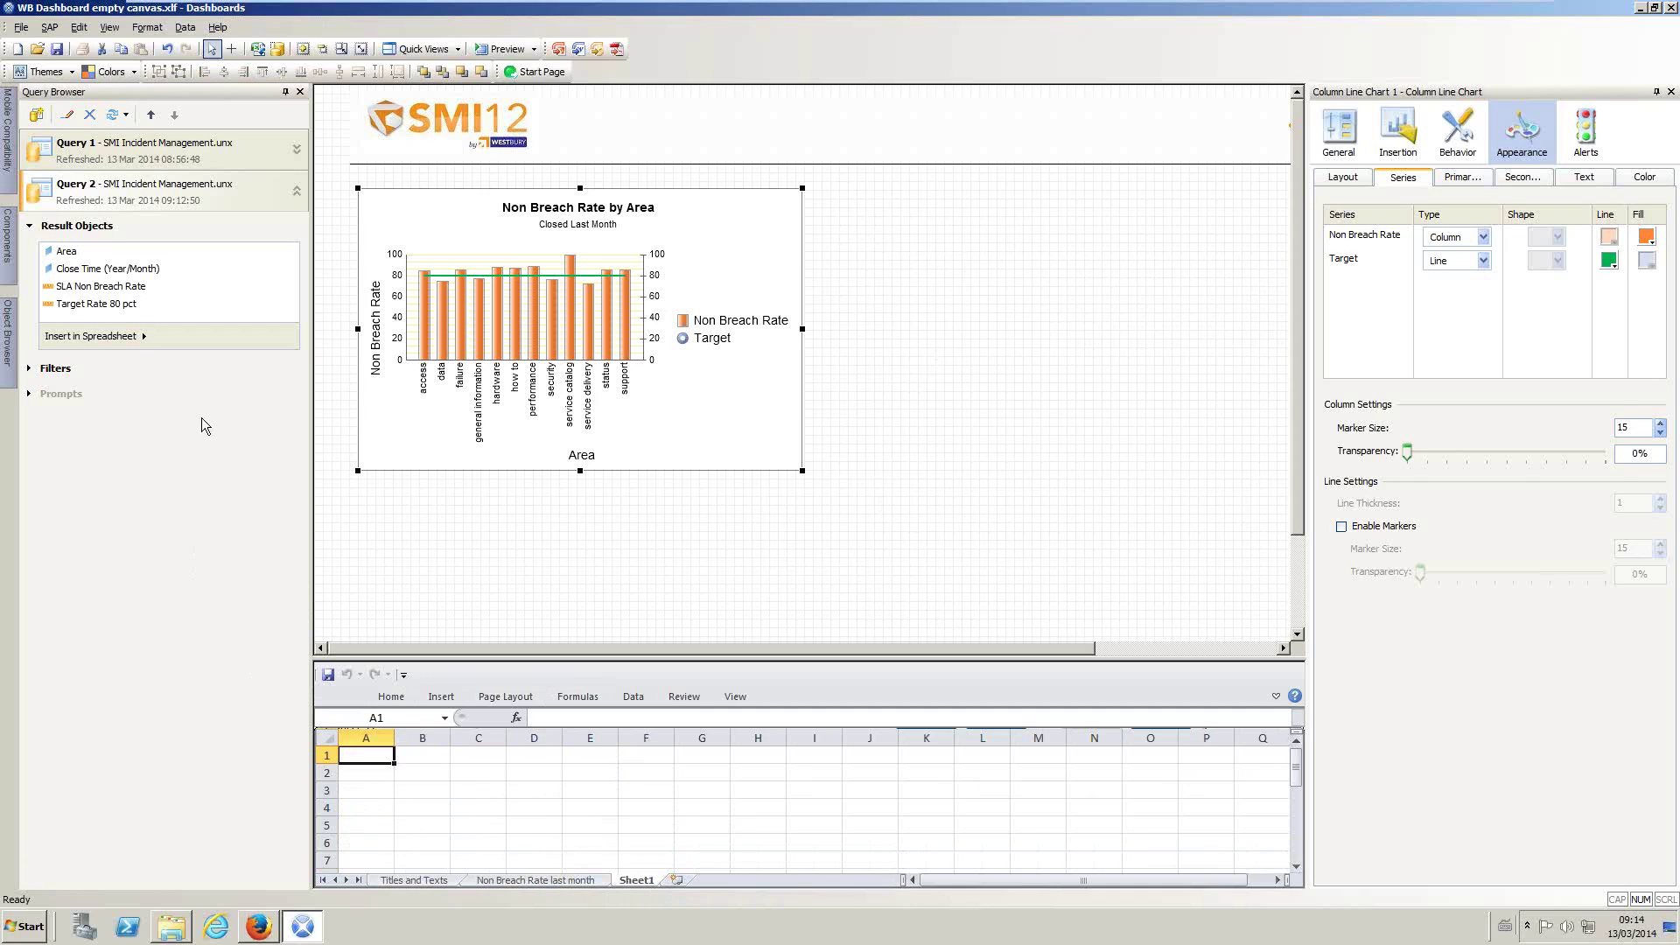
pyautogui.doubleClick(625, 880)
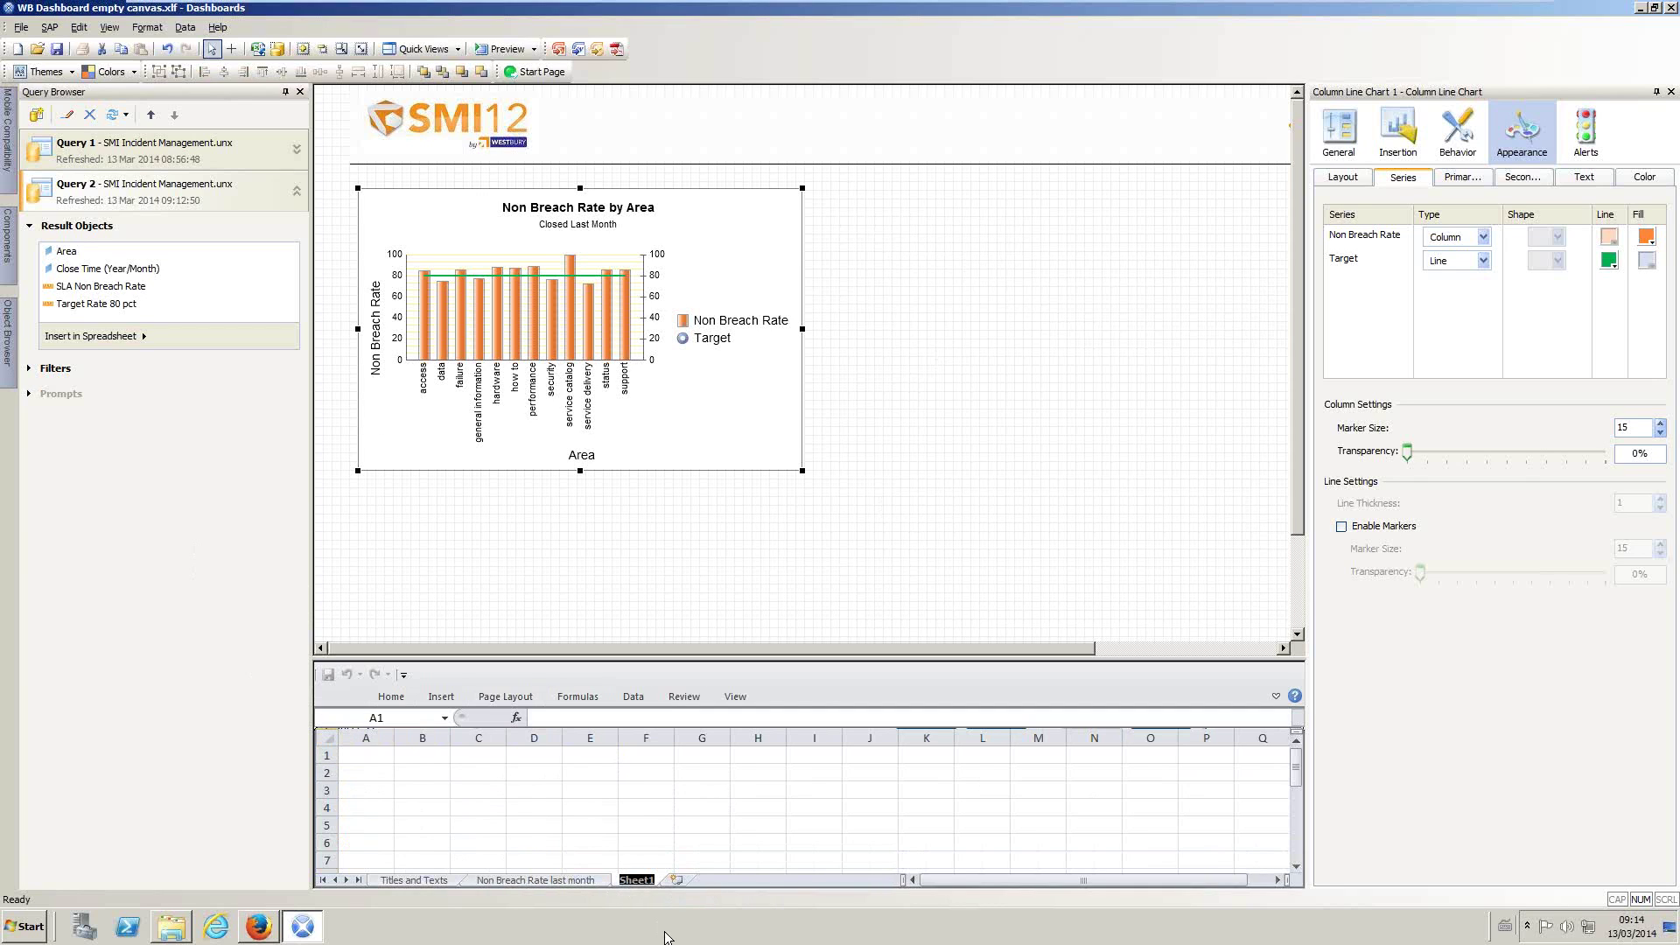
pyautogui.write('Last 6 months RAW')
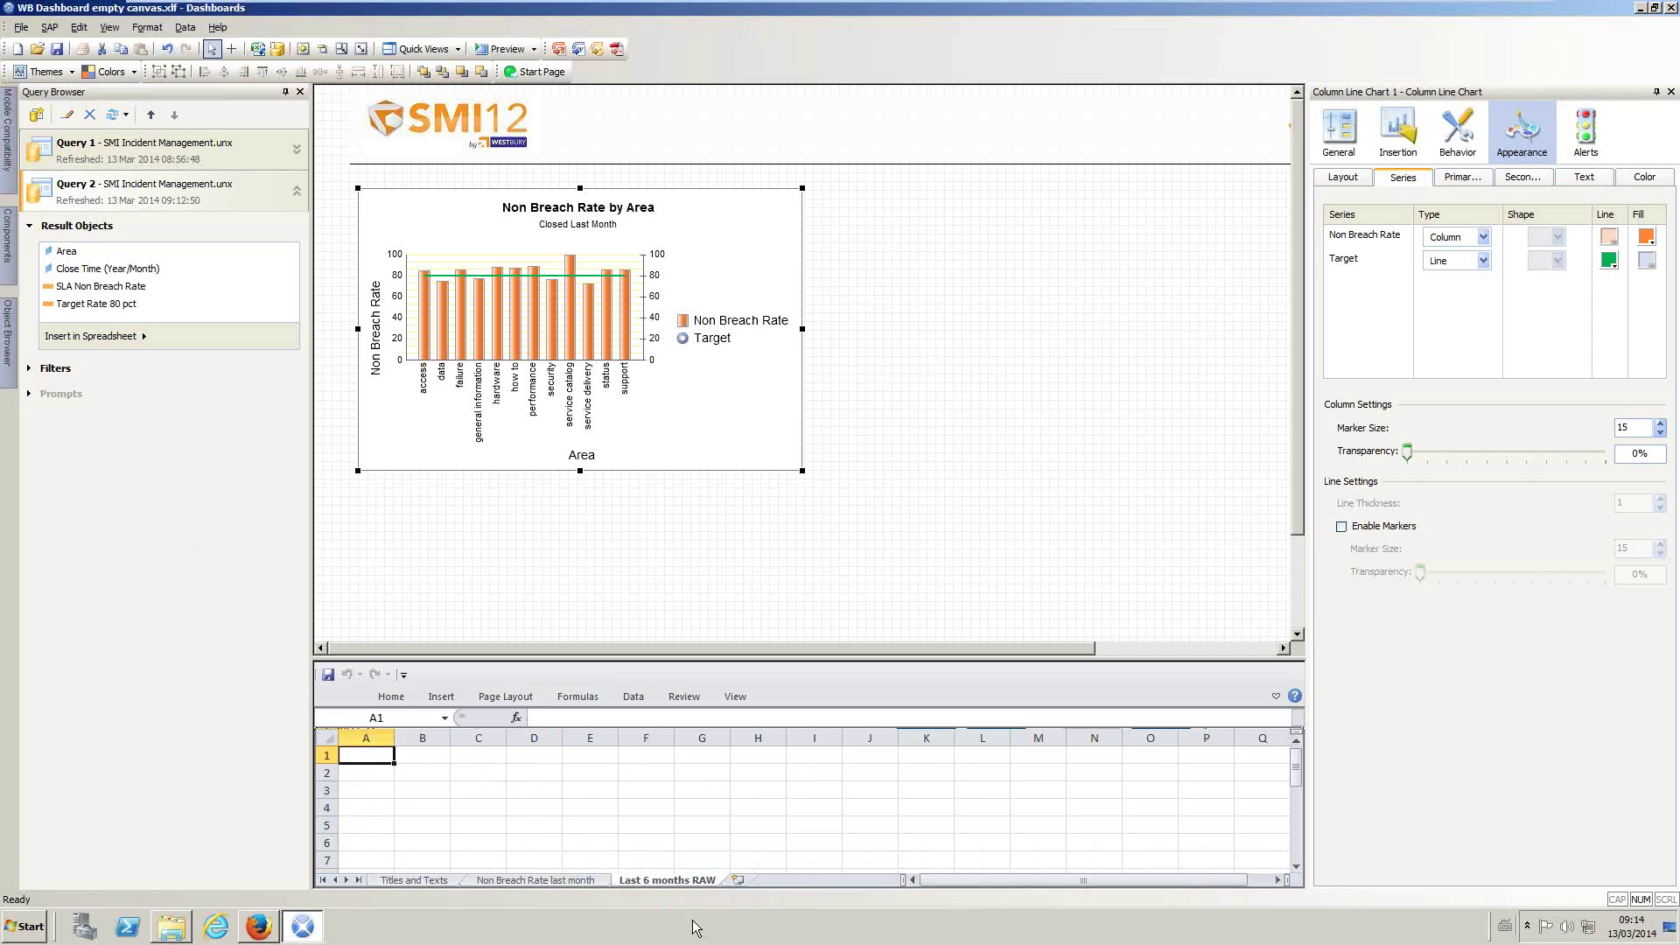
# Step: Widen columns A to D of the Last 6 months RAW worksheet to make room for the headers
pyautogui.moveTo(395, 741); pyautogui.dragTo(792, 740)
pyautogui.moveTo(667, 740); pyautogui.dragTo(691, 741)
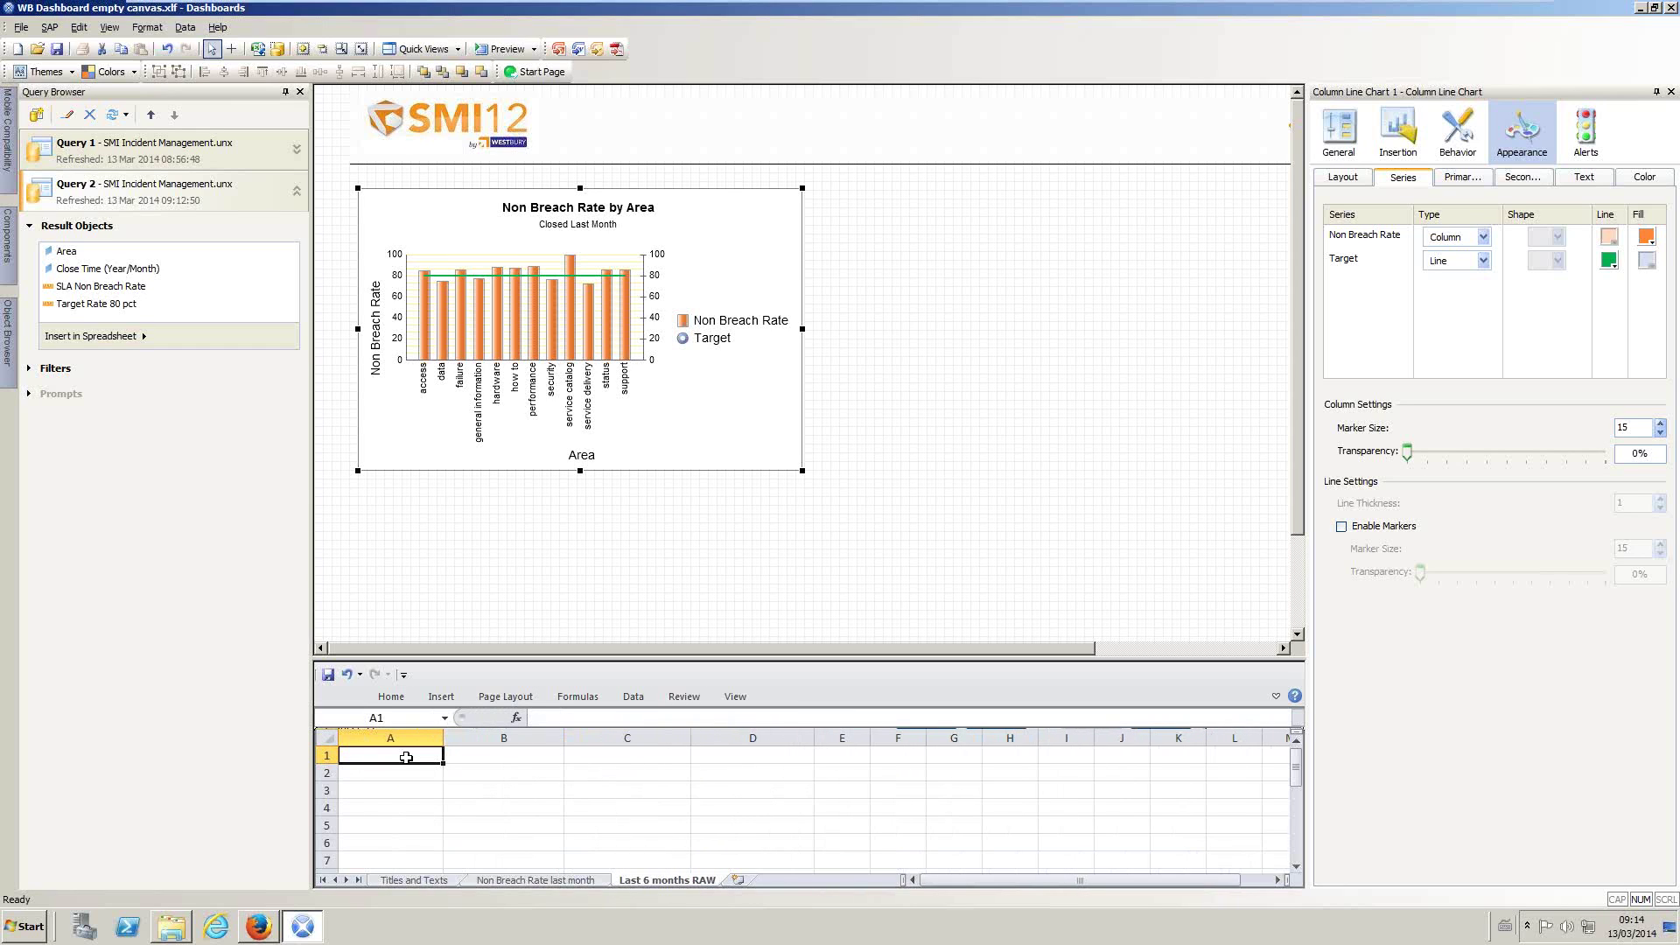
pyautogui.moveTo(443, 737); pyautogui.dragTo(466, 738)
# Step: Enter the headers "Area" in A1 and "Close Time Month" in B1
pyautogui.write('Area')
pyautogui.press('Tab')
pyautogui.write('Close Time Month')
pyautogui.press('Tab')
# Step: Enter the headers "Non Breach Rate" in C1 and "Target" in D1
pyautogui.write('S')
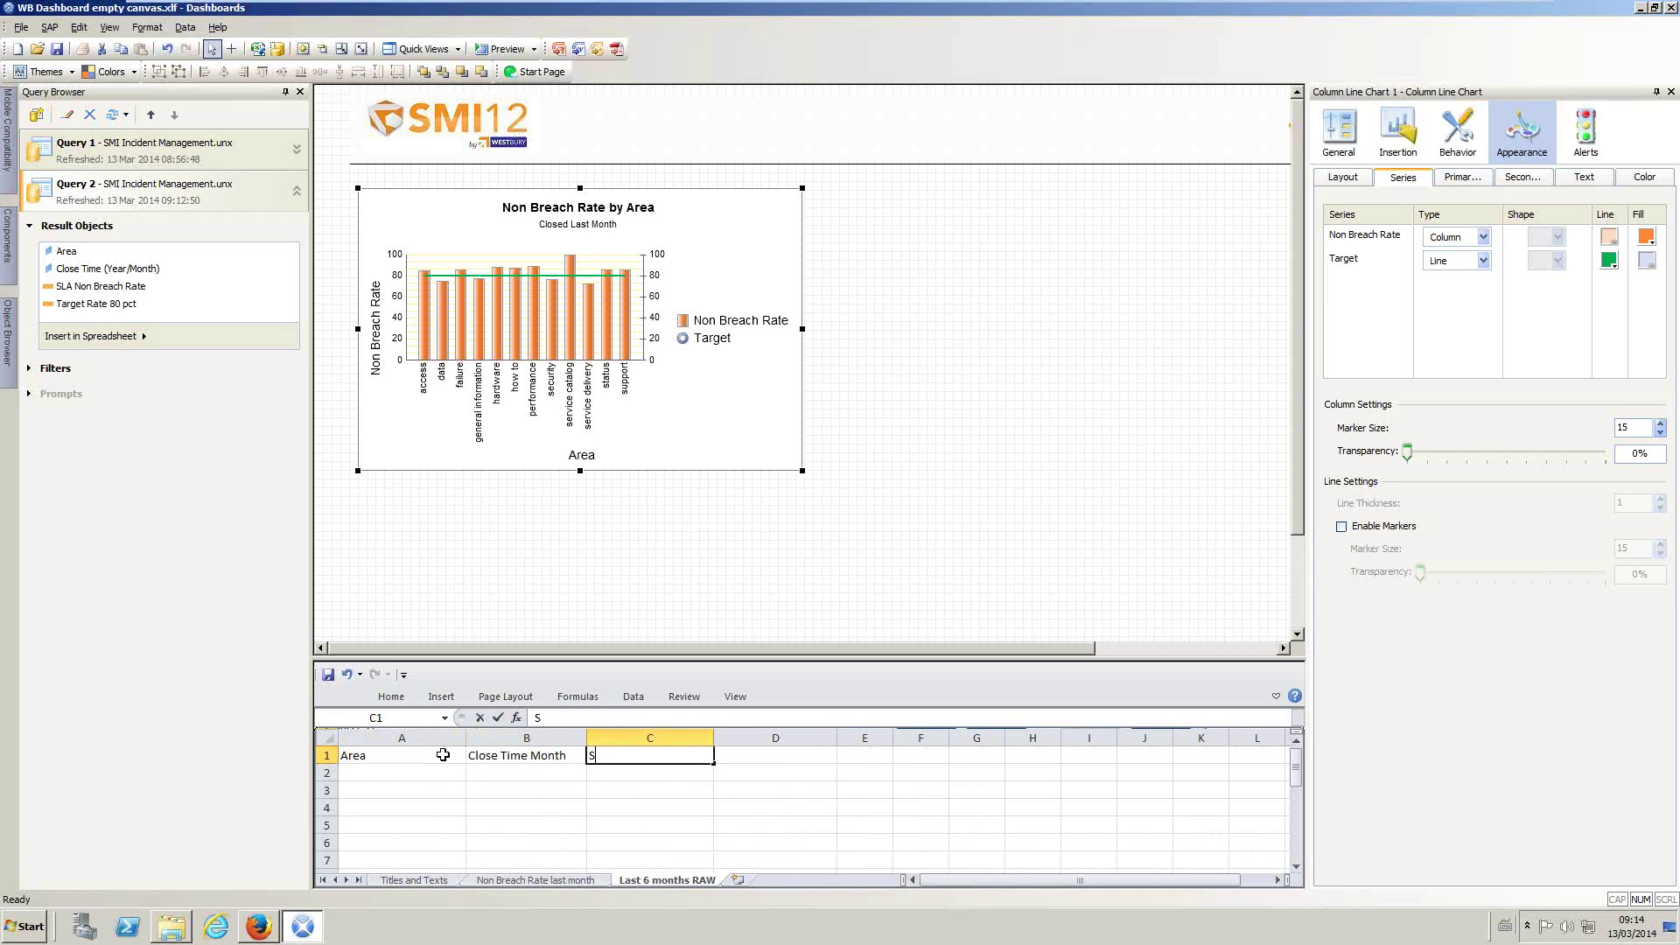
pyautogui.write('LA Non Breach rat')
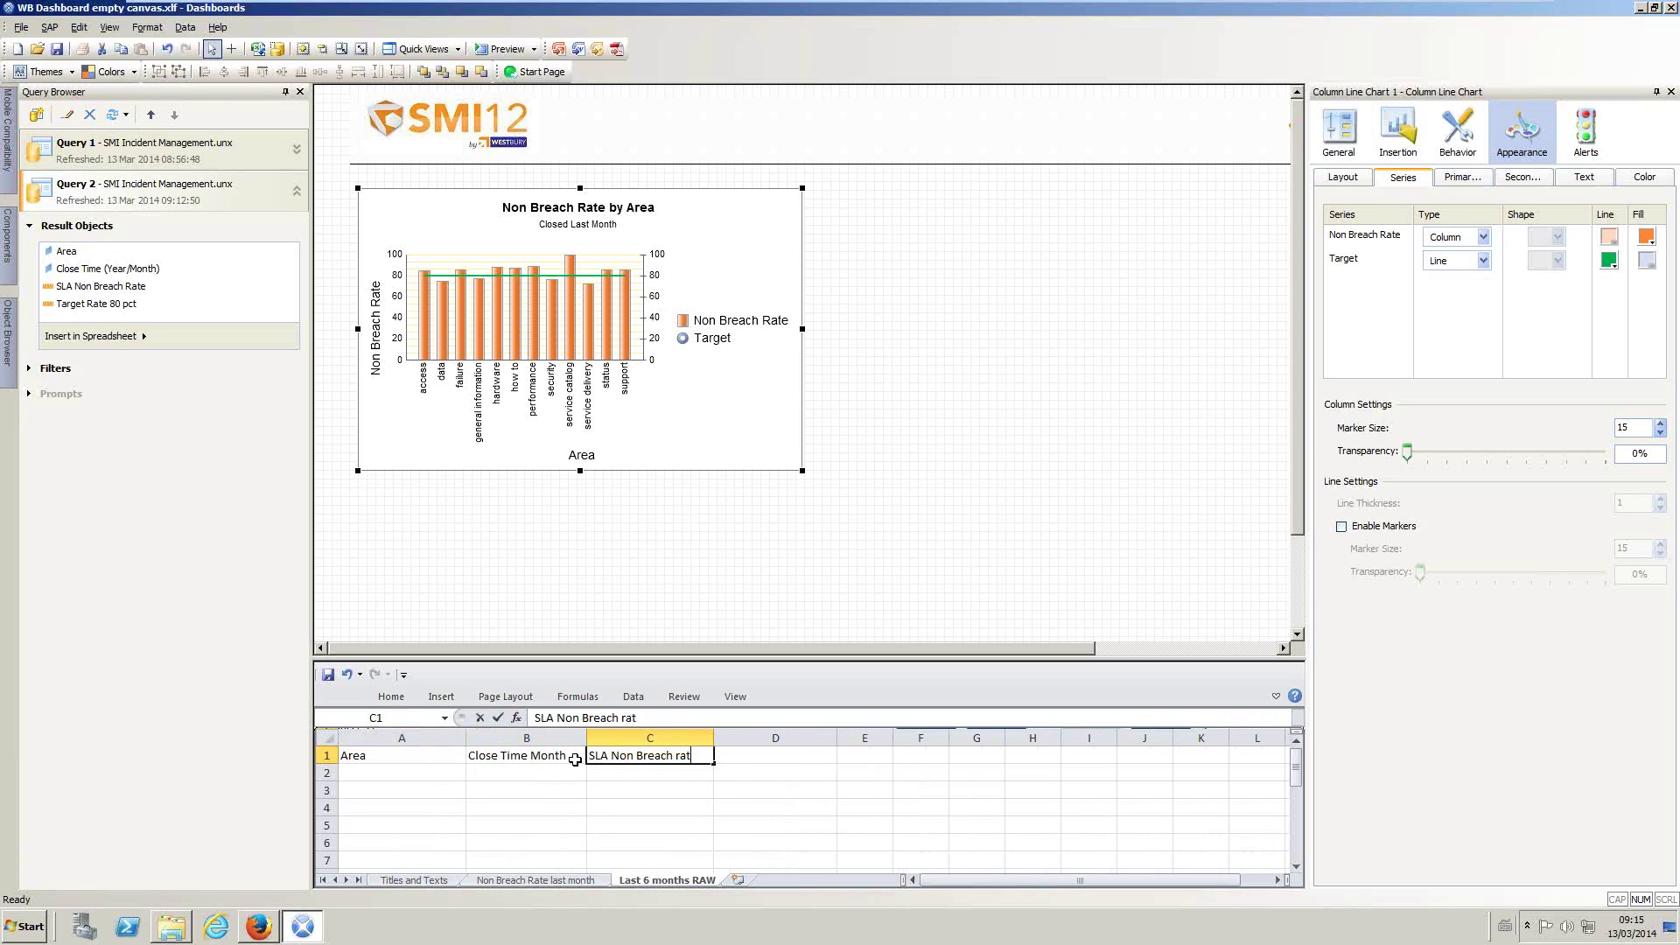
pyautogui.click(608, 754)
pyautogui.press('BackSpace')
pyautogui.press('BackSpace')
pyautogui.press('BackSpace')
pyautogui.press('BackSpace')
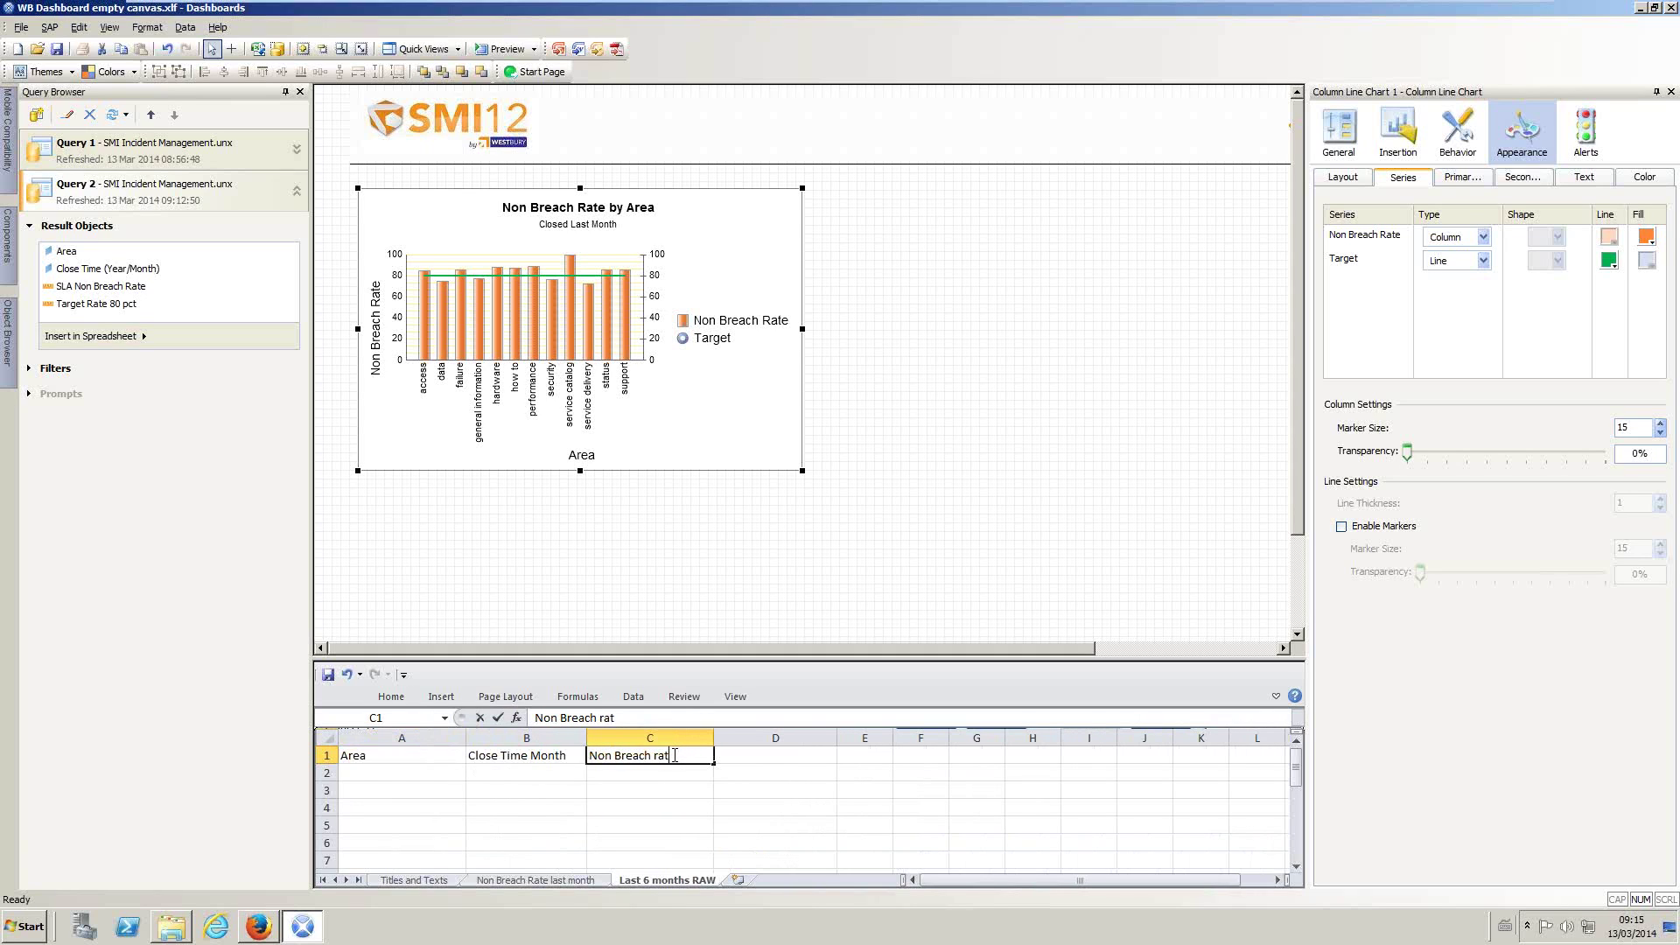
pyautogui.press('Delete')
pyautogui.write('Rate')
pyautogui.press('Tab')
pyautogui.write('Target')
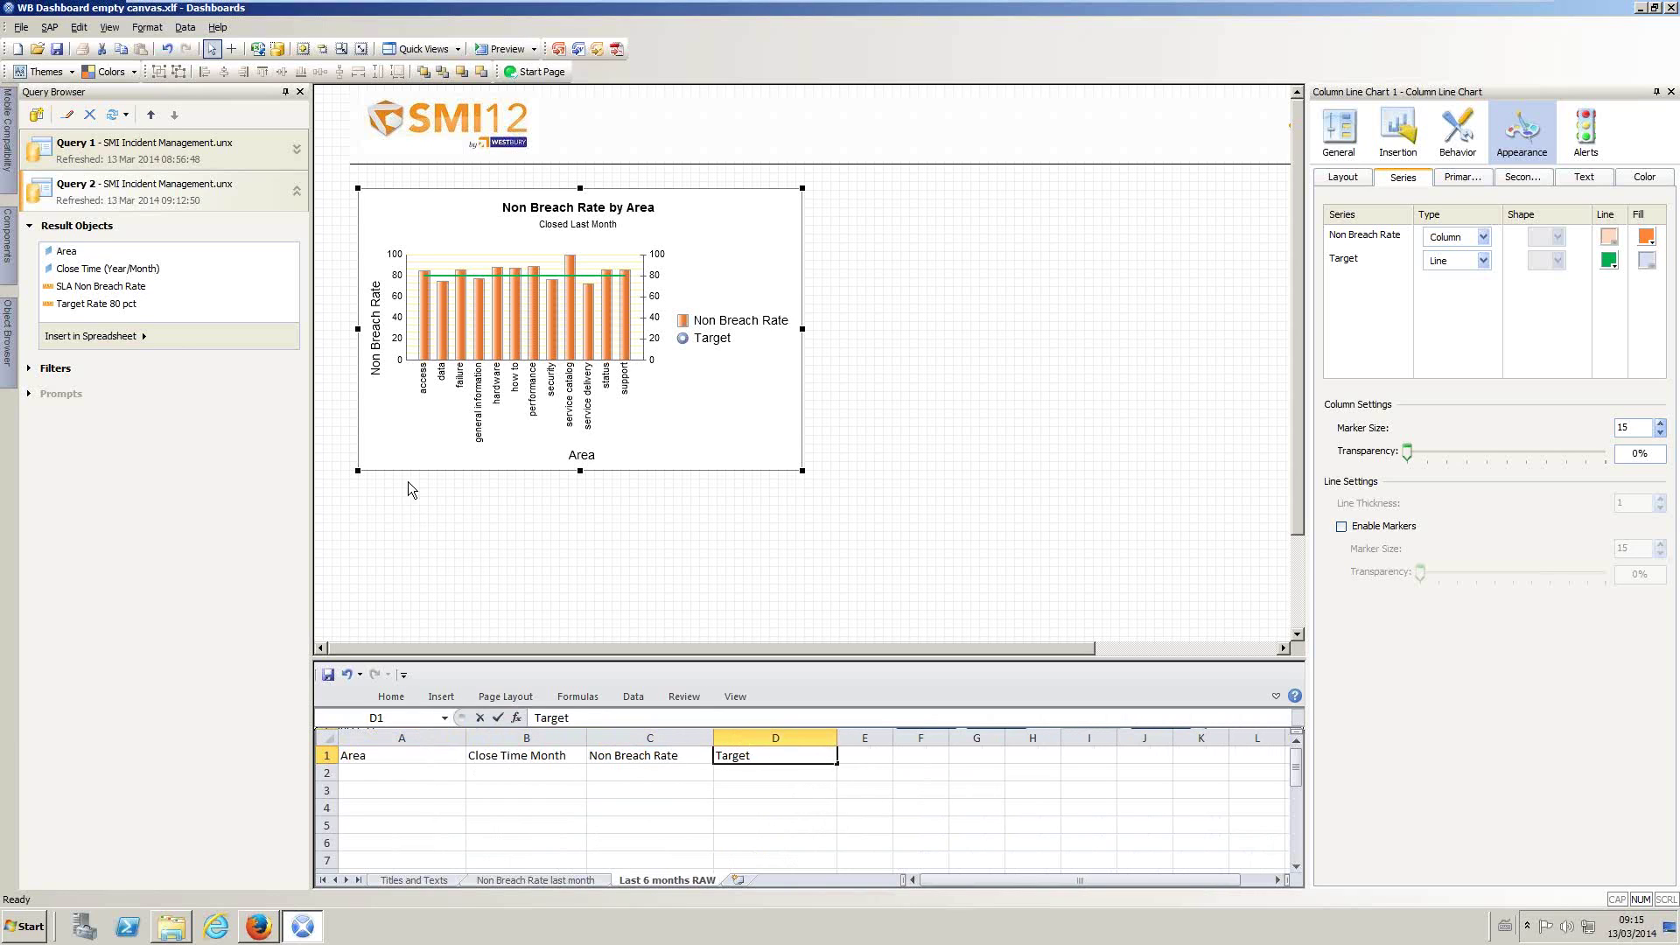
# Step: Insert Query 2's Area result object into the range A2:A100 of the Last 6 months RAW worksheet
pyautogui.click(67, 255)
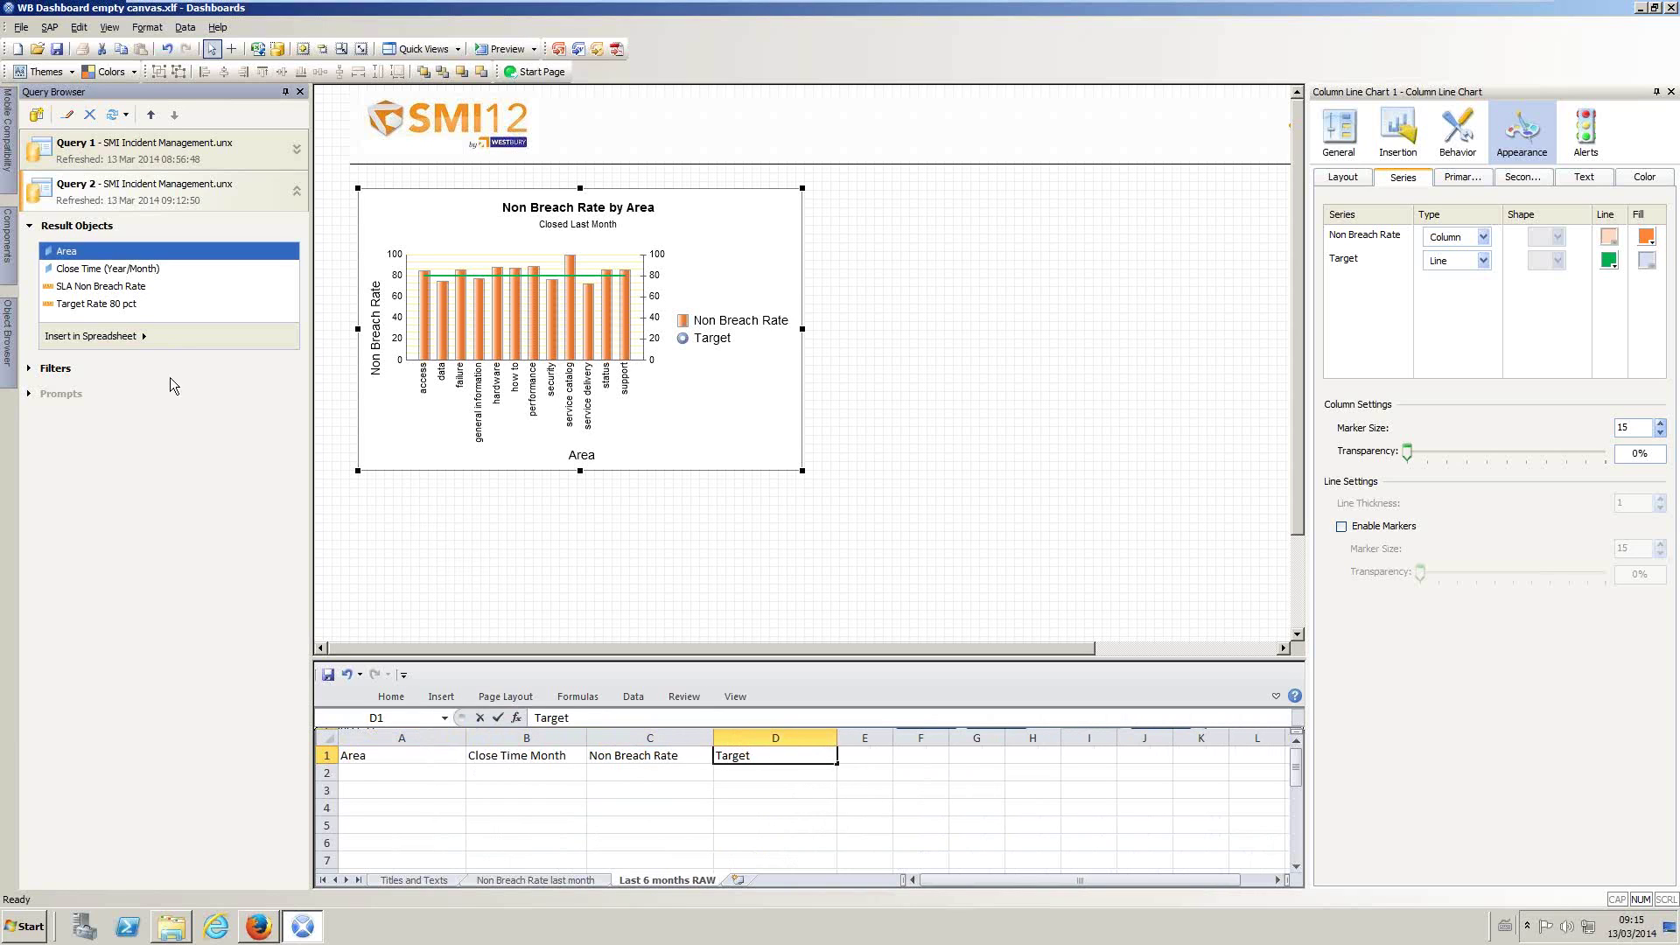
pyautogui.click(145, 338)
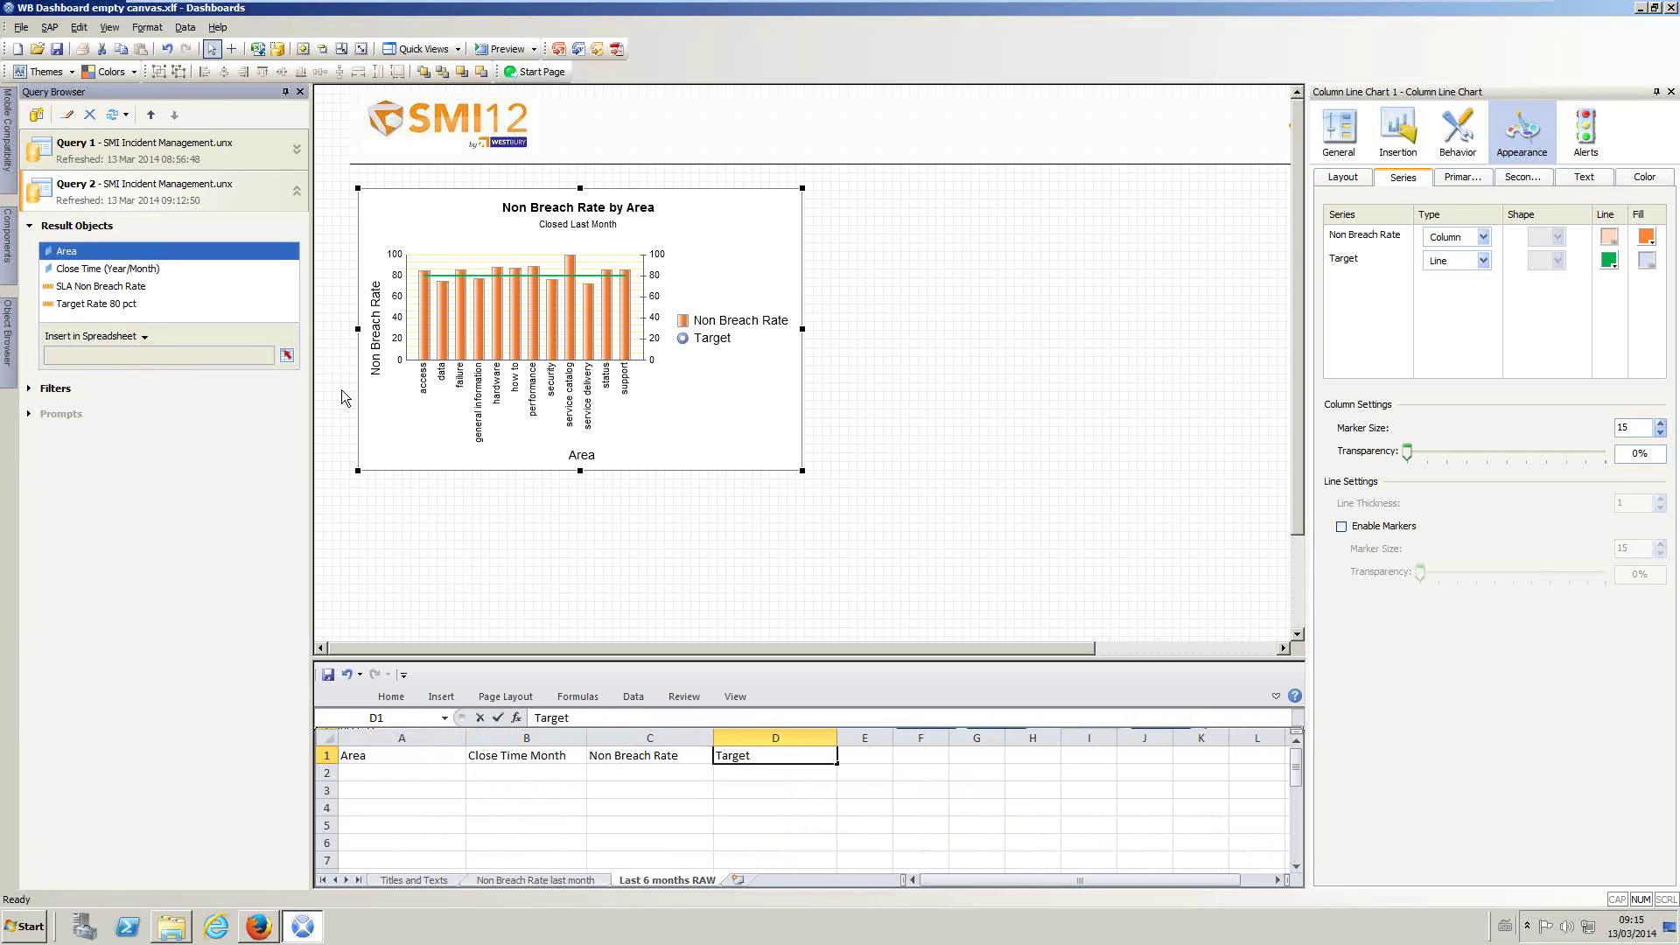
pyautogui.click(285, 355)
pyautogui.moveTo(386, 768); pyautogui.dragTo(377, 844)
pyautogui.click(547, 662)
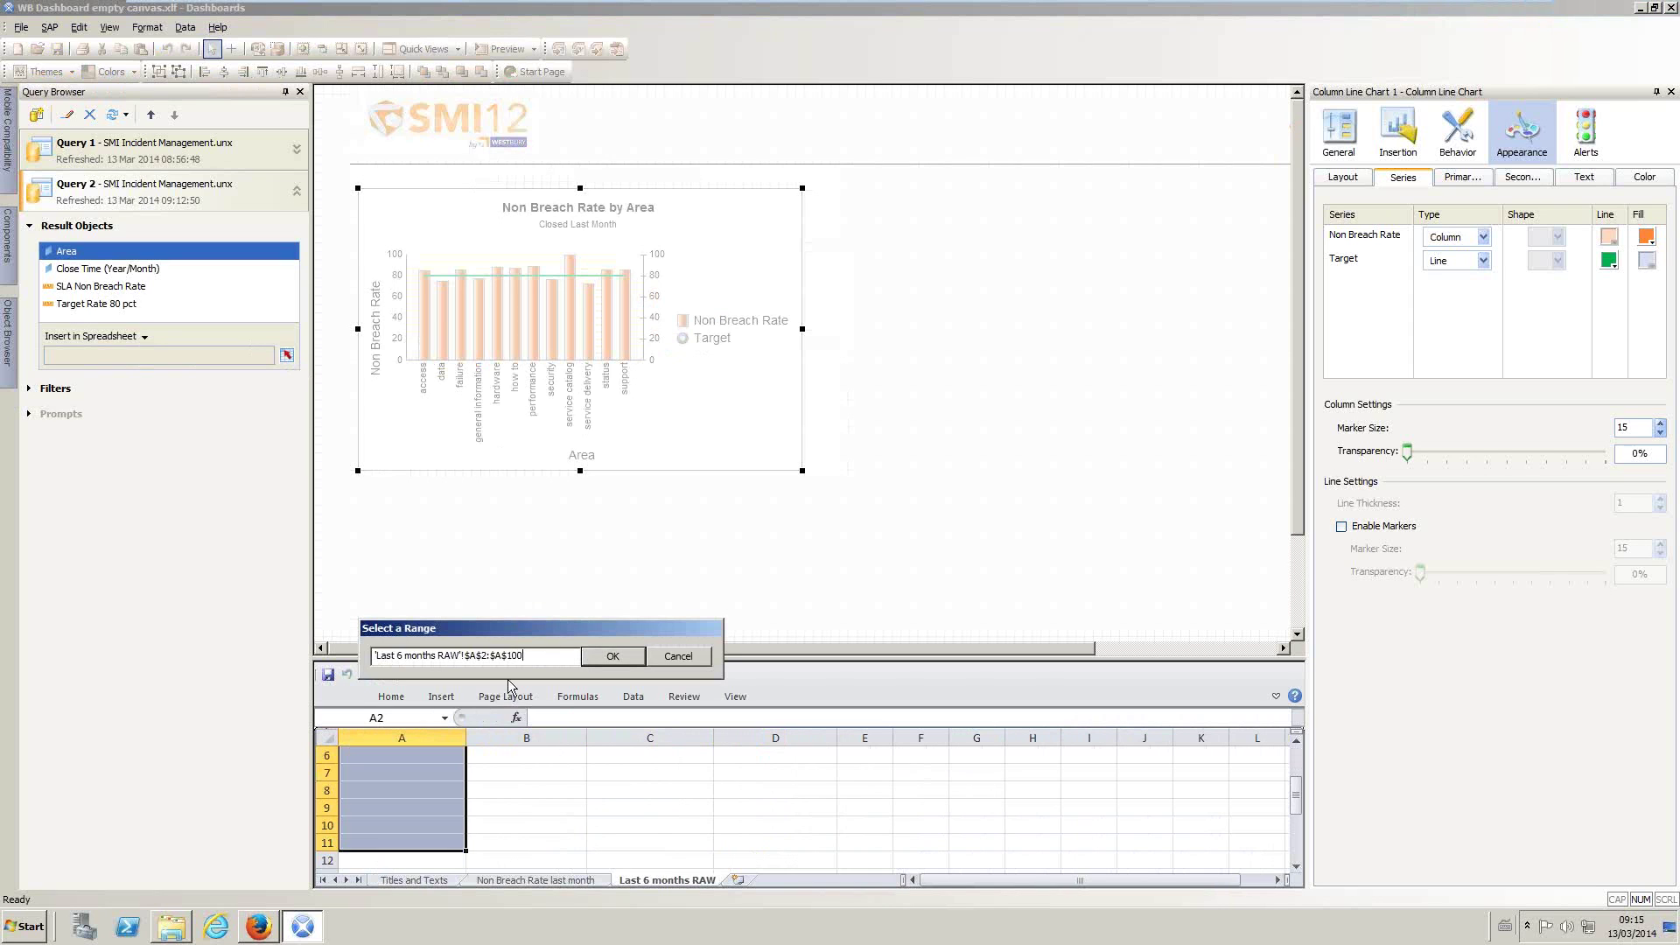
pyautogui.click(612, 656)
# Step: Insert the Close Time (Year/Month) result object into the range B2:B100 of Last 6 months RAW
pyautogui.click(108, 268)
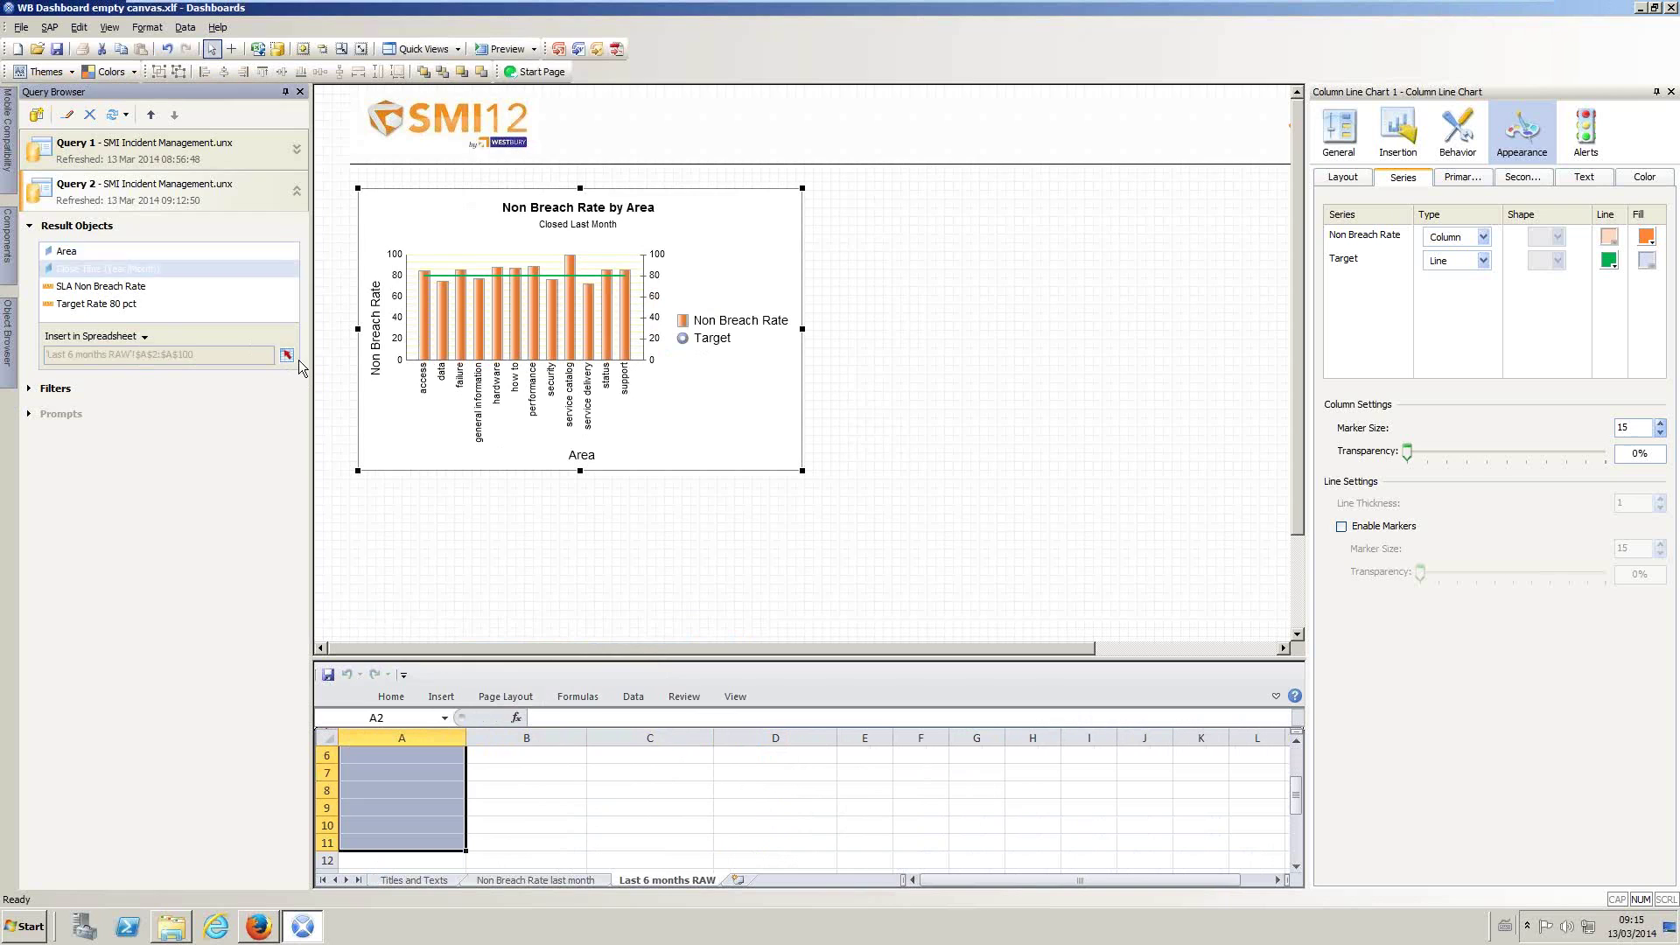
pyautogui.click(287, 354)
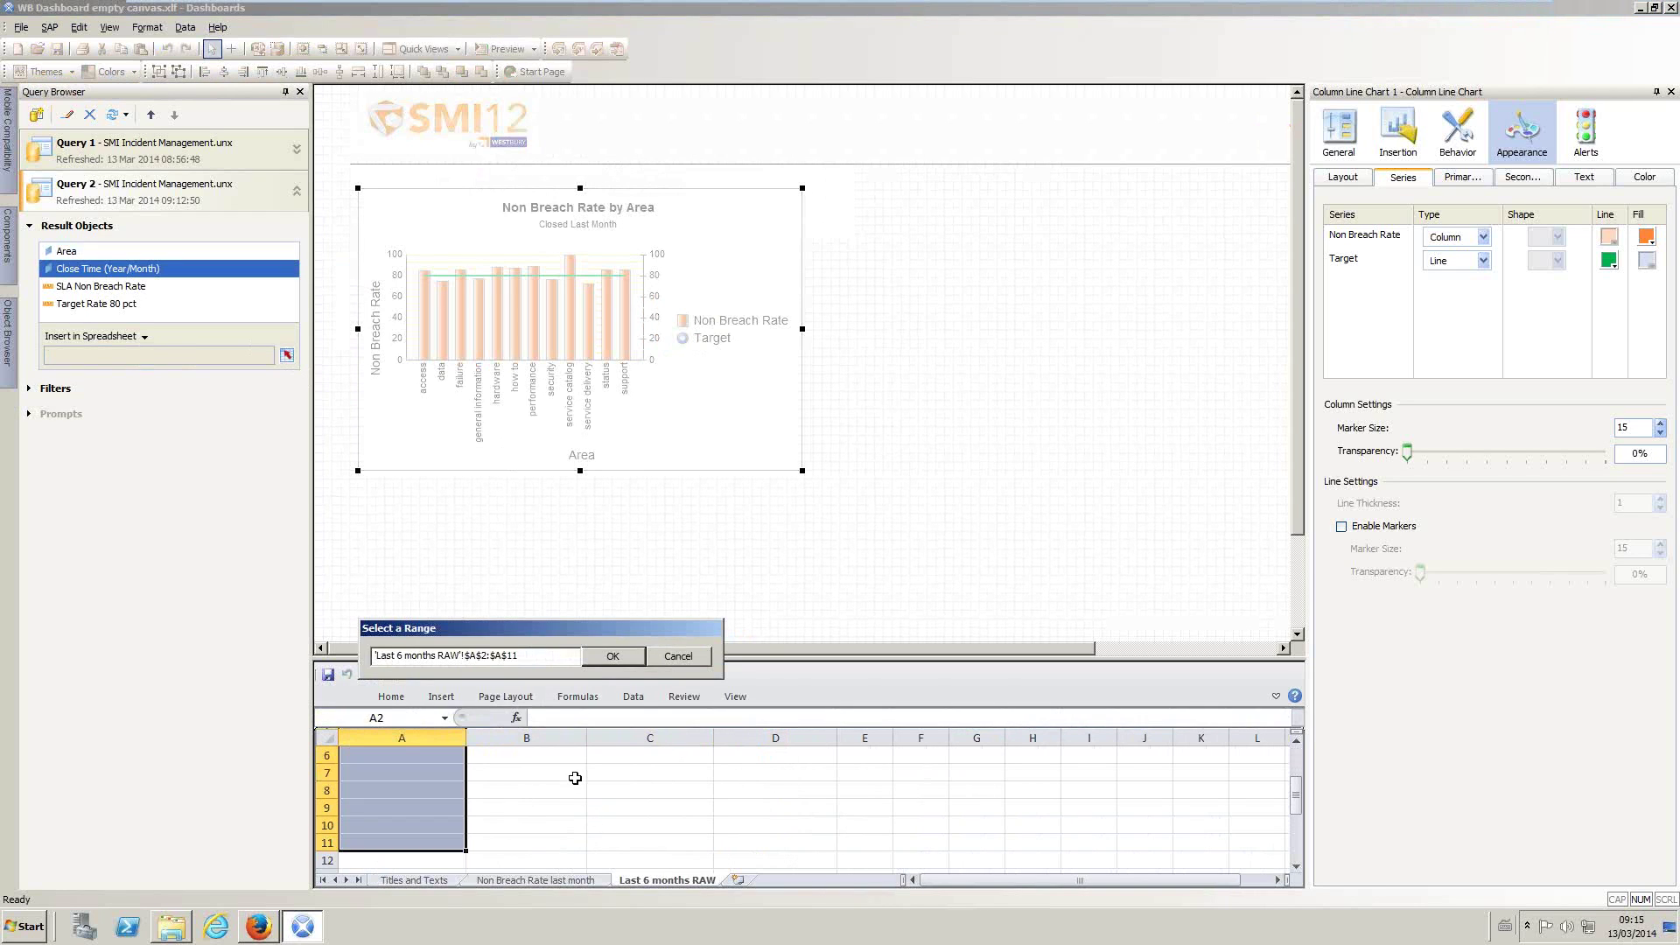
pyautogui.click(499, 775)
pyautogui.moveTo(512, 778); pyautogui.dragTo(490, 866)
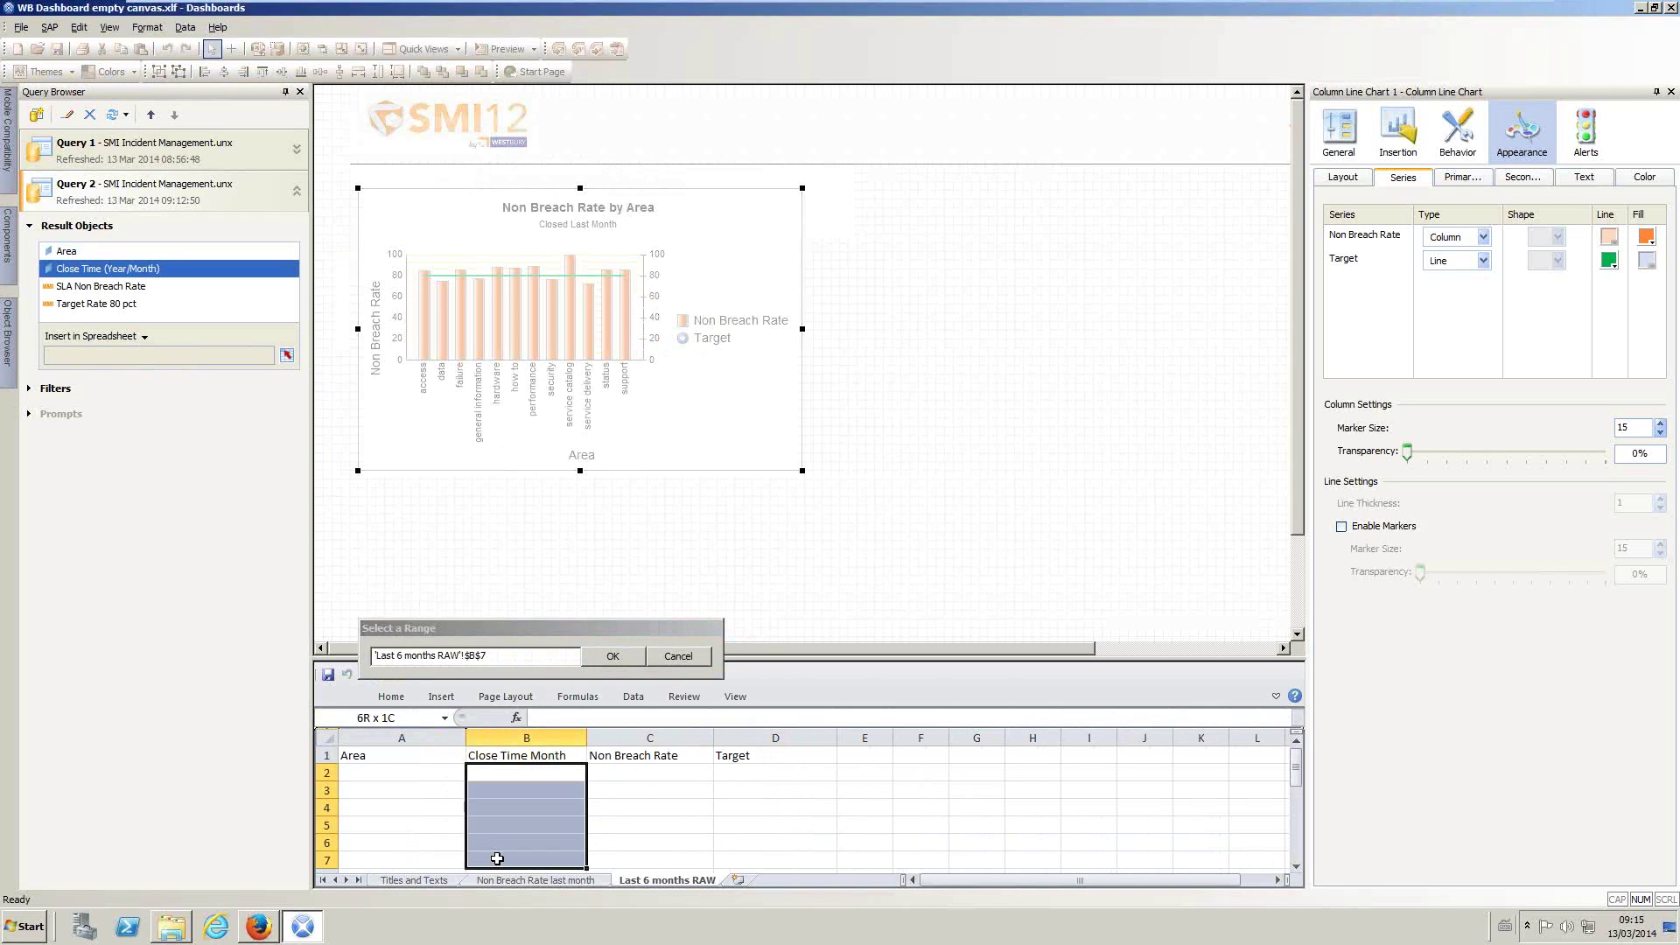
pyautogui.click(529, 657)
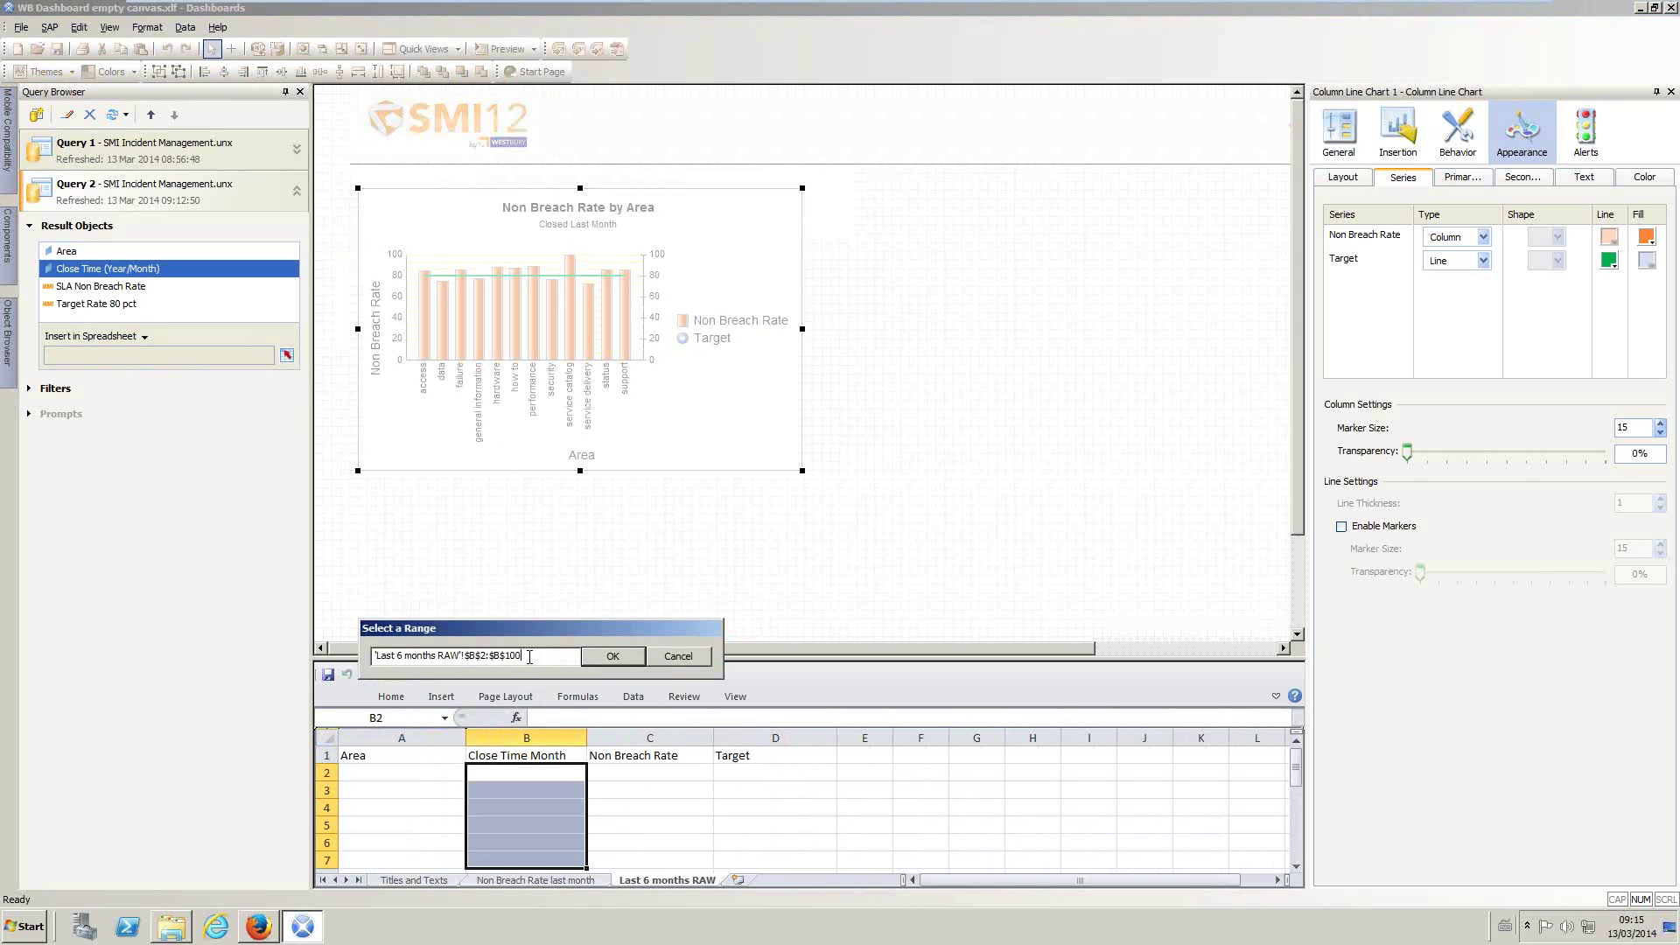
pyautogui.click(613, 656)
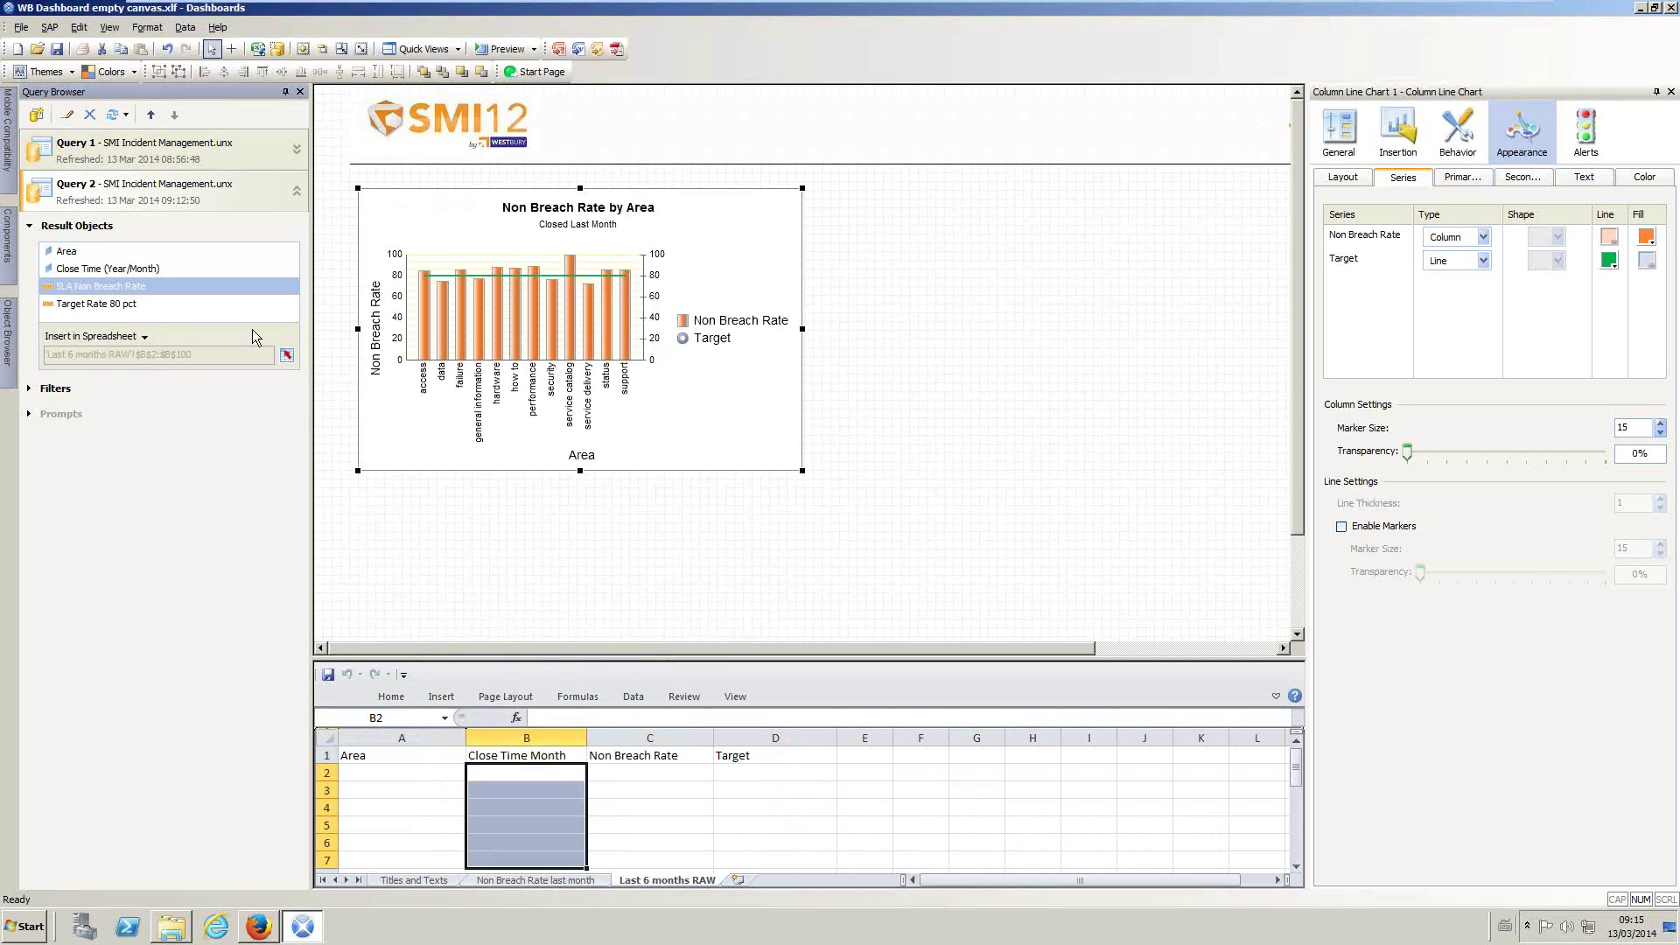
# Step: Insert the SLA Non Breach Rate result object into the range C2:C100 of Last 6 months RAW
pyautogui.click(287, 356)
pyautogui.moveTo(633, 771); pyautogui.dragTo(626, 844)
pyautogui.click(540, 653)
pyautogui.write('100')
pyautogui.click(602, 656)
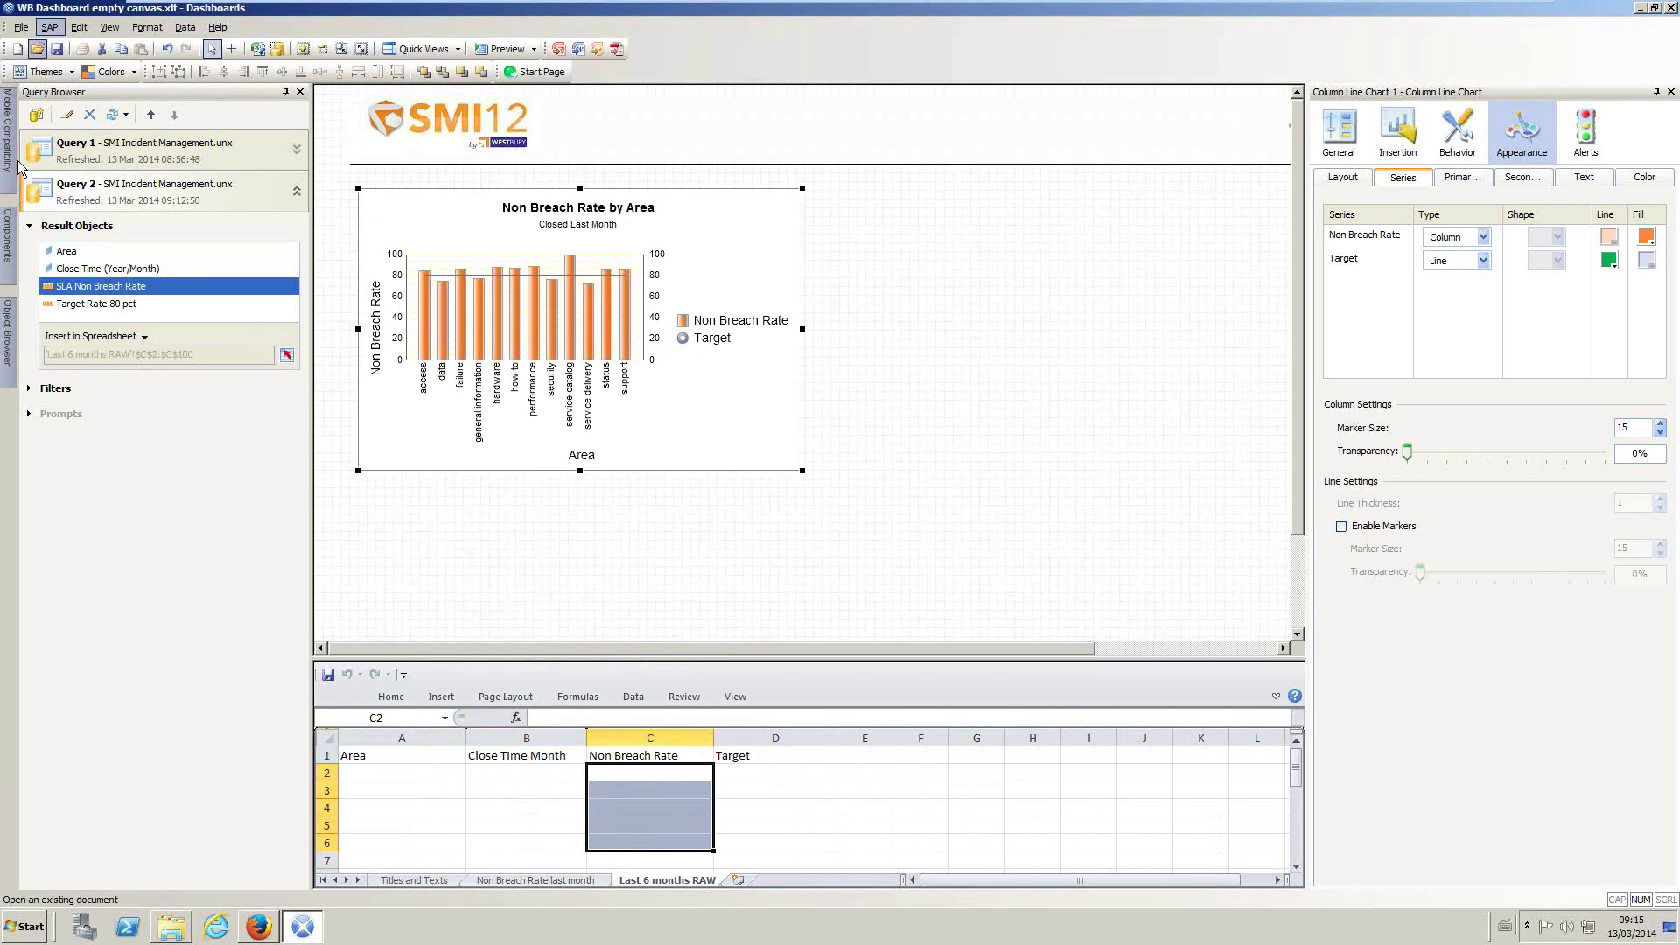
# Step: Insert the Target Rate 80 pct result object into the range D2:D100 of Last 6 months RAW
pyautogui.click(109, 304)
pyautogui.moveTo(775, 776); pyautogui.dragTo(770, 842)
pyautogui.click(530, 655)
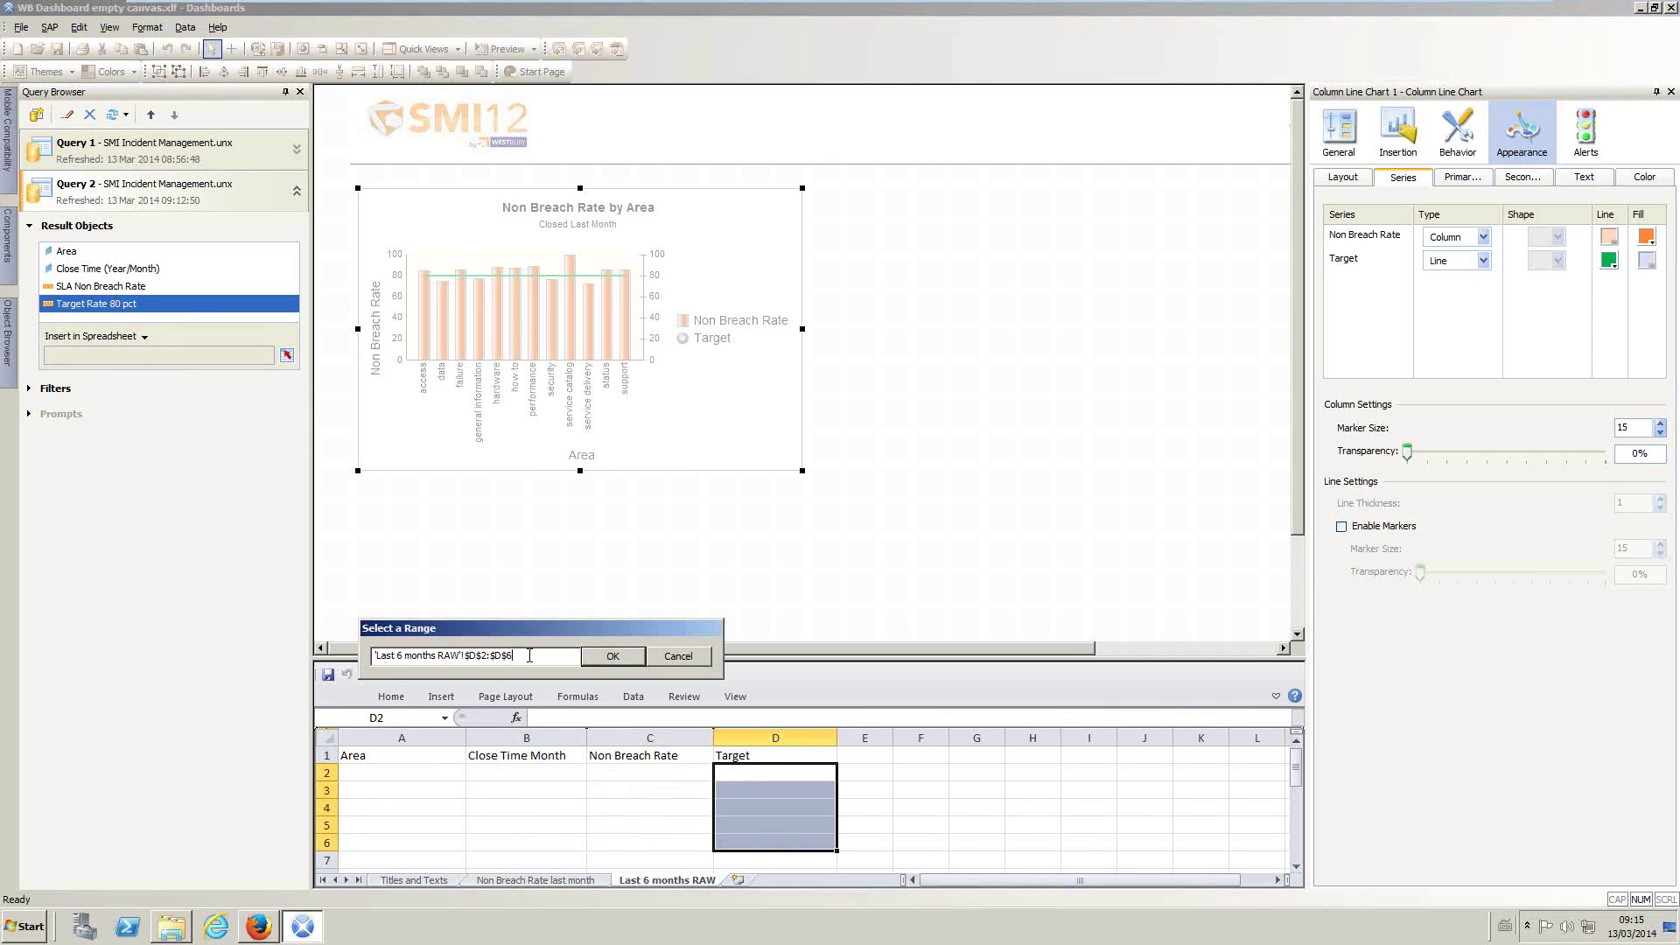
pyautogui.write('100')
pyautogui.click(594, 658)
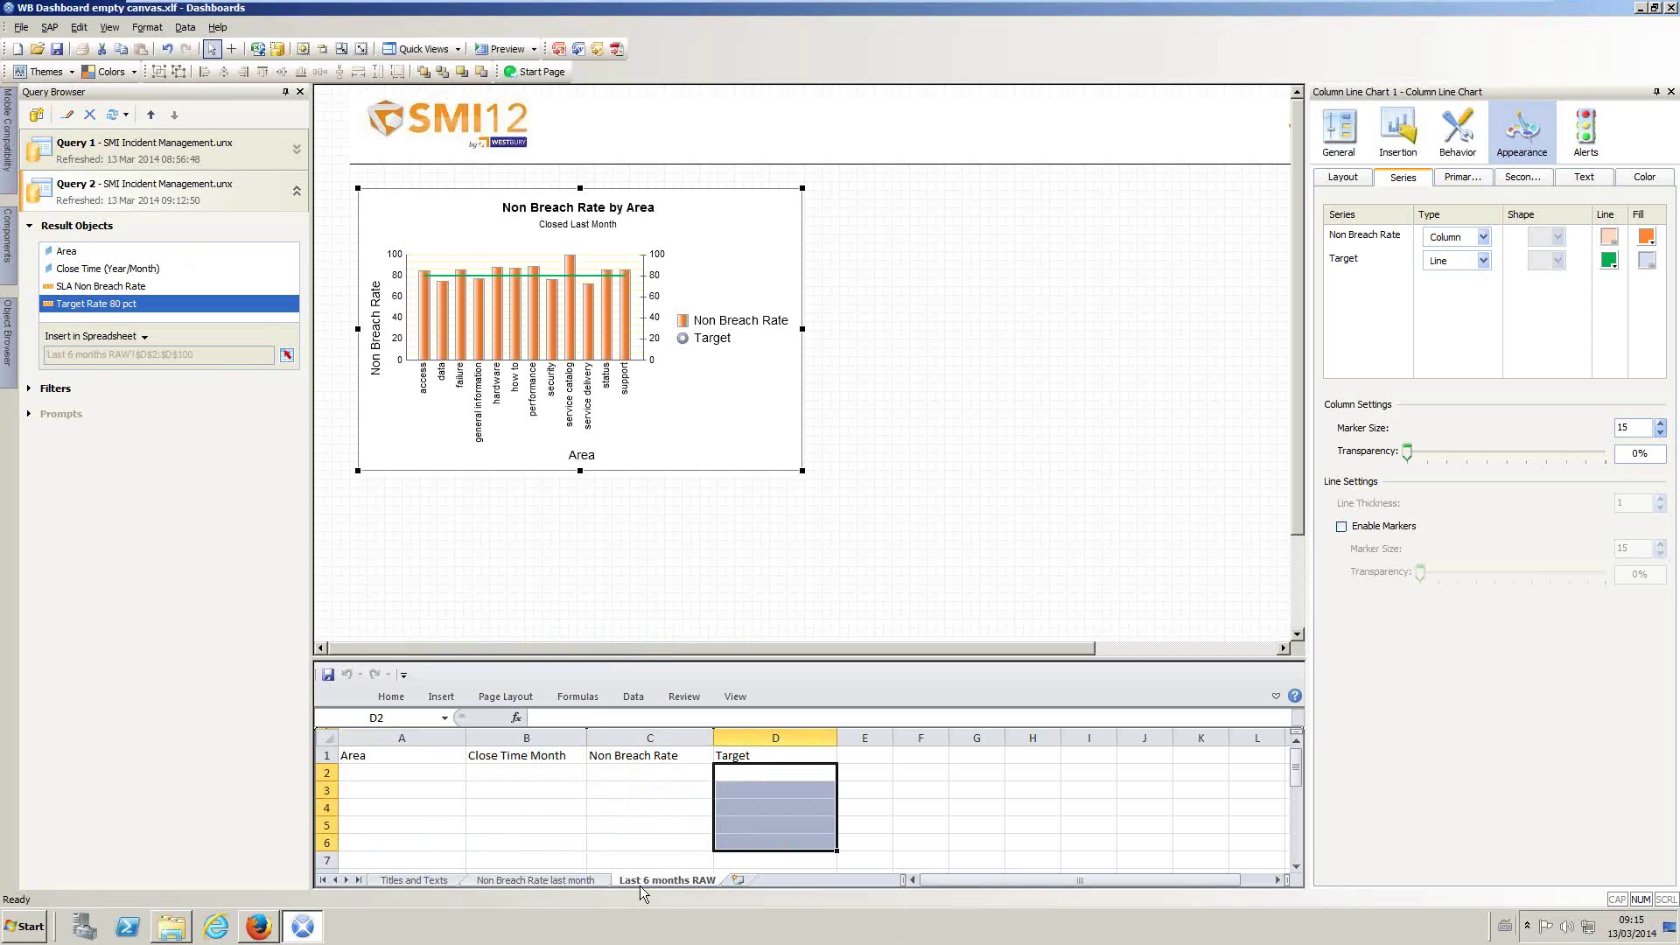
# Step: Add a new worksheet and name it "Last 6 months filtered"
pyautogui.rightClick(661, 876)
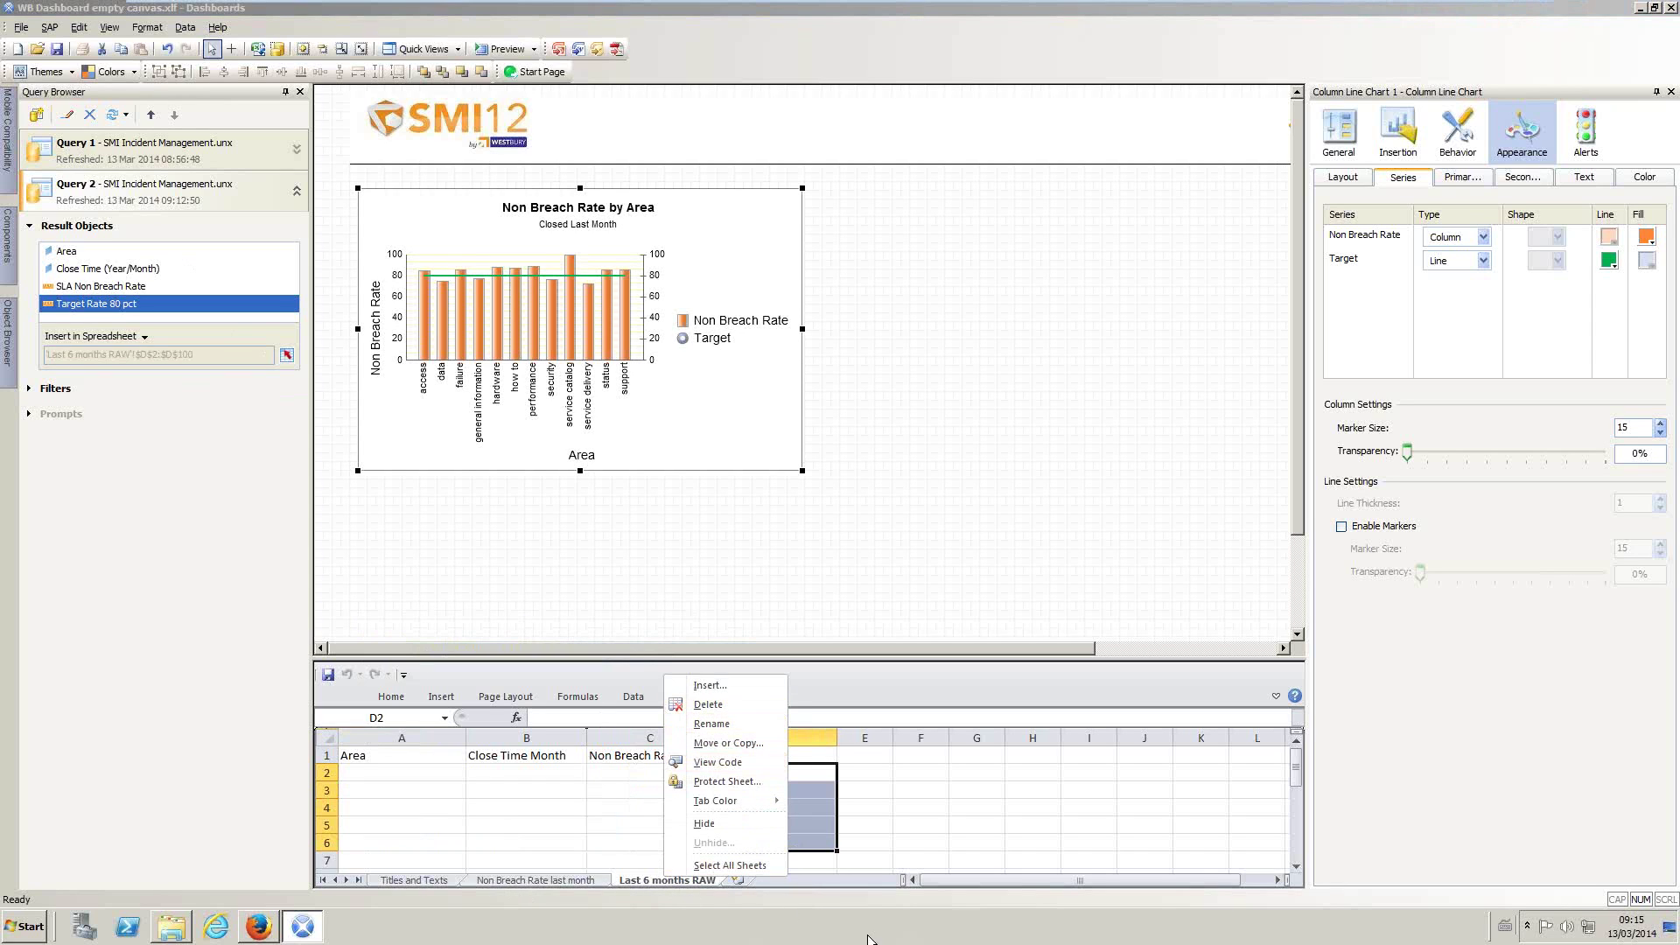
pyautogui.click(740, 882)
pyautogui.click(740, 883)
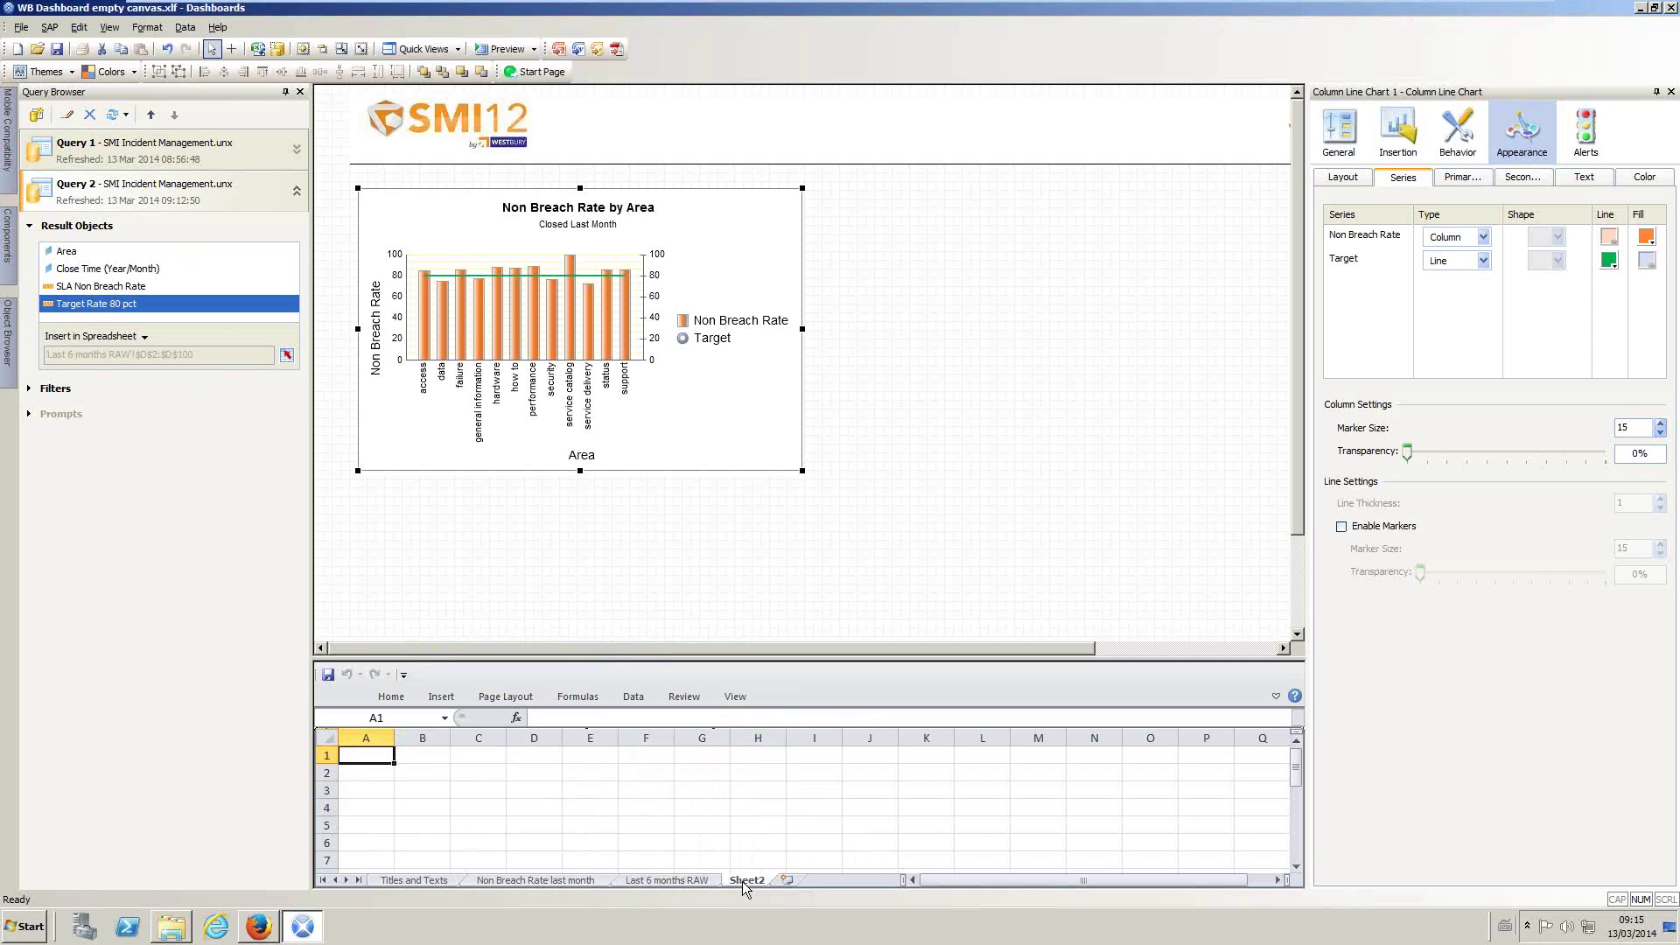
pyautogui.doubleClick(749, 880)
pyautogui.write('Last 6 months')
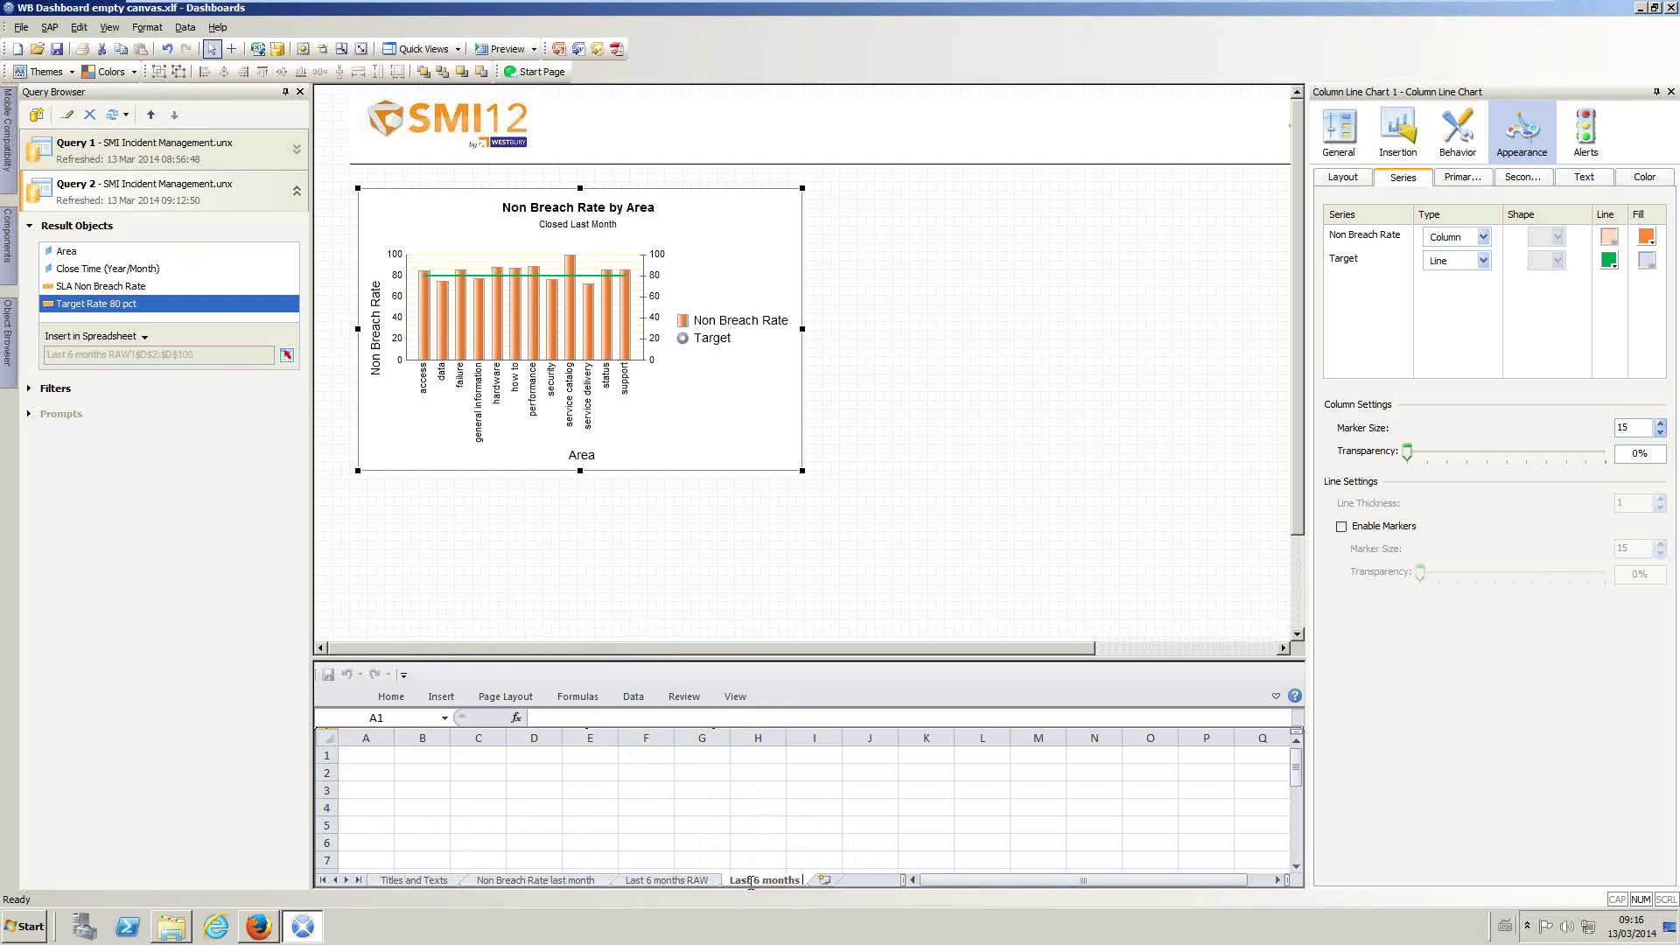
pyautogui.write(' filtered')
# Step: Copy the four headers from Last 6 months RAW into row 1 of Last 6 months filtered, and widen column A
pyautogui.click(700, 881)
pyautogui.moveTo(350, 756); pyautogui.dragTo(757, 756)
pyautogui.hotkey('ctrl', 'c')
pyautogui.click(780, 880)
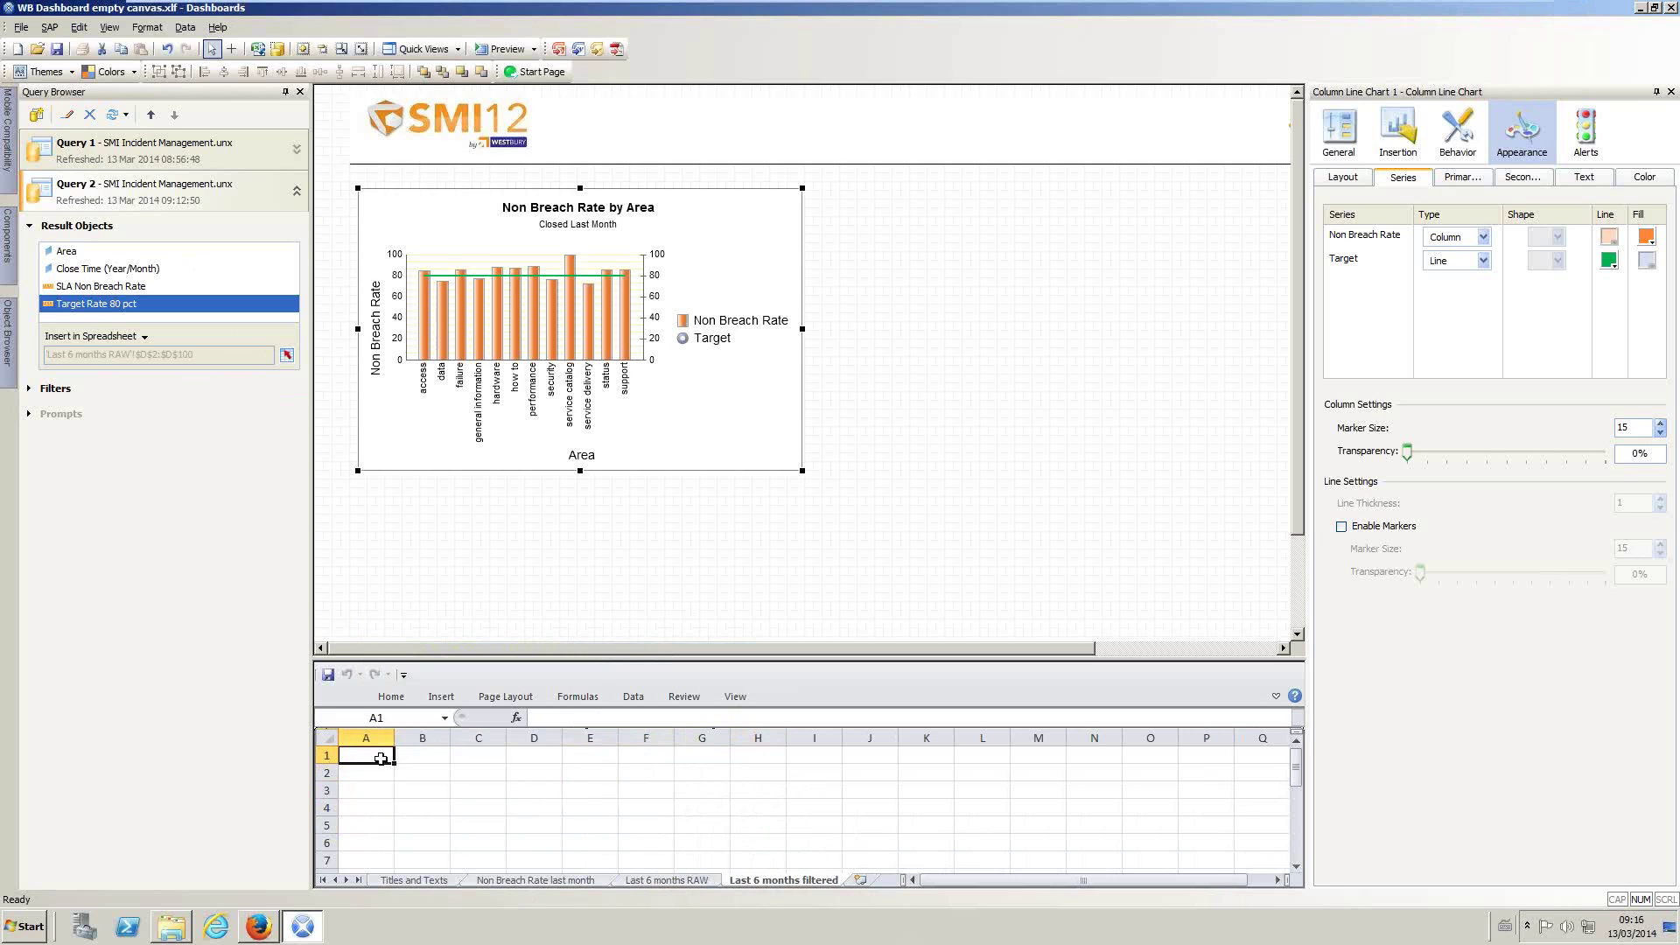
pyautogui.hotkey('ctrl', 'v')
pyautogui.moveTo(455, 738); pyautogui.dragTo(645, 740)
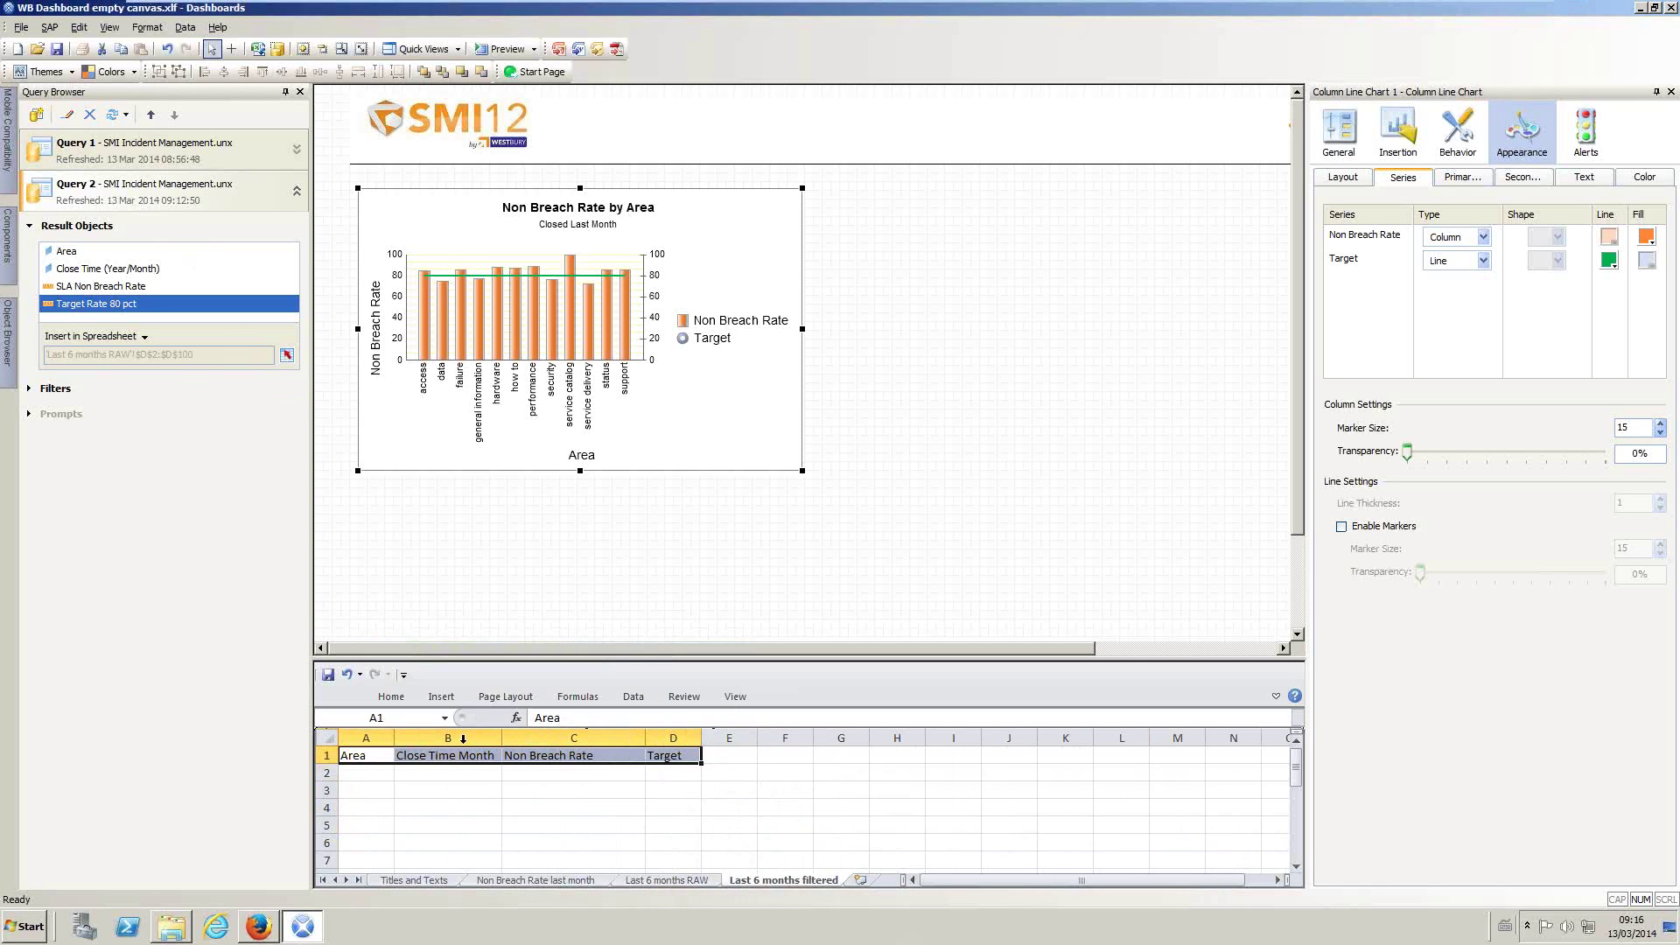
pyautogui.moveTo(393, 737); pyautogui.dragTo(454, 743)
pyautogui.click(394, 780)
# Step: Compare the data areas under the headers of the Last 6 months RAW and Last 6 months filtered worksheets
pyautogui.click(667, 880)
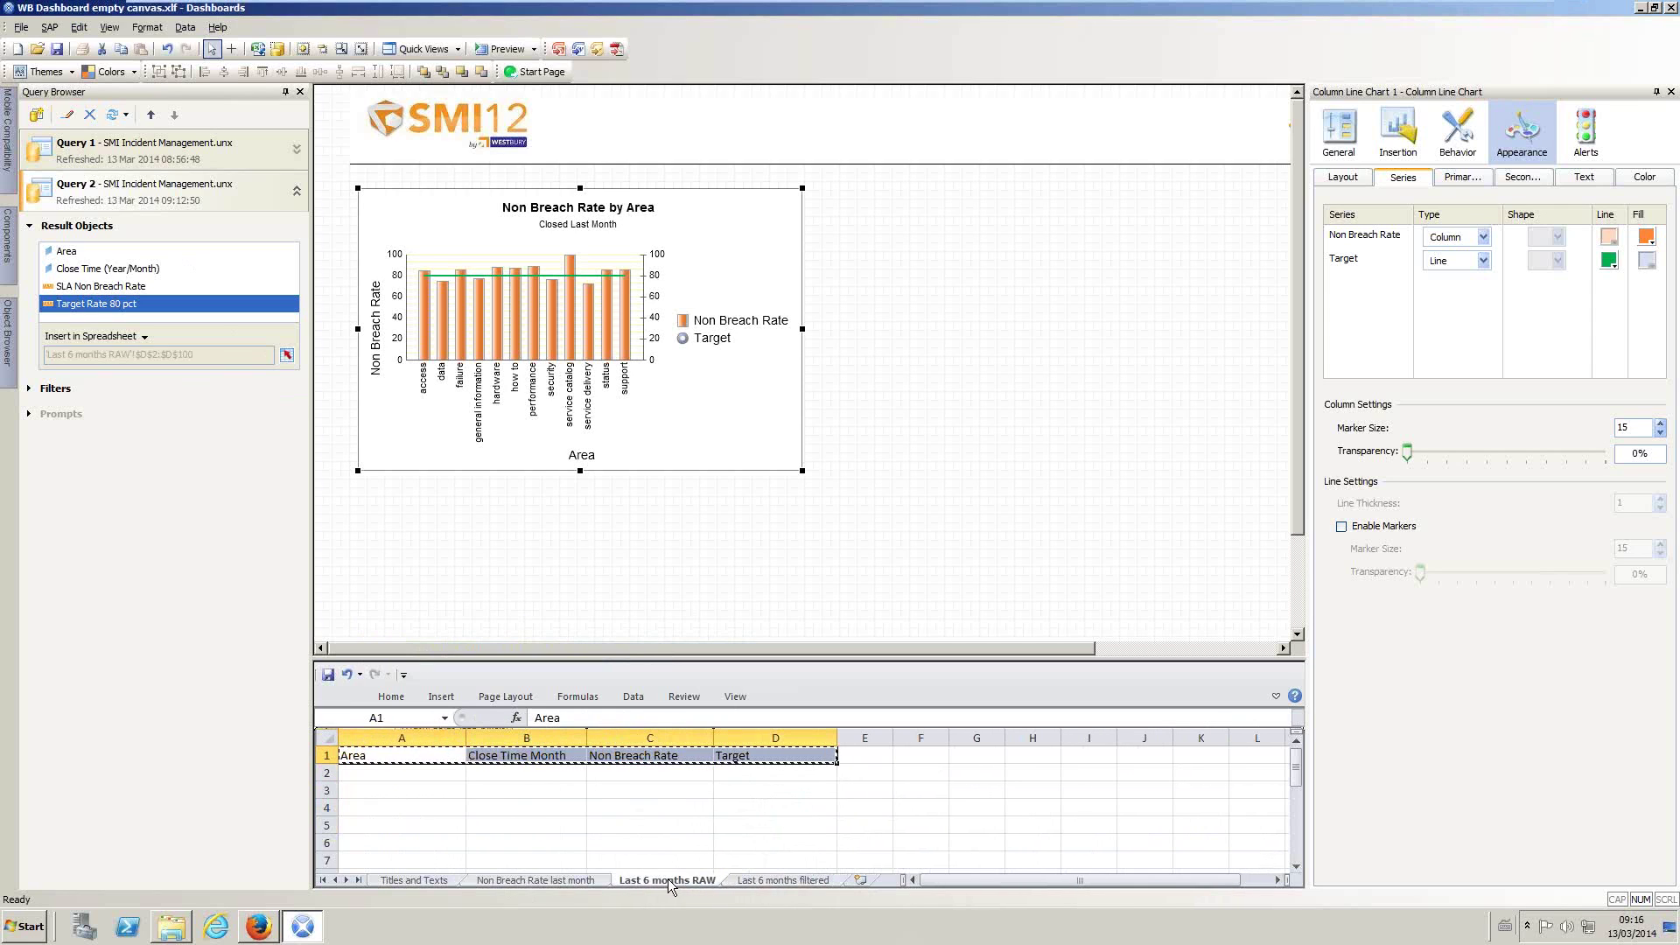
pyautogui.click(649, 805)
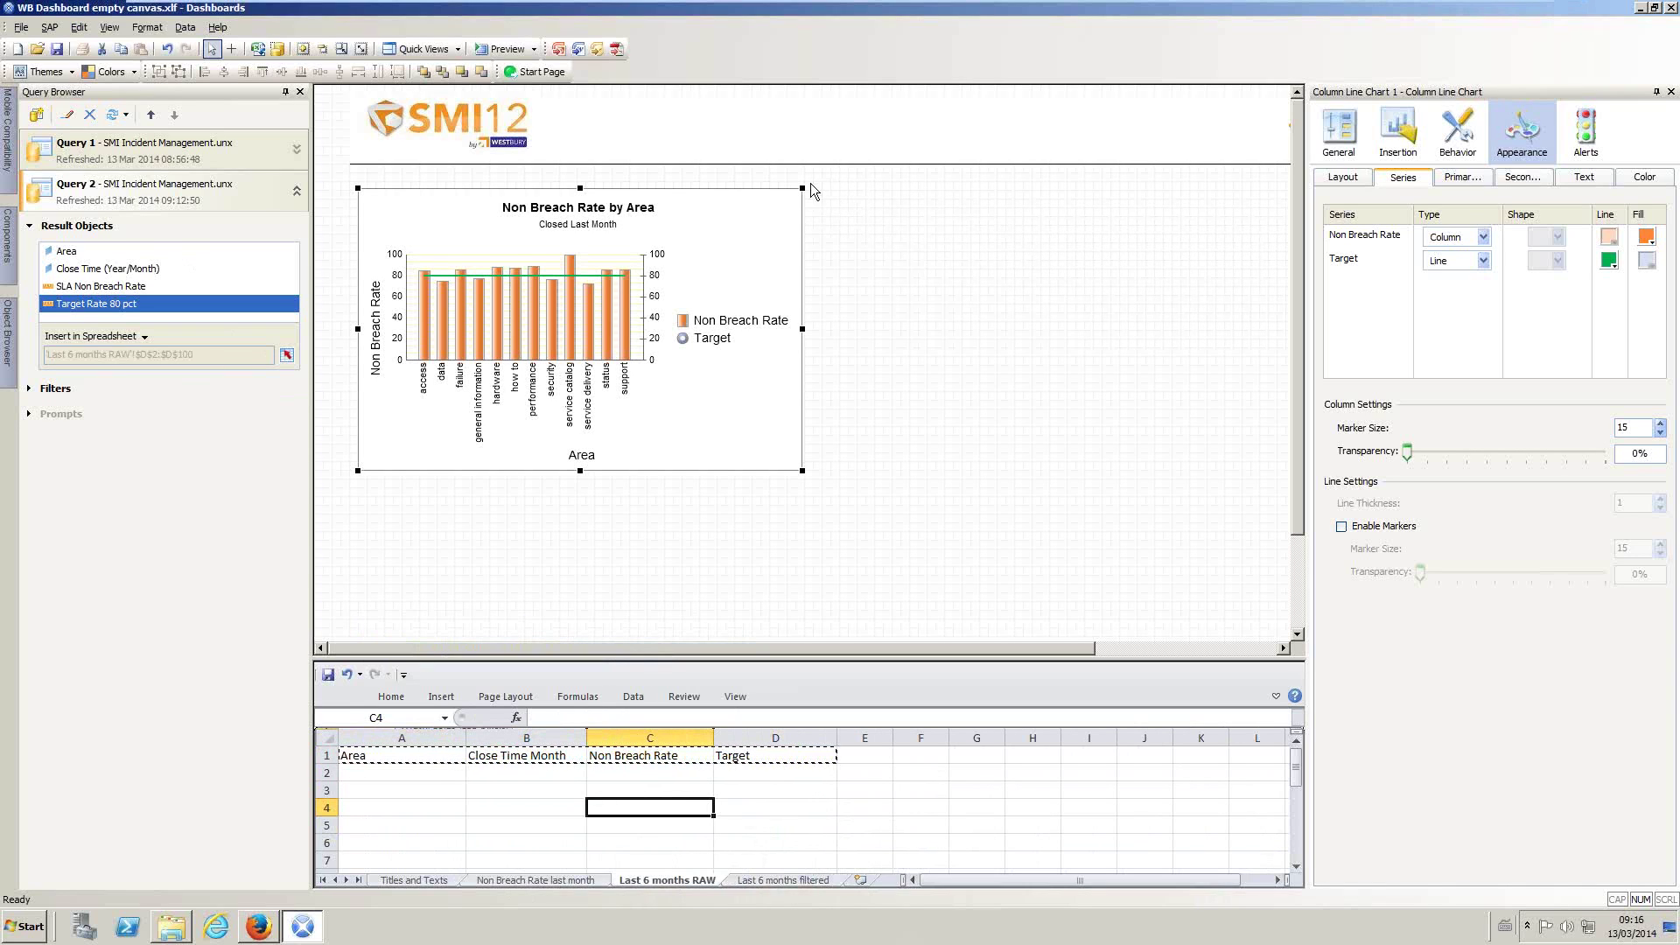
pyautogui.click(354, 770)
pyautogui.moveTo(354, 771); pyautogui.dragTo(918, 818)
pyautogui.click(926, 823)
pyautogui.moveTo(326, 772); pyautogui.dragTo(769, 831)
pyautogui.moveTo(777, 774); pyautogui.dragTo(424, 821)
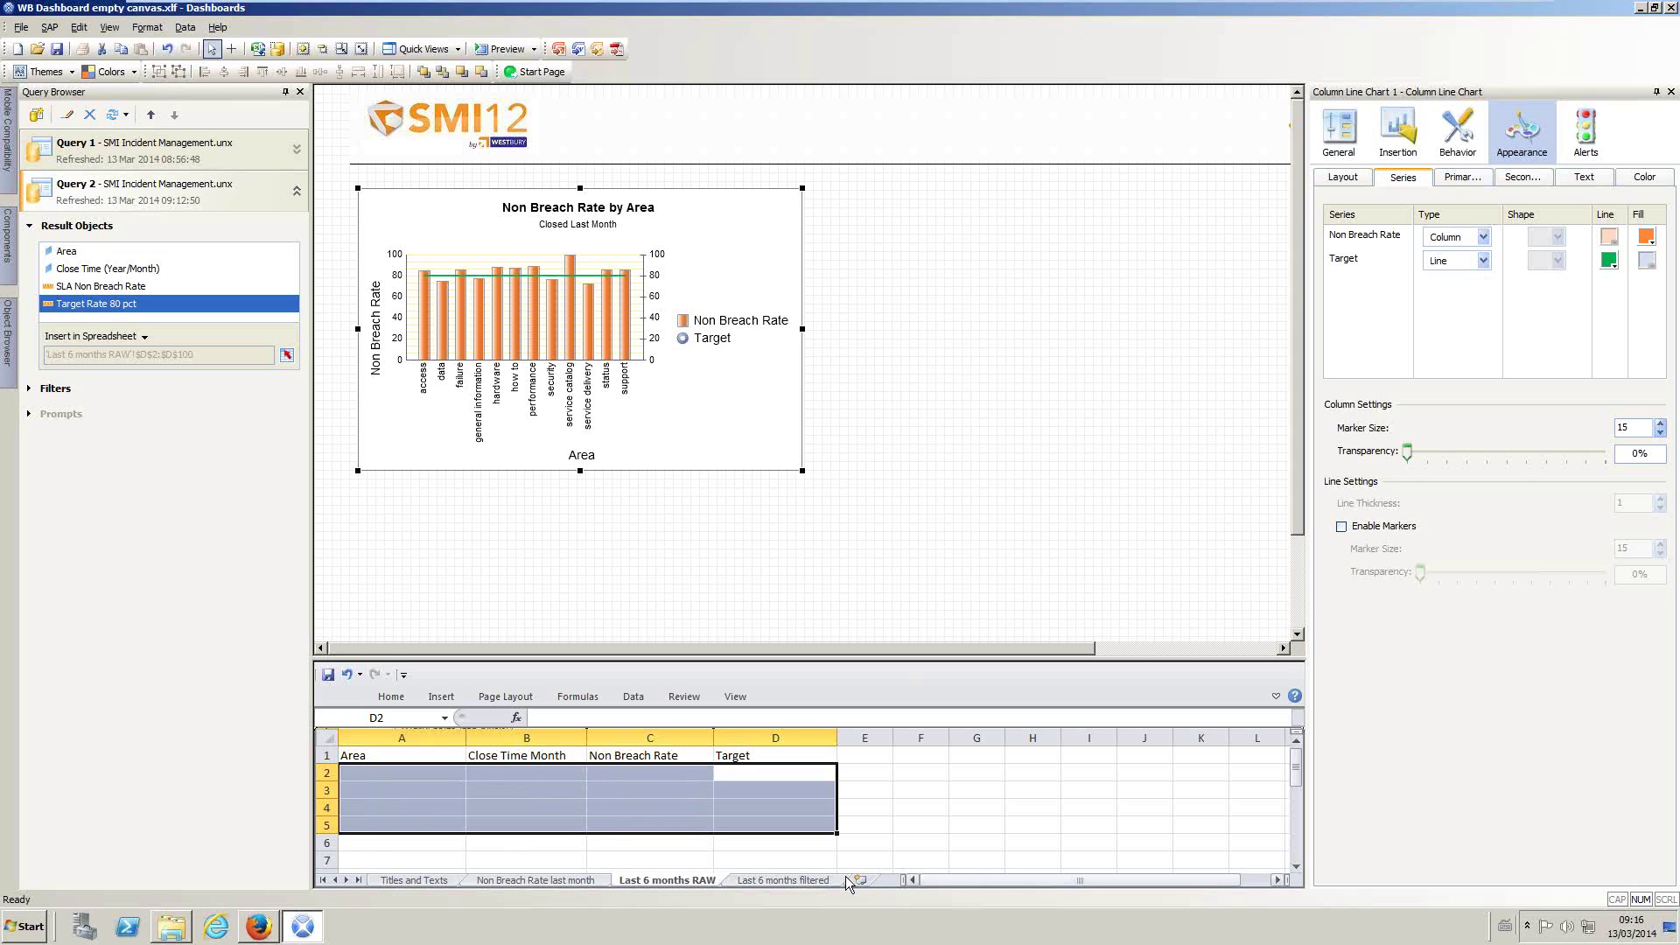
pyautogui.click(787, 879)
pyautogui.moveTo(382, 774); pyautogui.dragTo(711, 862)
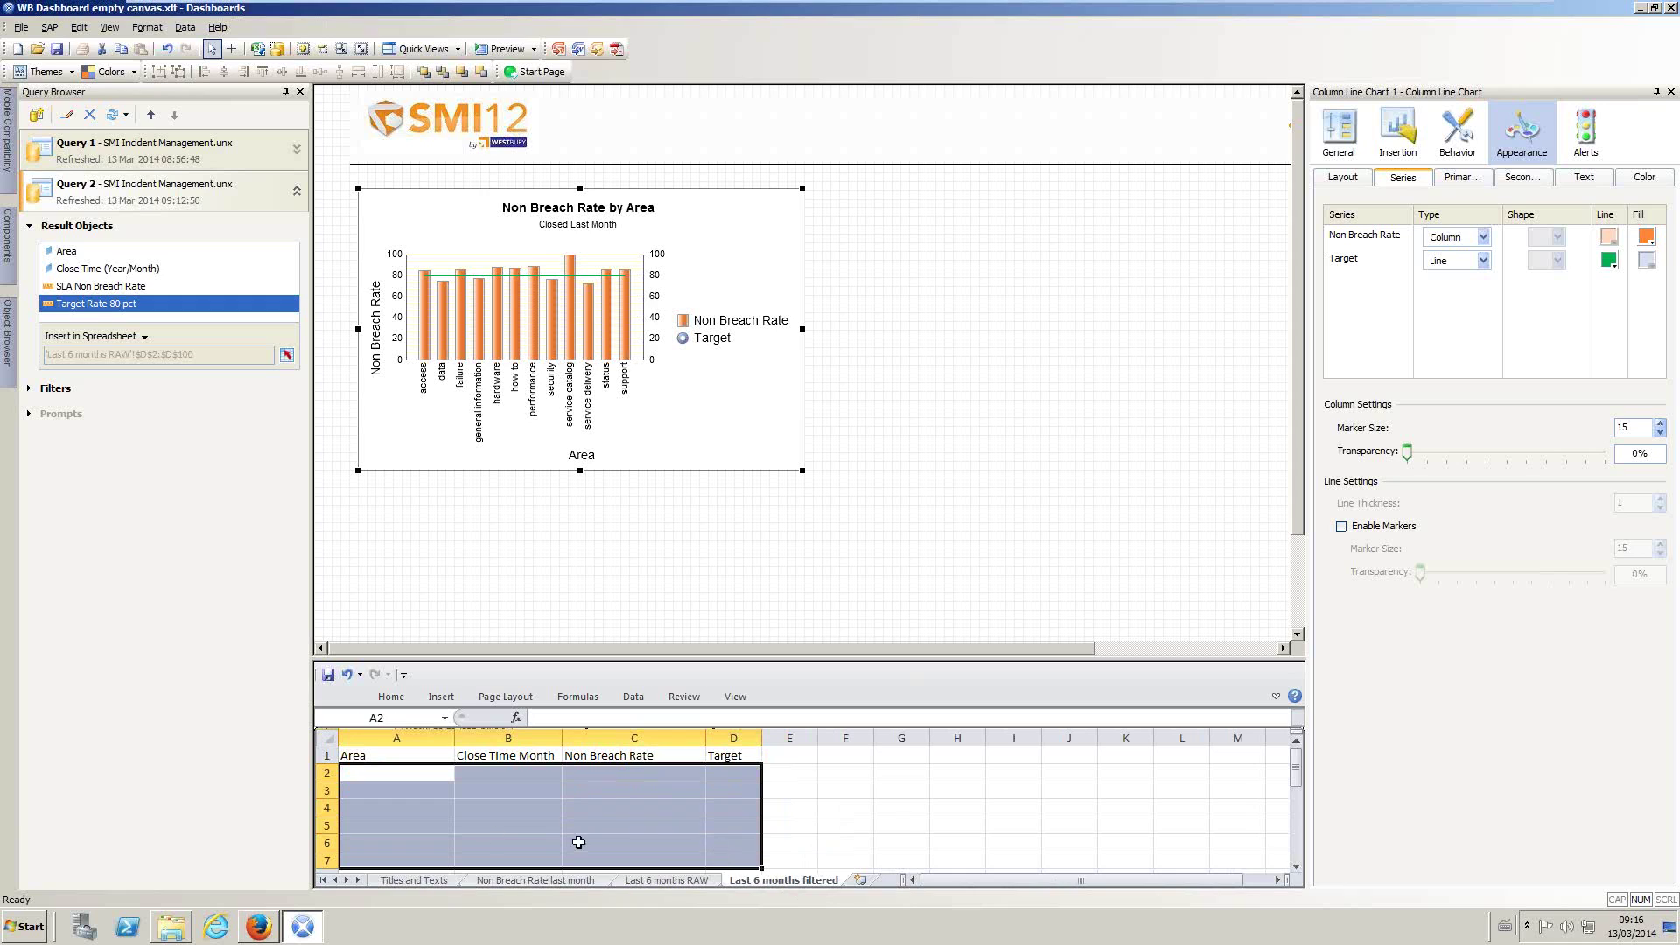
pyautogui.click(674, 880)
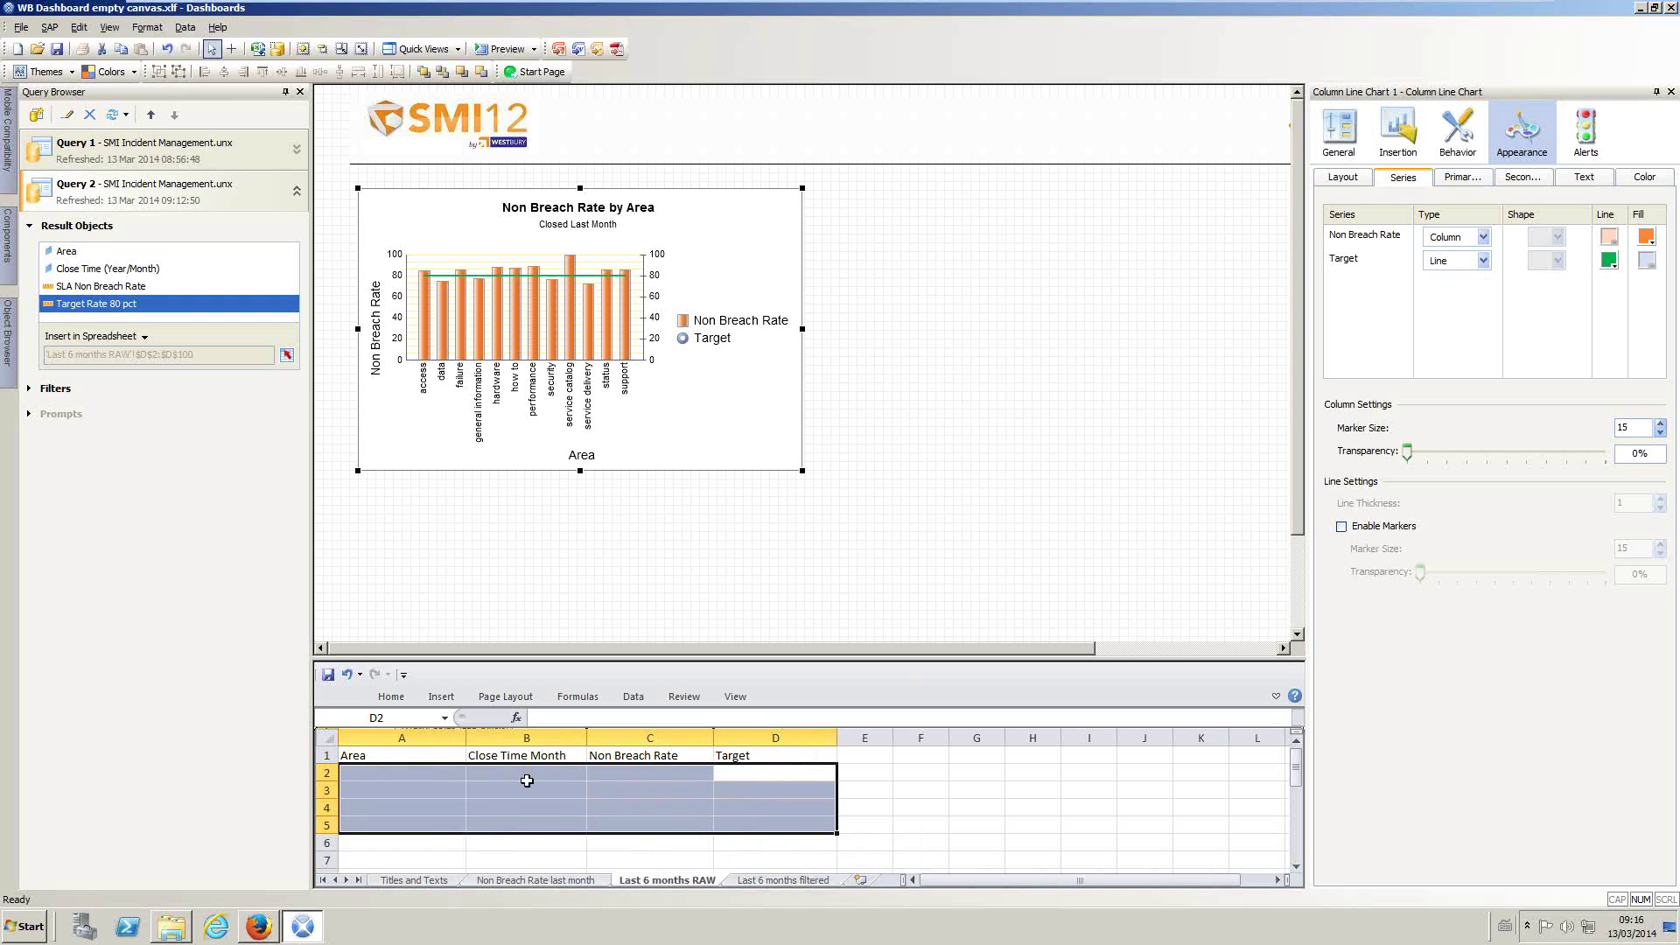
pyautogui.moveTo(514, 781); pyautogui.dragTo(777, 823)
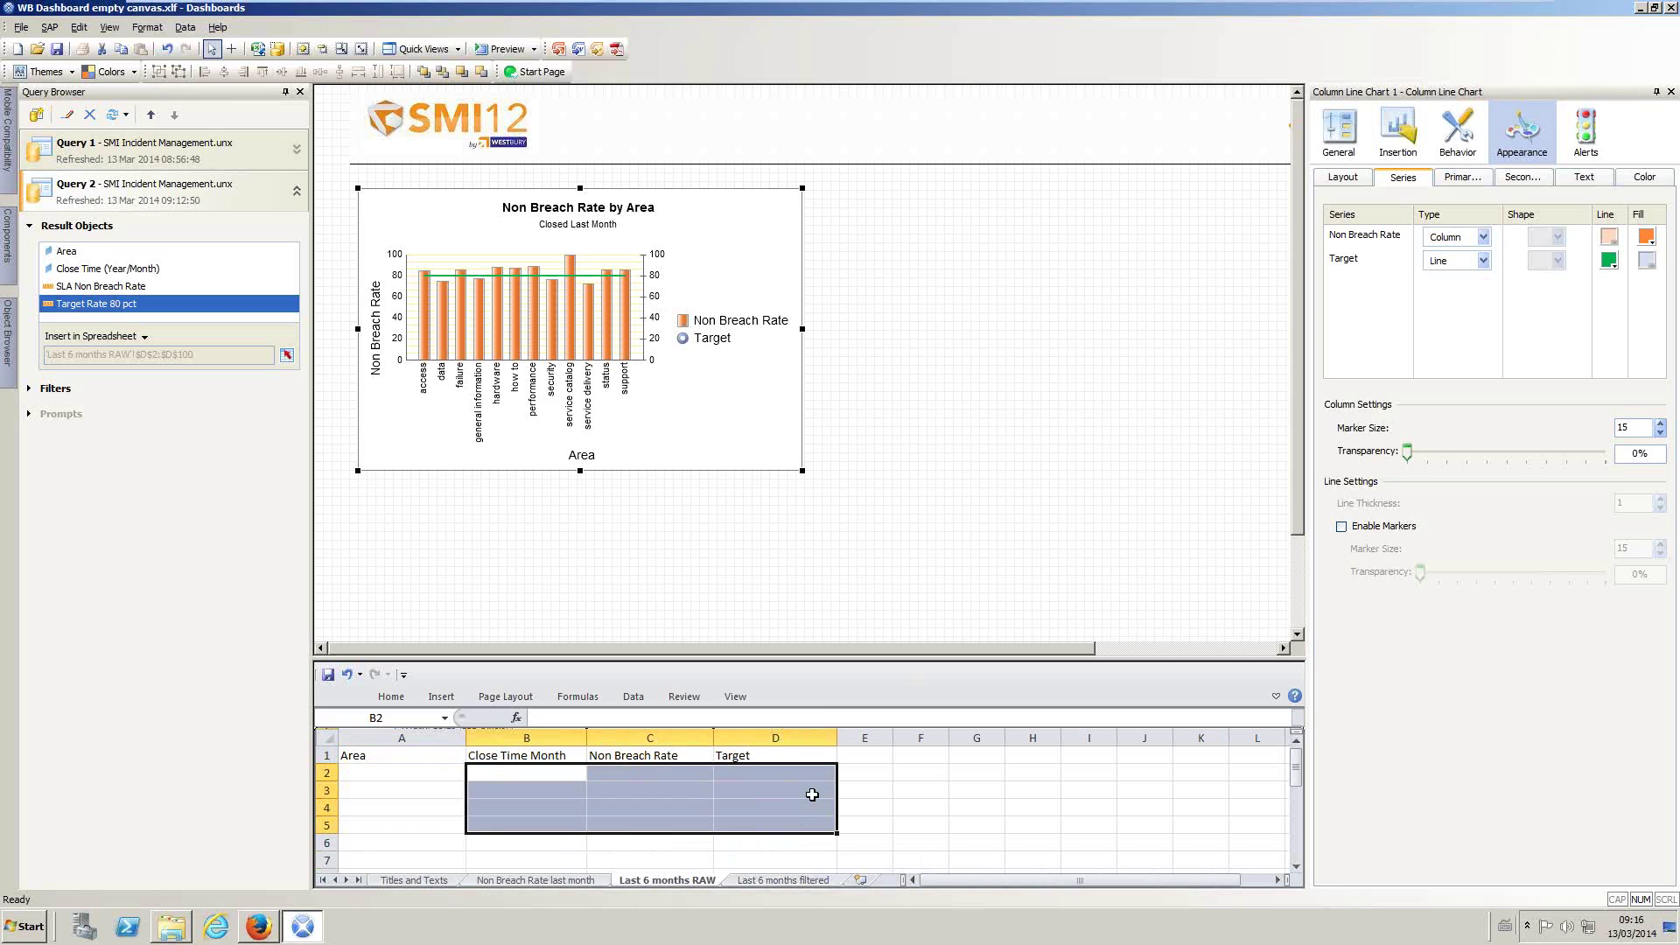
pyautogui.click(927, 786)
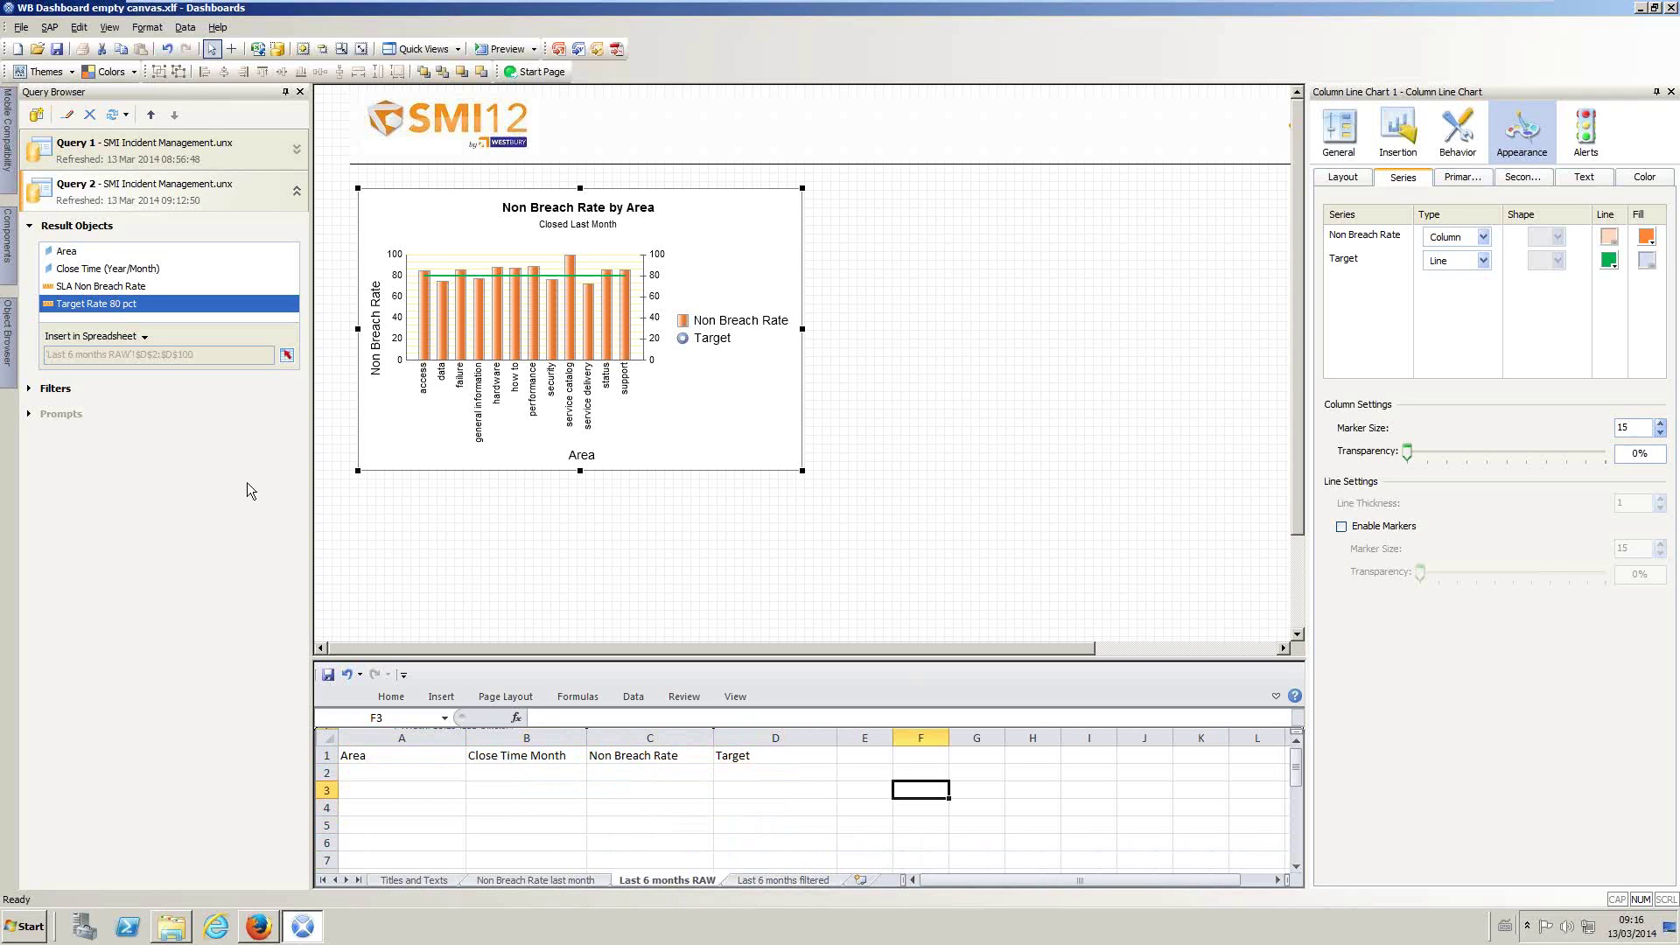
# Step: Place a Combo Box selector on the canvas beside the Non Breach Rate by Area chart and widen it
pyautogui.moveTo(16, 248)
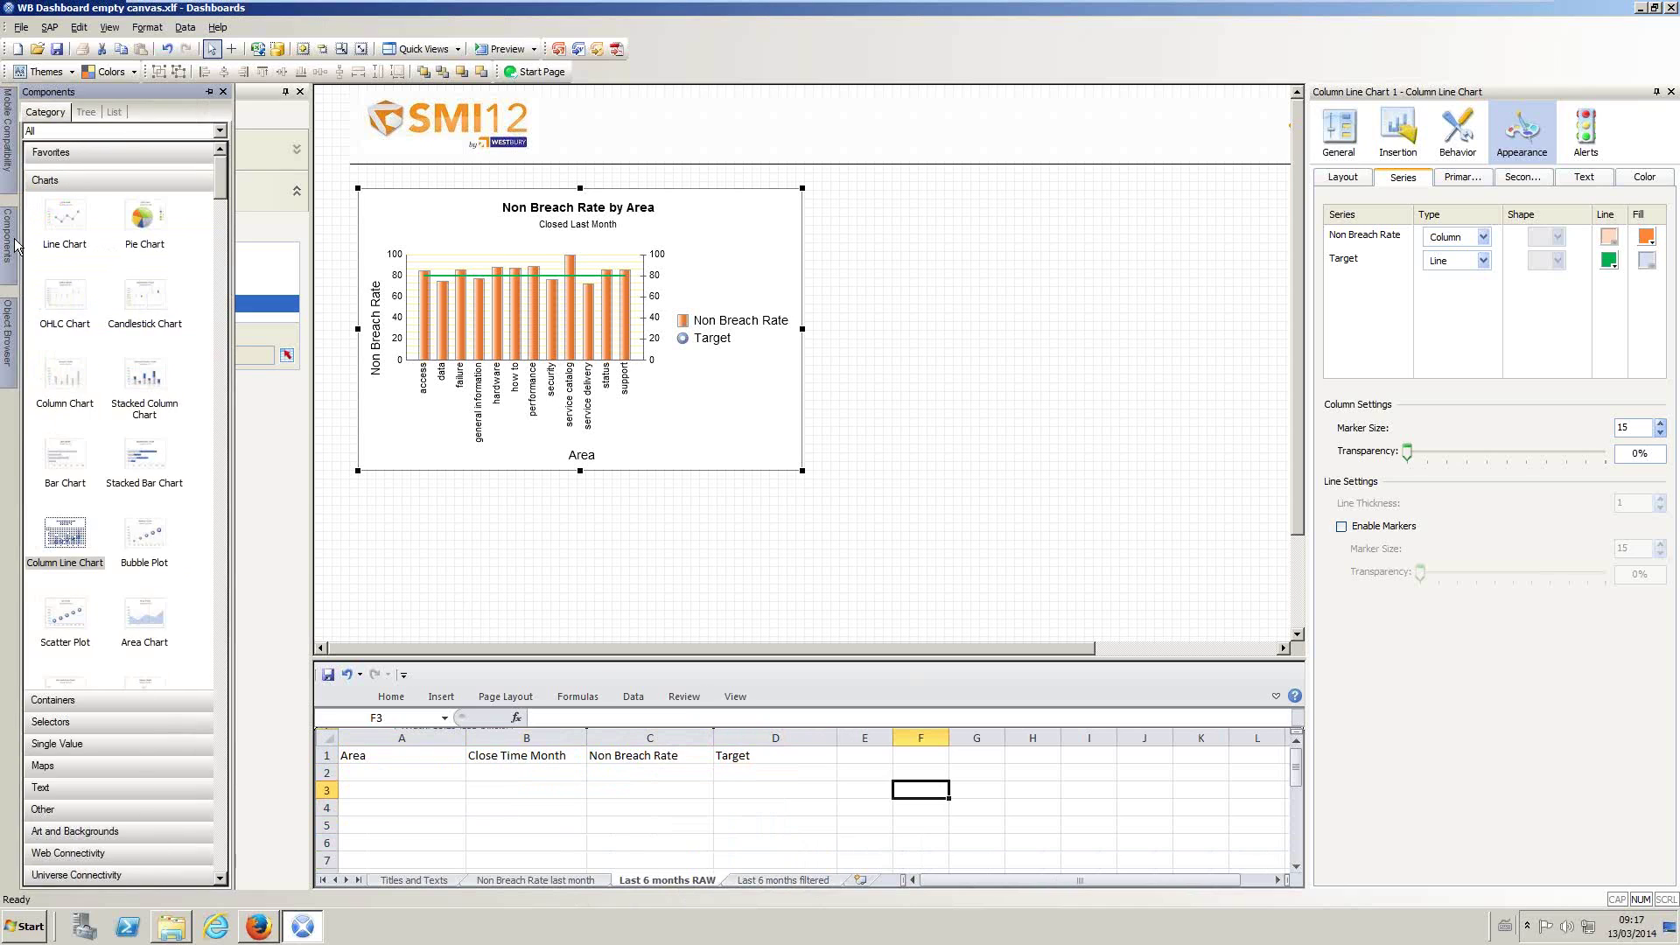
pyautogui.moveTo(218, 190); pyautogui.dragTo(219, 299)
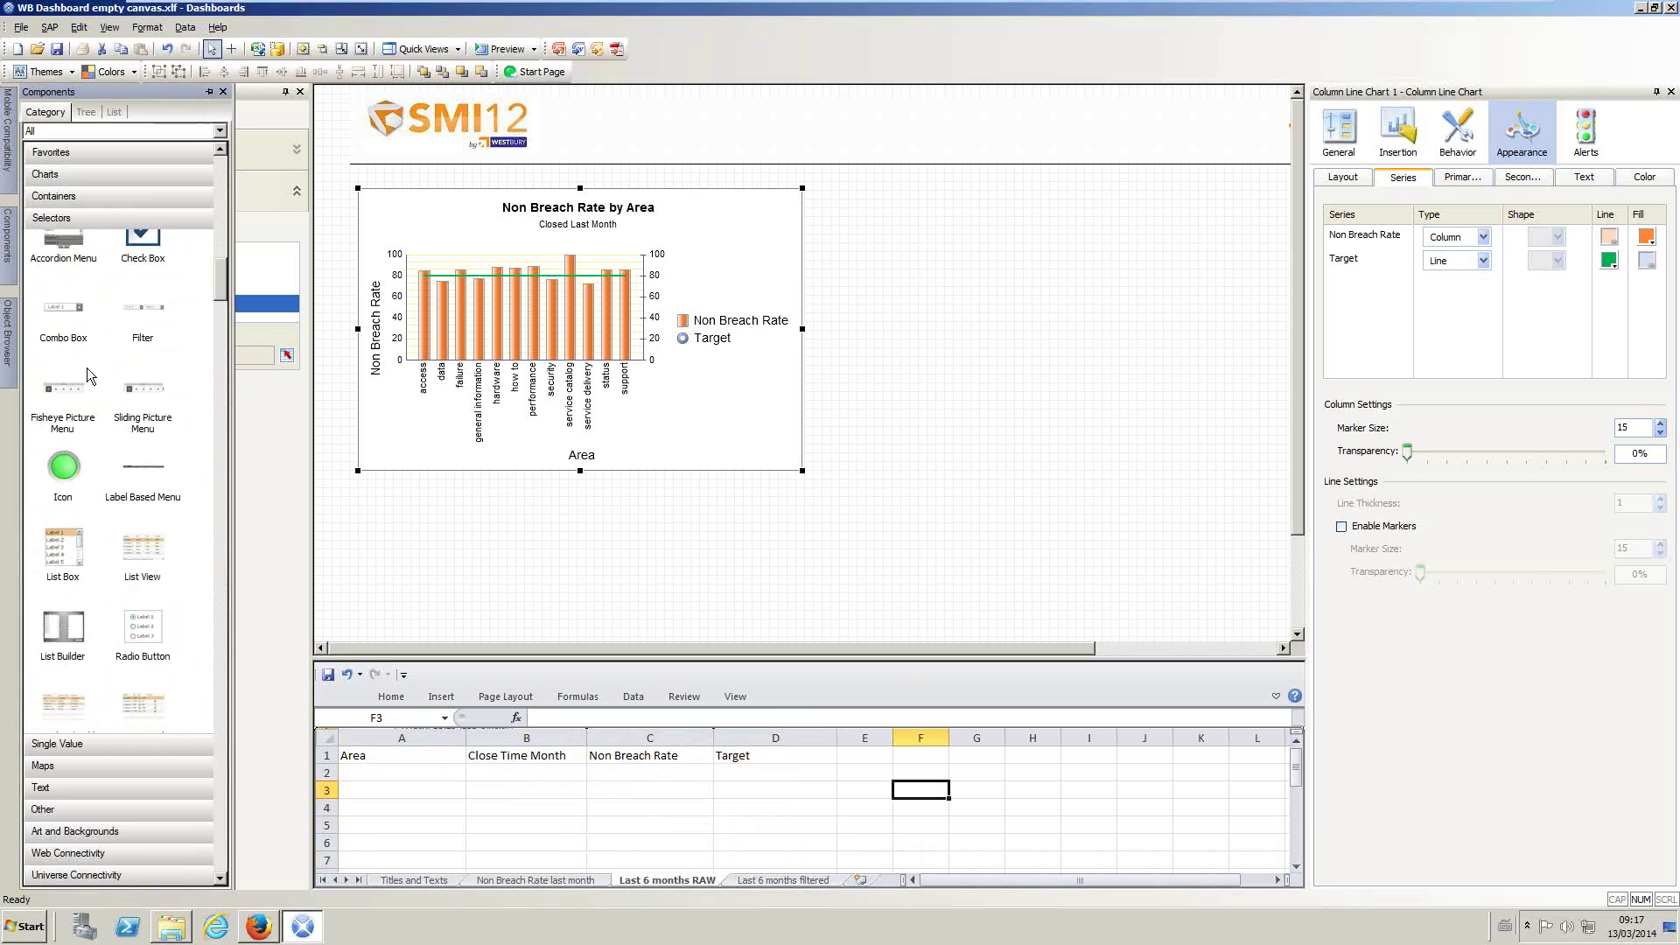
pyautogui.moveTo(66, 314); pyautogui.dragTo(836, 198)
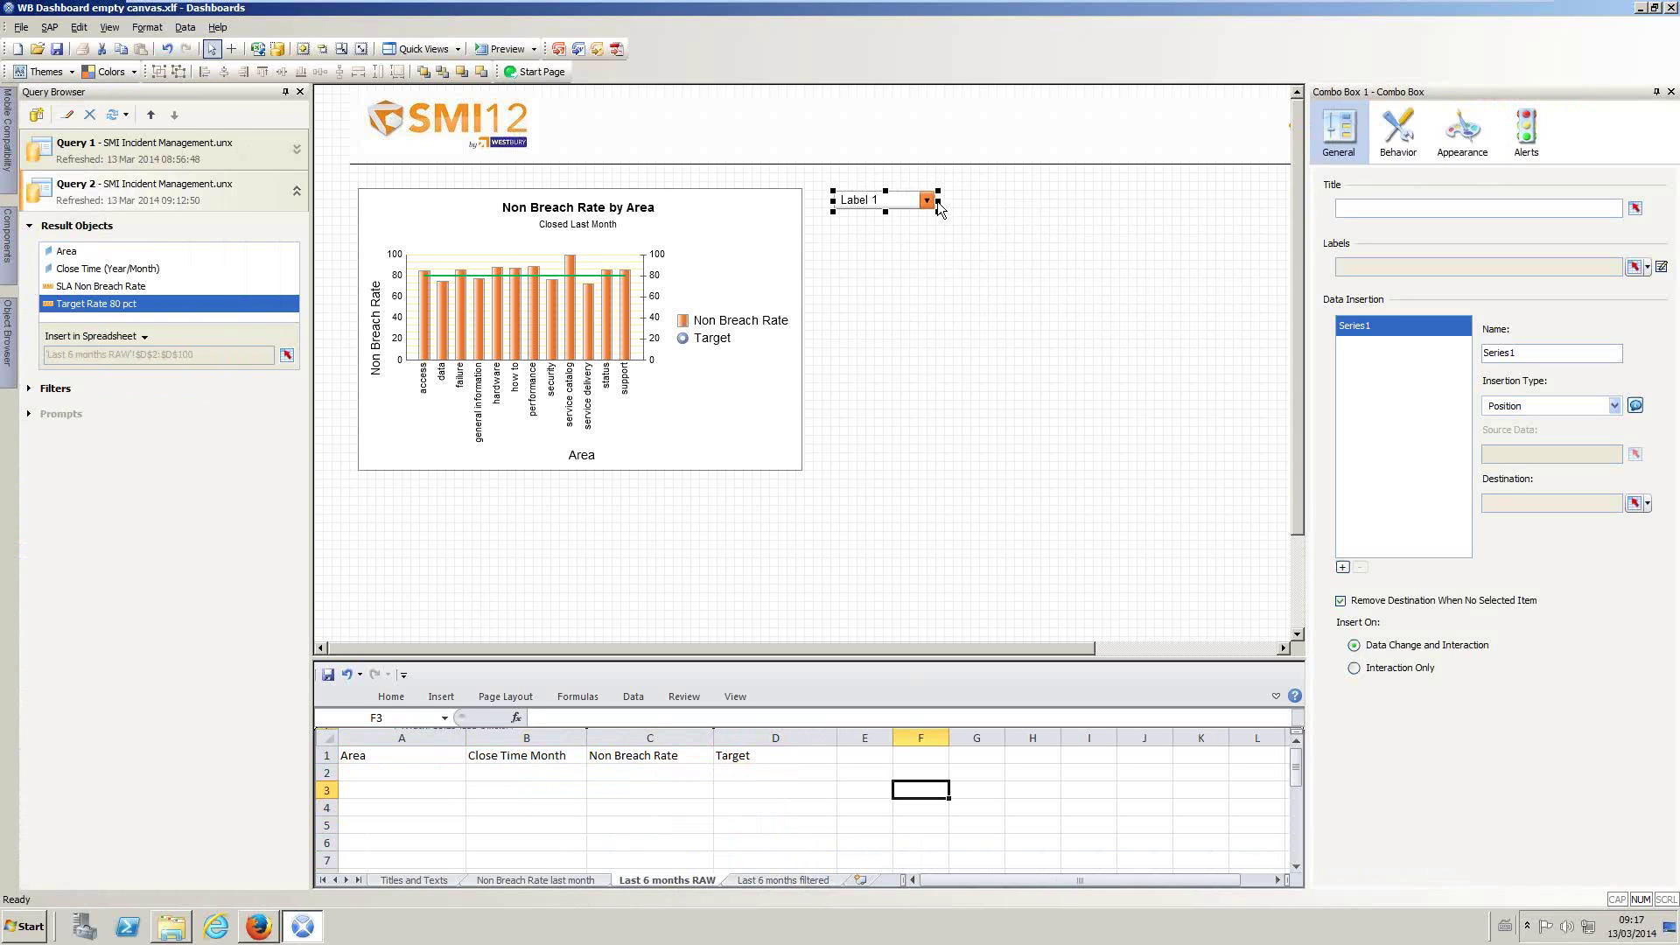
pyautogui.moveTo(1021, 199); pyautogui.dragTo(1015, 203)
pyautogui.click(933, 206)
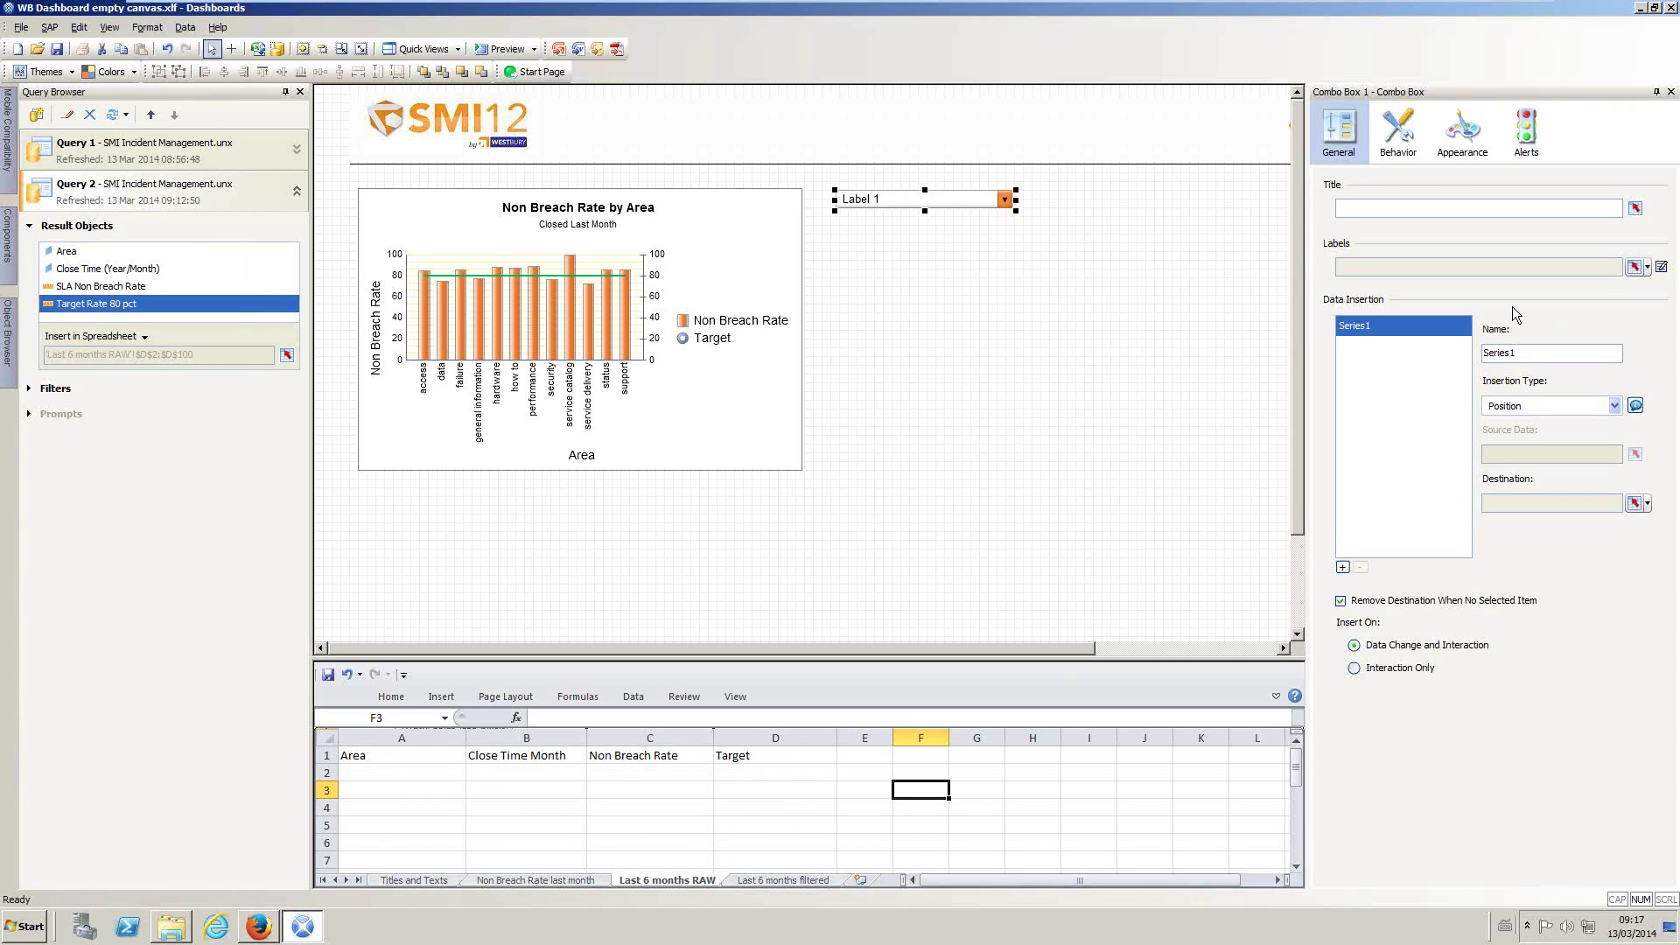
# Step: Link the combo box labels to the Area range A2:A100 on the Last 6 months RAW worksheet
pyautogui.click(1634, 267)
pyautogui.moveTo(399, 774); pyautogui.dragTo(398, 827)
pyautogui.click(533, 655)
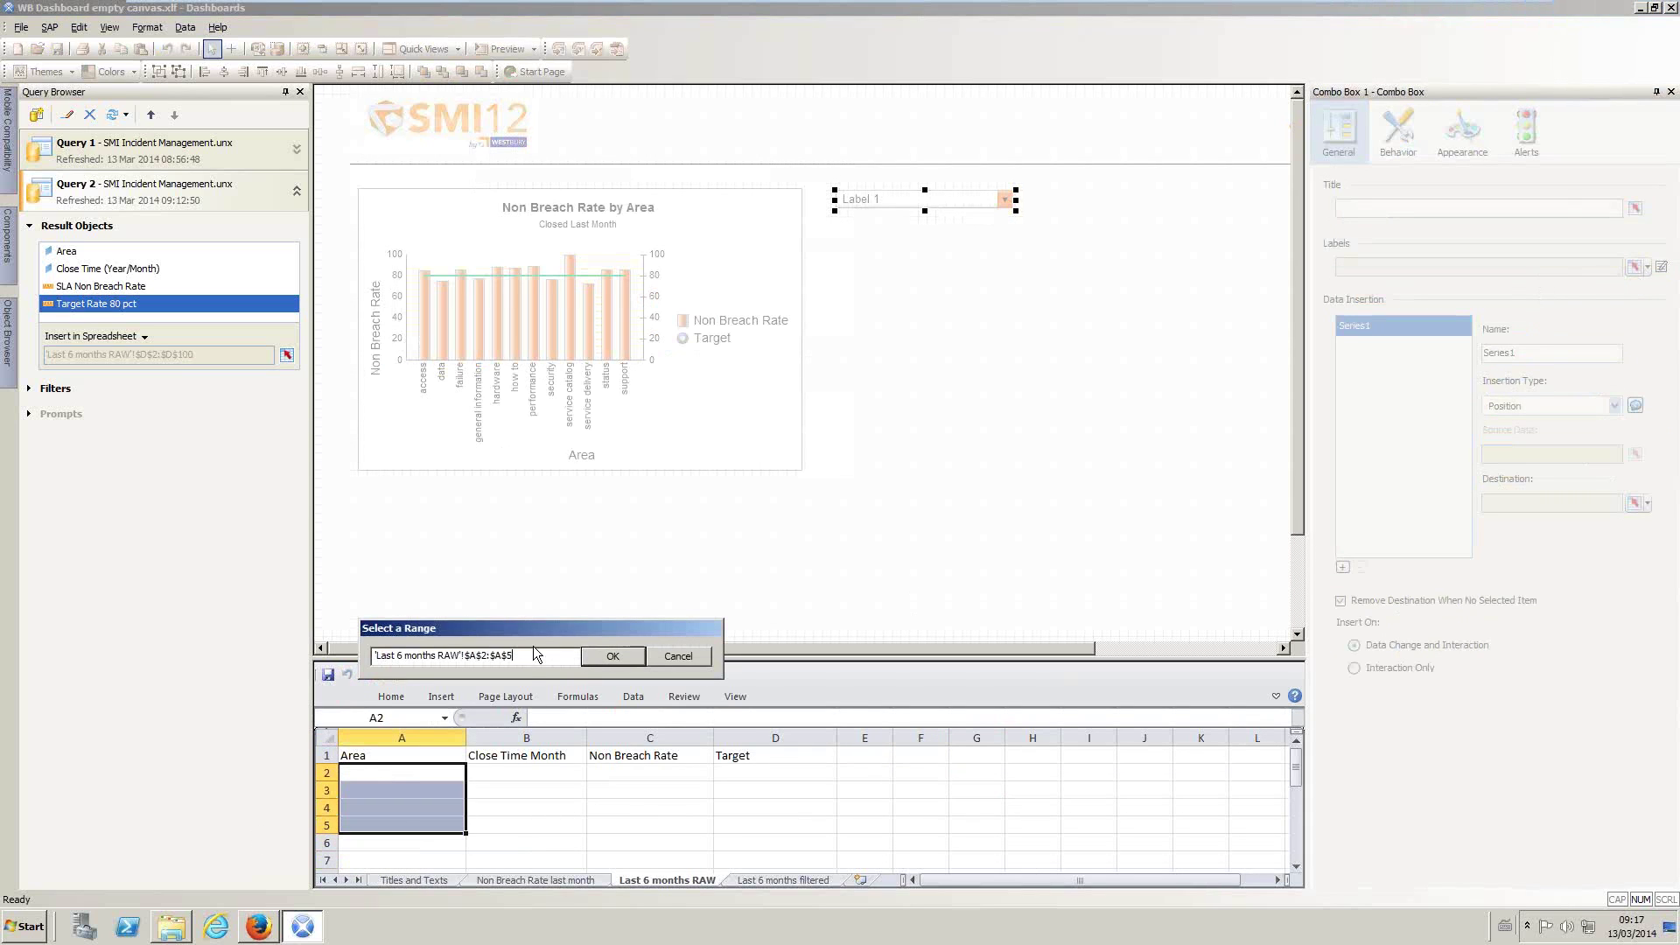
pyautogui.write('100')
pyautogui.click(625, 657)
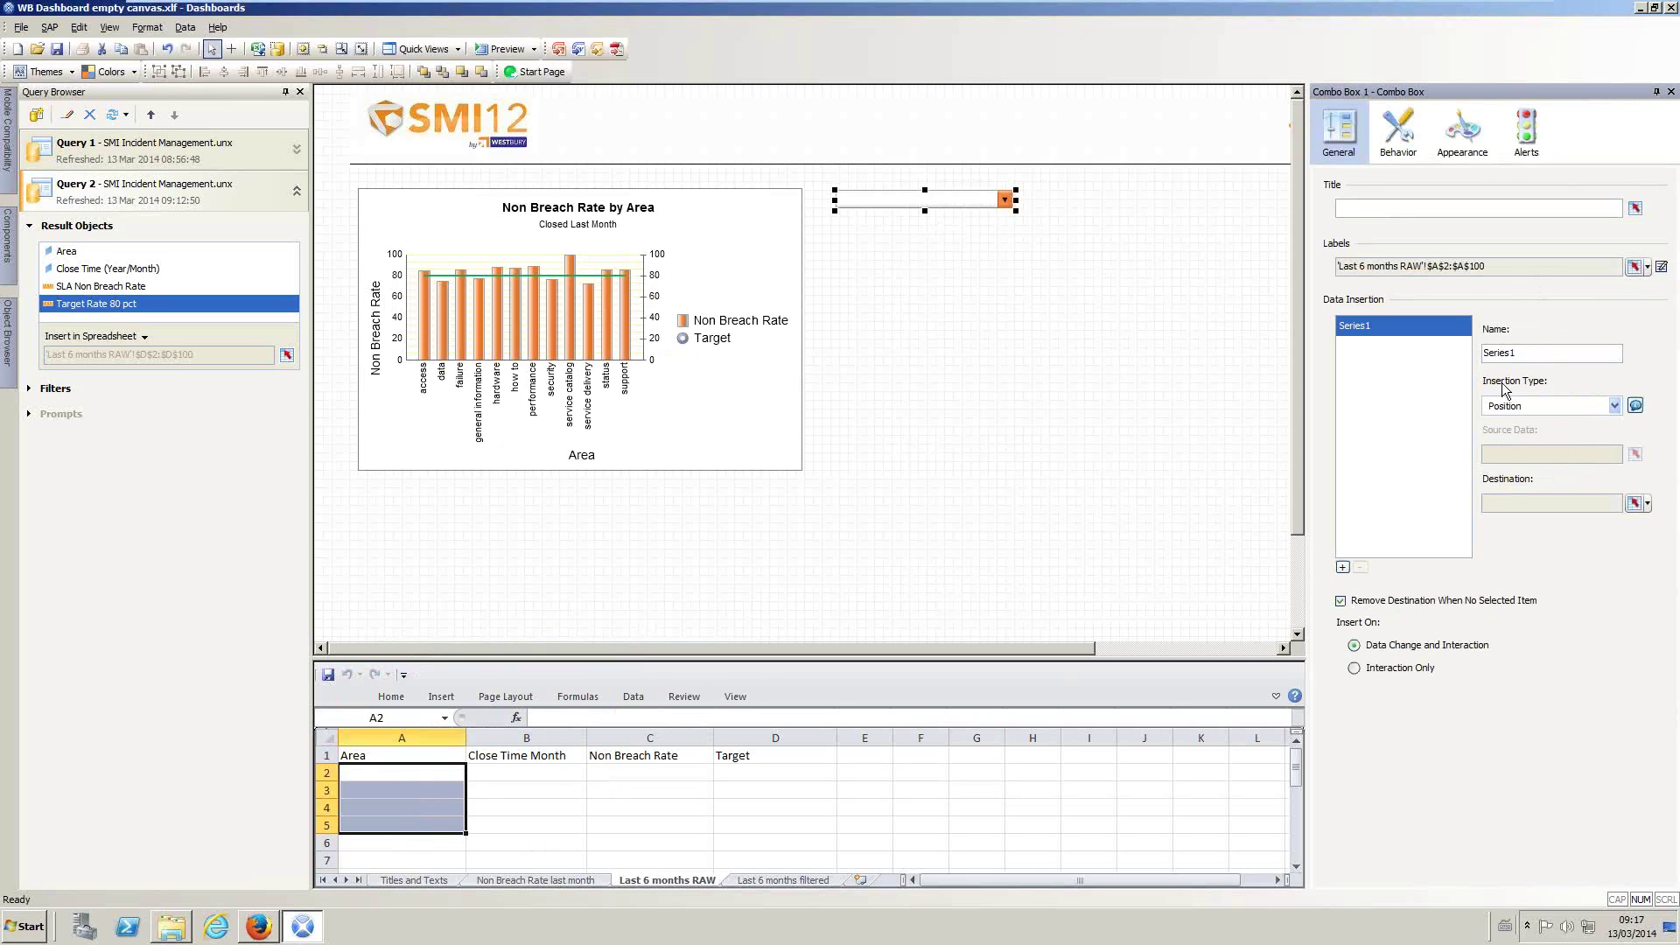
# Step: Set the combo box insertion type to Filtered Rows with source data A2:D100 on the Last 6 months RAW worksheet
pyautogui.click(1615, 406)
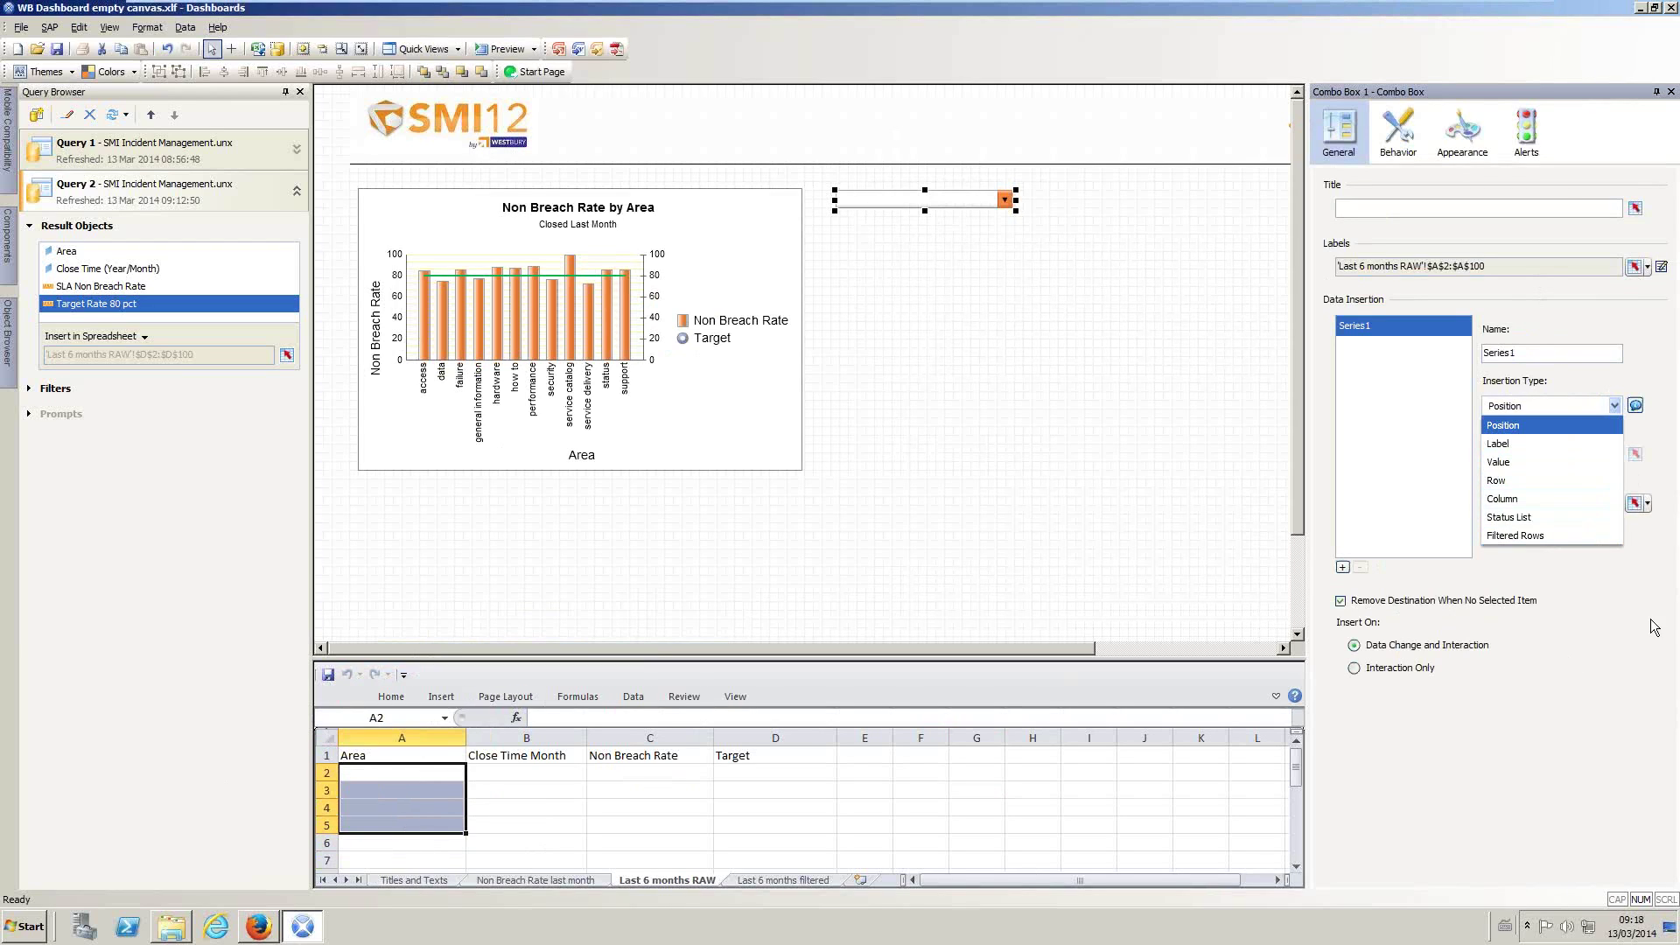
pyautogui.click(1542, 538)
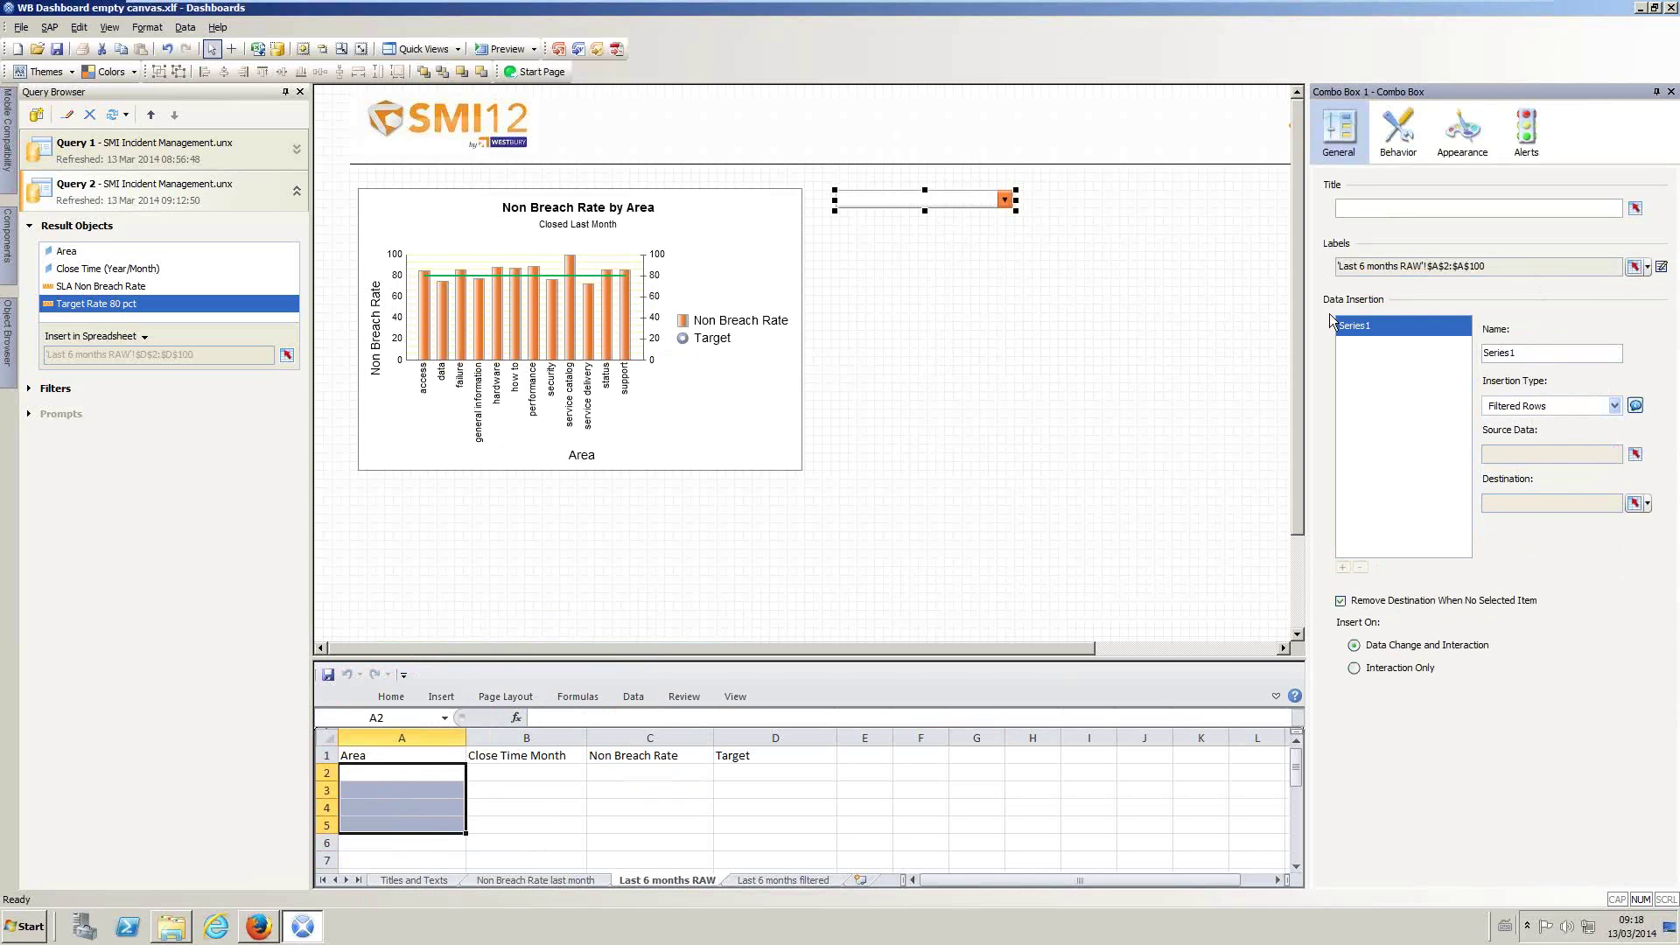
pyautogui.moveTo(367, 768); pyautogui.dragTo(731, 886)
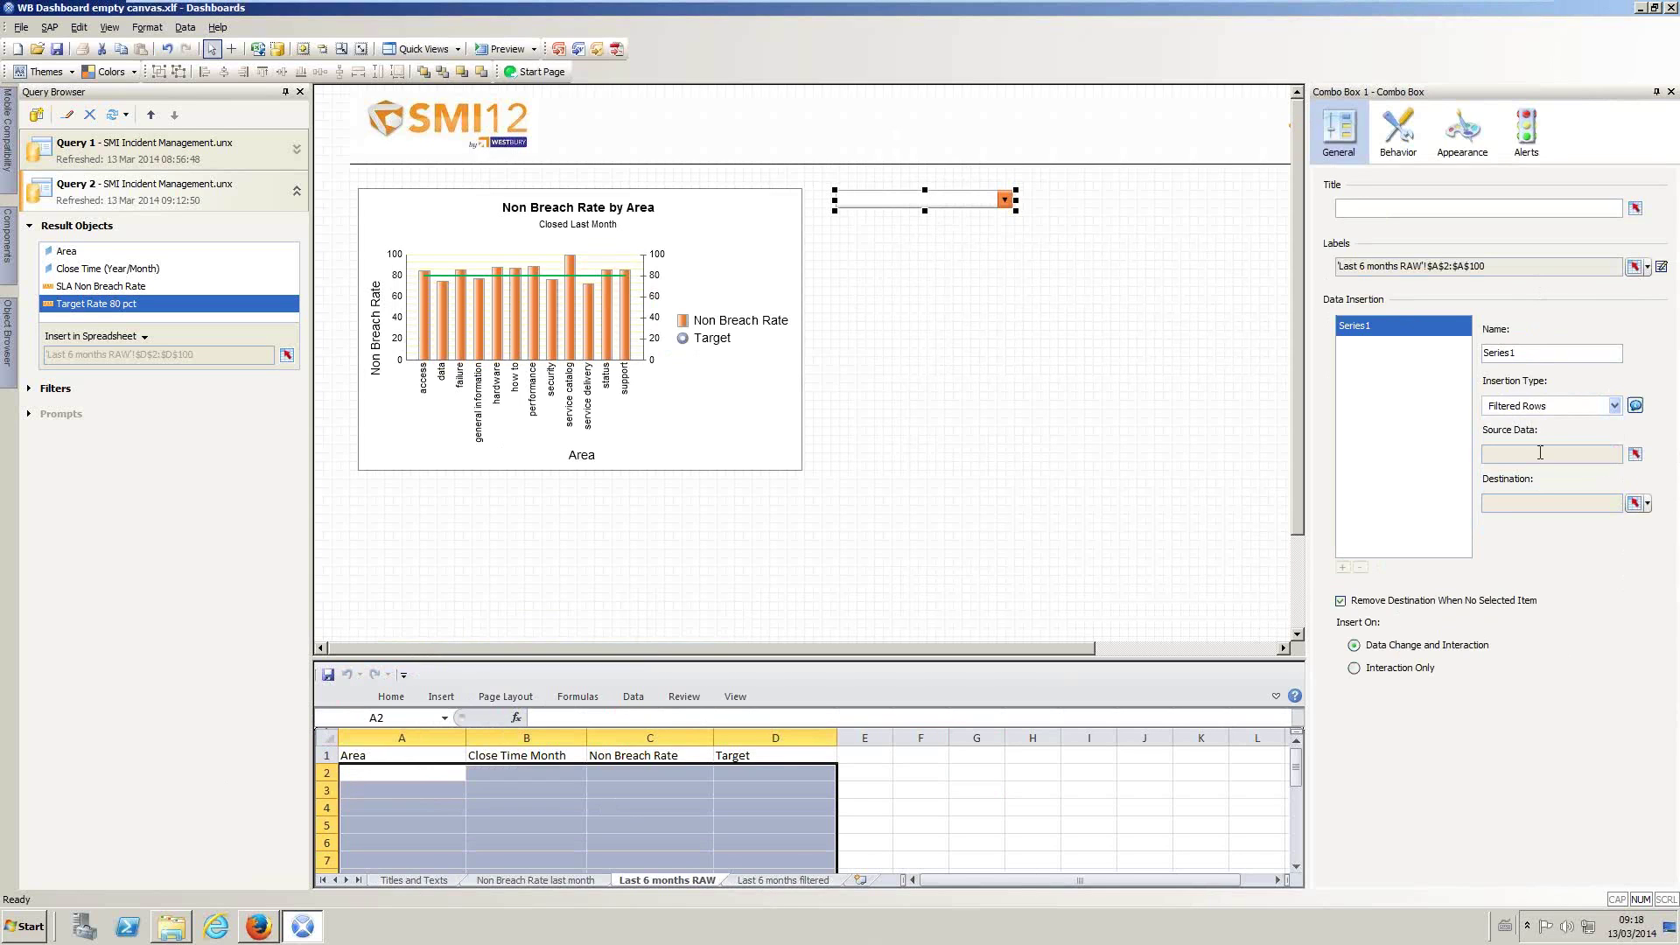
pyautogui.click(1636, 457)
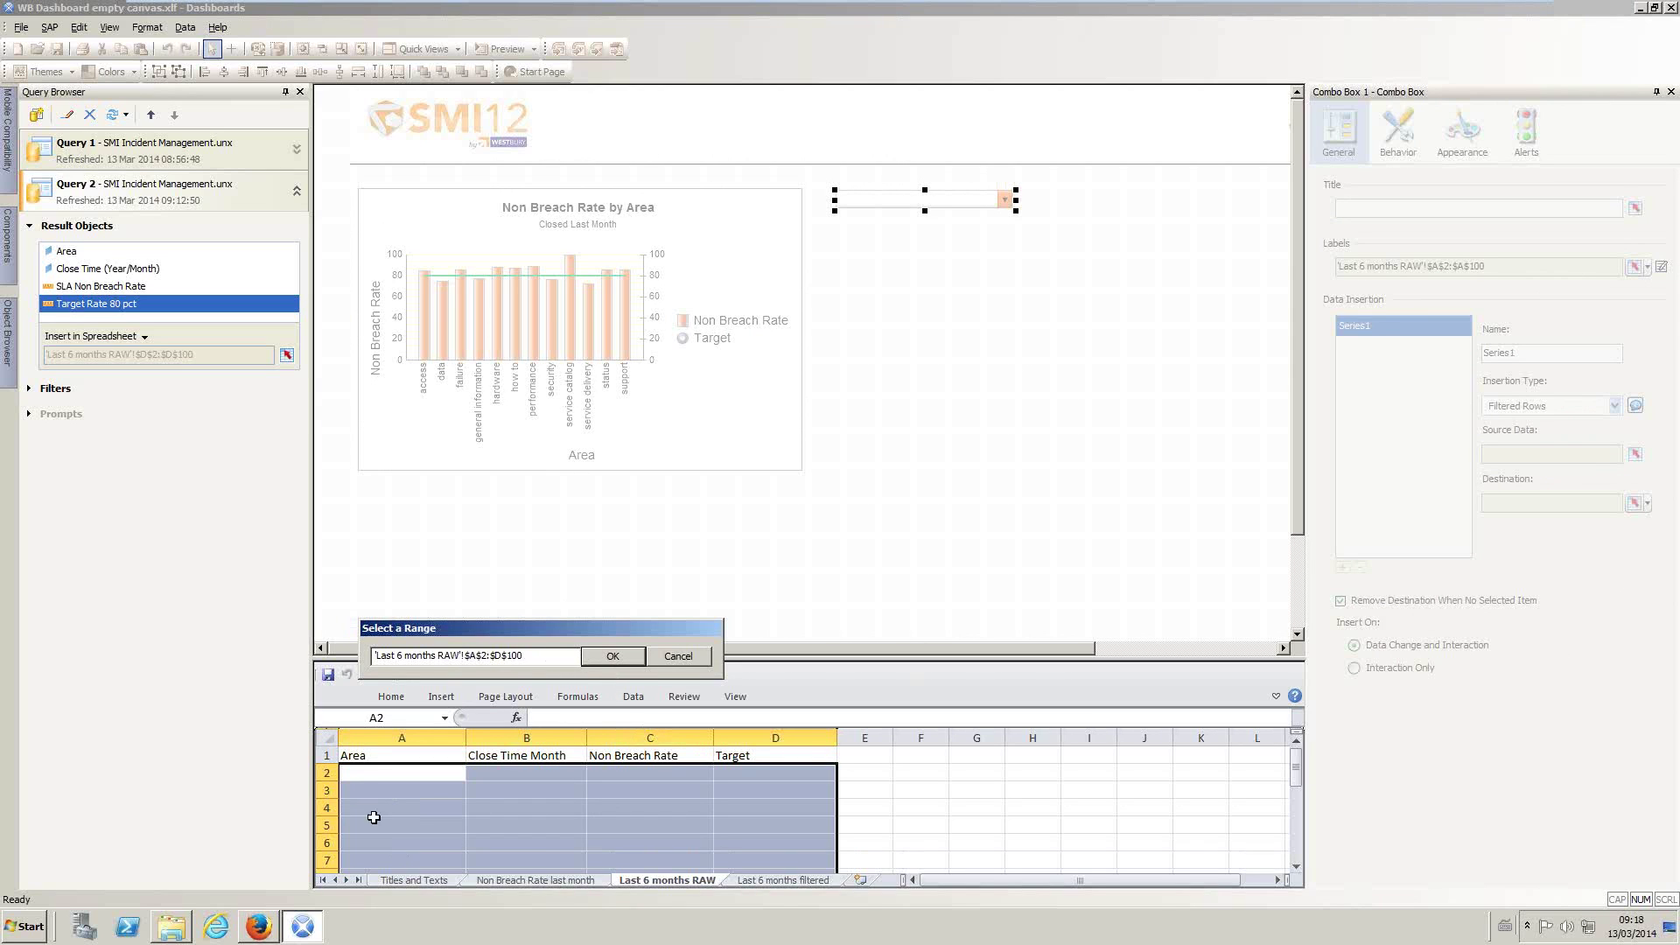
pyautogui.click(648, 885)
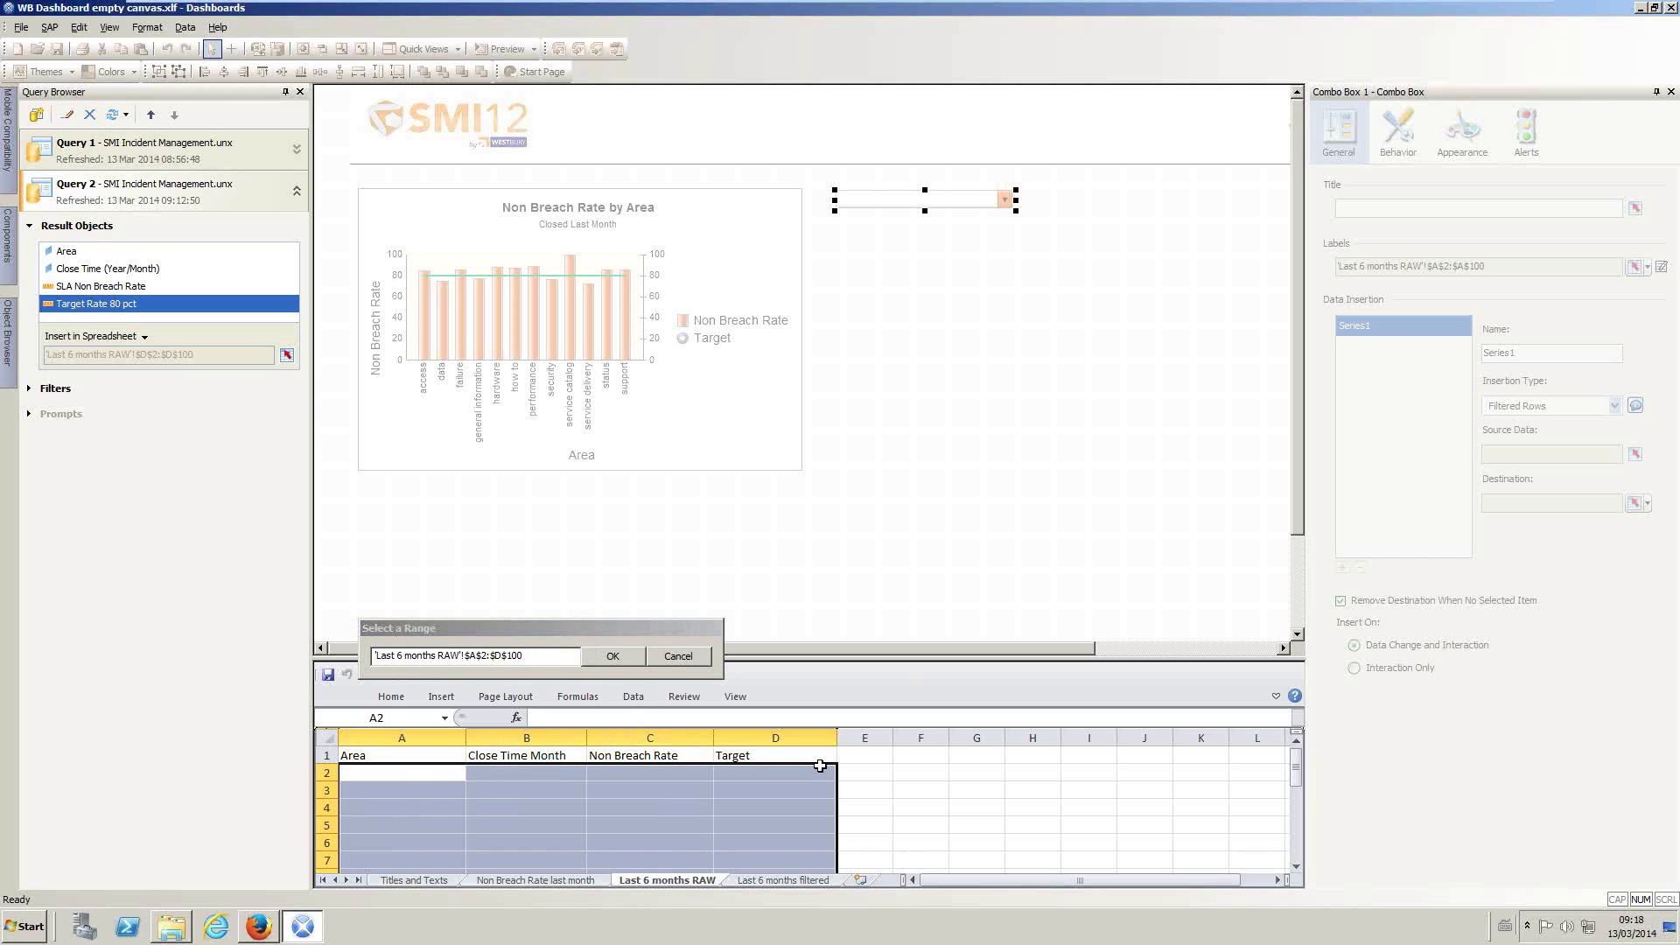
pyautogui.click(611, 656)
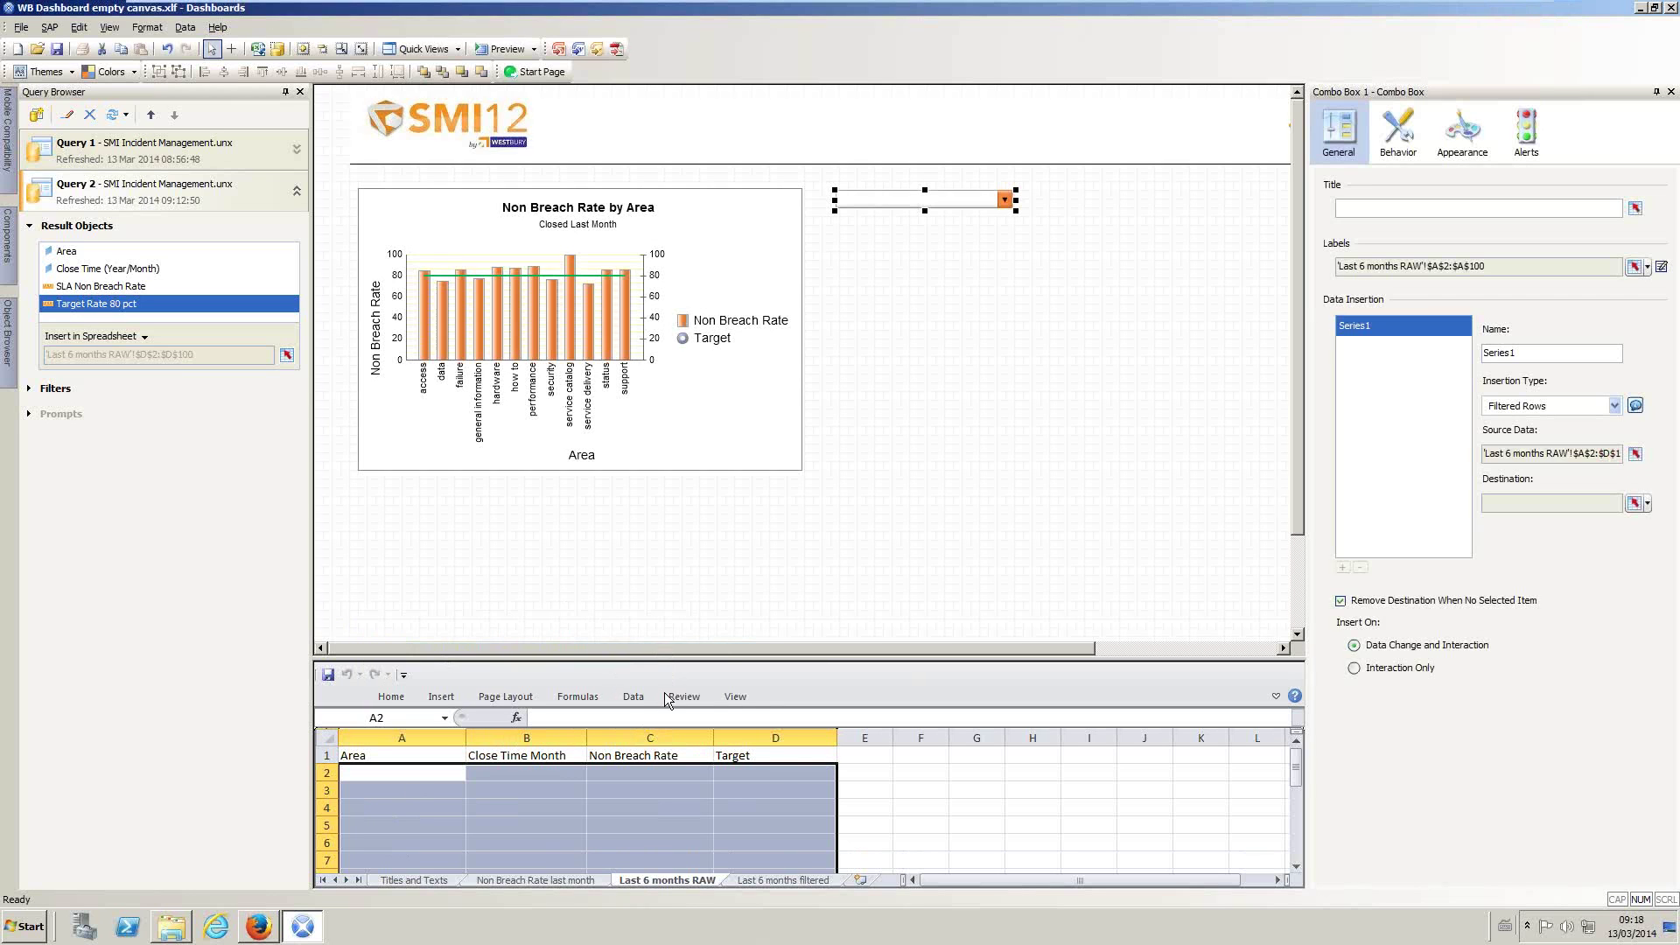
# Step: Set the combo box data insertion destination to A2:D7 on the Last 6 months filtered worksheet
pyautogui.click(1633, 503)
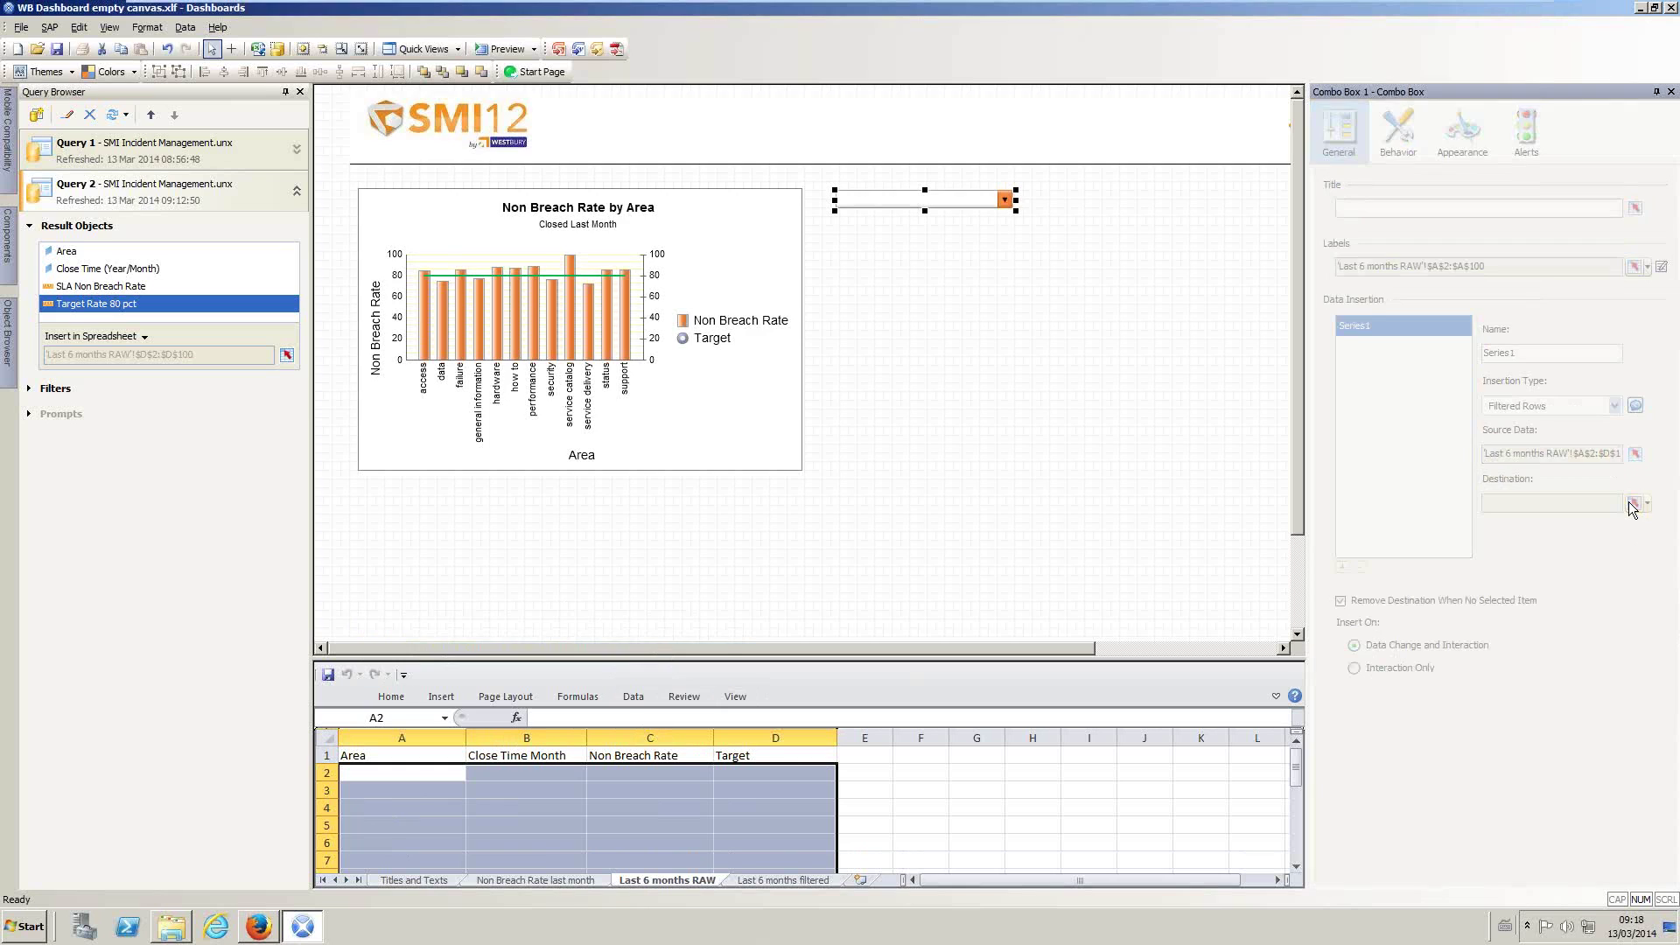
pyautogui.click(765, 880)
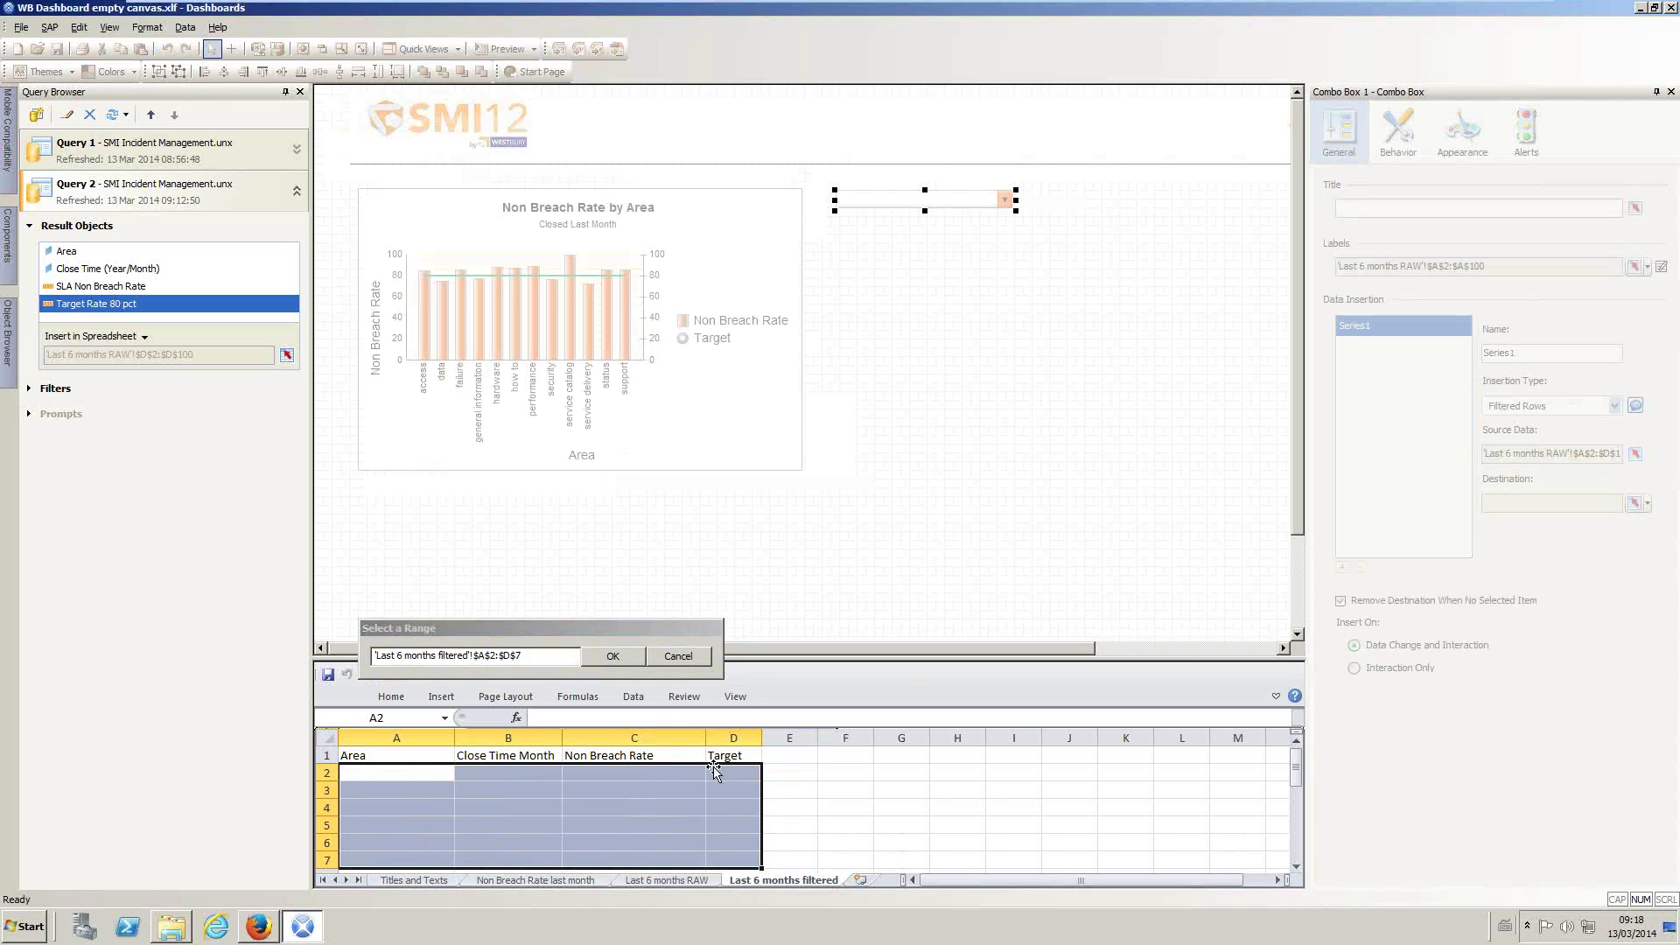
pyautogui.click(632, 656)
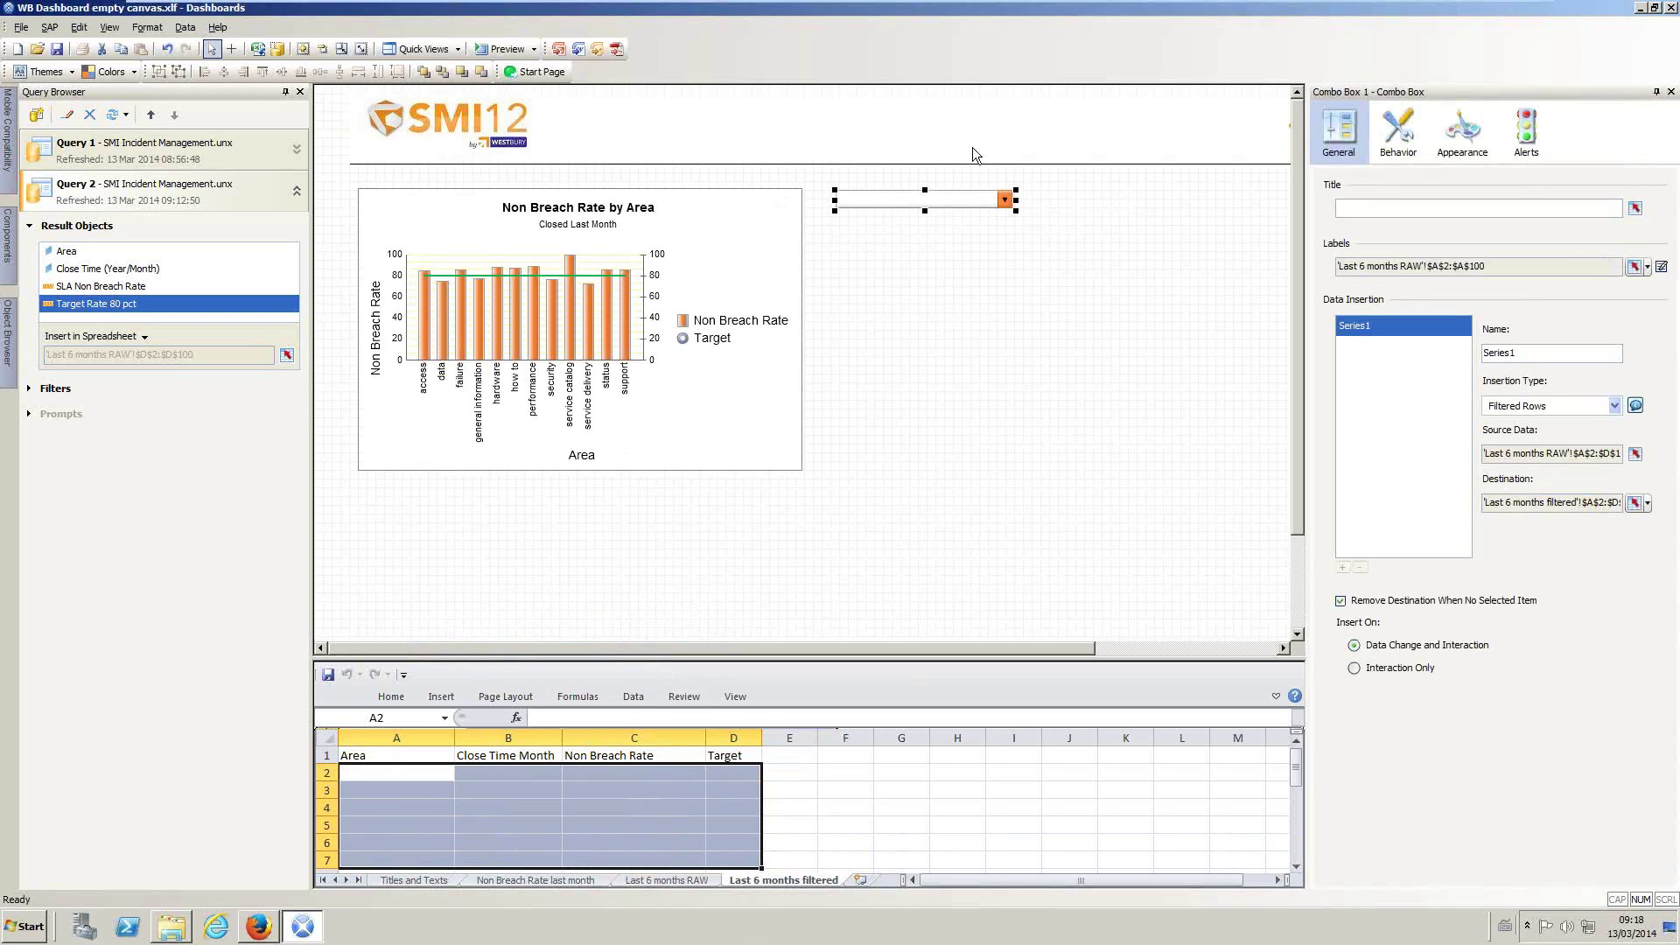
pyautogui.click(655, 879)
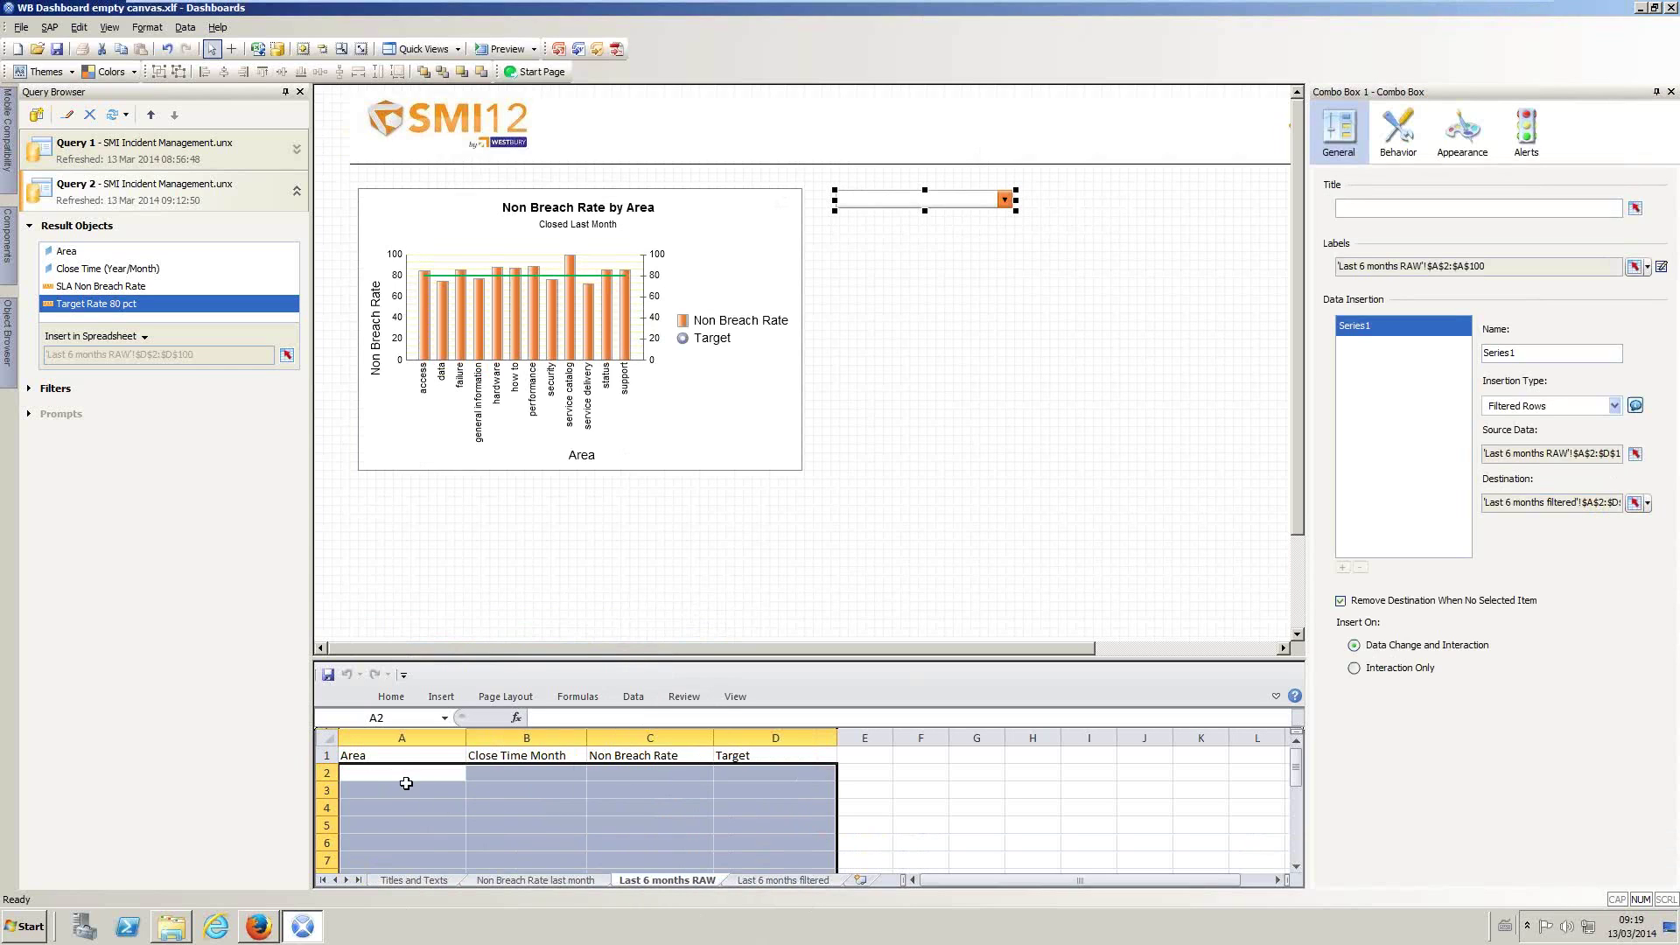
pyautogui.click(775, 880)
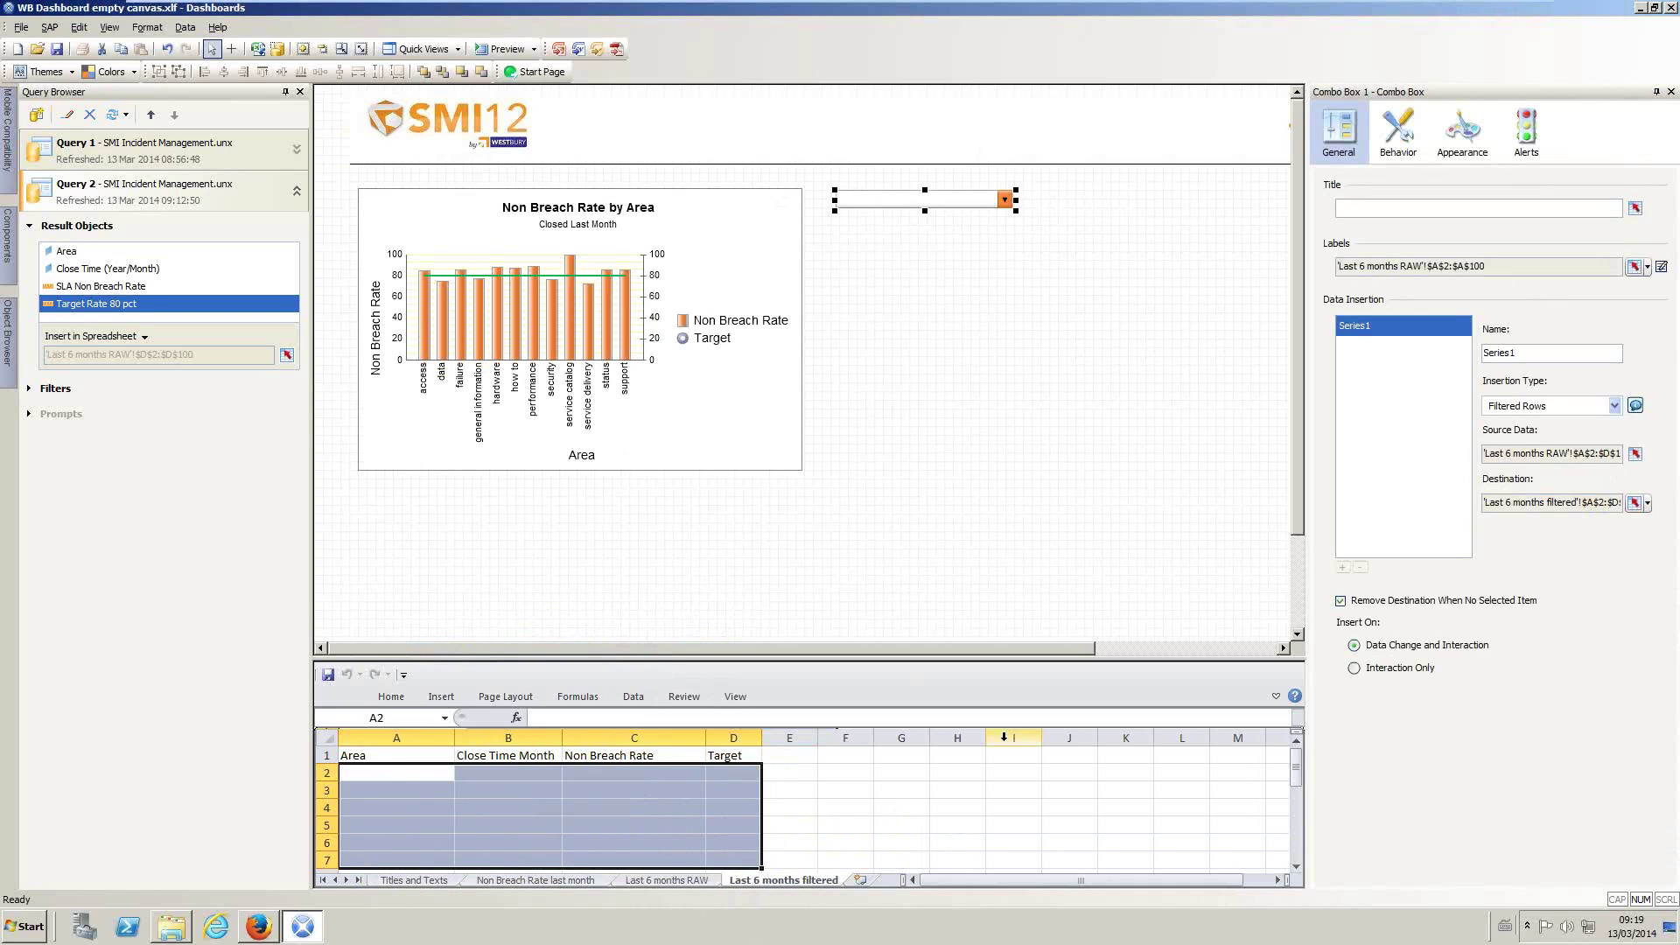
# Step: Duplicate the Non Breach Rate by Area chart by copying and pasting it on the canvas
pyautogui.click(953, 251)
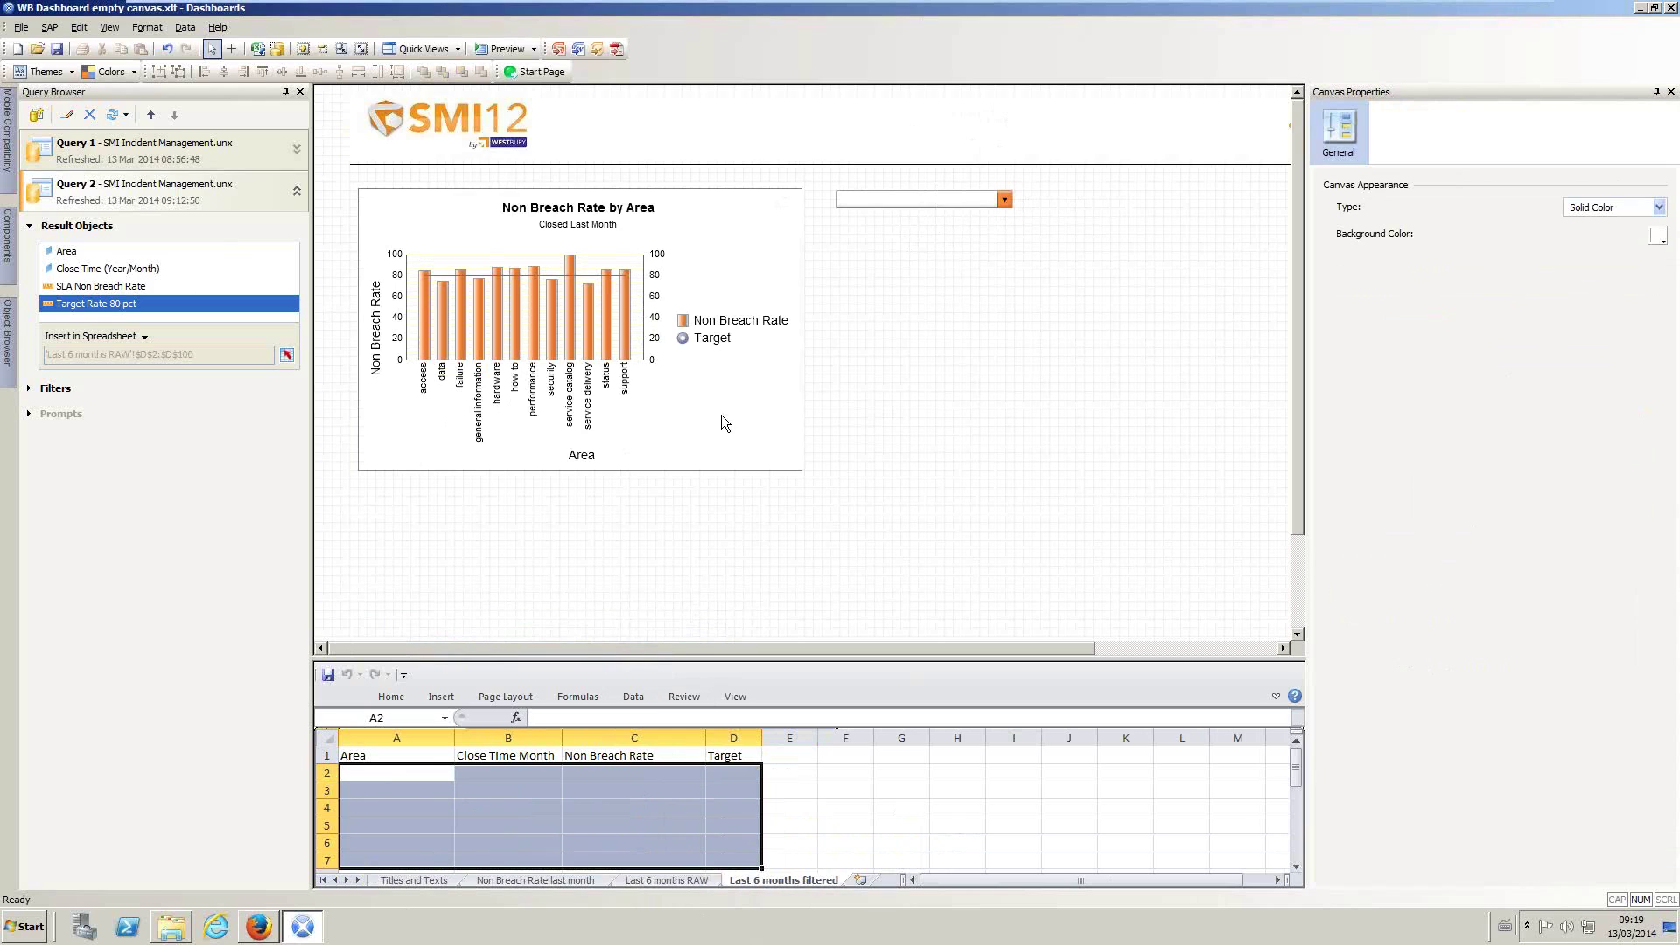
pyautogui.click(737, 245)
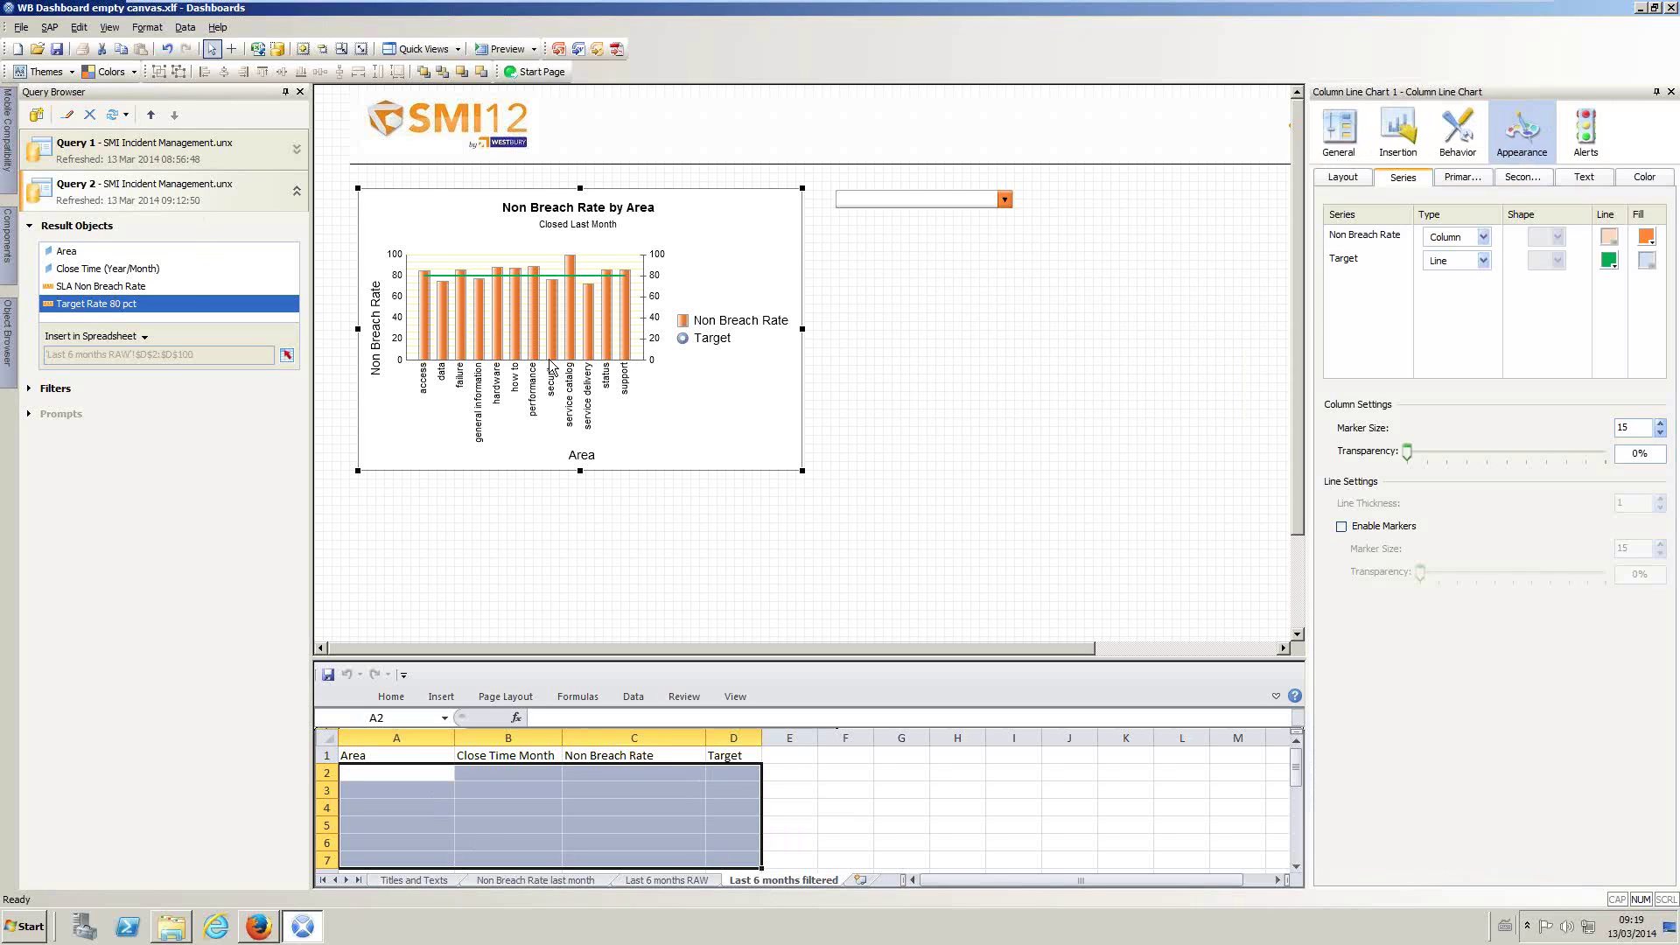
pyautogui.rightClick(692, 251)
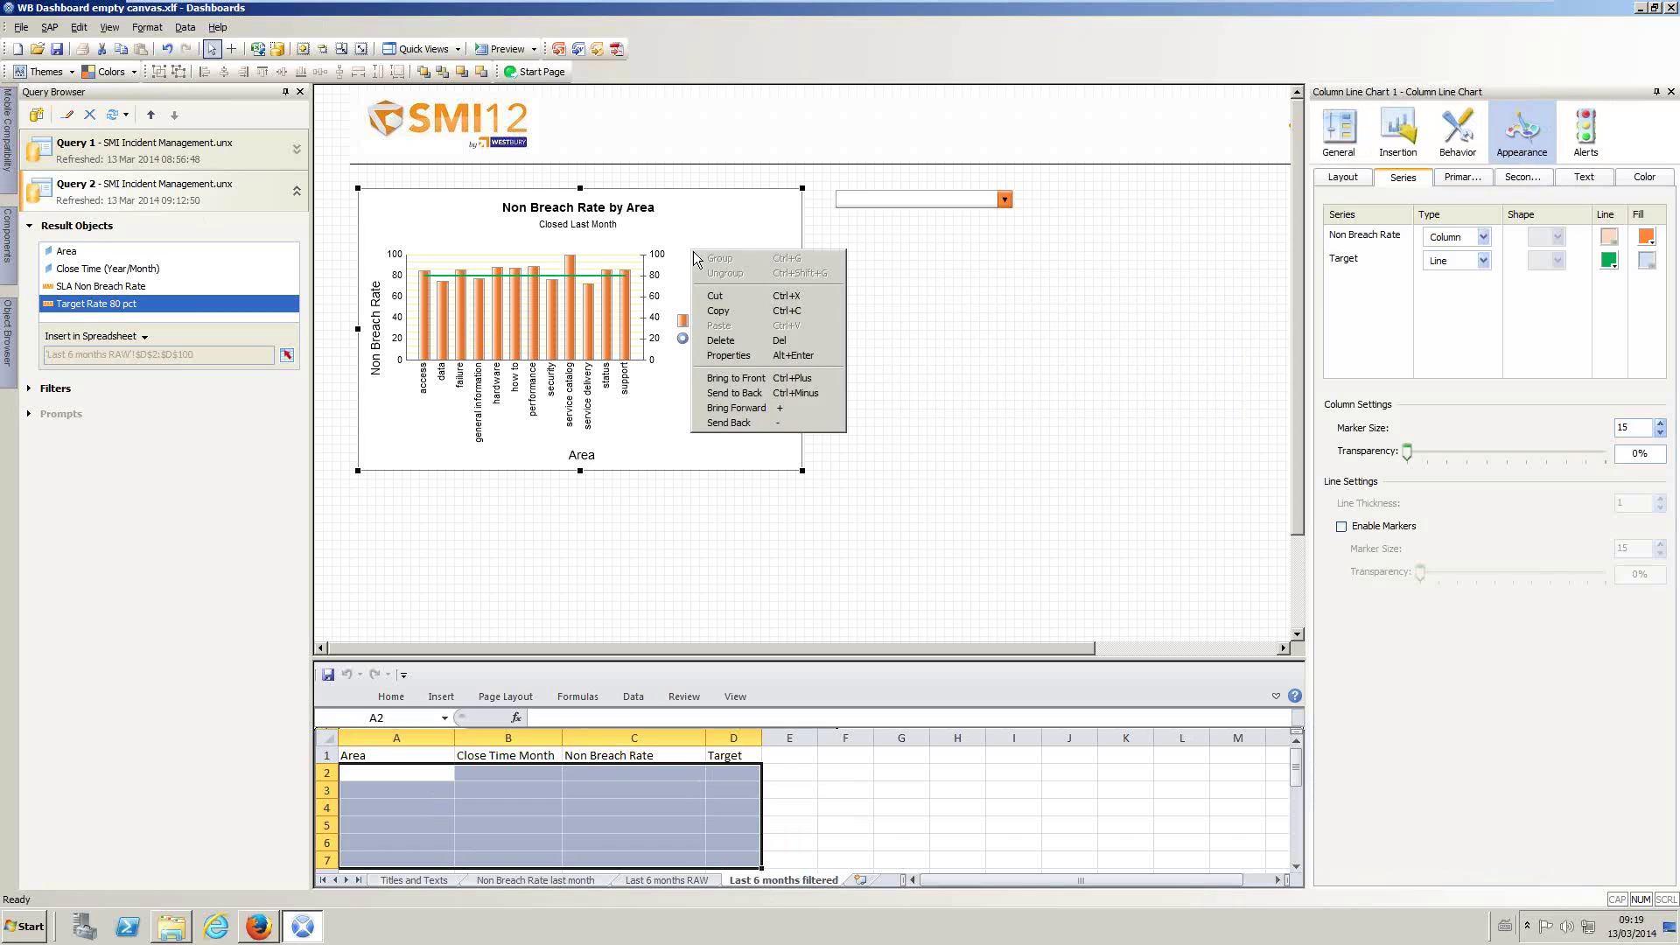
pyautogui.click(722, 311)
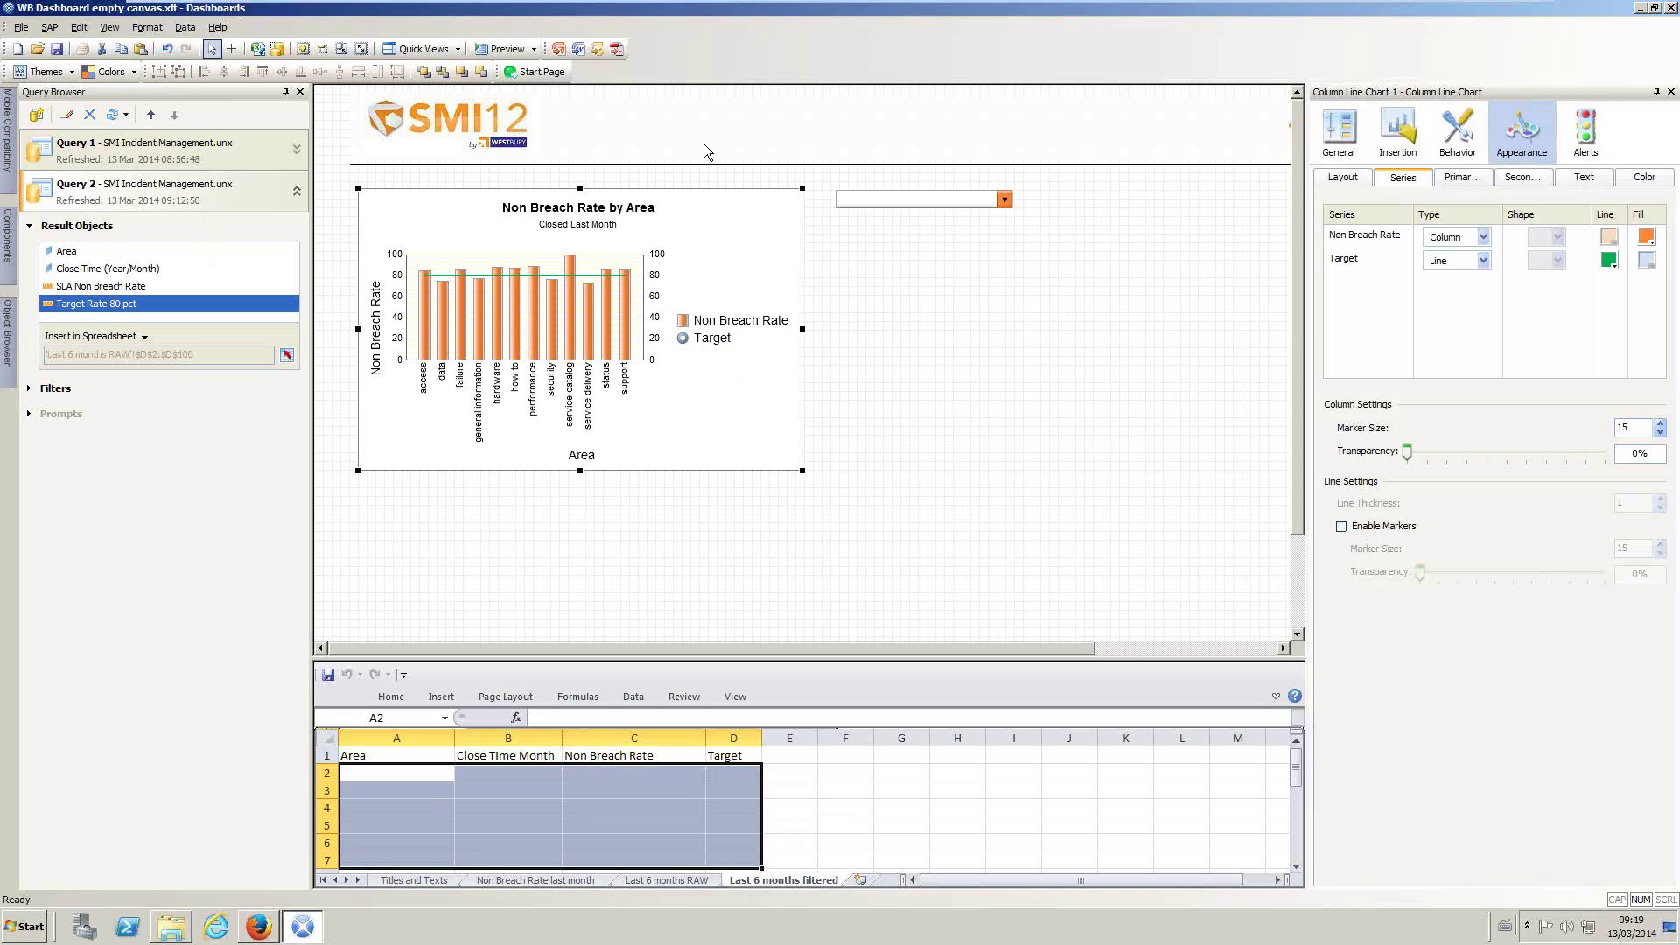
pyautogui.rightClick(705, 251)
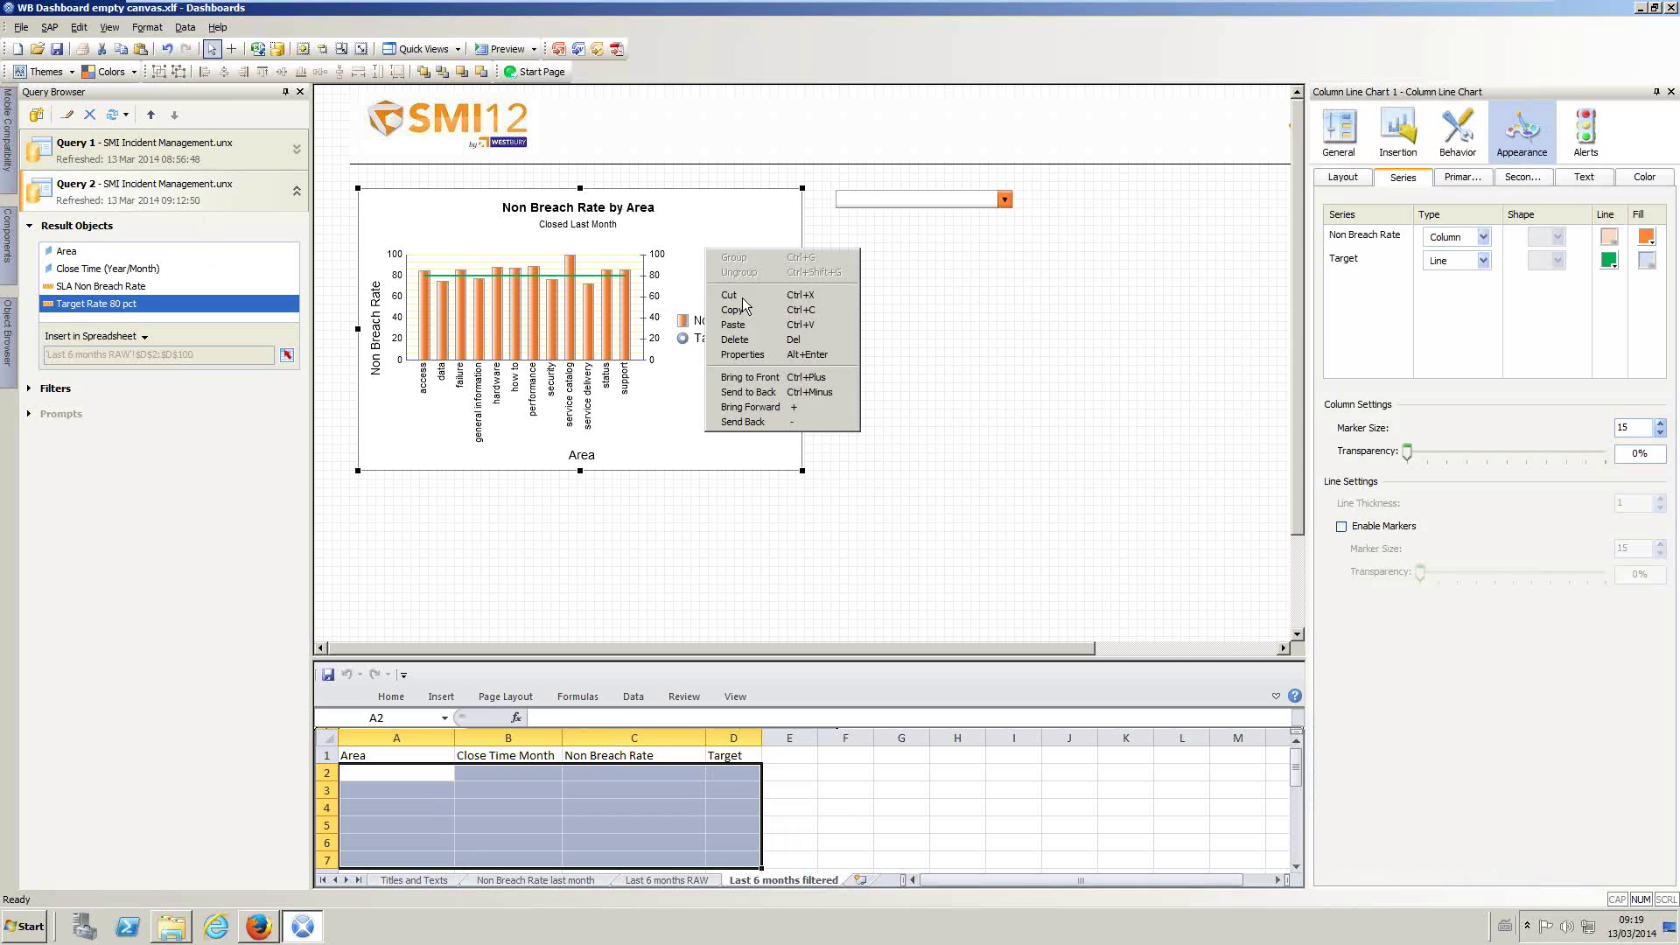
pyautogui.click(758, 324)
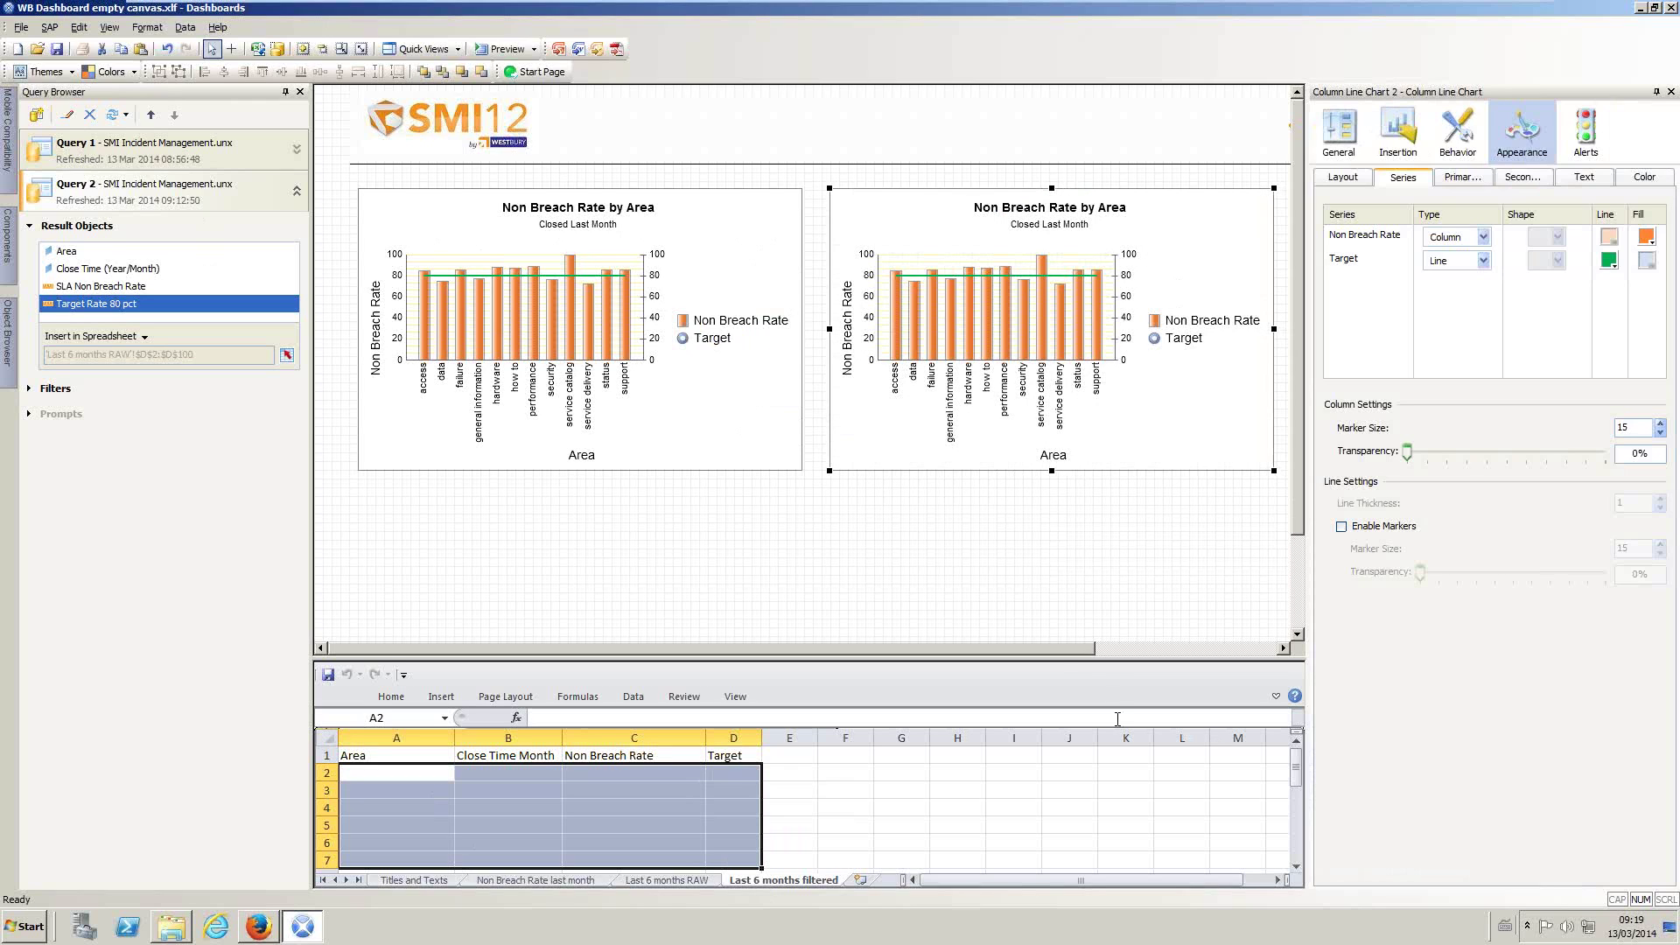
# Step: Place the duplicated chart beside the original one and widen it
pyautogui.moveTo(1055, 651); pyautogui.dragTo(1164, 649)
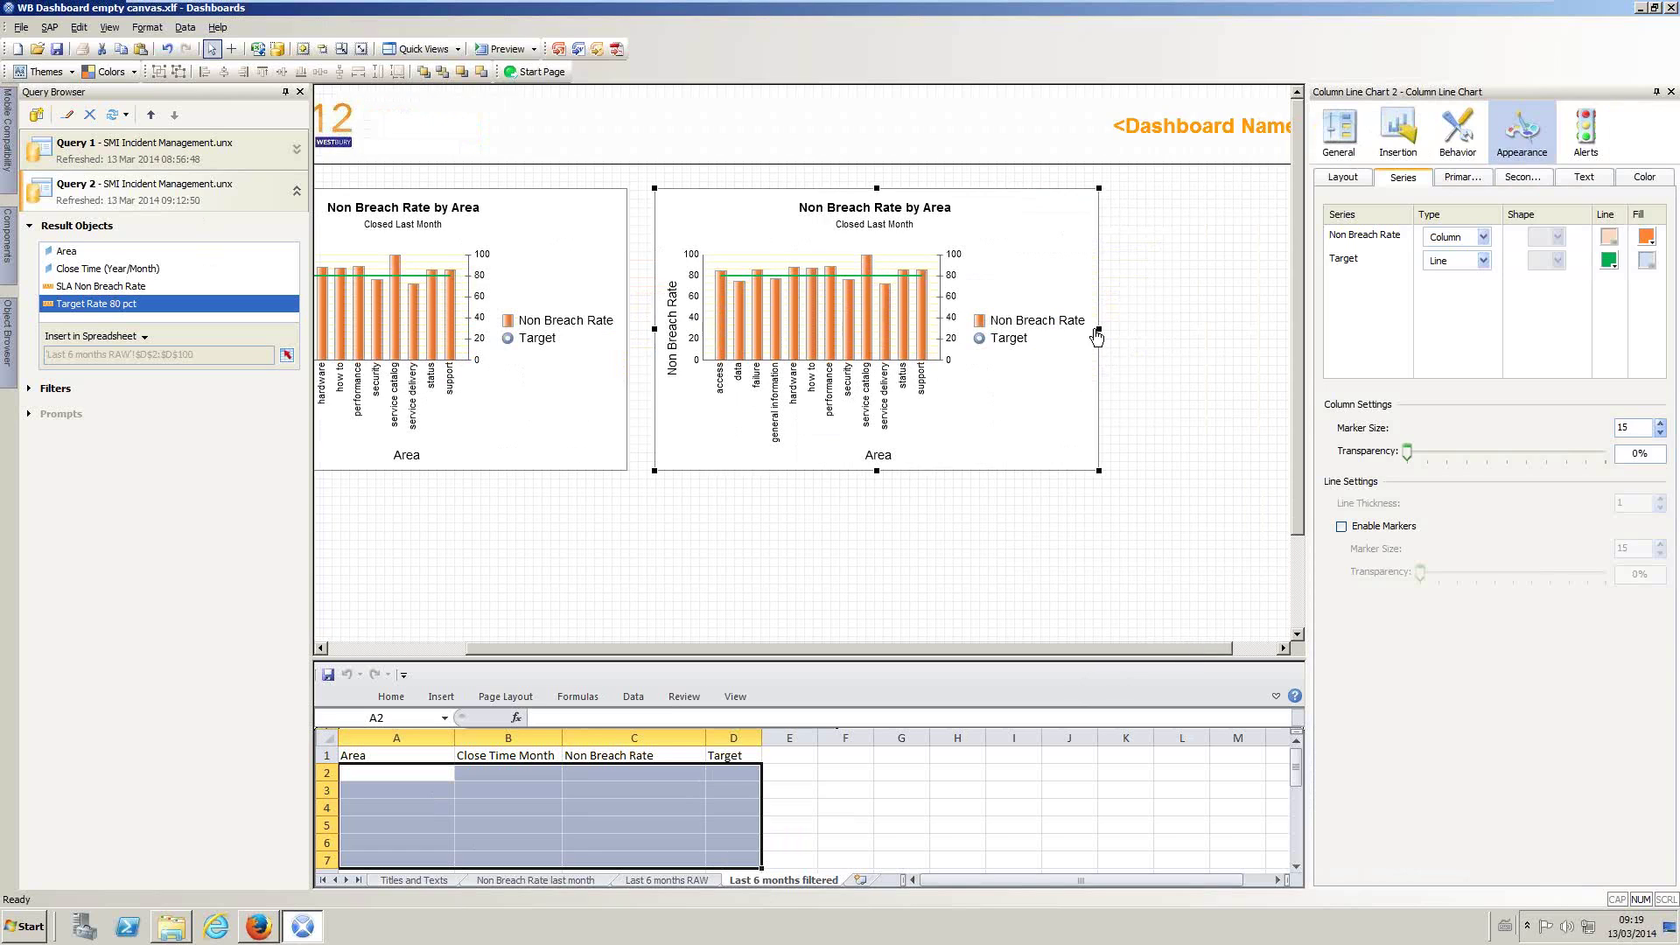
pyautogui.click(1101, 338)
pyautogui.moveTo(1108, 329); pyautogui.dragTo(1255, 329)
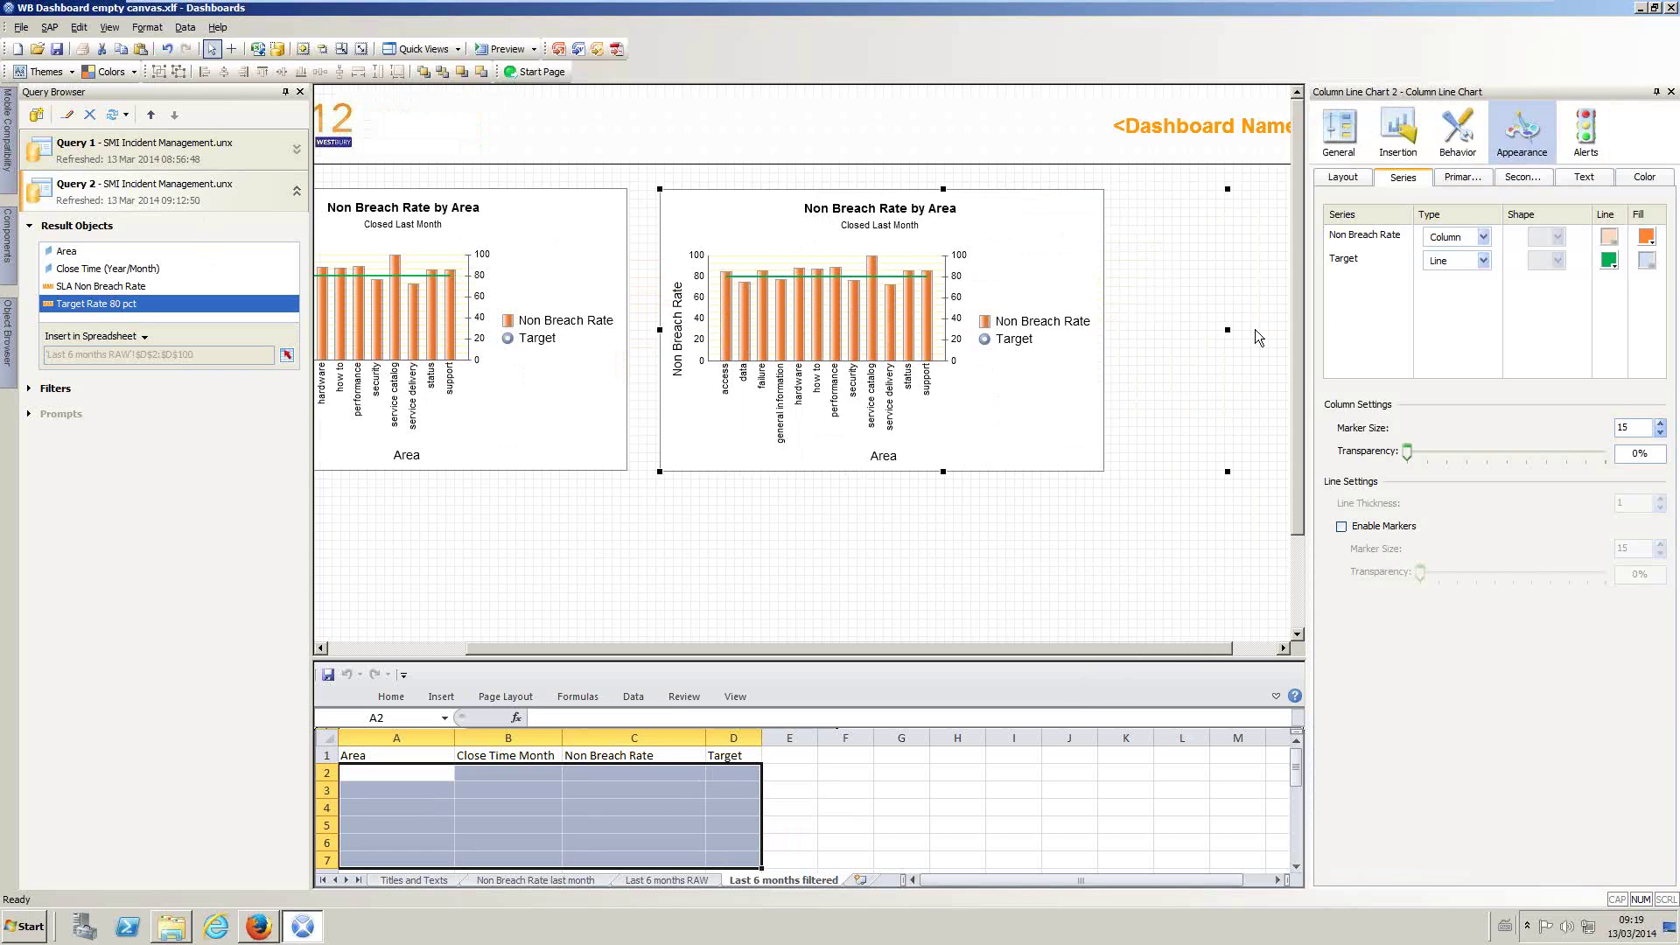
# Step: Send the duplicated chart behind the combo box and narrow the chart slightly
pyautogui.rightClick(780, 254)
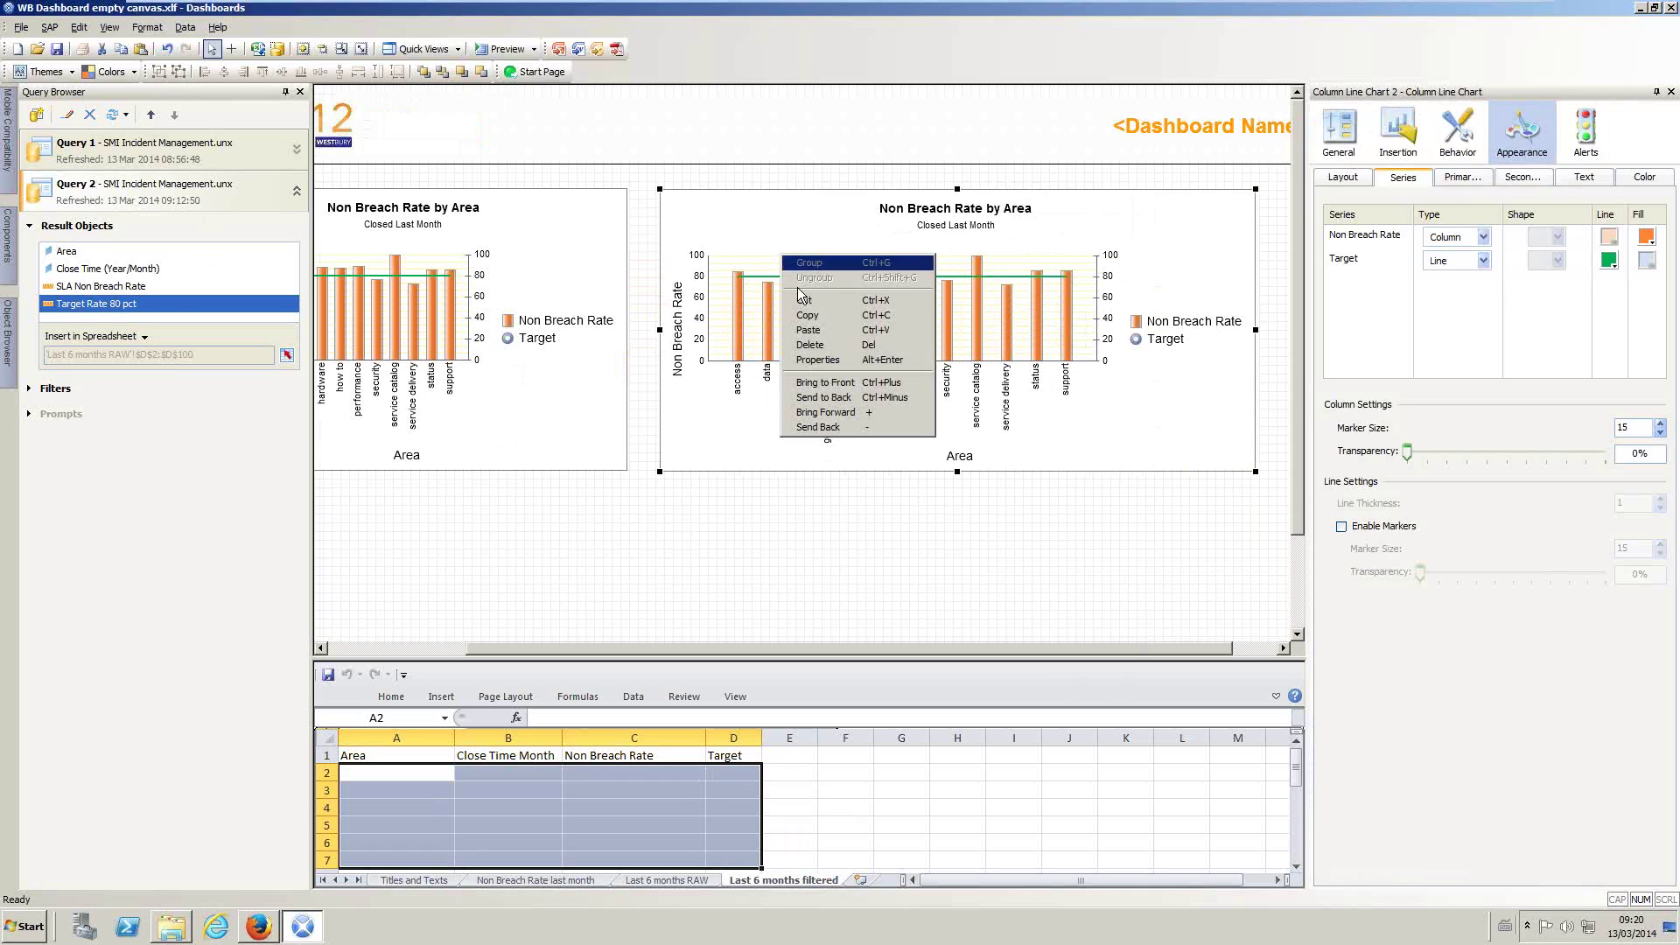
pyautogui.click(840, 390)
pyautogui.click(758, 200)
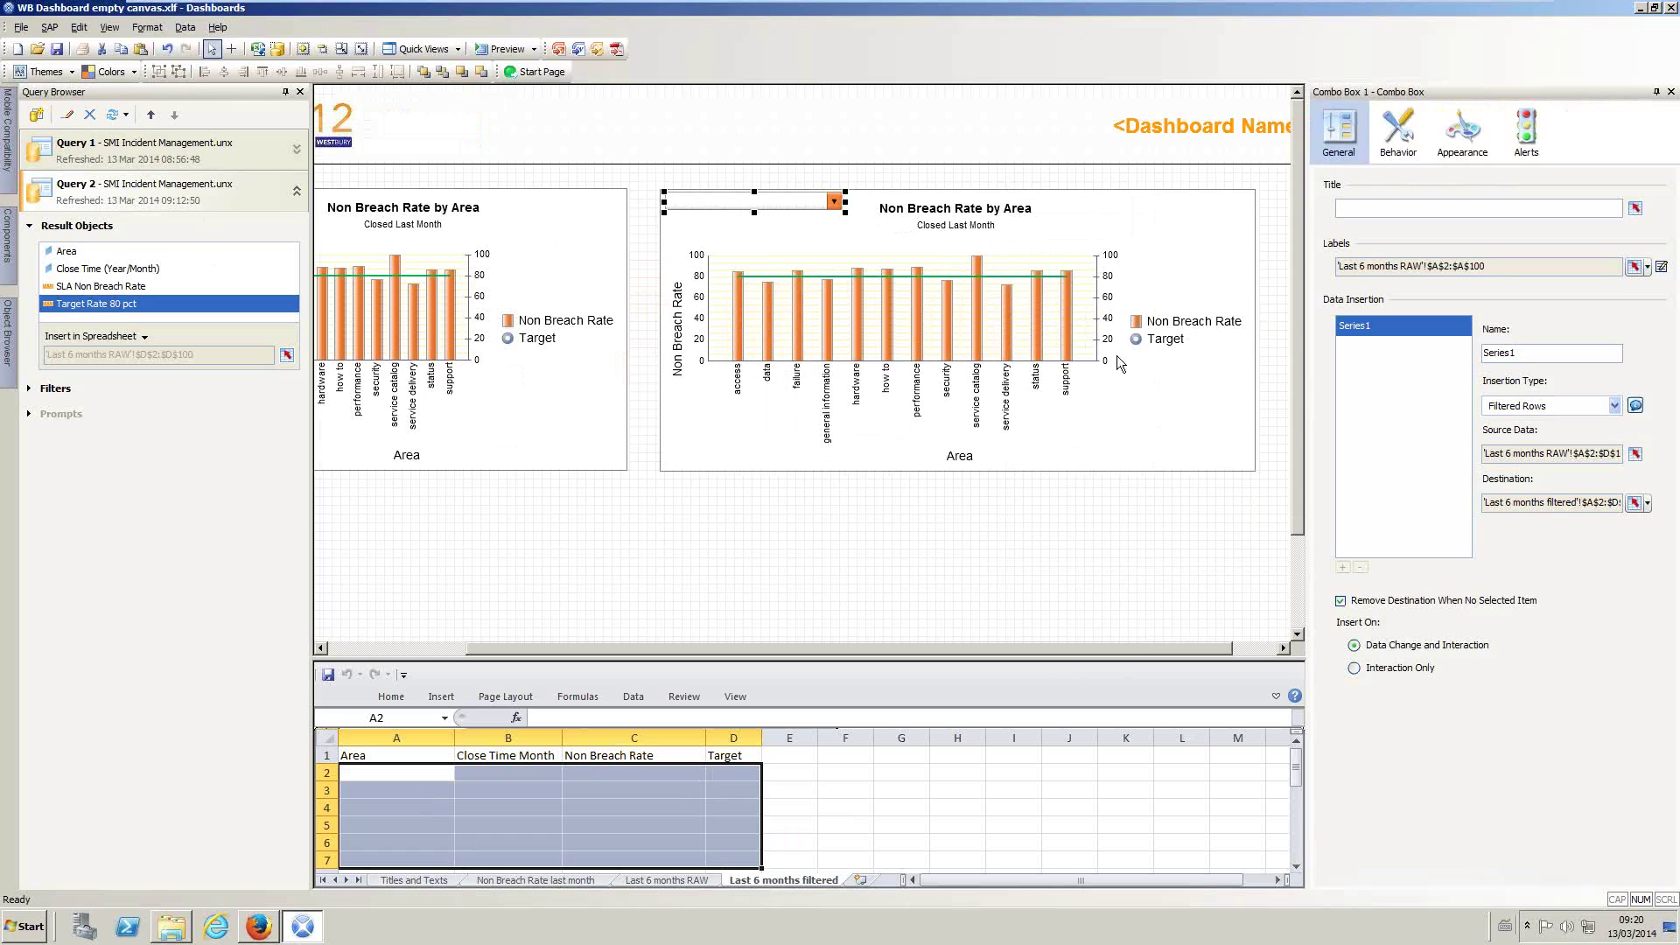
pyautogui.click(1236, 324)
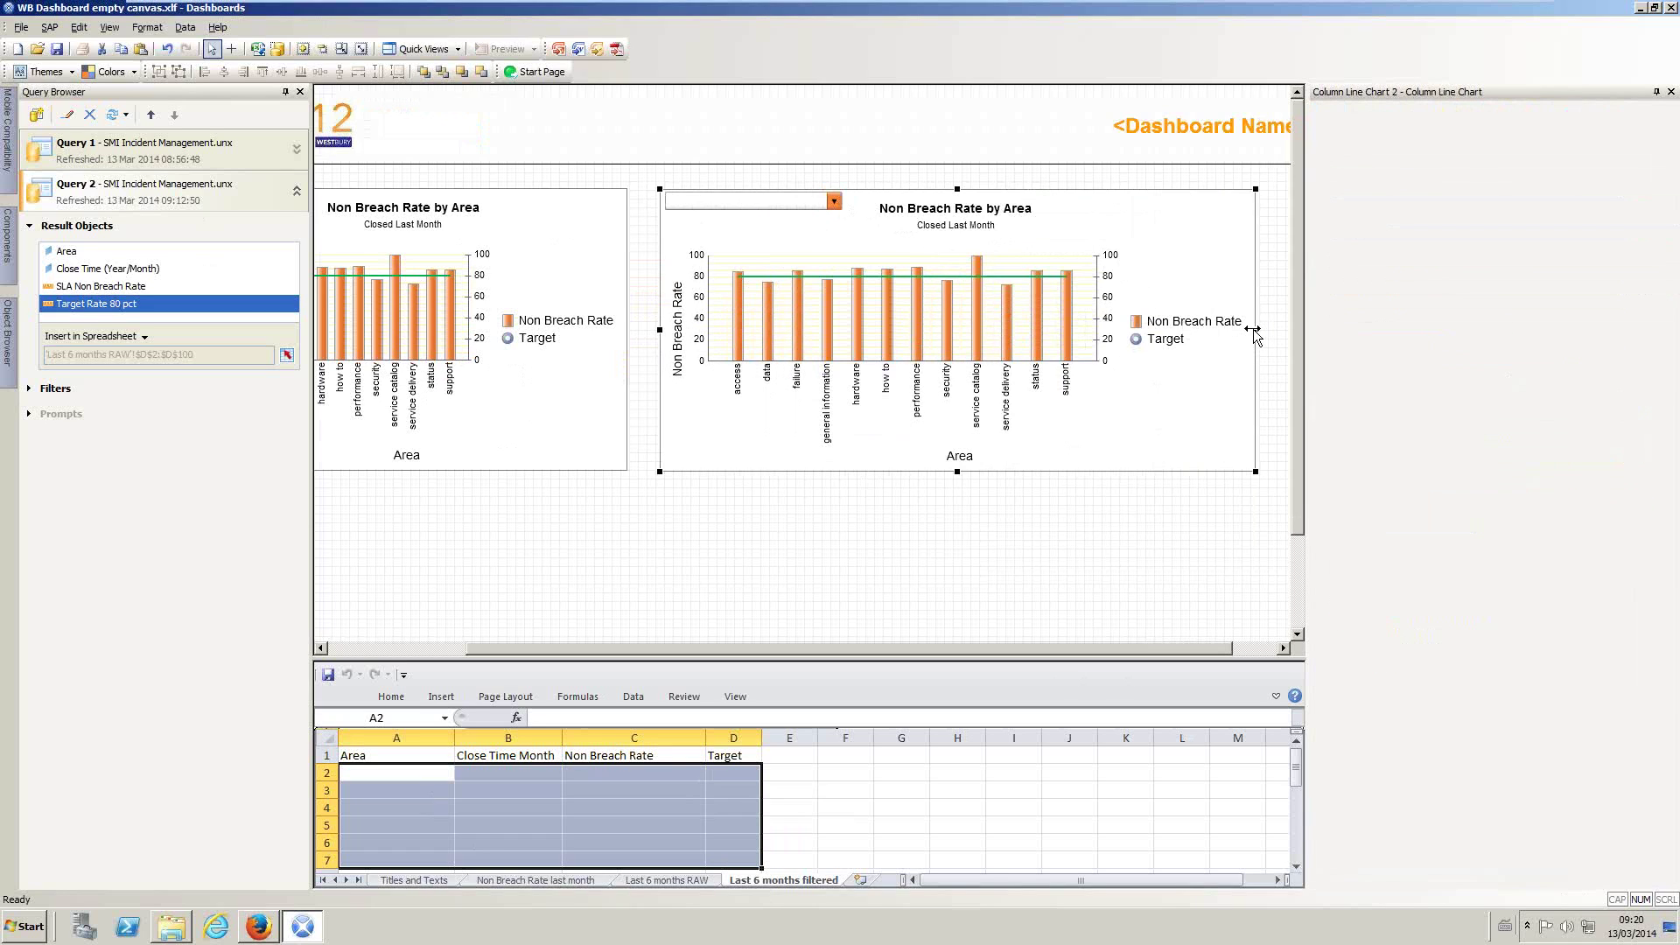
pyautogui.moveTo(1253, 329); pyautogui.dragTo(1194, 331)
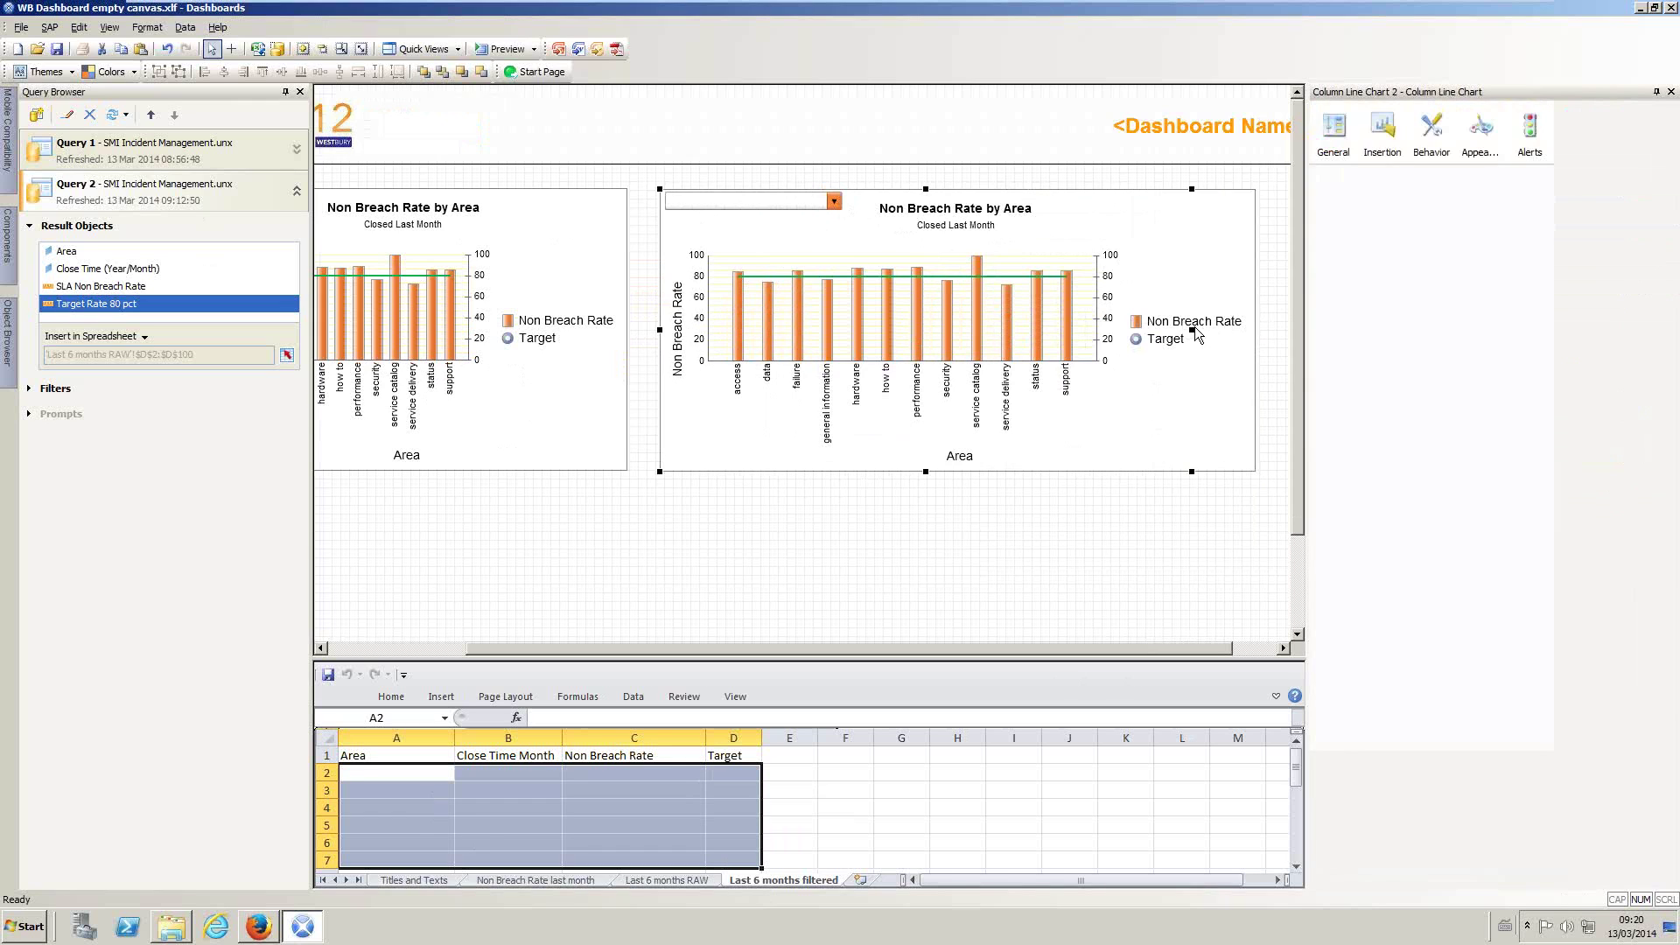
# Step: Make the combo box ignore blank cells in values, and nudge it slightly down on the duplicated chart
pyautogui.click(734, 203)
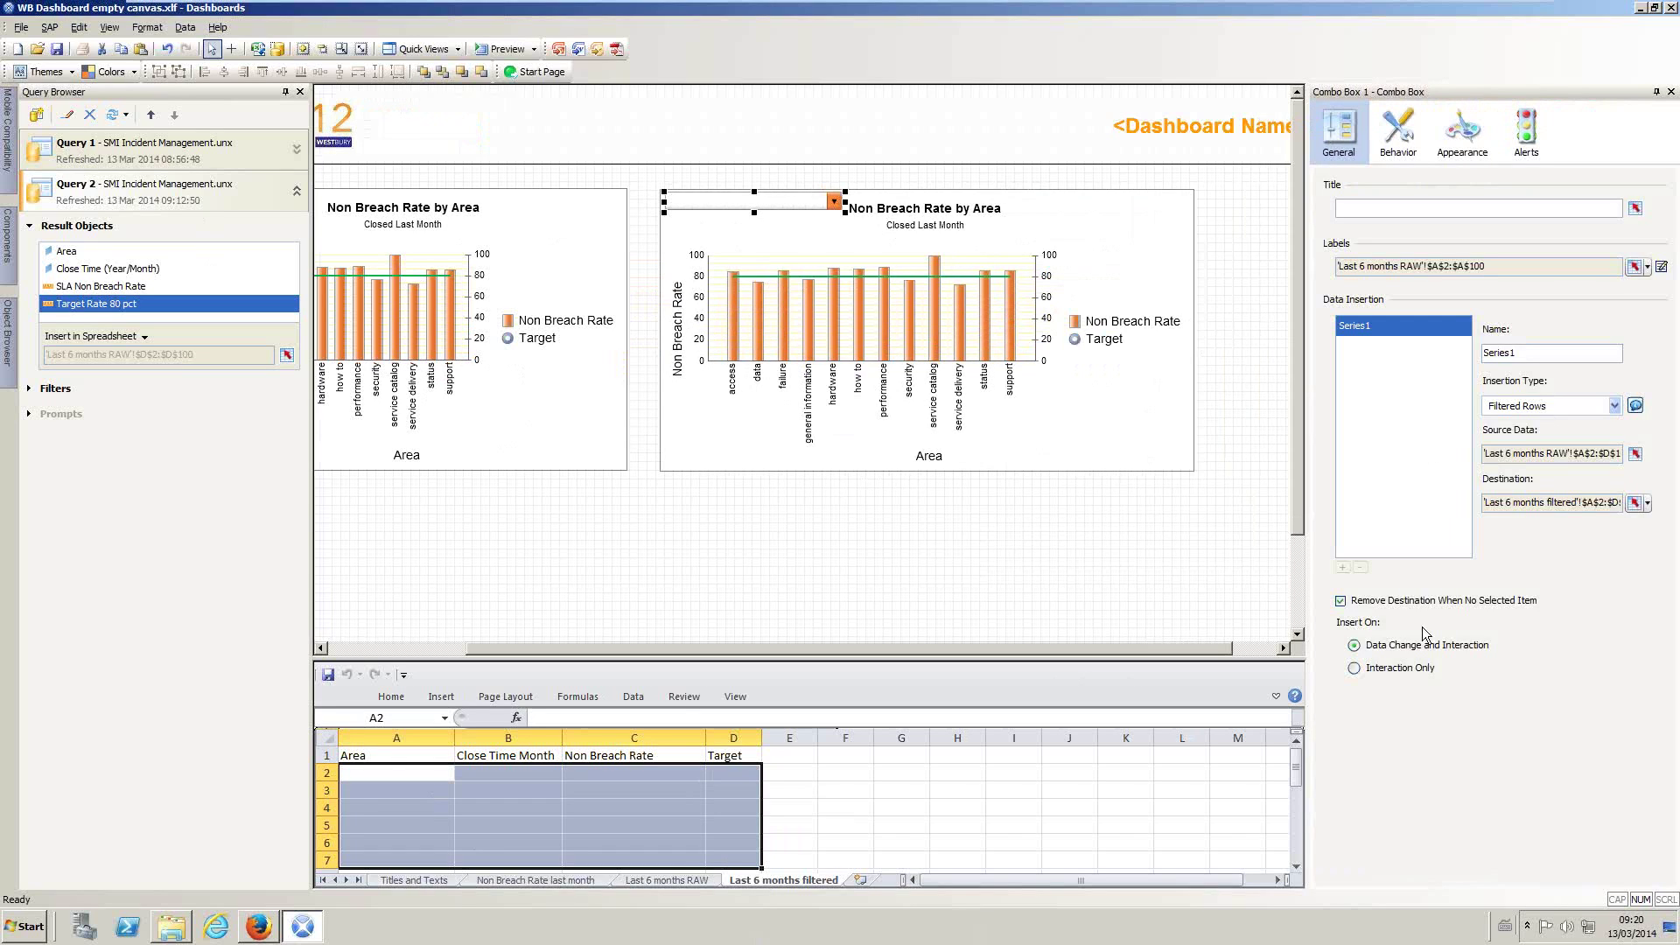
pyautogui.click(1417, 135)
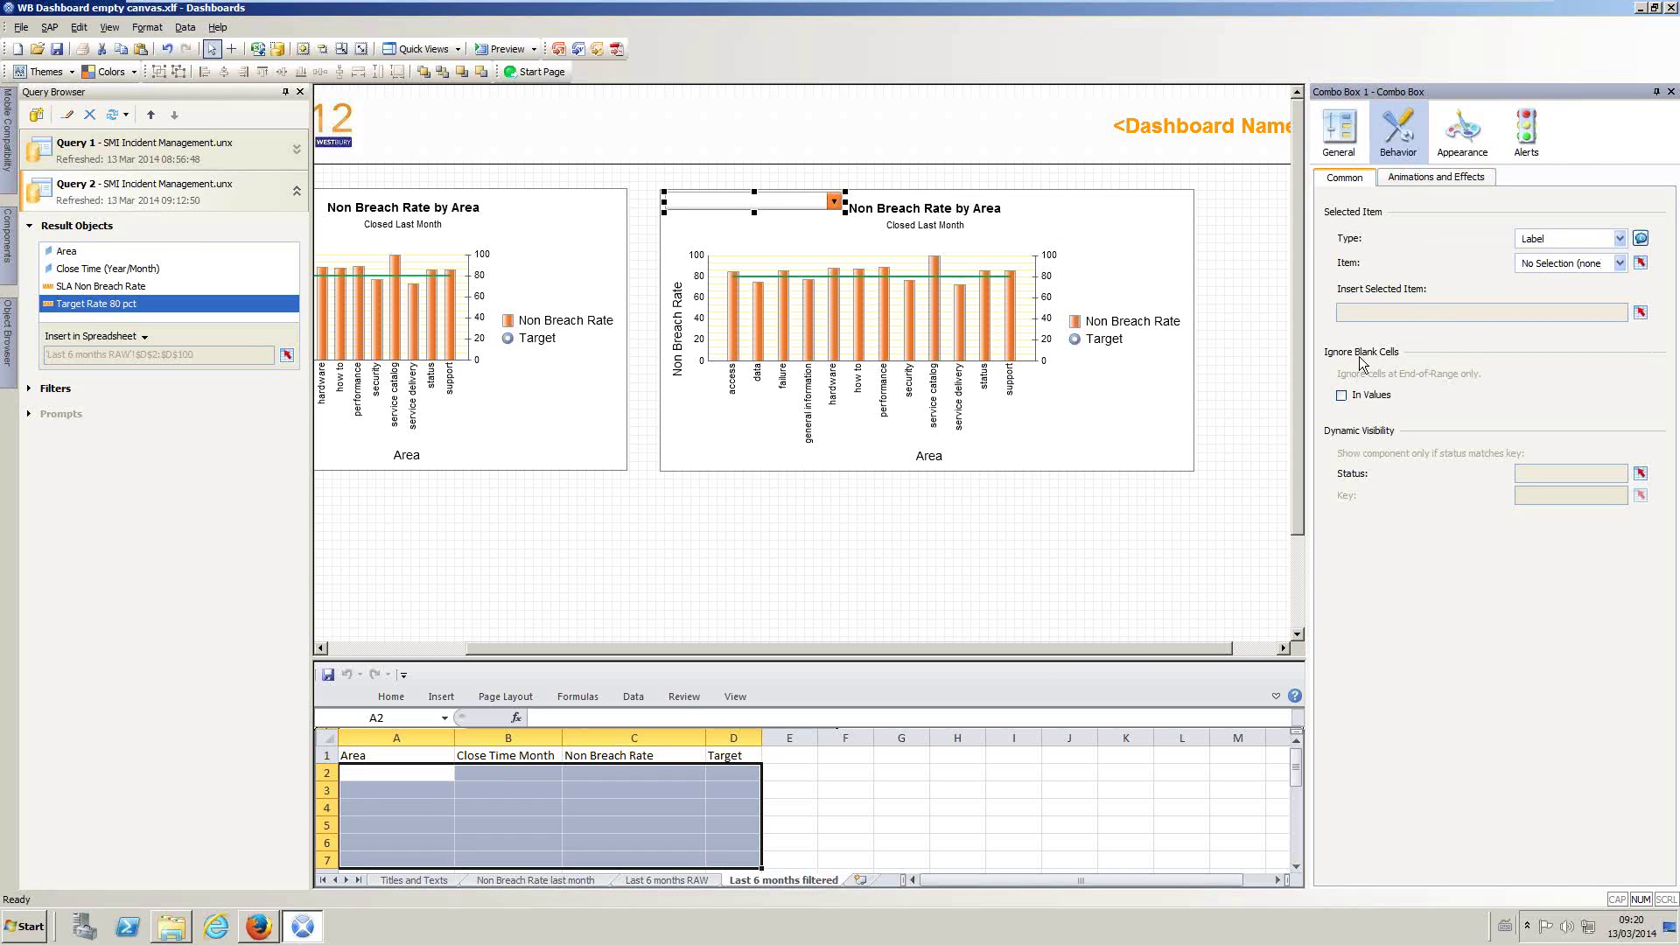
pyautogui.click(1342, 395)
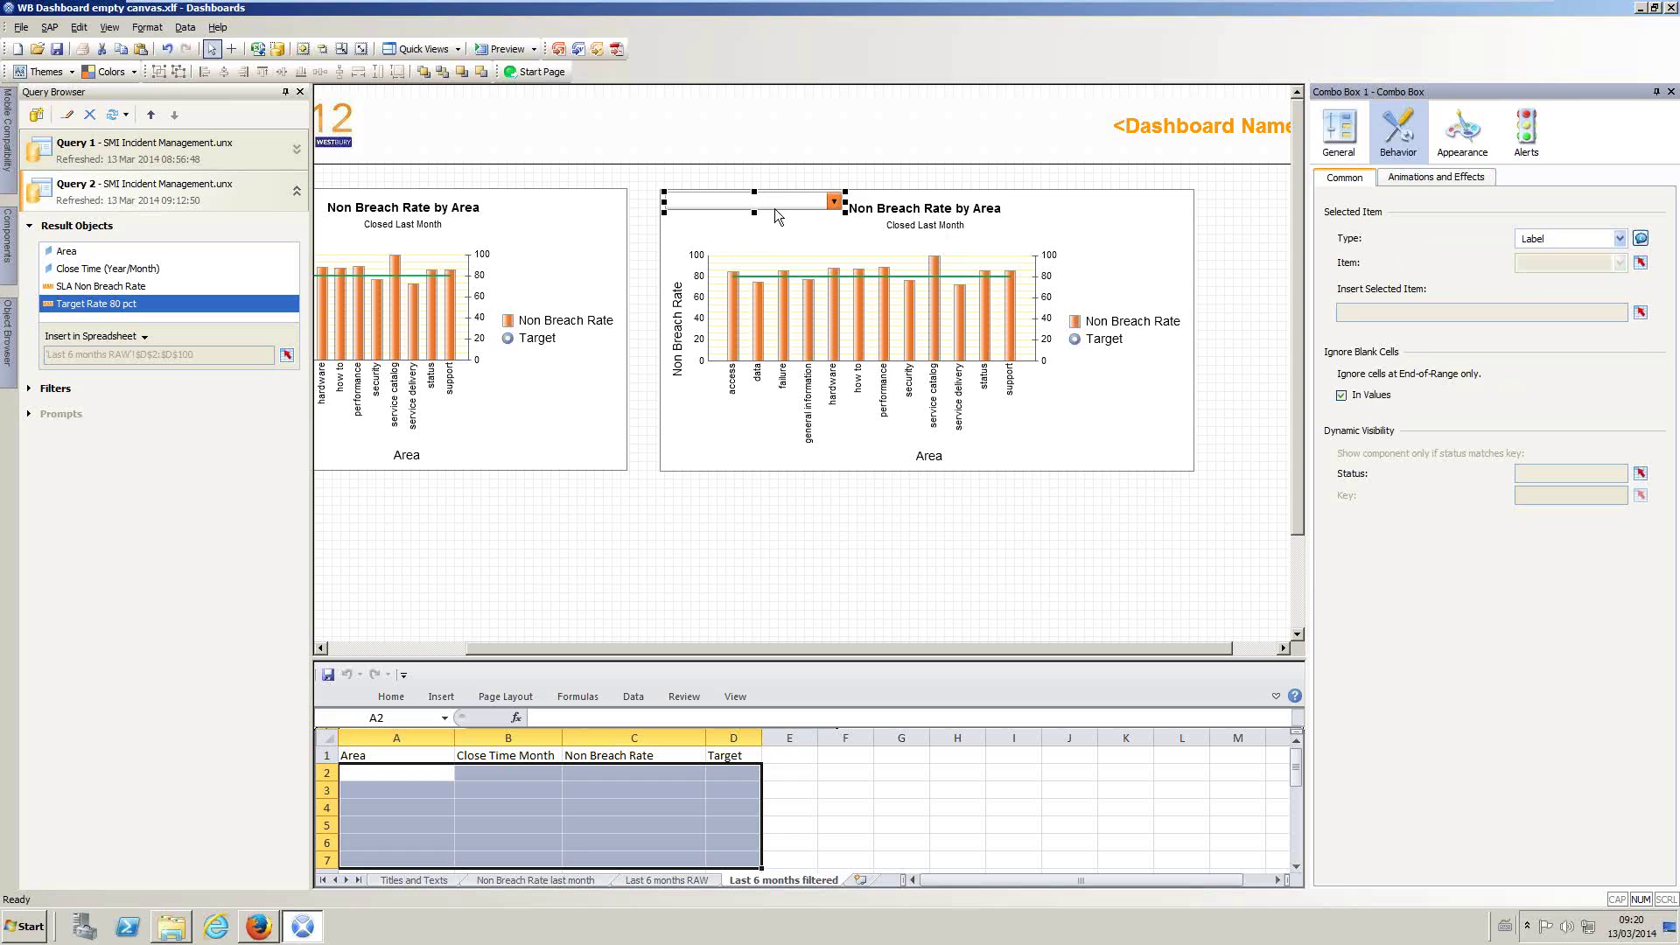
pyautogui.moveTo(771, 208); pyautogui.dragTo(770, 214)
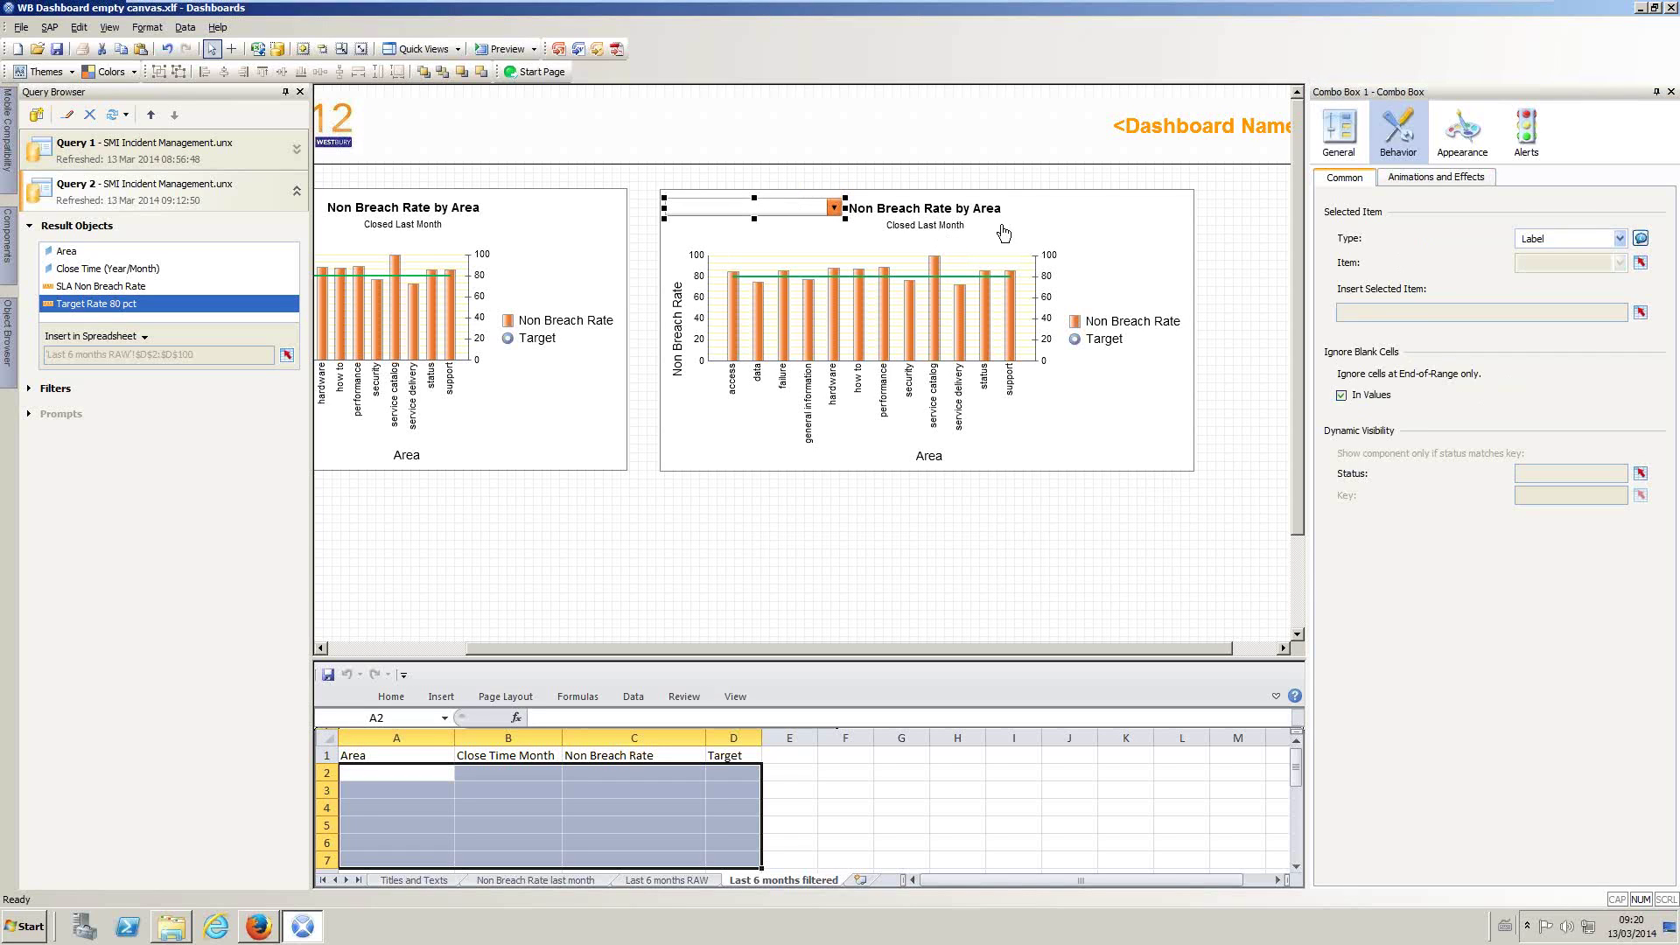
# Step: Change the duplicated chart's title to "Non Breach Rate by Month"
pyautogui.click(1002, 229)
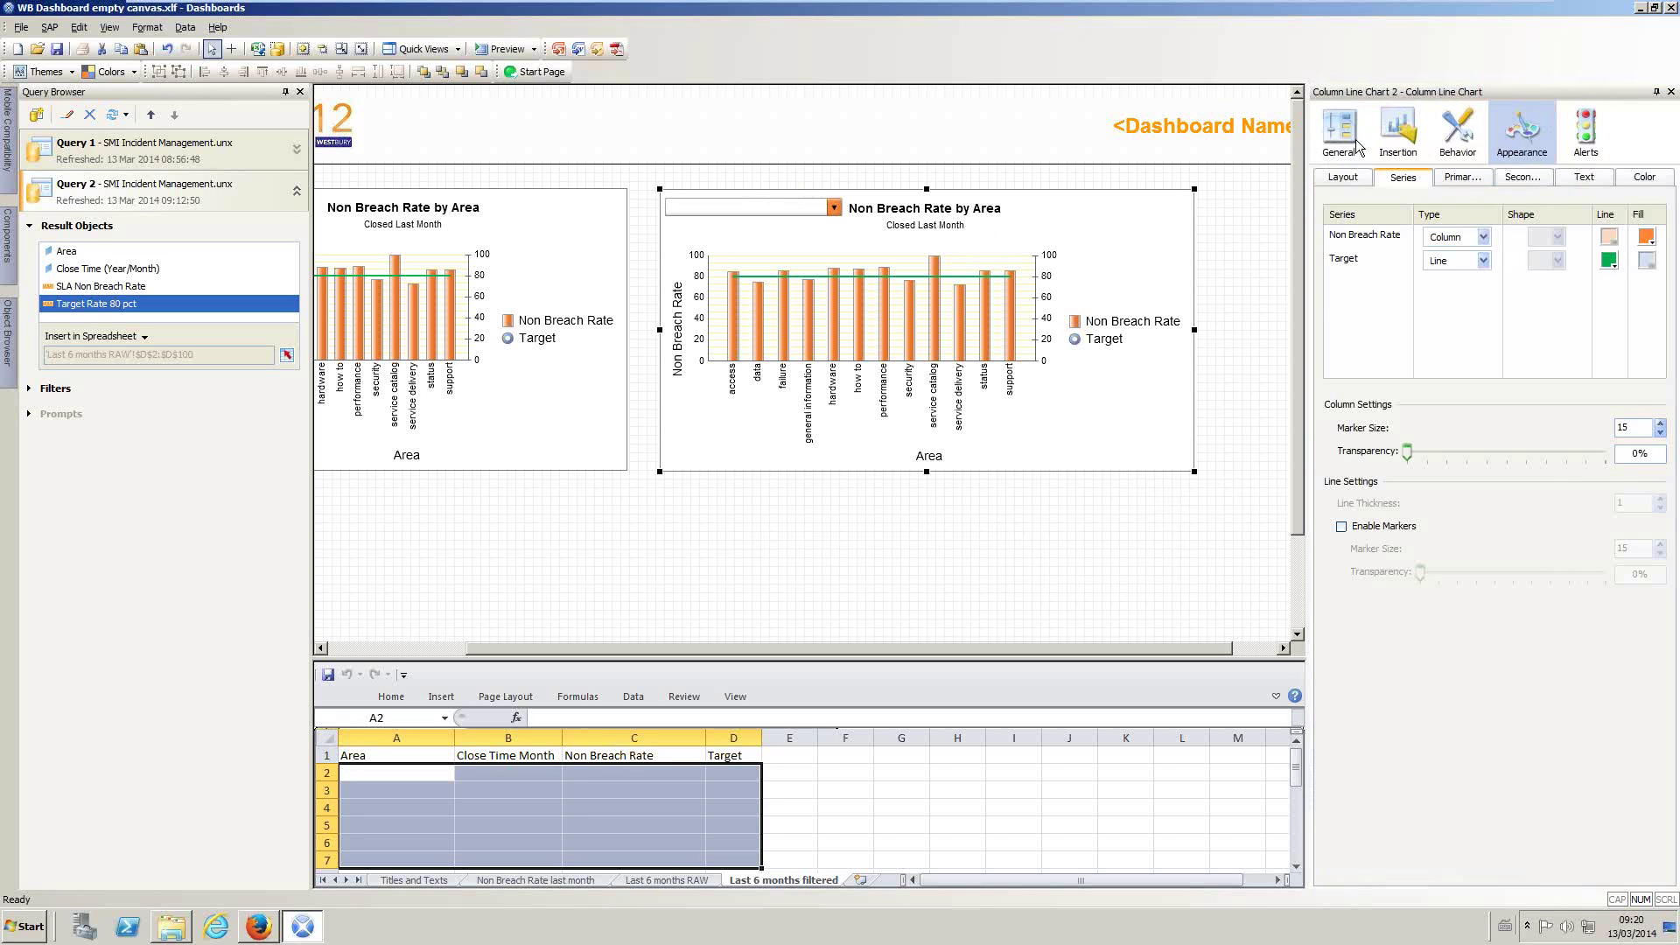
pyautogui.click(1356, 147)
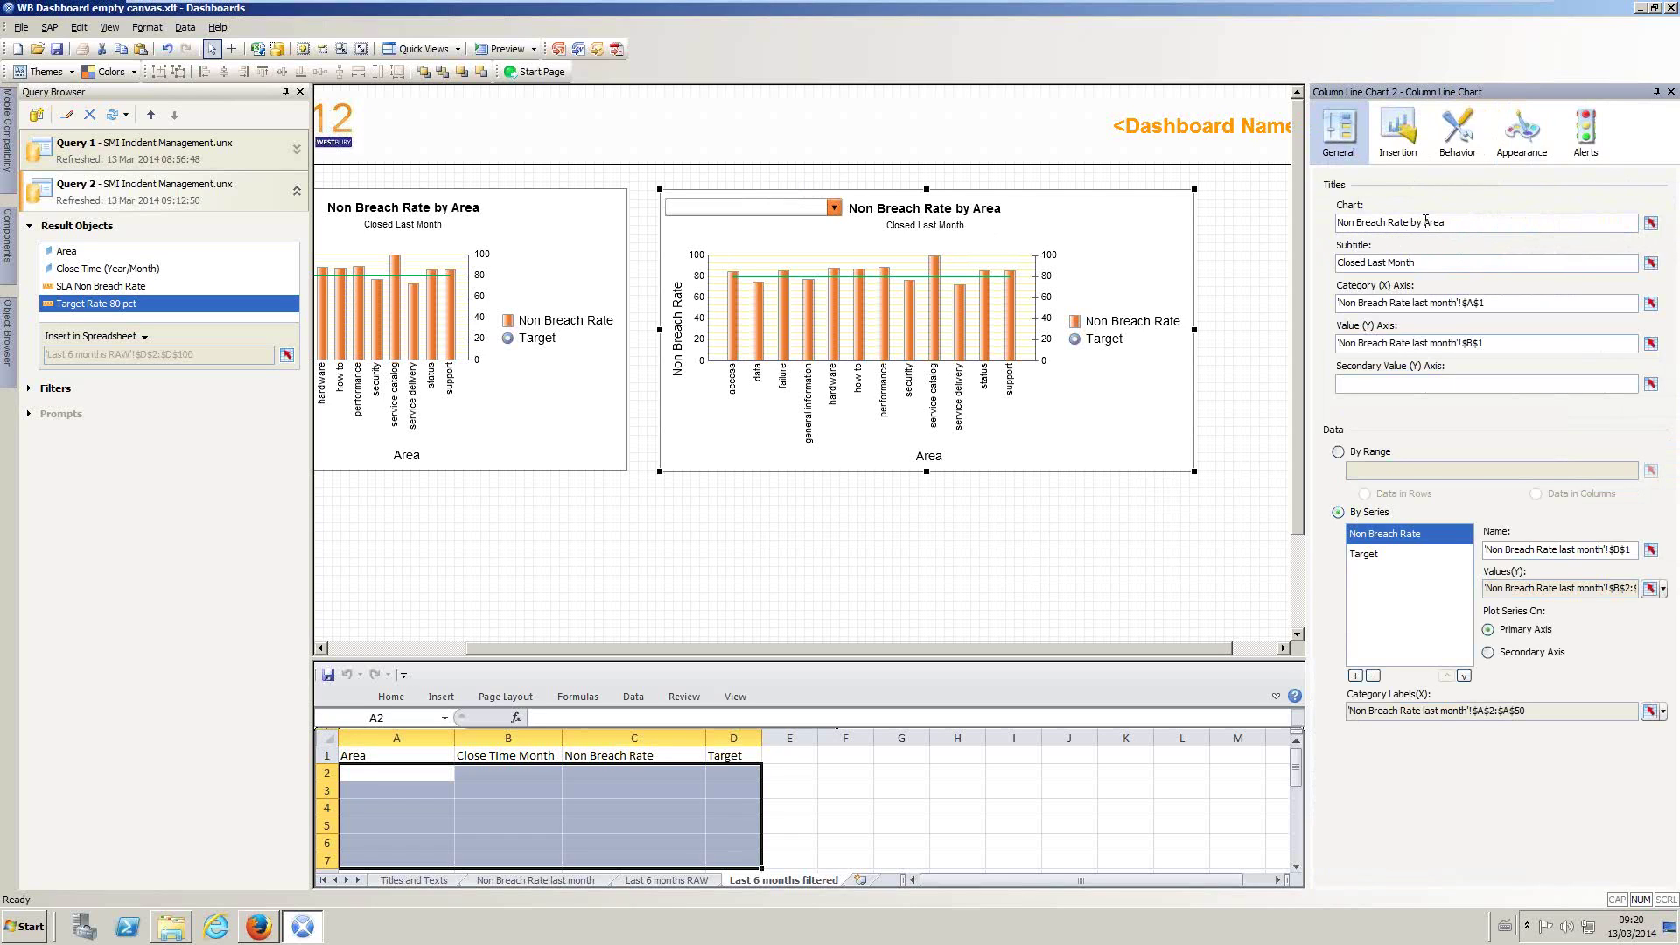
pyautogui.moveTo(1426, 224); pyautogui.dragTo(1509, 233)
pyautogui.write('Month')
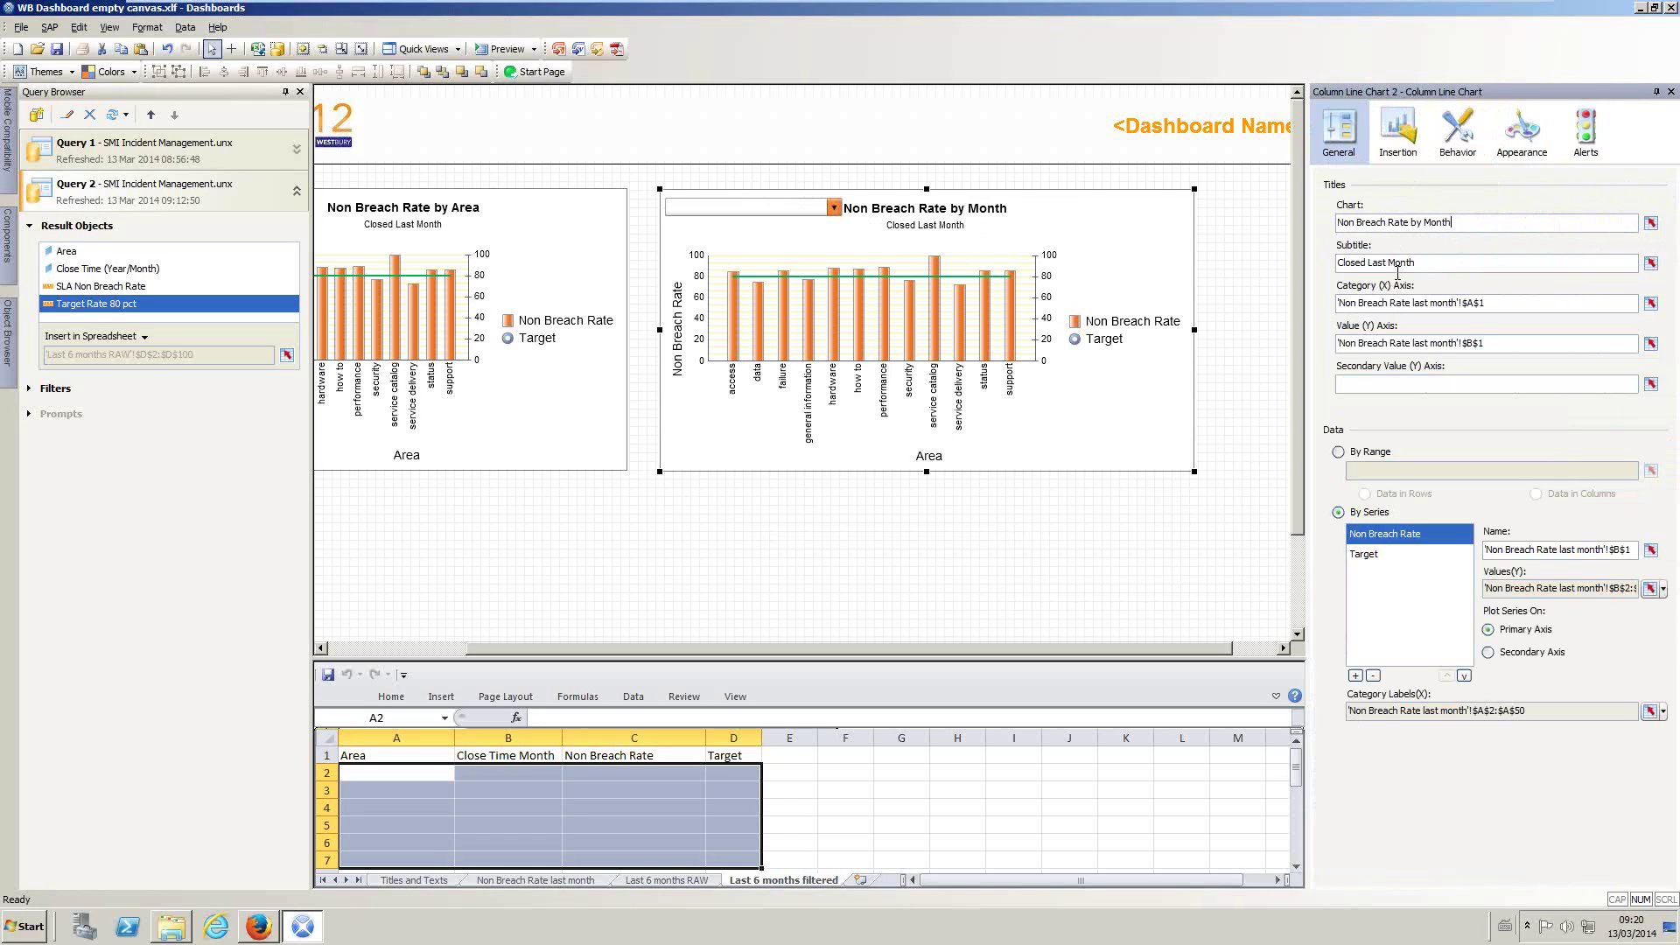
# Step: Replace the duplicated chart's subtitle with "For selected Area"
pyautogui.press('Tab')
pyautogui.write('For sleected')
pyautogui.press('BackSpace')
pyautogui.press('BackSpace')
pyautogui.press('BackSpace')
pyautogui.press('BackSpace')
pyautogui.press('BackSpace')
pyautogui.press('BackSpace')
pyautogui.write('lected Area')
# Step: Link the Non Breach Rate by Month chart's category (X) axis title to B1 on the Last 6 months filtered worksheet
pyautogui.click(1531, 305)
pyautogui.click(1651, 303)
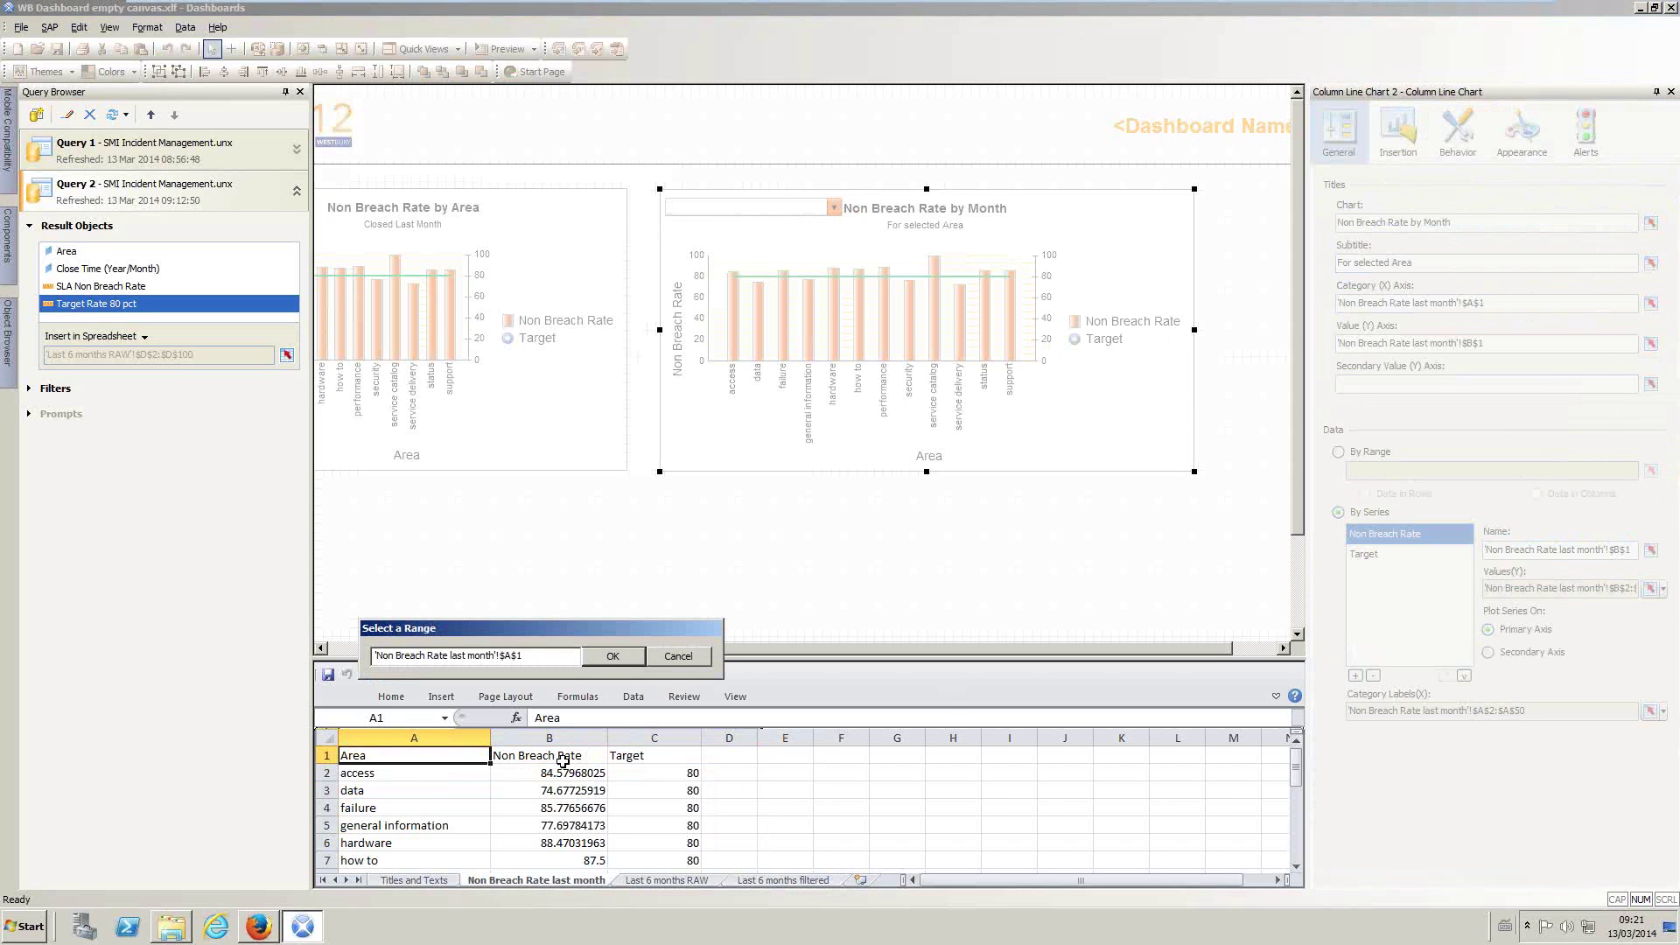
pyautogui.click(775, 882)
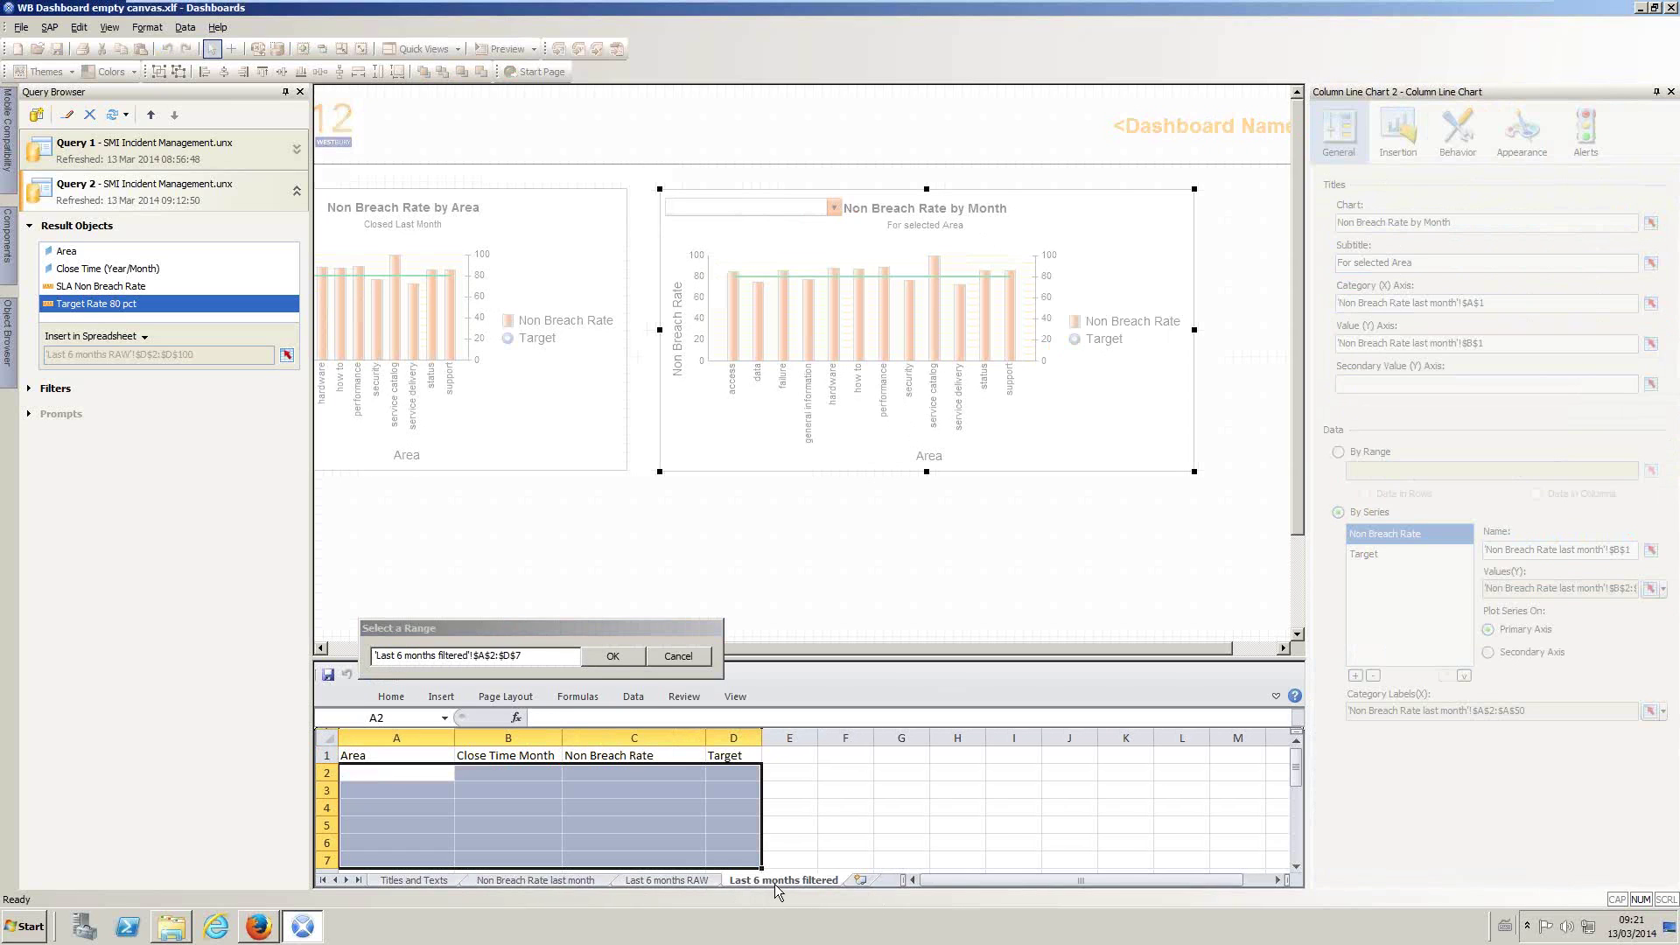
pyautogui.click(540, 756)
pyautogui.click(611, 658)
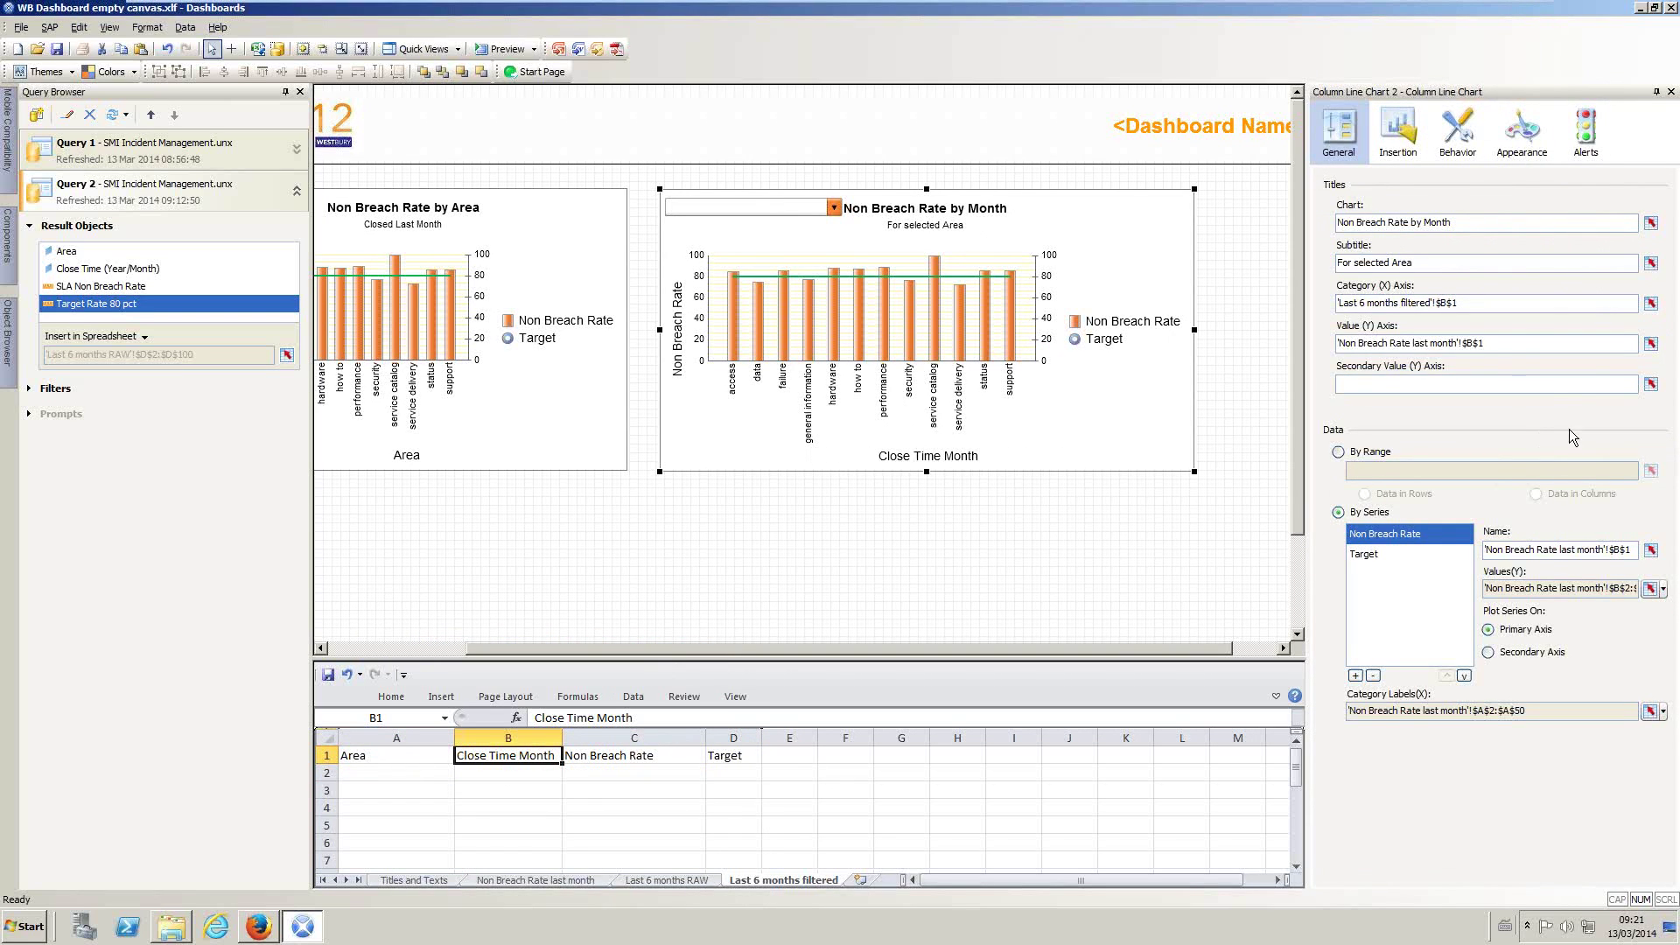
# Step: Link the Non Breach Rate by Month chart's value (Y) axis title to C1 on the Last 6 months filtered worksheet
pyautogui.click(1651, 346)
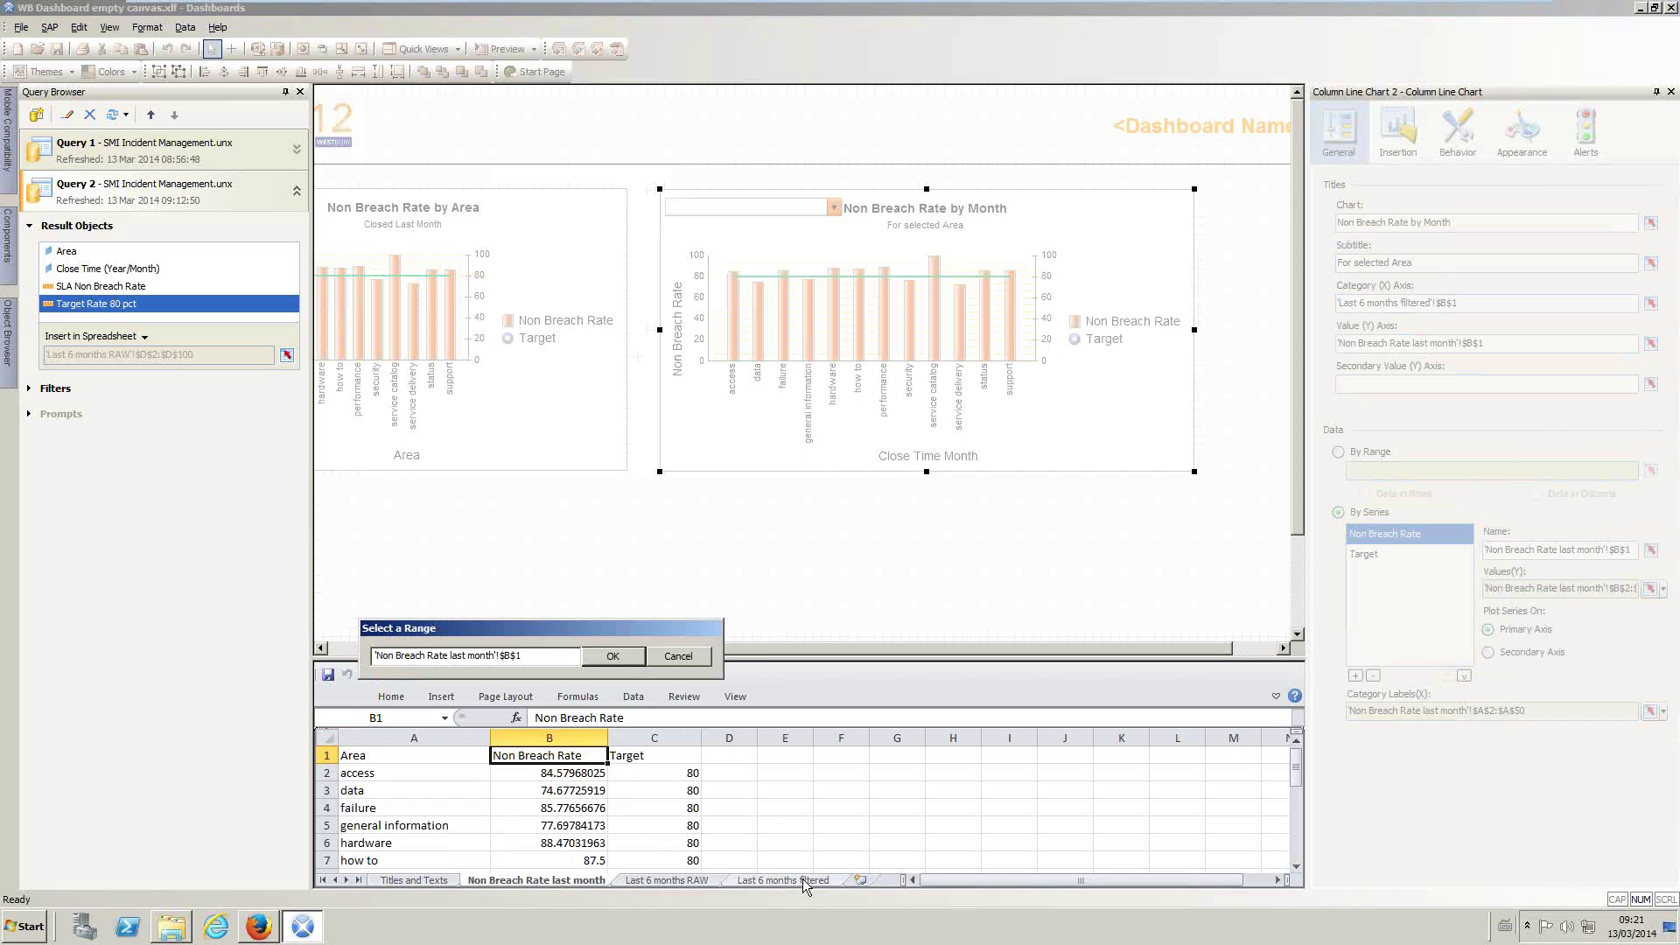
pyautogui.click(805, 882)
pyautogui.click(617, 756)
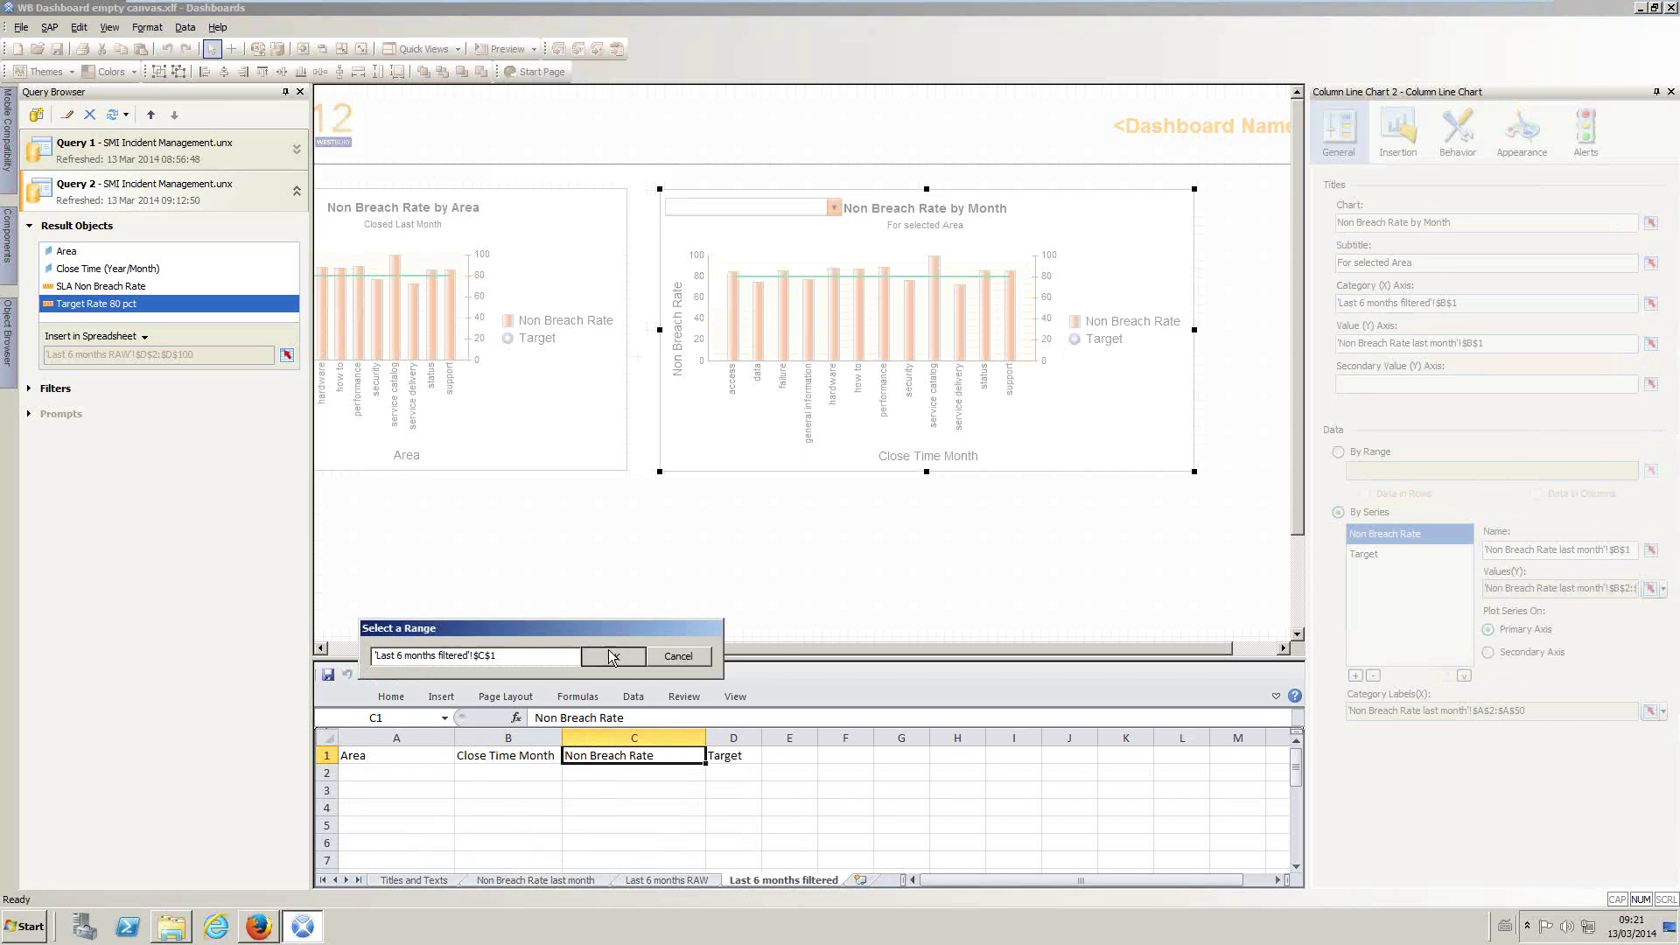
pyautogui.click(611, 657)
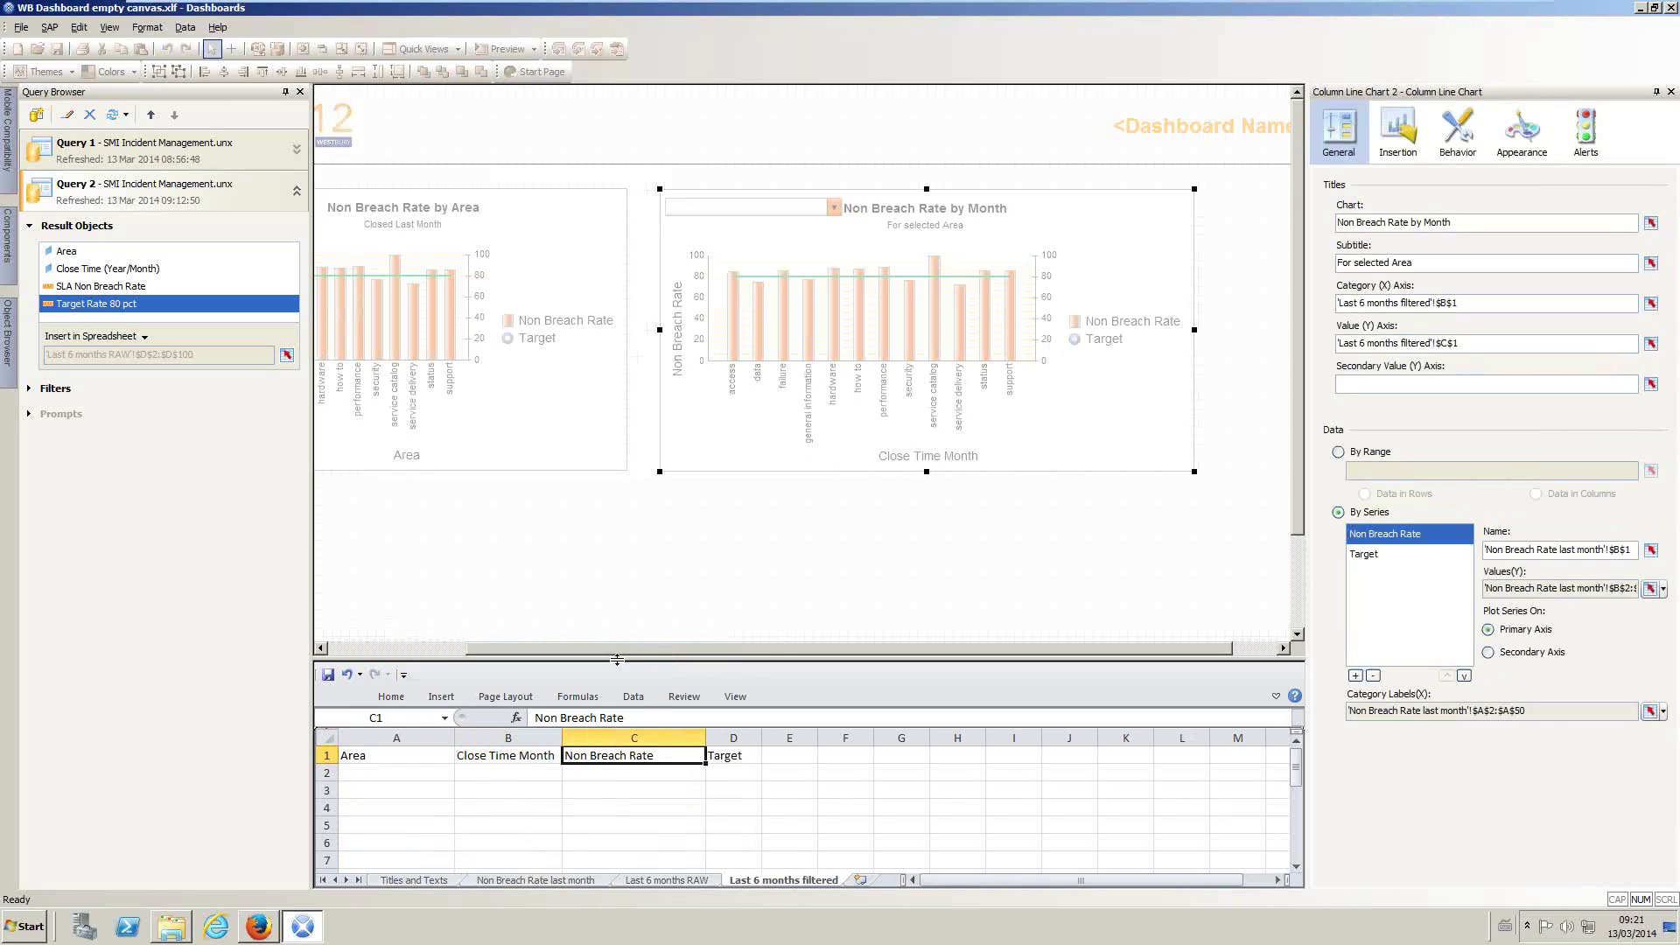
# Step: Link the Non Breach Rate series name to C1 on the Last 6 months filtered worksheet
pyautogui.click(1389, 536)
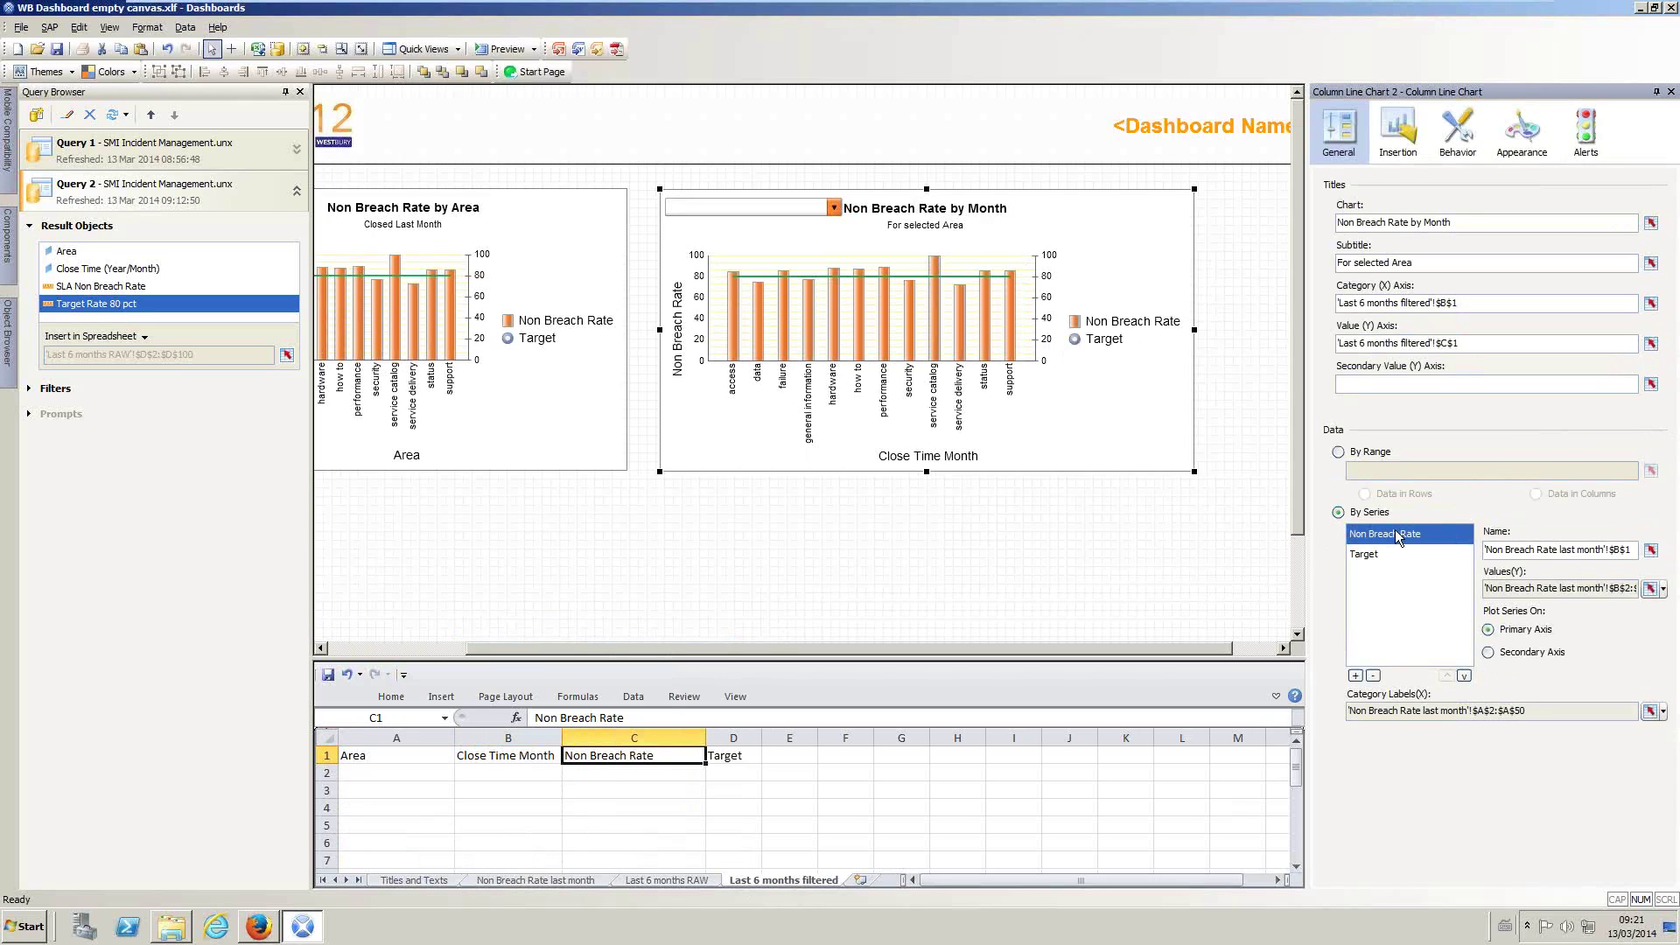
pyautogui.click(1651, 549)
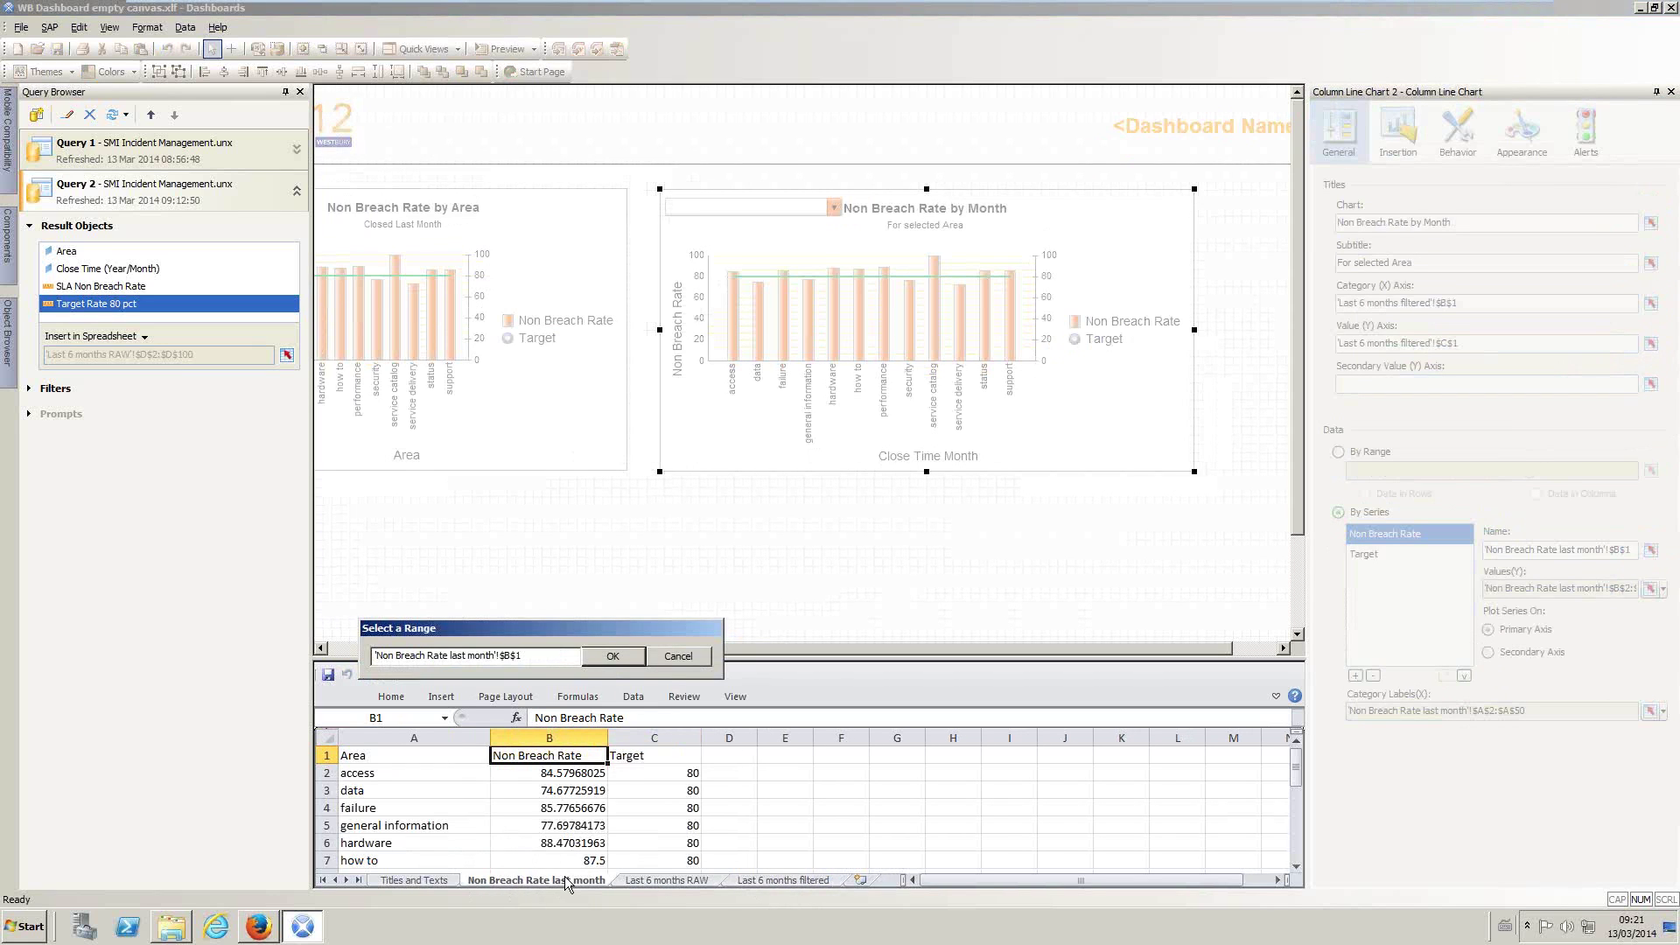
pyautogui.click(775, 879)
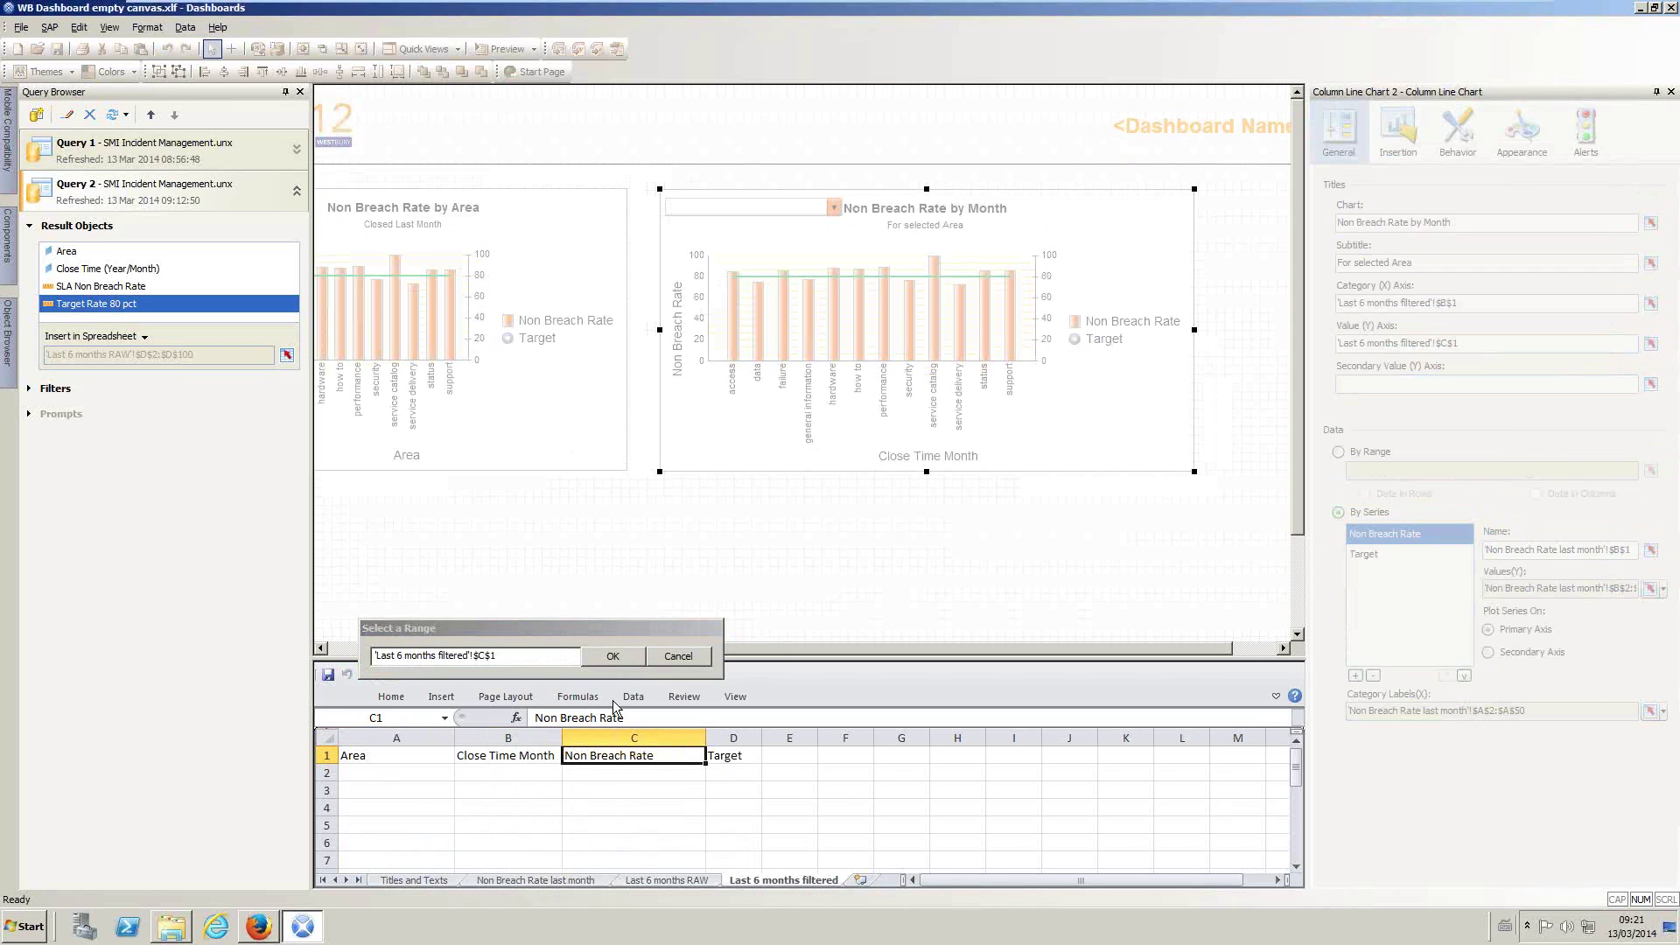
pyautogui.click(622, 662)
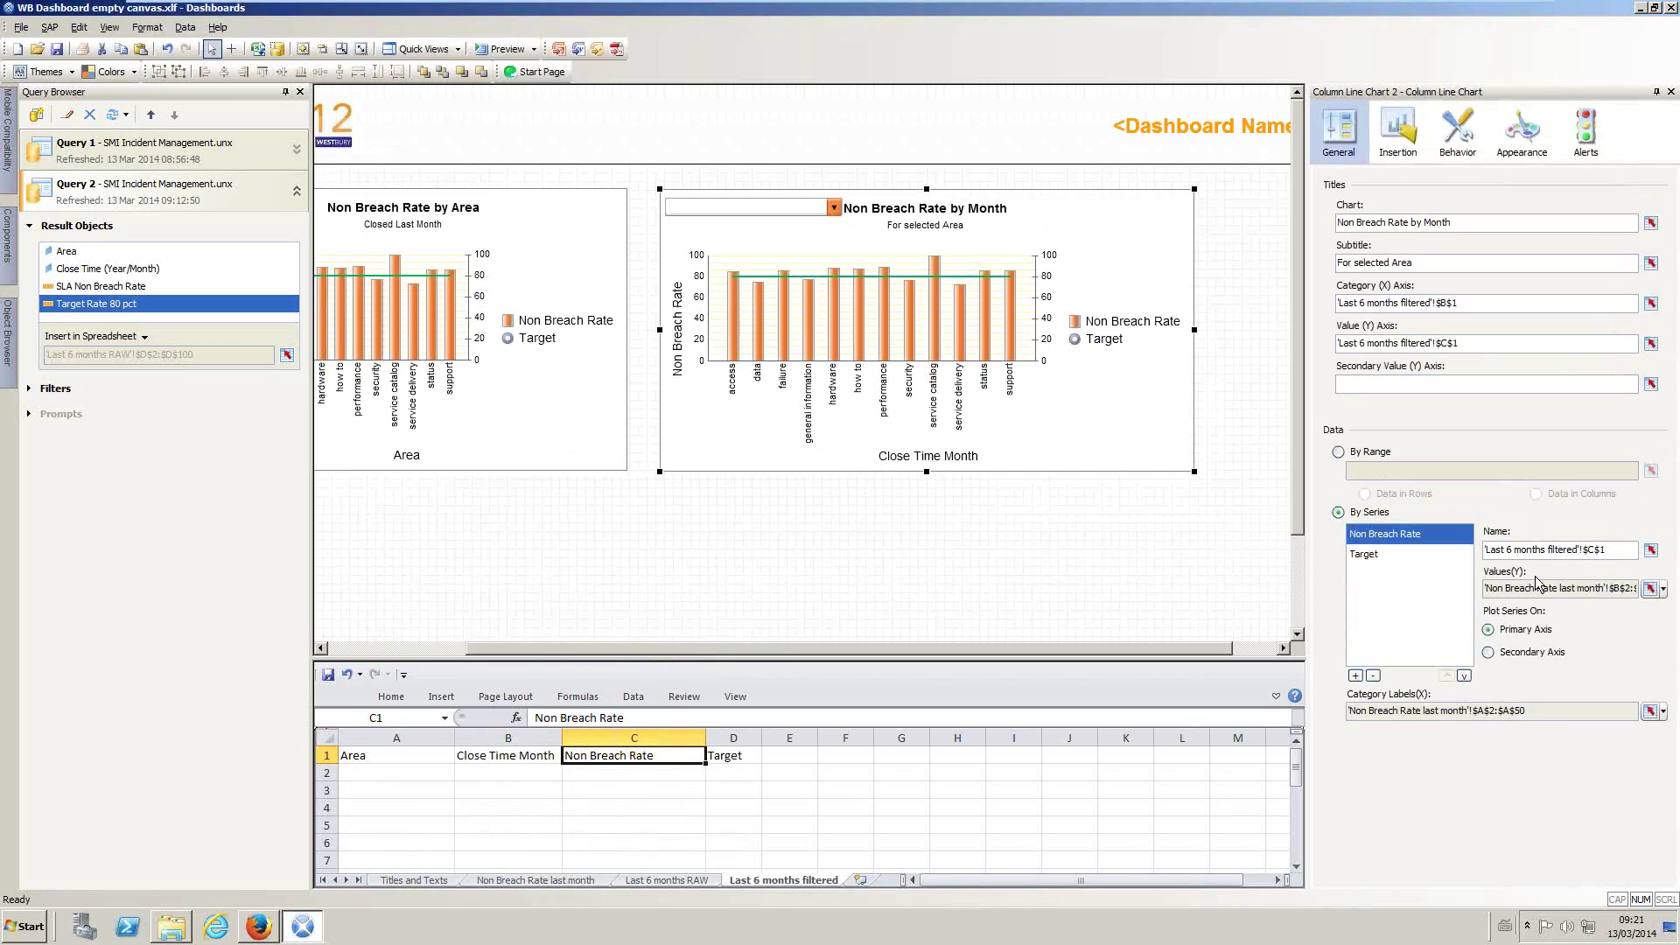
# Step: Bind the Non Breach Rate series values to C2:C7 on the Last 6 months filtered worksheet
pyautogui.click(1651, 589)
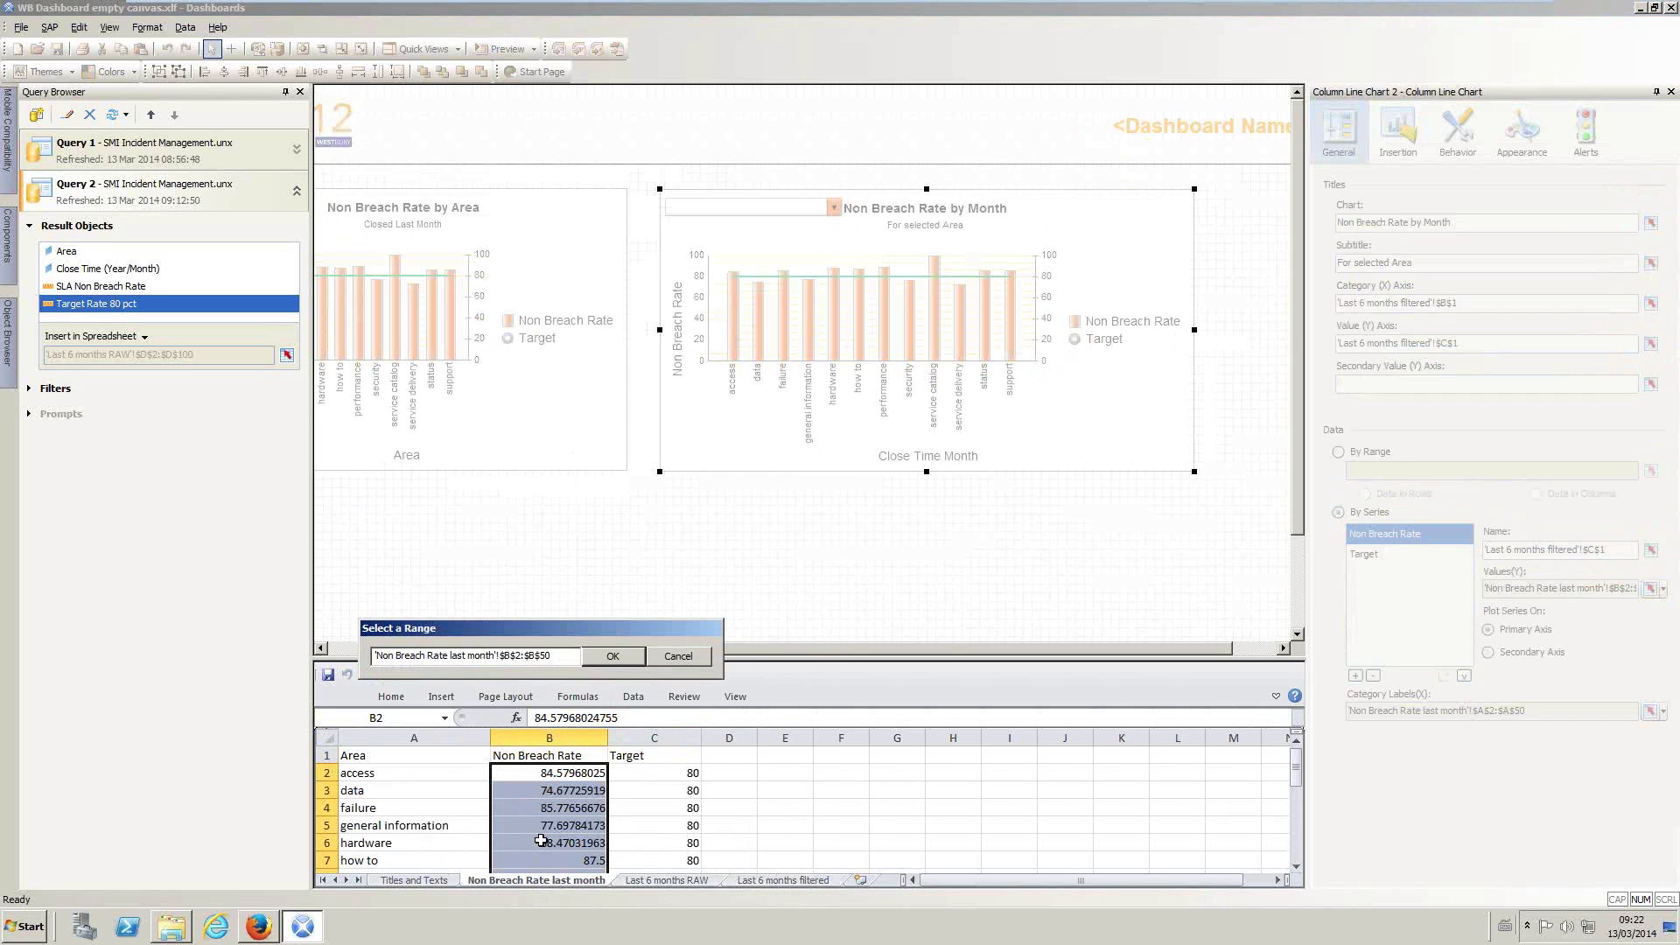
pyautogui.click(795, 880)
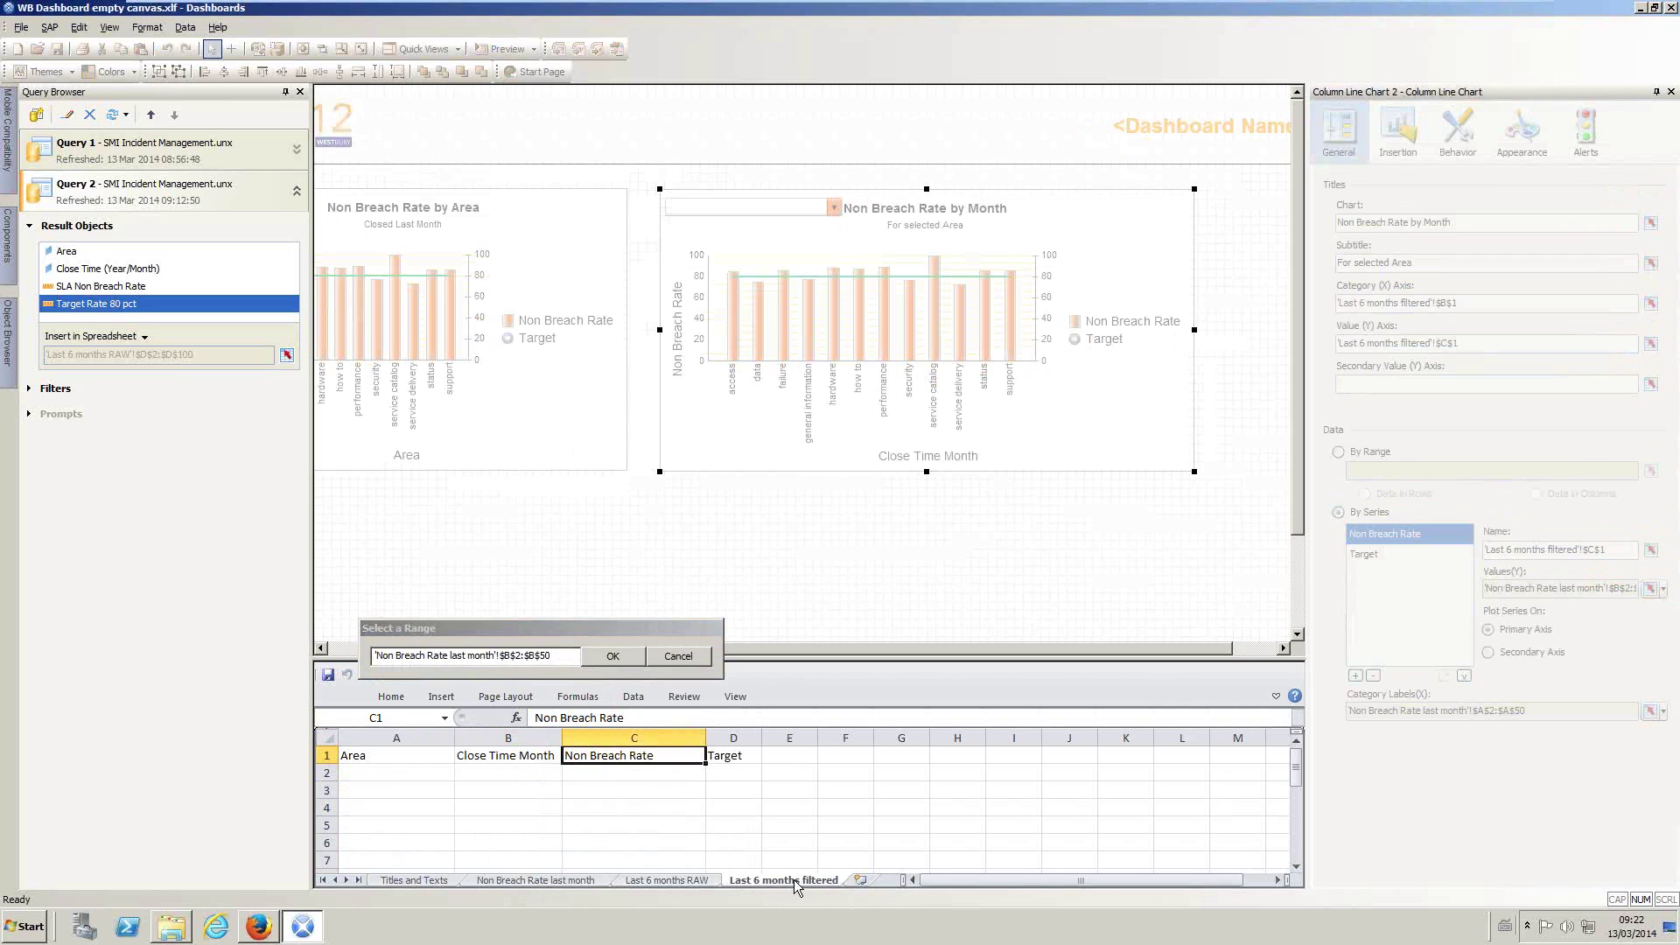
pyautogui.click(579, 775)
pyautogui.moveTo(596, 808); pyautogui.dragTo(589, 855)
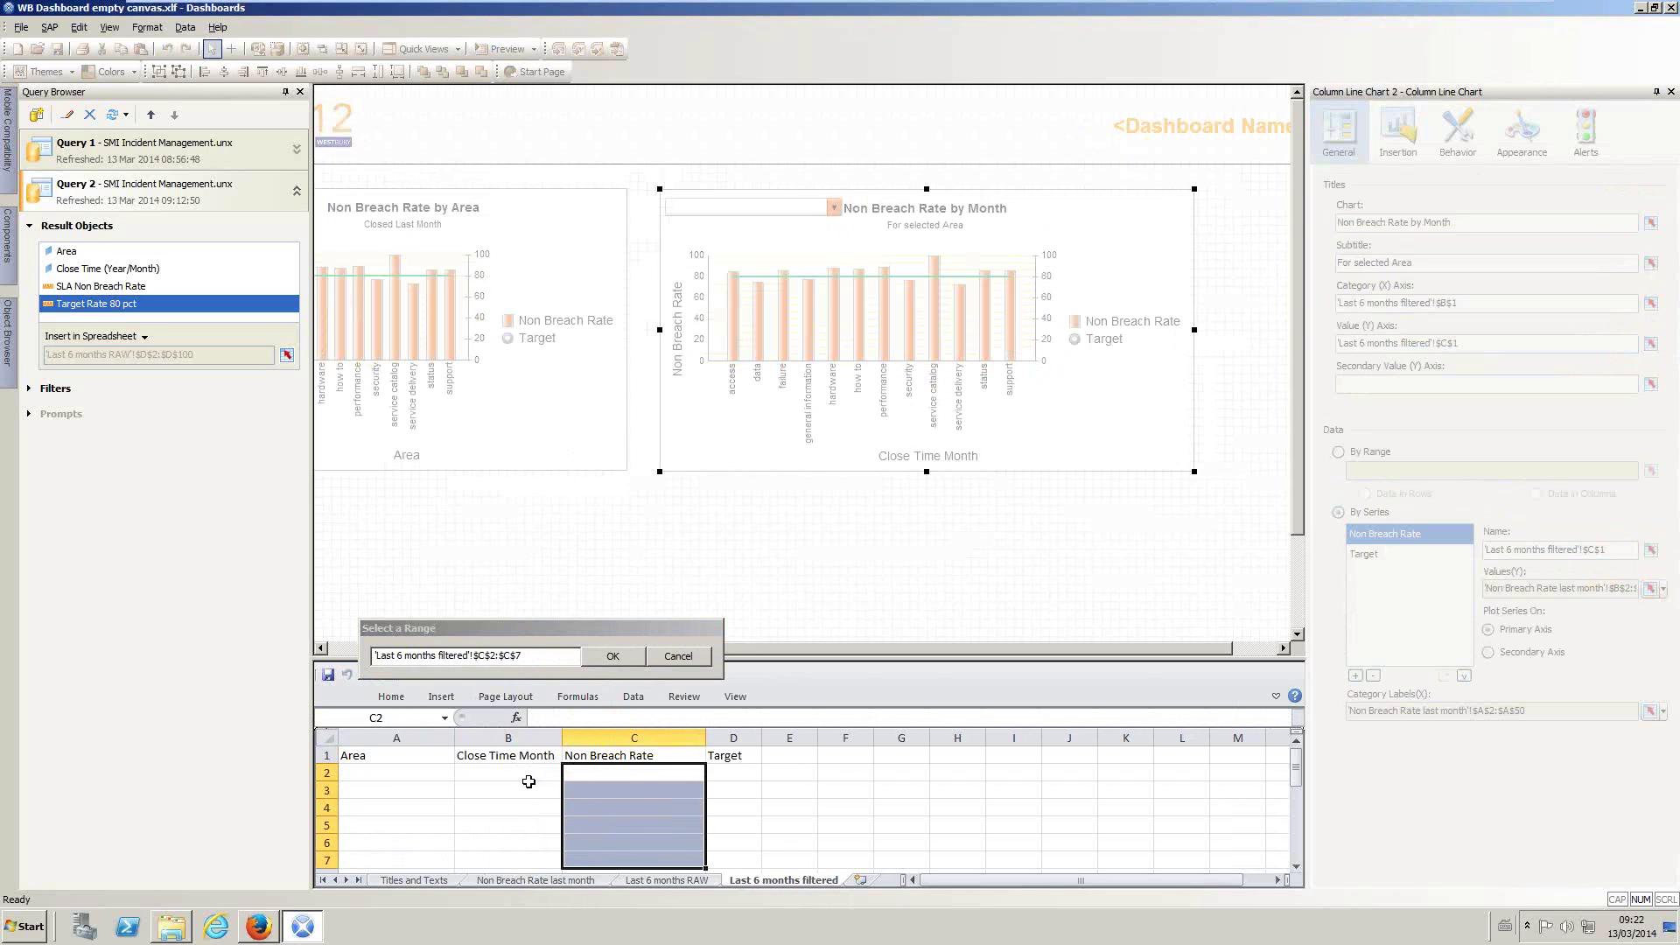
pyautogui.click(604, 663)
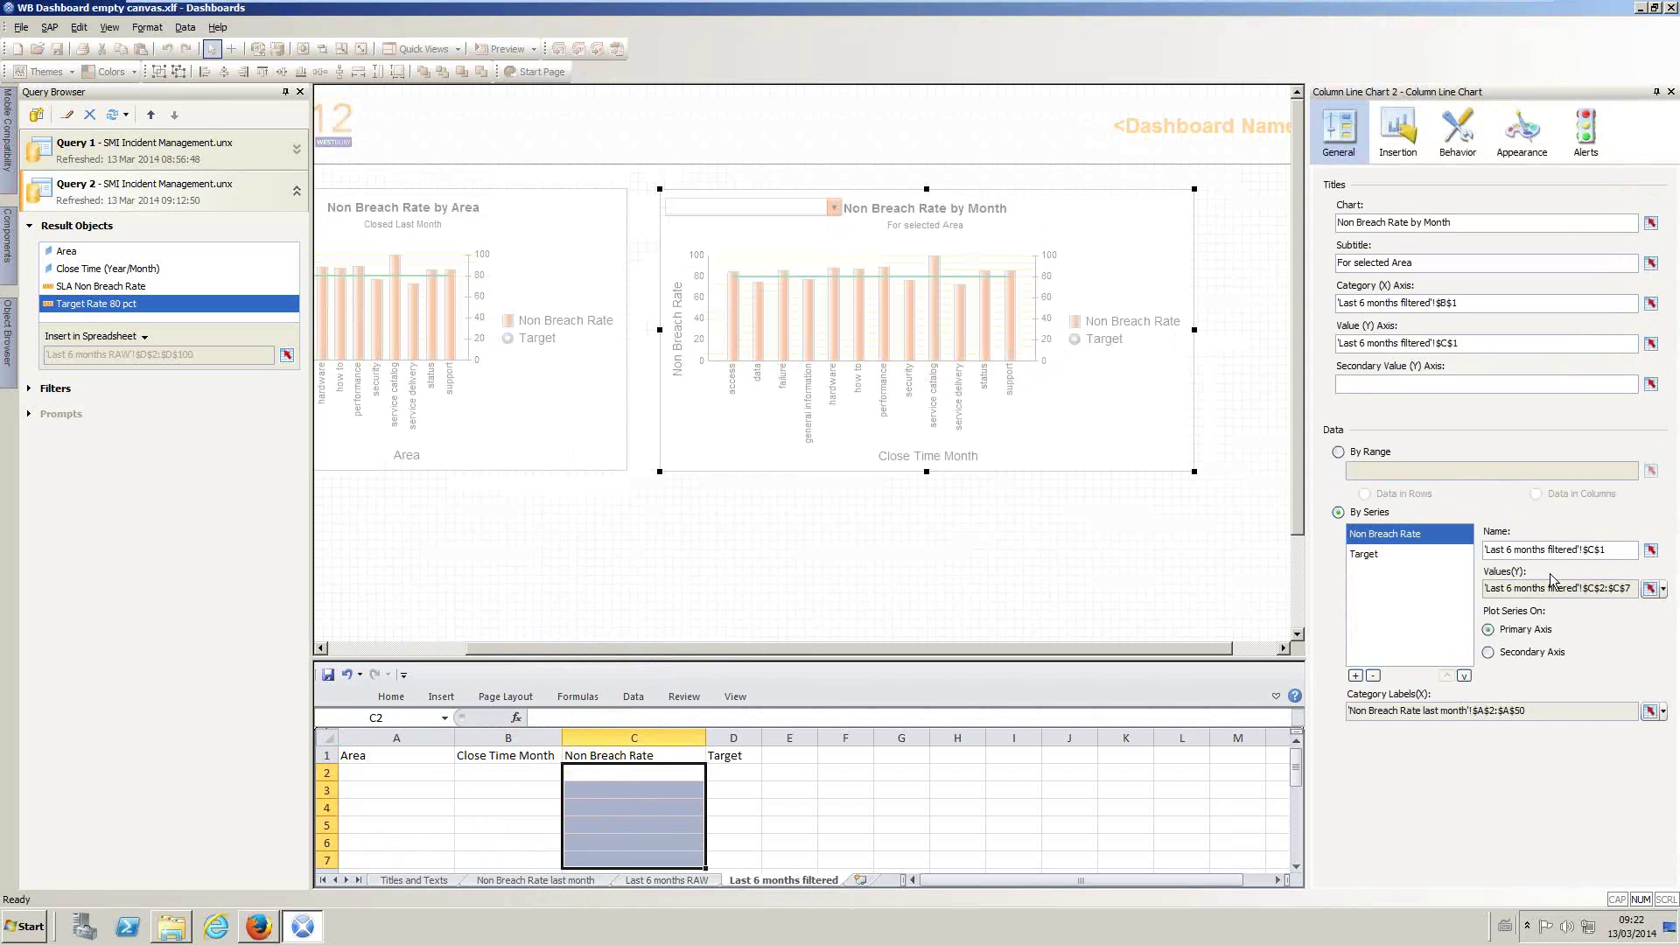
# Step: Link the Target series name to D1 on the Last 6 months filtered worksheet
pyautogui.click(1366, 556)
pyautogui.click(1650, 551)
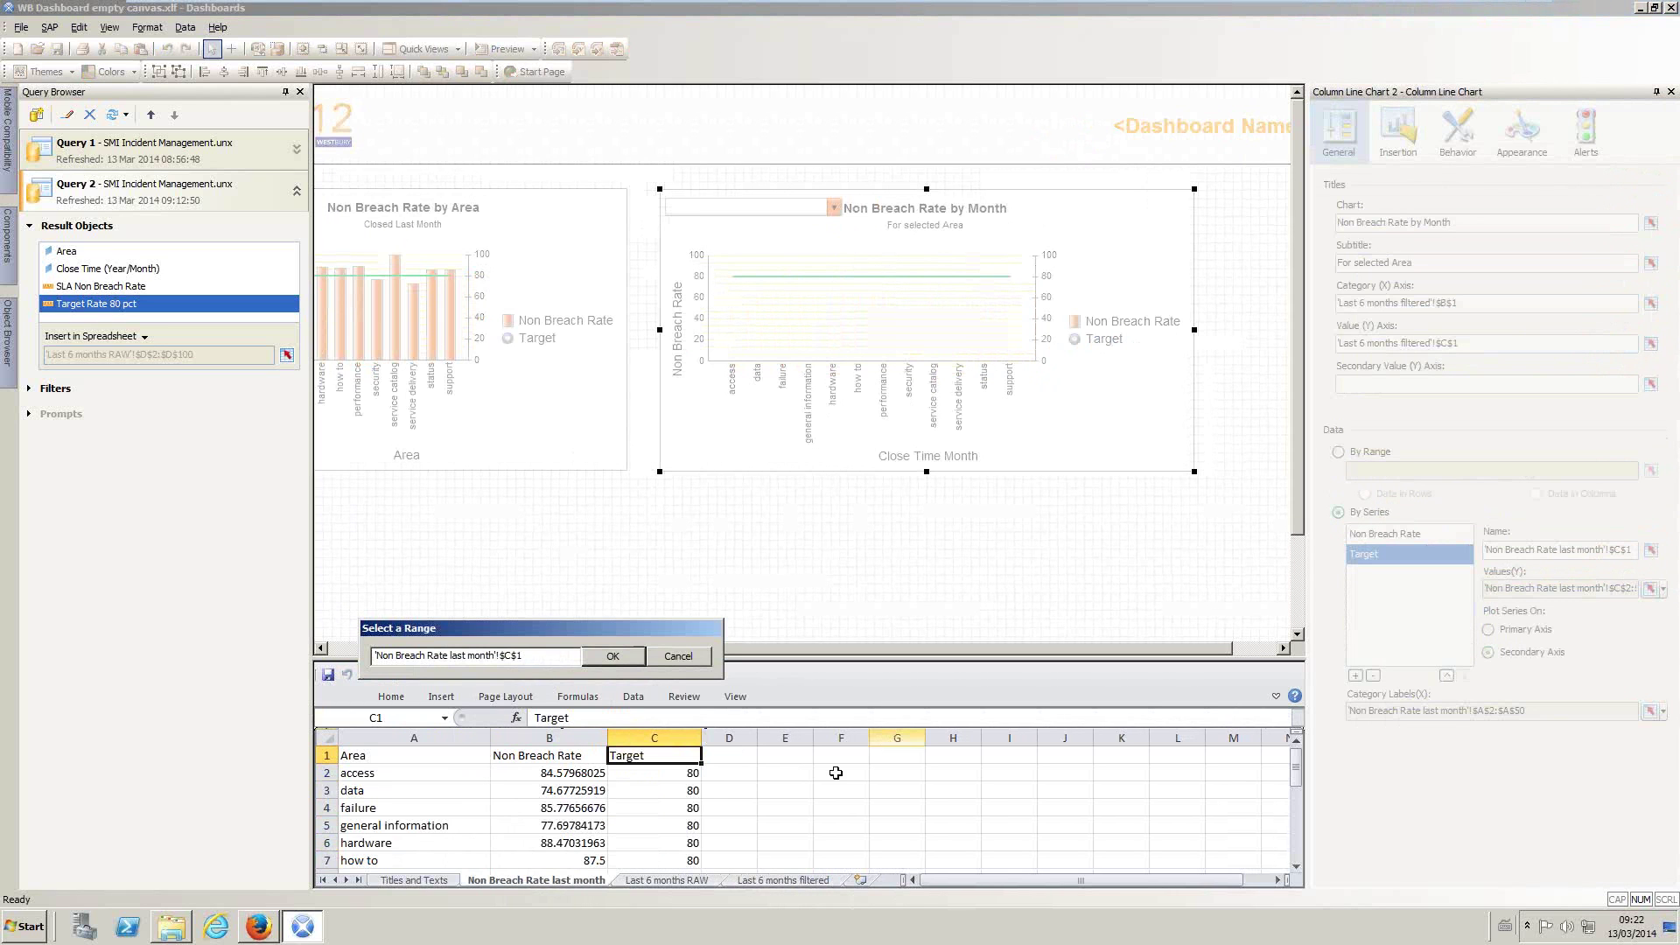
pyautogui.click(771, 879)
pyautogui.click(733, 755)
pyautogui.click(615, 656)
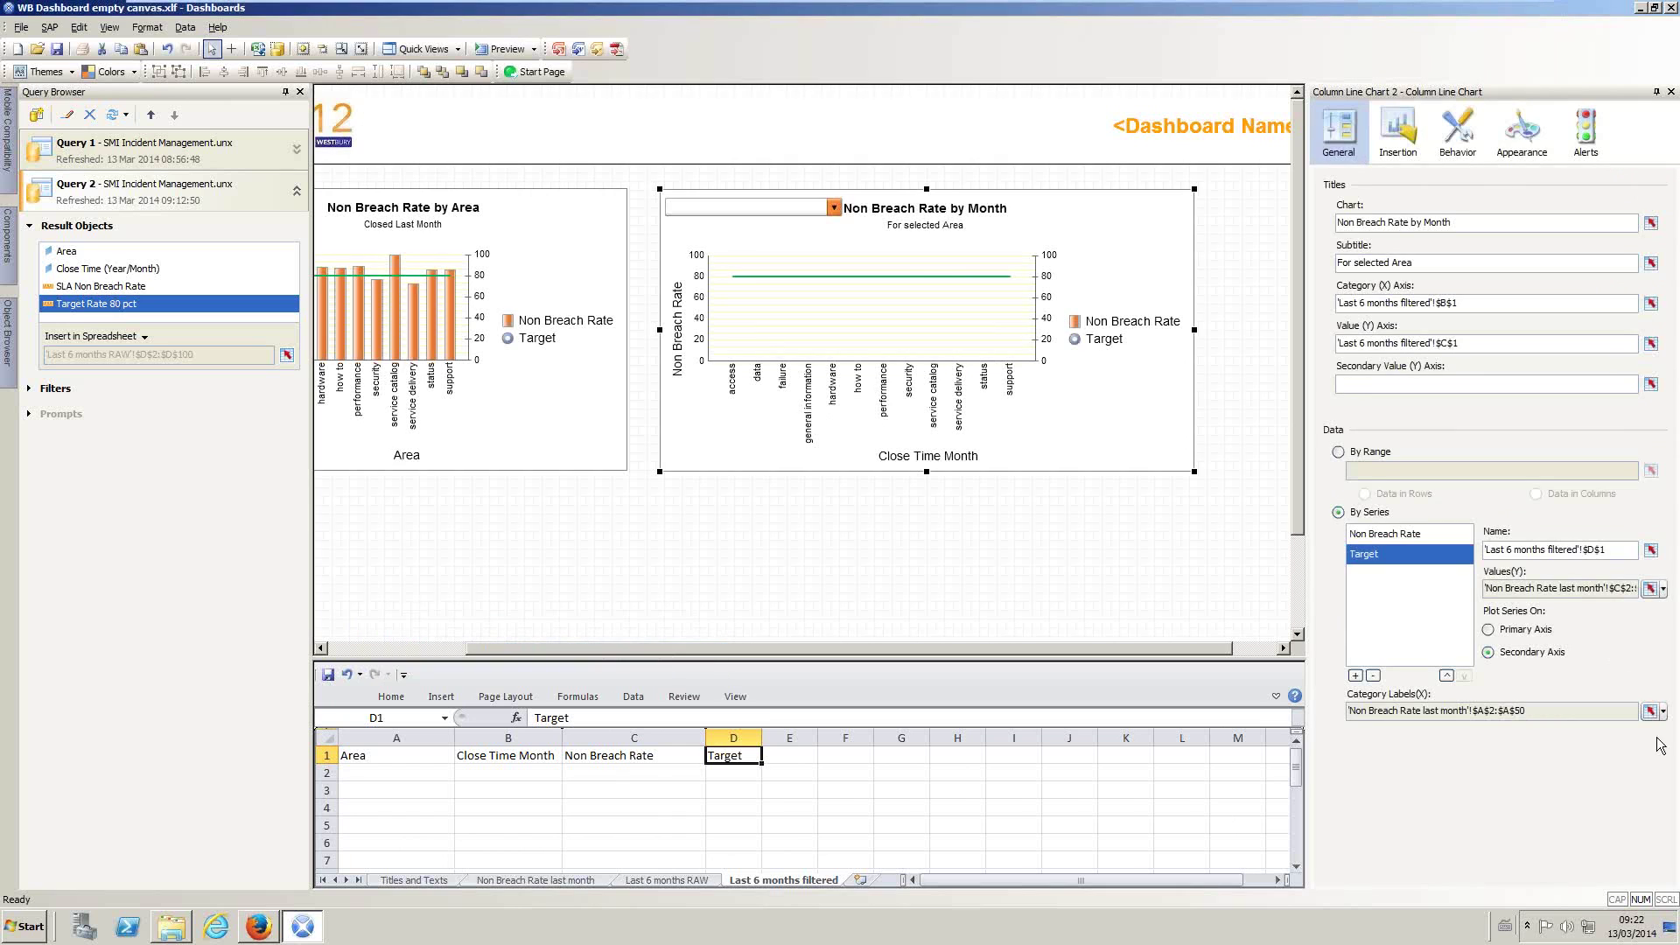
# Step: Bind the Target series values to D2:D7 on the Last 6 months filtered worksheet
pyautogui.click(1650, 588)
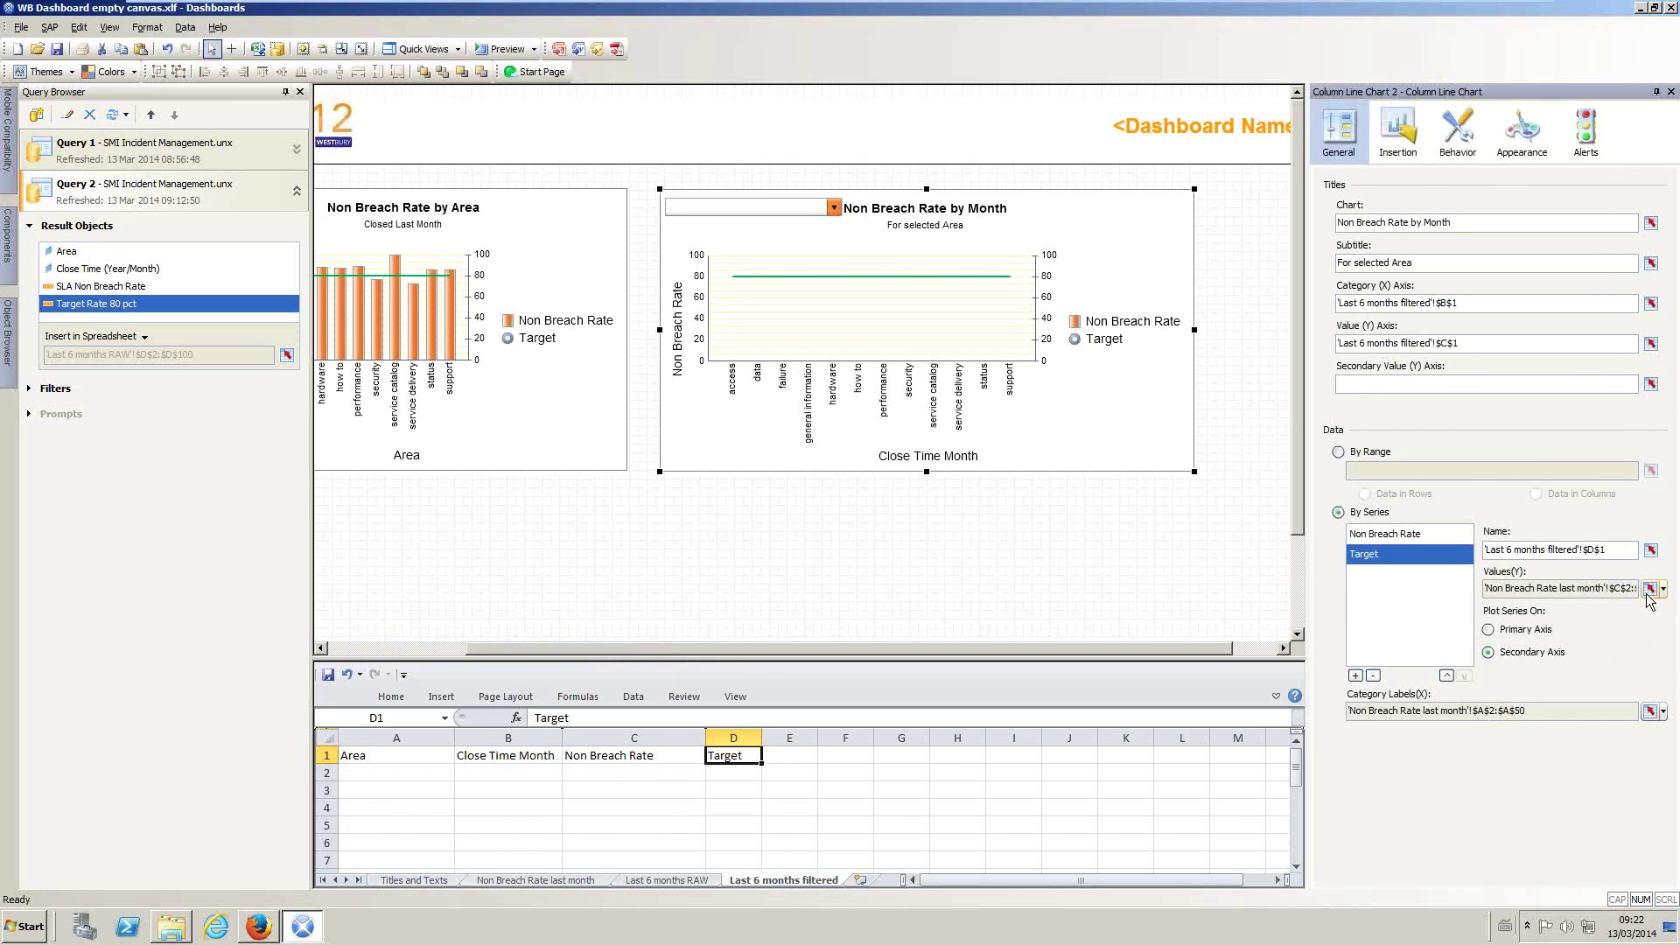
pyautogui.click(761, 881)
pyautogui.moveTo(730, 767); pyautogui.dragTo(725, 842)
pyautogui.click(544, 661)
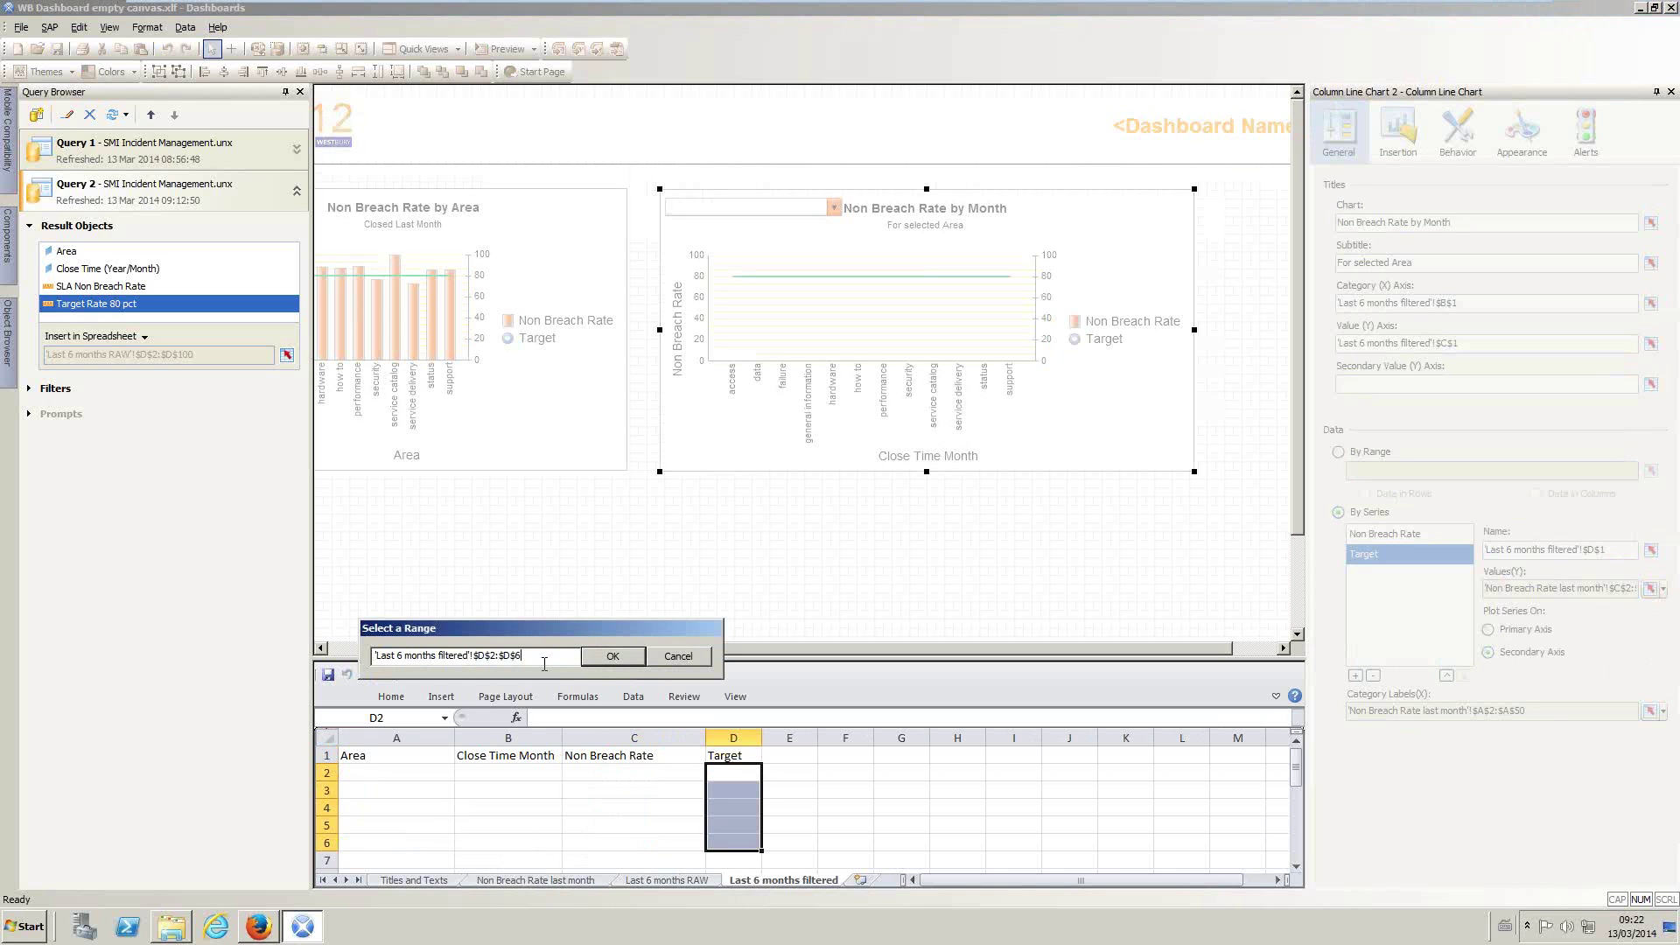
pyautogui.write('7')
pyautogui.click(628, 656)
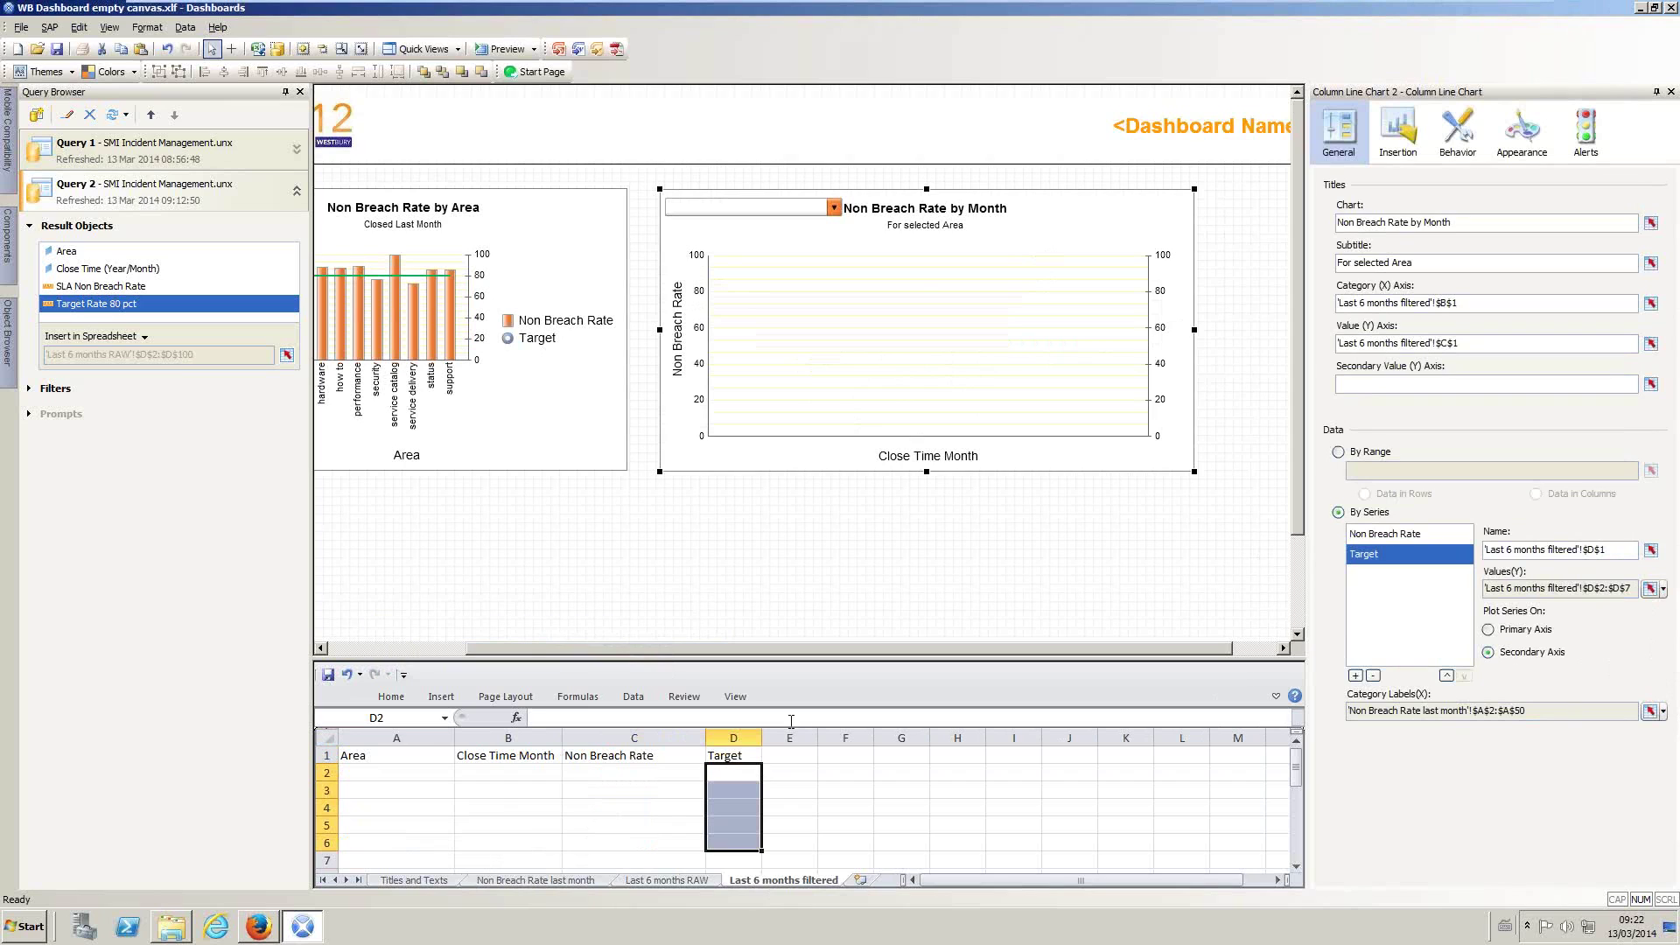
# Step: Review the monthly chart's blank-cell handling, primary and secondary scale limits, and series appearance settings
pyautogui.click(1413, 133)
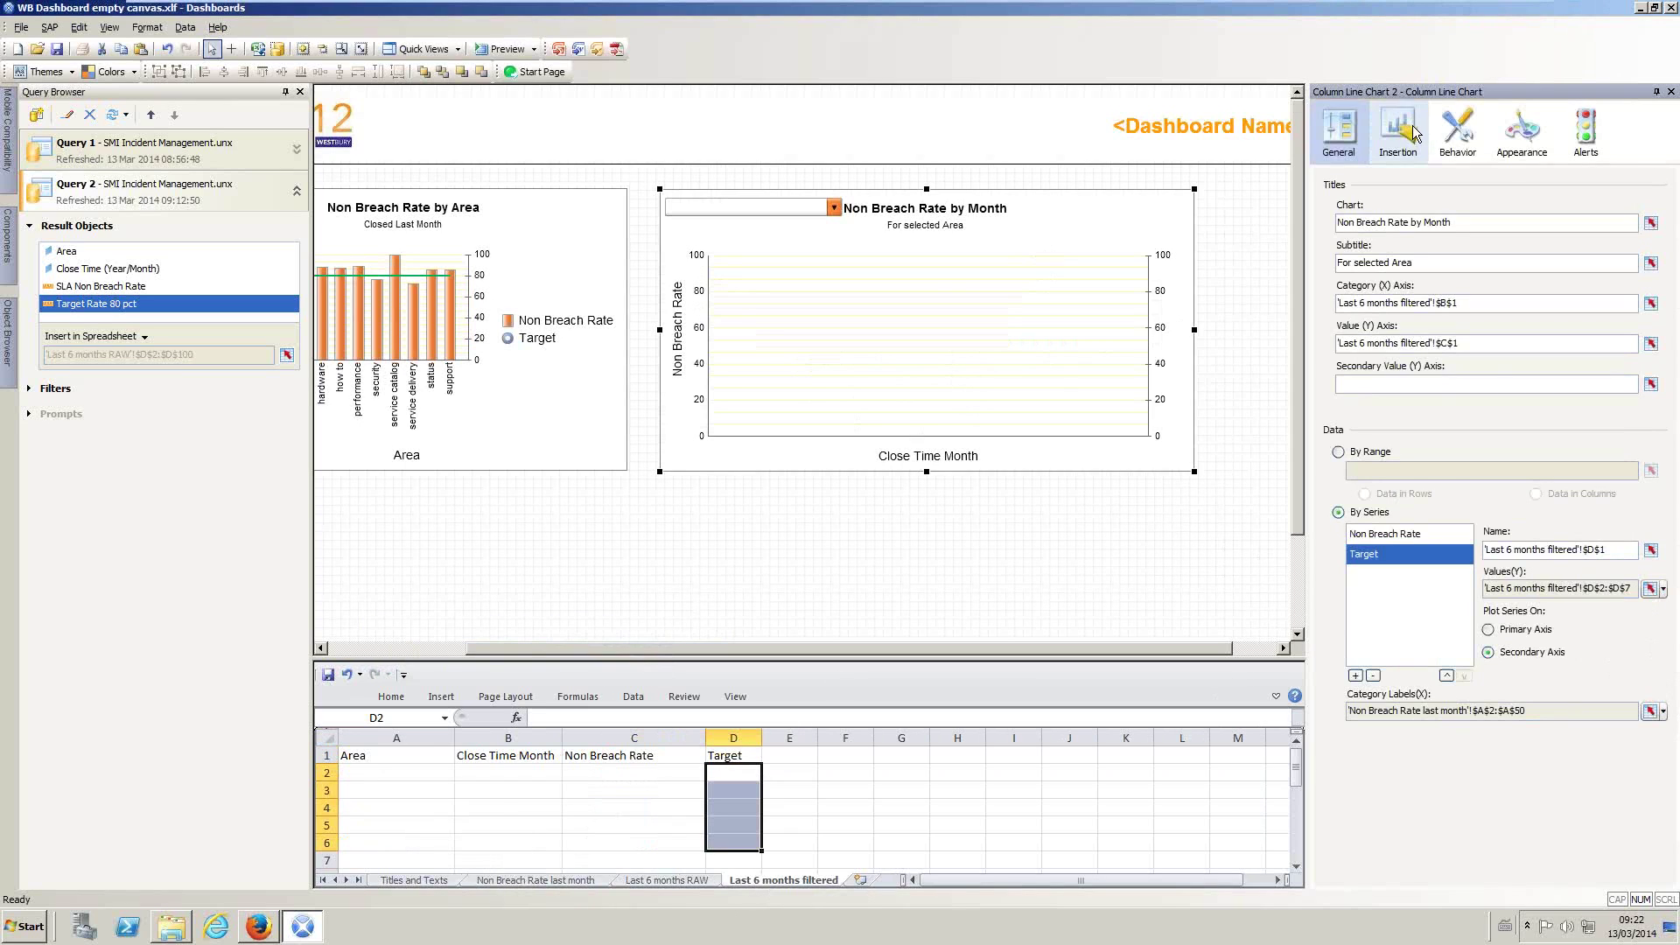
pyautogui.click(1458, 138)
pyautogui.click(1334, 182)
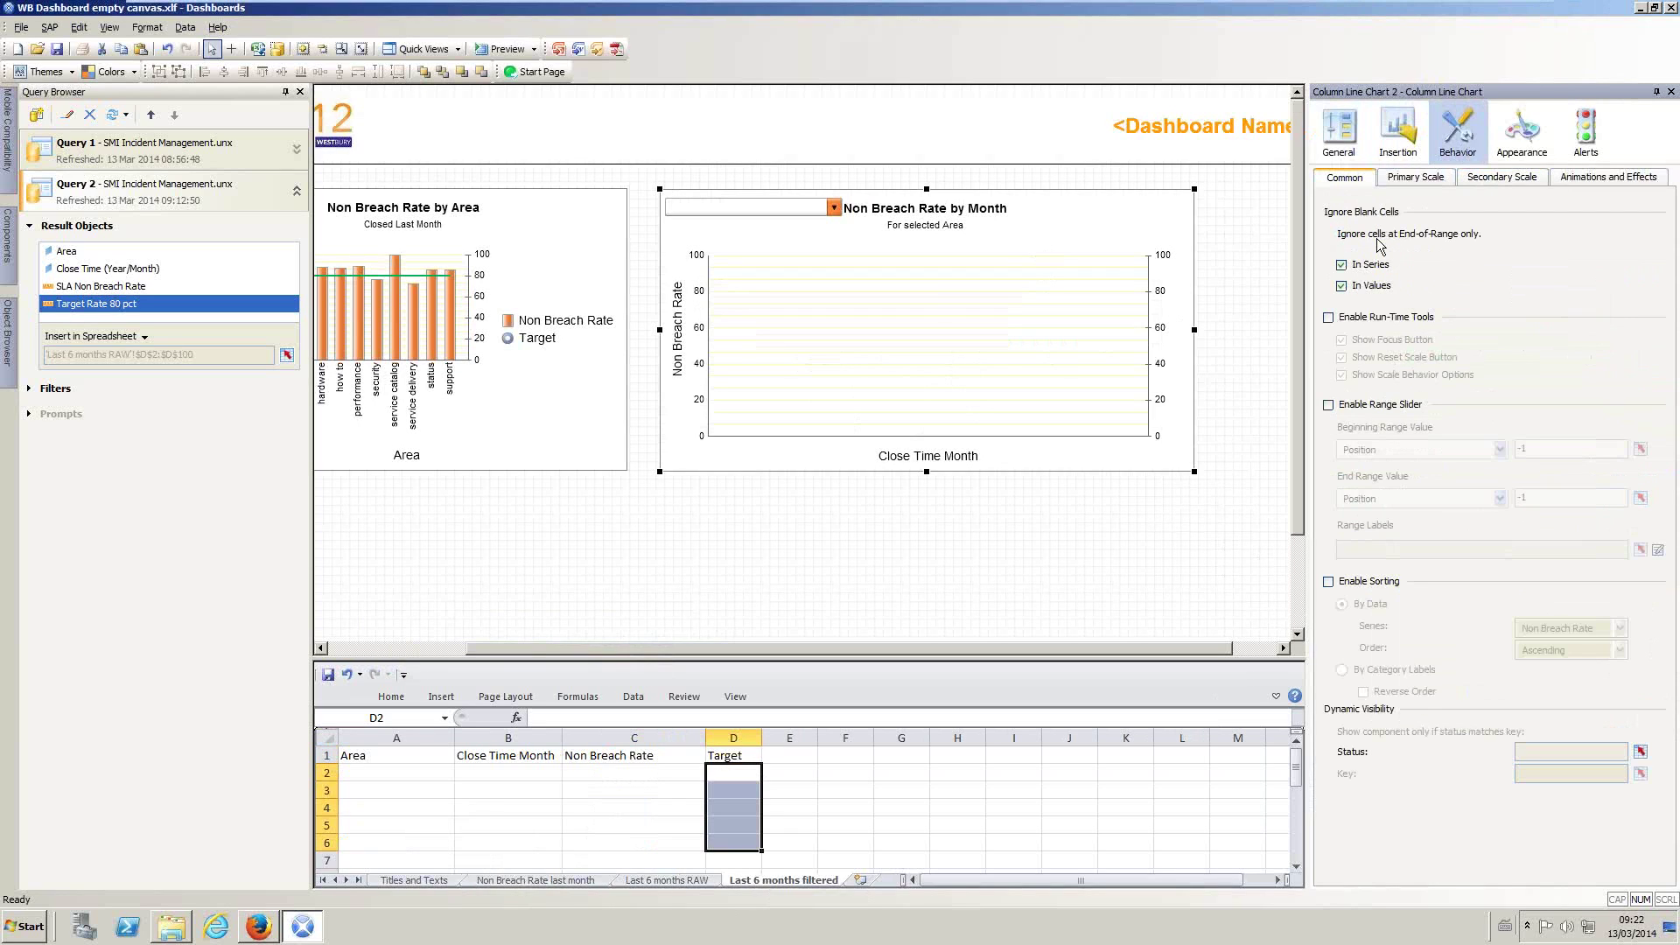
pyautogui.click(1342, 286)
pyautogui.click(1341, 286)
pyautogui.click(1421, 178)
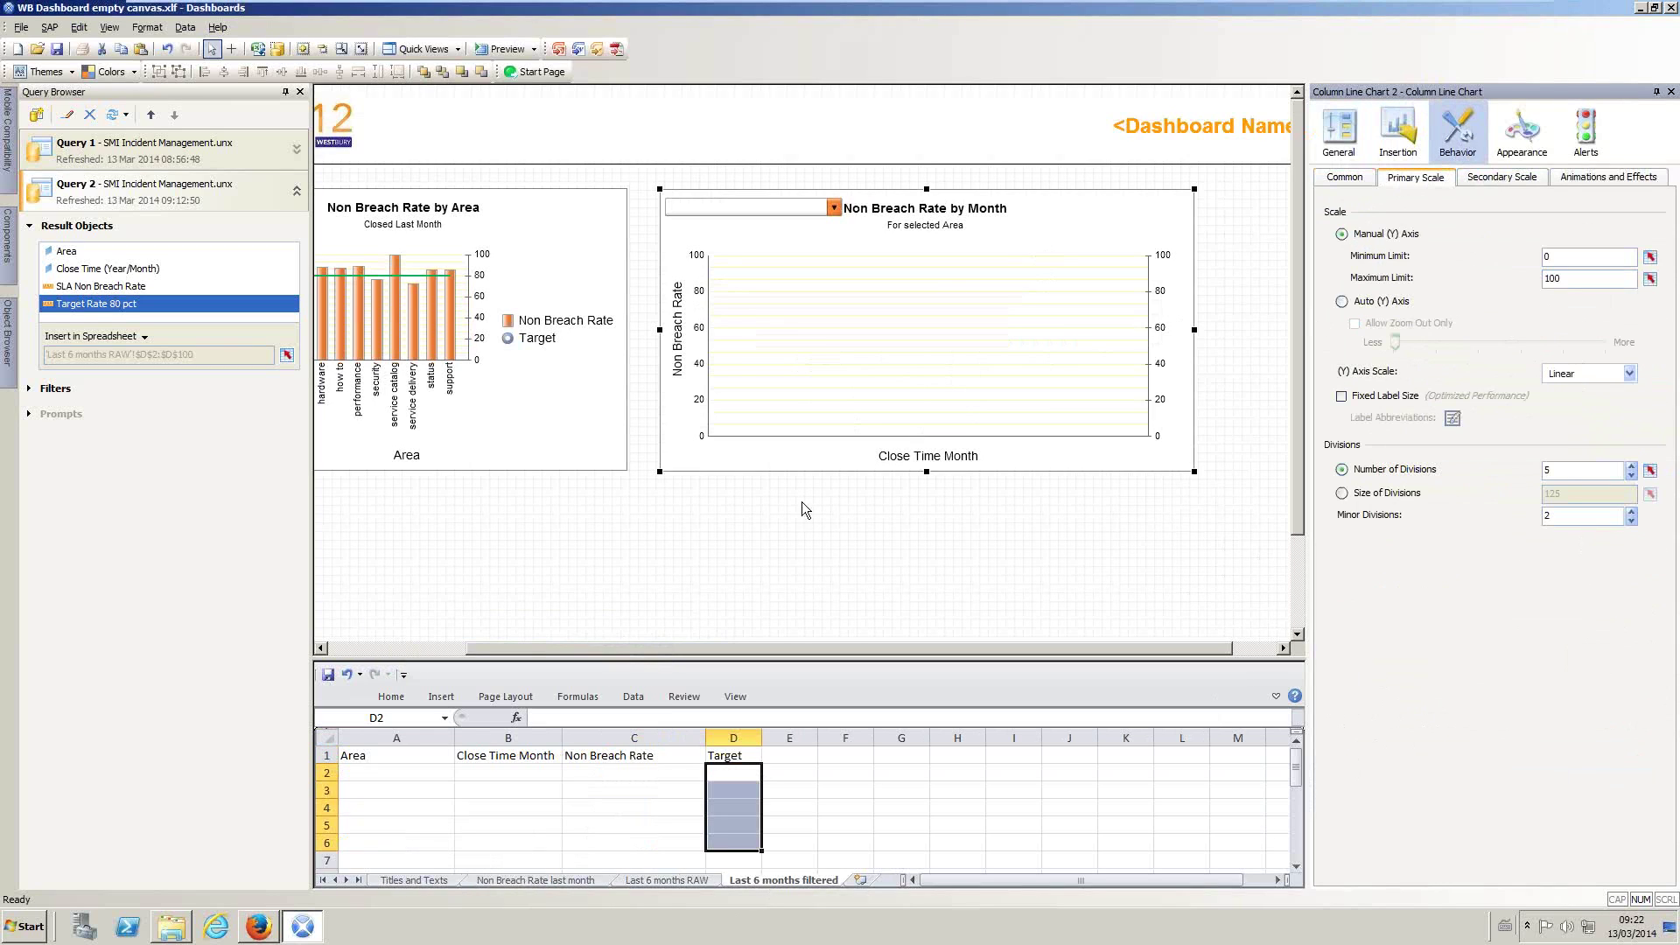
pyautogui.click(1502, 178)
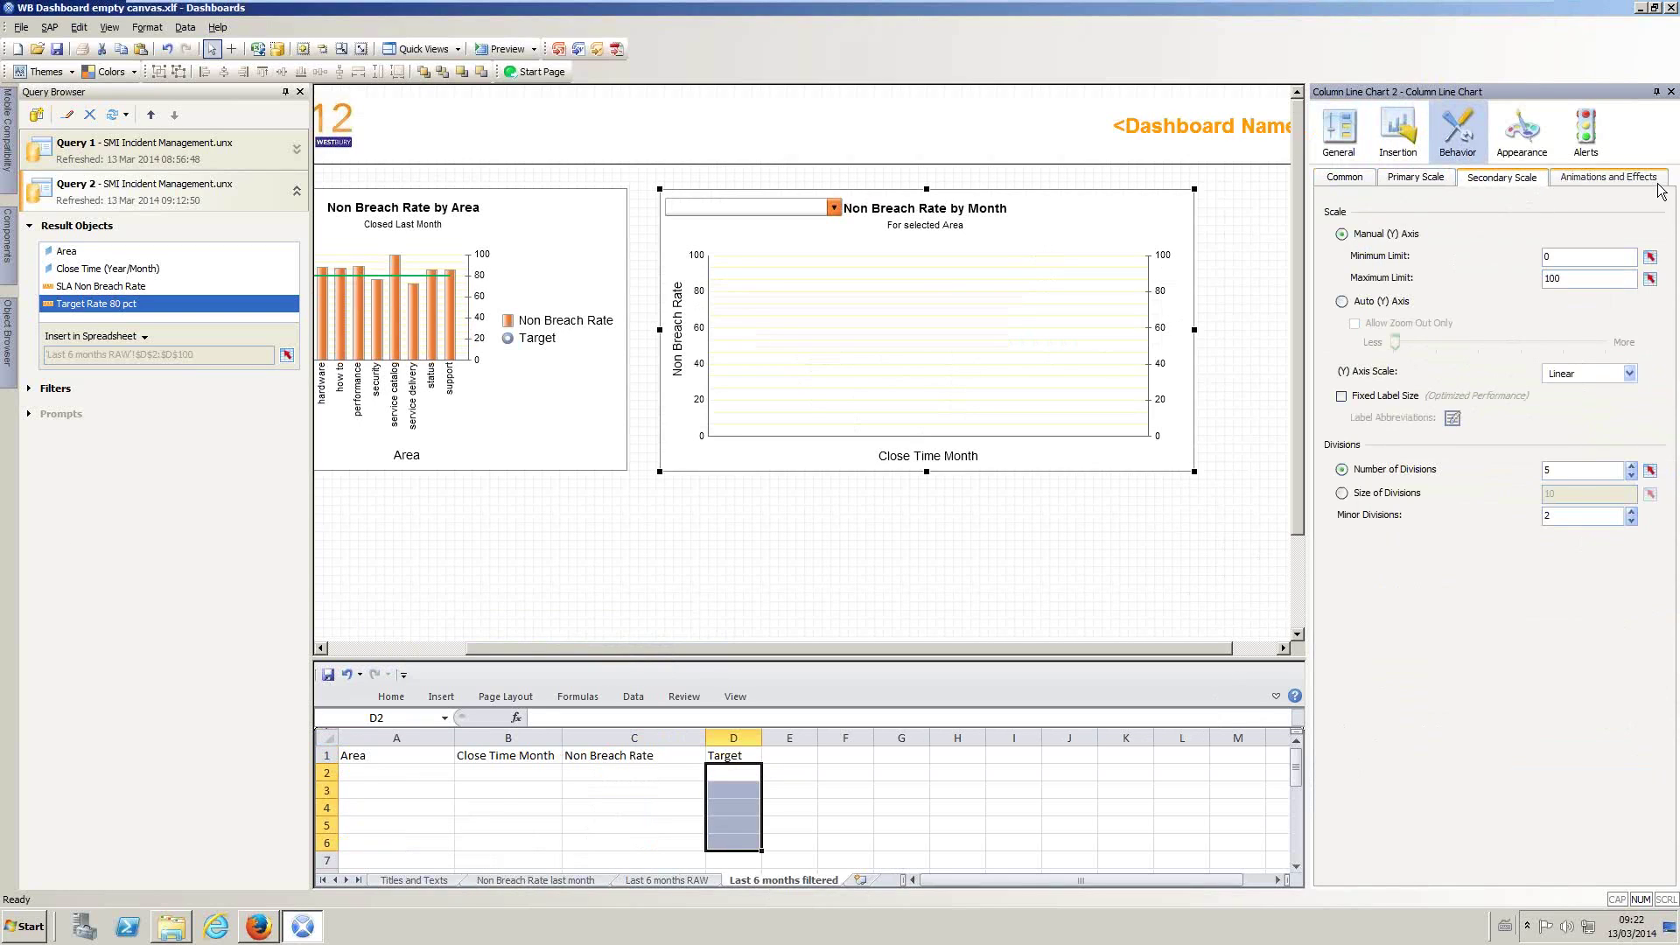
pyautogui.click(1523, 144)
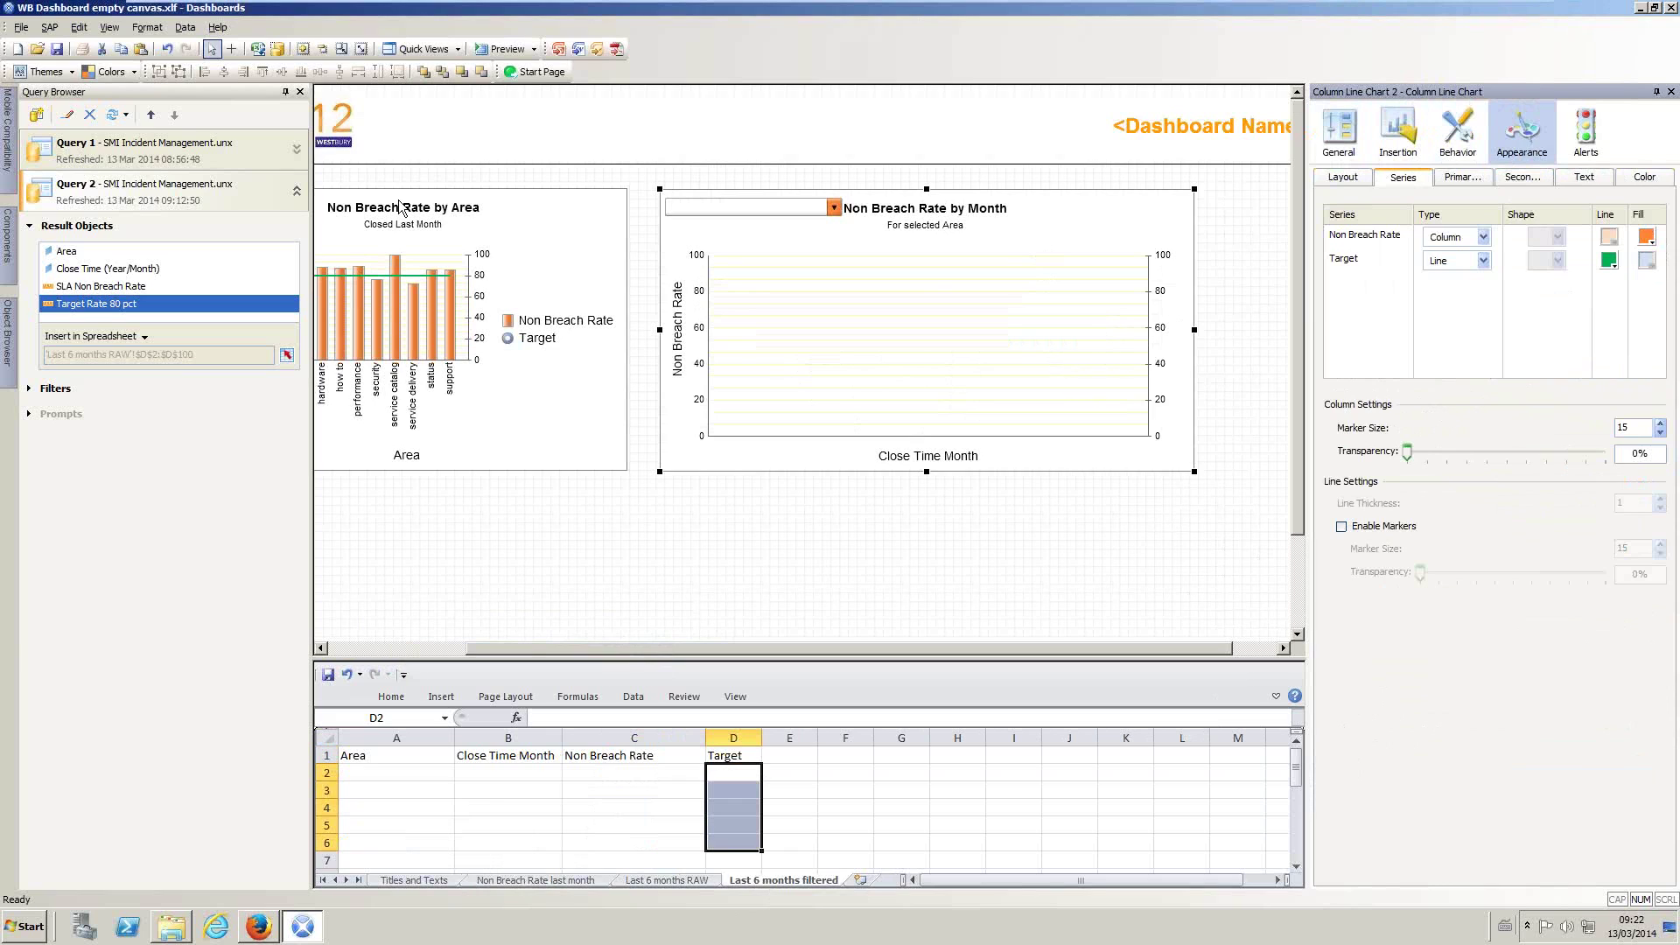
# Step: Preview the dashboard, choose the status area in the combo box to check the monthly chart, and return to the design view
pyautogui.click(501, 50)
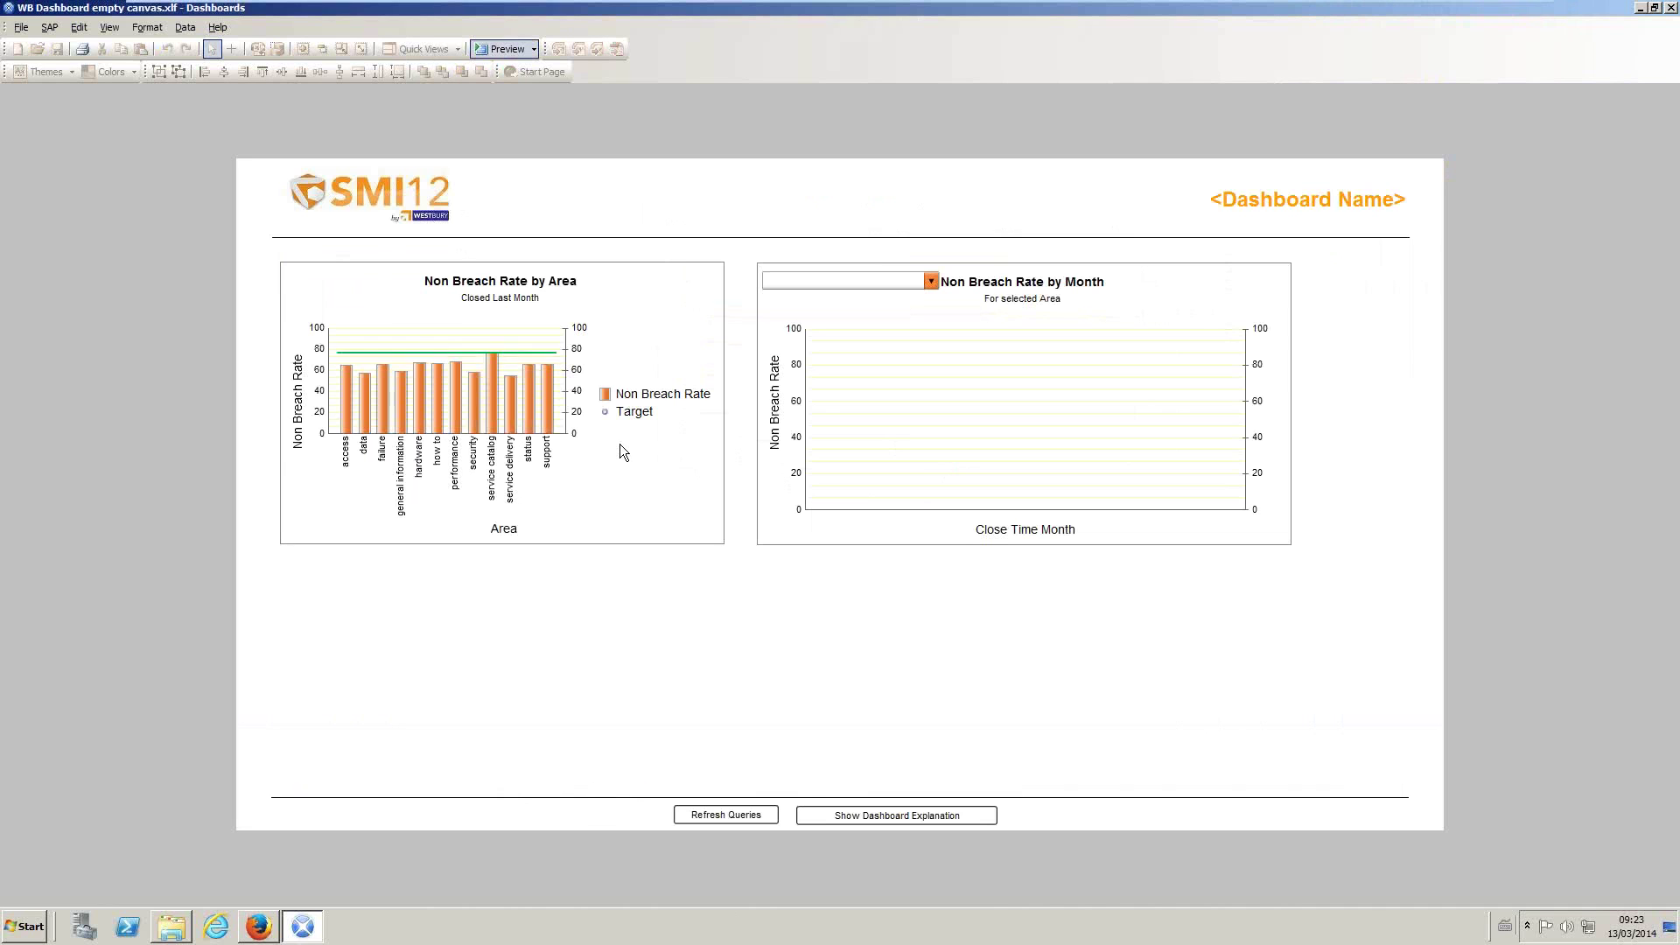
pyautogui.click(932, 282)
pyautogui.click(939, 306)
pyautogui.click(932, 282)
pyautogui.moveTo(930, 320); pyautogui.dragTo(928, 383)
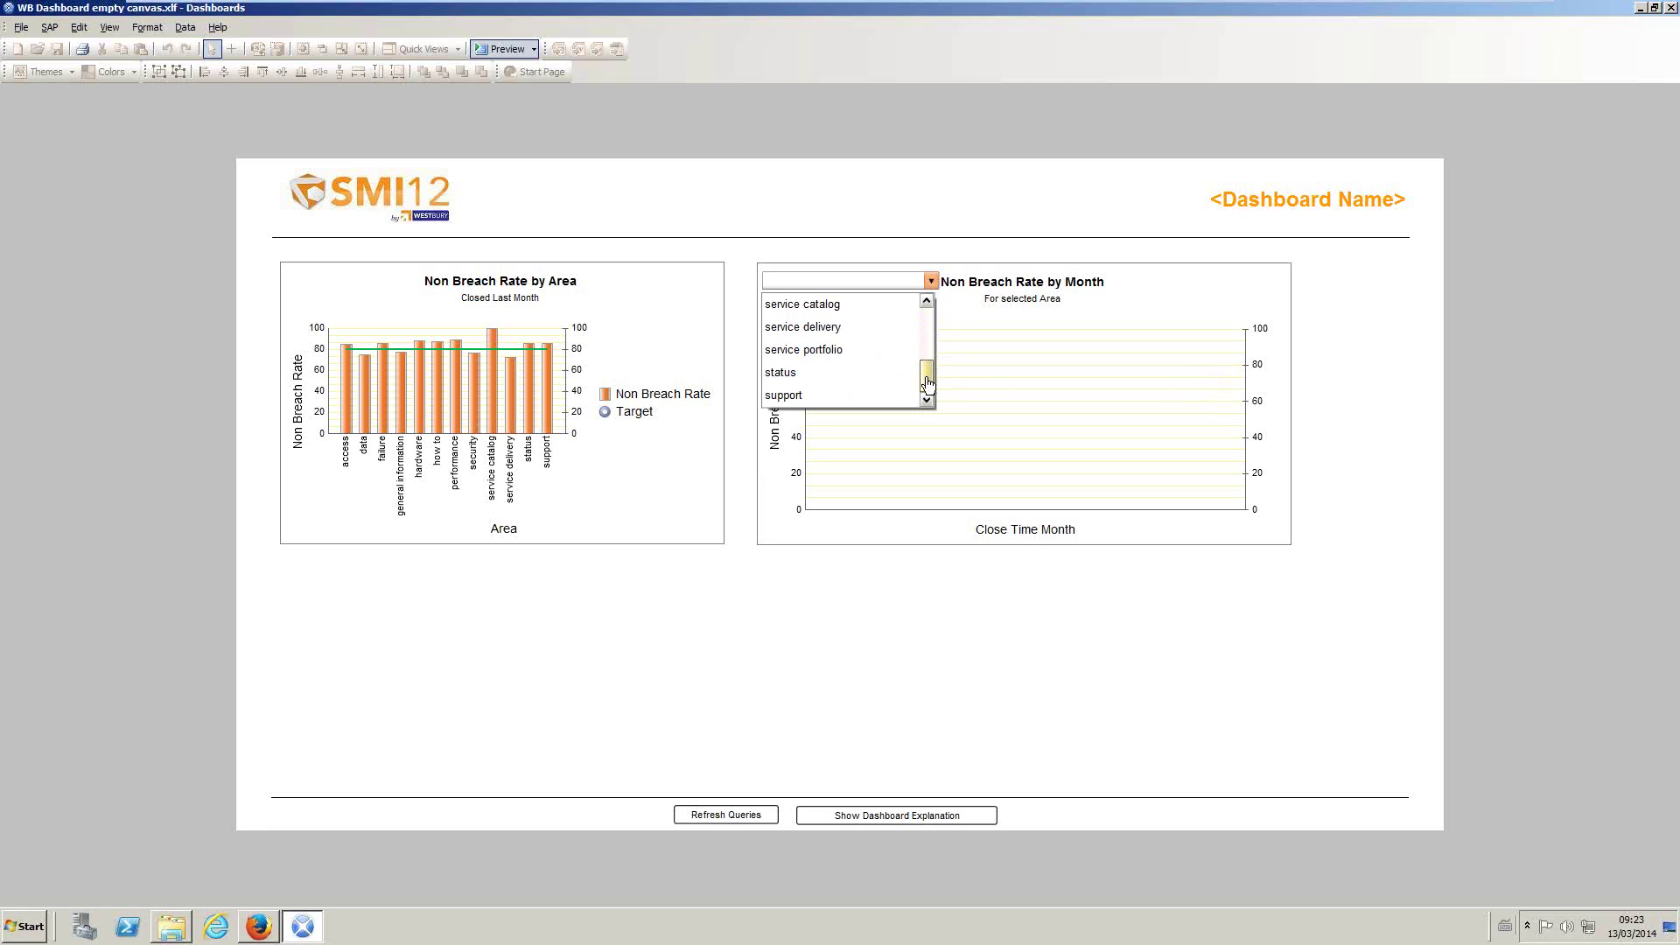
pyautogui.click(875, 372)
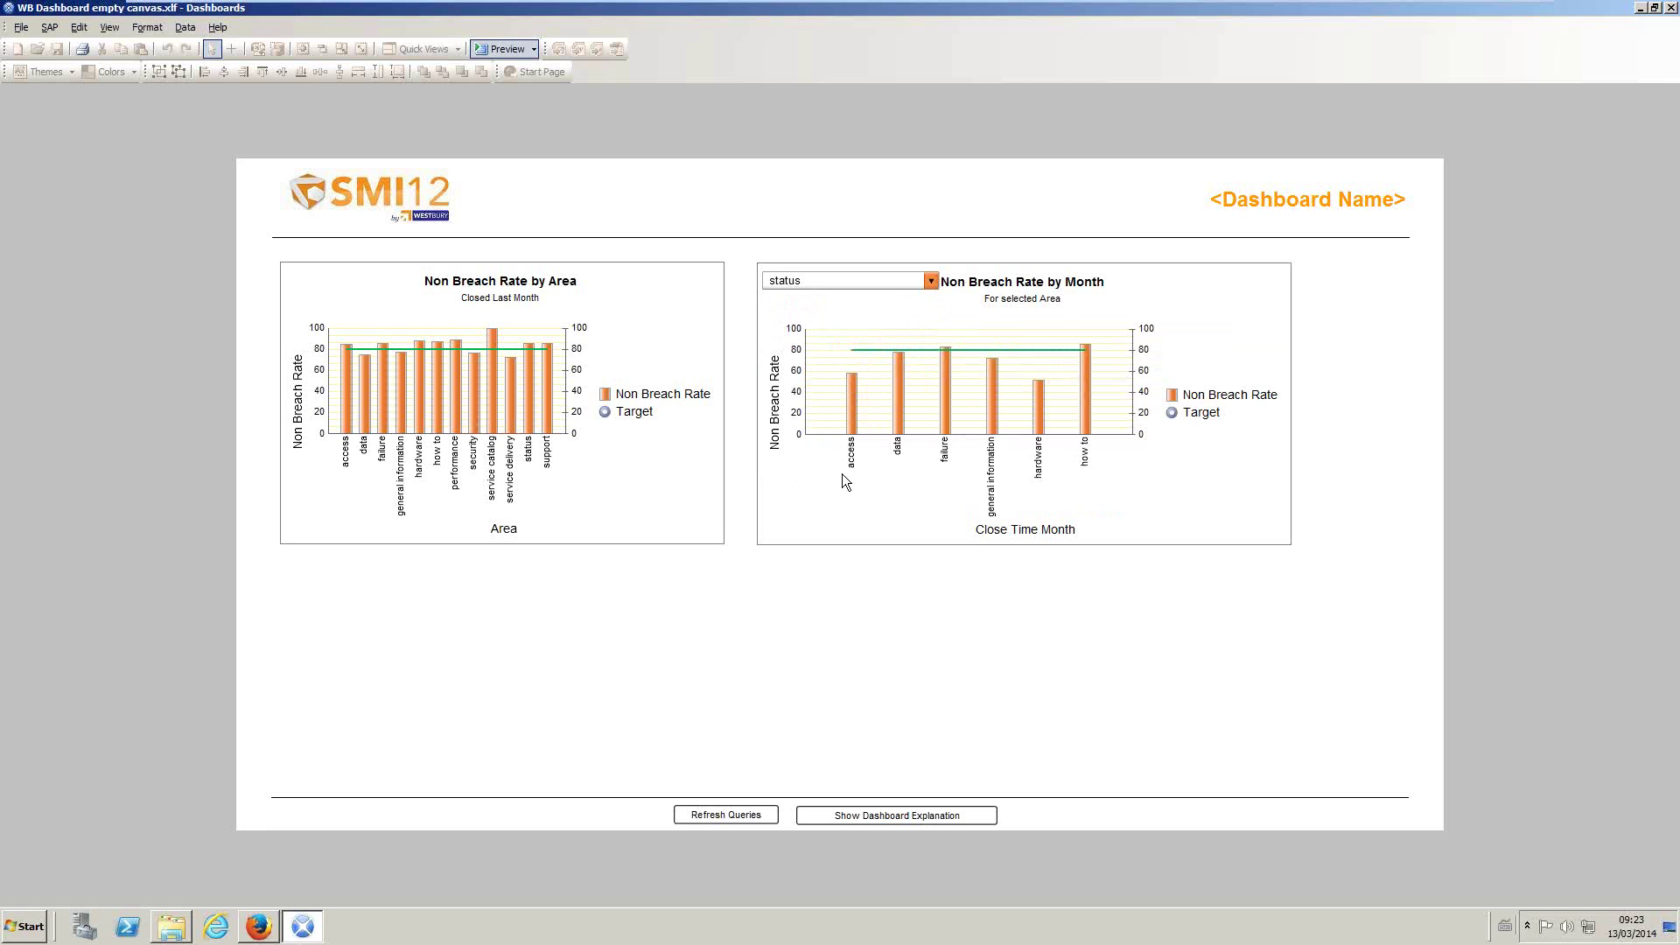
pyautogui.moveTo(952, 417)
pyautogui.moveTo(1087, 410)
pyautogui.click(504, 49)
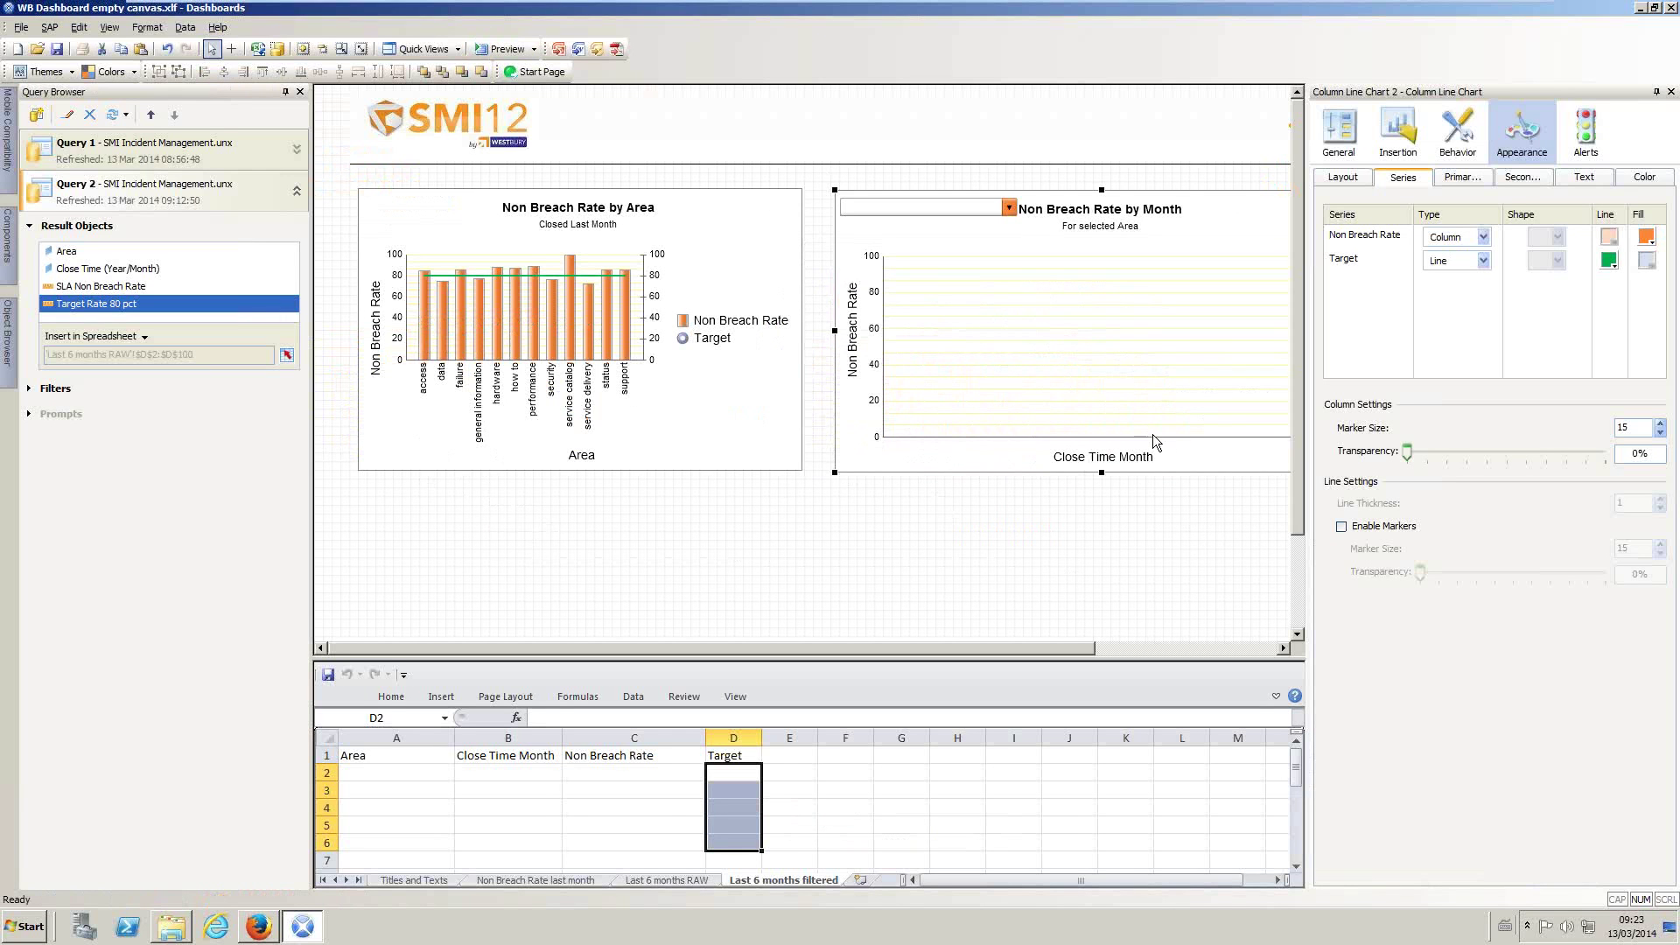
# Step: Bind the monthly chart's category (X) labels to B2:B7 on the Last 6 months filtered worksheet
pyautogui.click(1341, 131)
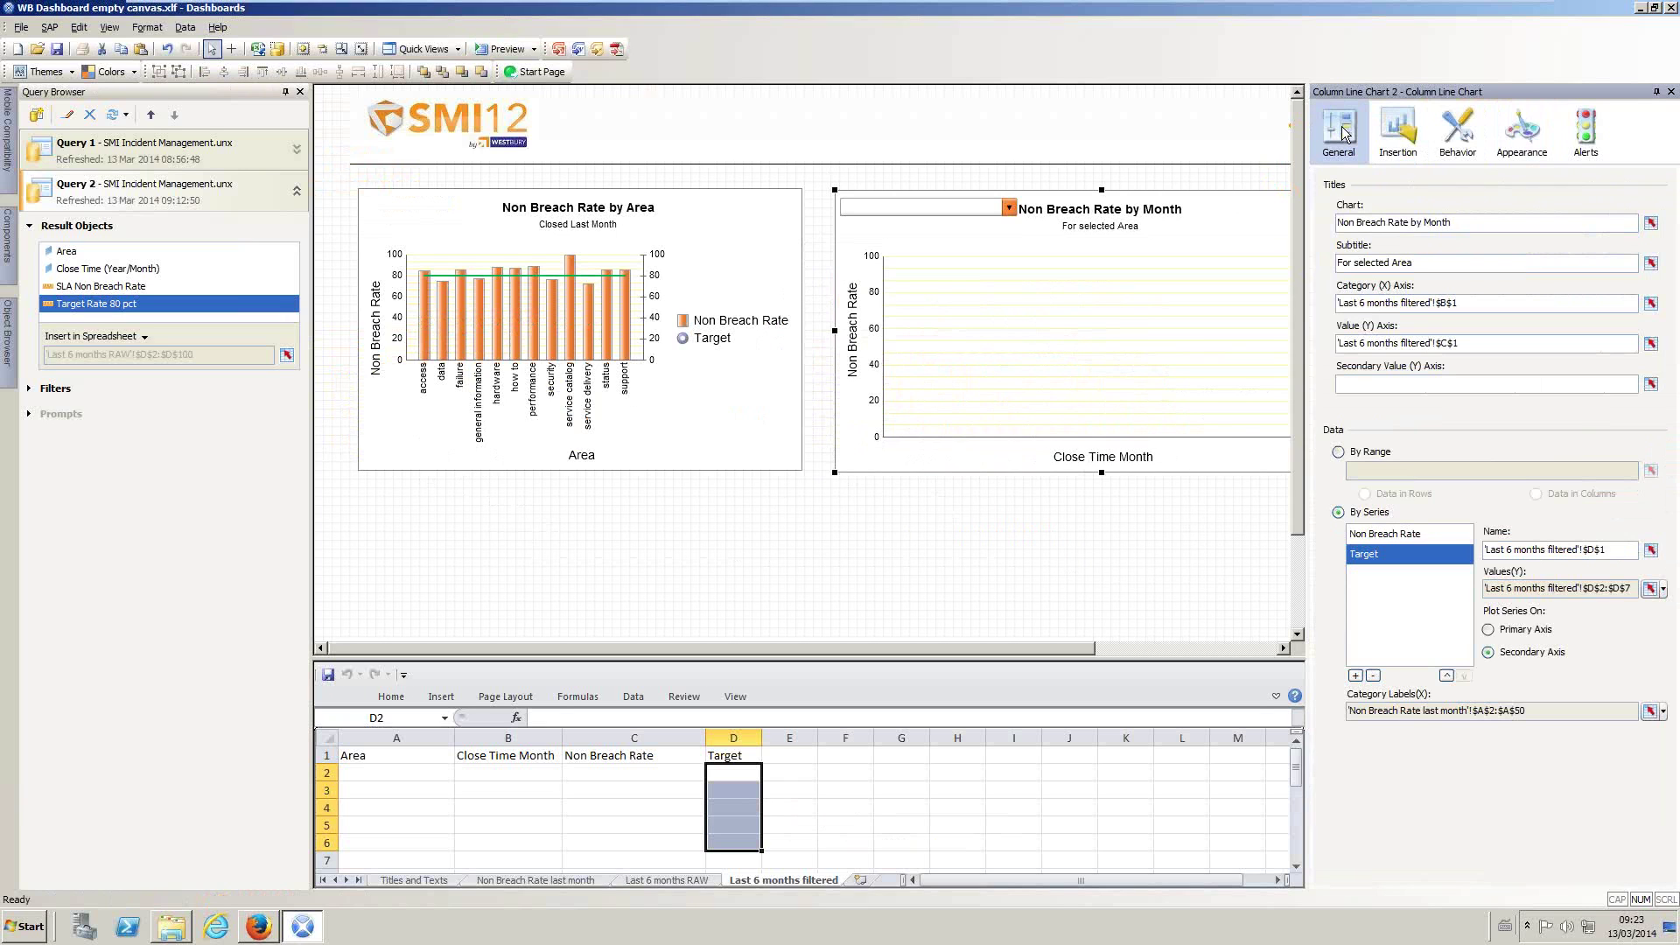
pyautogui.click(1651, 710)
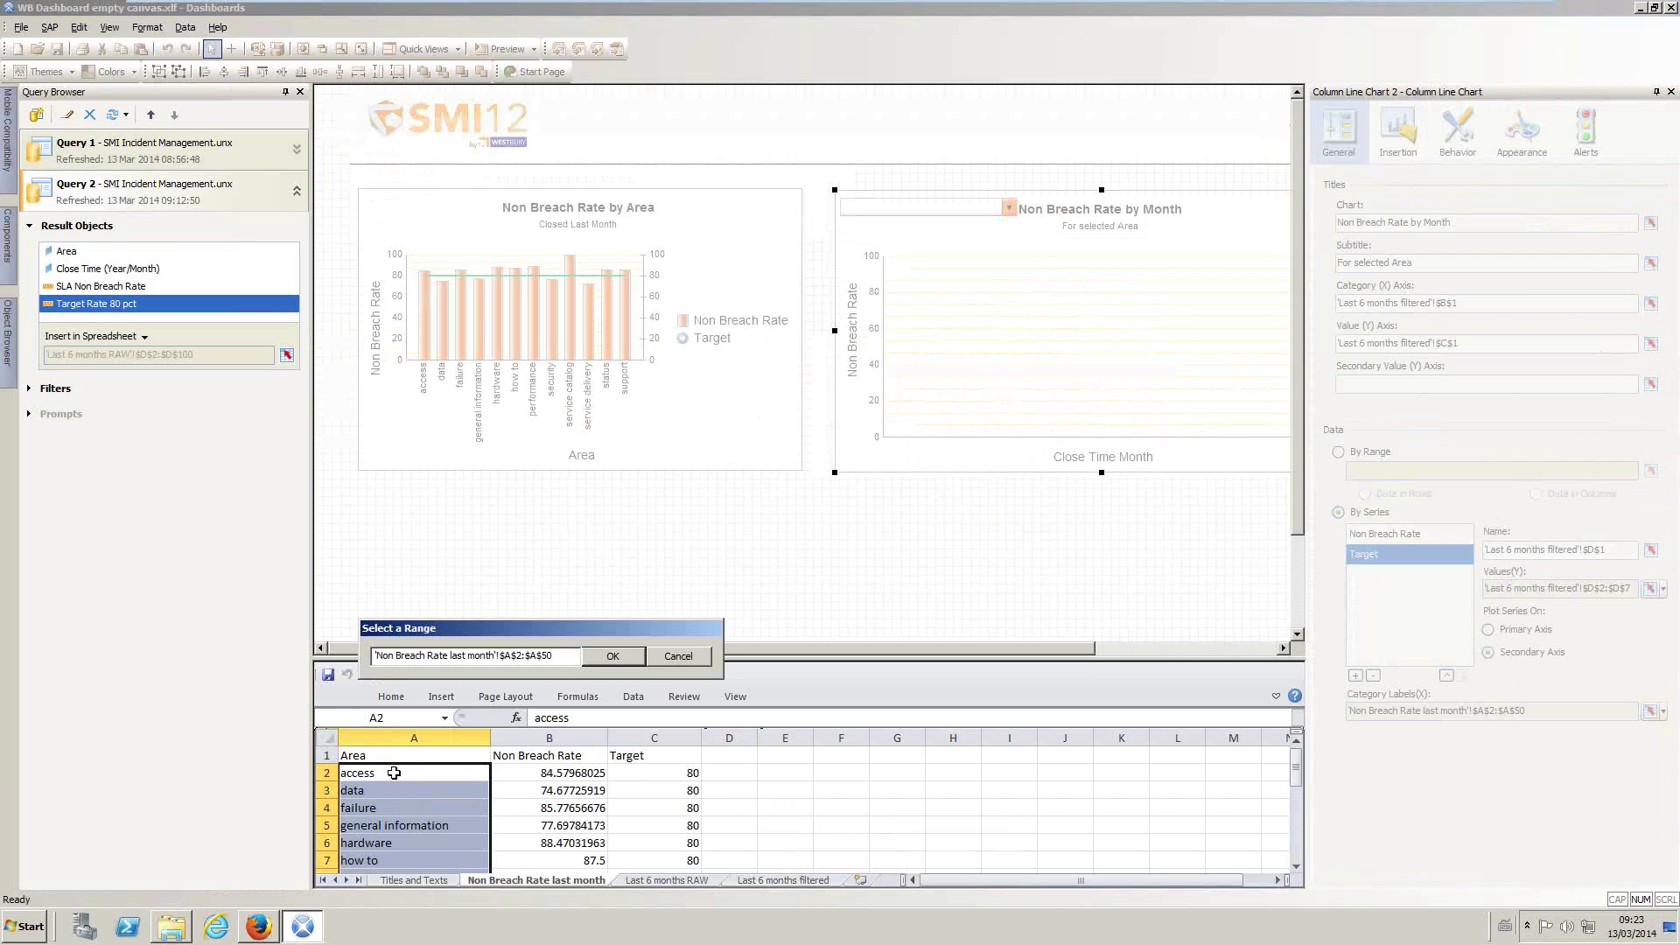
pyautogui.click(787, 880)
pyautogui.moveTo(478, 777); pyautogui.dragTo(496, 860)
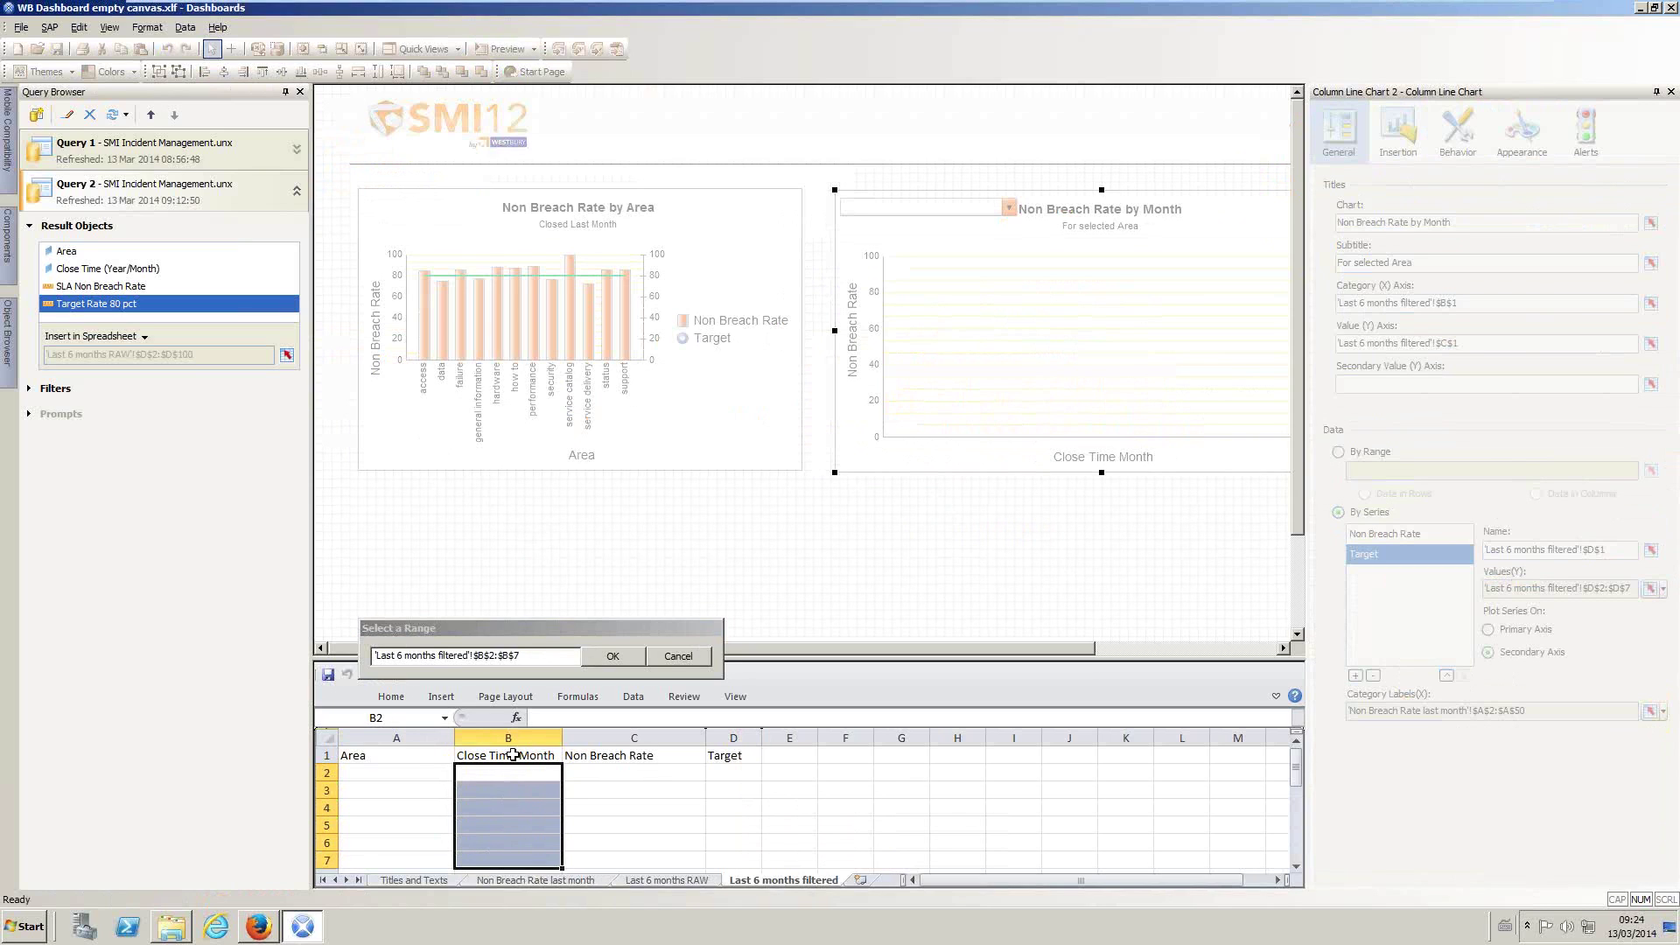
pyautogui.click(614, 656)
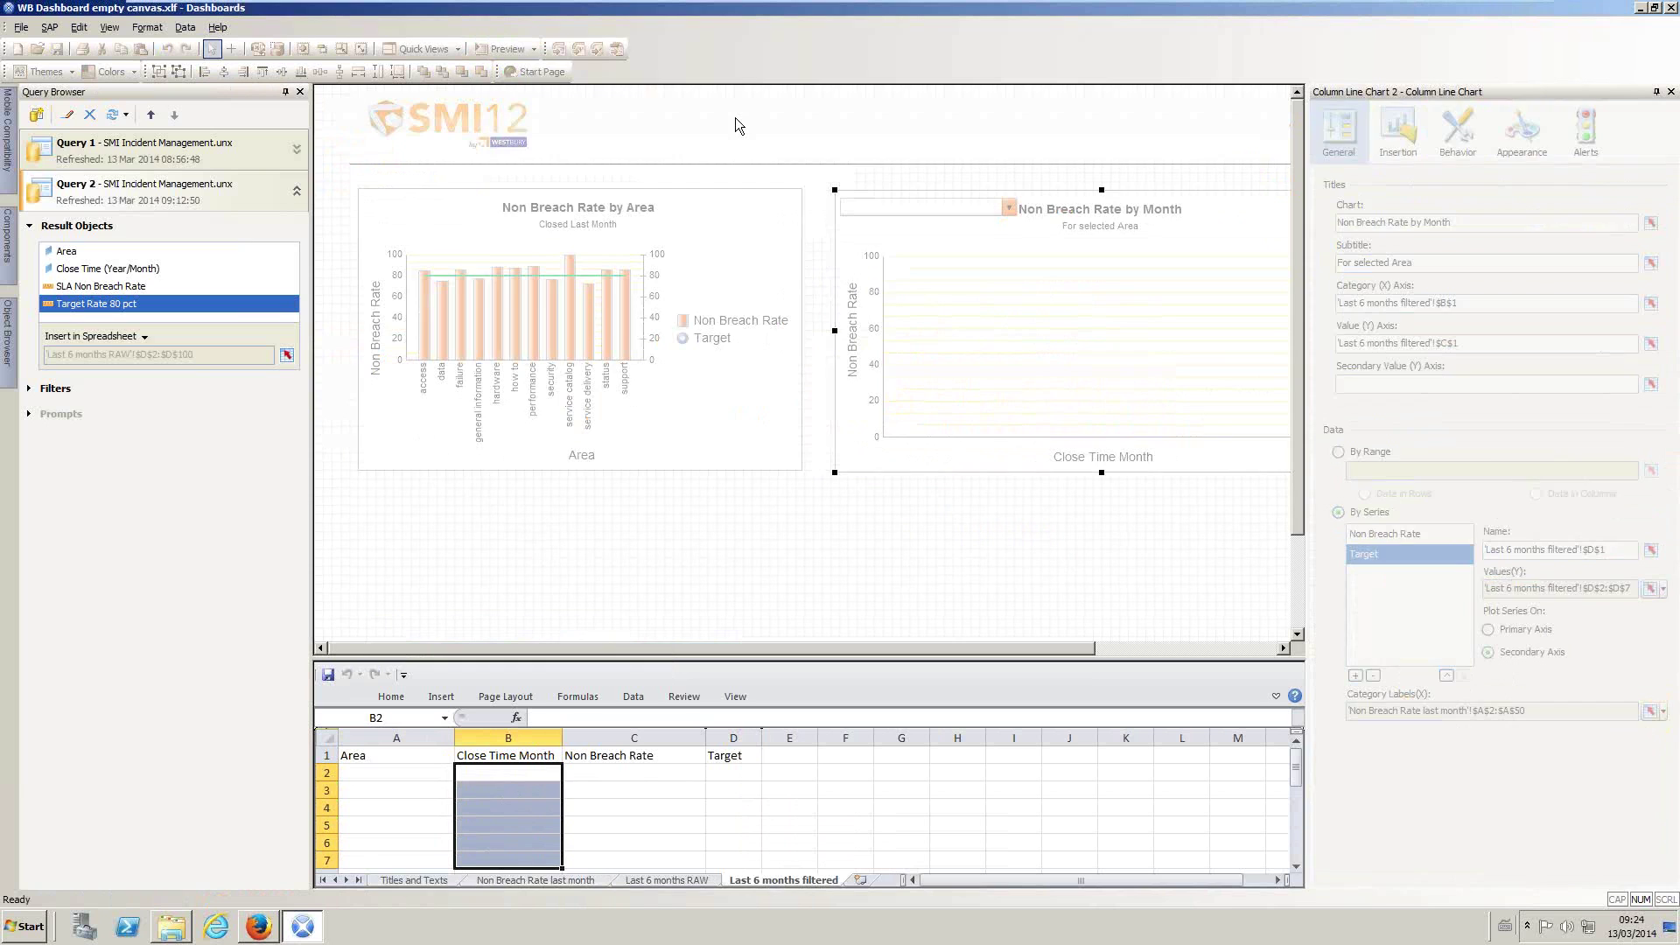
# Step: Preview the dashboard and check the monthly chart for the access, data, failure and general information areas
pyautogui.click(514, 49)
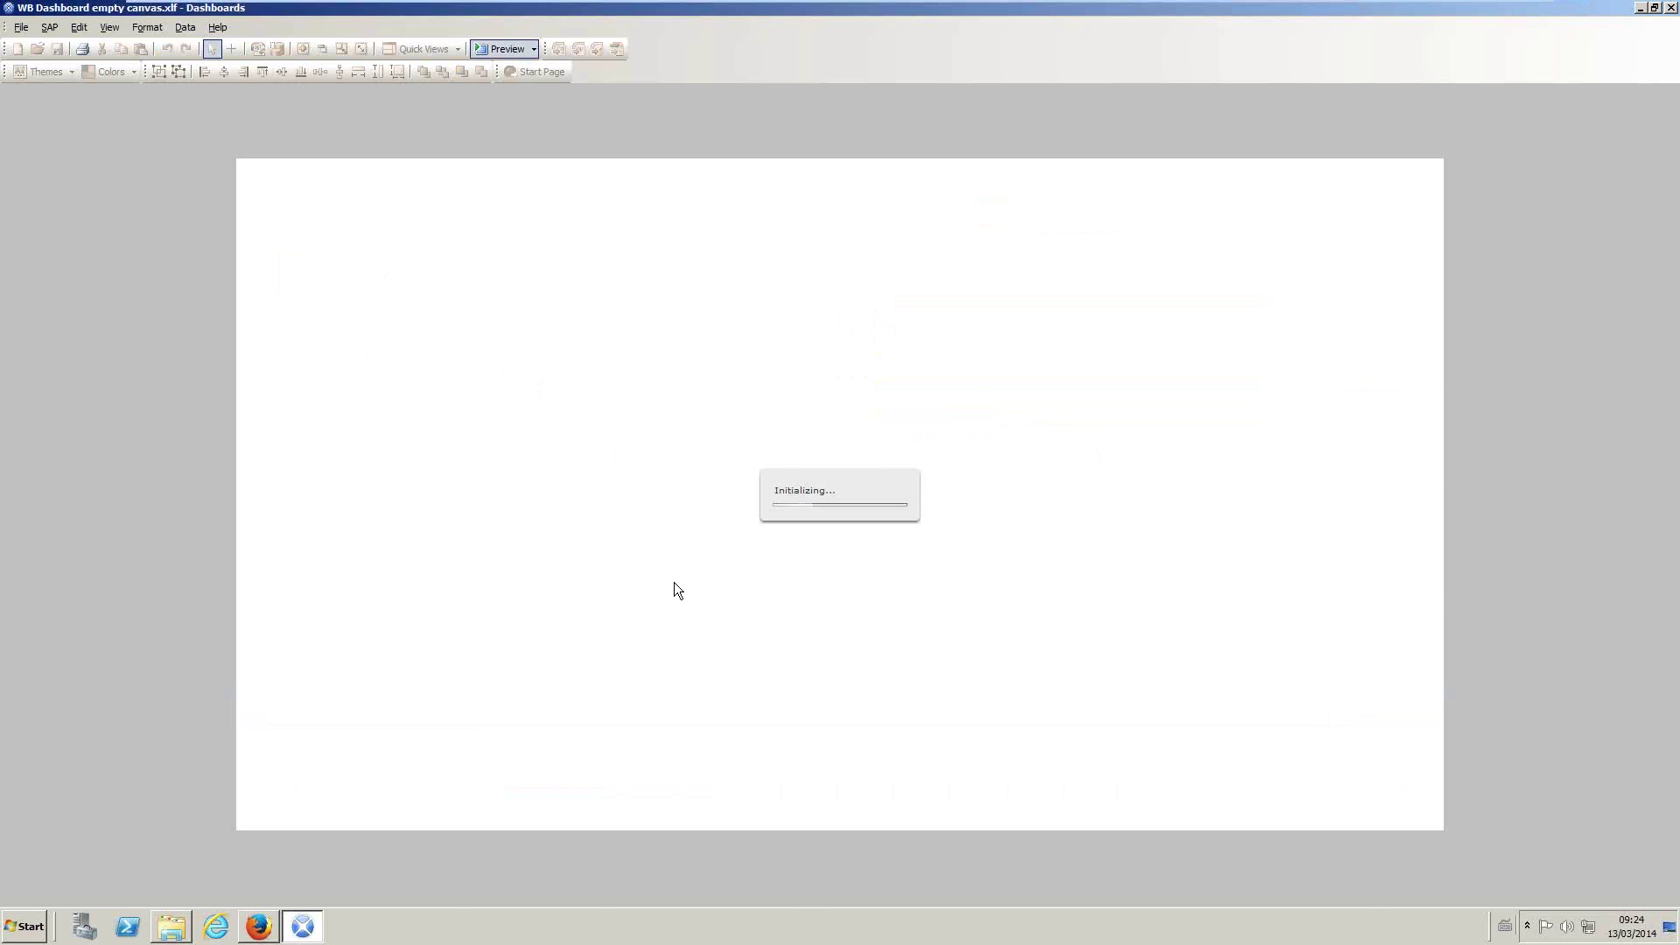
pyautogui.click(790, 284)
pyautogui.click(790, 305)
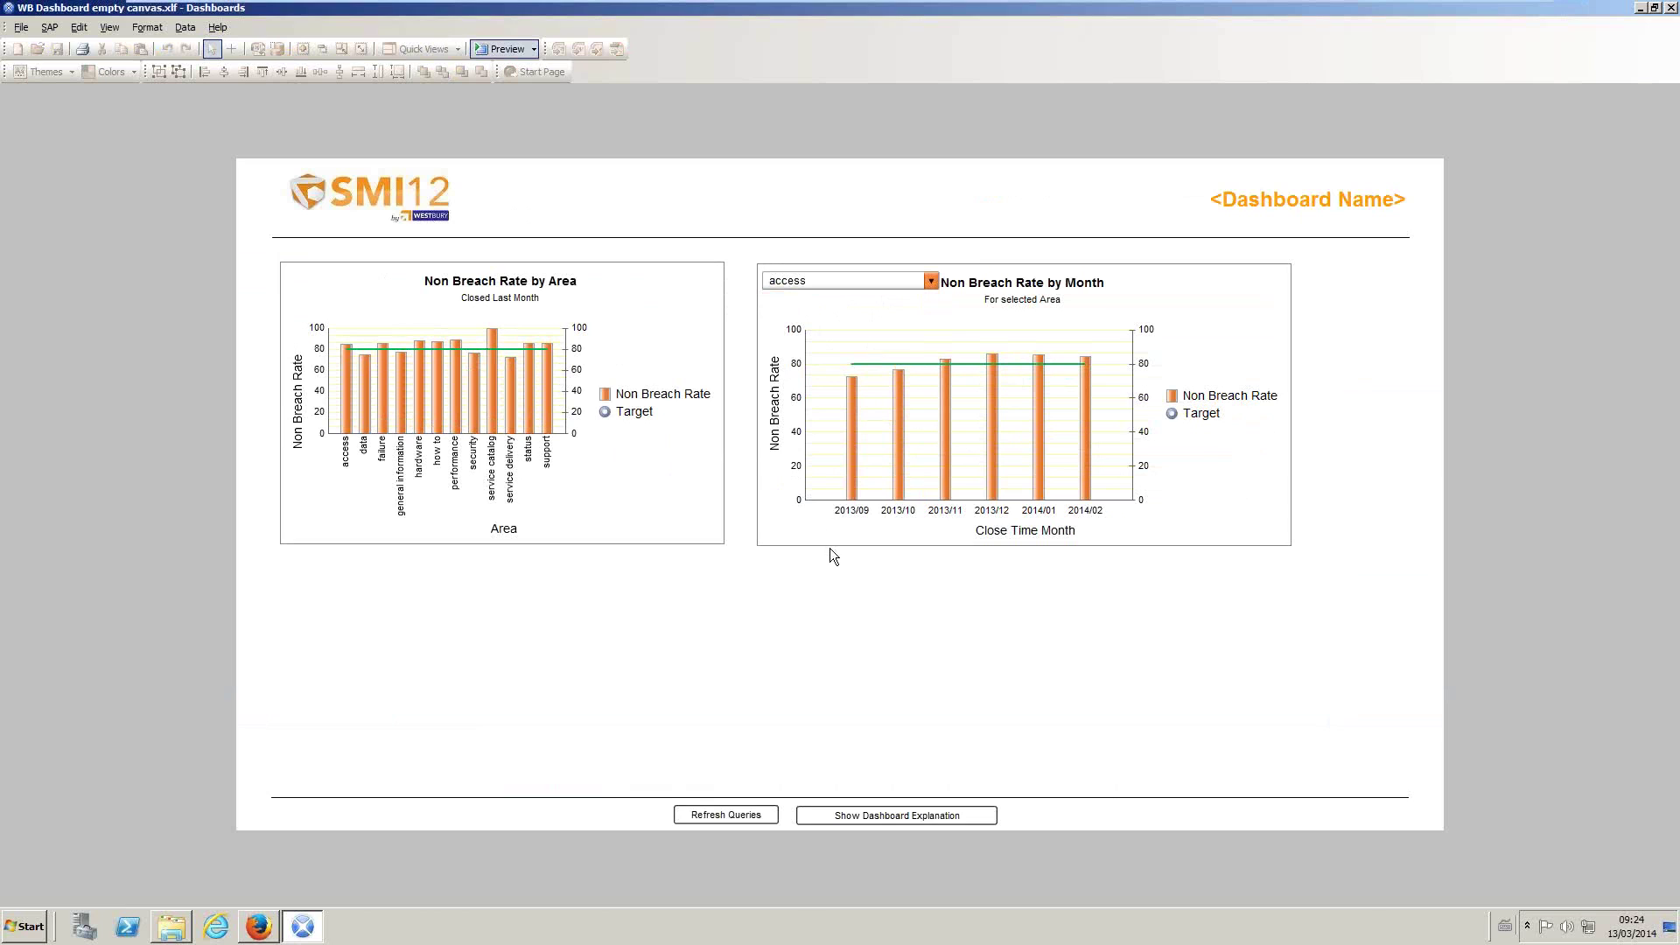
pyautogui.click(840, 283)
pyautogui.click(829, 326)
pyautogui.click(840, 284)
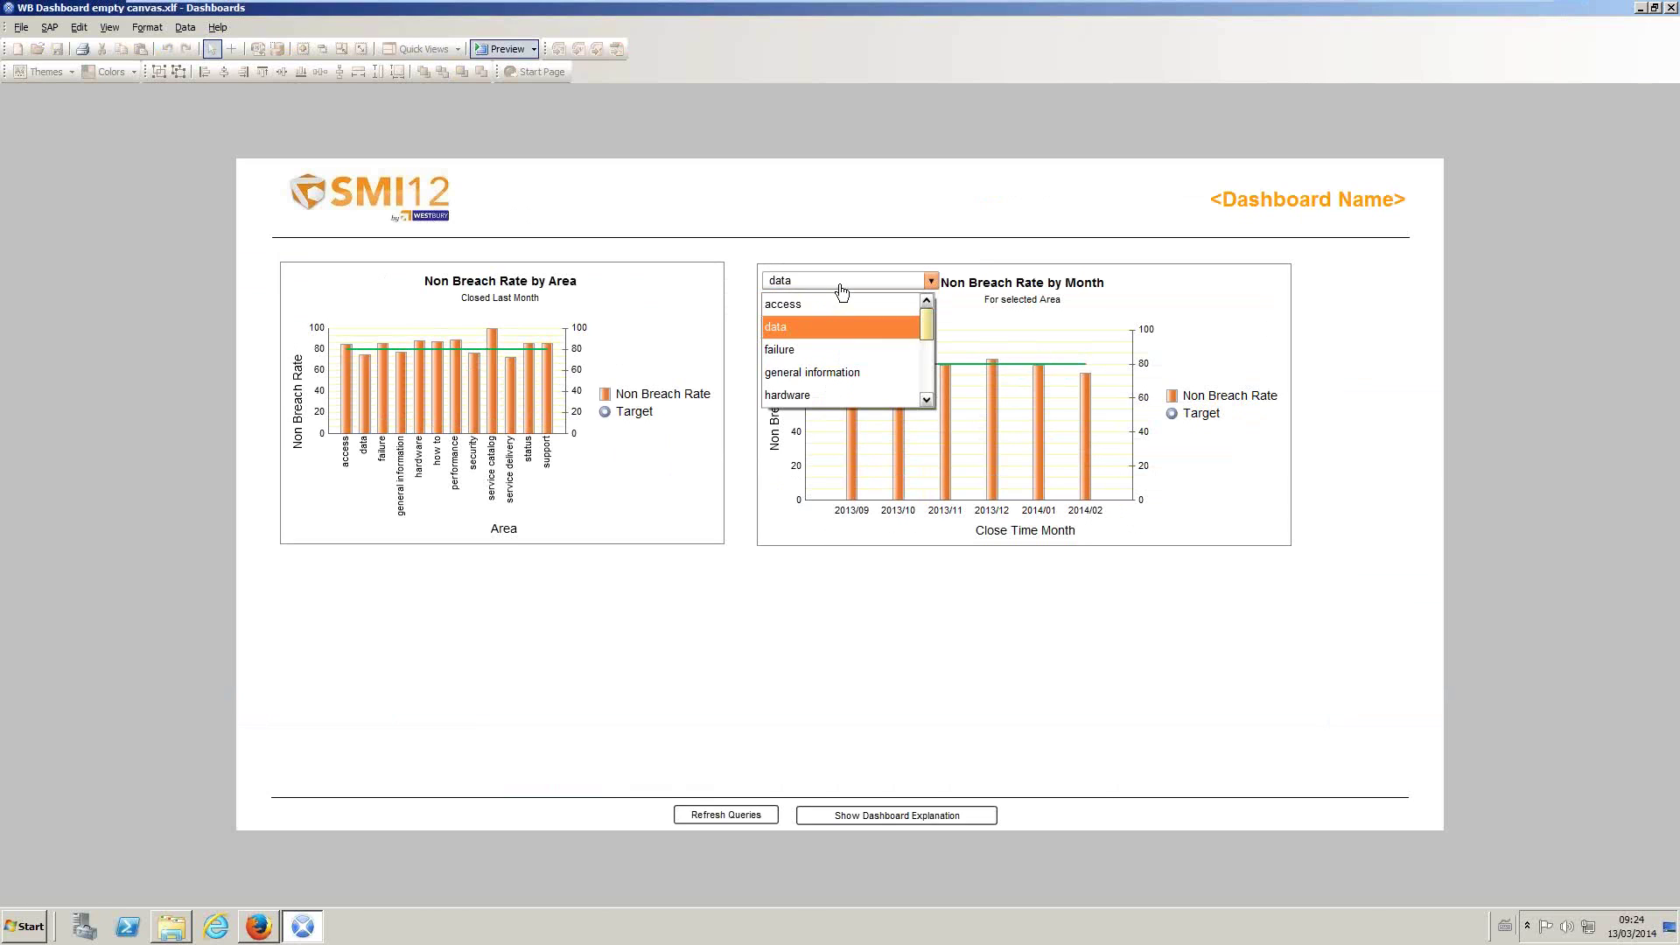
pyautogui.click(827, 347)
pyautogui.click(832, 284)
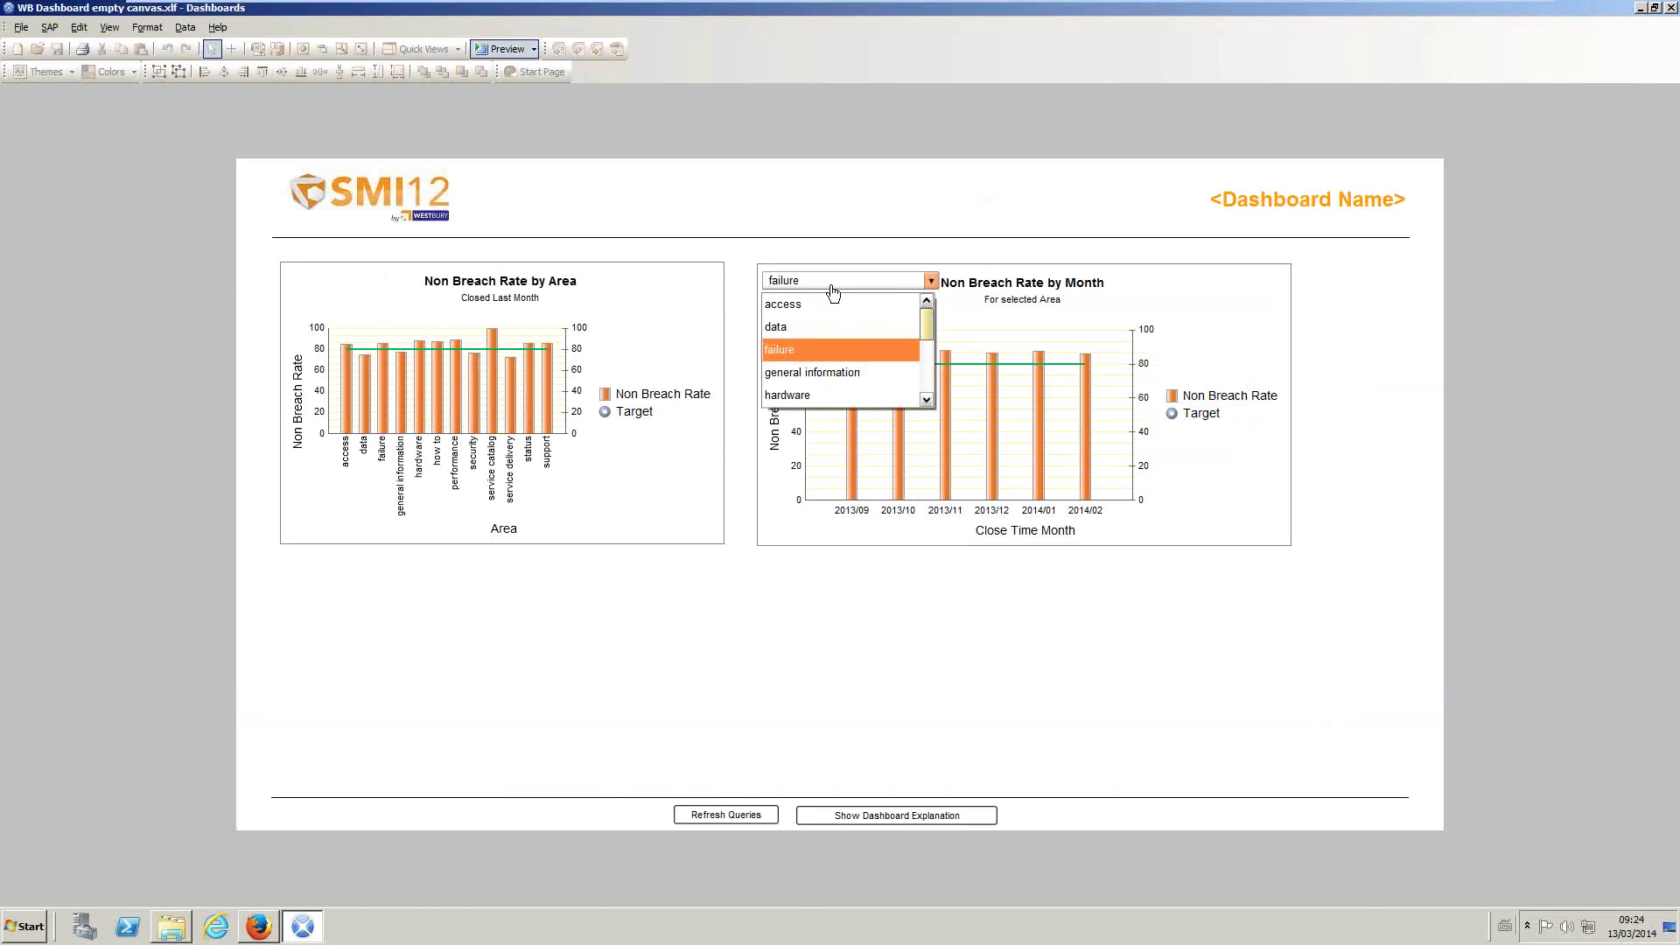
pyautogui.click(818, 370)
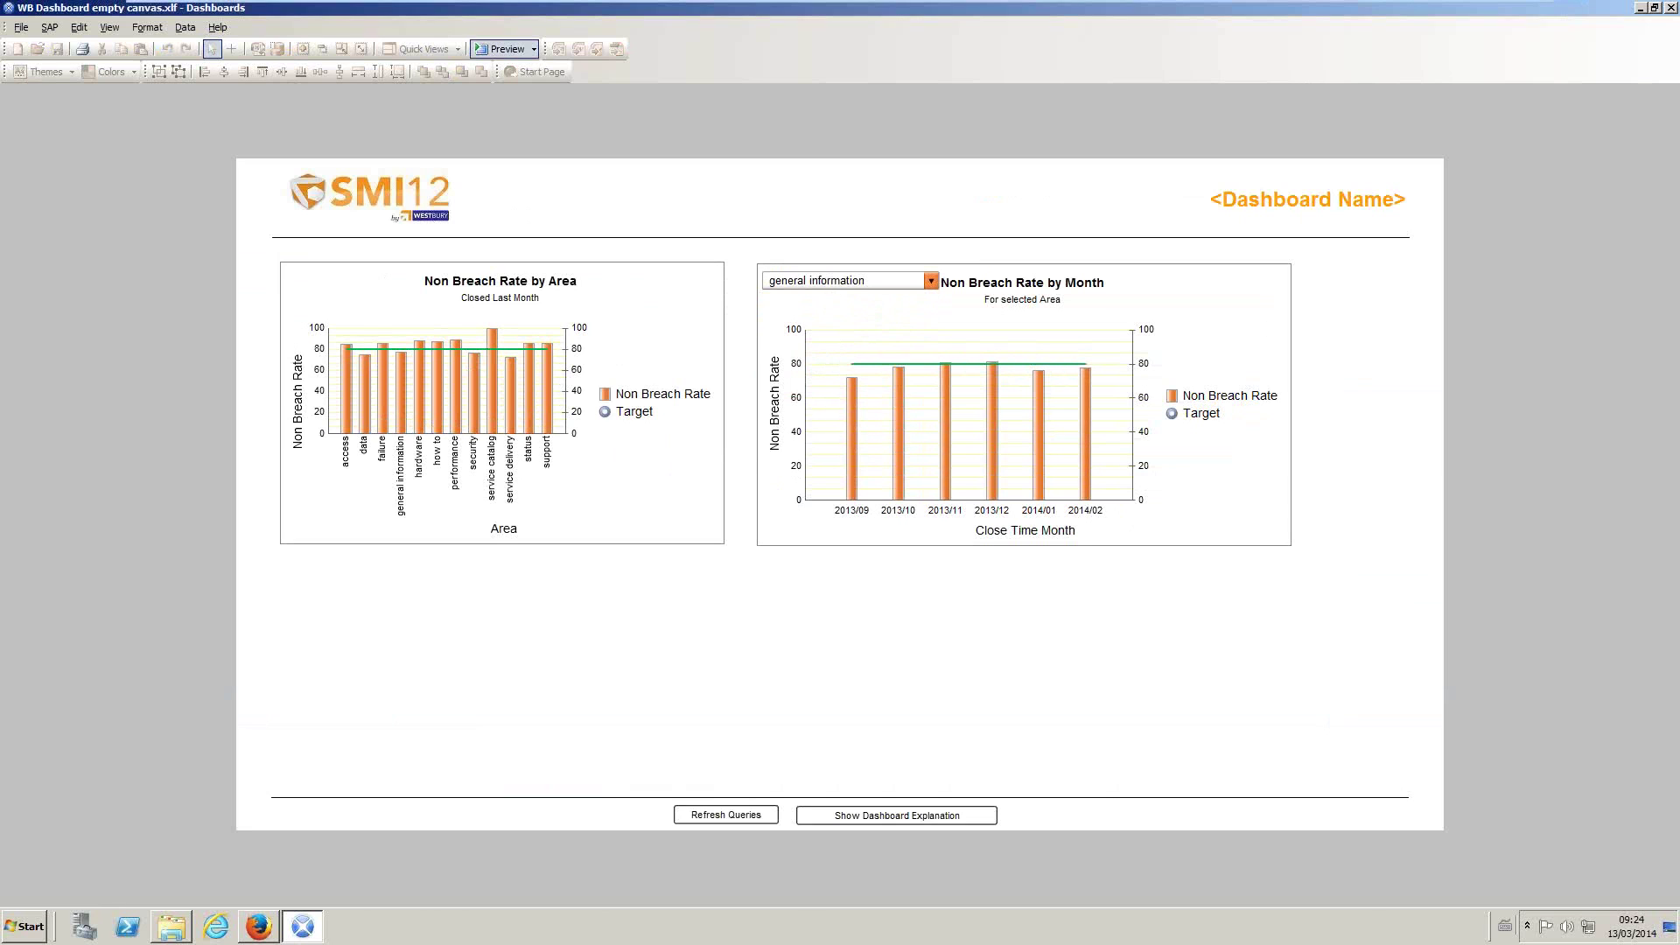
# Step: Choose hardware and finally how to in the area combo box of the previewed monthly chart
pyautogui.click(831, 284)
pyautogui.click(805, 392)
pyautogui.click(854, 281)
pyautogui.moveTo(927, 326); pyautogui.dragTo(928, 348)
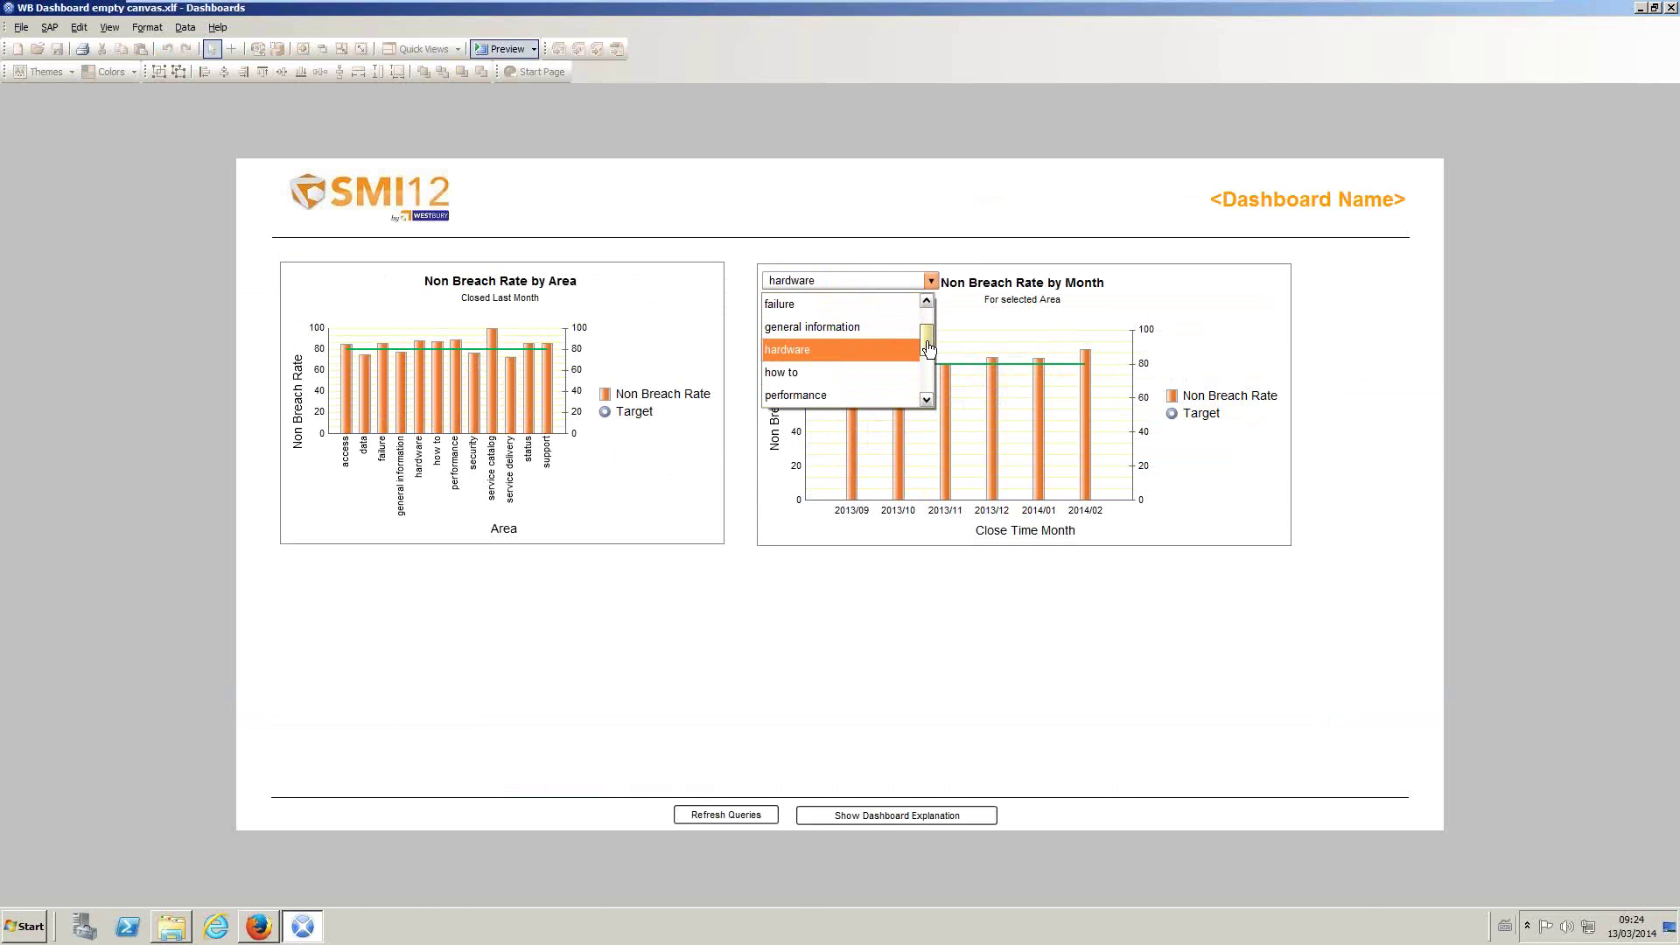
pyautogui.click(870, 376)
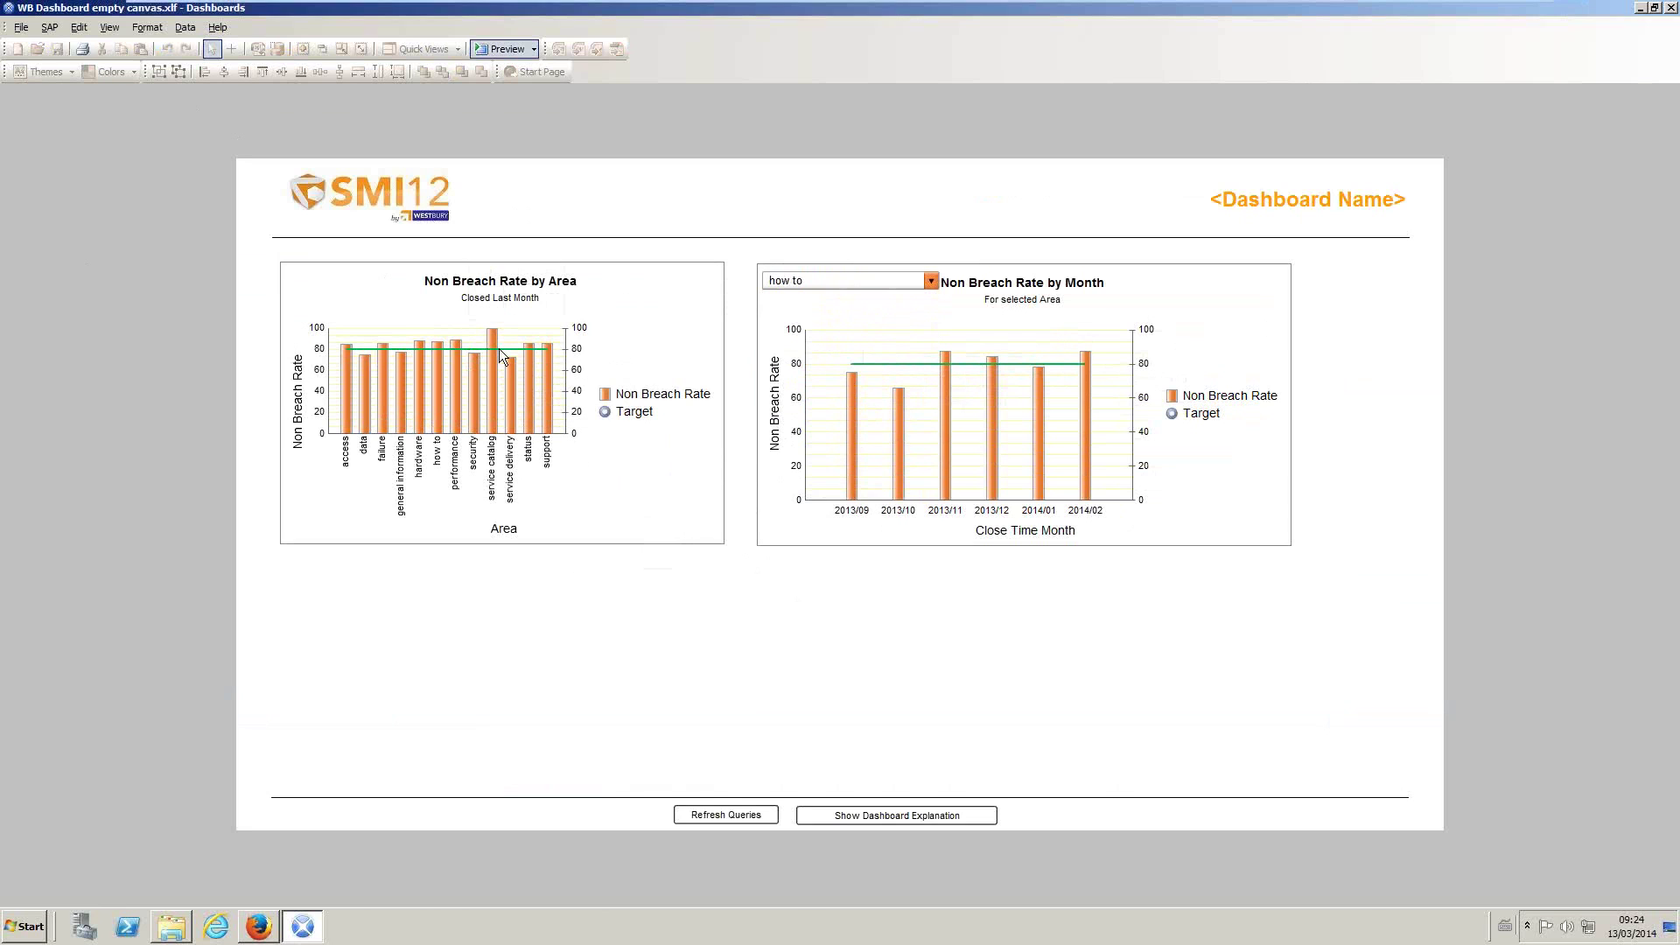
# Step: Export a snapshot of the previewed dashboard's Excel data, overwriting Snapshot SLA Dashboard.xls in My Documents
pyautogui.click(21, 27)
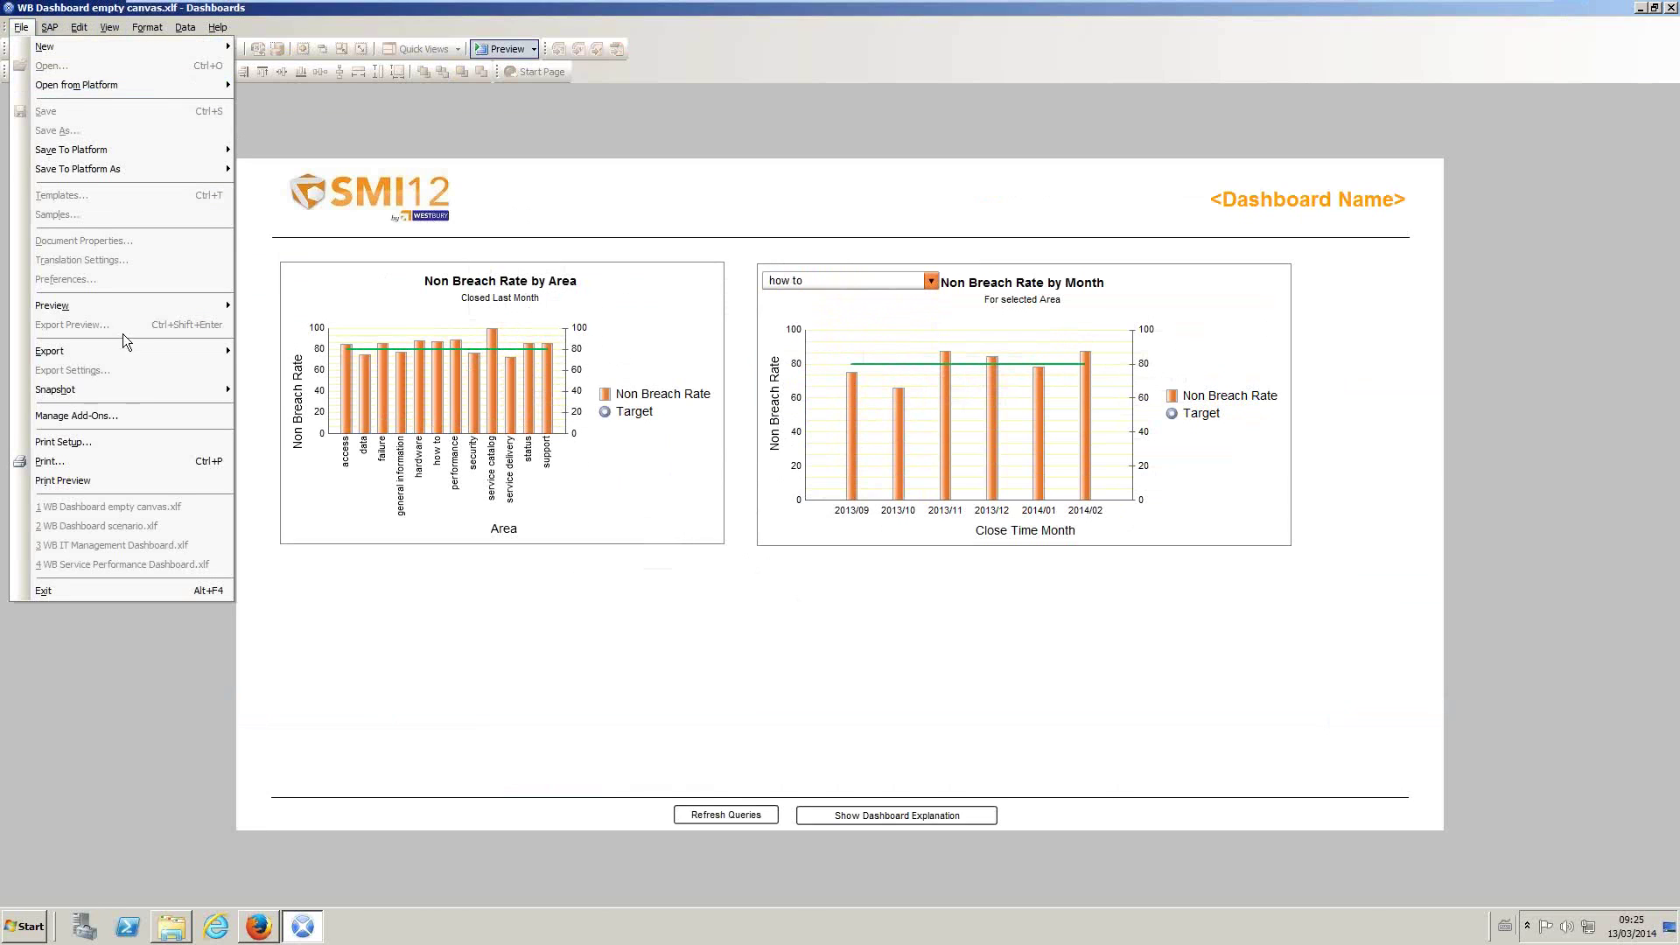
pyautogui.moveTo(126, 387)
pyautogui.click(270, 391)
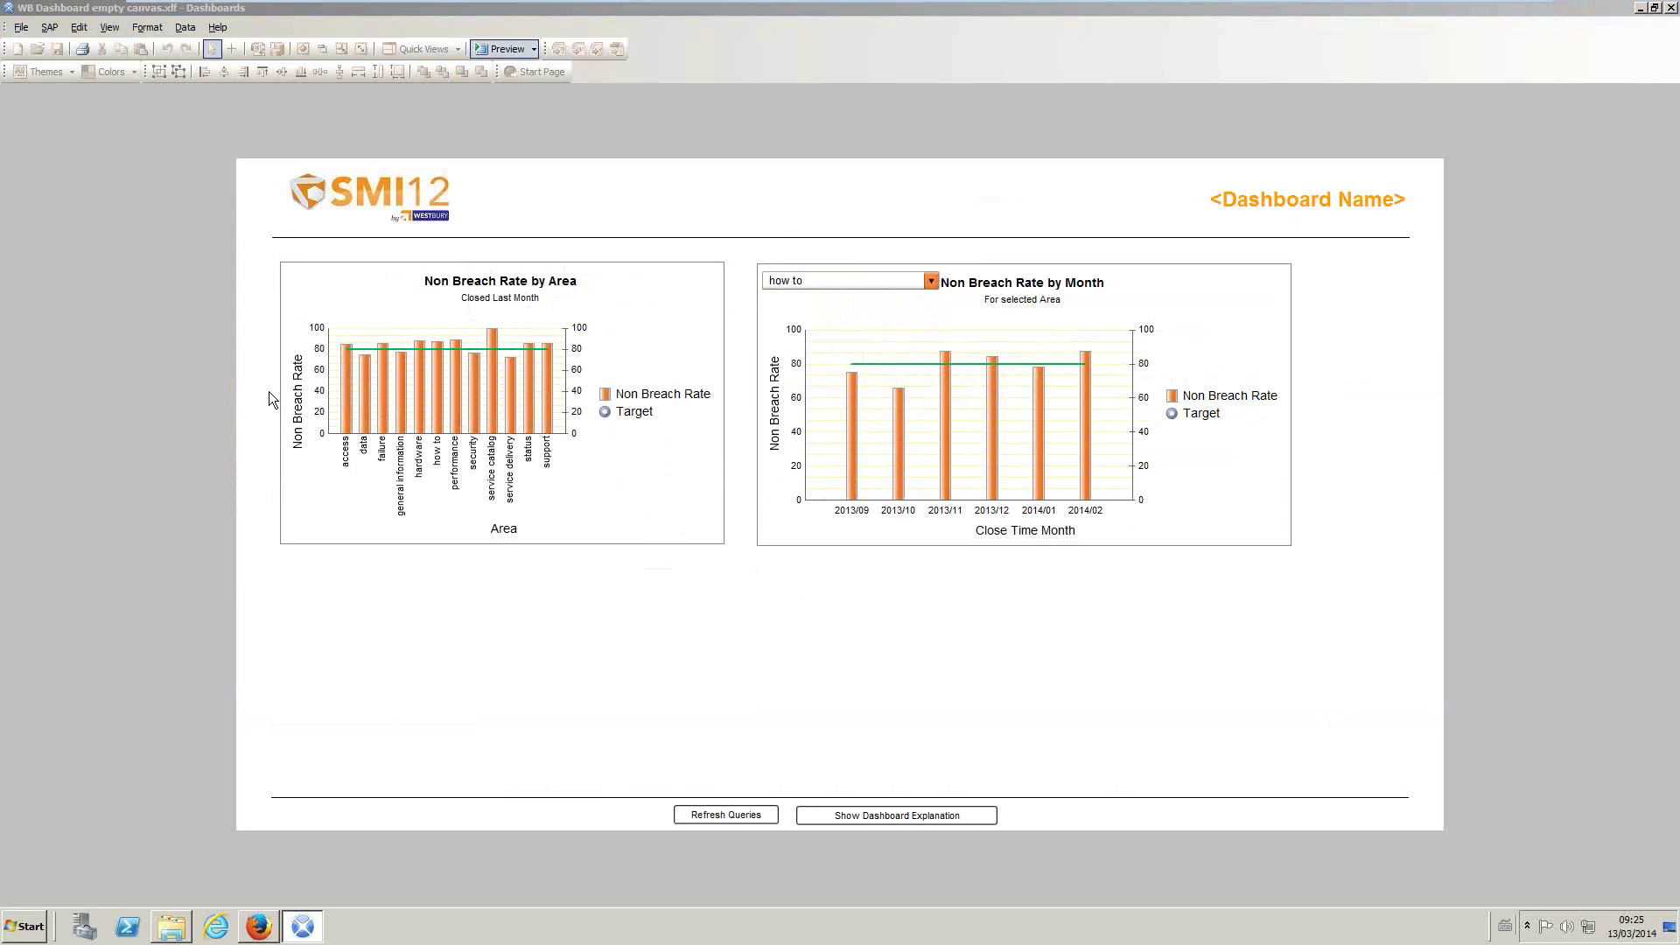
pyautogui.moveTo(1073, 371); pyautogui.dragTo(1072, 426)
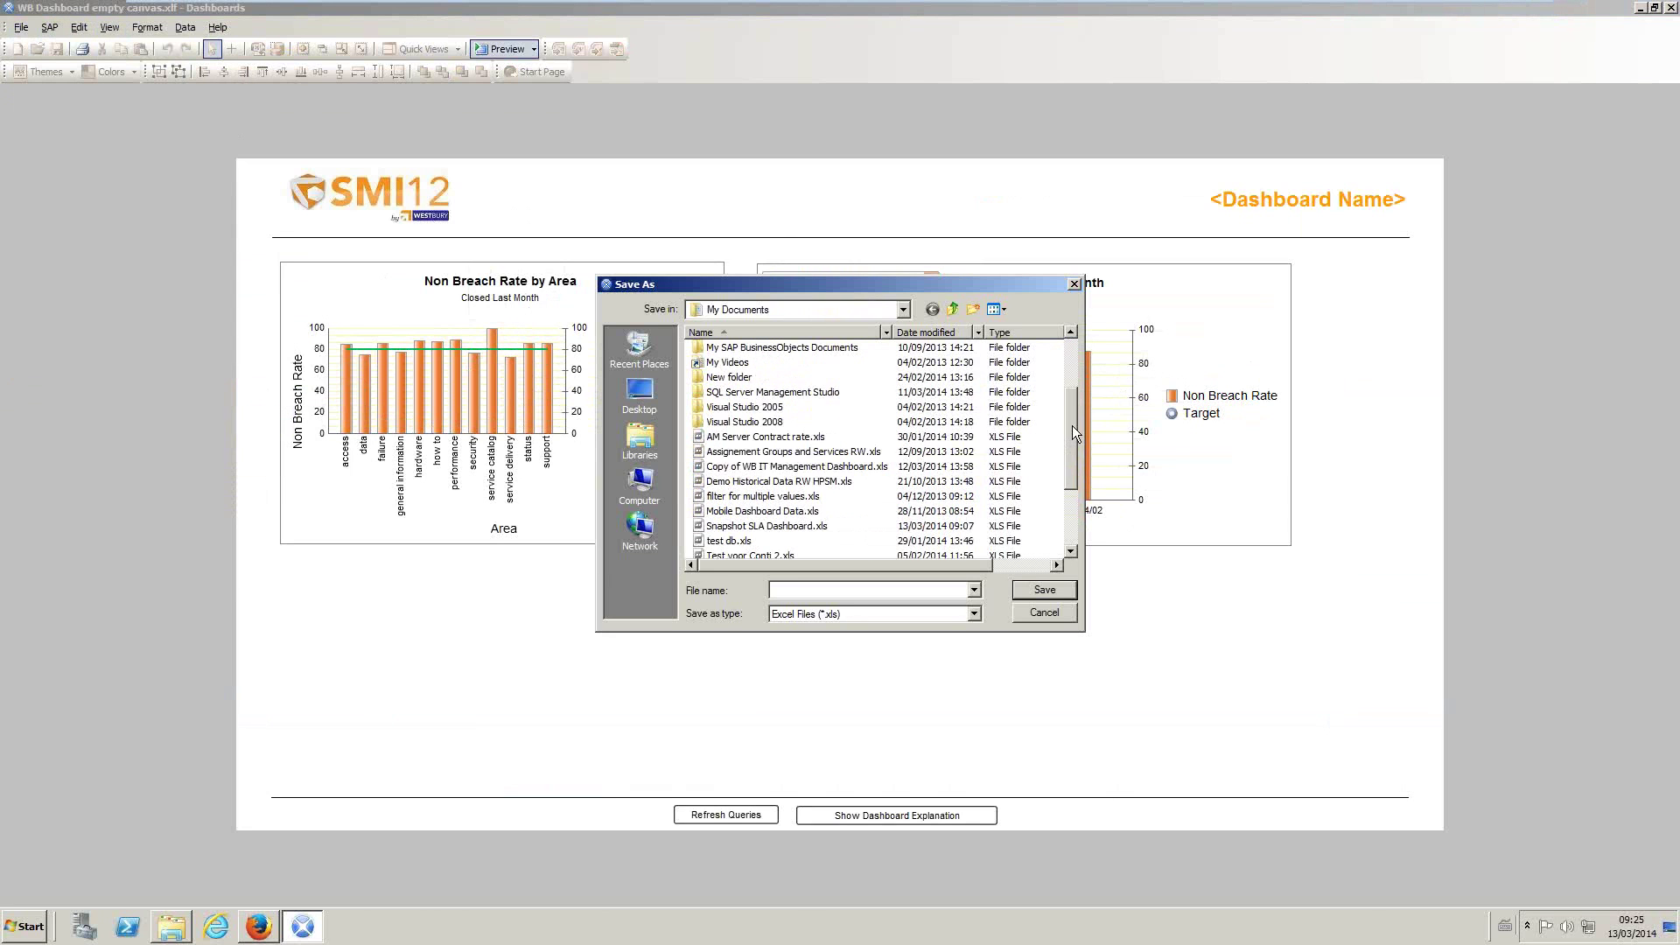
pyautogui.scroll(-1, 785, 444)
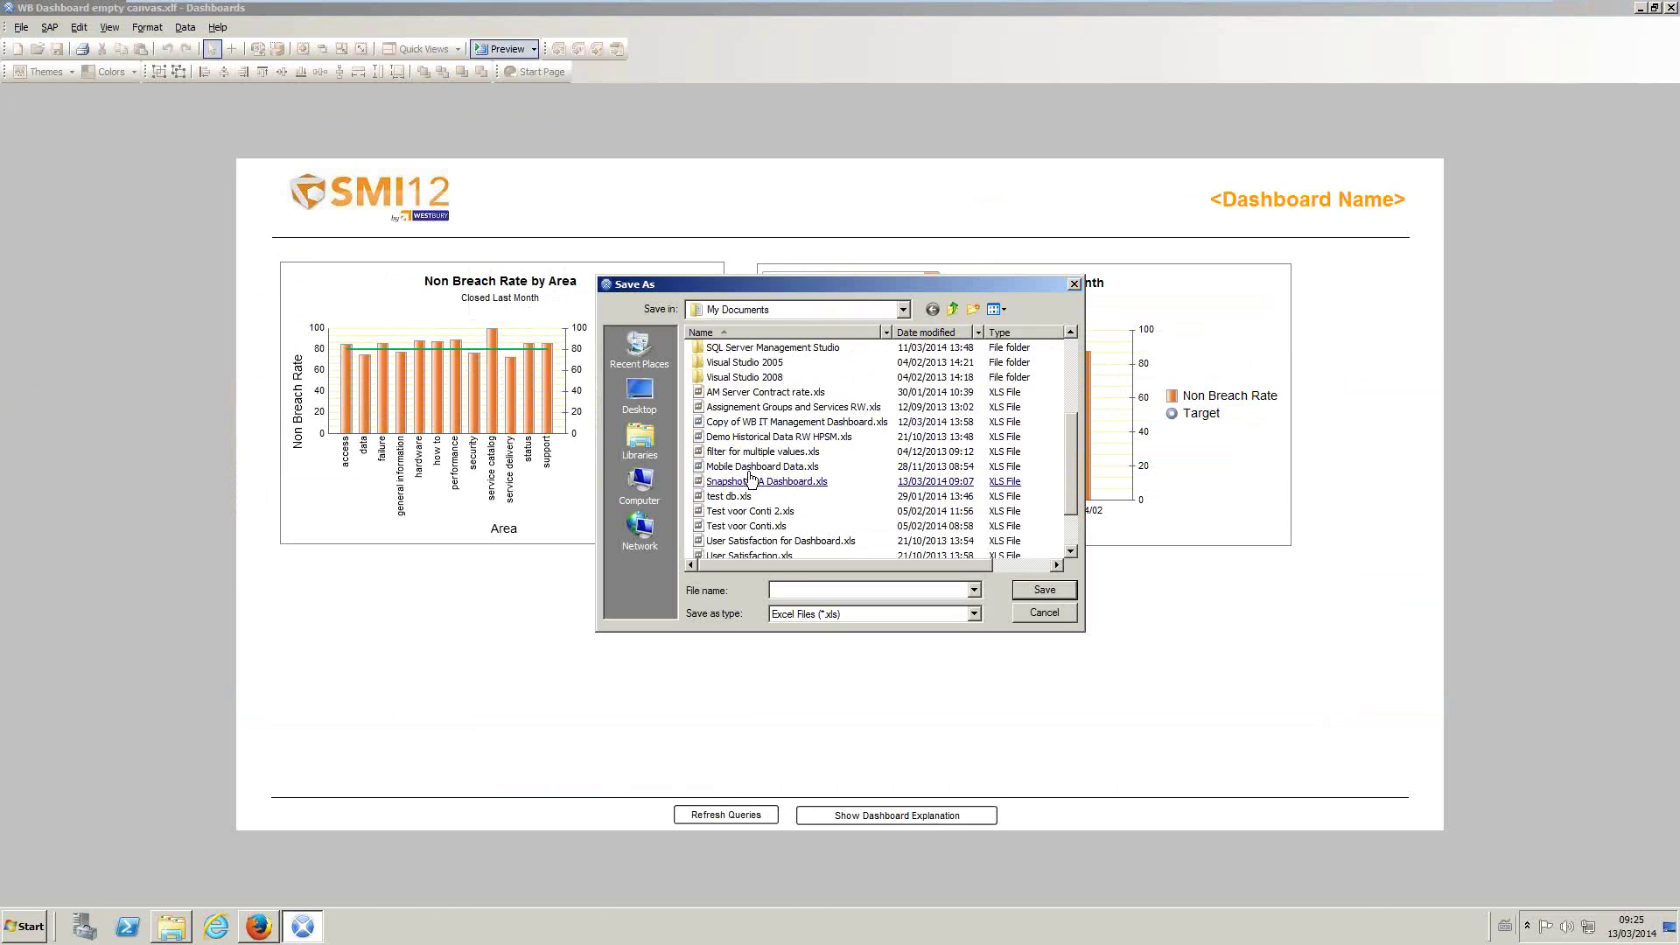
pyautogui.doubleClick(782, 484)
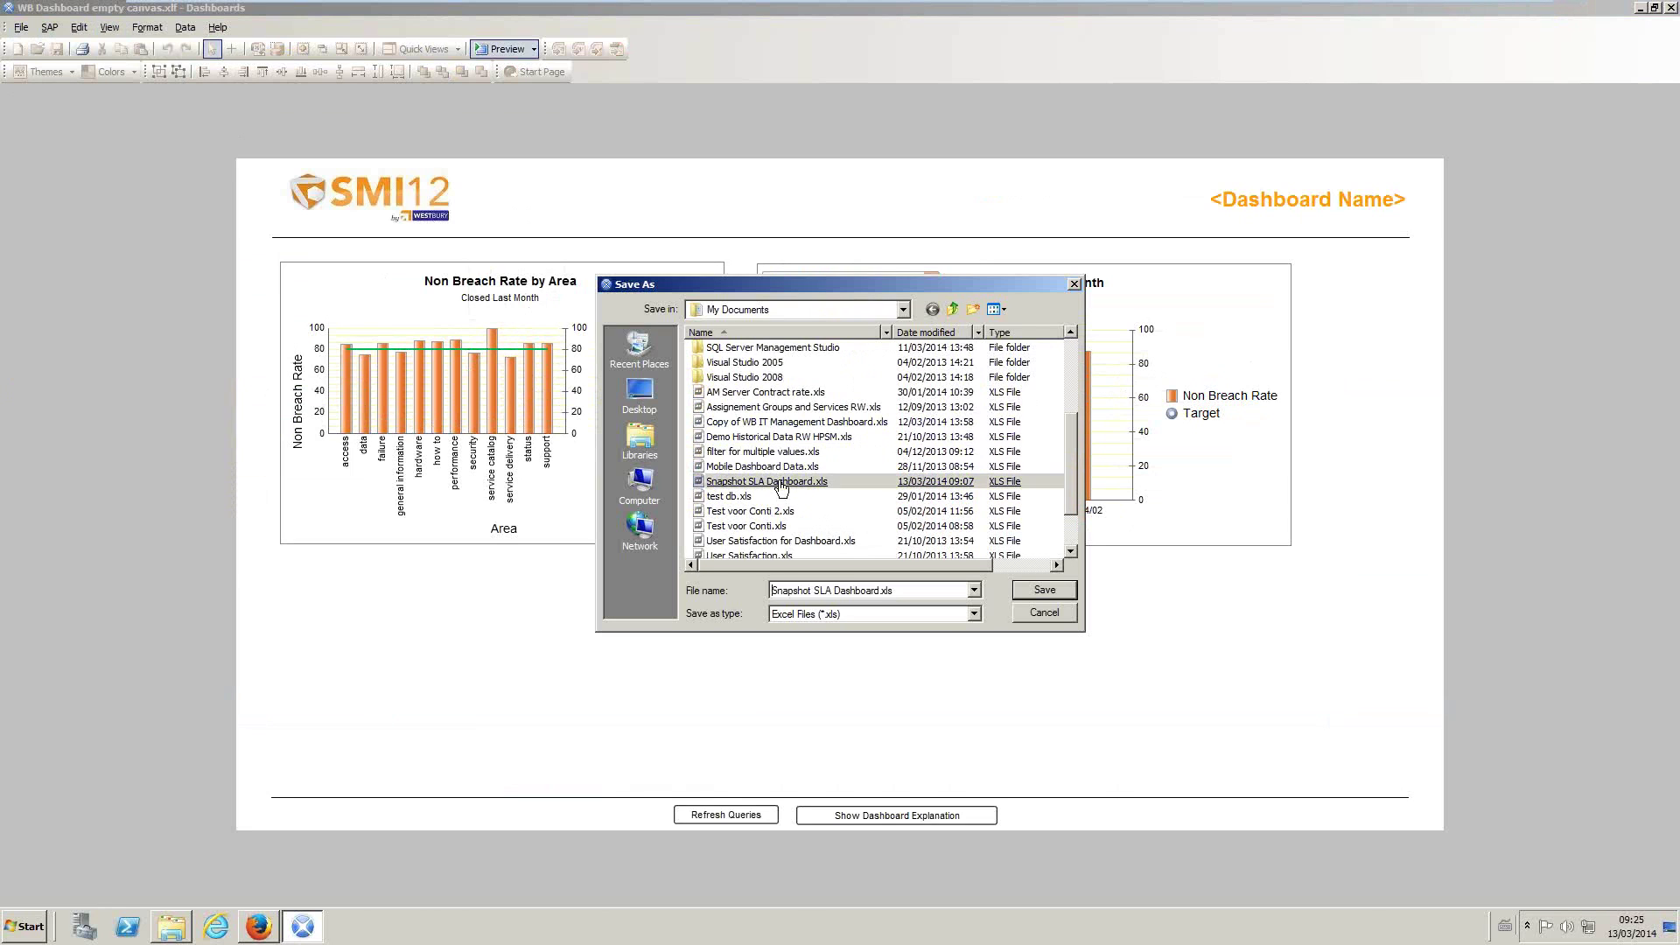
pyautogui.click(921, 467)
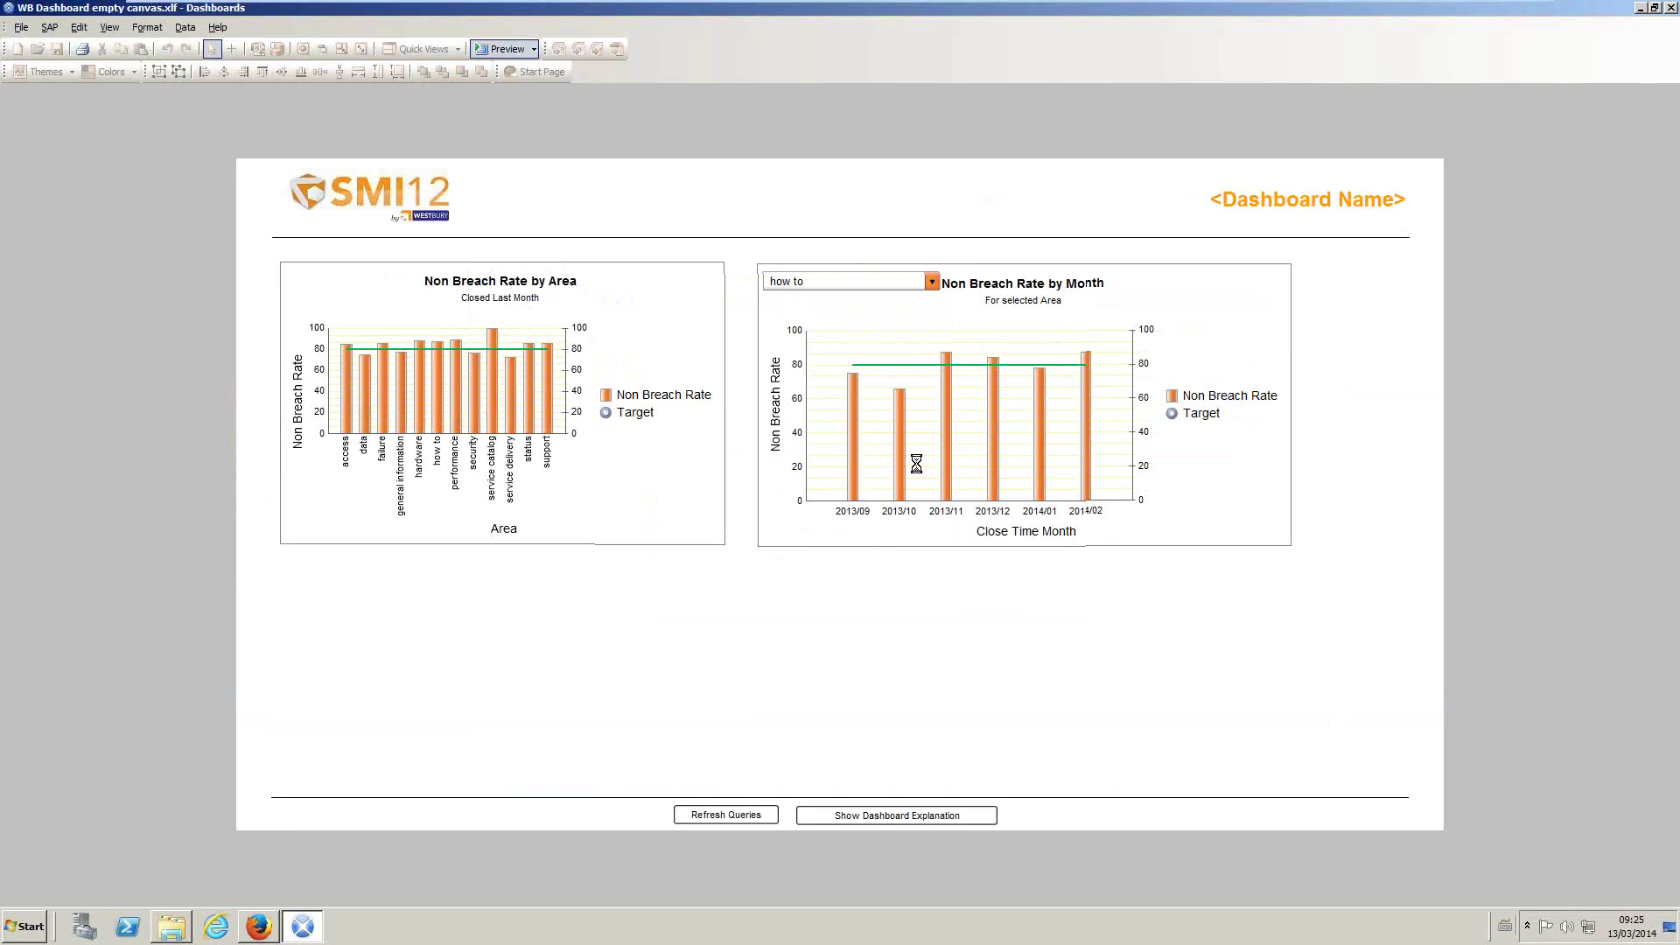
# Step: Return to the design view and import Snapshot SLA Dashboard.xls as the dashboard's spreadsheet
pyautogui.click(487, 52)
pyautogui.click(256, 50)
pyautogui.moveTo(1069, 366); pyautogui.dragTo(1075, 459)
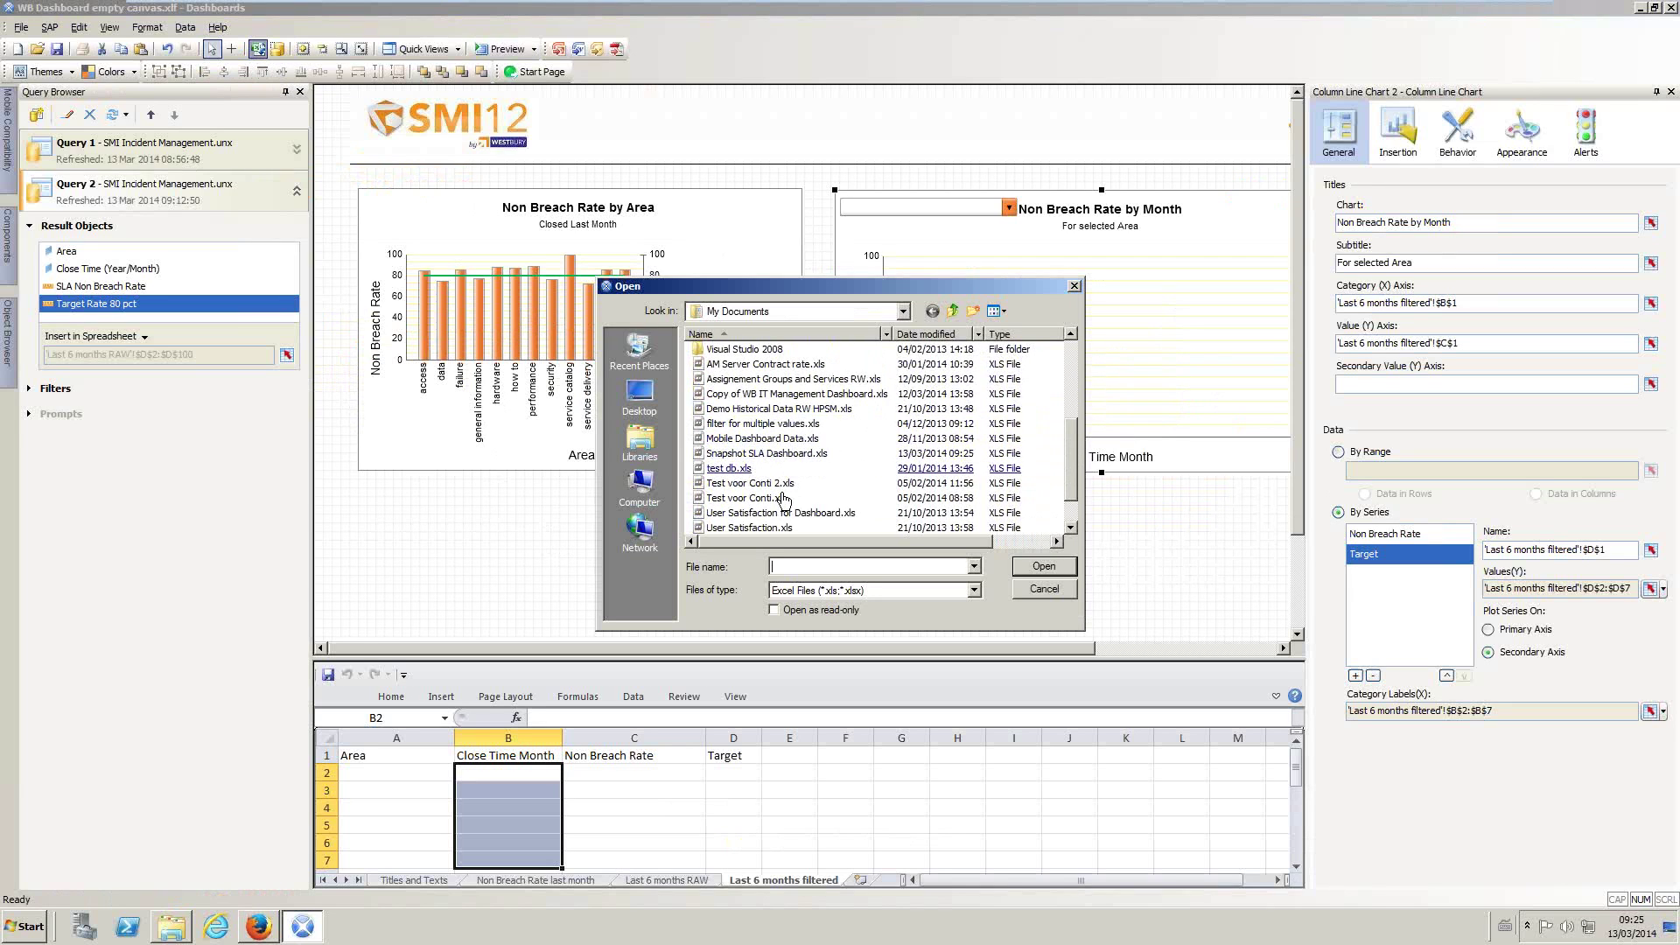
pyautogui.doubleClick(753, 453)
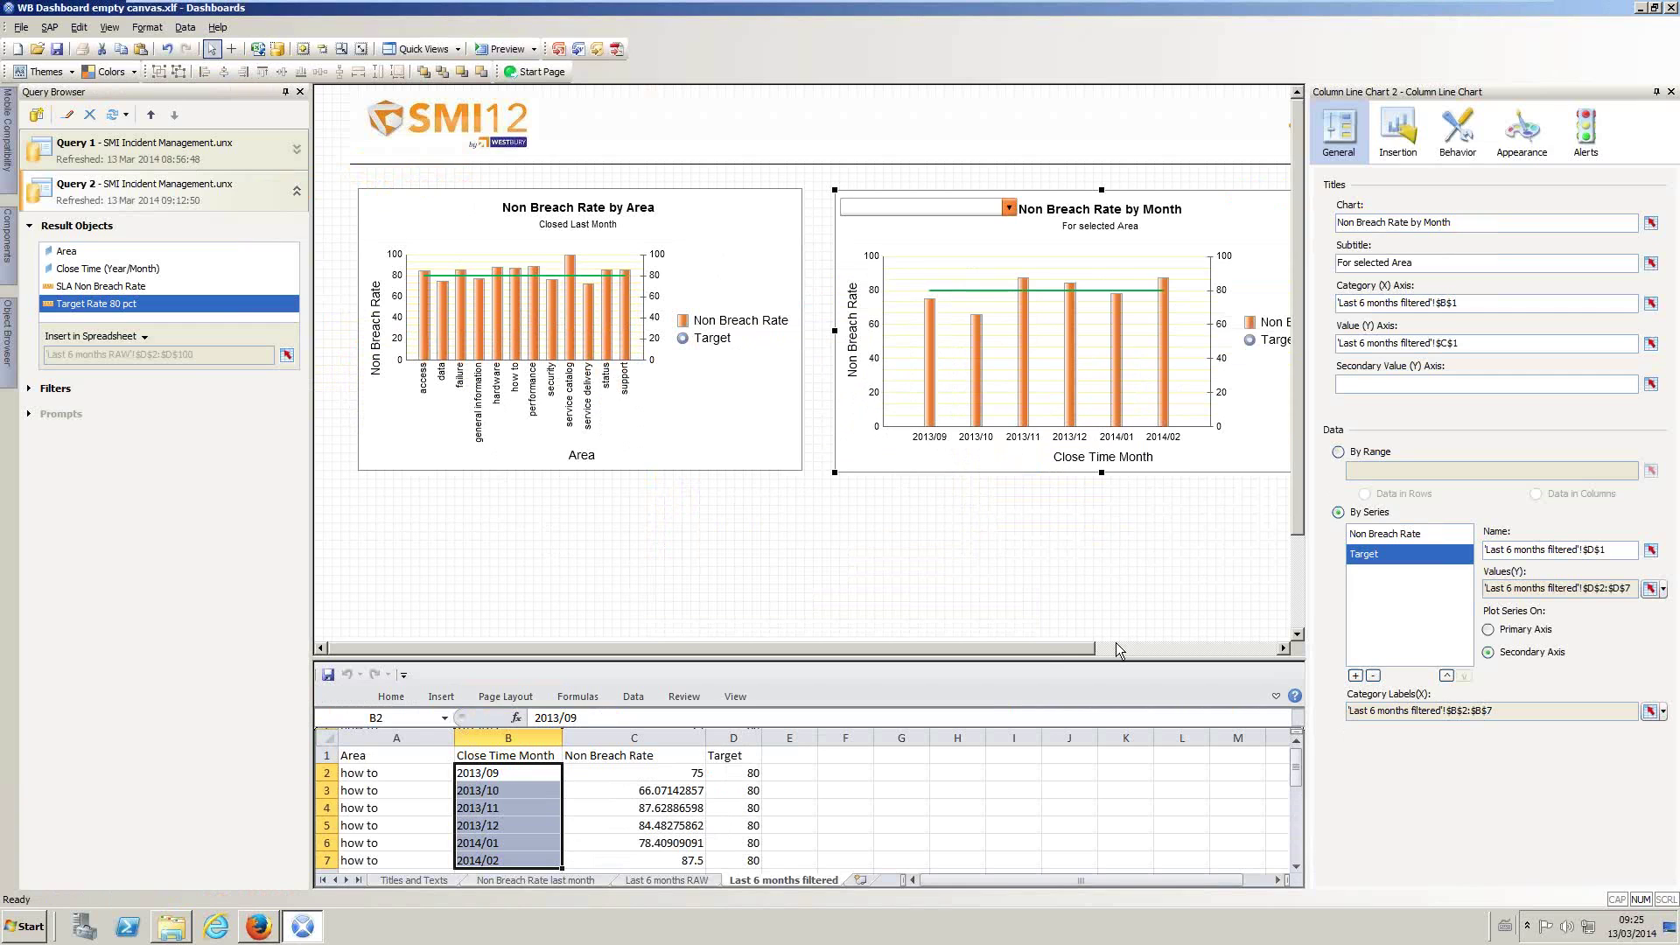
pyautogui.moveTo(1042, 648); pyautogui.dragTo(1105, 648)
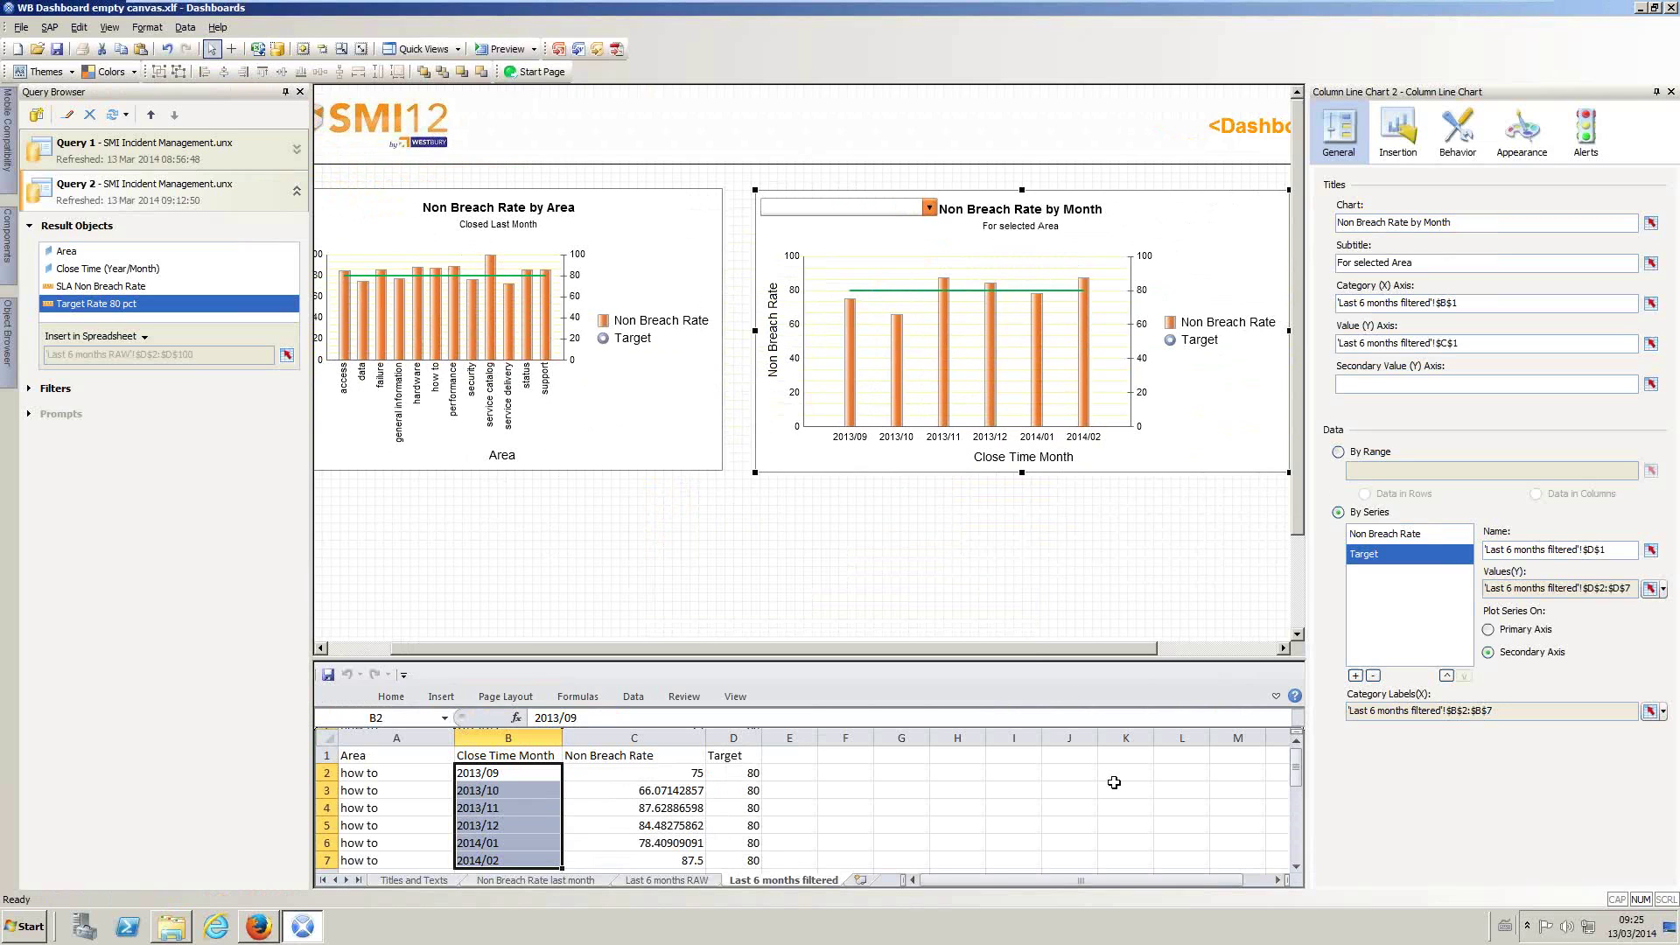
pyautogui.hscroll(3, 1034, 649)
pyautogui.hscroll(-5, 979, 653)
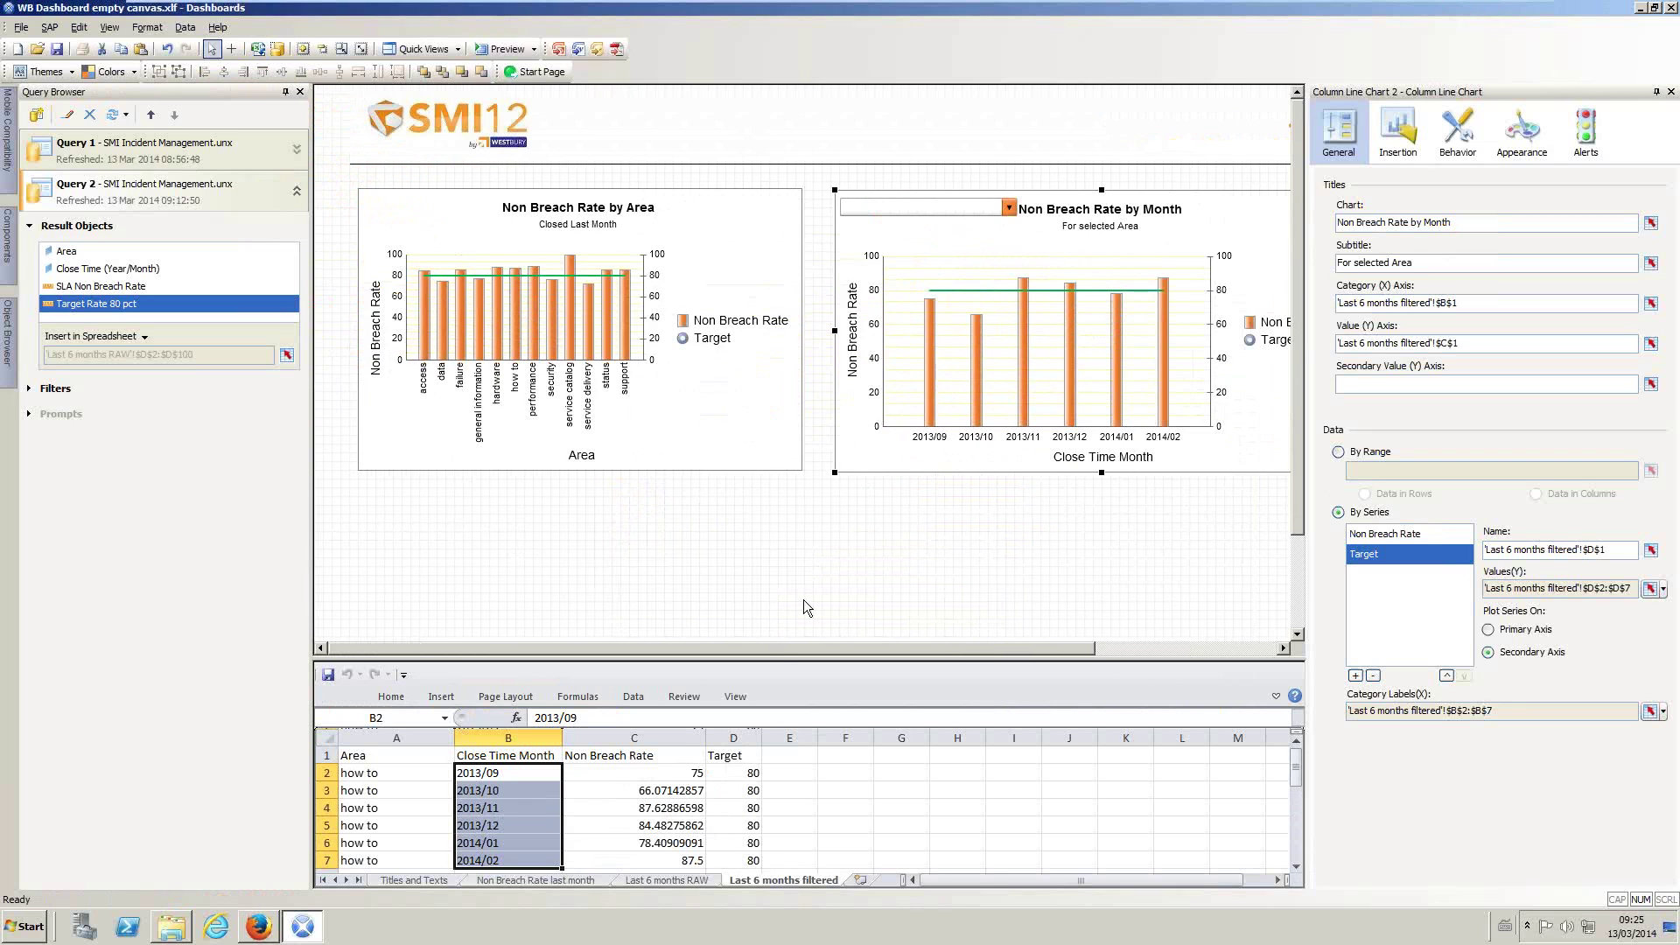
pyautogui.scroll(-3, 809, 595)
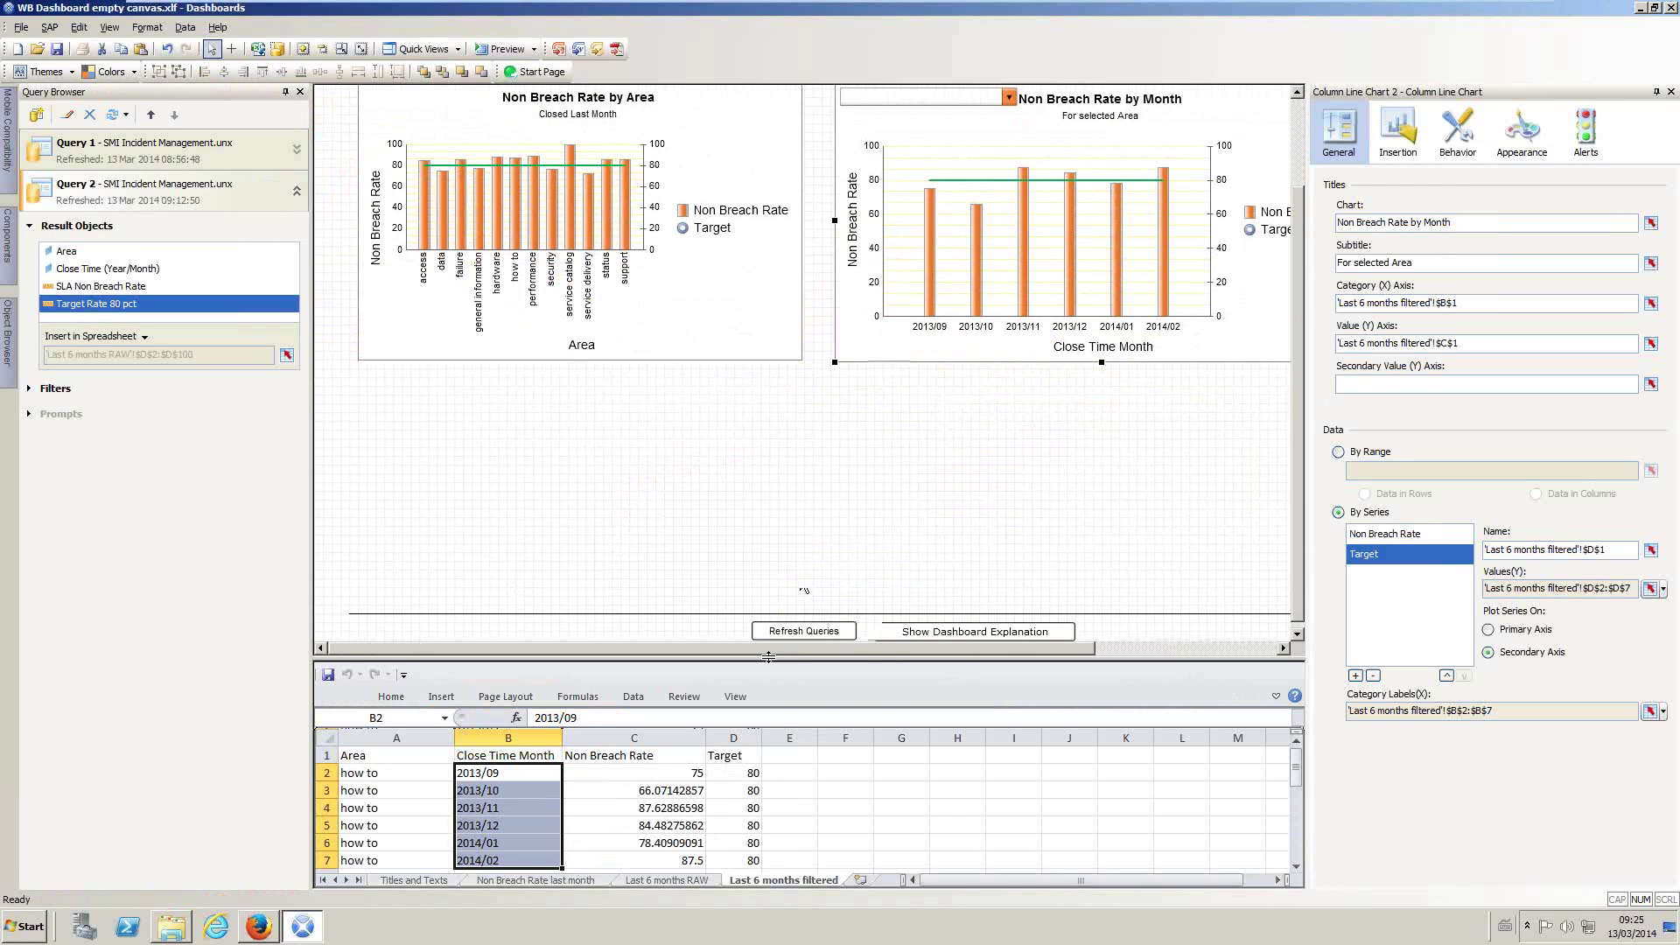
pyautogui.scroll(1, 199, 354)
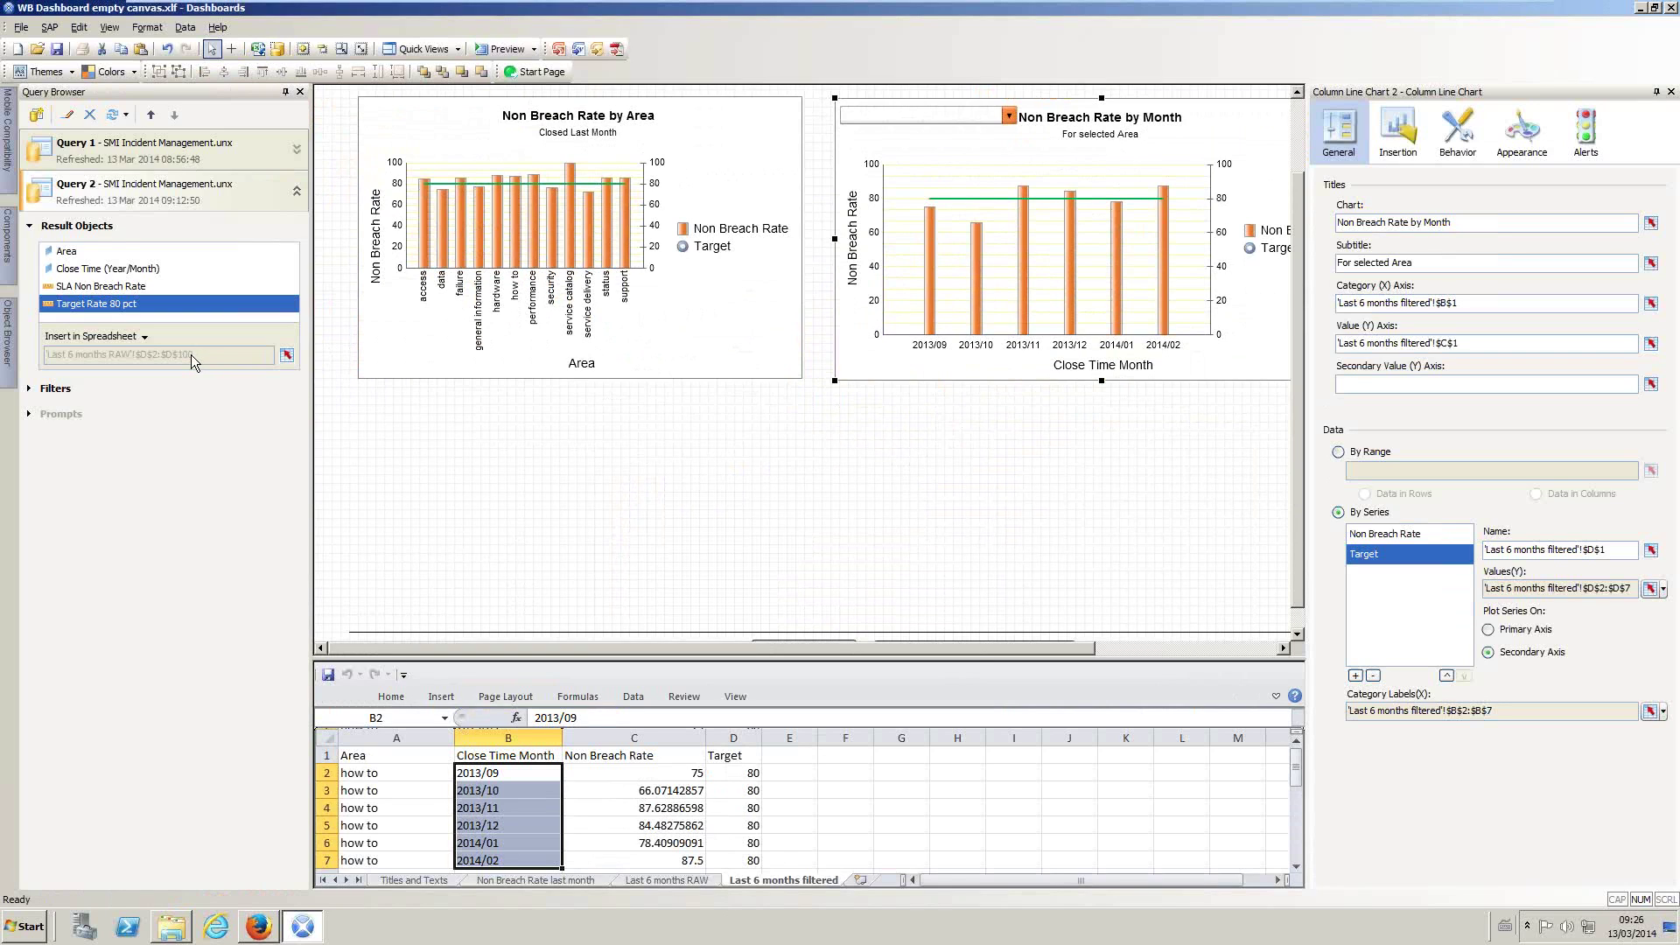
# Step: Try to add a new query based on a universe from the SMI 12 Dashboard folder
pyautogui.click(36, 114)
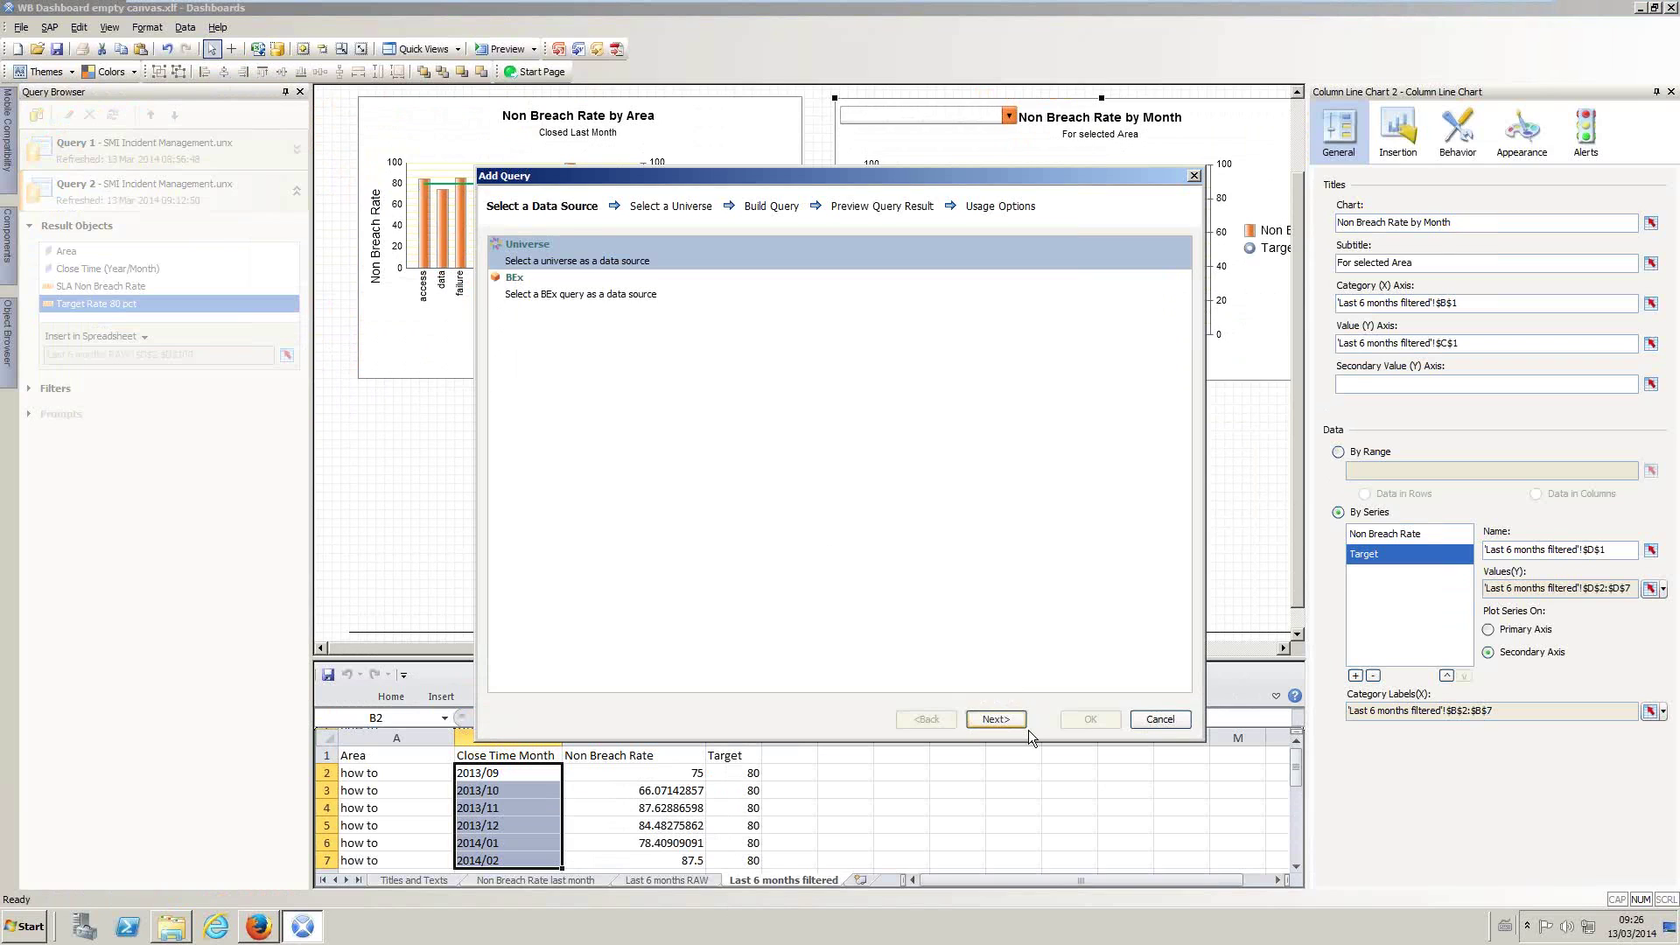
pyautogui.click(1015, 720)
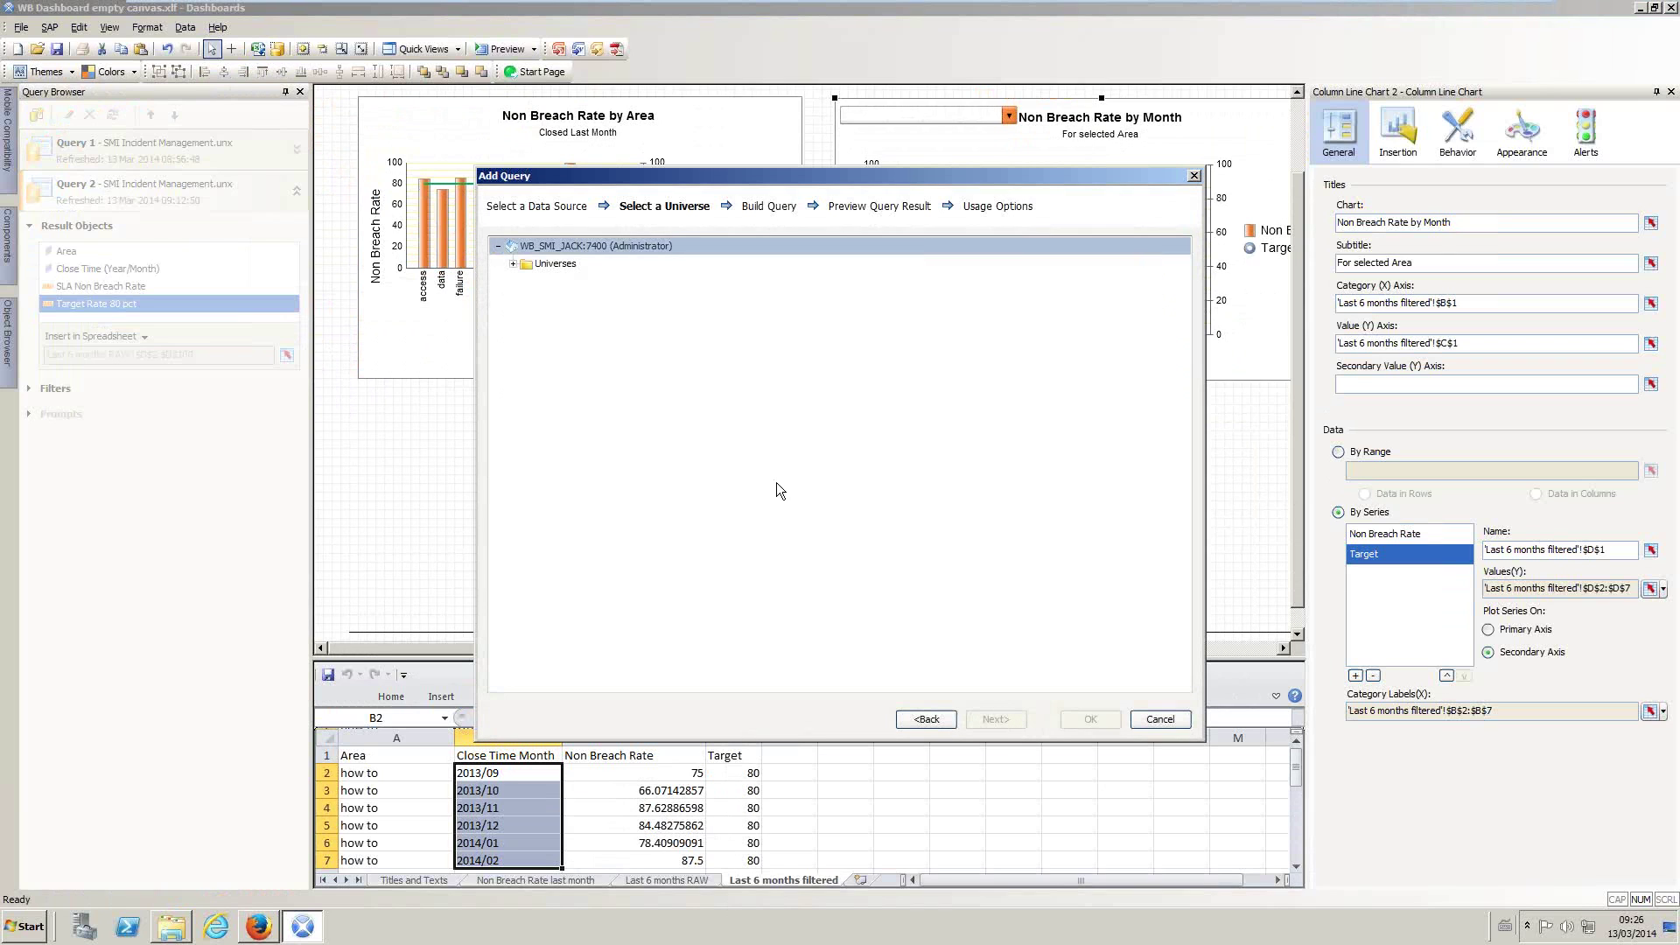
pyautogui.click(513, 264)
pyautogui.click(532, 286)
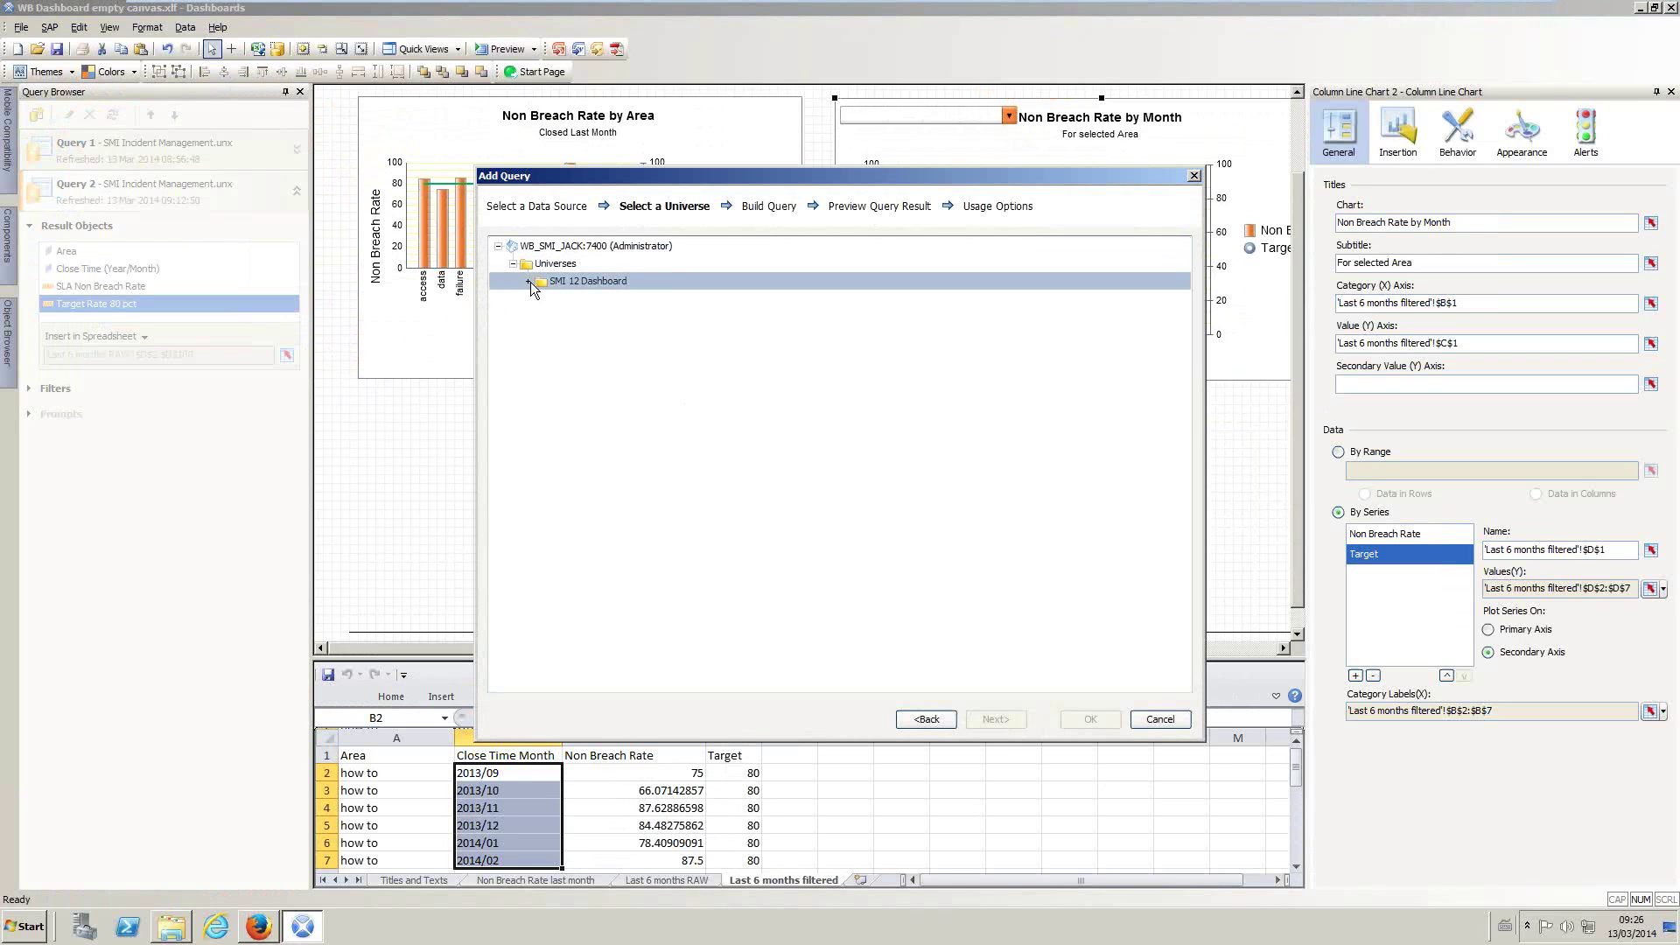
pyautogui.click(529, 281)
pyautogui.click(612, 298)
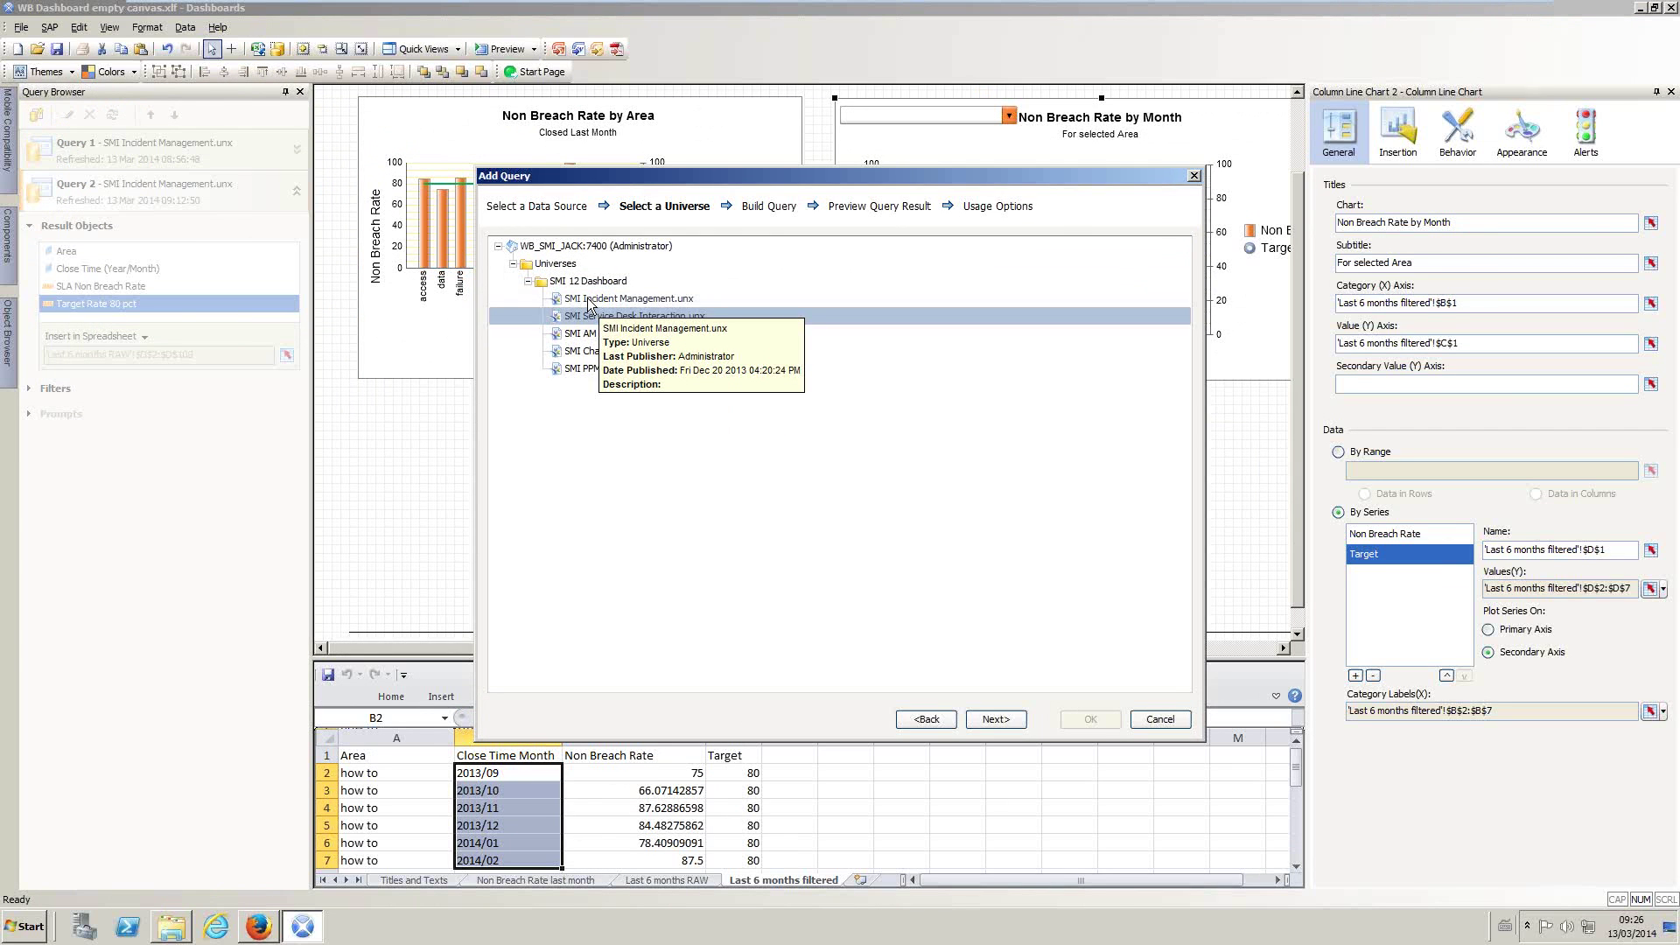
pyautogui.click(987, 717)
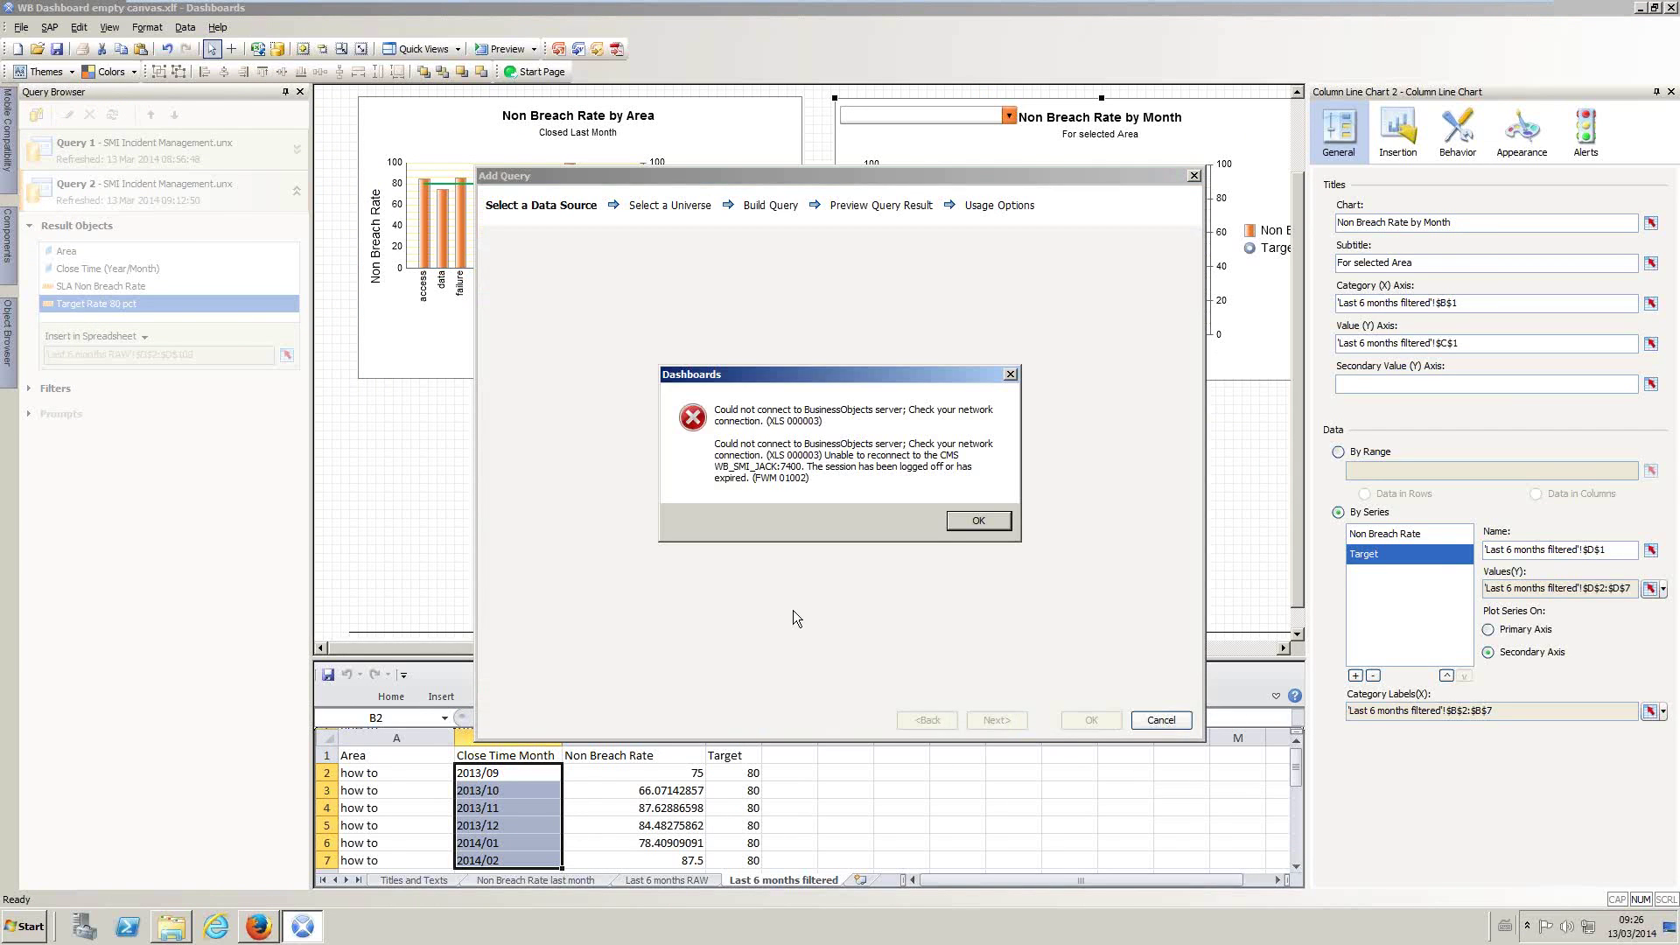
pyautogui.click(967, 522)
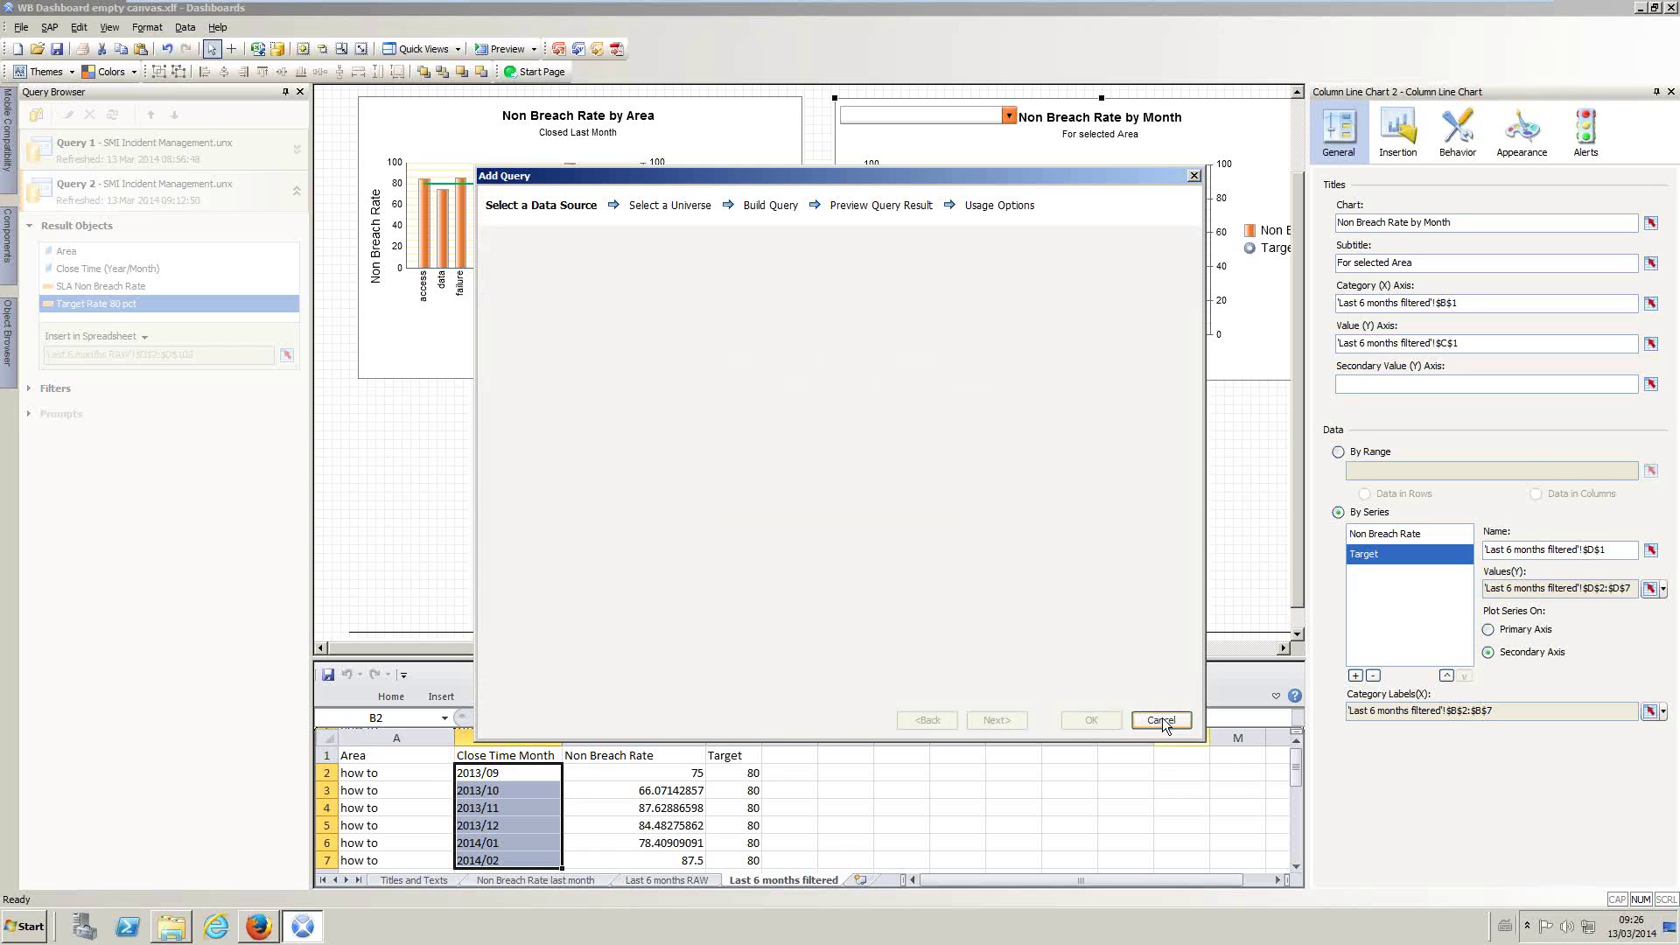
pyautogui.click(1149, 727)
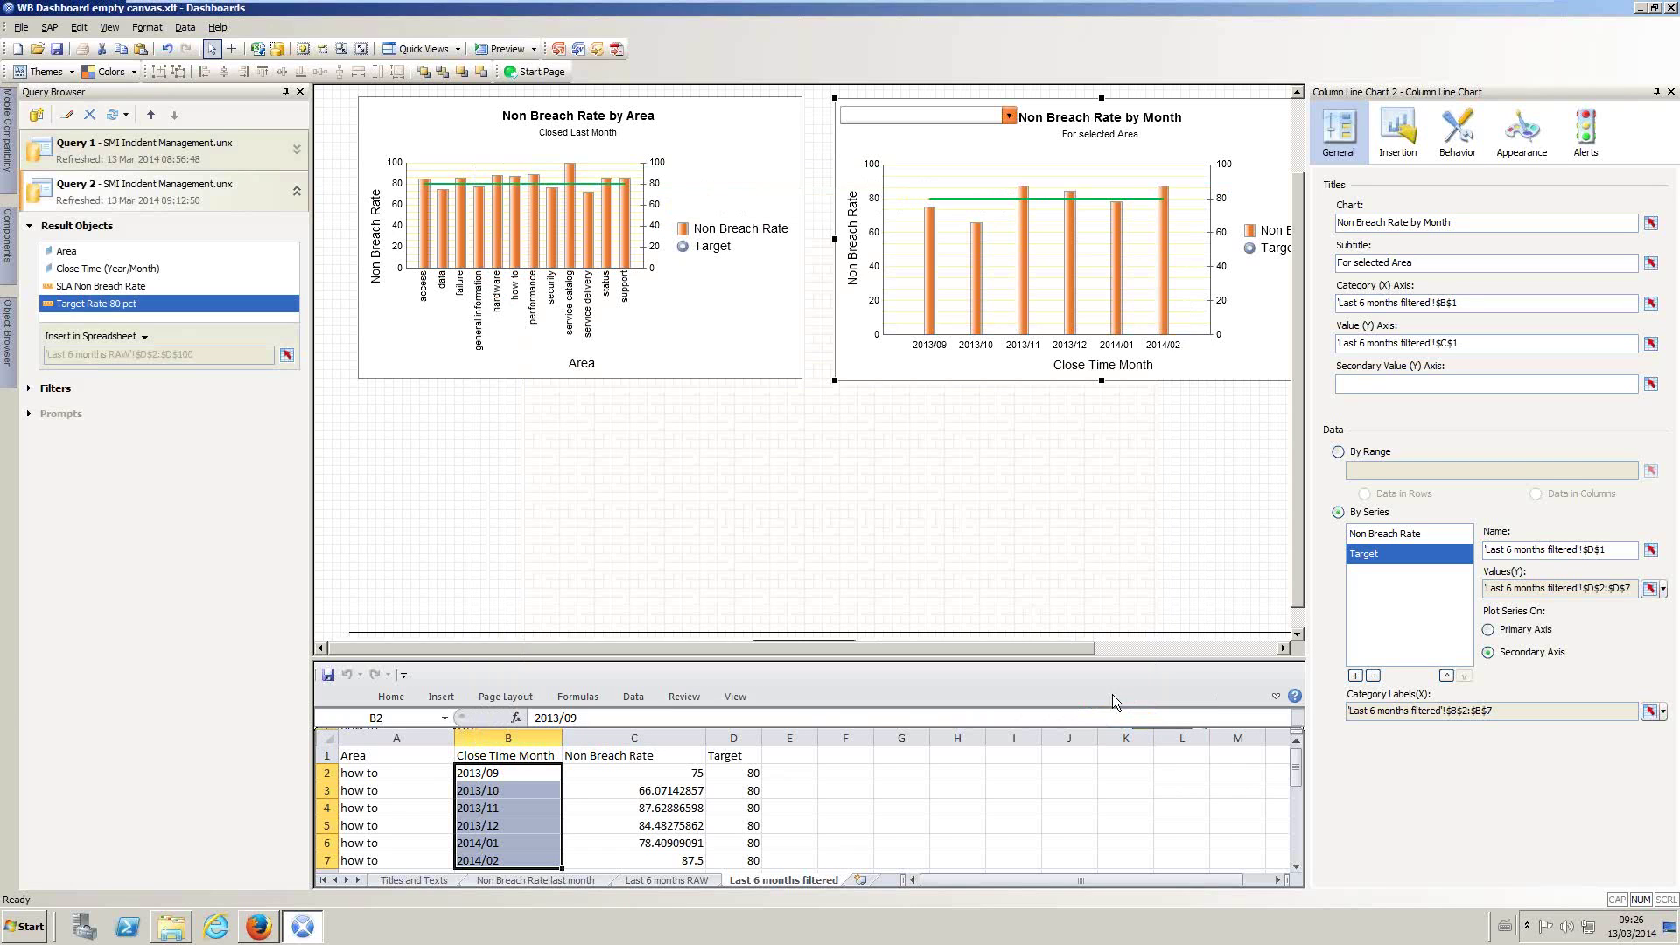
# Step: Log on to BusinessObjects Enterprise with the account password by opening an existing query for editing, and cancel the edit
pyautogui.click(843, 560)
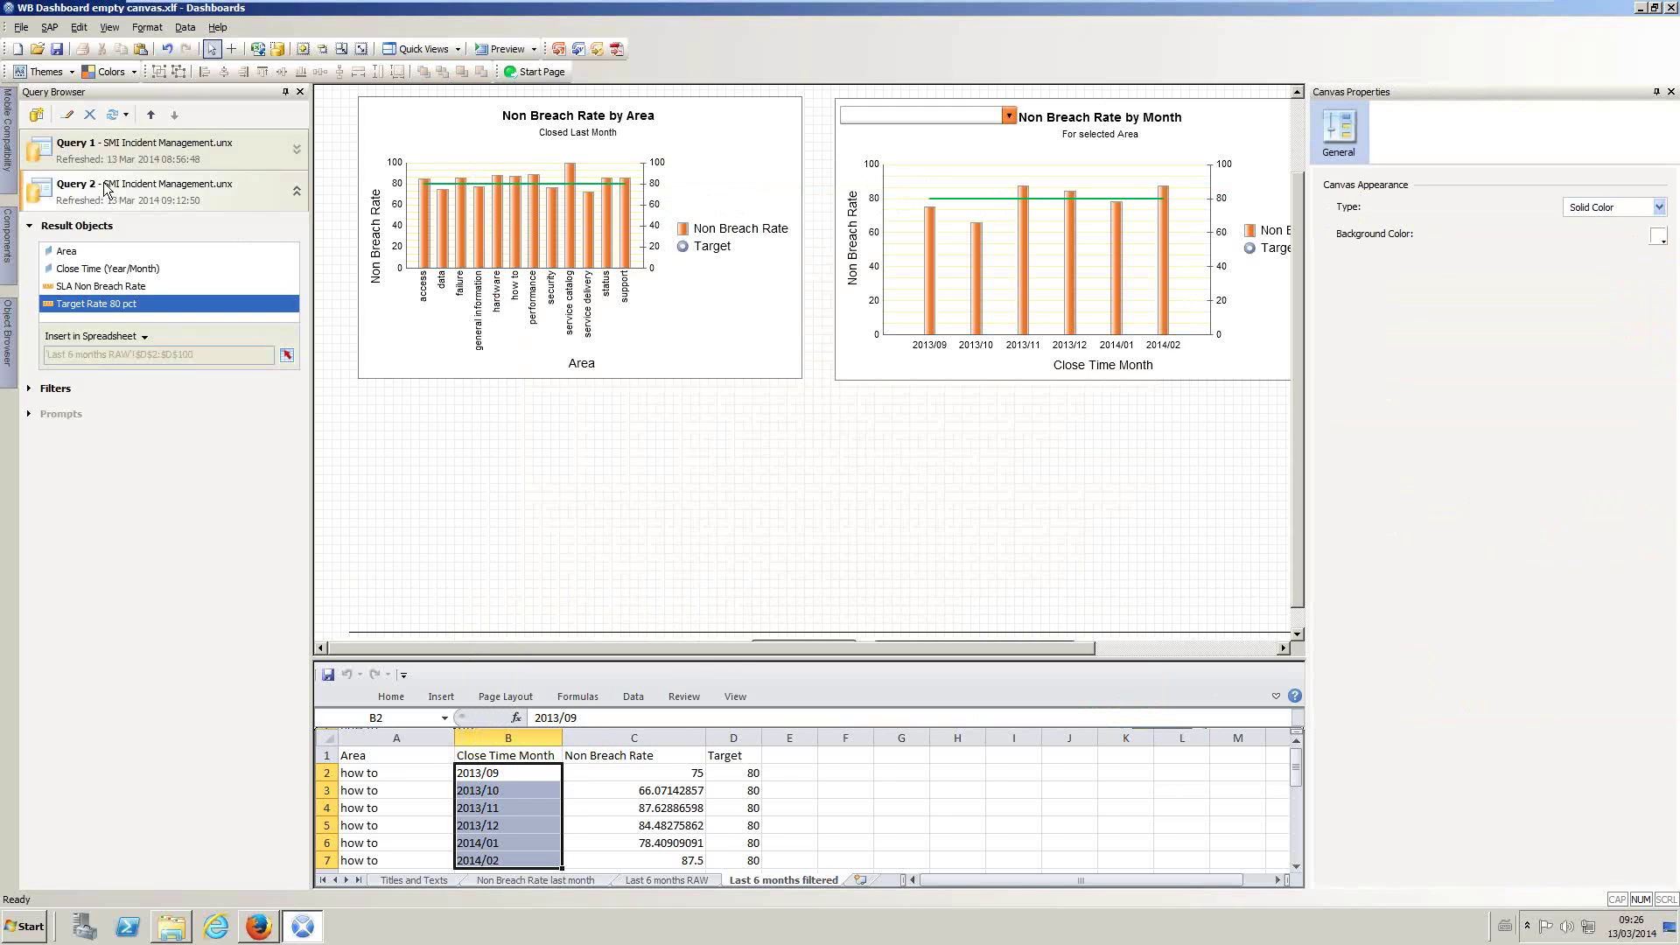
pyautogui.rightClick(83, 152)
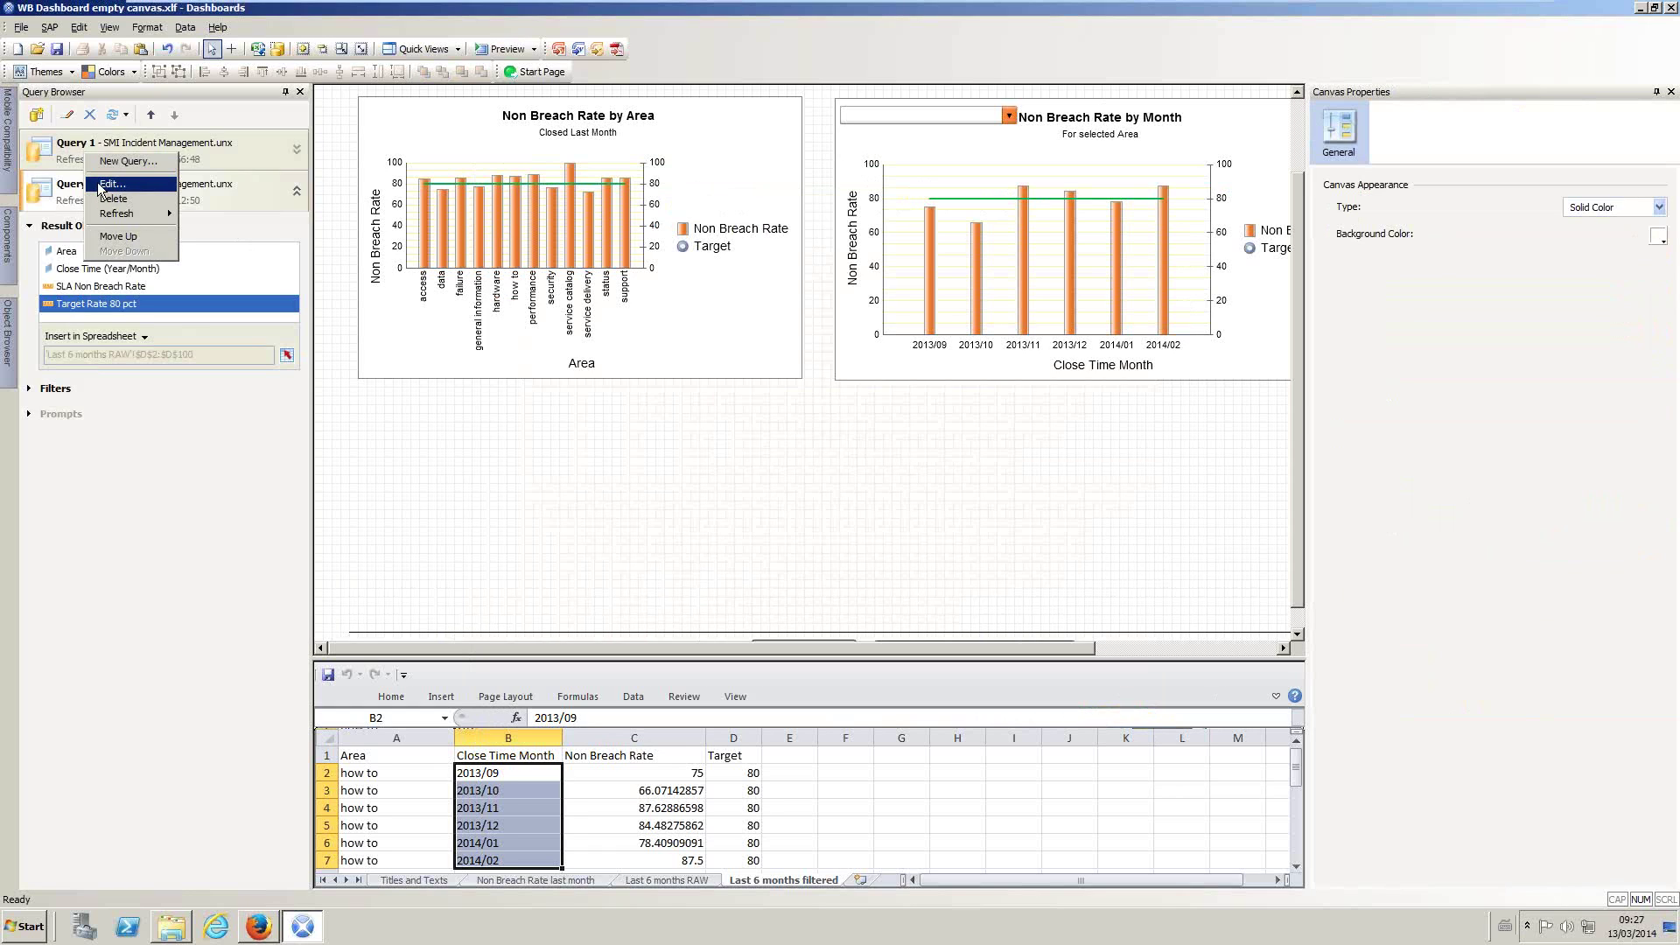
pyautogui.click(104, 184)
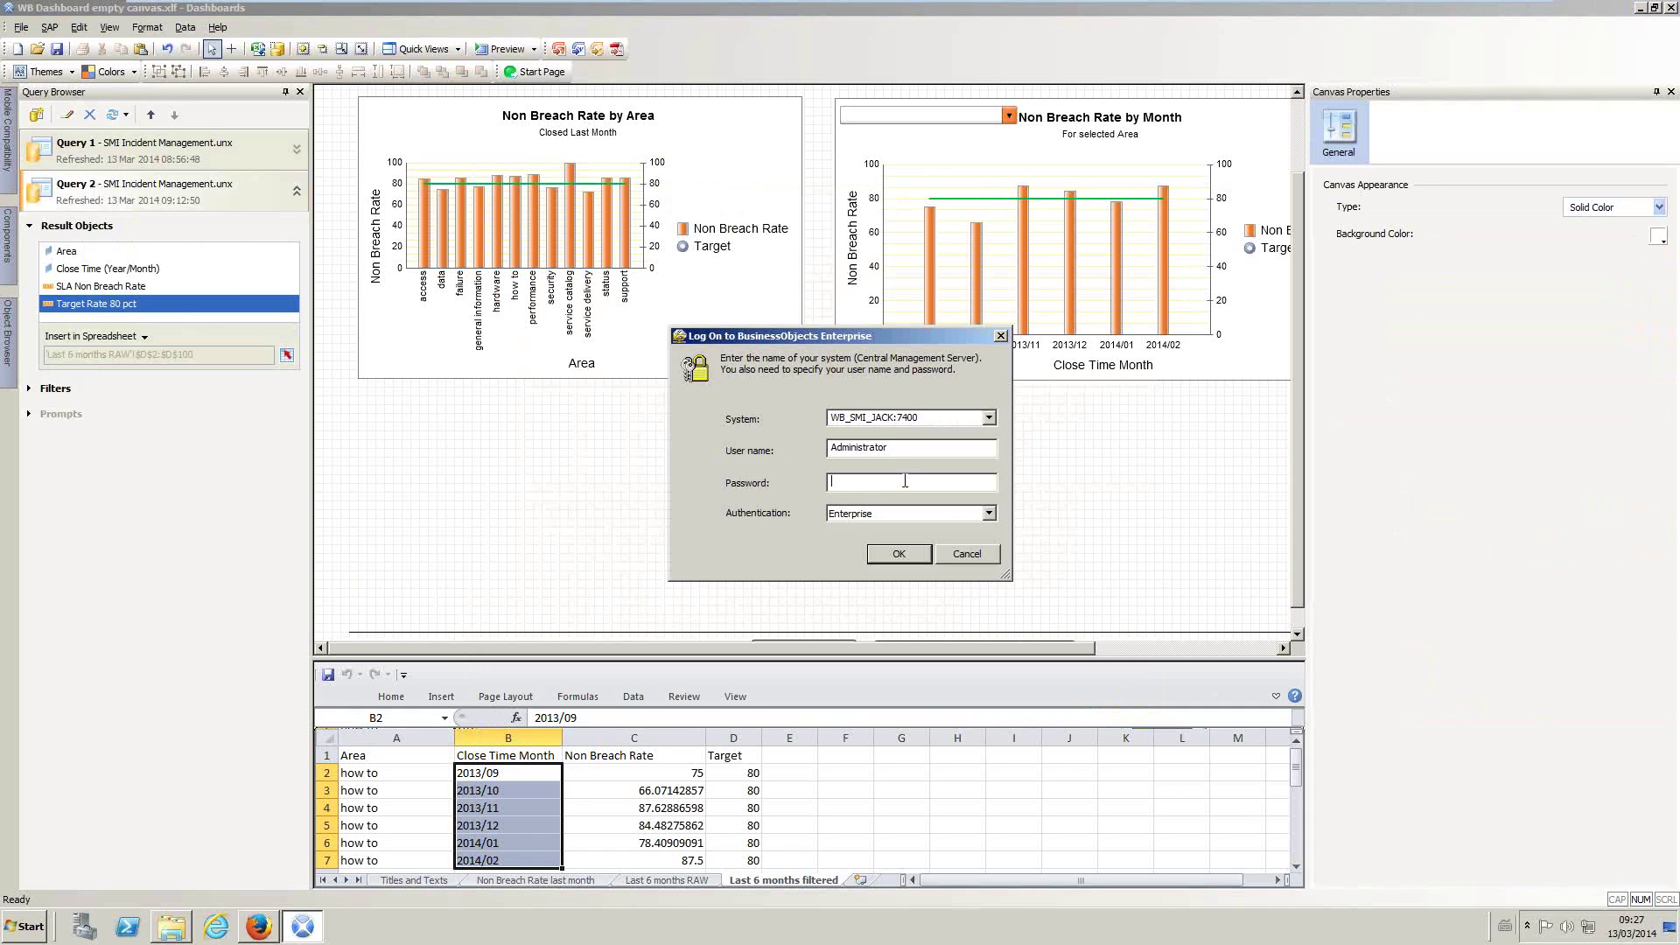
pyautogui.write('*********')
pyautogui.press('Return')
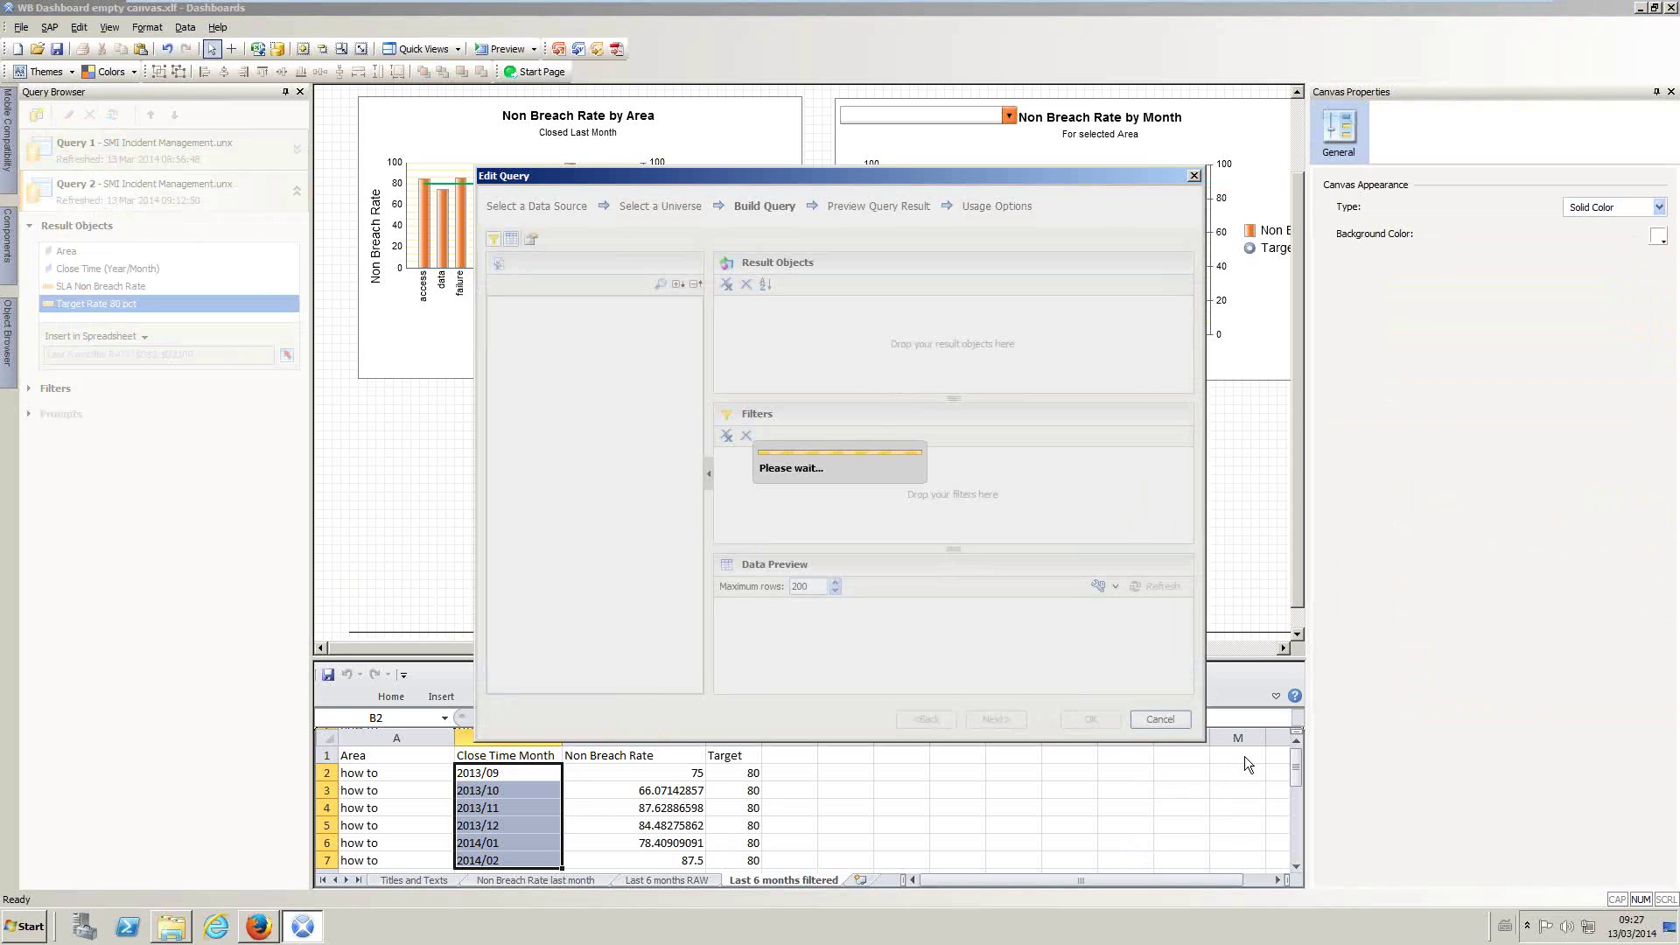
pyautogui.click(1159, 718)
pyautogui.click(877, 497)
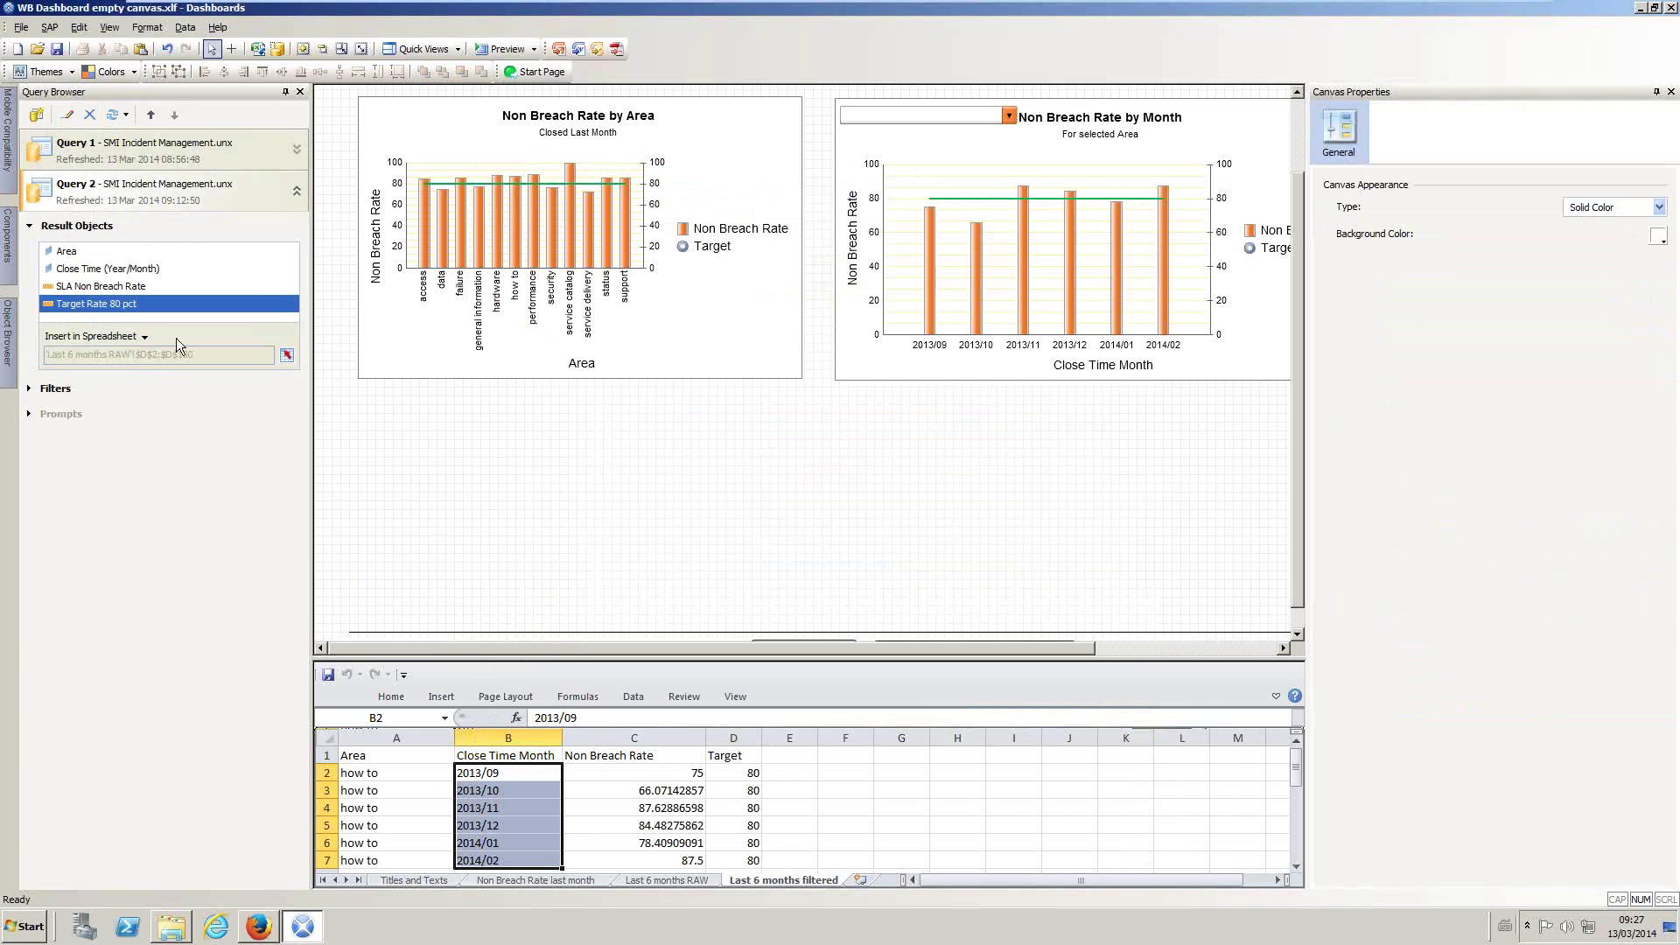
# Step: Start a new query based on the SMI Incident Management.unx universe in the SMI 12 Dashboard folder
pyautogui.click(39, 114)
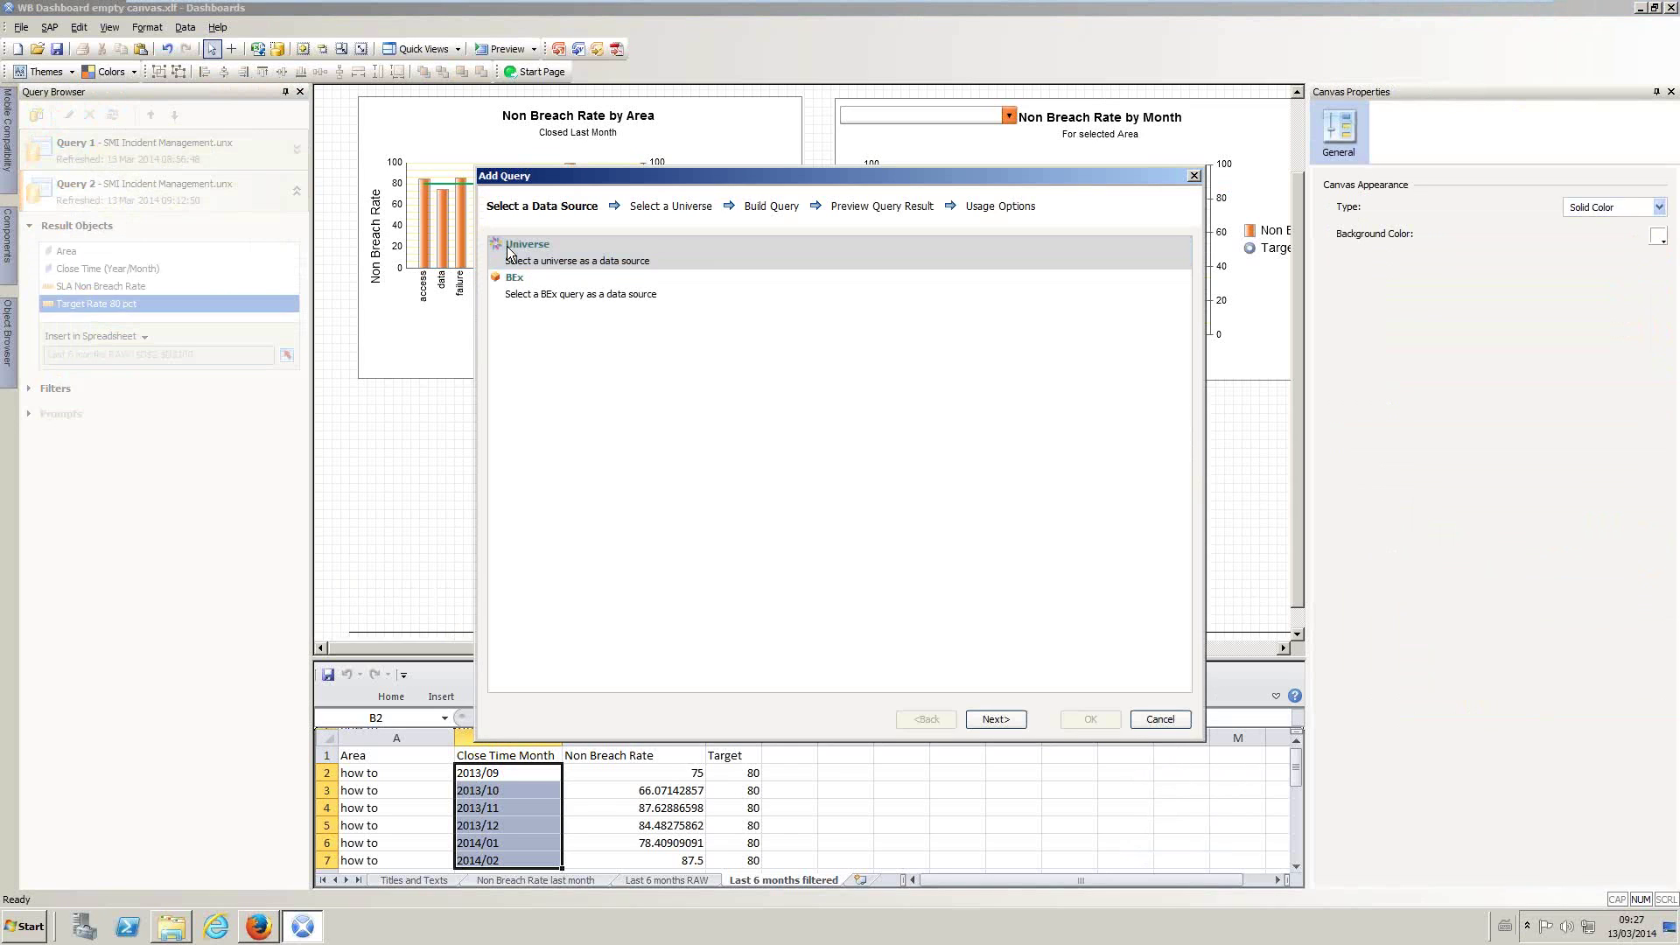
pyautogui.doubleClick(510, 252)
pyautogui.click(514, 264)
pyautogui.click(527, 281)
pyautogui.click(617, 299)
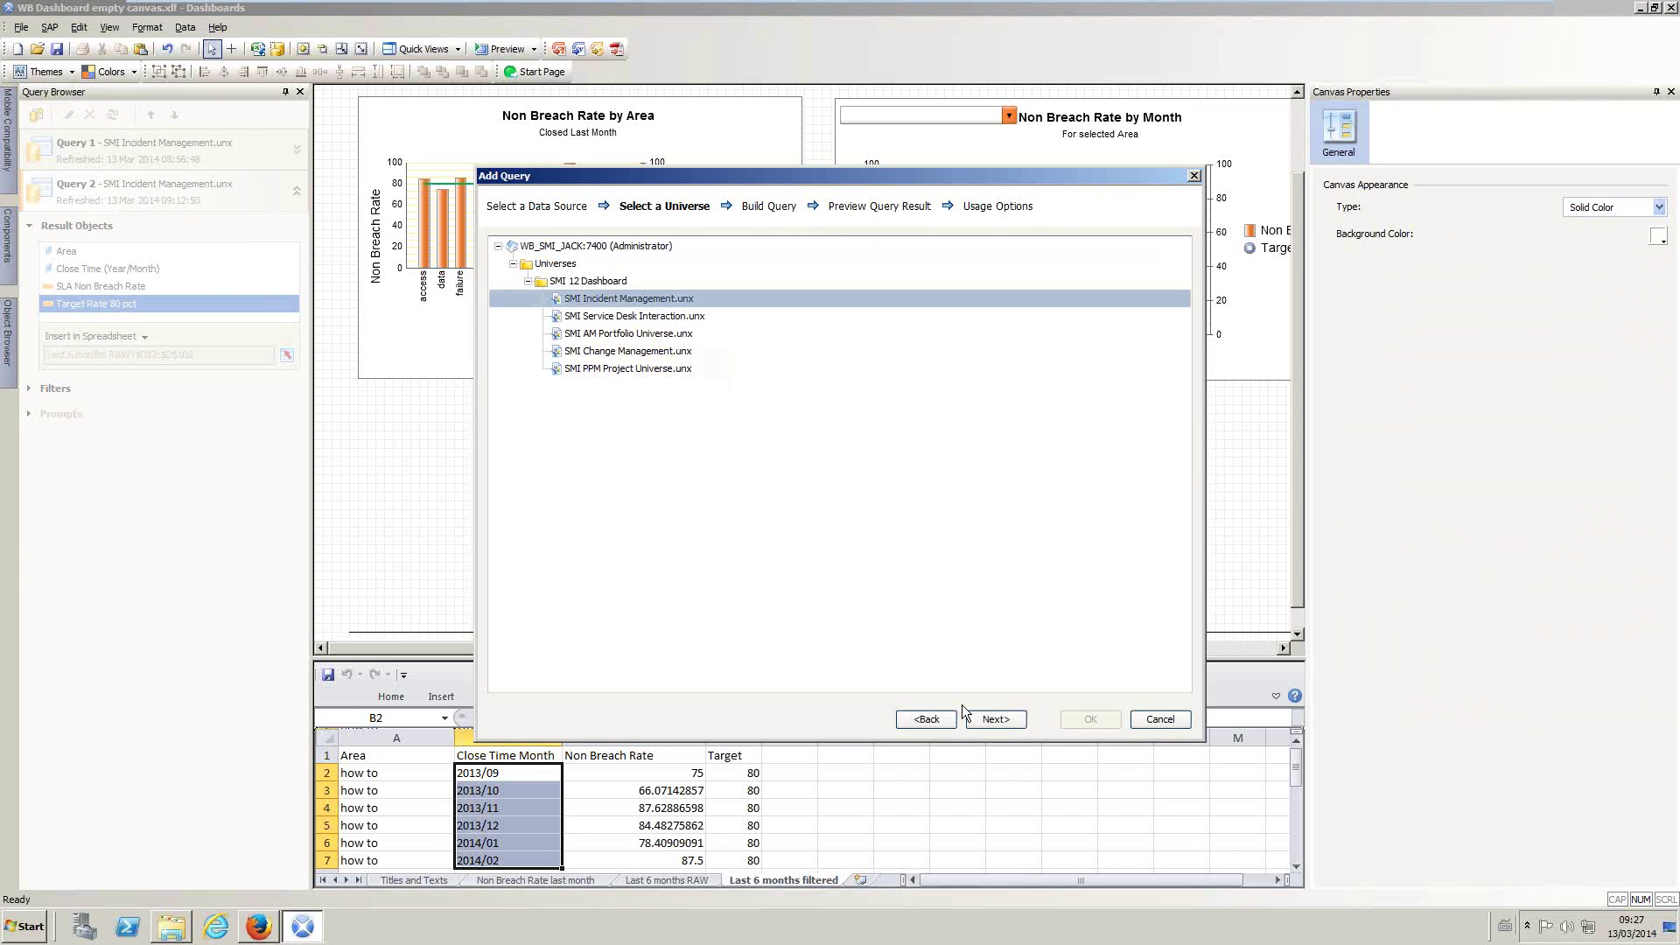
pyautogui.click(988, 719)
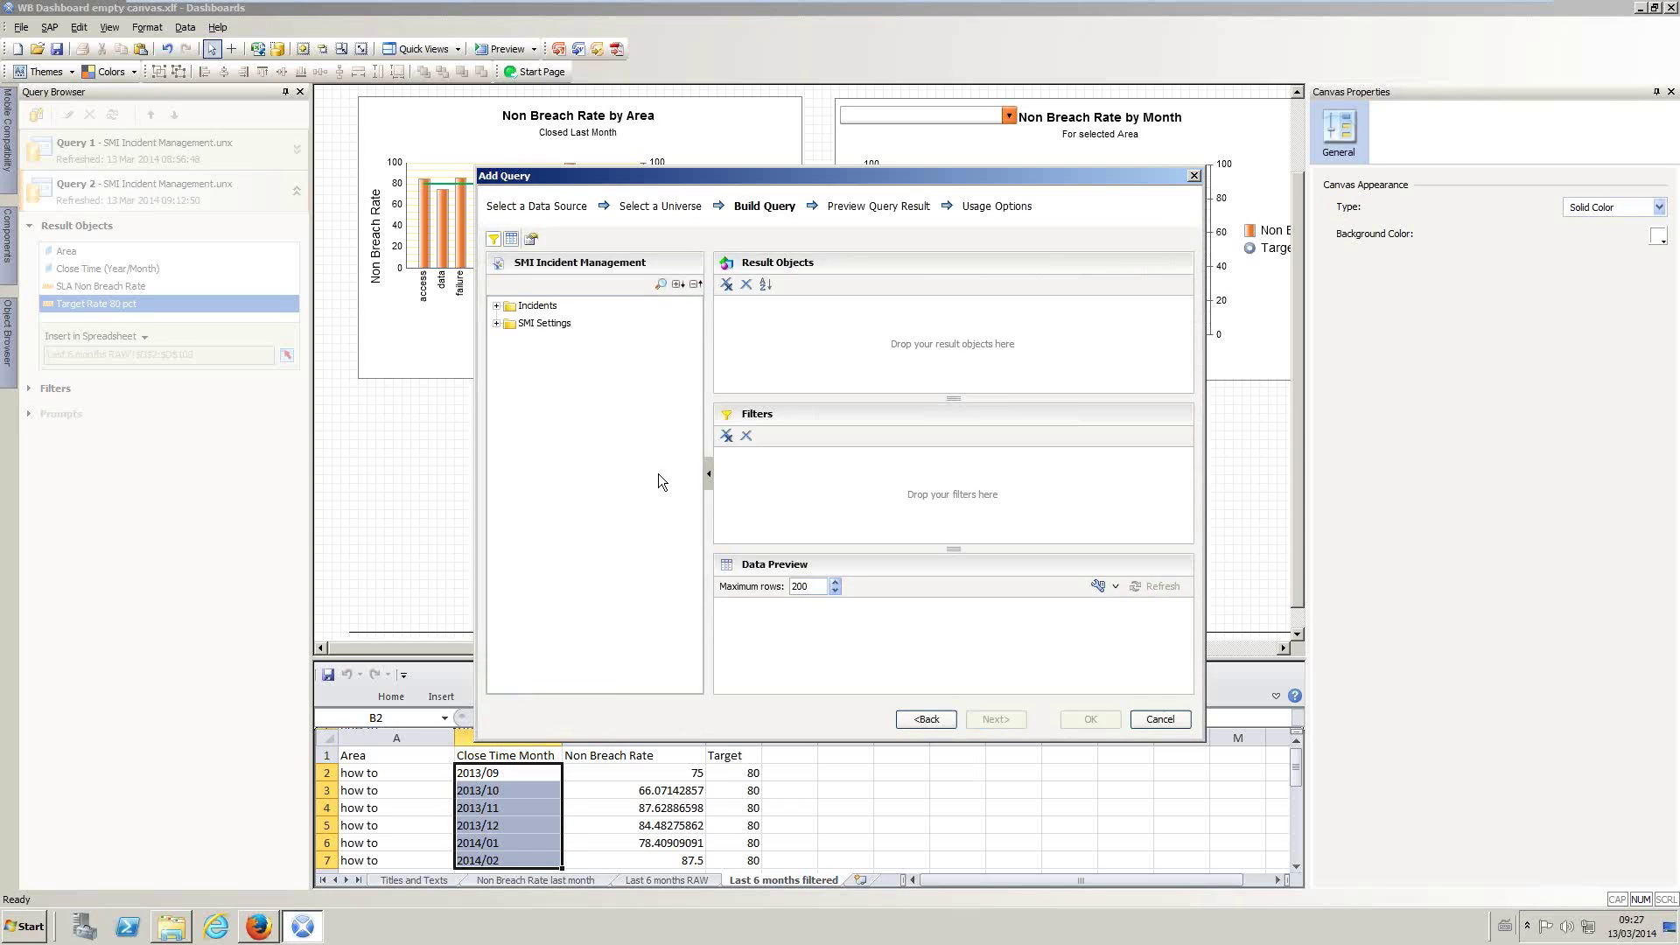
# Step: Add SLA Non Breach Rate from the incident percentage metrics as the query's result object
pyautogui.click(497, 306)
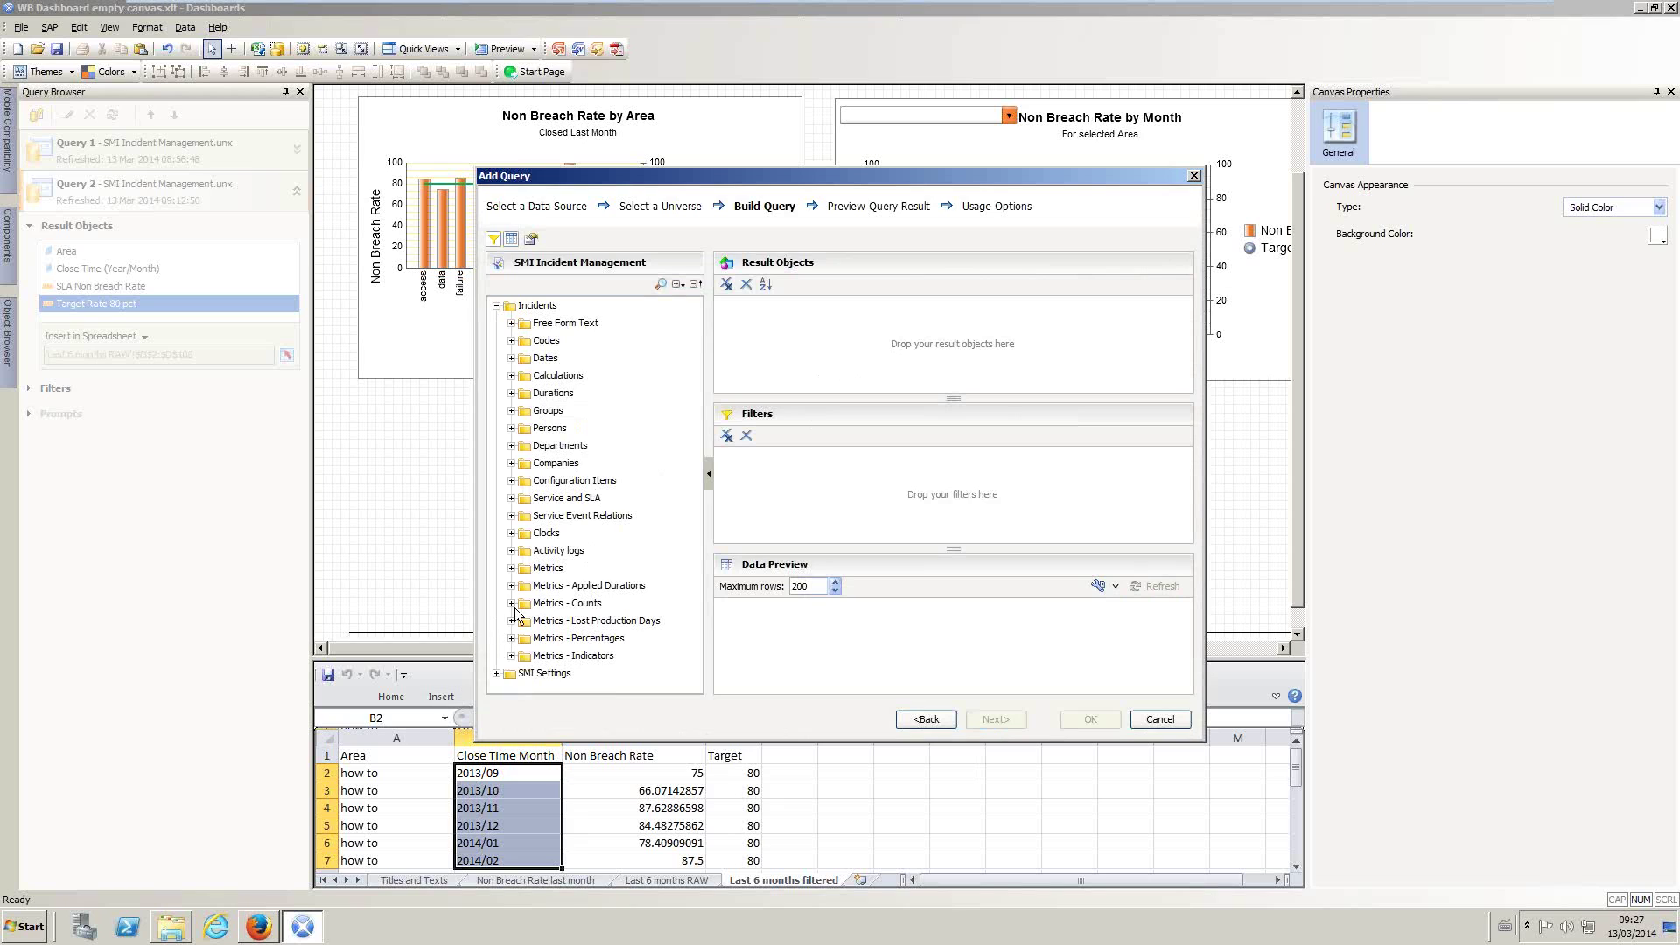
pyautogui.click(512, 638)
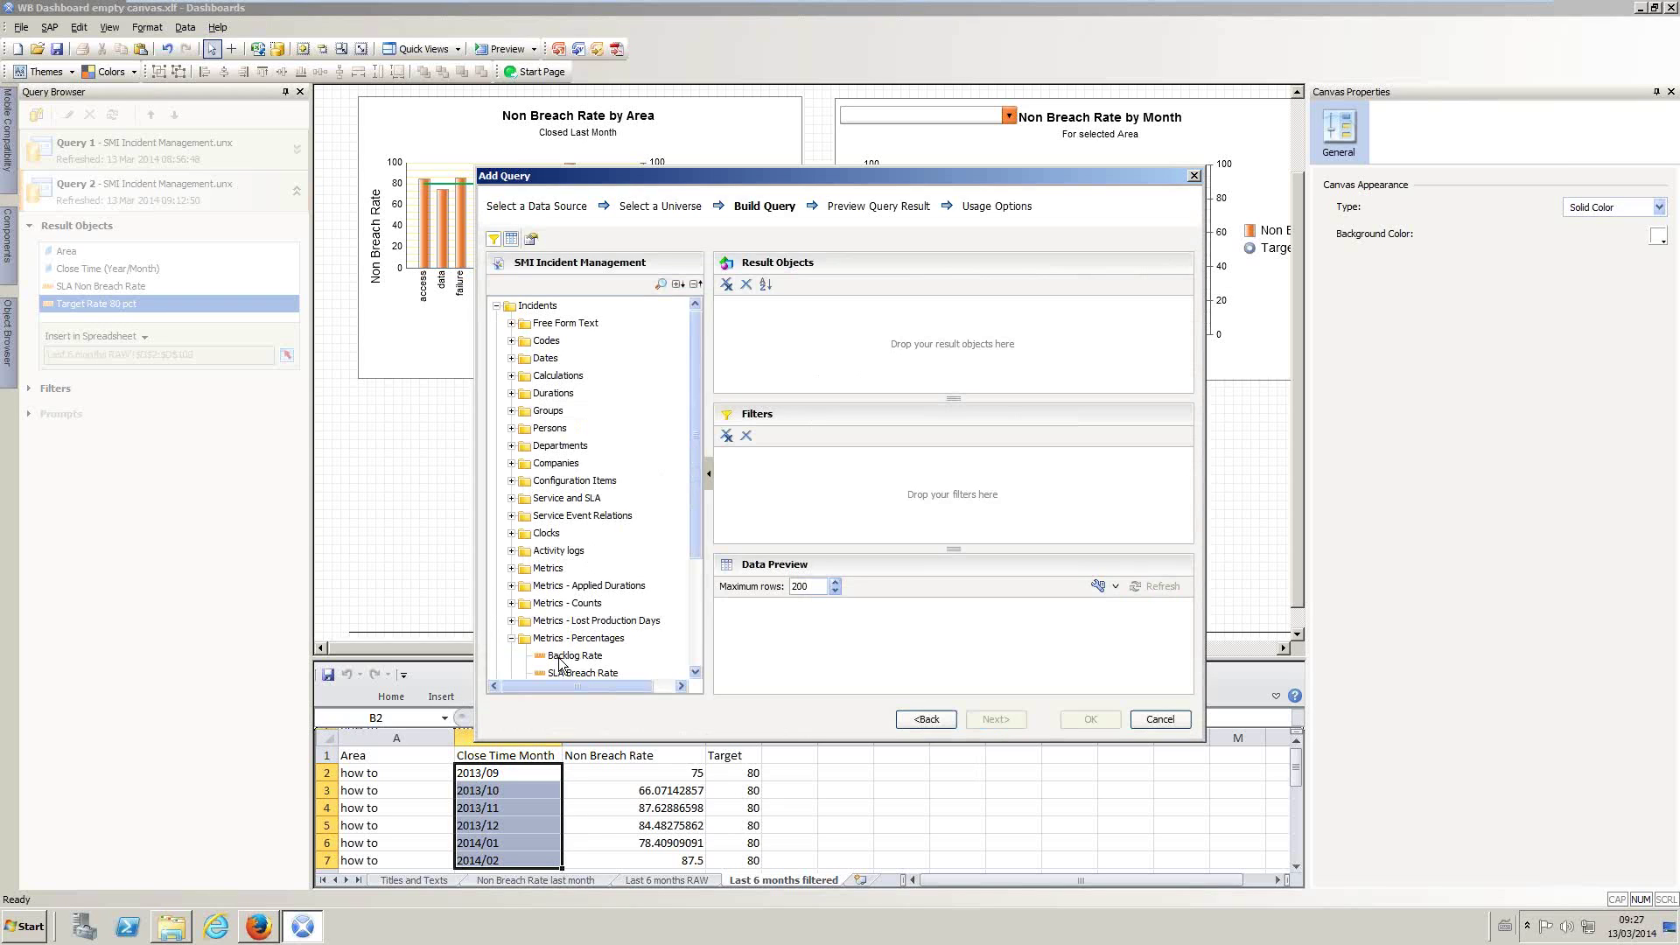
pyautogui.click(513, 641)
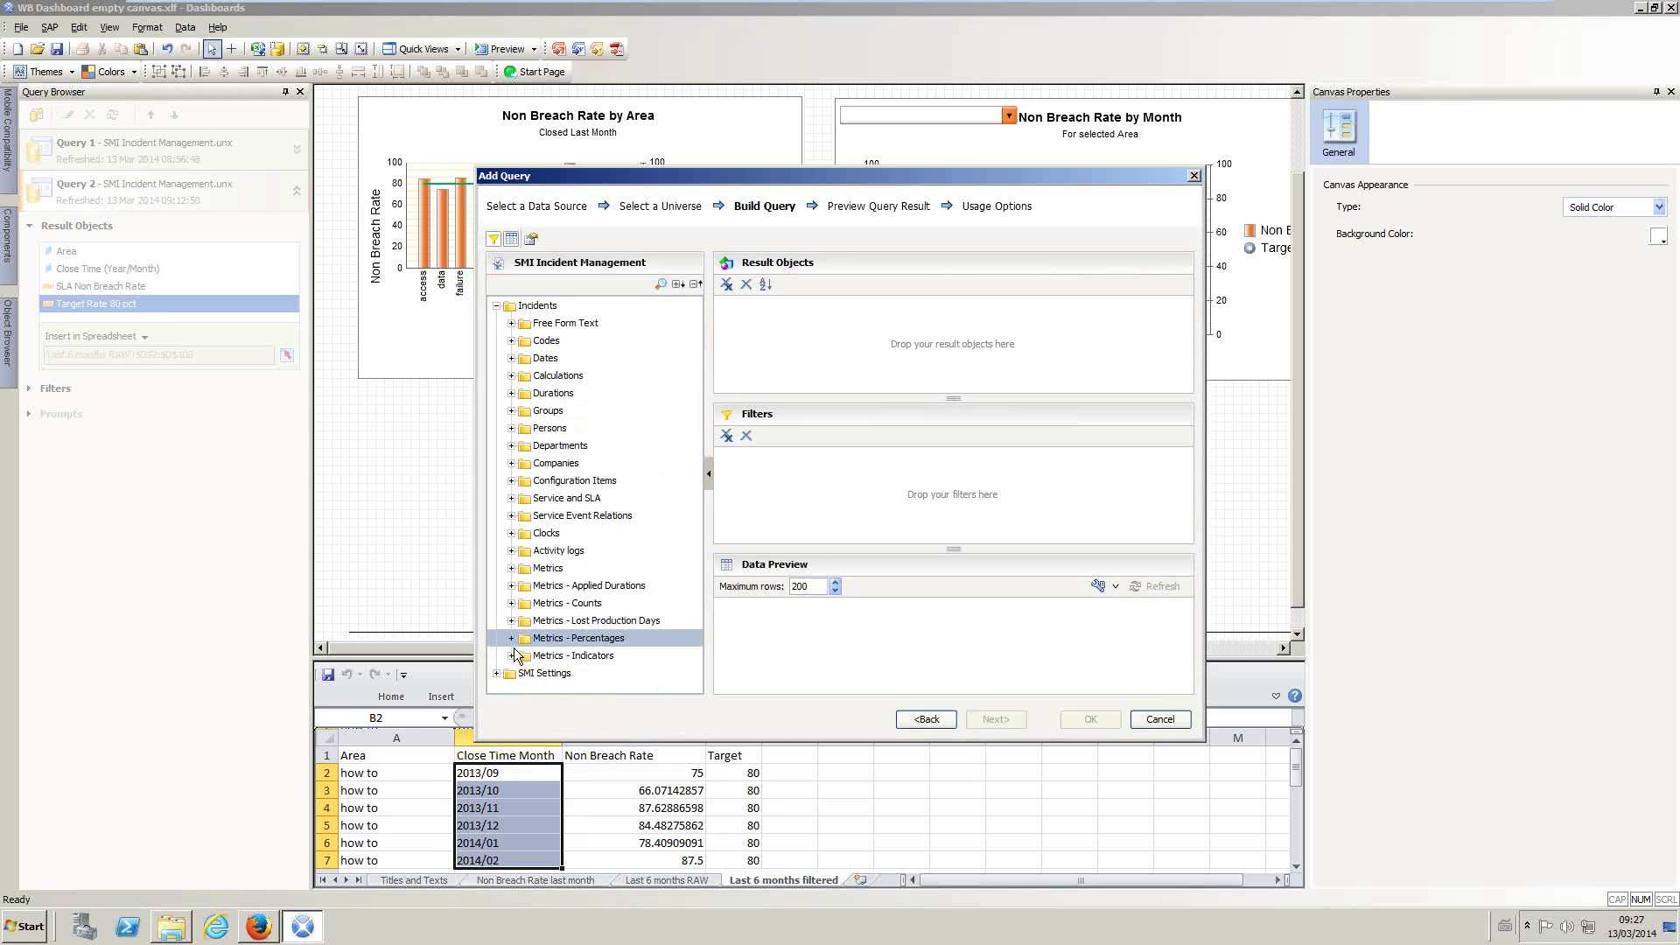
pyautogui.click(513, 639)
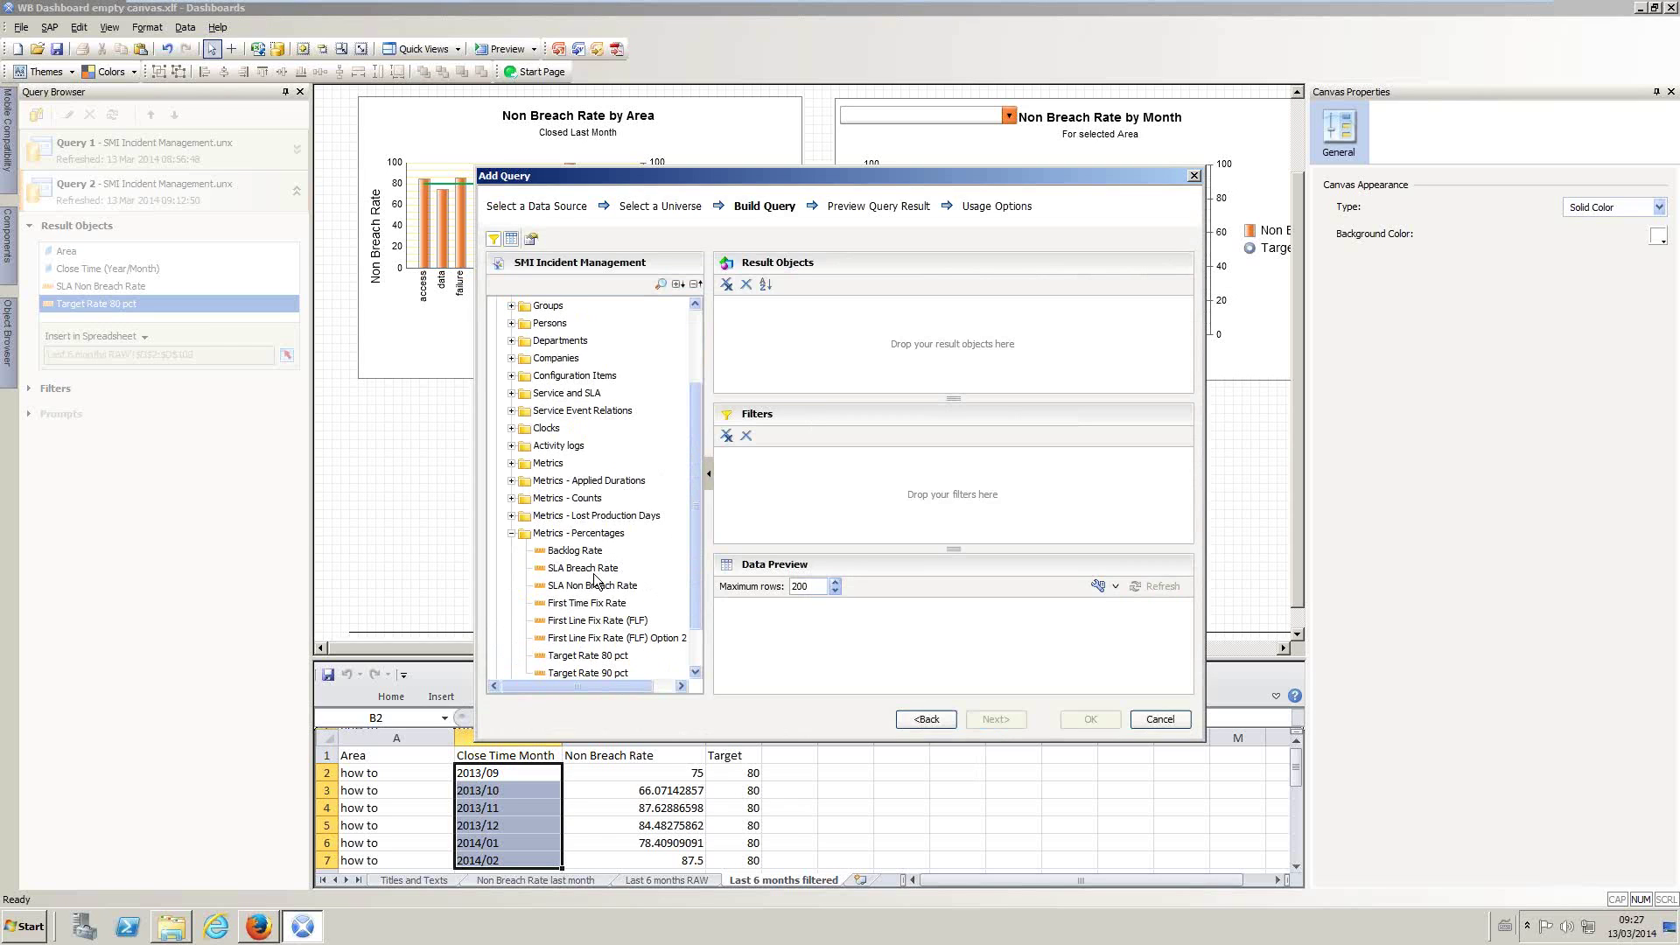
pyautogui.click(602, 589)
pyautogui.moveTo(602, 591); pyautogui.dragTo(880, 288)
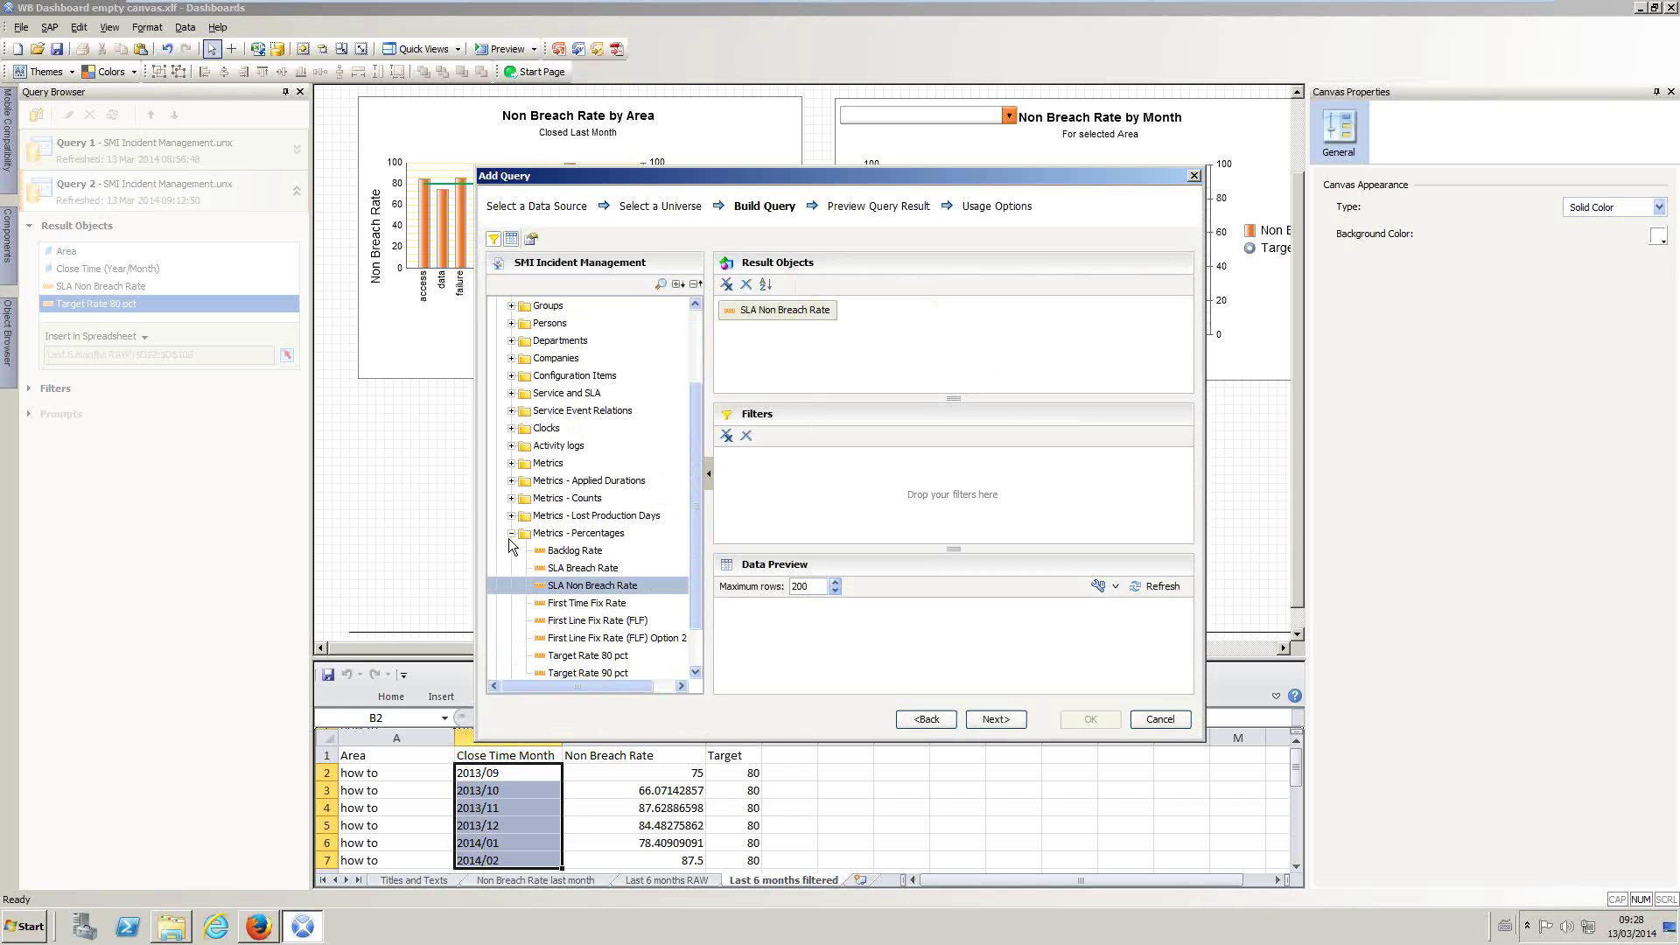
pyautogui.click(518, 534)
pyautogui.click(514, 531)
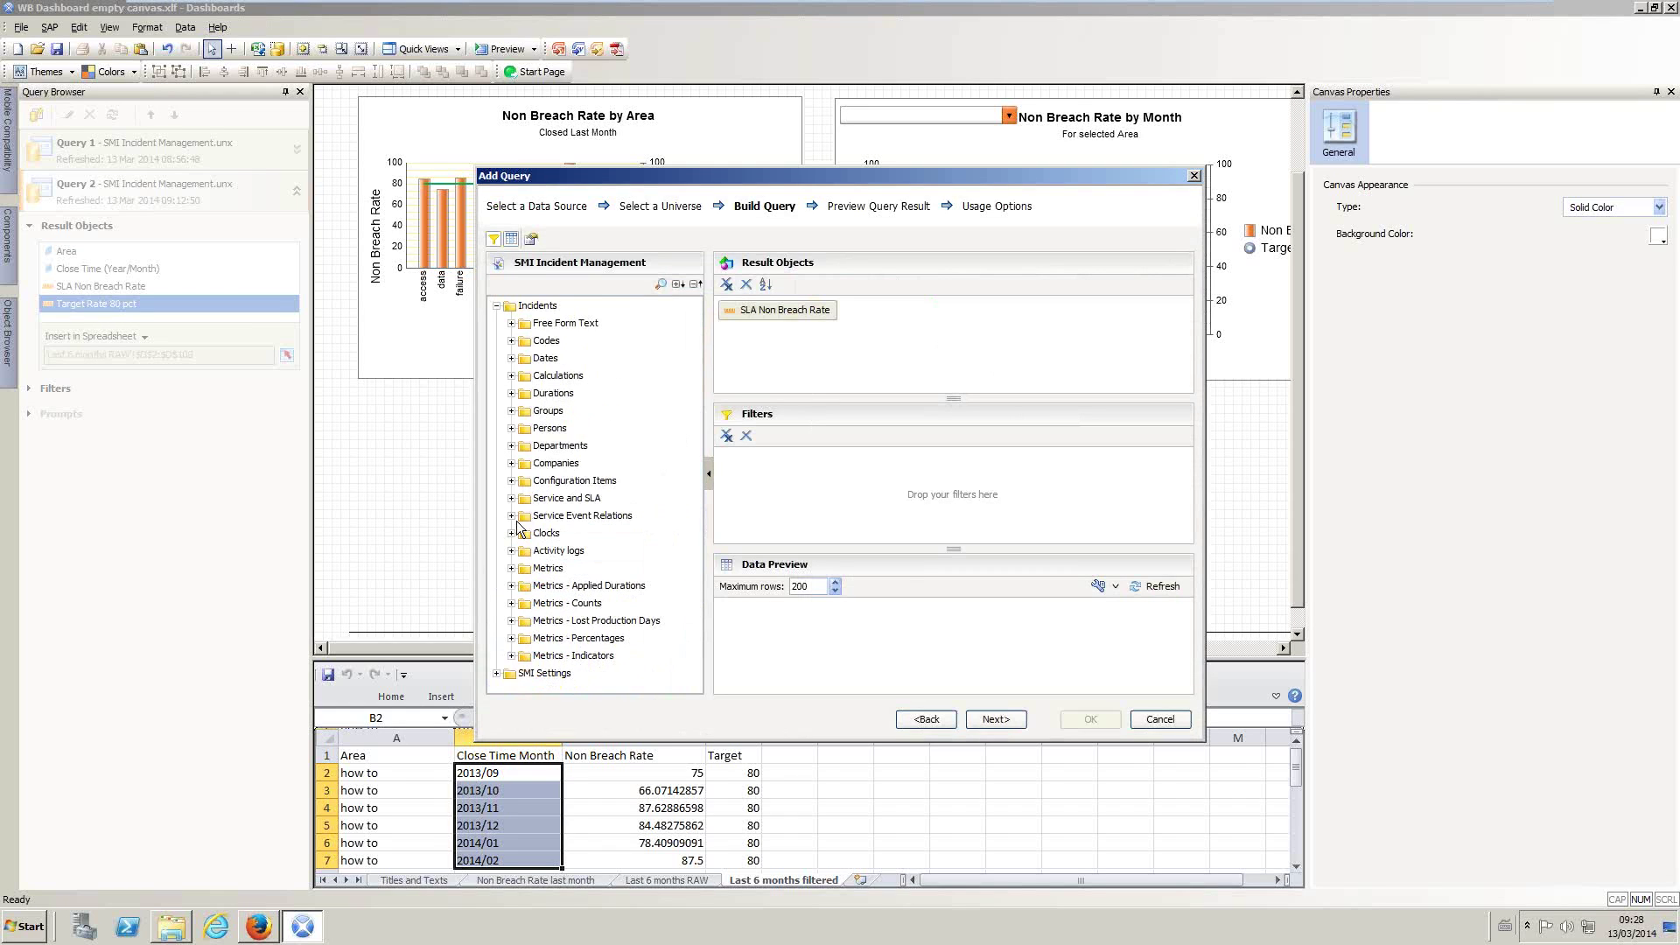
# Step: Filter the query with the predefined condition Close Time (Not In The Last X Full Months)
pyautogui.click(512, 359)
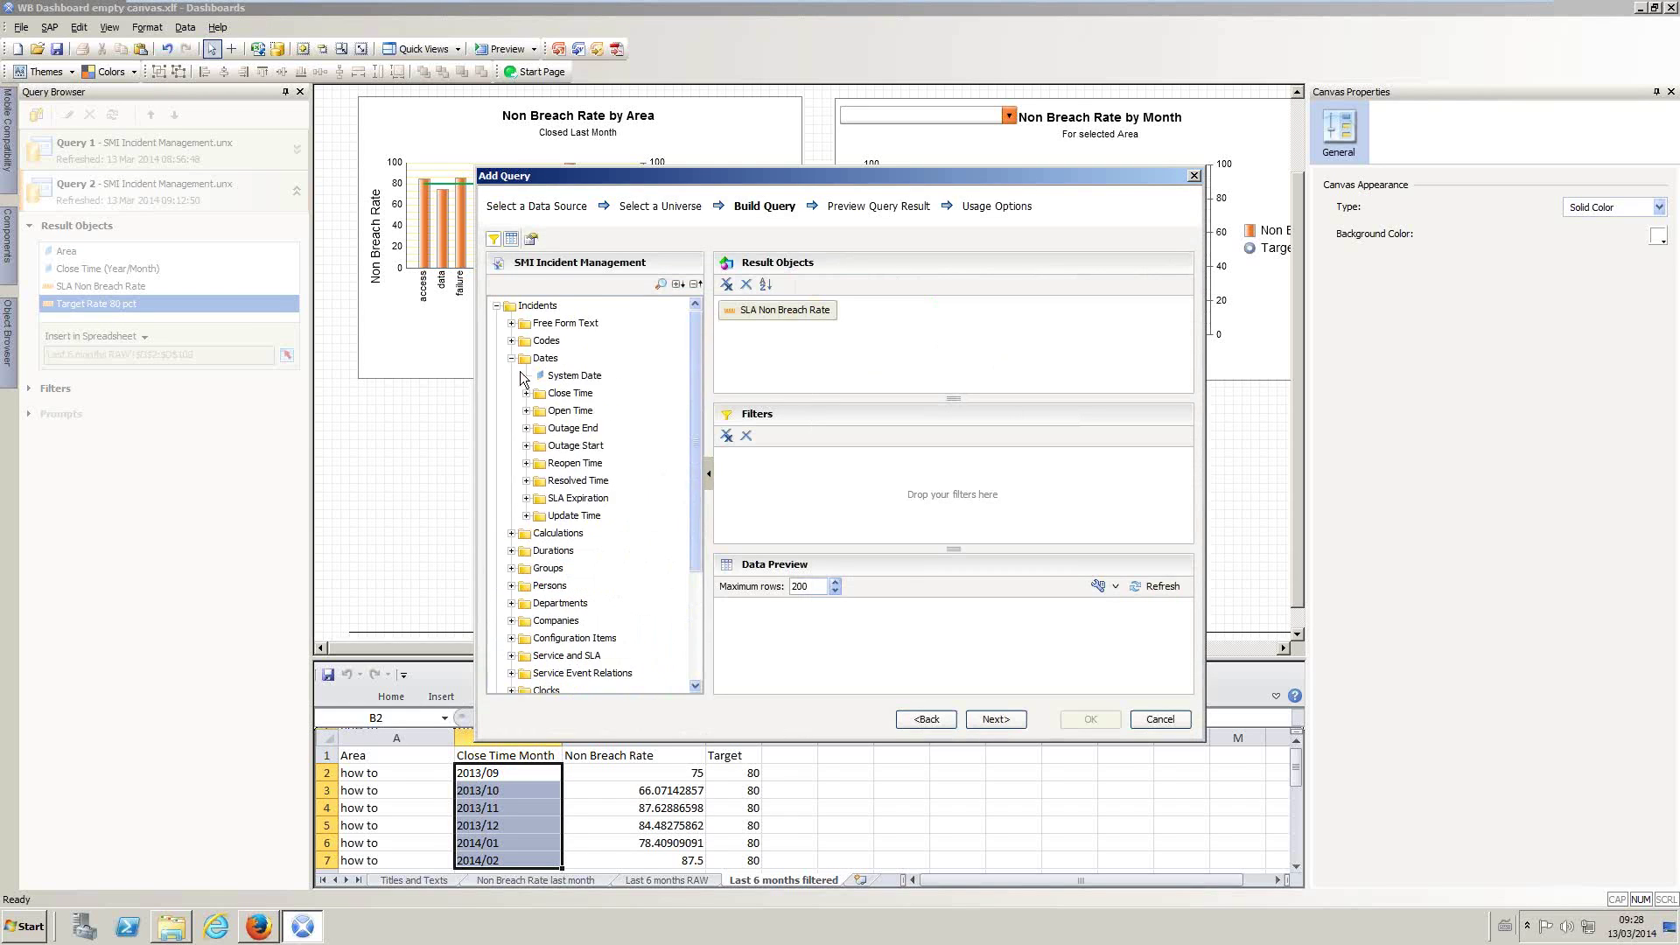
pyautogui.click(527, 394)
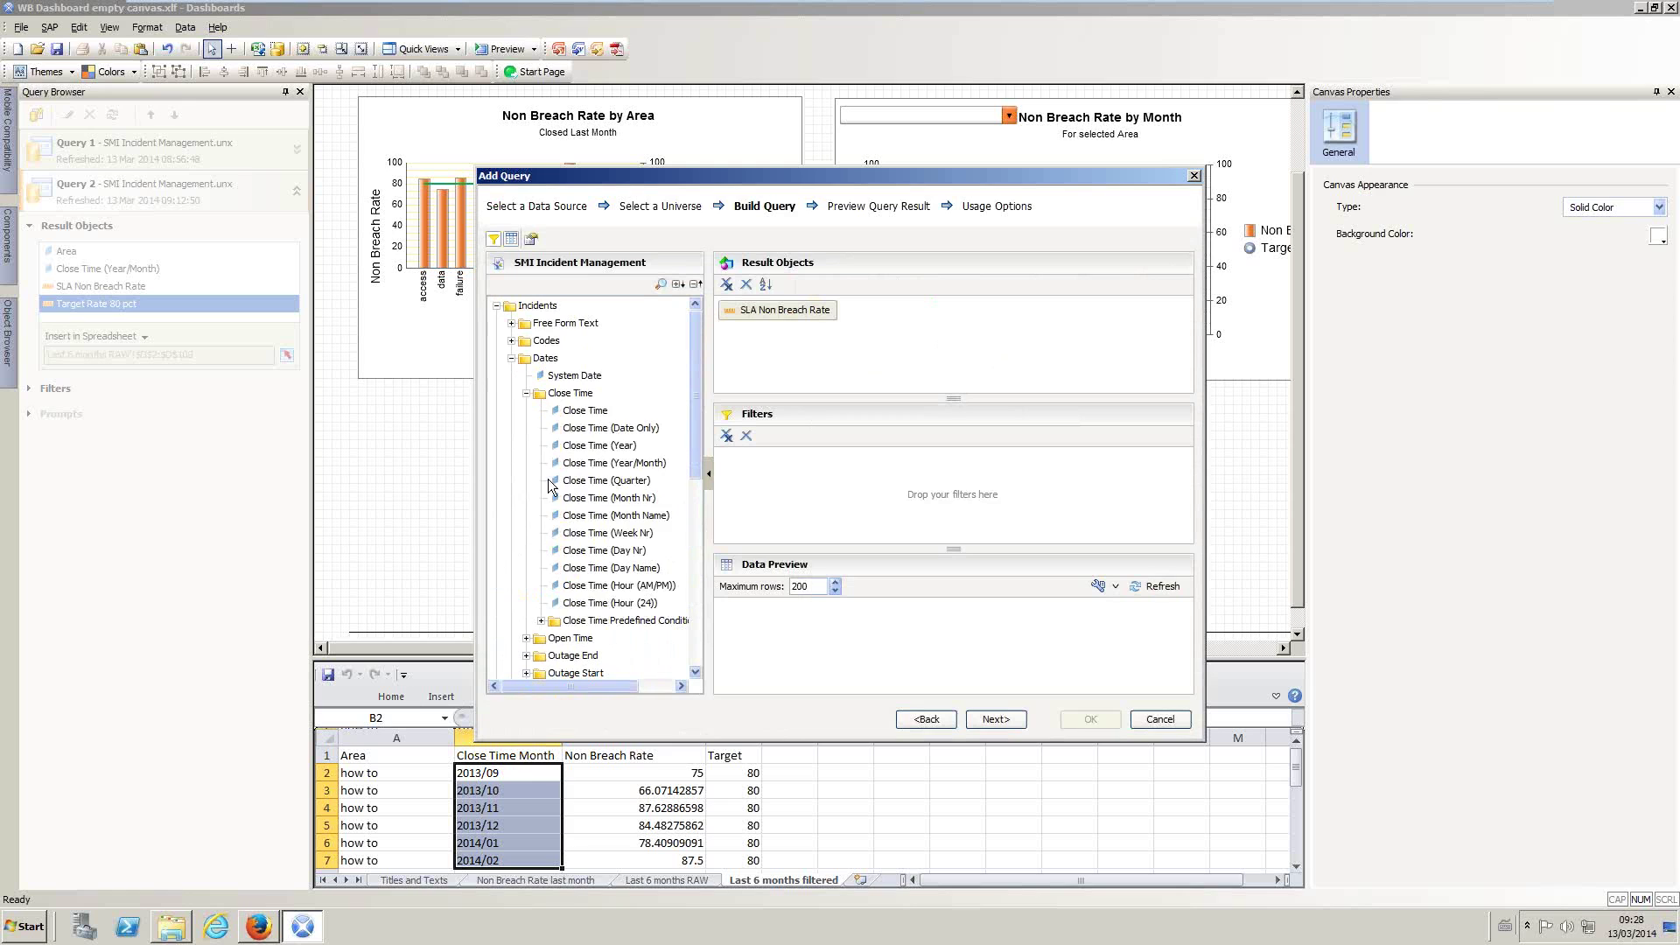
pyautogui.click(542, 622)
pyautogui.click(593, 686)
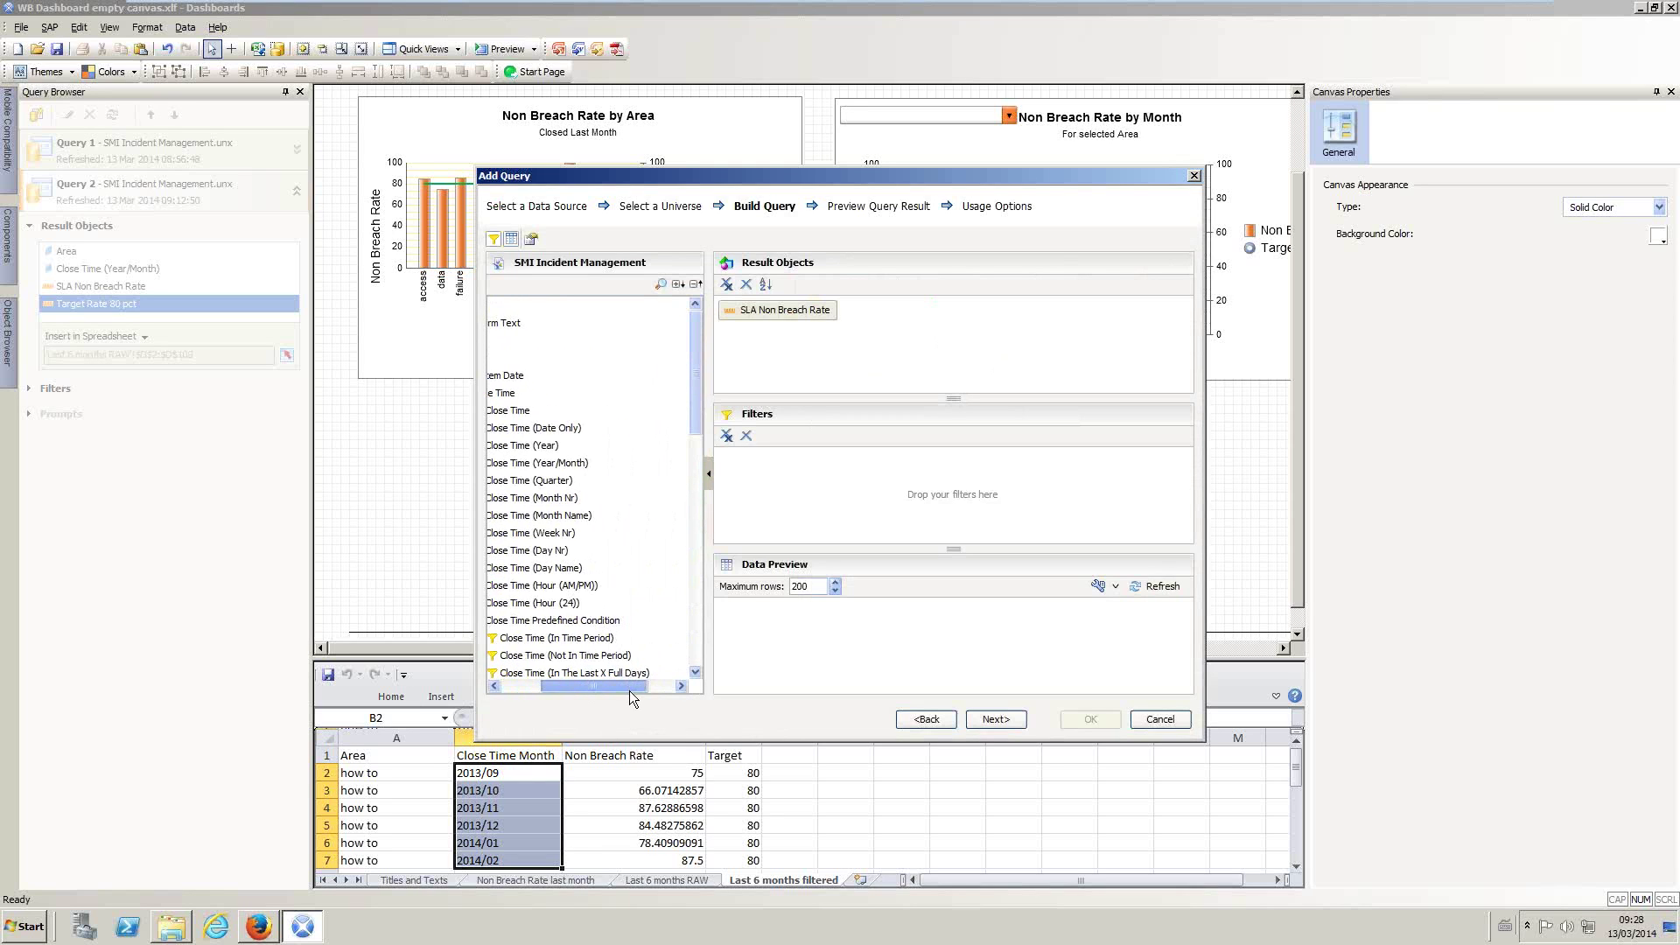
pyautogui.scroll(-3, 626, 674)
pyautogui.scroll(-5, 621, 668)
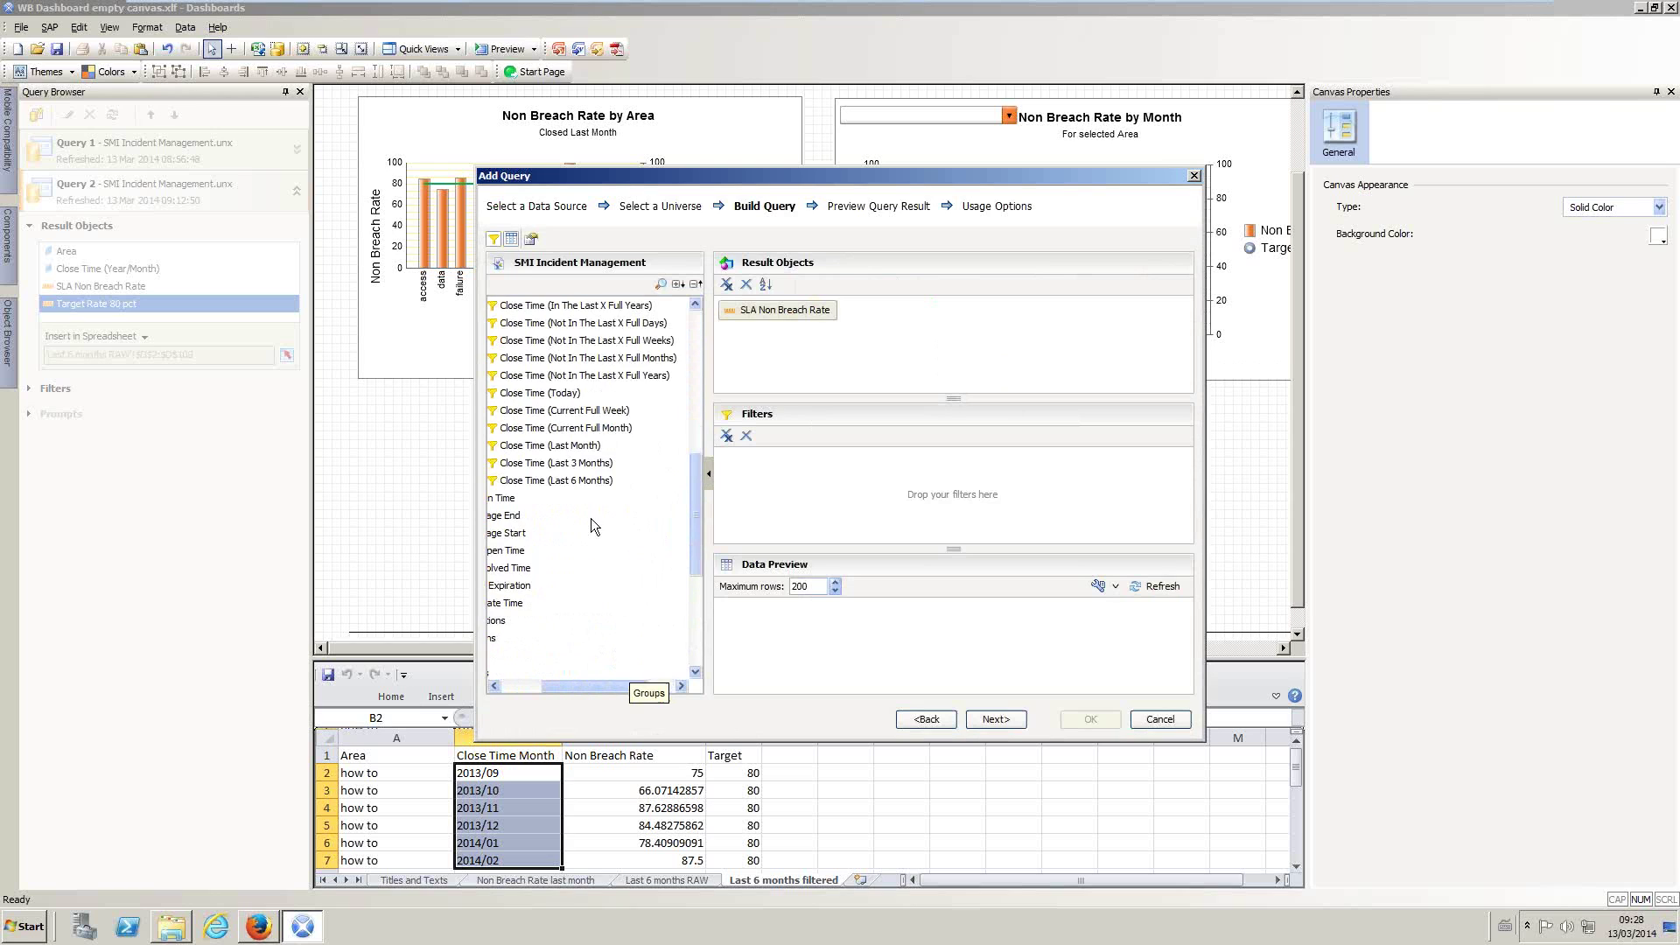
pyautogui.moveTo(697, 480); pyautogui.dragTo(687, 455)
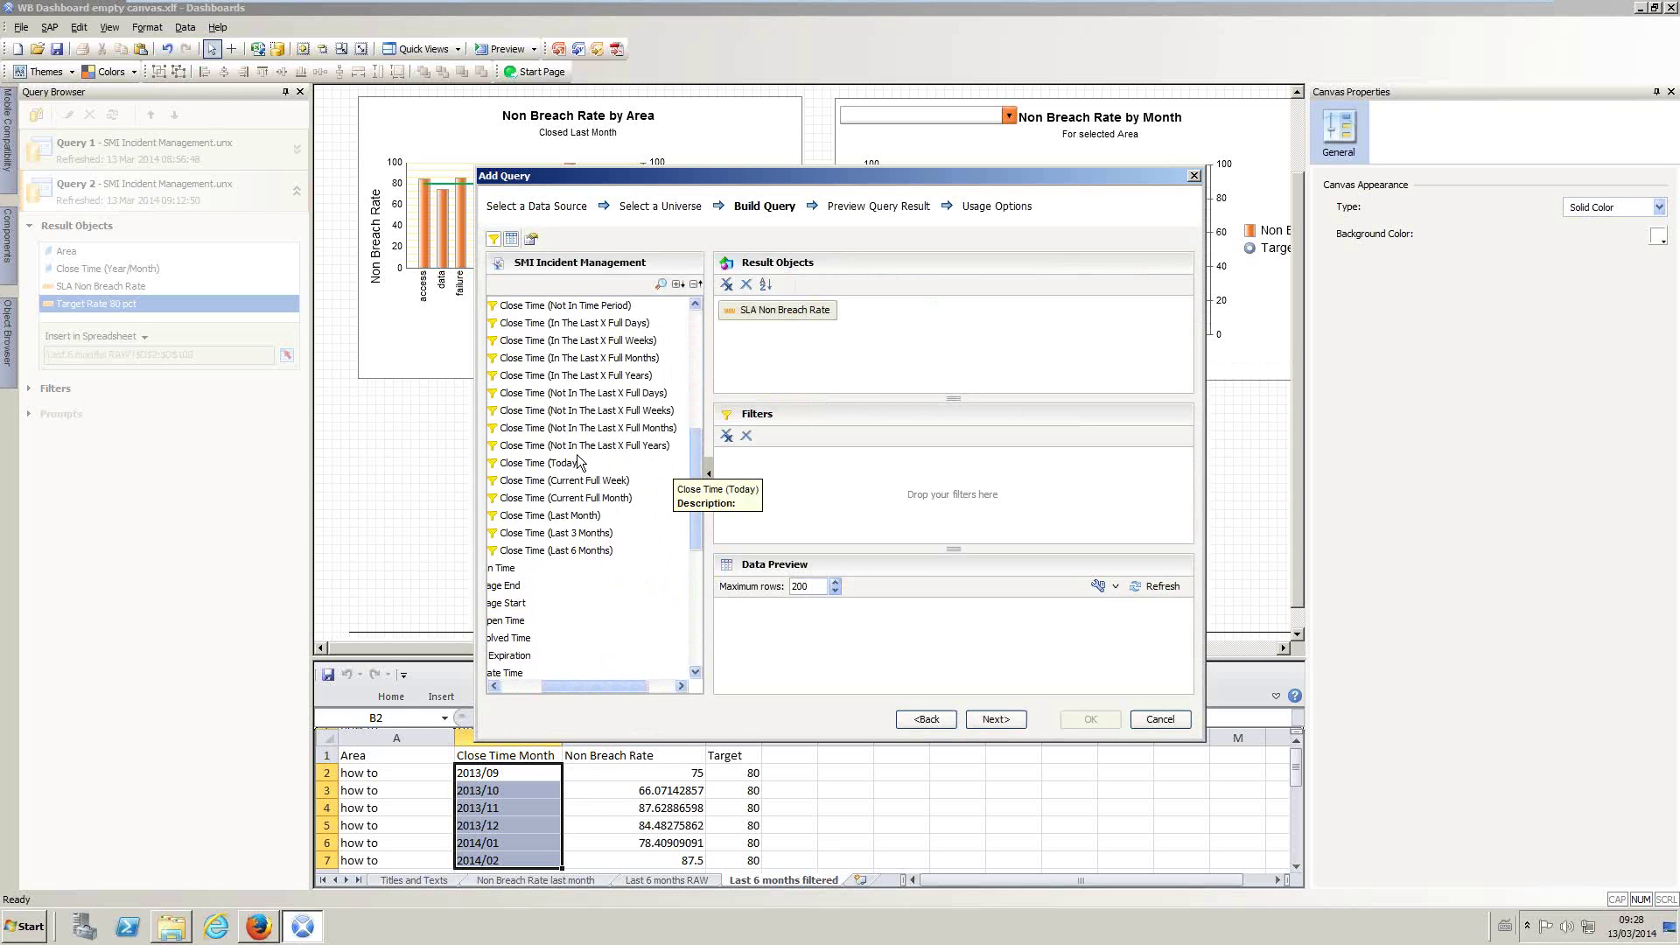
pyautogui.moveTo(599, 435); pyautogui.dragTo(857, 505)
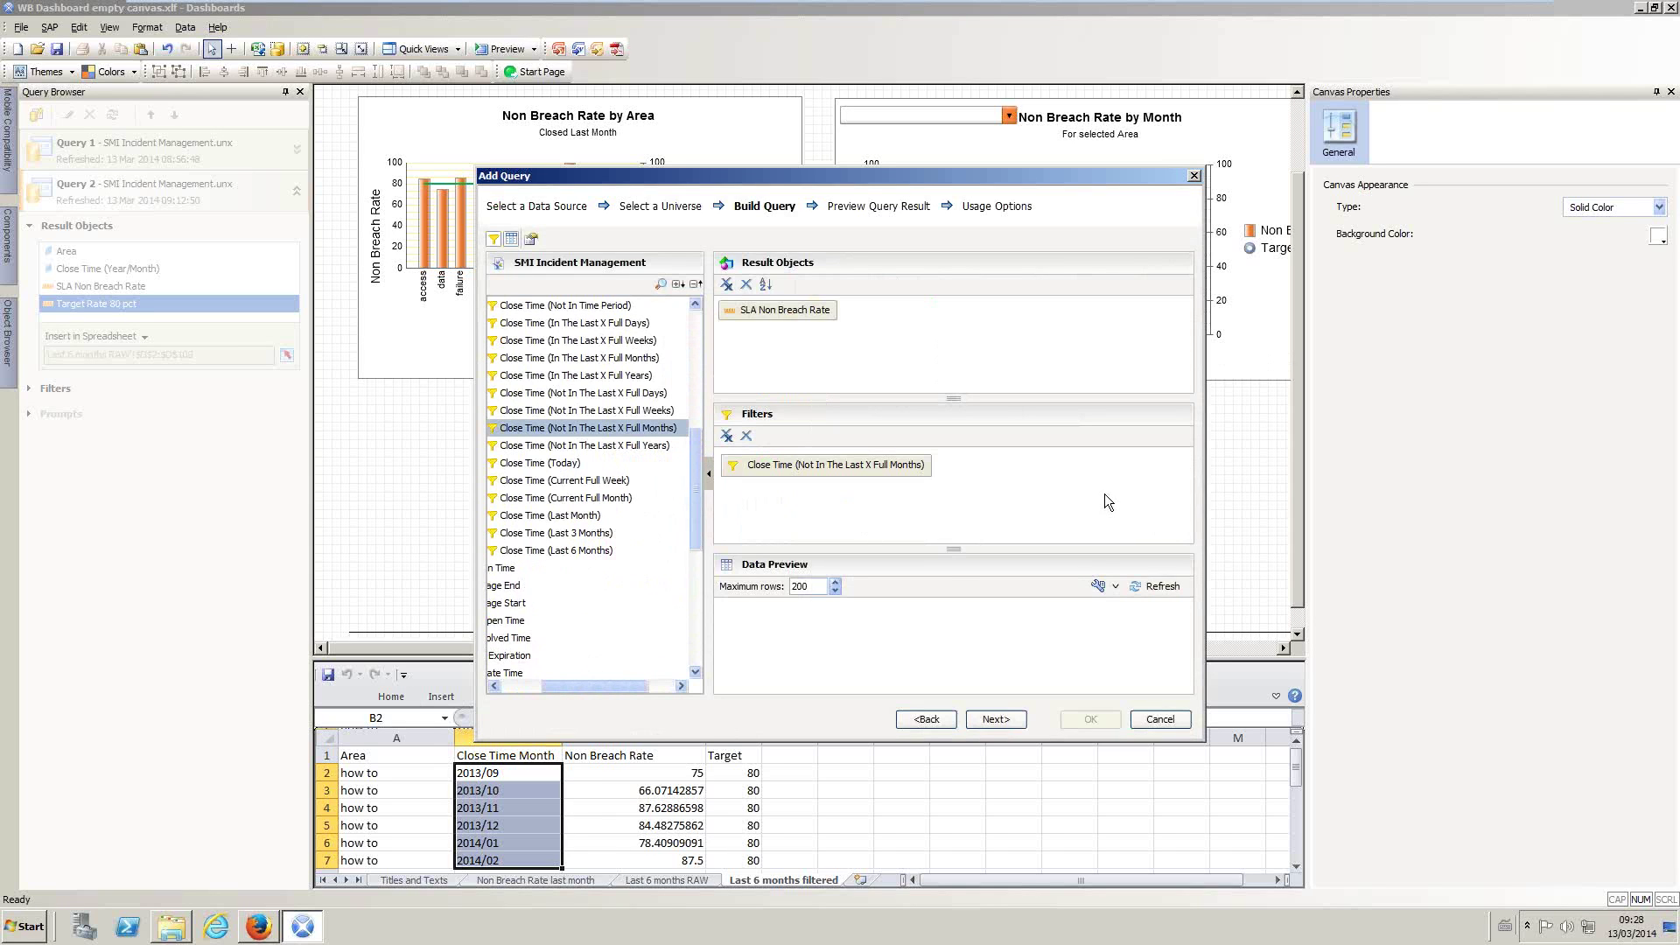
# Step: Run the query preview with 1 as the number of months to go back, and finish adding the query
pyautogui.click(1013, 719)
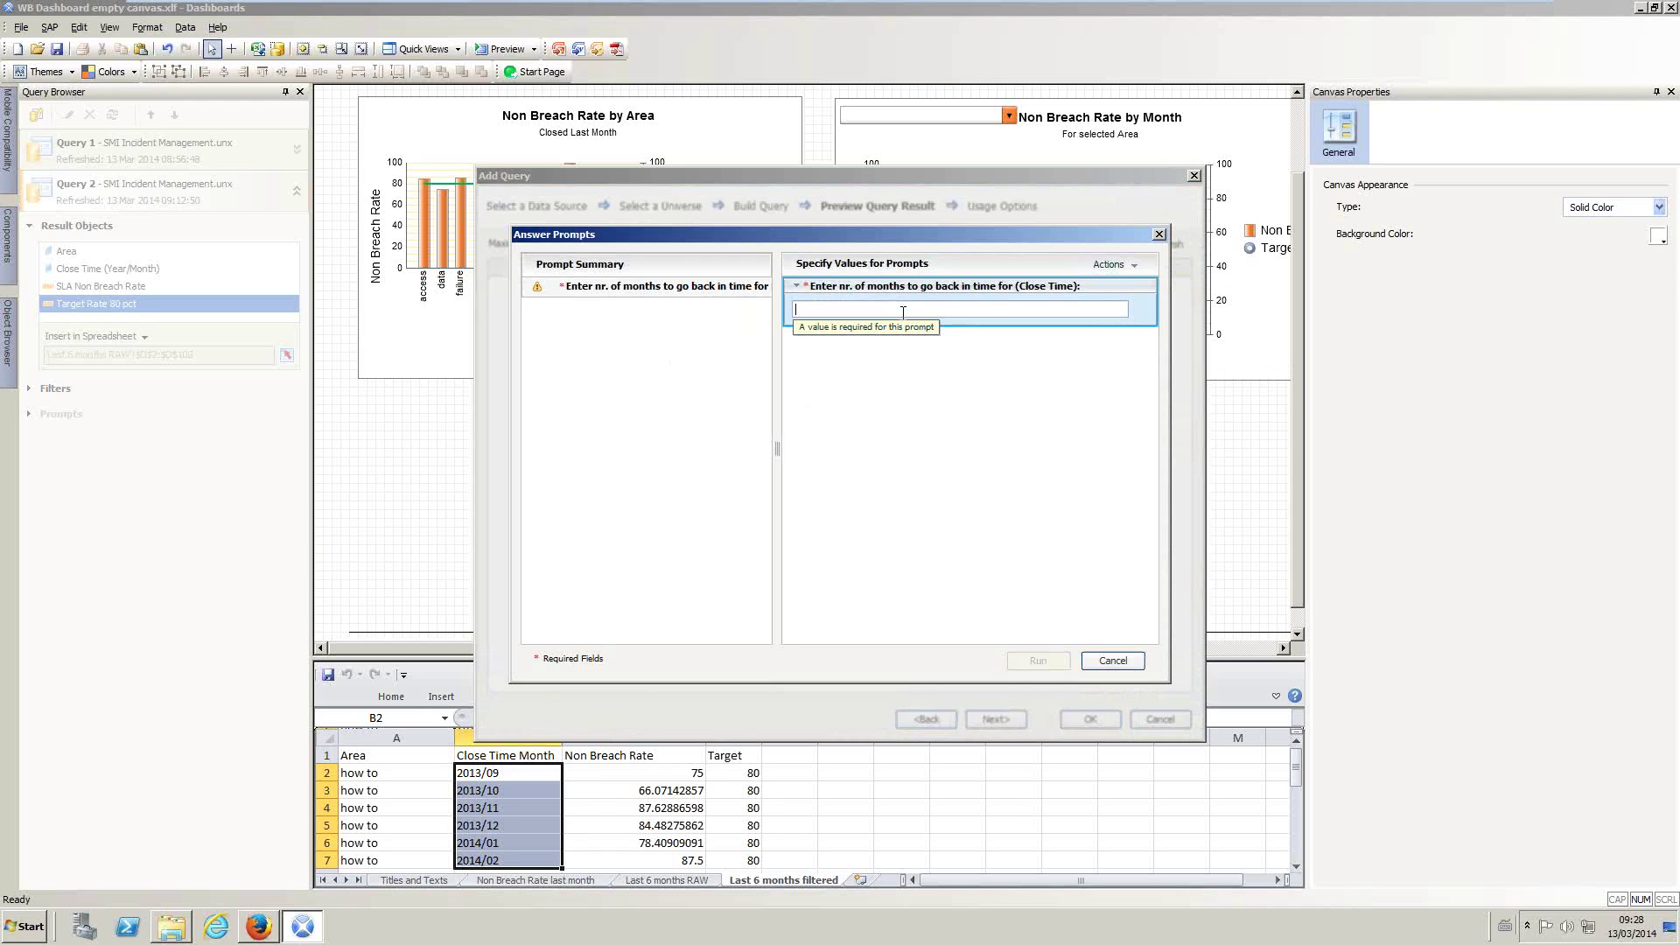
pyautogui.write('12')
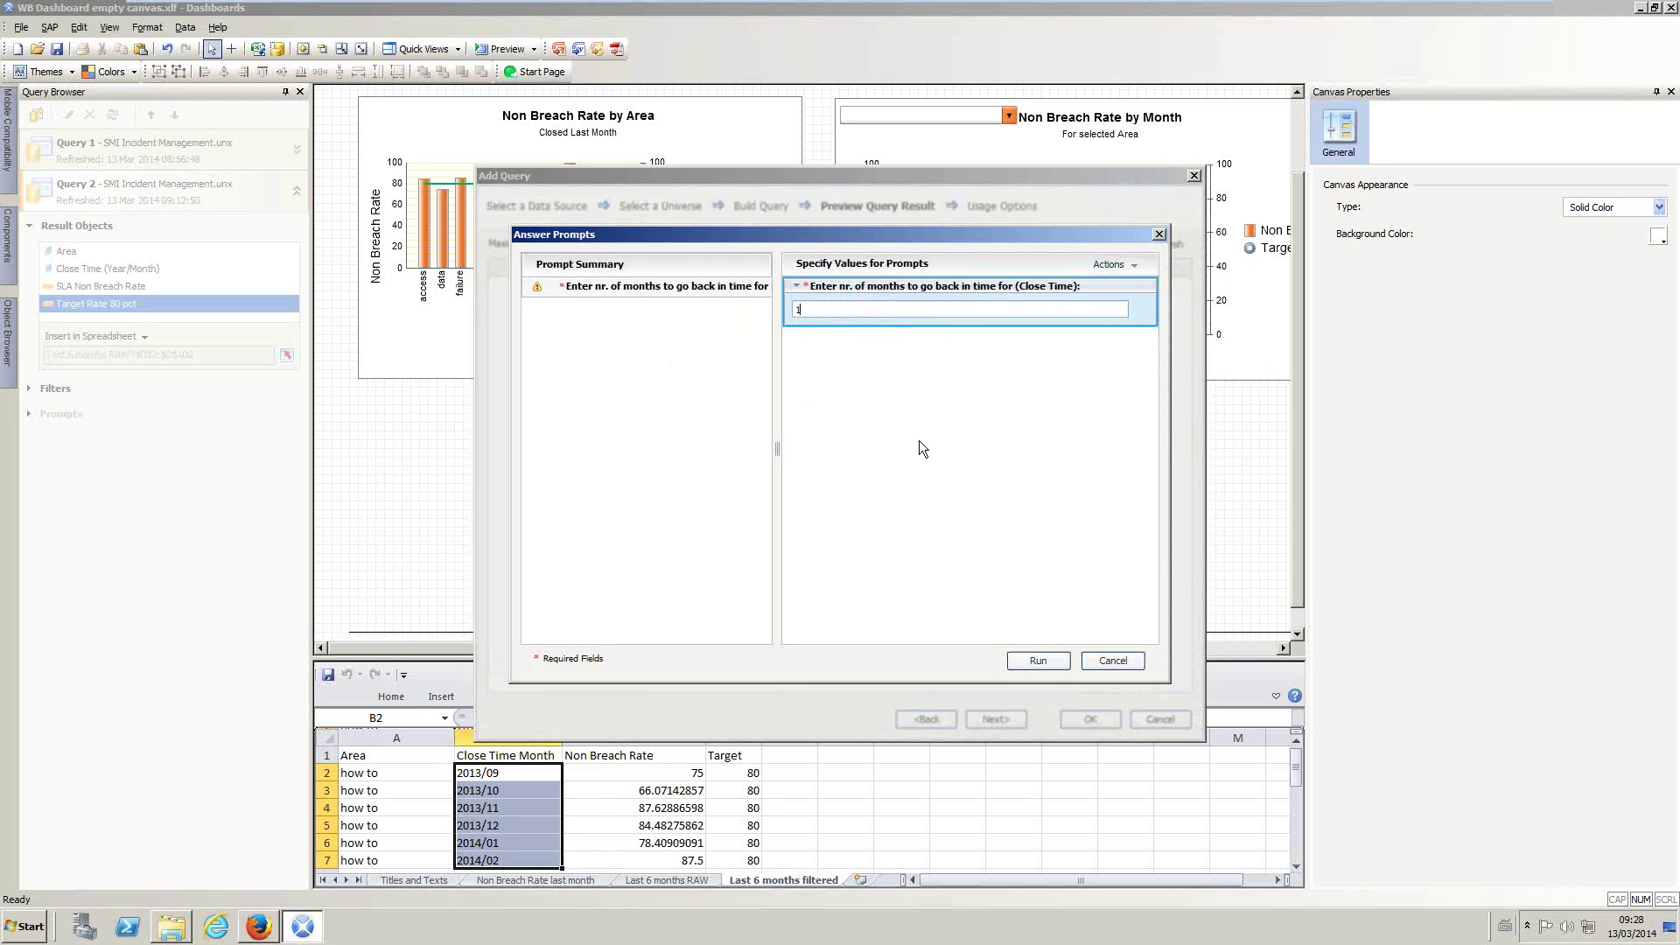
pyautogui.click(1035, 660)
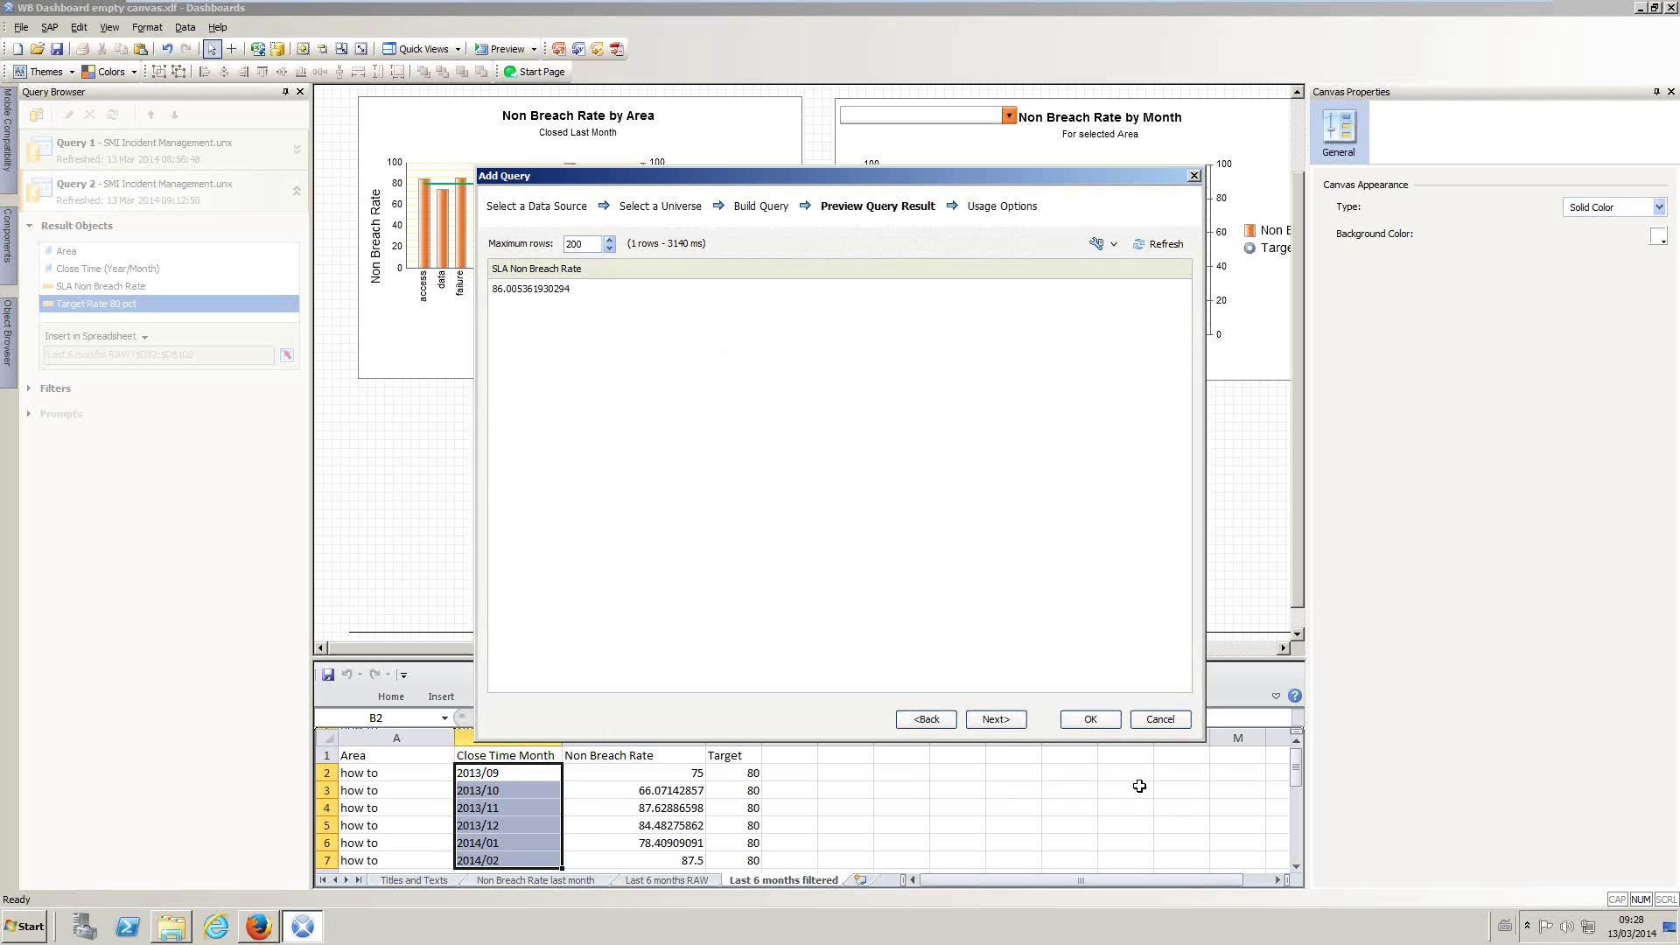
pyautogui.click(1091, 718)
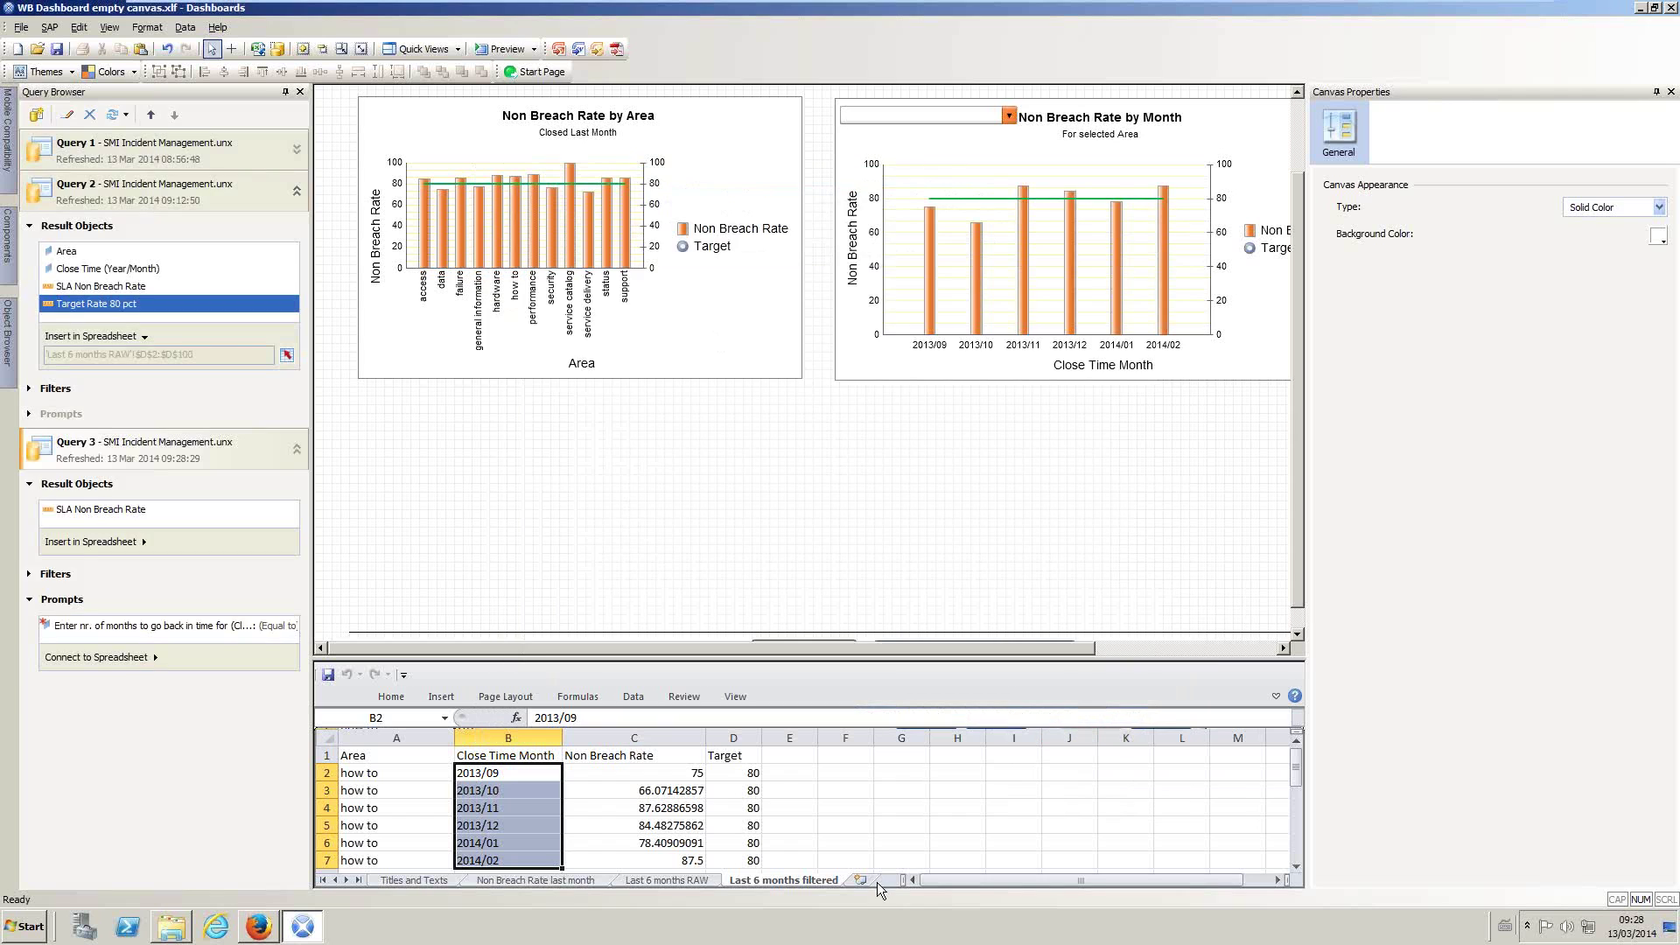
# Step: Collapse Query 2's details and select the SLA Non Breach Rate result object of Query 3
pyautogui.click(294, 198)
pyautogui.click(112, 292)
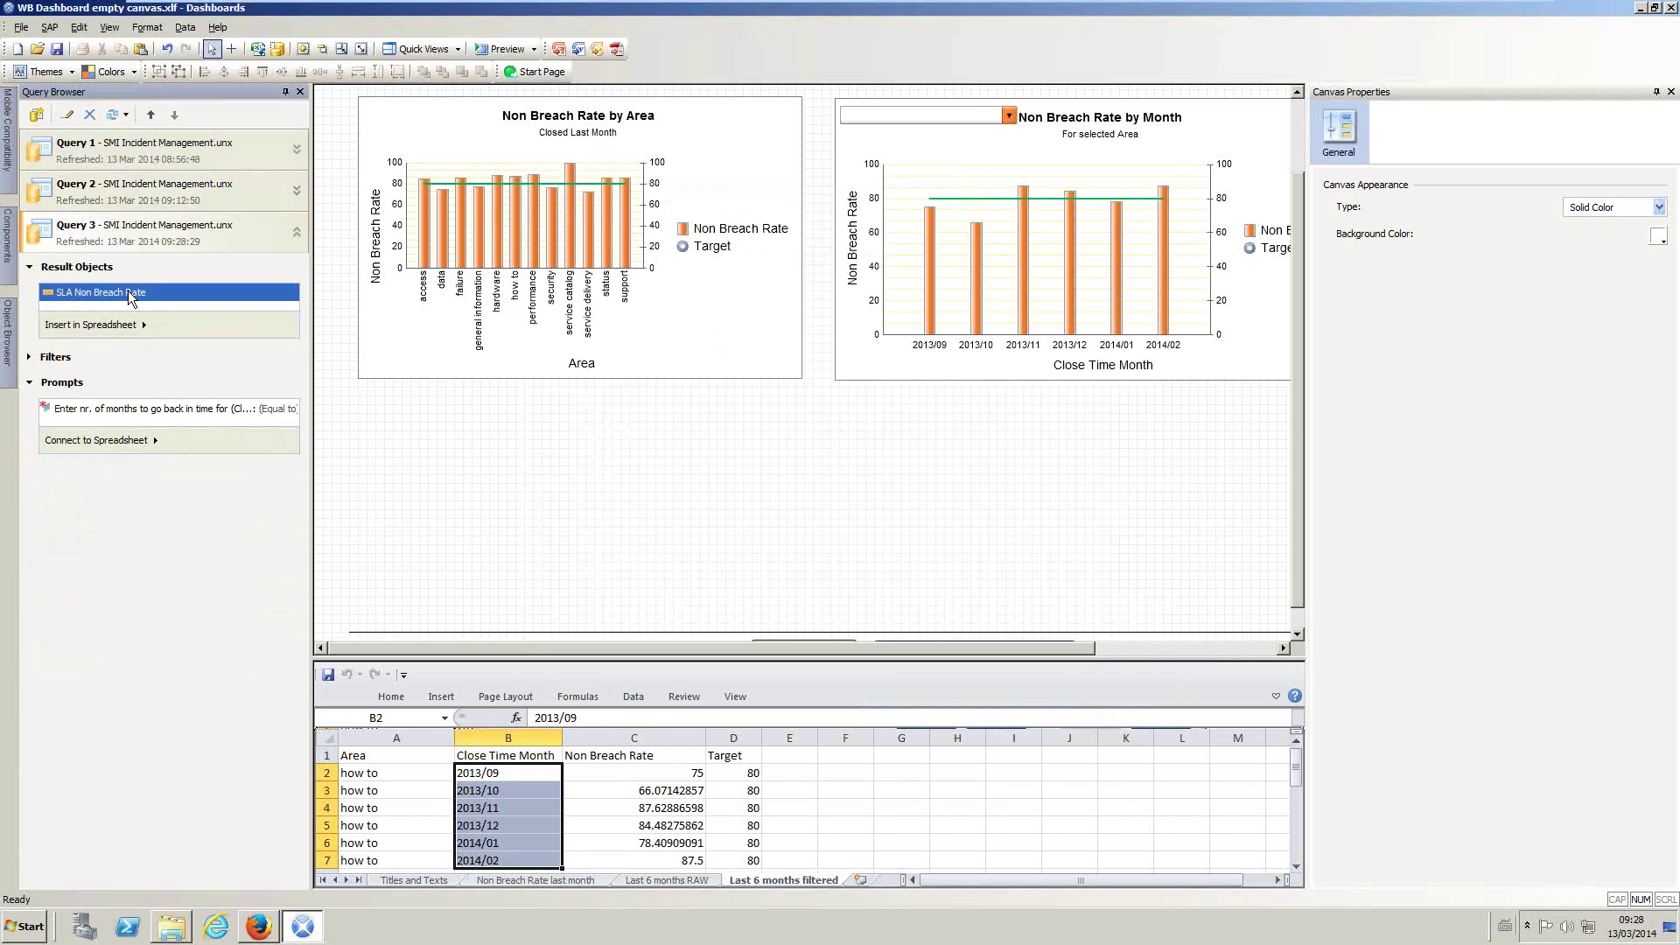
pyautogui.click(177, 409)
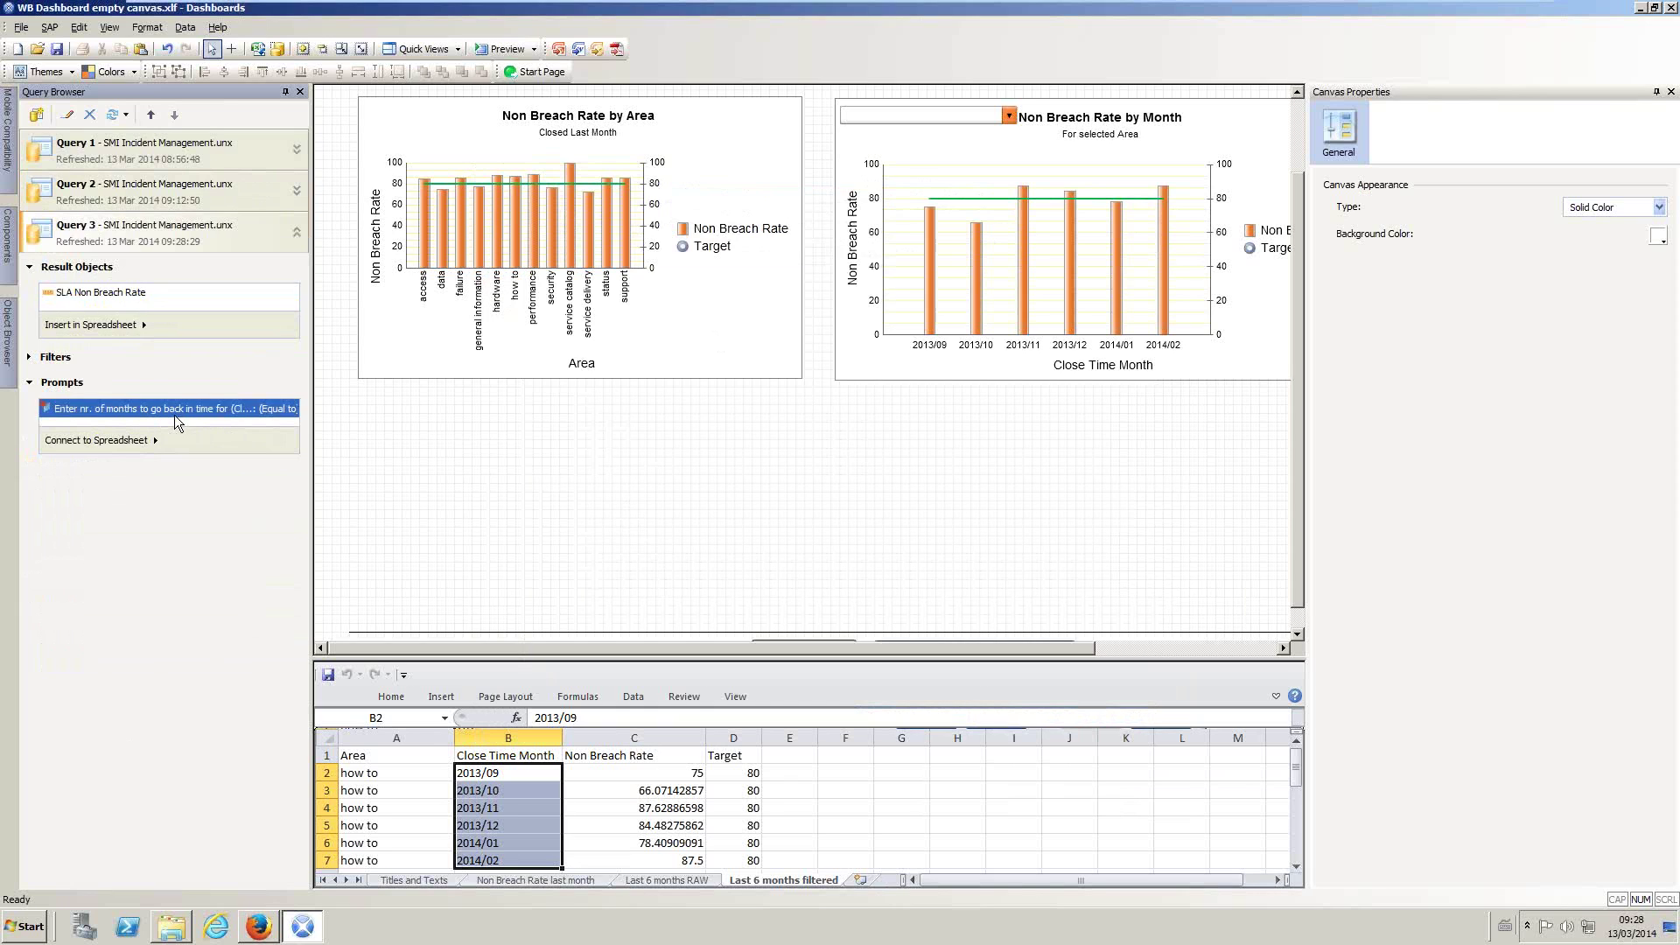
pyautogui.click(106, 297)
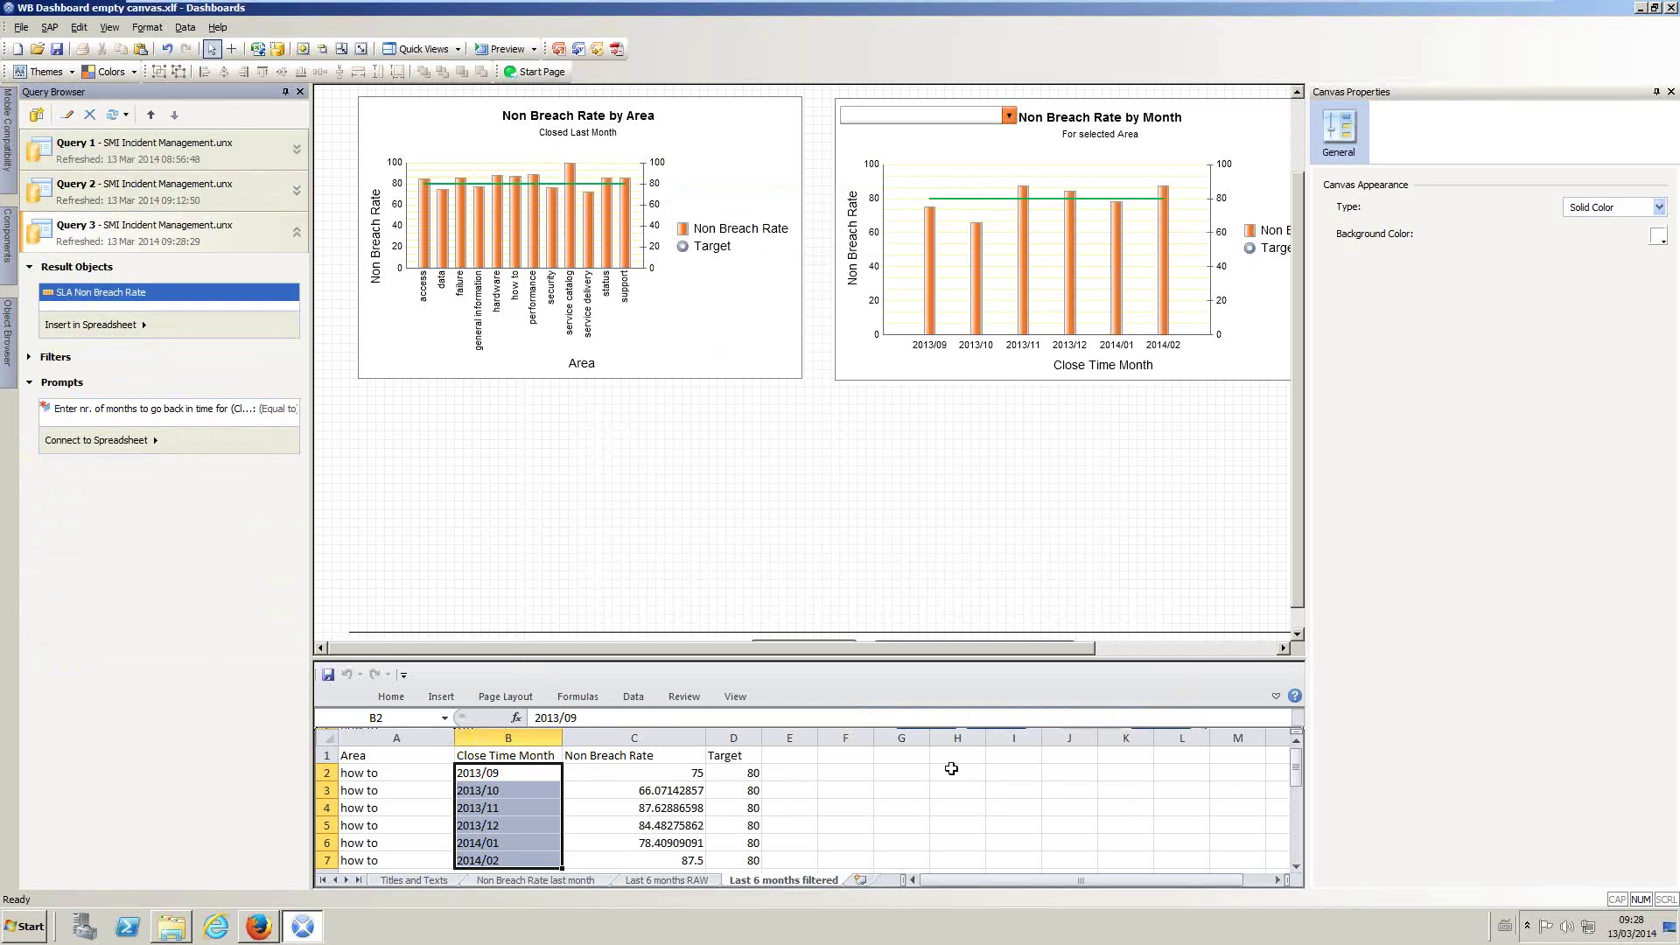
# Step: Add a new worksheet named Overall to the dashboard's spreadsheet
pyautogui.click(860, 881)
pyautogui.doubleClick(786, 880)
pyautogui.write('Overall')
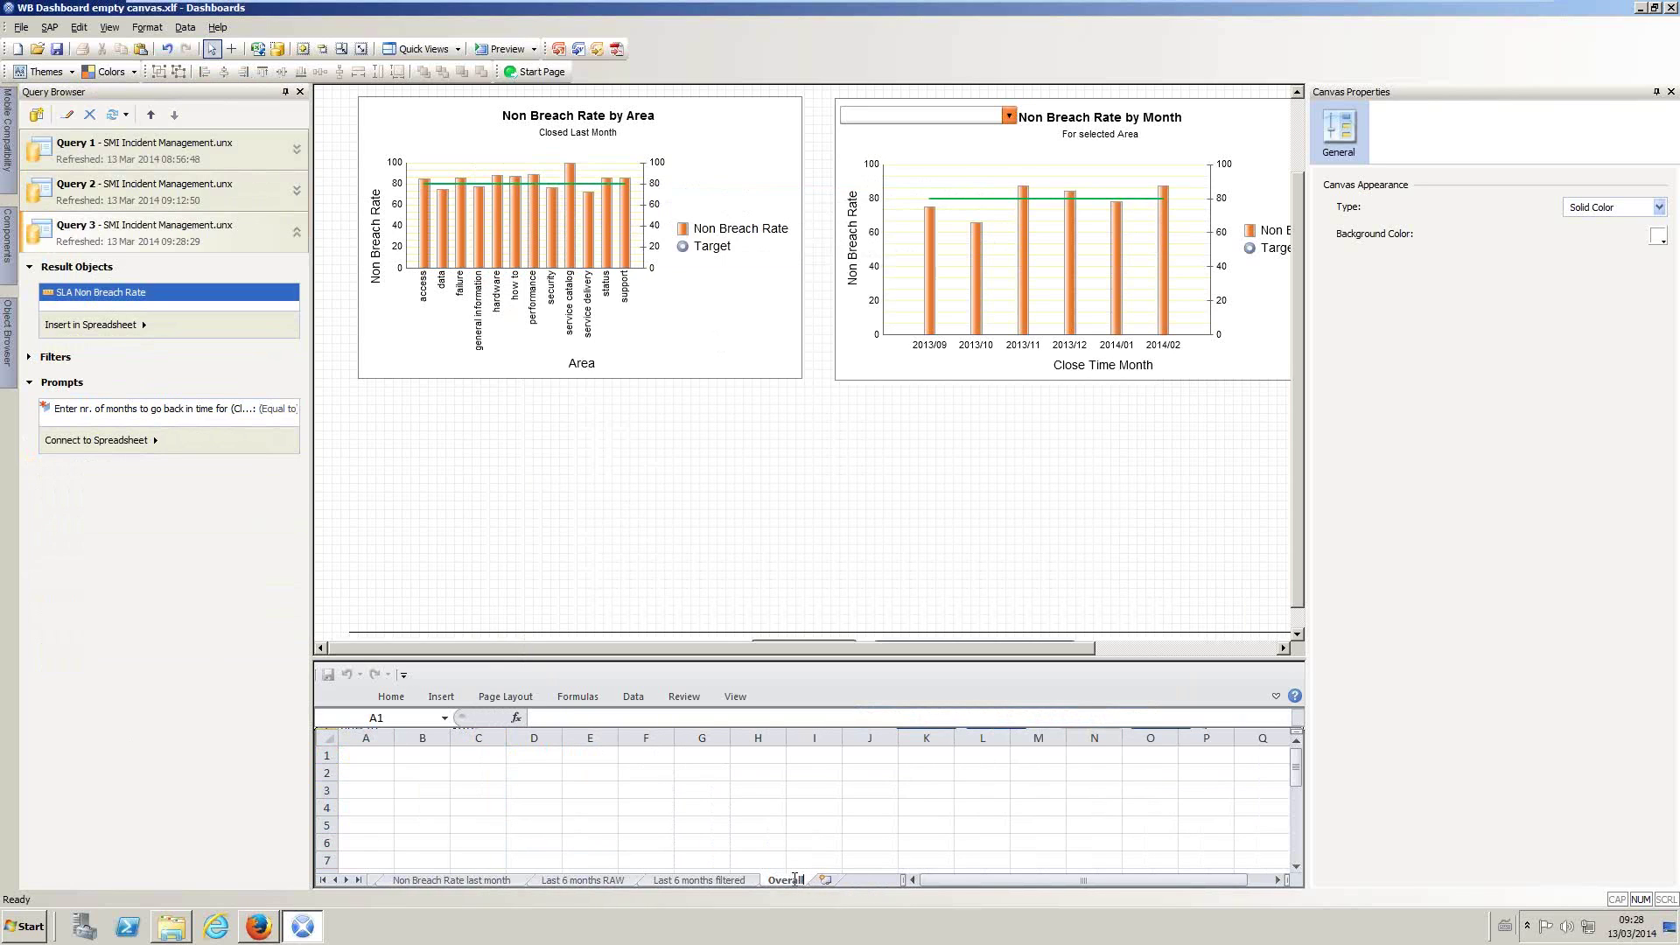
# Step: Enter the heading Overall Compliancy in cell A1 of the Overall sheet and widen column A to fit
pyautogui.click(375, 758)
pyautogui.moveTo(394, 739); pyautogui.dragTo(423, 754)
pyautogui.write('Overall')
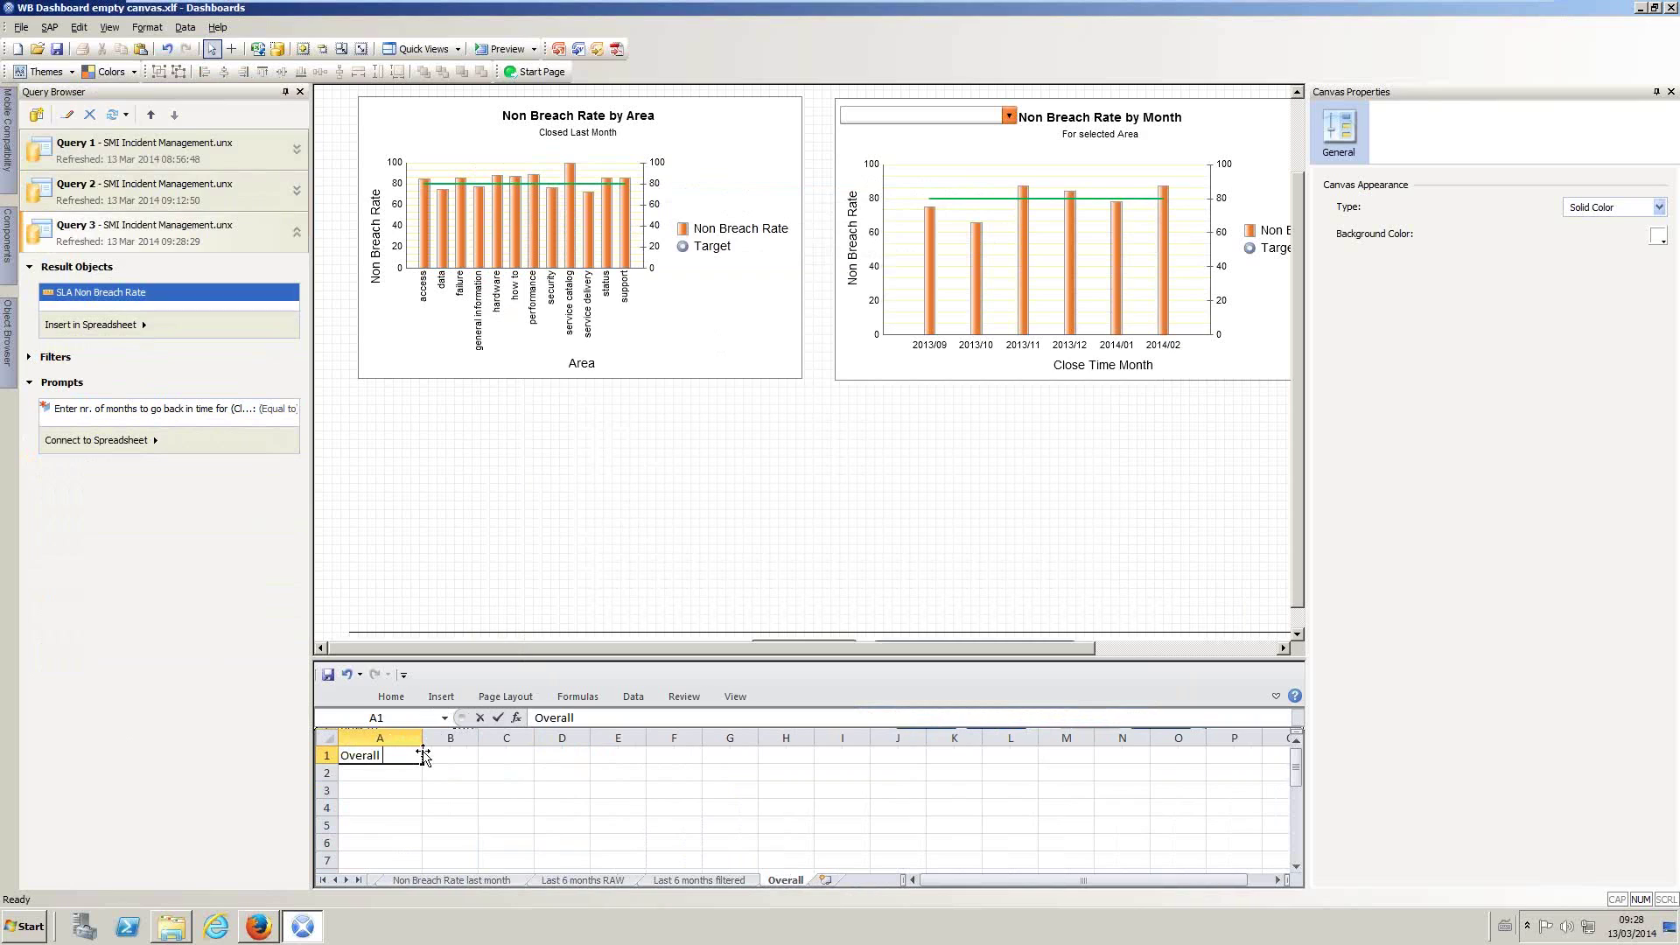
pyautogui.write('mliancy')
pyautogui.click(498, 718)
pyautogui.click(601, 717)
pyautogui.write('p')
pyautogui.press('Return')
pyautogui.moveTo(423, 738); pyautogui.dragTo(480, 740)
# Step: Insert Query 3's SLA Non Breach Rate into cell A2 of the Overall sheet
pyautogui.click(140, 325)
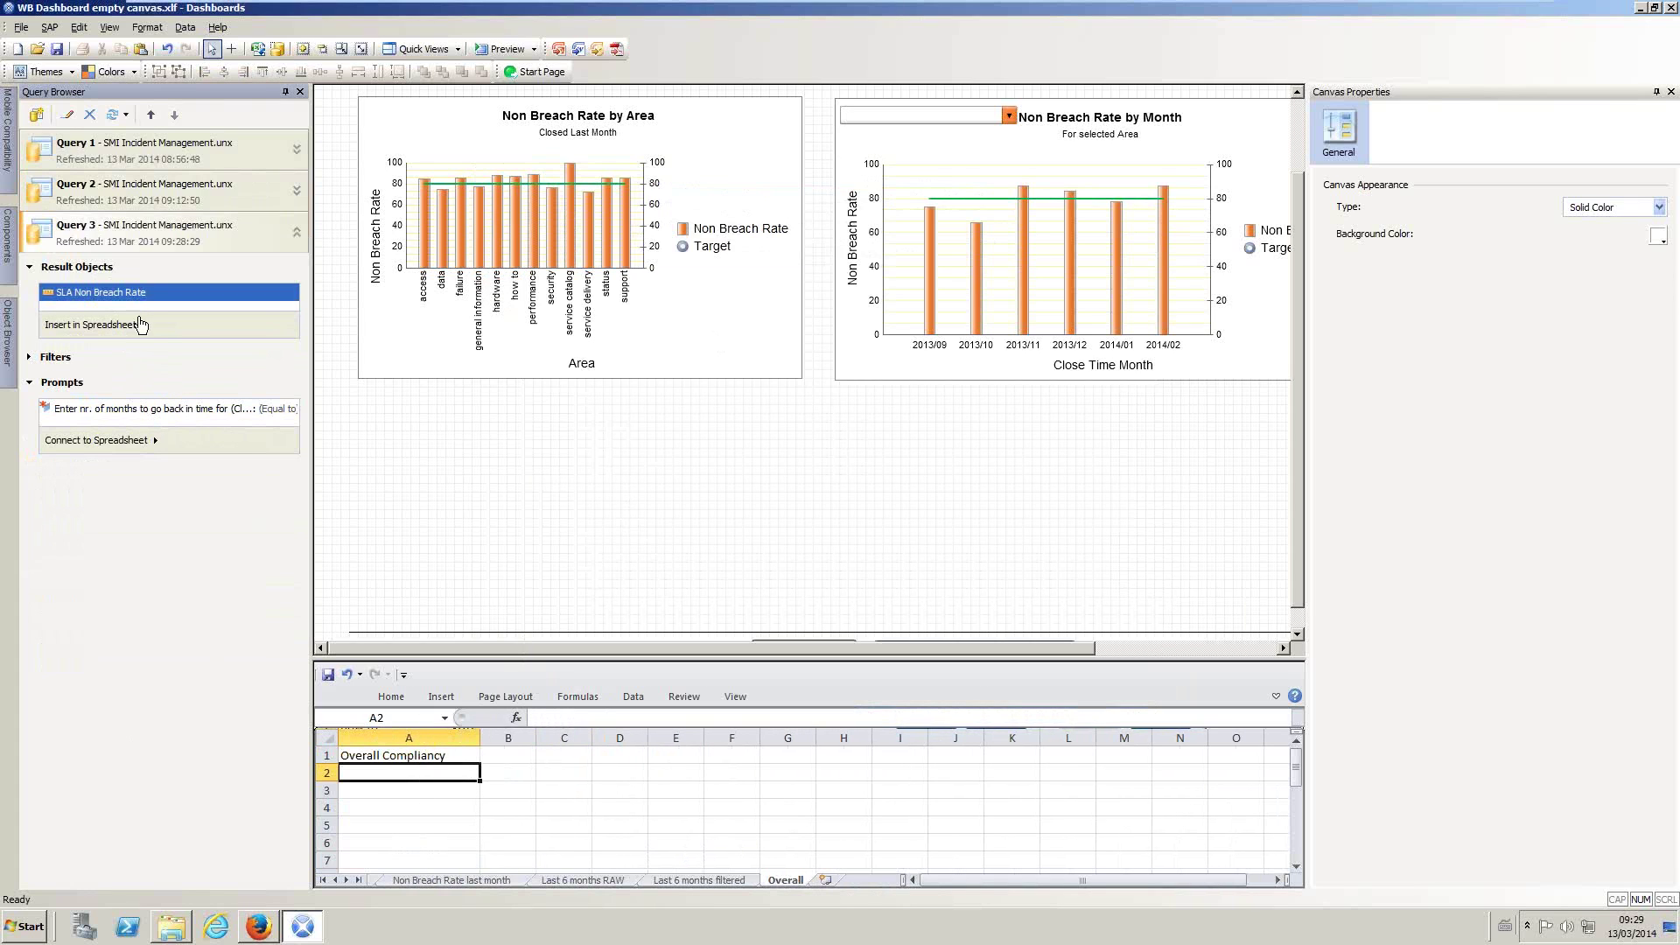
pyautogui.click(286, 344)
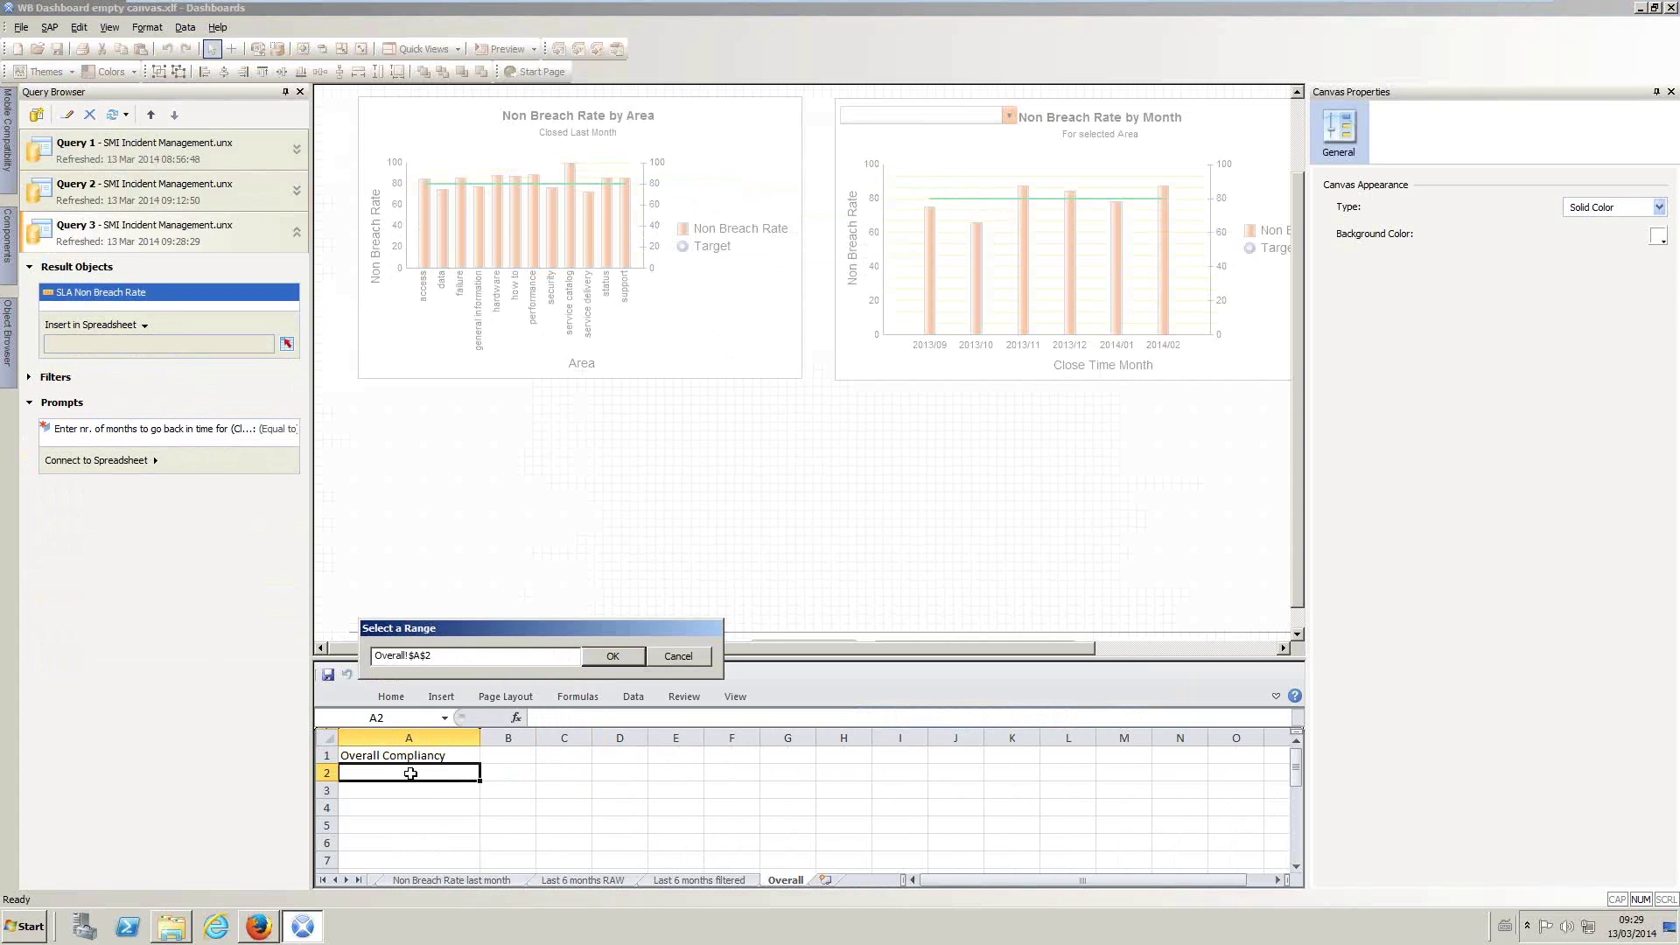
pyautogui.click(417, 773)
pyautogui.click(612, 656)
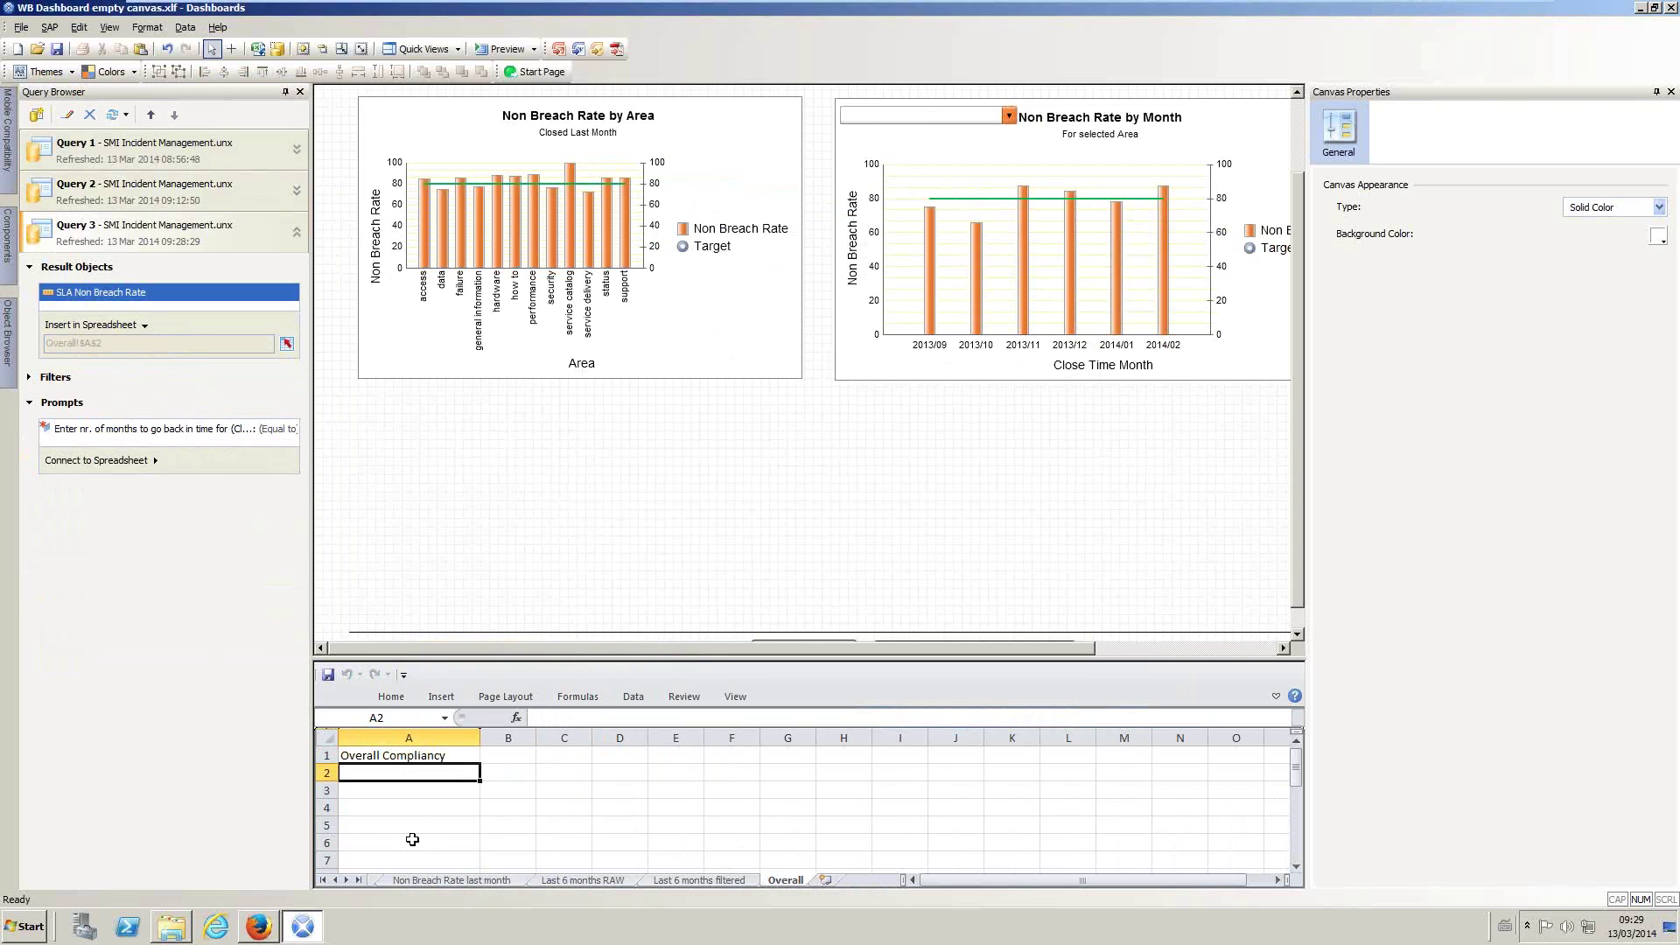
# Step: Place a round Gauge component on the canvas below the Non Breach Rate by Area chart and enlarge it
pyautogui.moveTo(11, 232)
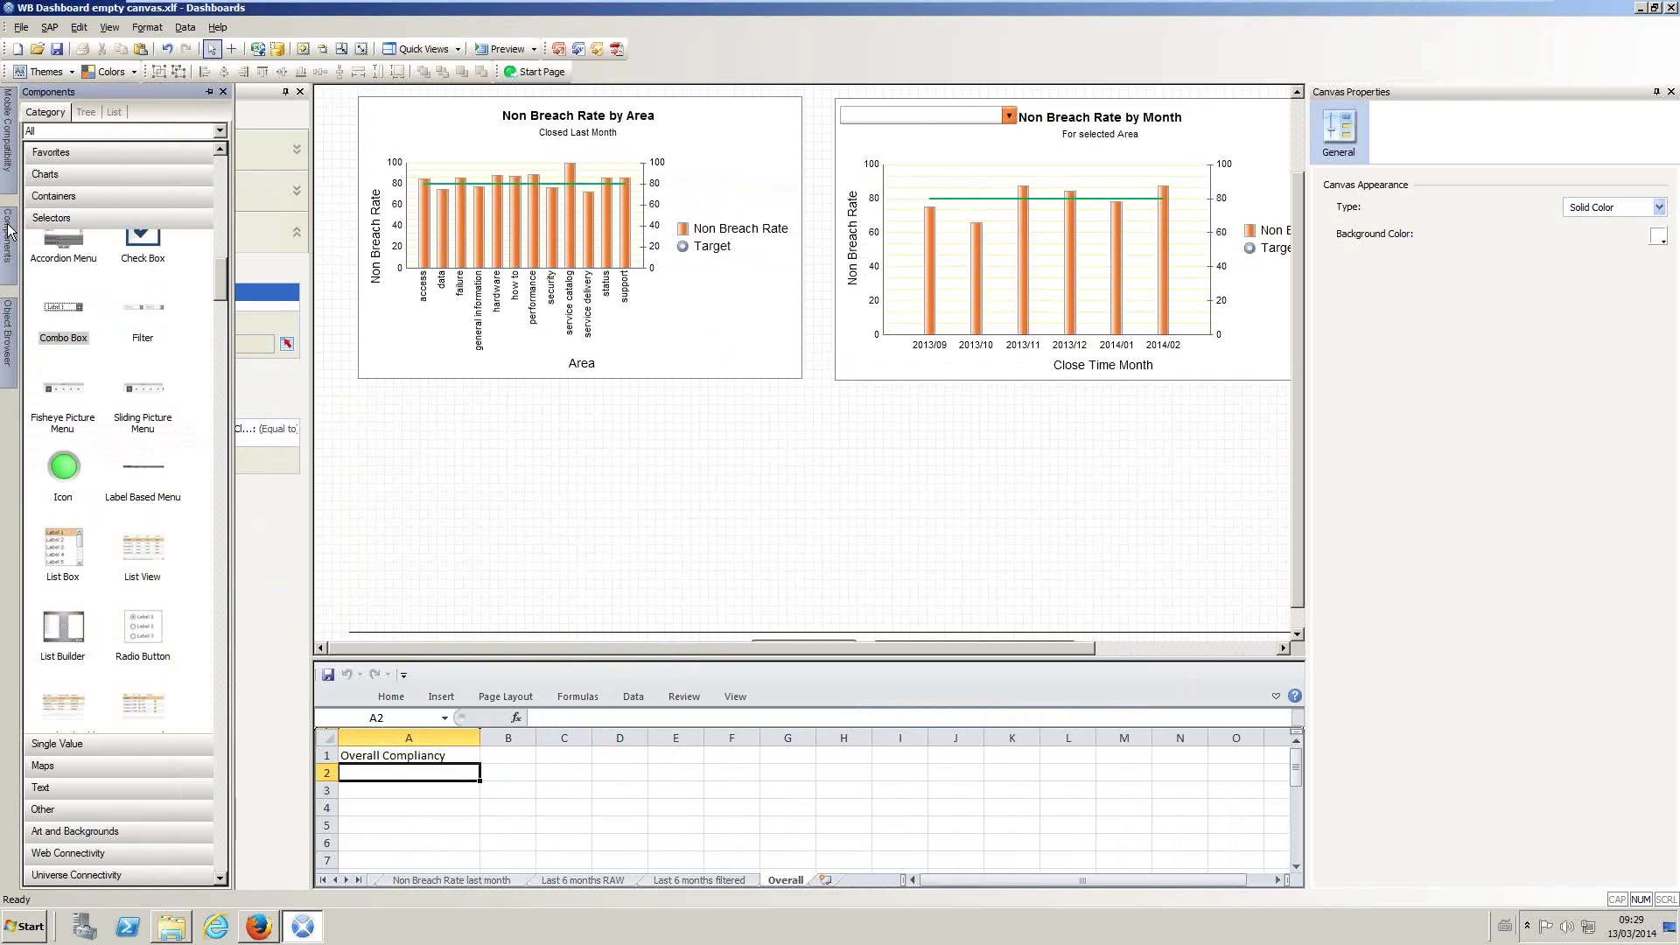
pyautogui.moveTo(220, 271); pyautogui.dragTo(217, 338)
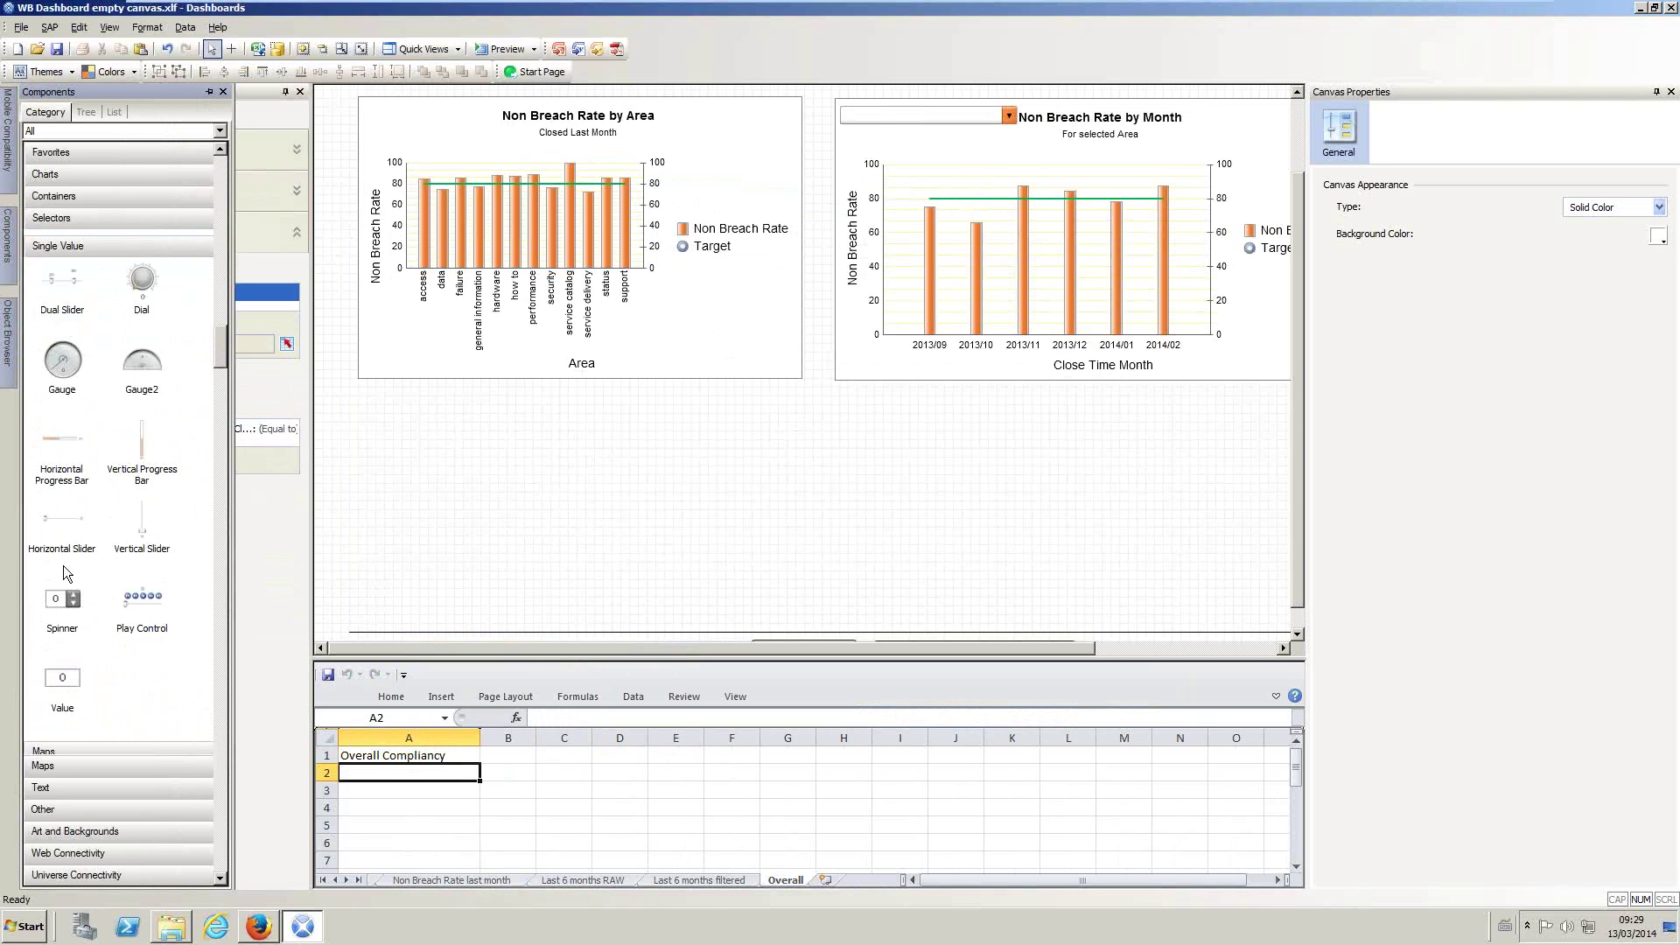
pyautogui.click(65, 359)
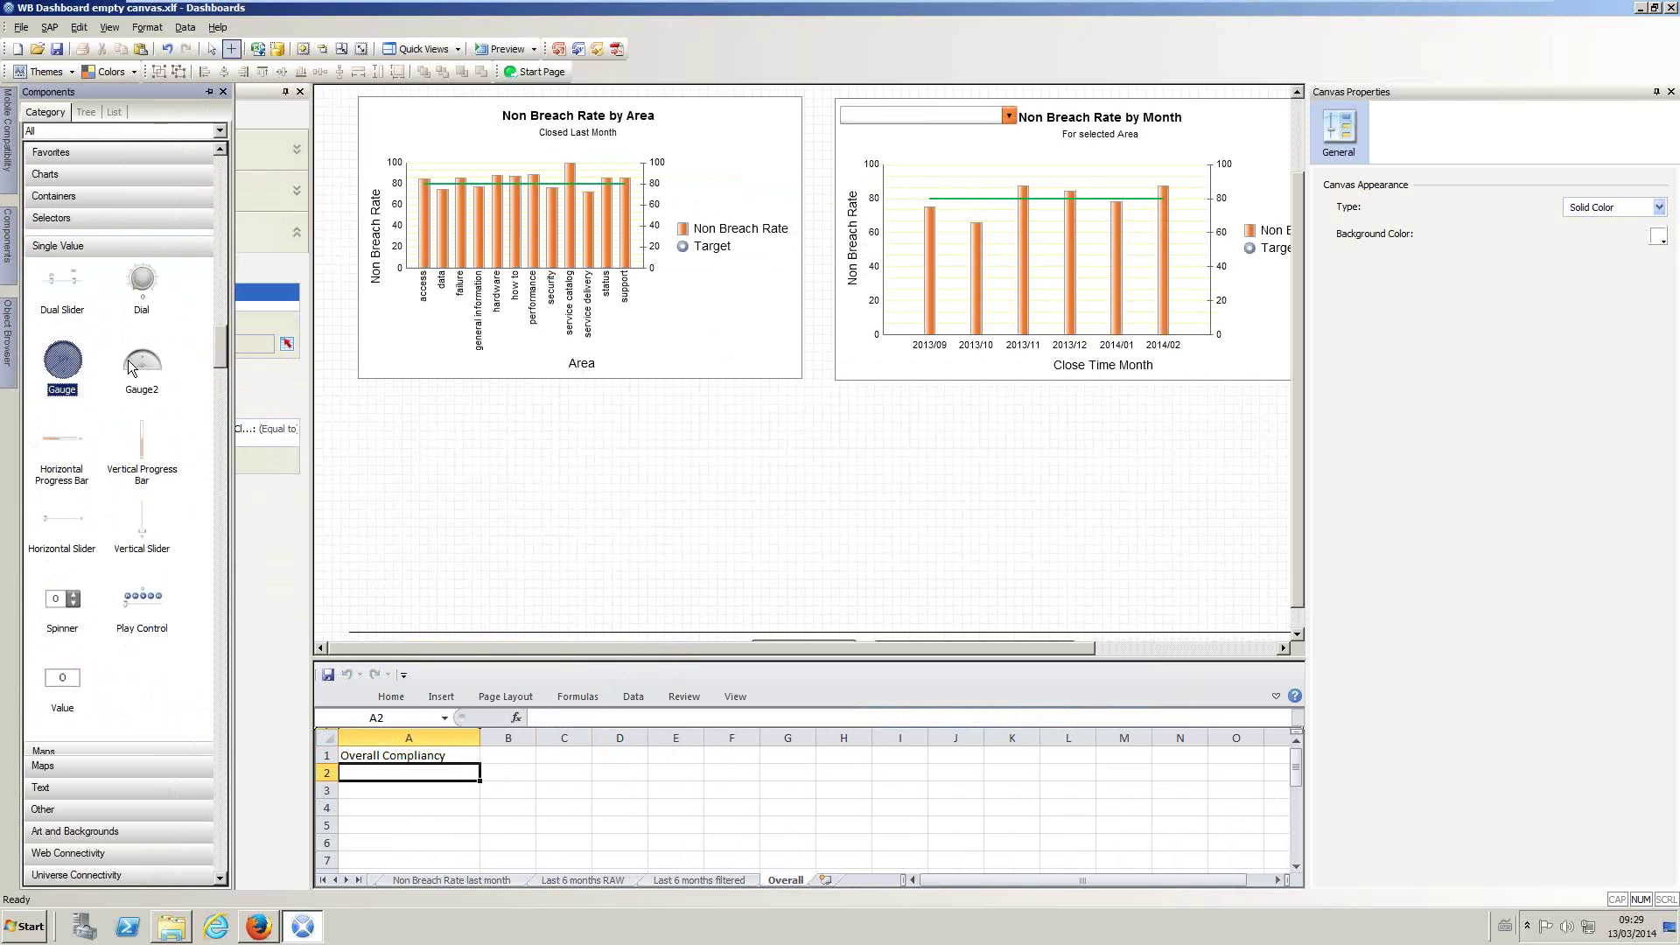
pyautogui.click(148, 365)
pyautogui.click(81, 366)
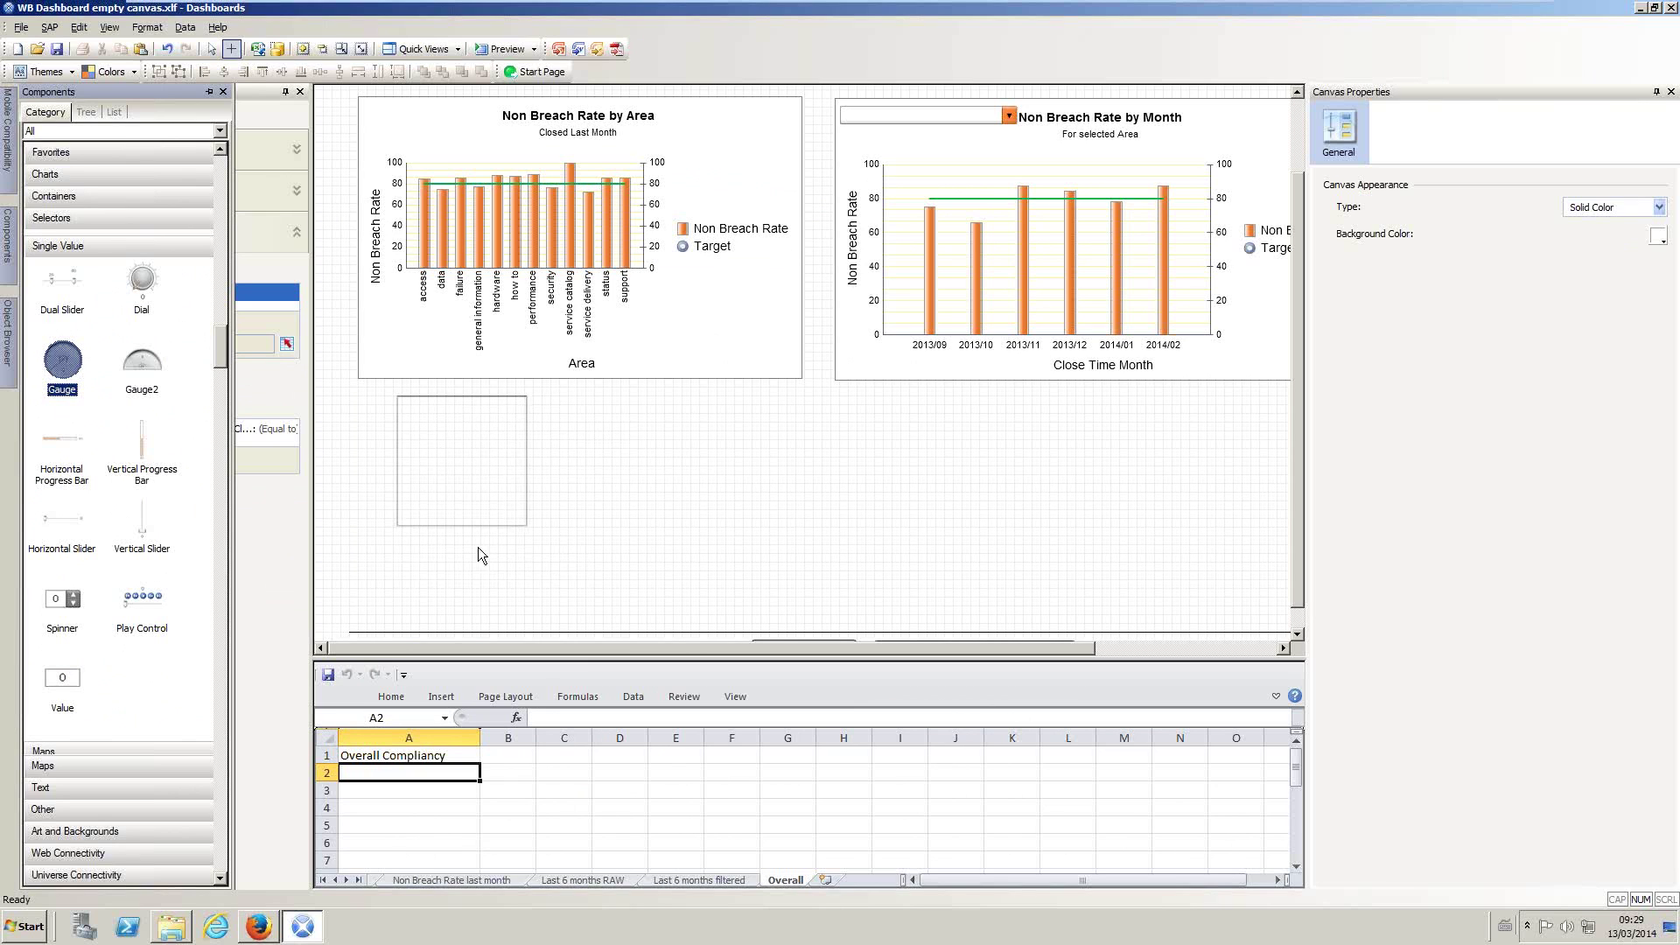
pyautogui.click(538, 548)
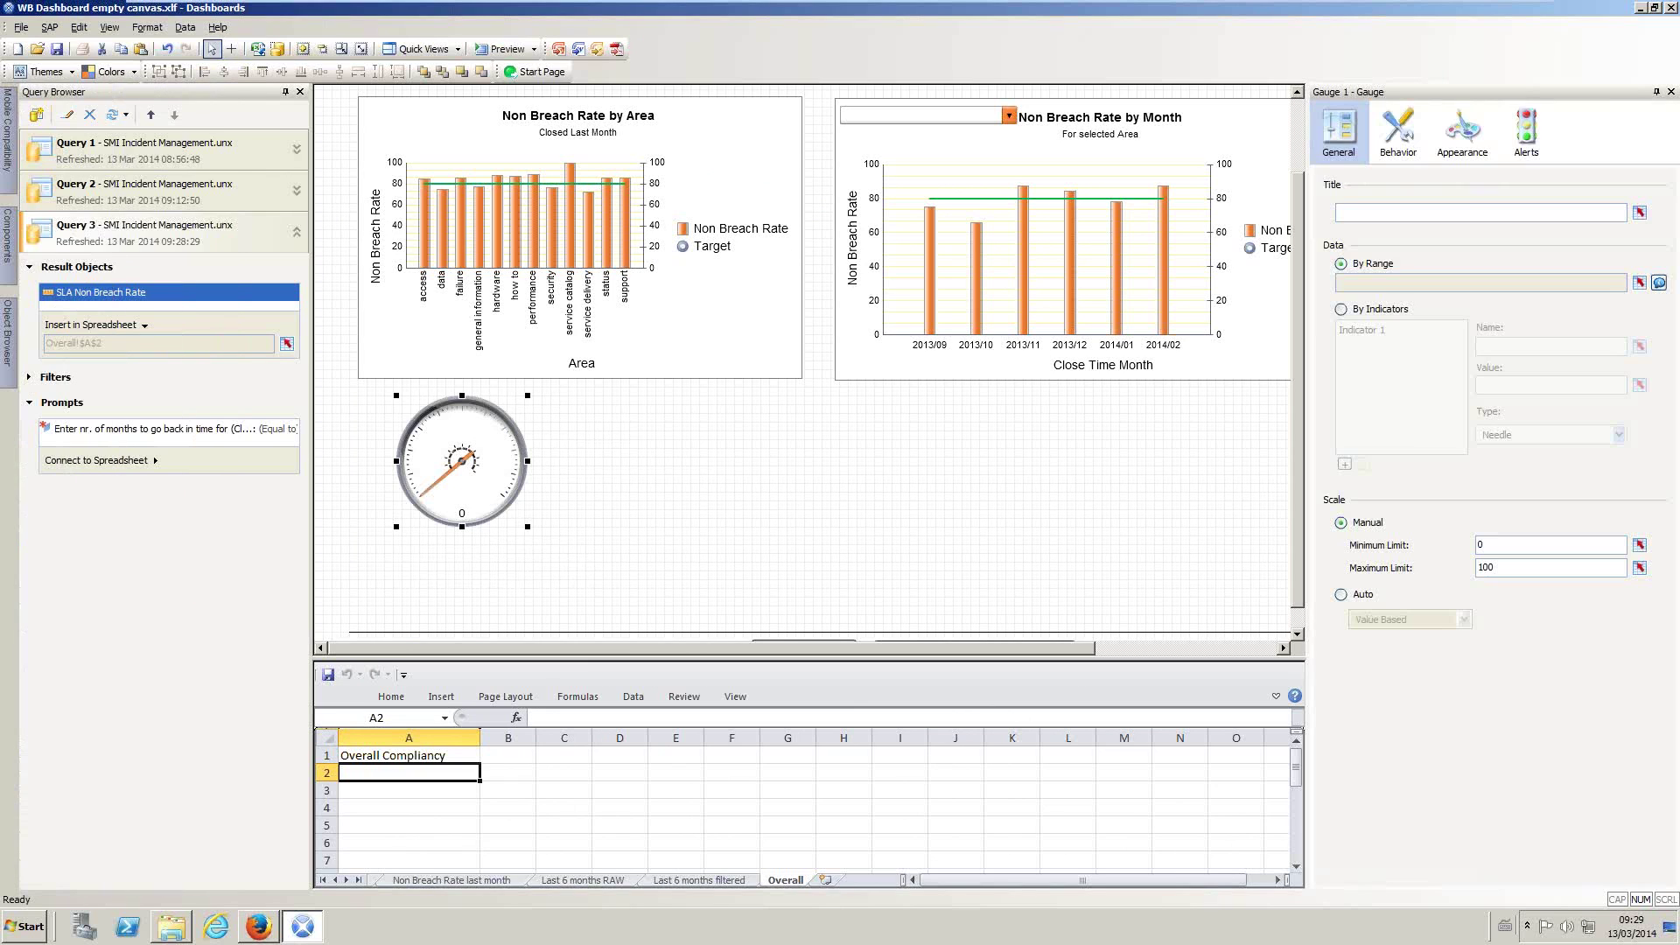
pyautogui.moveTo(566, 564); pyautogui.dragTo(595, 585)
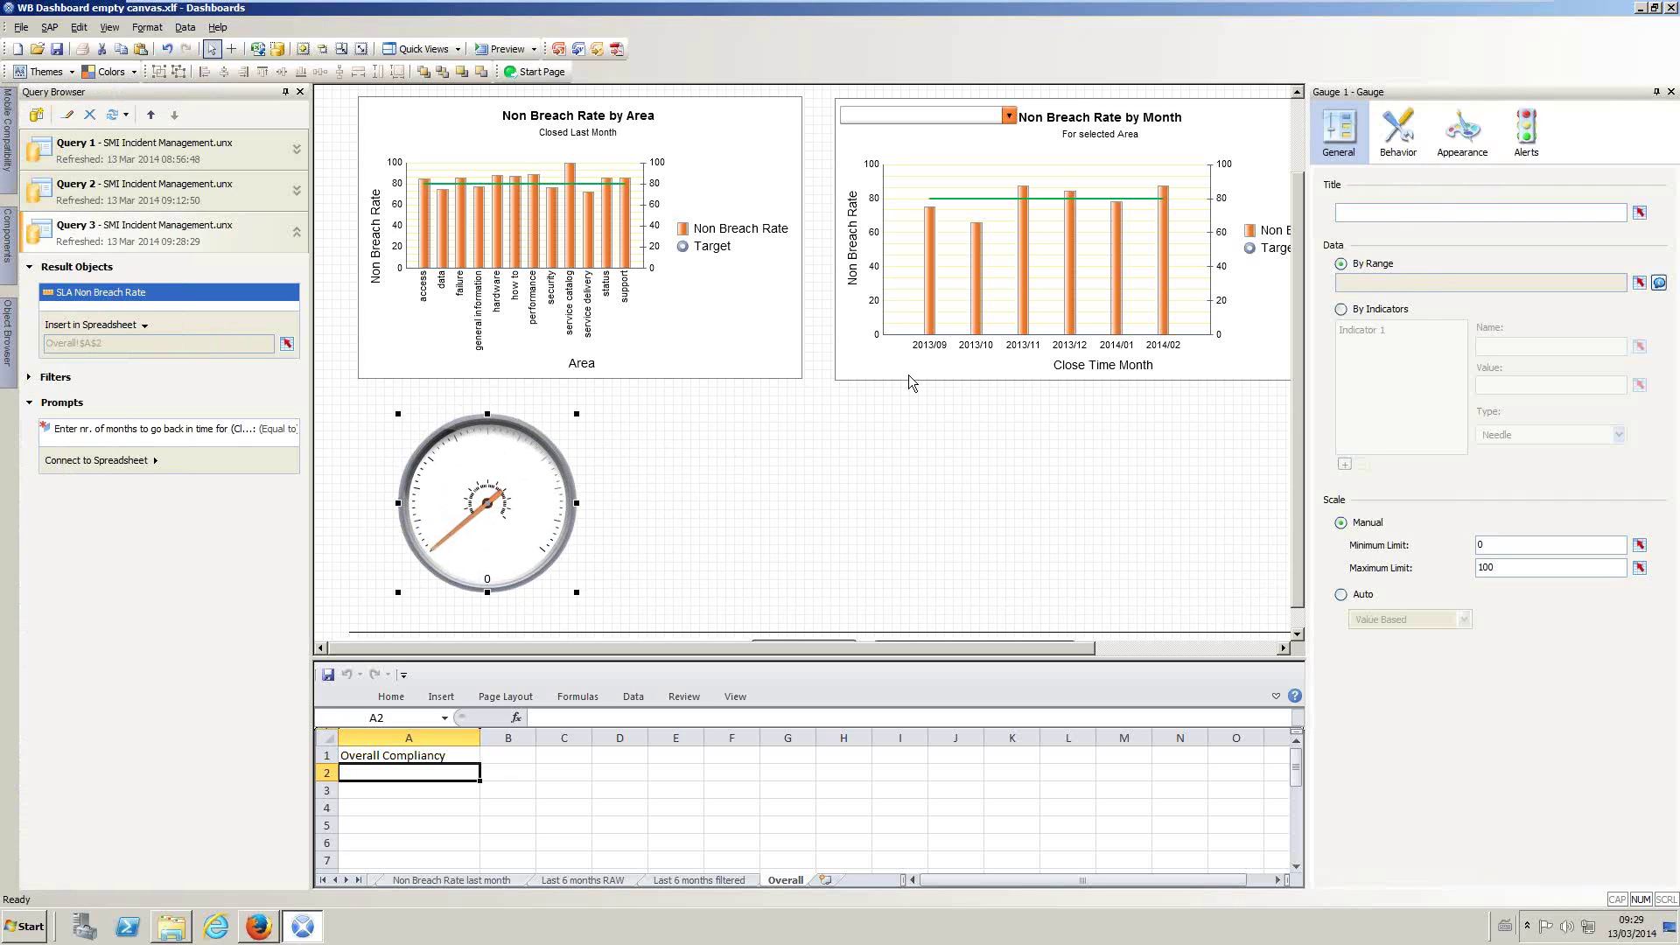
# Step: Link the gauge's title to cell A1 of the Overall sheet
pyautogui.click(1640, 214)
pyautogui.click(408, 738)
pyautogui.click(402, 758)
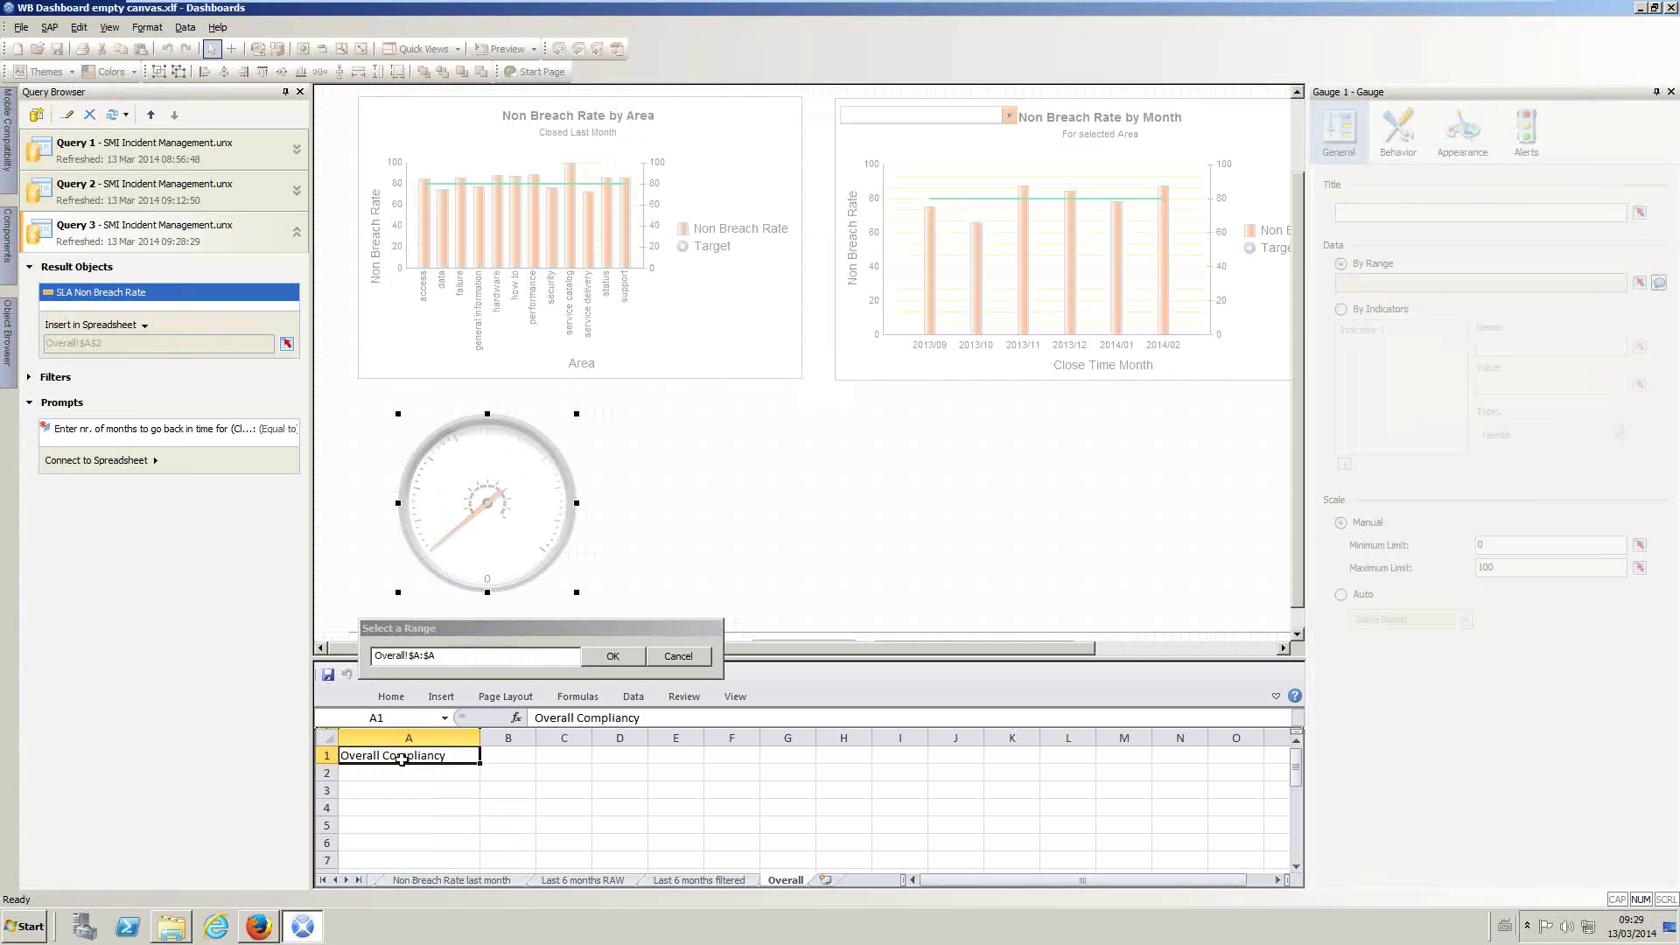
pyautogui.click(640, 658)
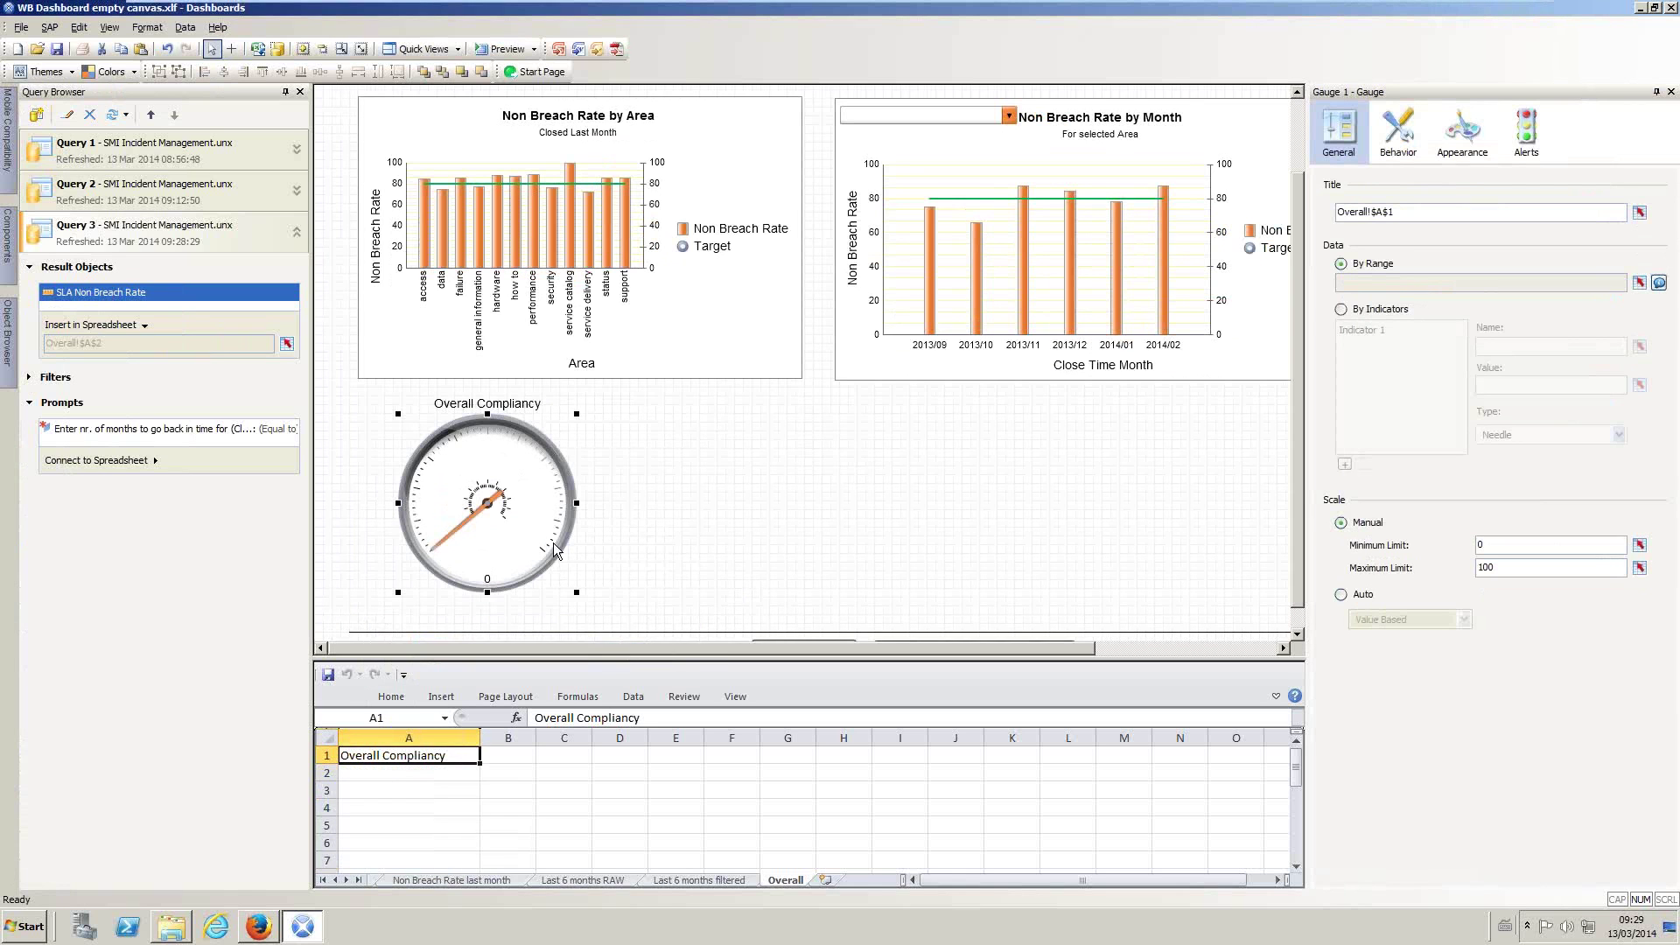
# Step: Set the gauge data to By Indicators, linking the indicator's name to cell A1 and its value to A2 of the Overall sheet
pyautogui.click(1379, 311)
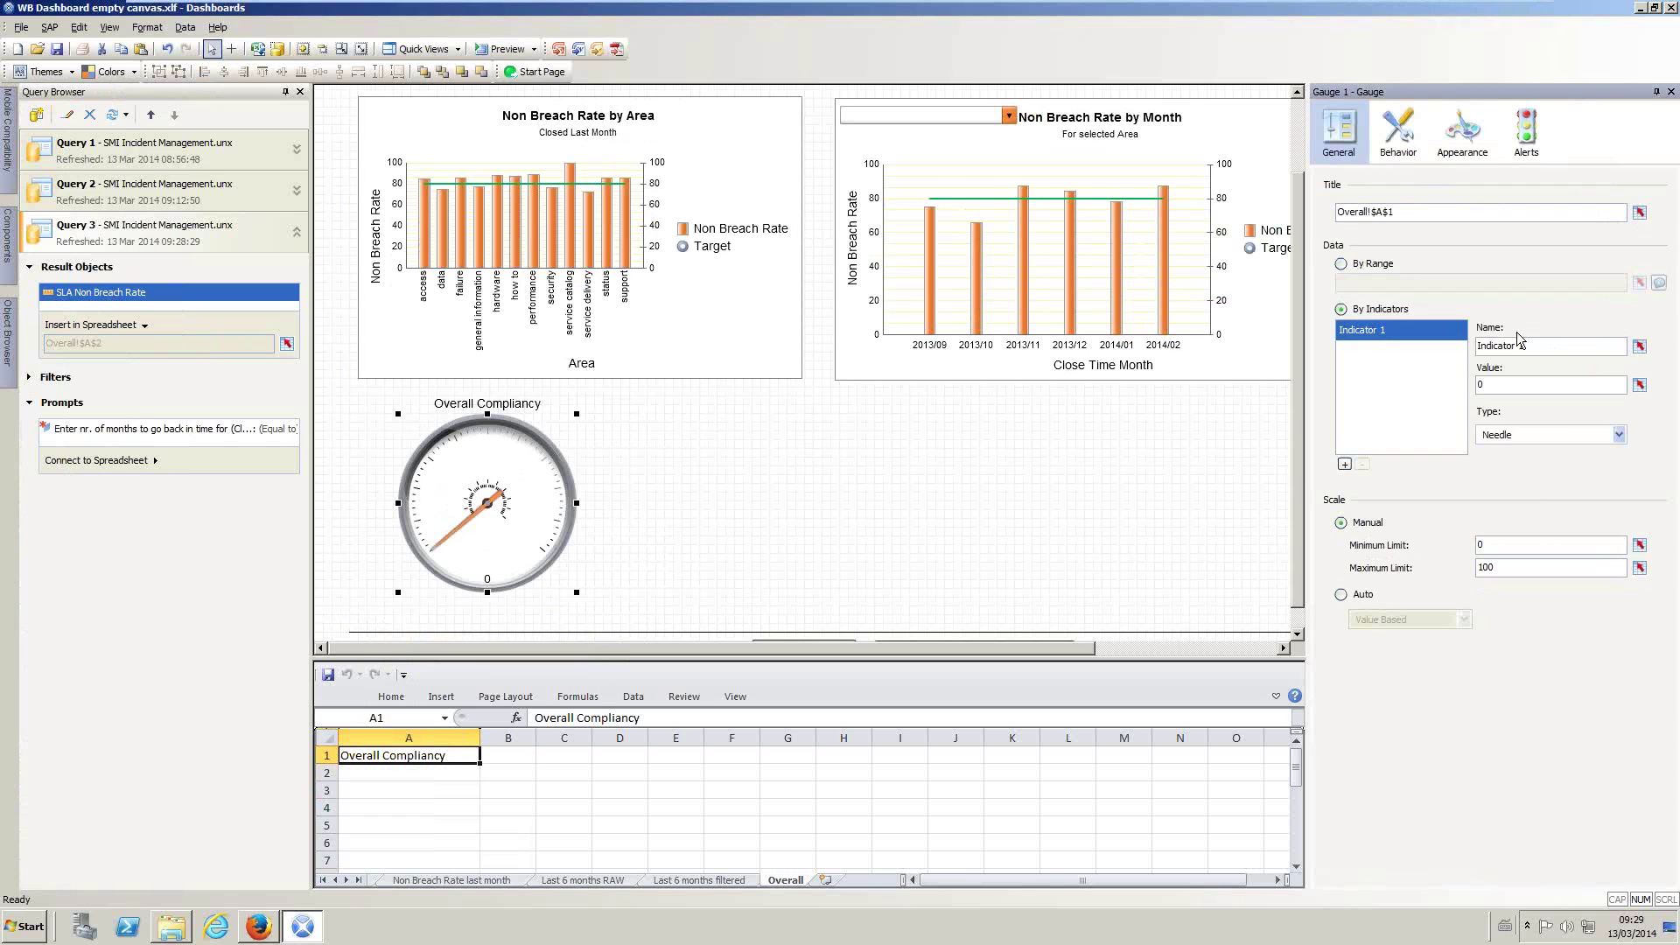
pyautogui.click(1640, 346)
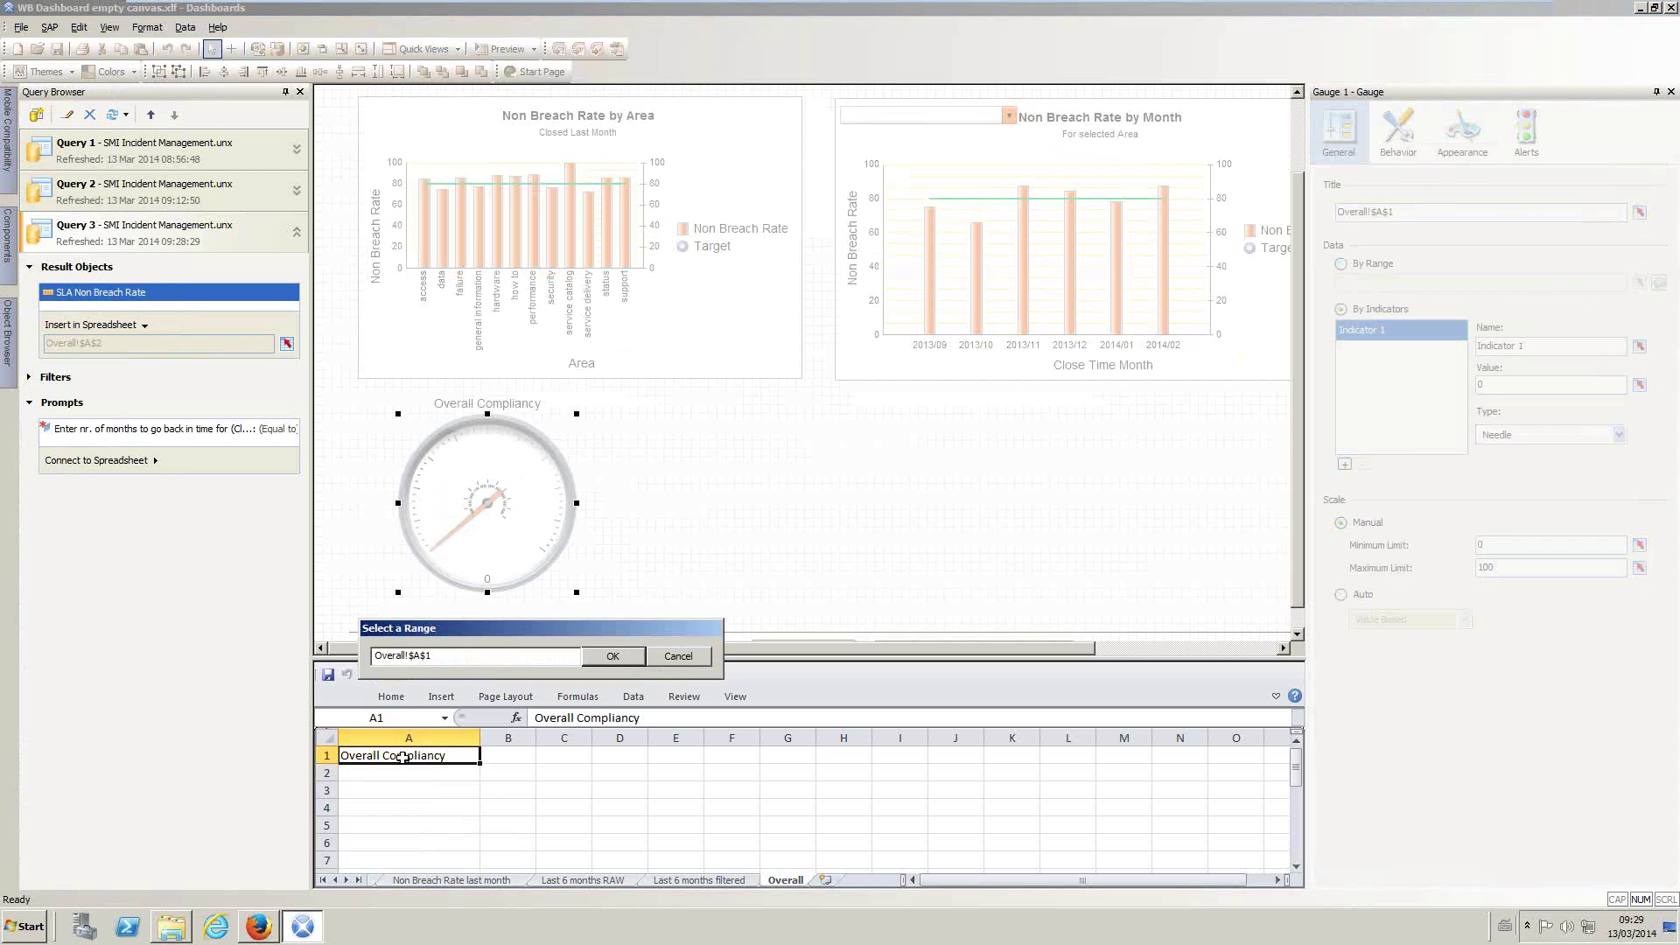
pyautogui.click(612, 657)
pyautogui.click(1640, 385)
pyautogui.click(389, 770)
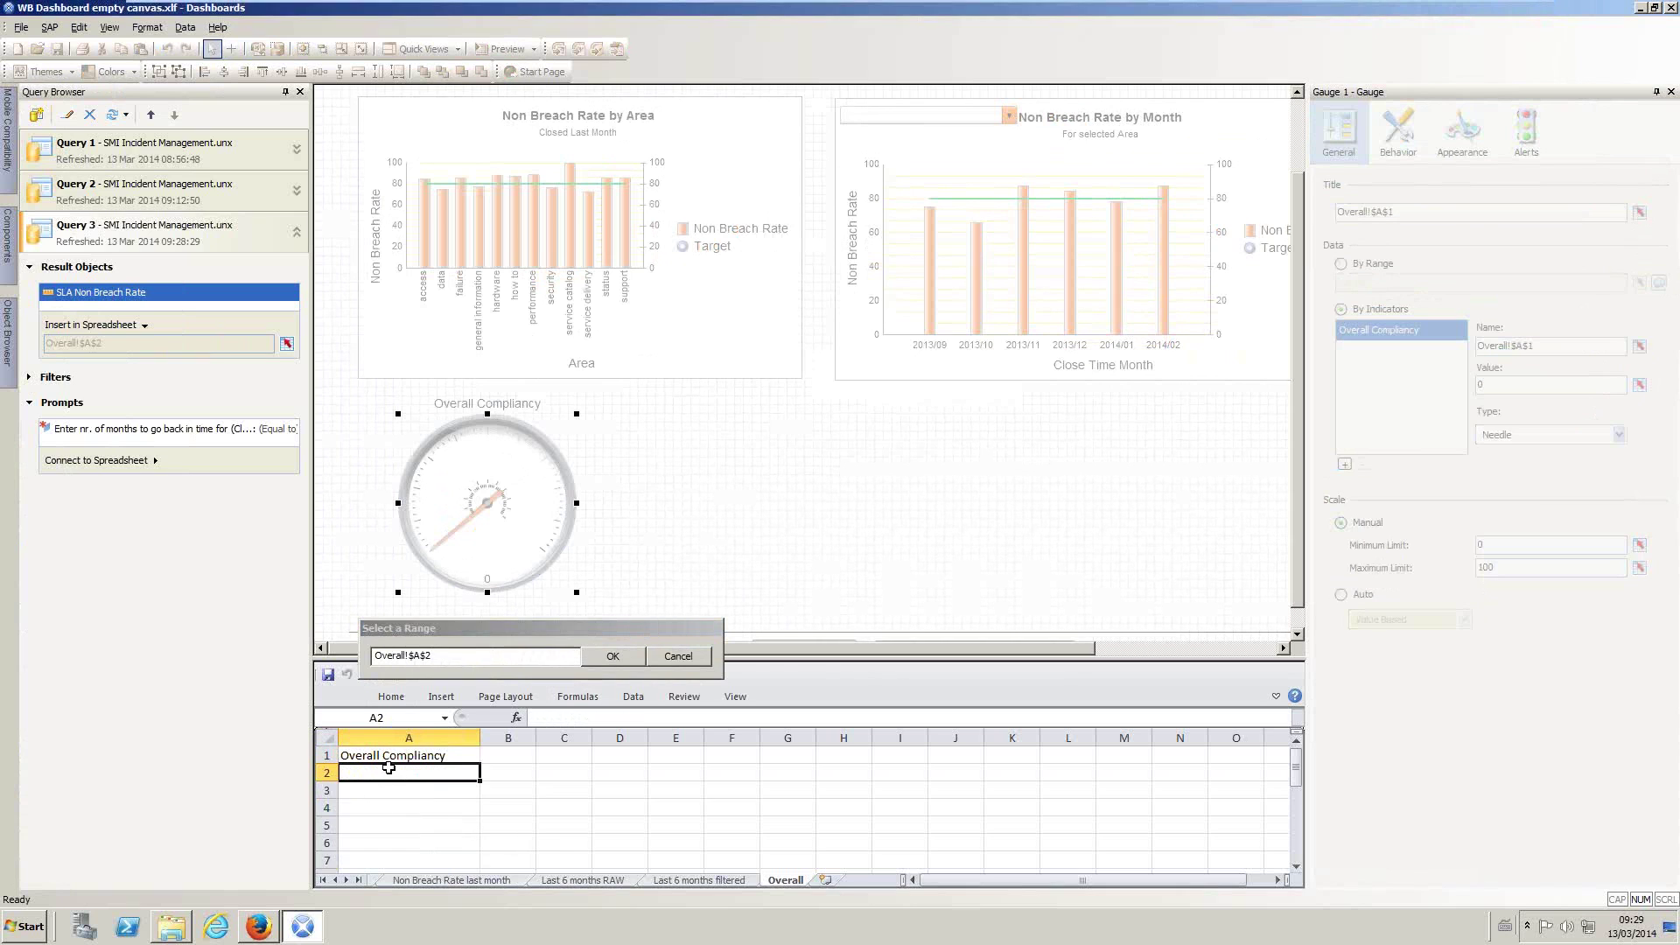
pyautogui.click(613, 656)
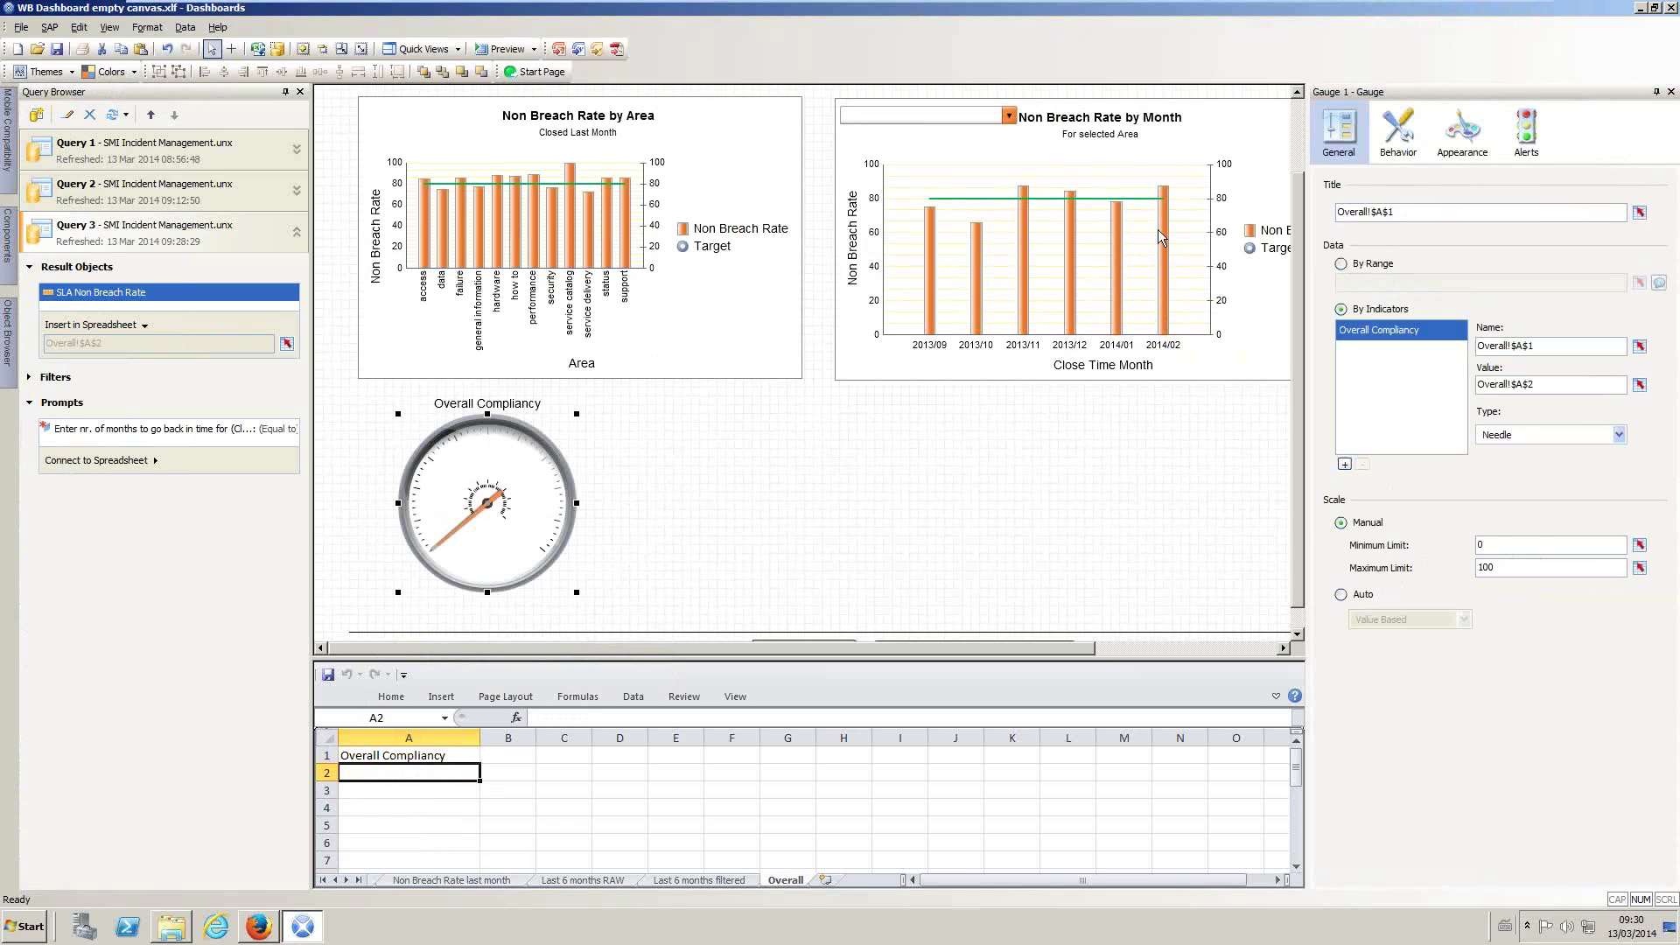
# Step: Set the number format of the gauge's Overall Compliancy value label to Numeric
pyautogui.click(1401, 136)
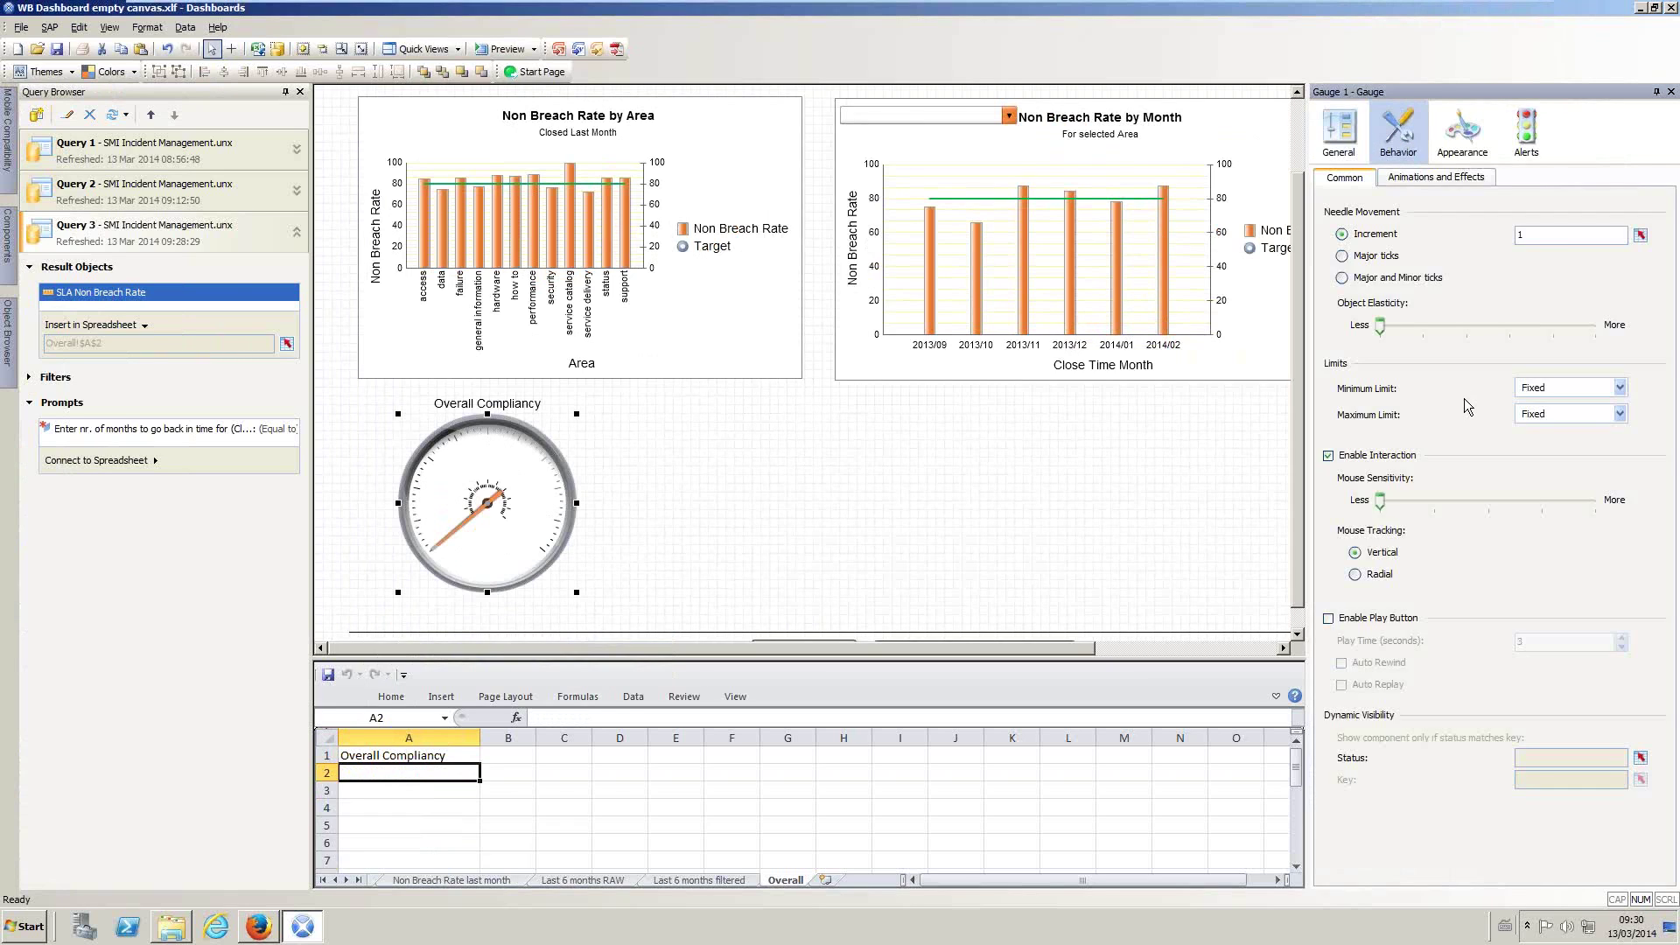
pyautogui.click(1479, 147)
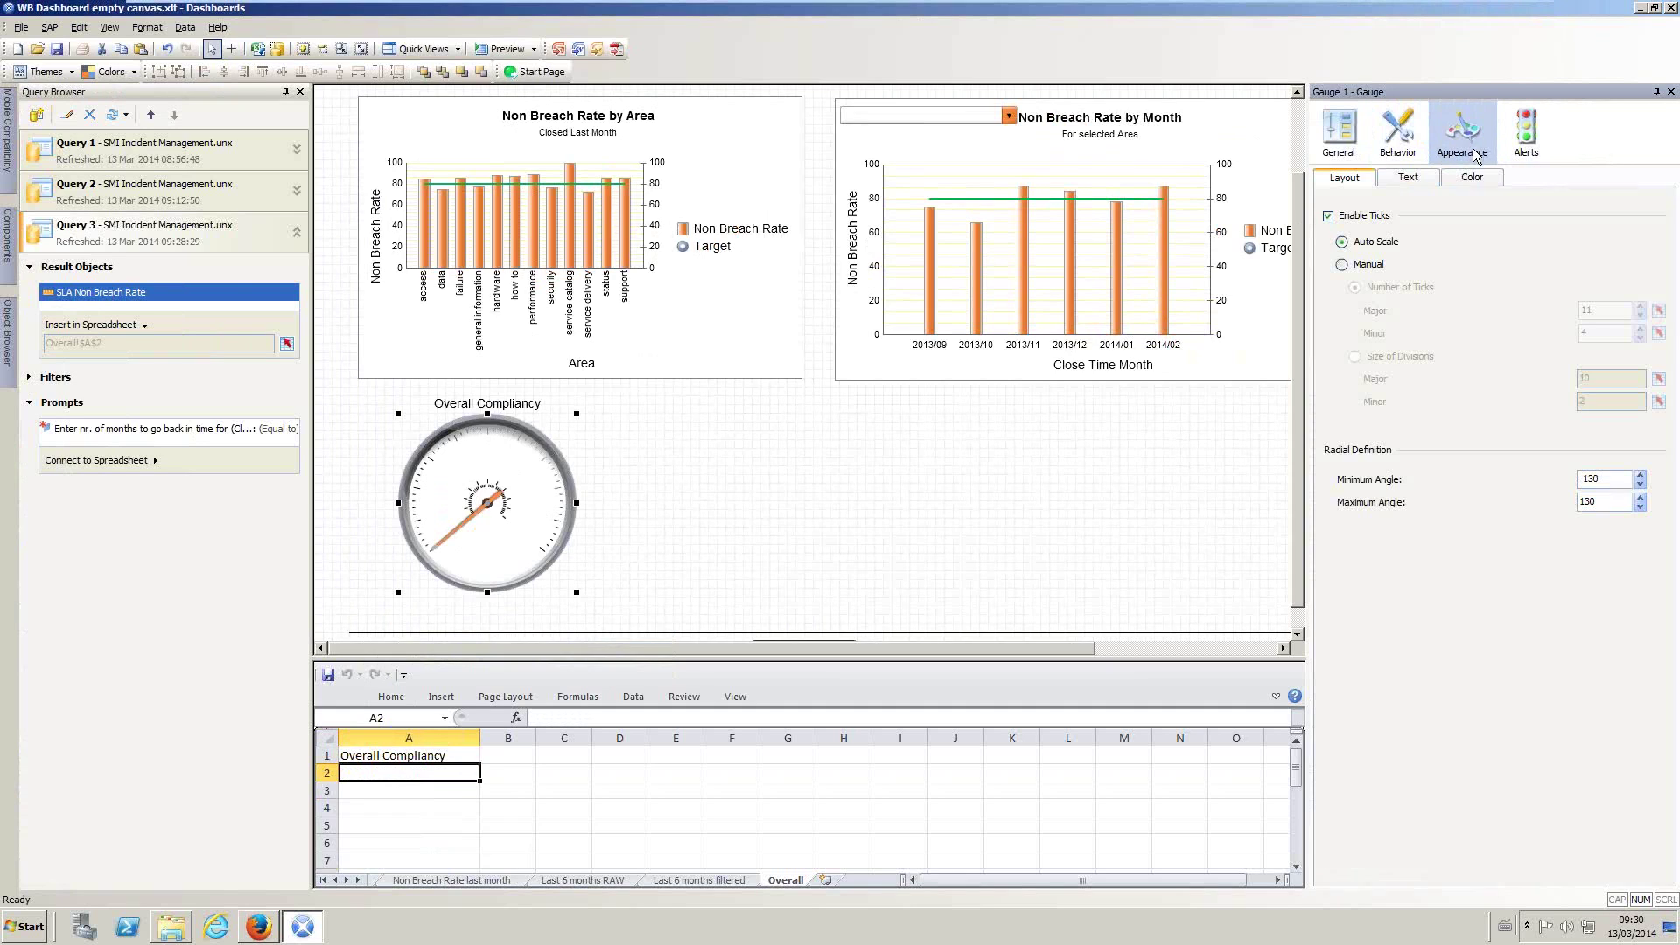
pyautogui.click(1427, 184)
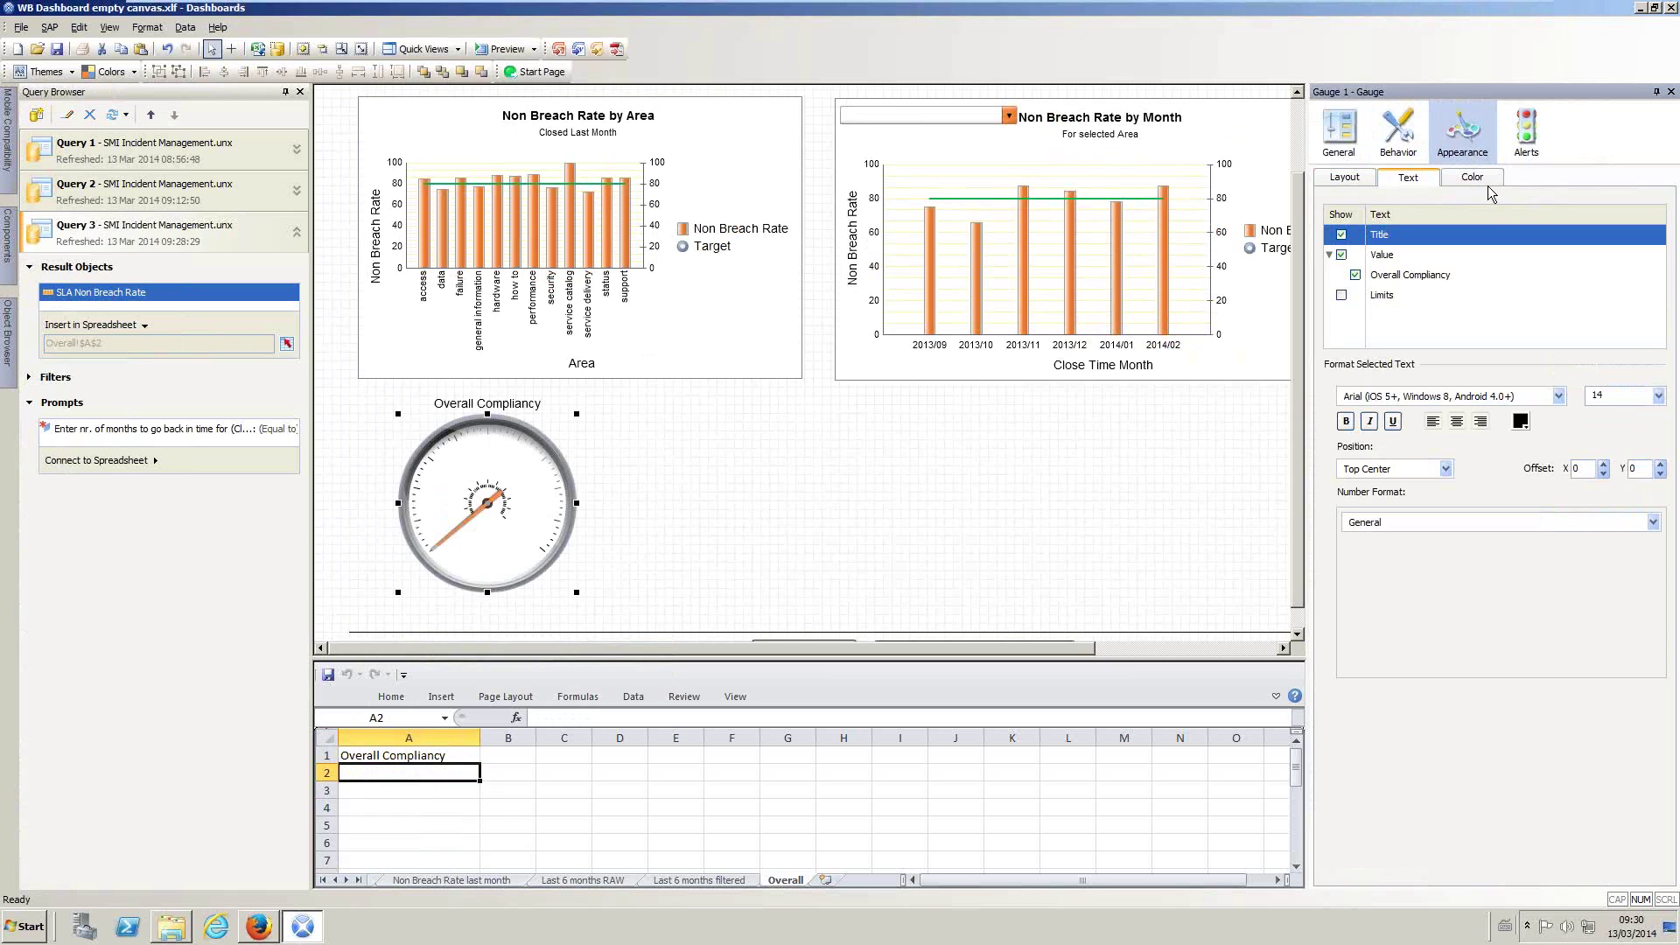
pyautogui.click(1403, 276)
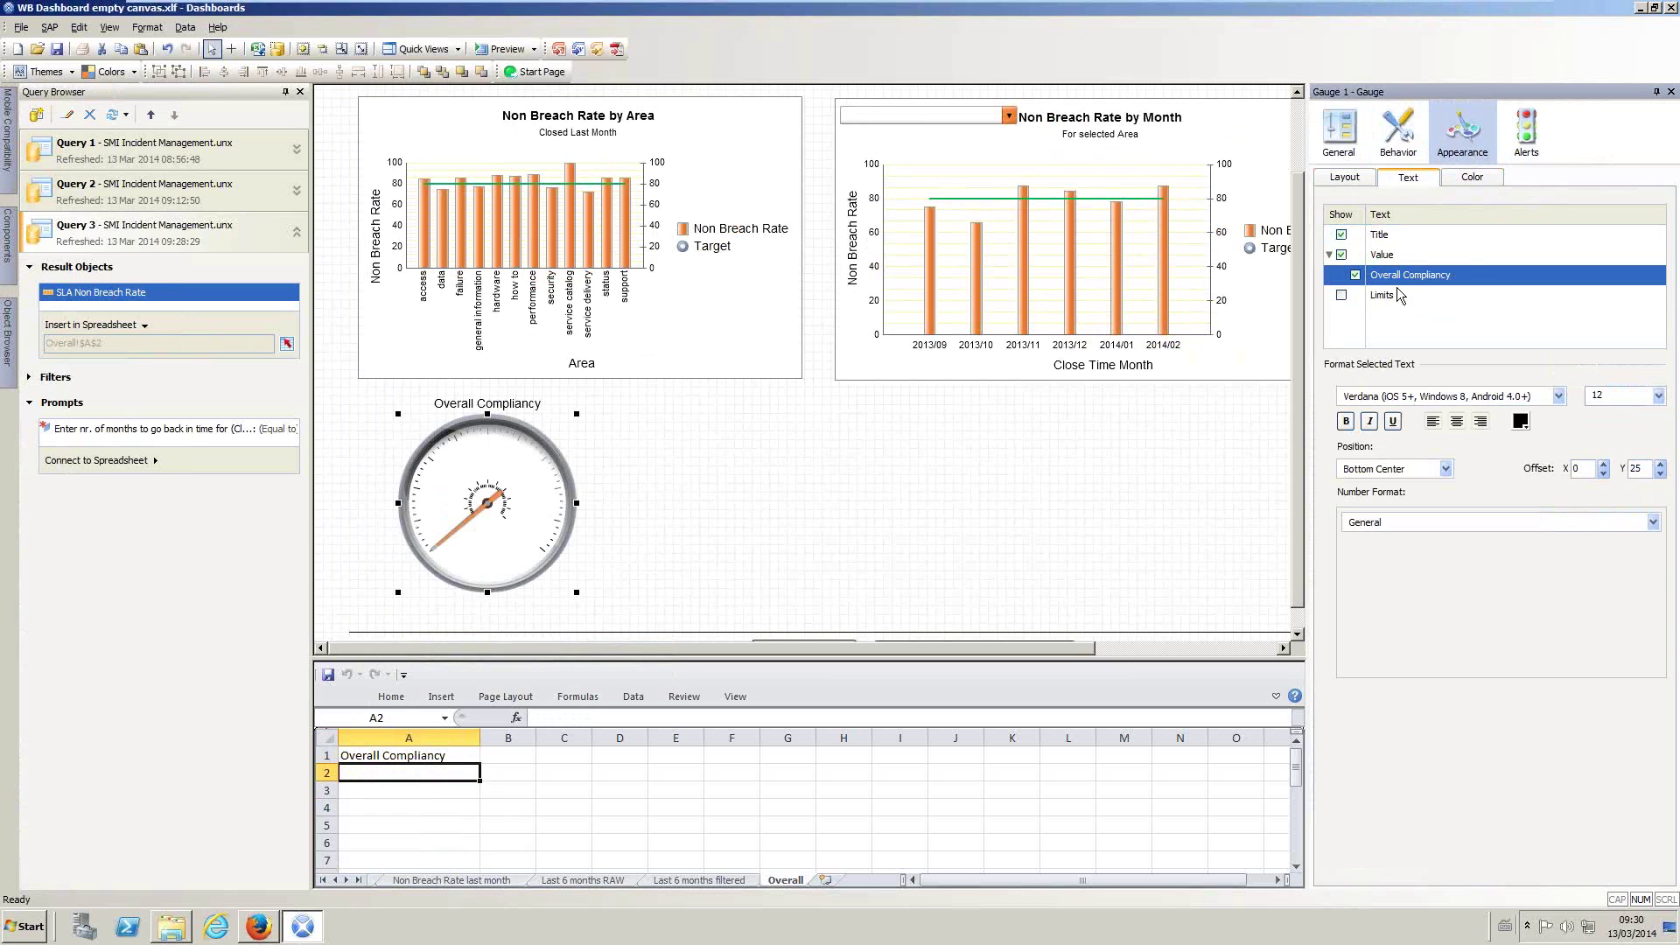
pyautogui.click(1449, 524)
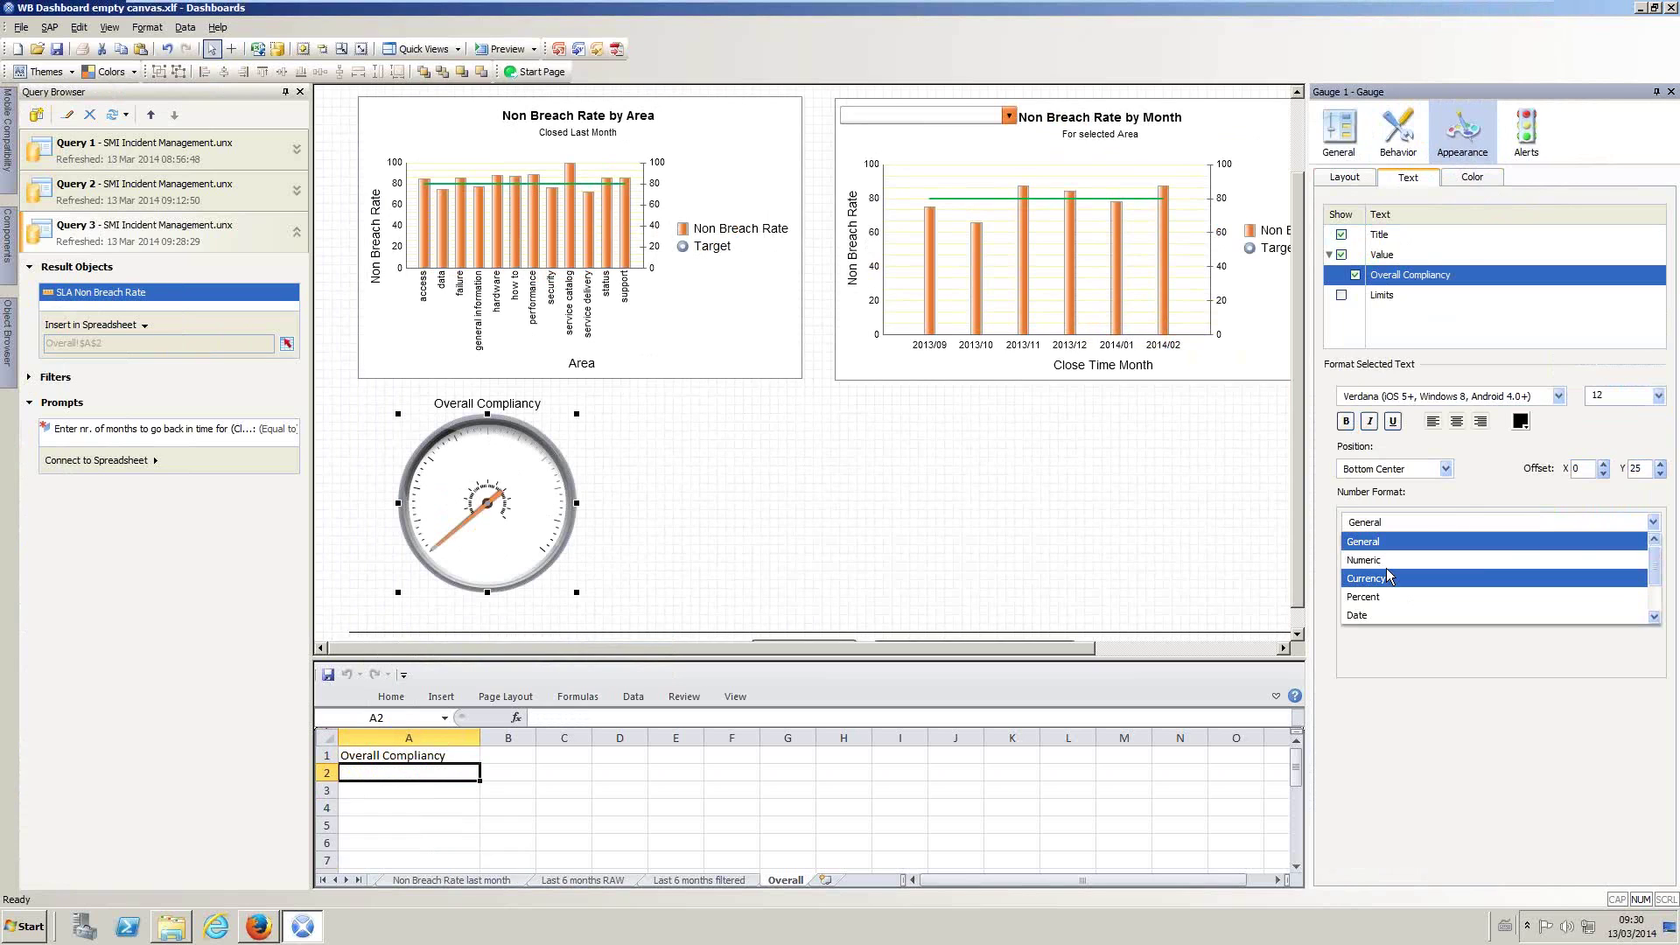
pyautogui.click(1383, 560)
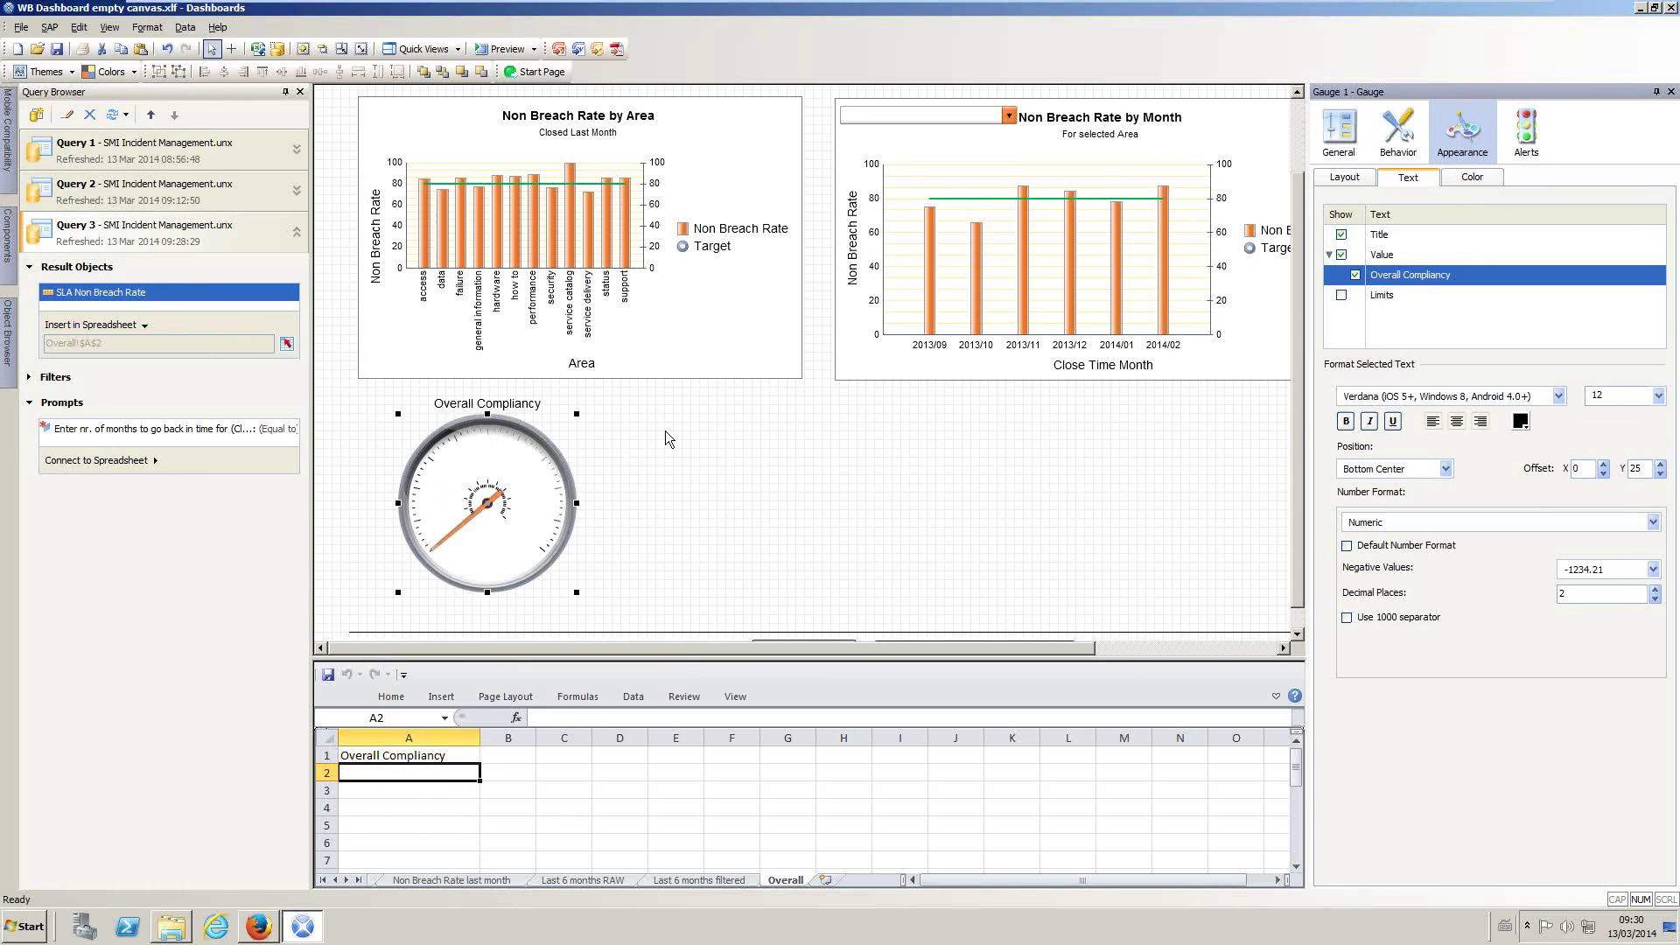
# Step: Enable alerts on the gauge as a percent of target, with high values treated as good
pyautogui.click(1526, 131)
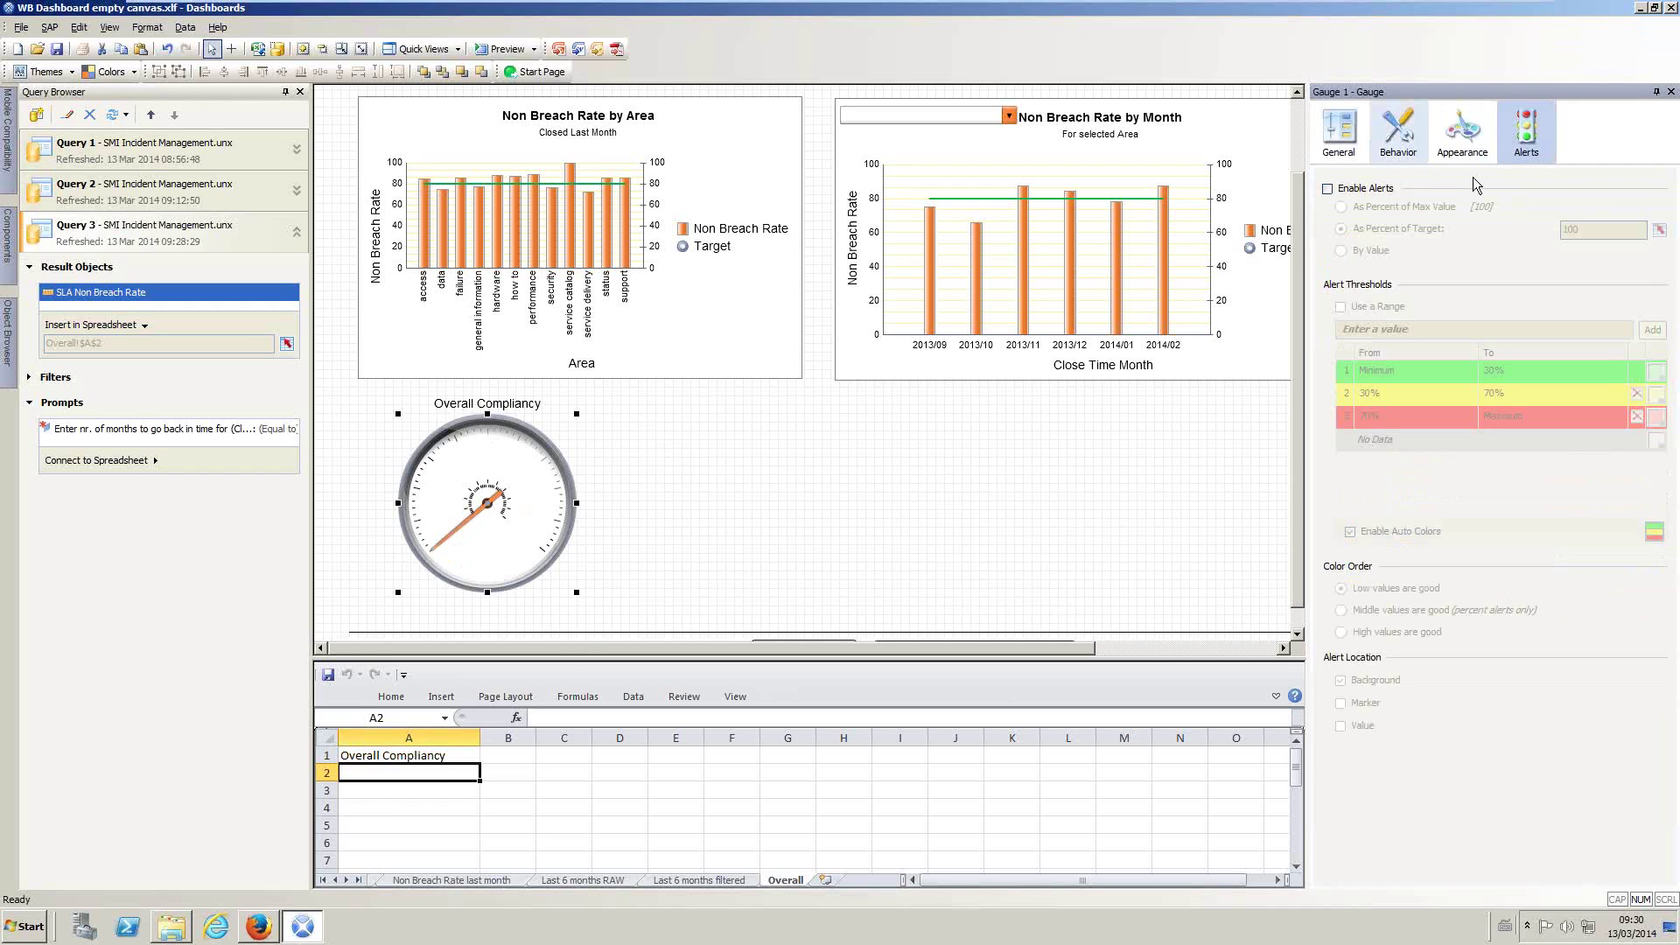
pyautogui.click(1361, 189)
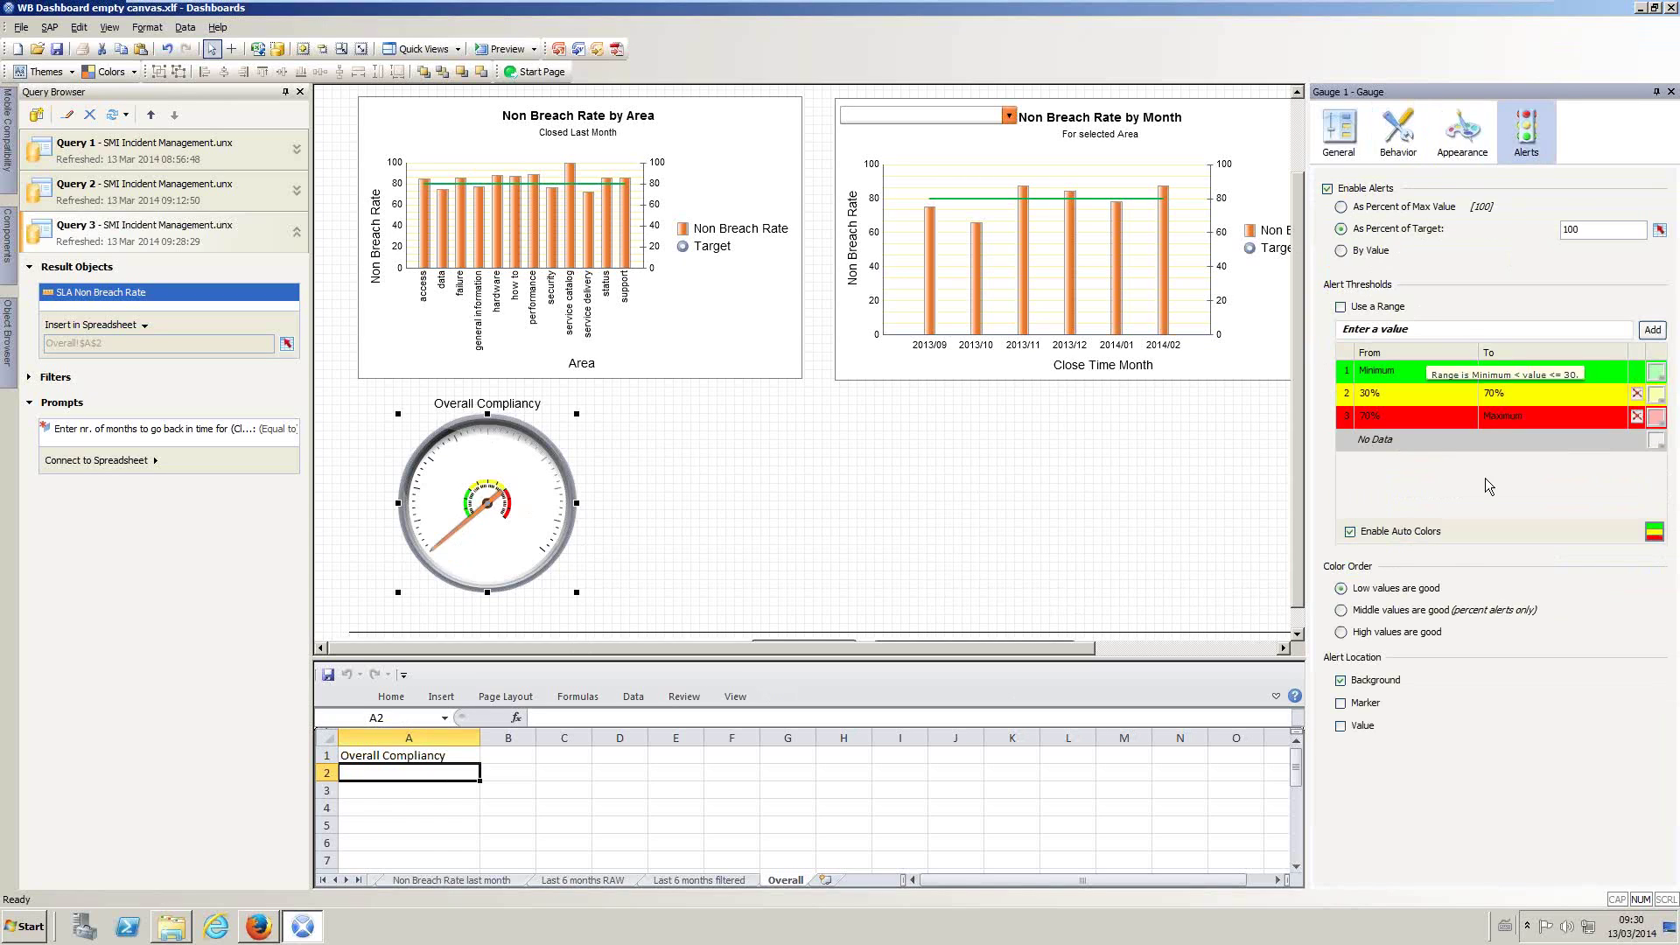
pyautogui.click(1371, 641)
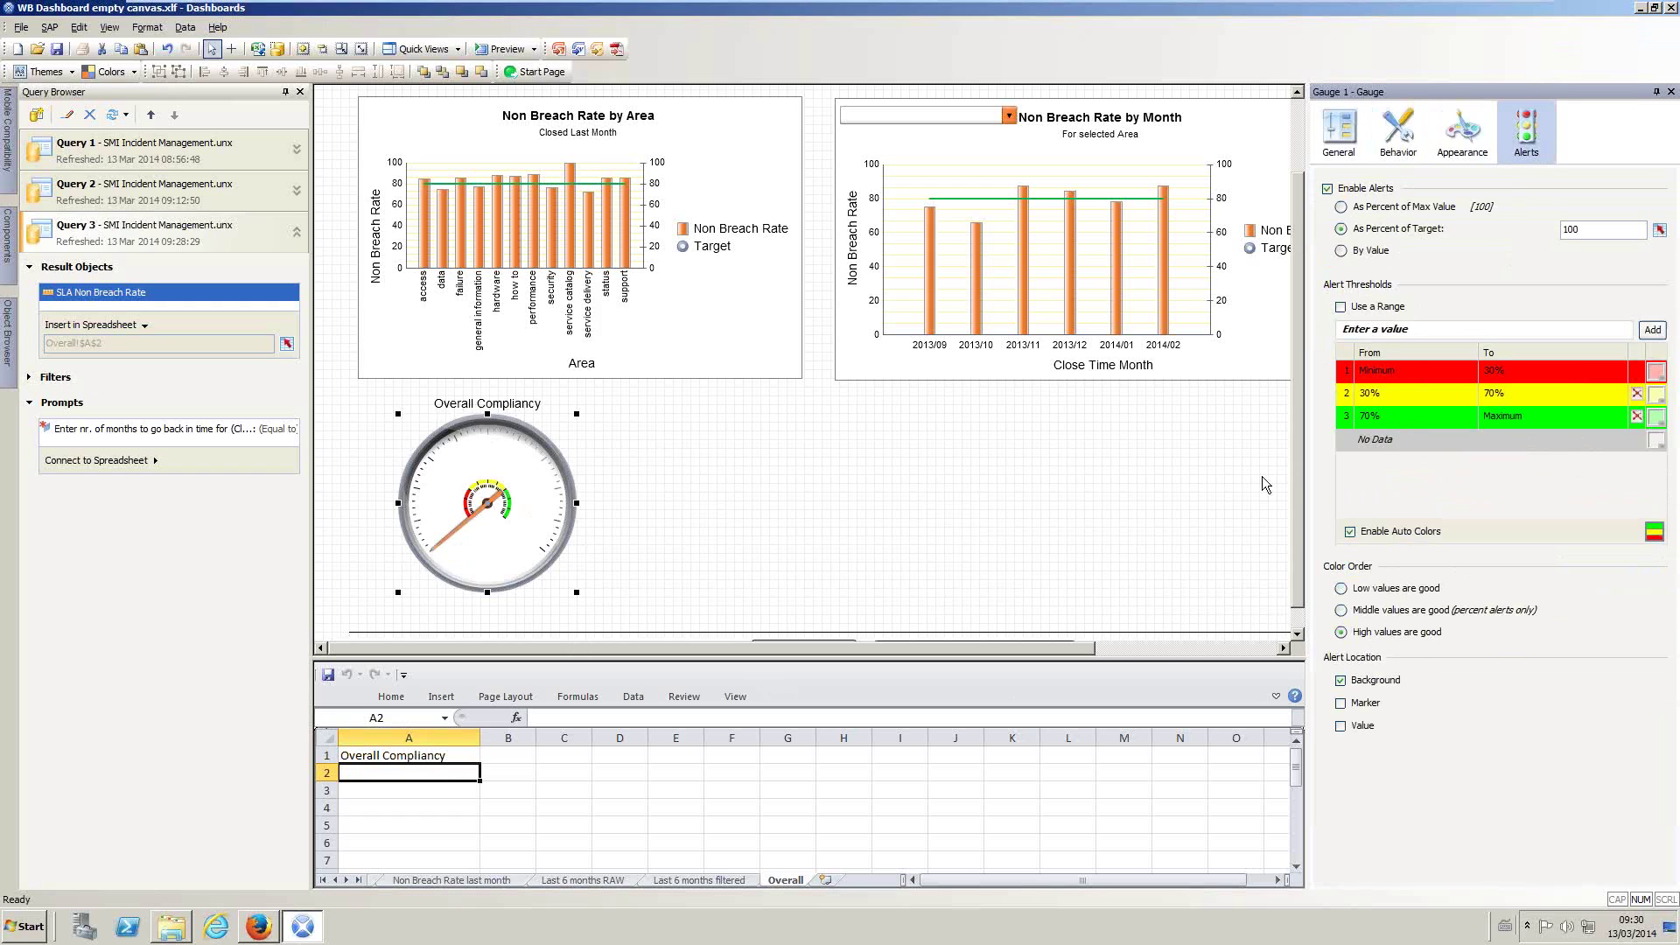
# Step: Set the yellow alert range from 70% to 80% and apply the alert colors to the gauge's marker and value as well
pyautogui.click(1496, 400)
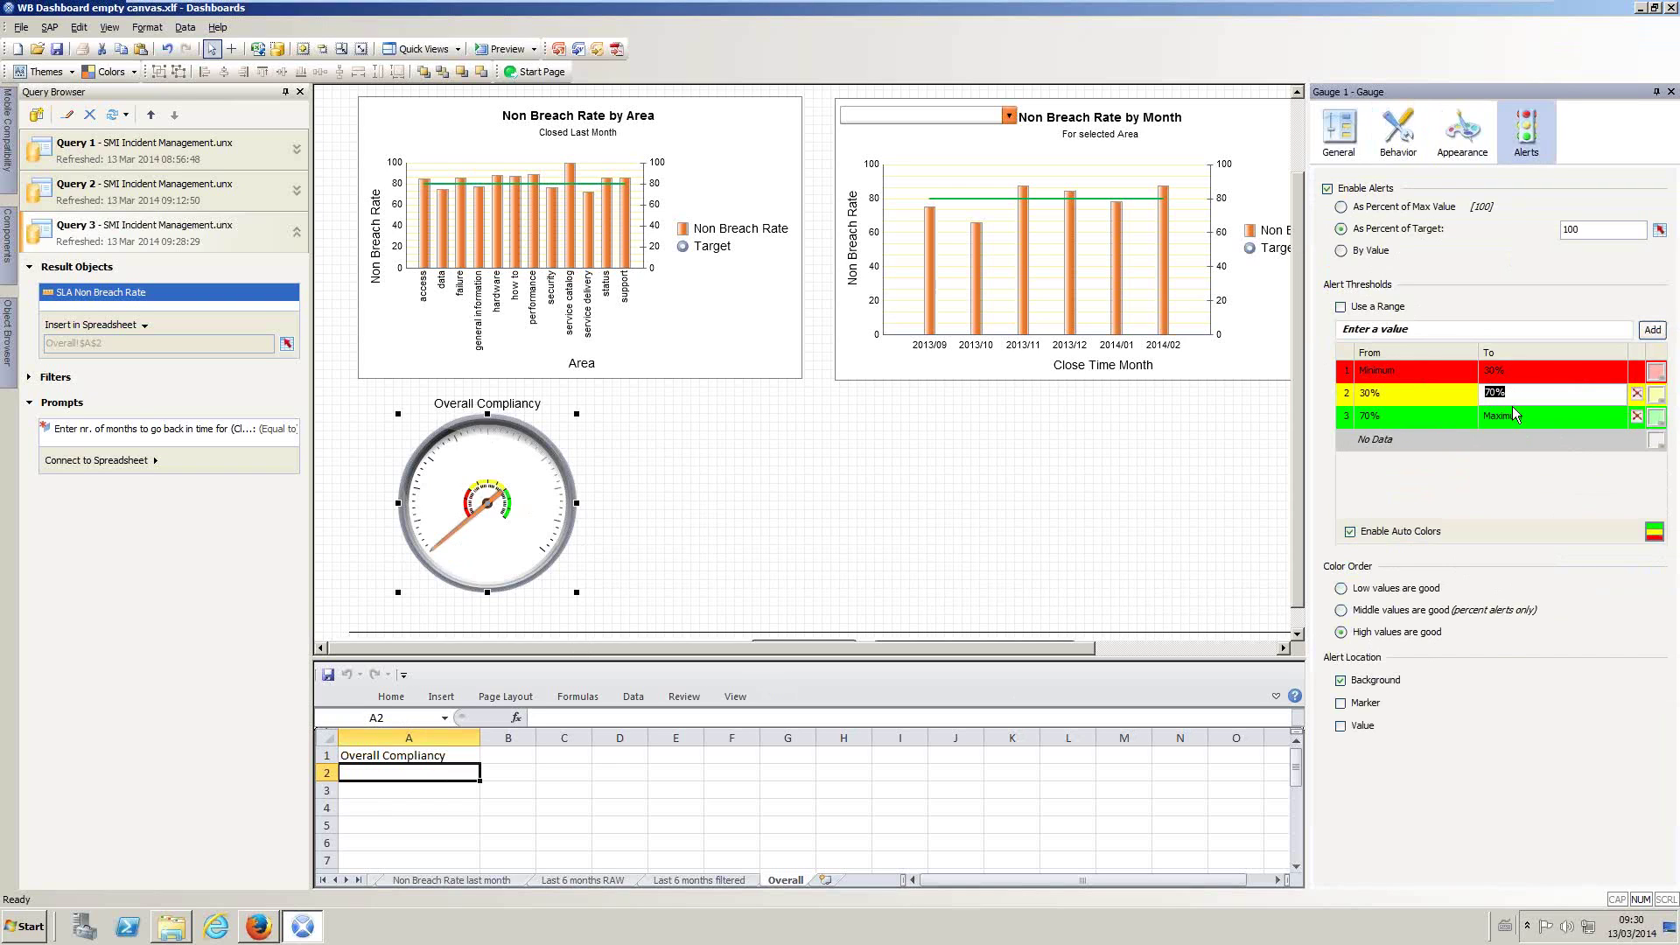
pyautogui.write('80')
pyautogui.press('Return')
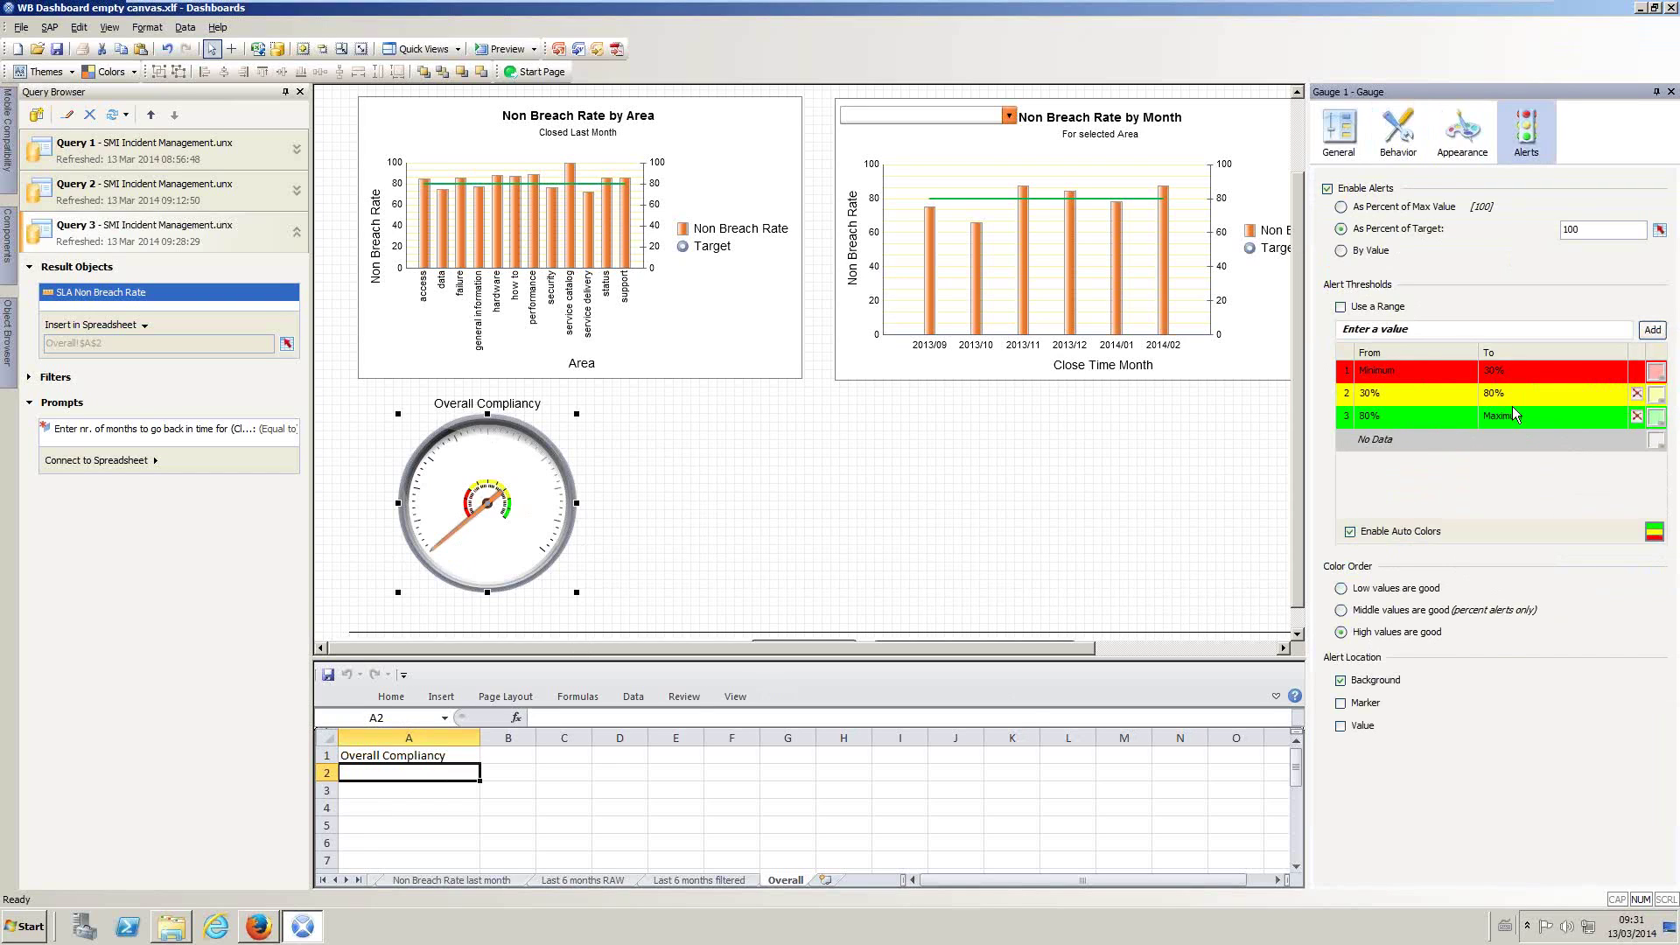
pyautogui.click(1367, 395)
pyautogui.write('70')
pyautogui.press('Return')
pyautogui.click(1342, 705)
pyautogui.click(1341, 725)
# Step: Adjust the offset of the gauge's value text so that it sits higher inside the dial, below the needle's center
pyautogui.click(1472, 147)
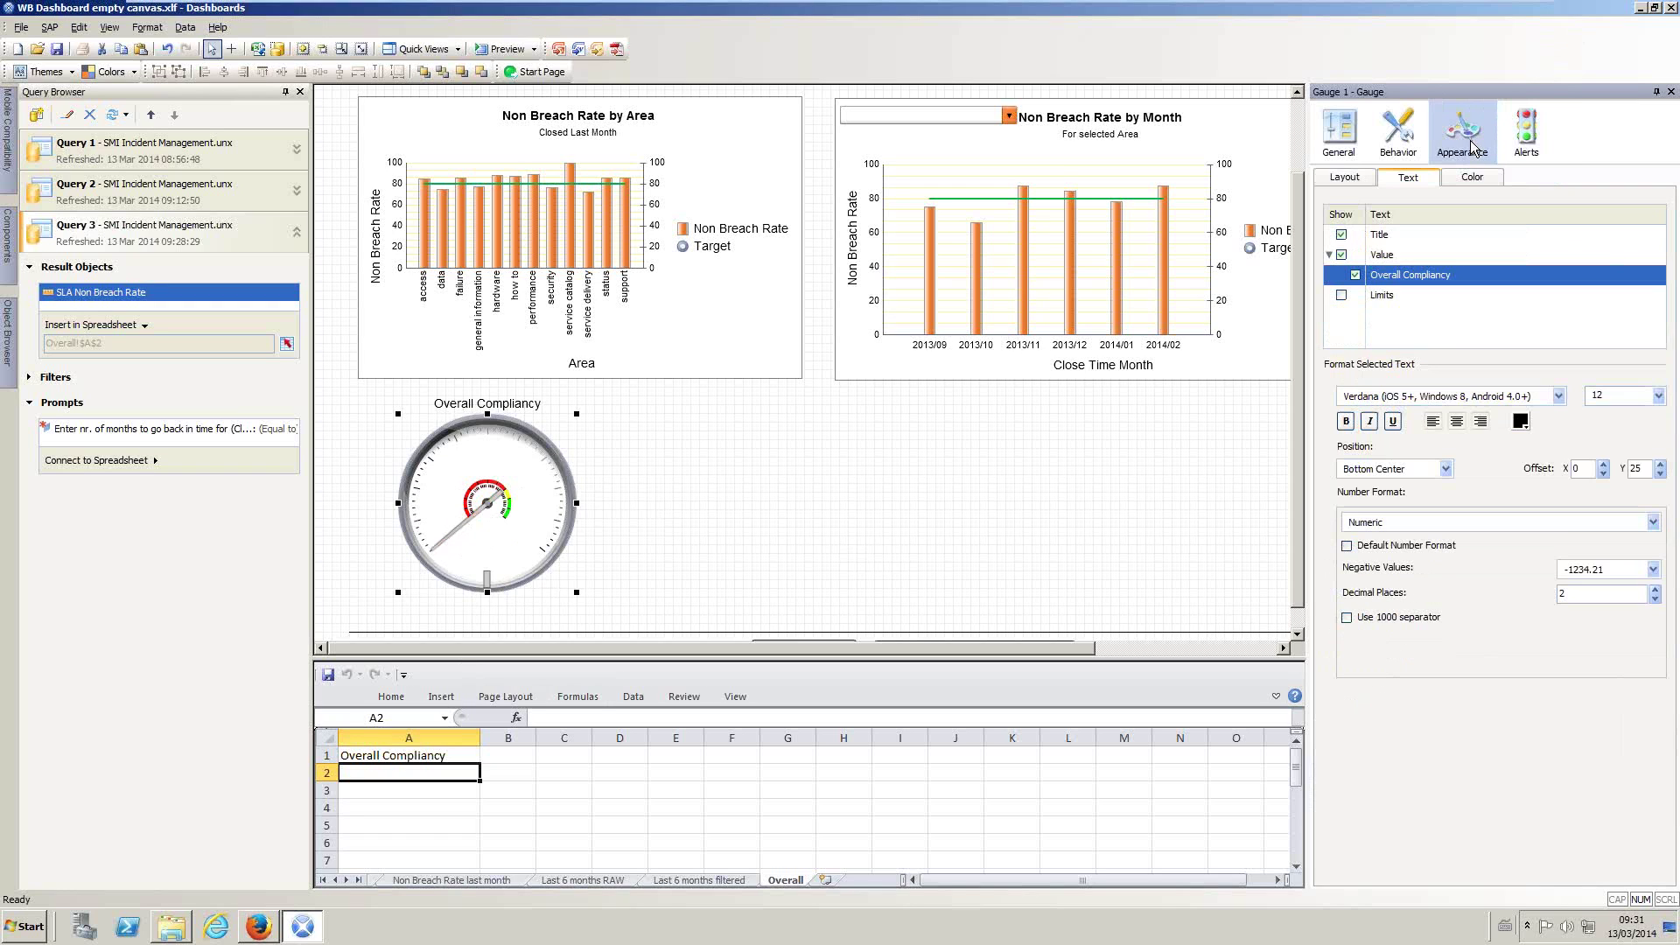
pyautogui.click(1387, 261)
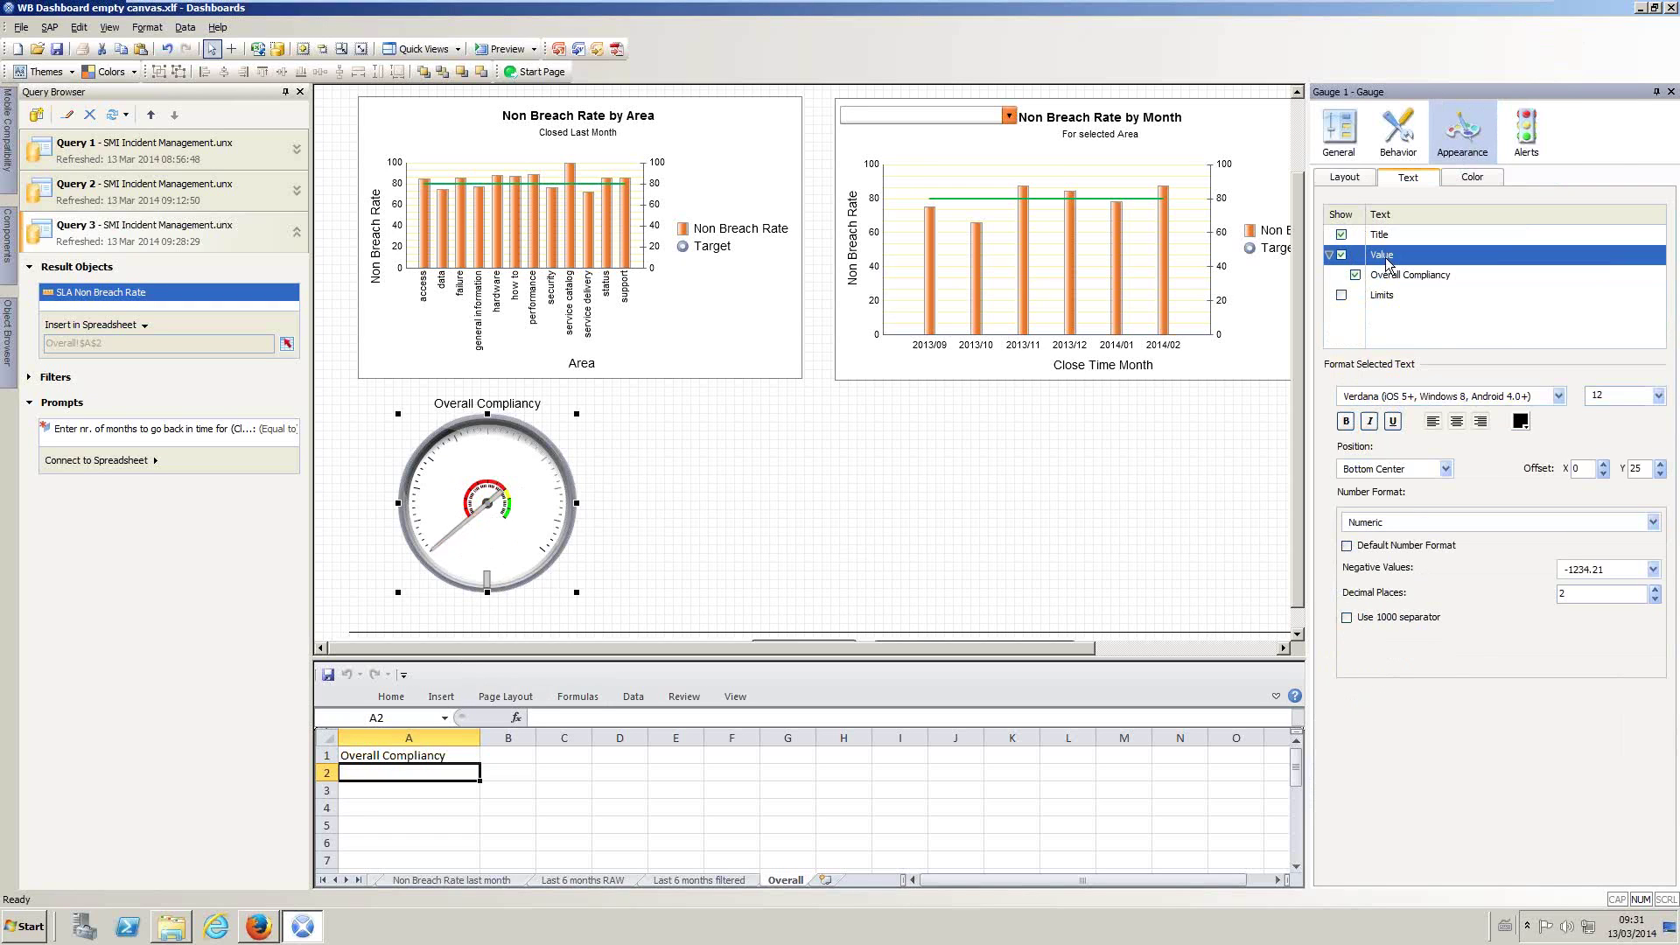
pyautogui.click(1604, 464)
pyautogui.click(1604, 464)
pyautogui.click(1604, 464)
pyautogui.click(1604, 464)
pyautogui.click(1604, 473)
pyautogui.click(1604, 473)
pyautogui.click(1604, 473)
pyautogui.click(1604, 472)
pyautogui.moveTo(1662, 465); pyautogui.dragTo(1662, 465)
# Step: Preview the dashboard and filter the Non Breach Rate by Month chart on the area data
pyautogui.click(503, 49)
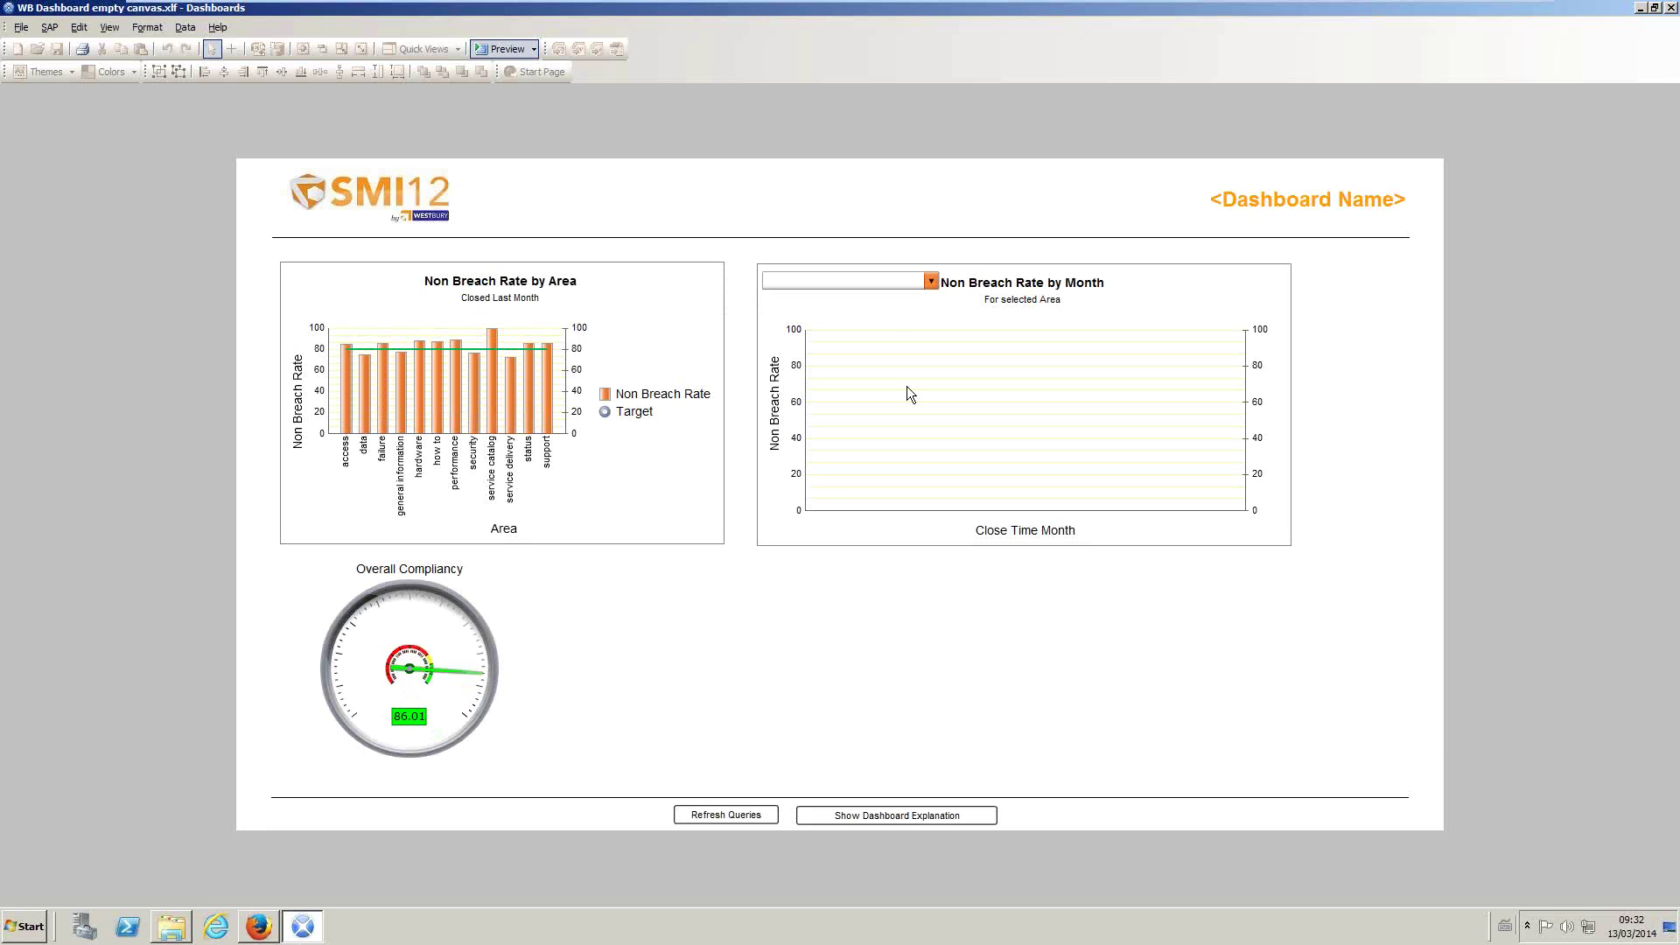
pyautogui.click(925, 288)
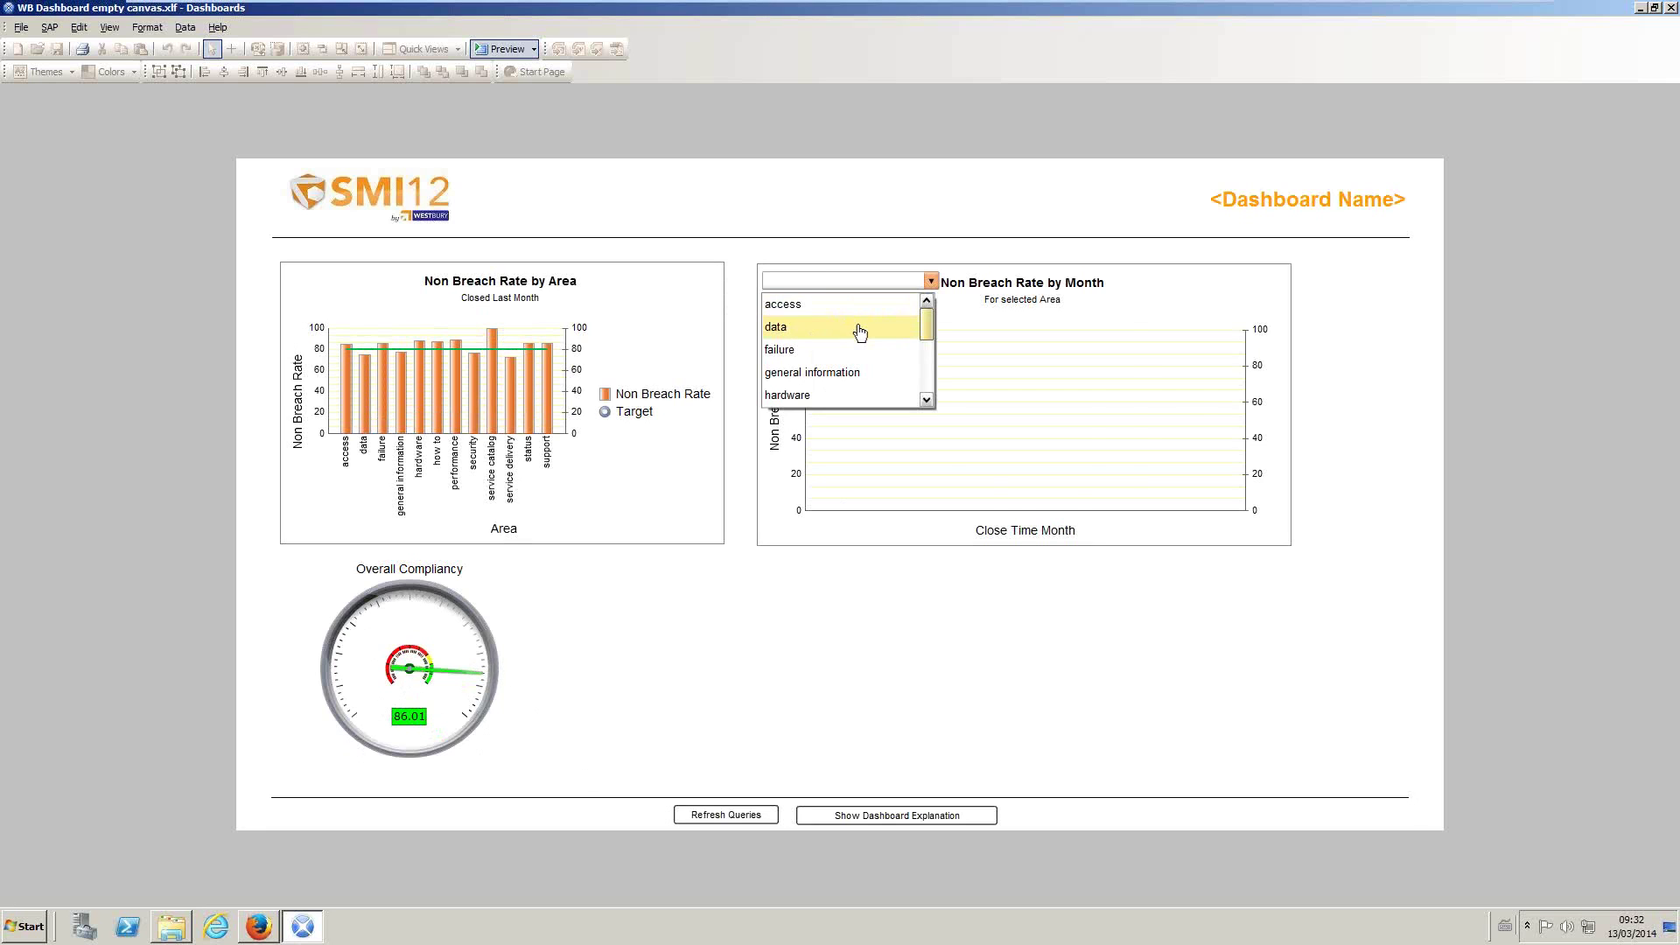
pyautogui.click(871, 324)
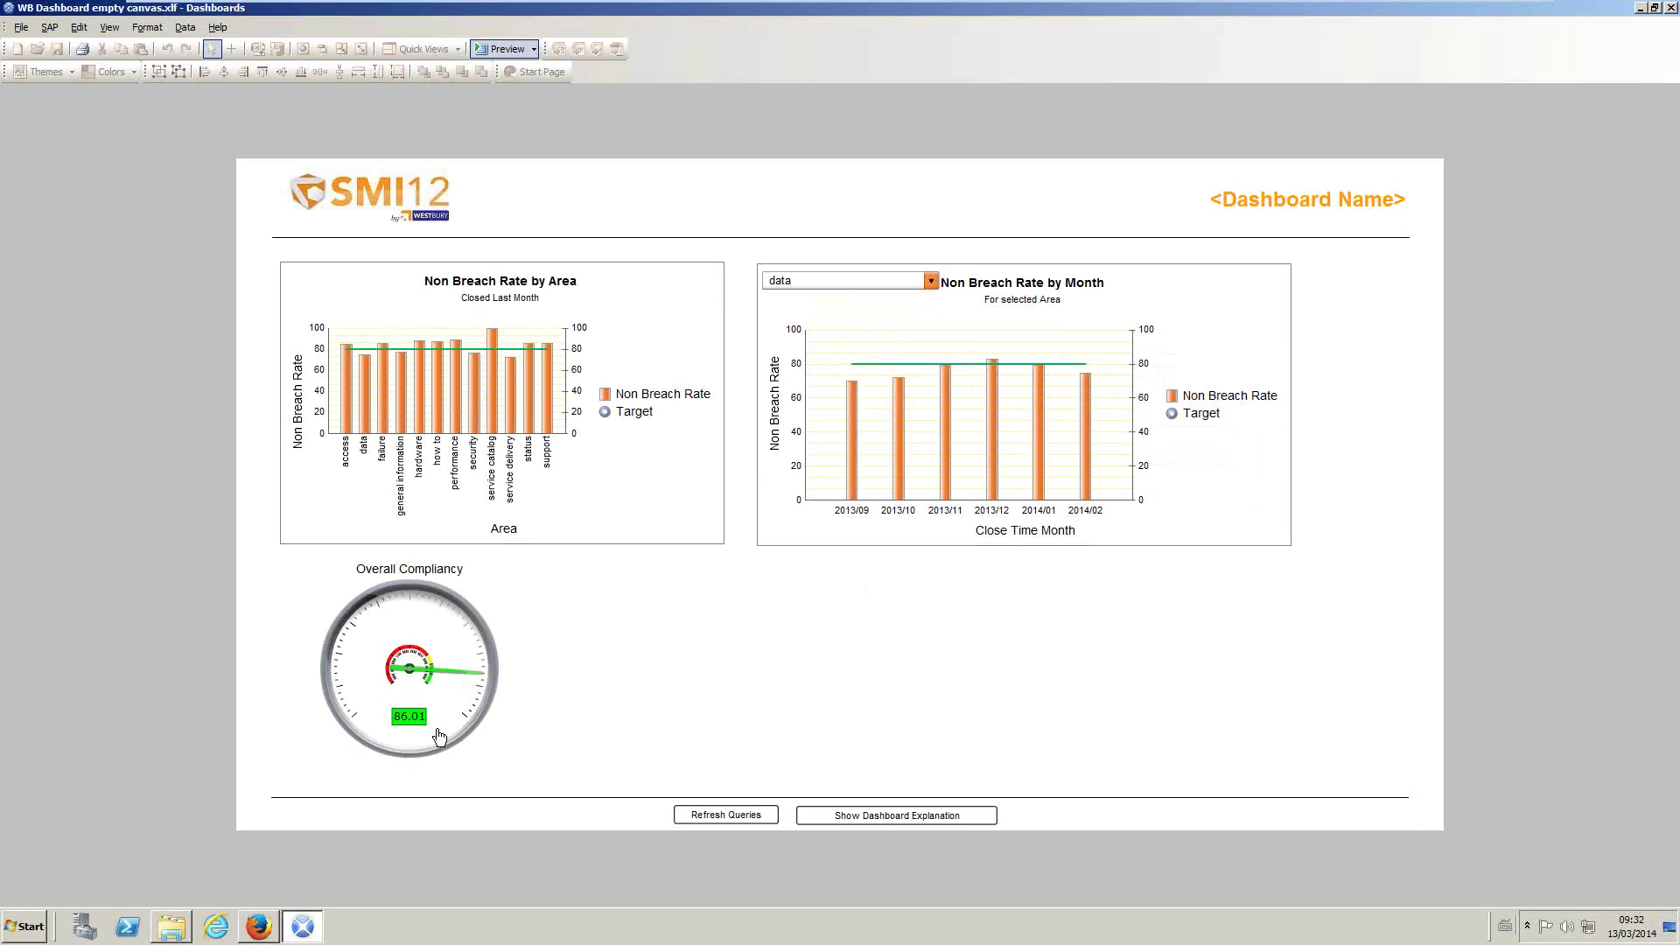